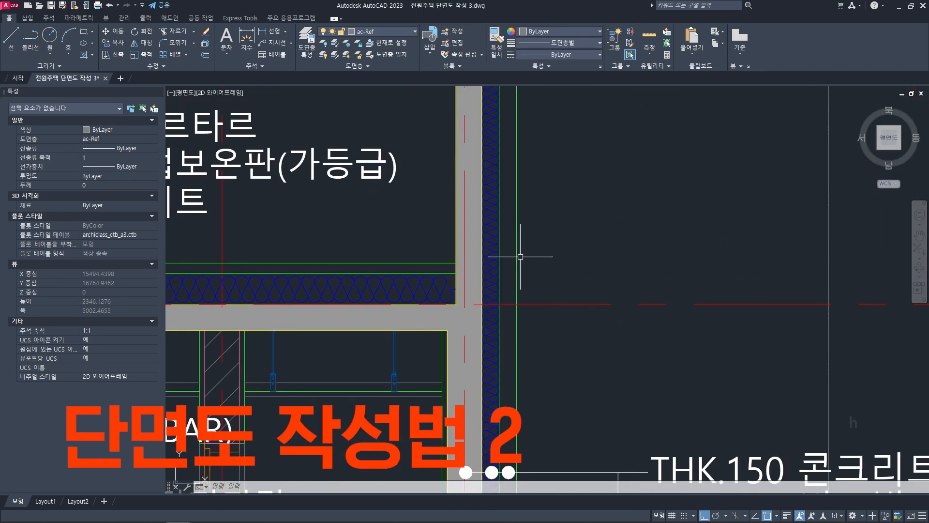
- Examine the roof and wall layers of the completed section and the bare structural outline of the new section
{"action": "middle_click_drag", "start_coordinate": [506, 256], "coordinate": [503, 312]}
{"action": "scroll", "coordinate": [501, 258], "scroll_direction": "down", "scroll_amount": 3}
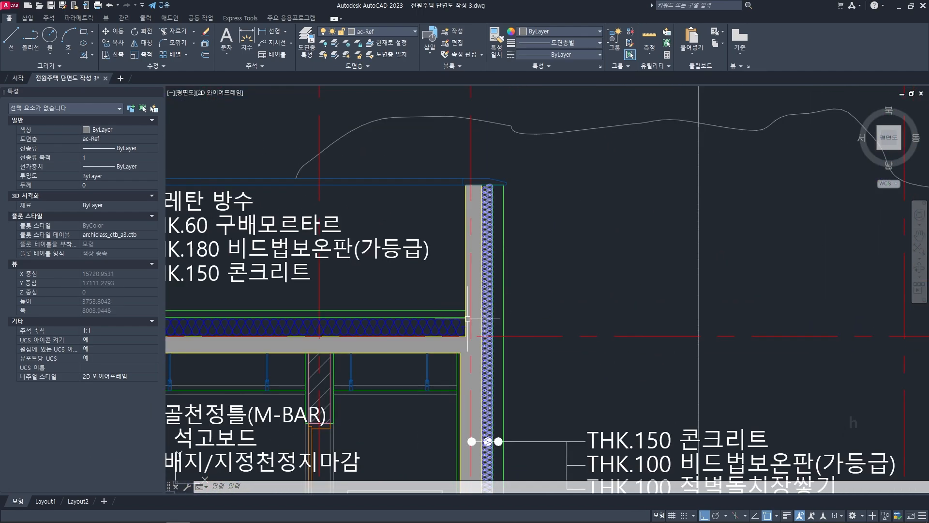
{"action": "middle_click_drag", "start_coordinate": [448, 308], "coordinate": [587, 313]}
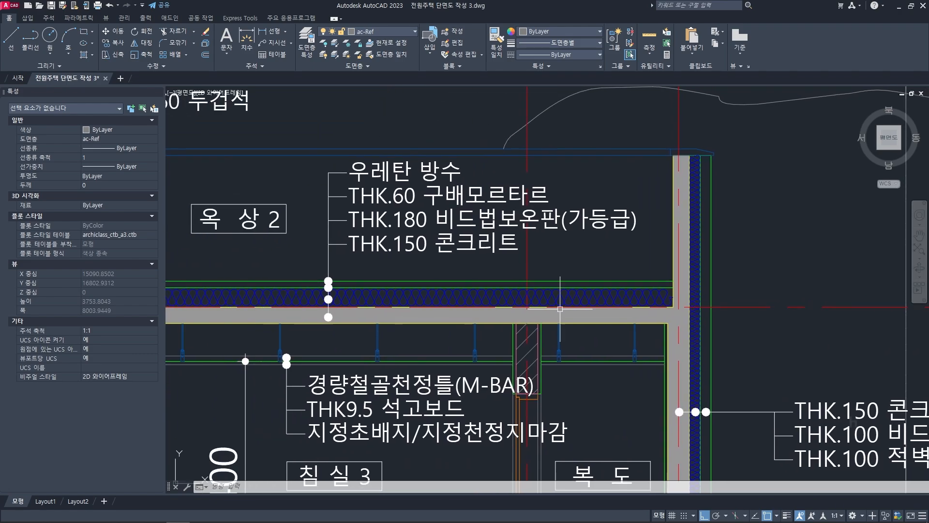
{"action": "scroll", "coordinate": [533, 301], "scroll_direction": "down", "scroll_amount": 2}
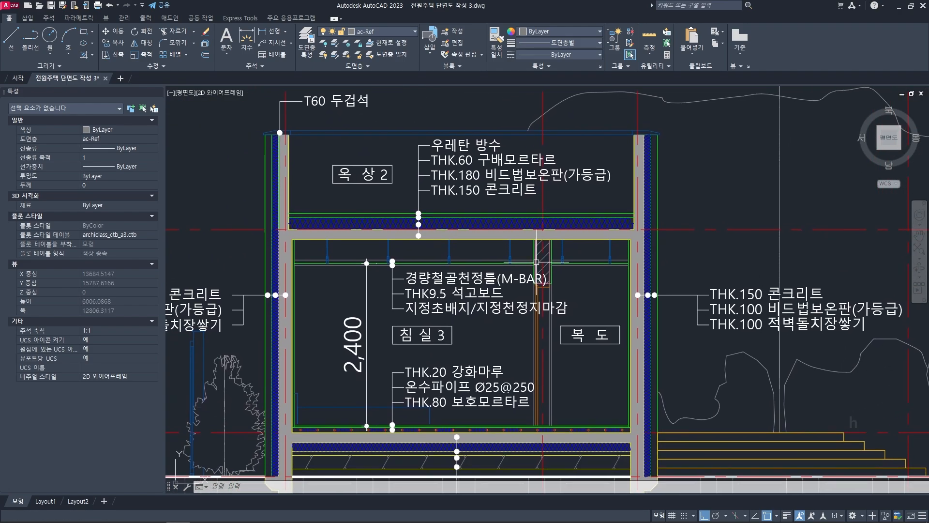
{"action": "scroll", "coordinate": [445, 271], "scroll_direction": "down", "scroll_amount": 6}
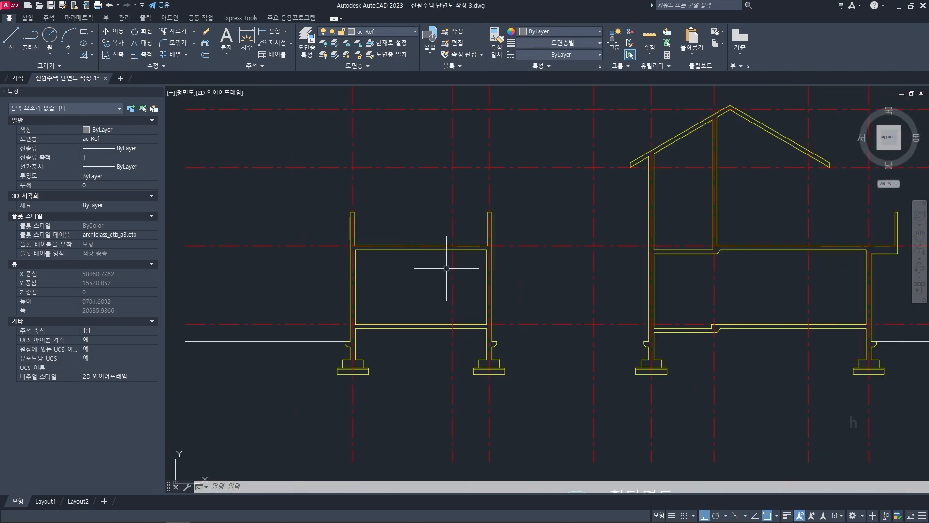
{"action": "middle_click_drag", "start_coordinate": [483, 289], "coordinate": [482, 290]}
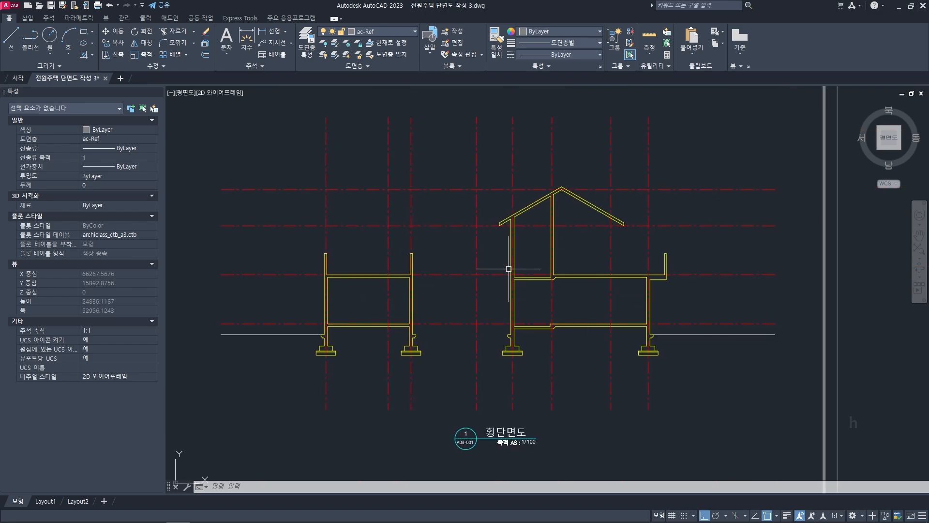
{"action": "scroll", "coordinate": [539, 284], "scroll_direction": "up", "scroll_amount": 2}
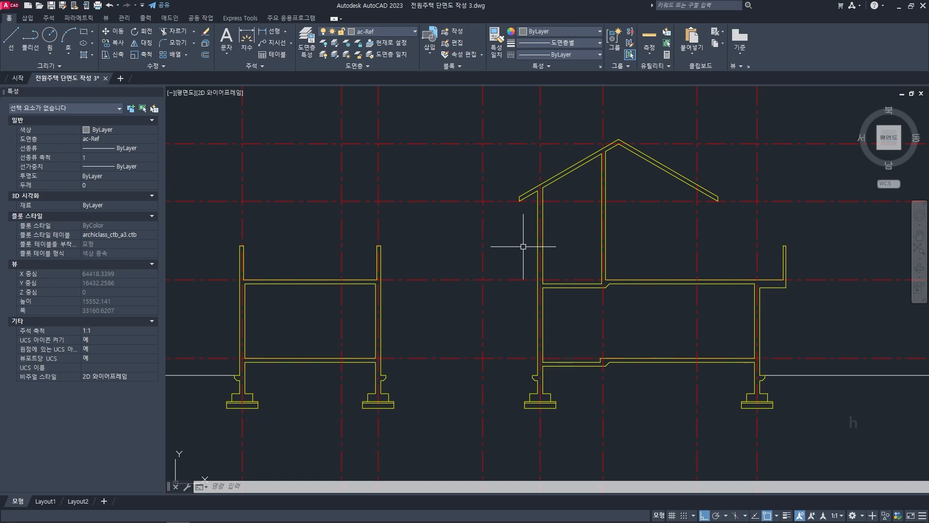
{"action": "middle_click_drag", "start_coordinate": [518, 245], "coordinate": [573, 228]}
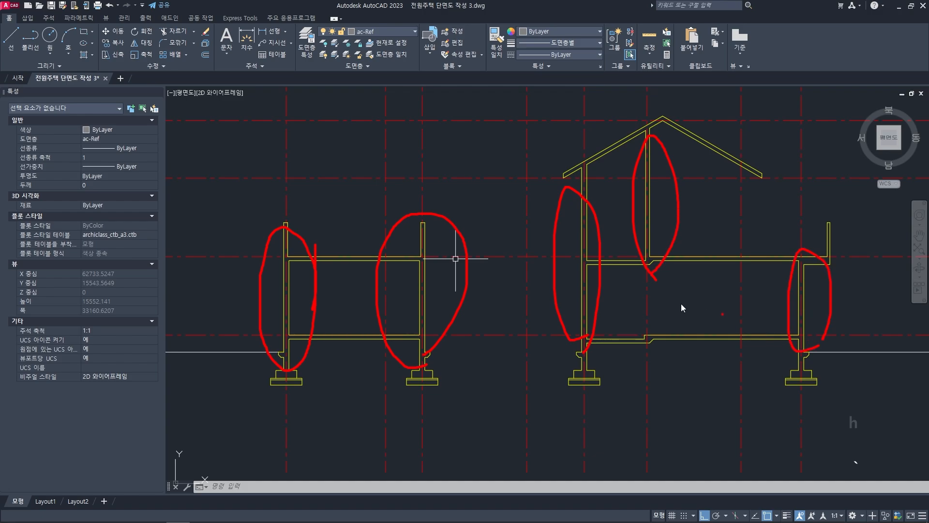
{"action": "key", "text": "Escape"}
- Examine the exterior wall layers where the A03-001 section line cuts the floor plan
{"action": "scroll", "coordinate": [517, 257], "scroll_direction": "down", "scroll_amount": 6}
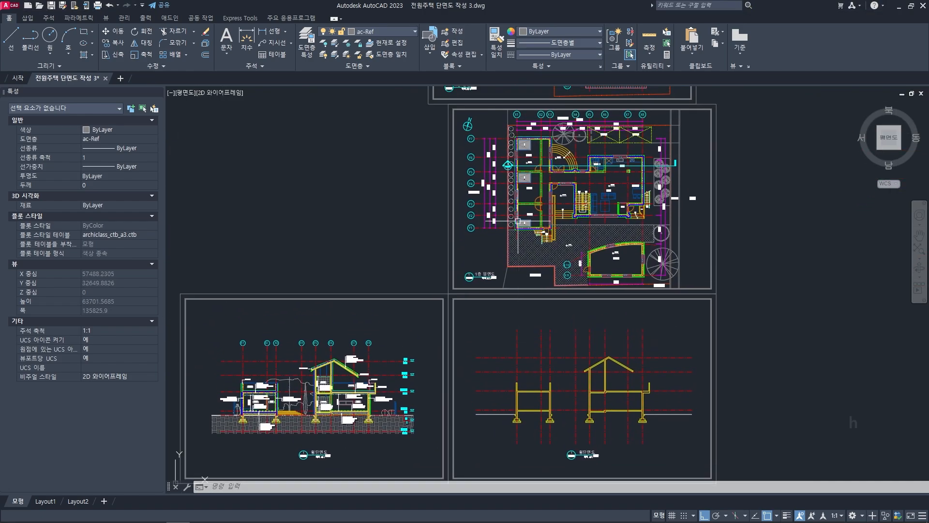
{"action": "mouse_move", "coordinate": [518, 222]}
{"action": "middle_mouse_down"}
{"action": "mouse_move", "coordinate": [494, 227]}
{"action": "mouse_move", "coordinate": [483, 251]}
{"action": "middle_mouse_up"}
{"action": "scroll", "coordinate": [495, 228], "scroll_direction": "up", "scroll_amount": 8}
{"action": "scroll", "coordinate": [478, 236], "scroll_direction": "up", "scroll_amount": 2}
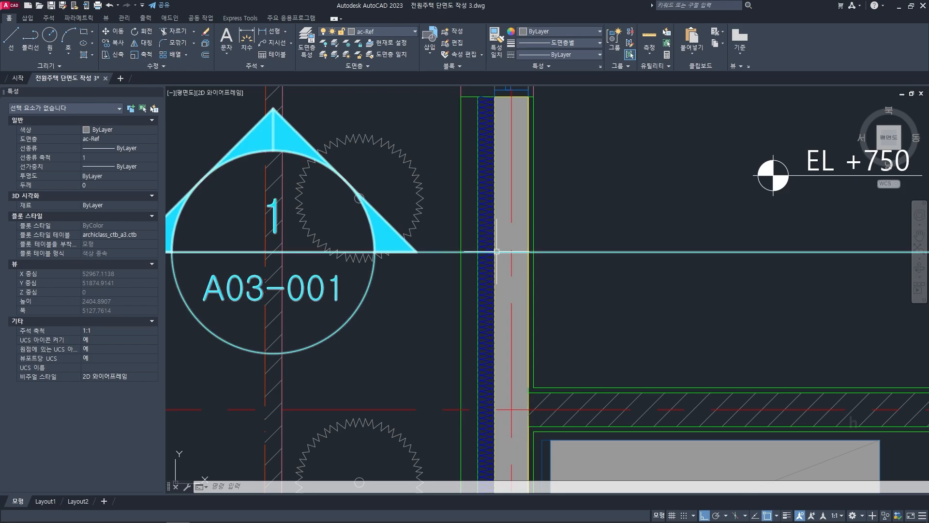
{"action": "mouse_move", "coordinate": [509, 263]}
{"action": "middle_mouse_down"}
{"action": "mouse_move", "coordinate": [531, 293]}
{"action": "mouse_move", "coordinate": [535, 282]}
{"action": "middle_mouse_up"}
{"action": "key", "text": "Escape"}
{"action": "key", "text": "Escape"}
{"action": "key", "text": "Escape"}
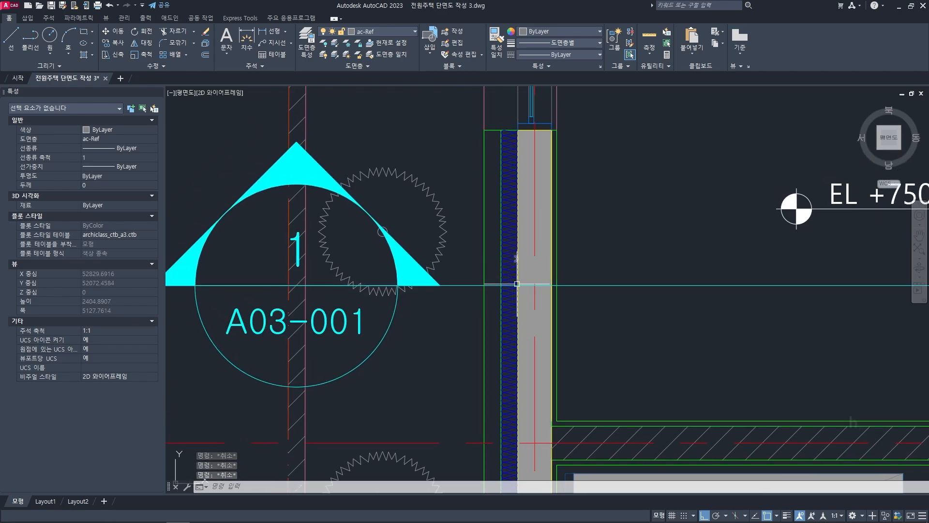
{"action": "scroll", "coordinate": [543, 287], "scroll_direction": "up", "scroll_amount": 2}
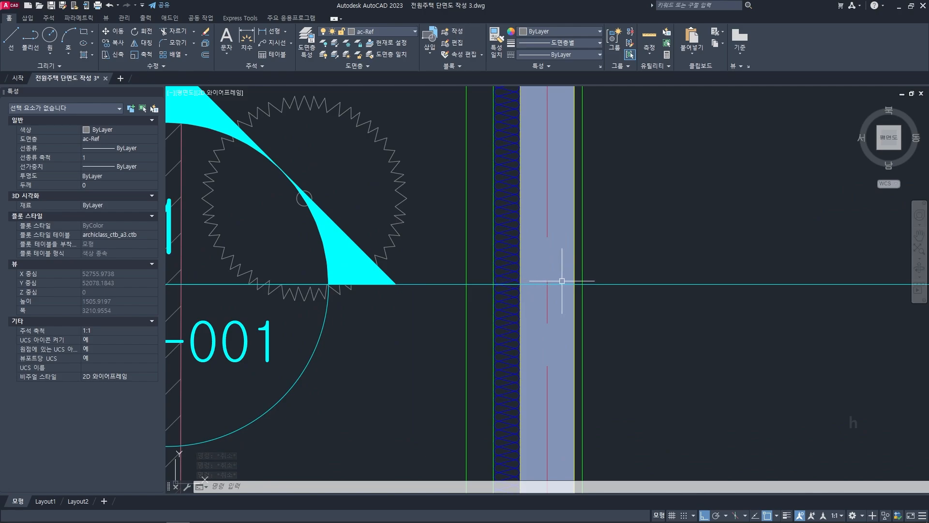
{"action": "middle_click_drag", "start_coordinate": [524, 300], "coordinate": [553, 302]}
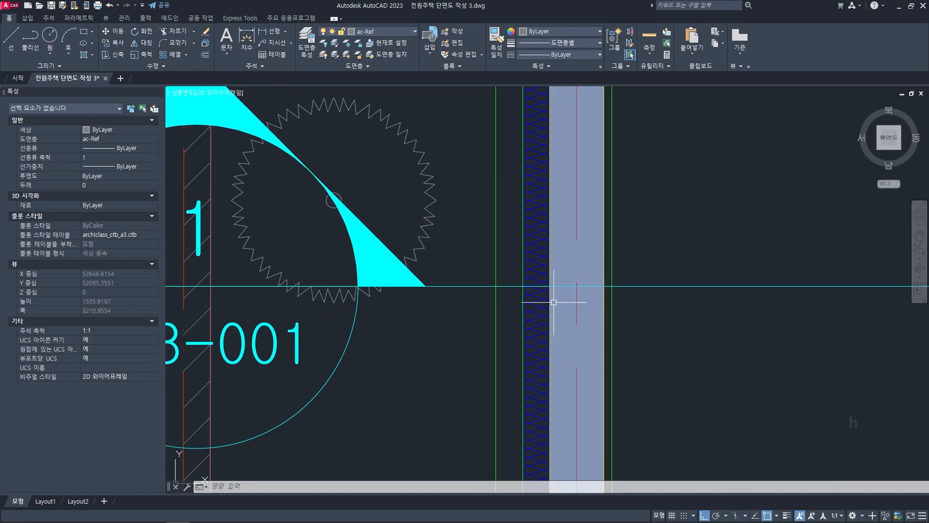
{"action": "scroll", "coordinate": [552, 280], "scroll_direction": "up", "scroll_amount": 2}
{"action": "left_click", "coordinate": [492, 222]}
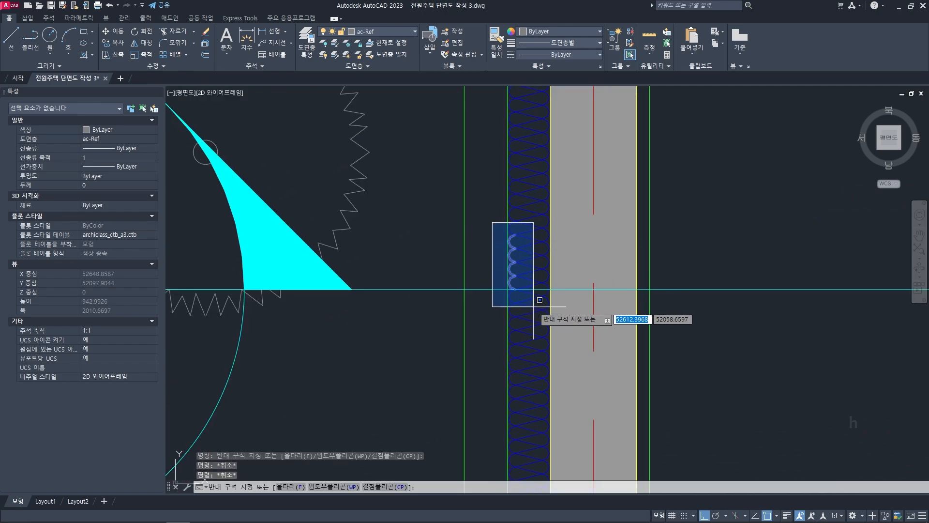
{"action": "left_click", "coordinate": [559, 369]}
{"action": "key", "text": "Escape"}
{"action": "key", "text": "Escape"}
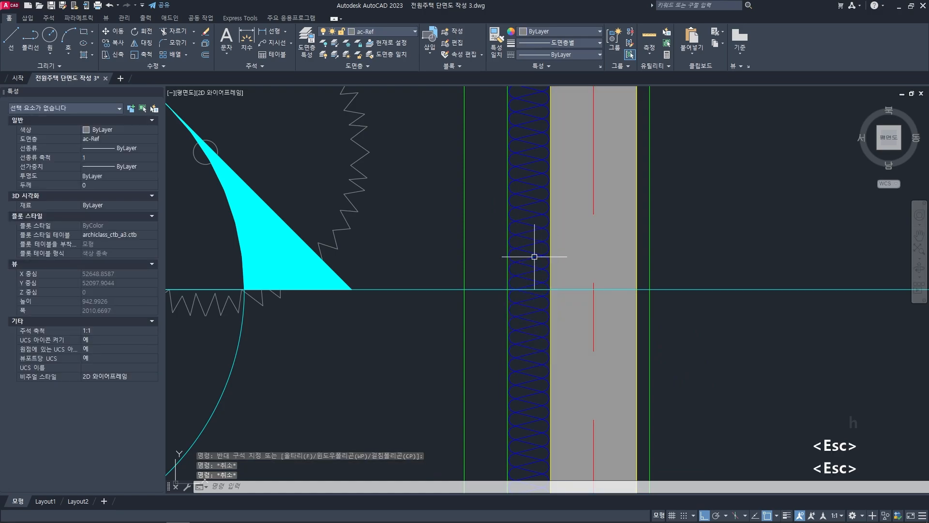
- Measure the insulation layer's thickness along the section line, from the concrete wall's outer face outward
{"action": "middle_click_drag", "start_coordinate": [533, 284], "coordinate": [545, 287]}
{"action": "type", "text": "di"}
{"action": "key", "text": "space"}
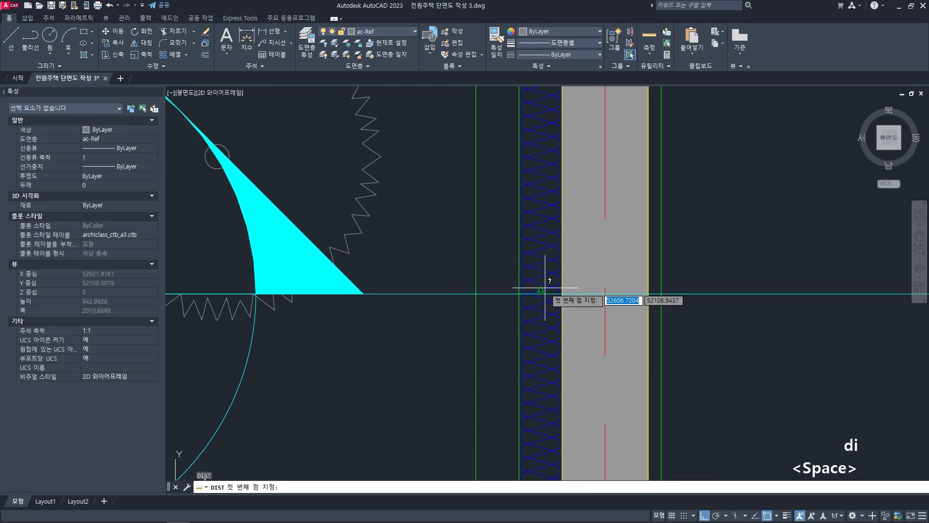
{"action": "scroll", "coordinate": [547, 288], "scroll_direction": "up", "scroll_amount": 3}
{"action": "left_click", "coordinate": [573, 302]}
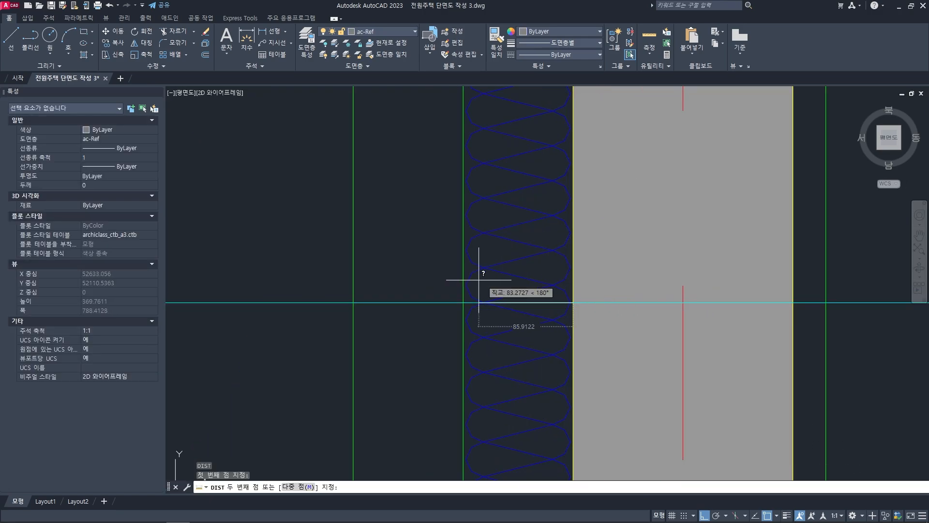
{"action": "type", "text": "100"}
{"action": "key", "text": "Return"}
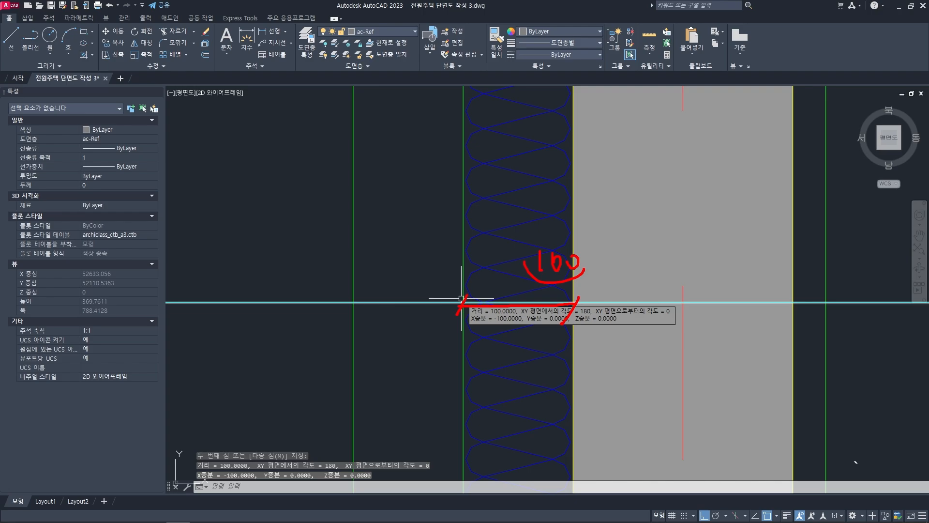
{"action": "key", "text": "Escape"}
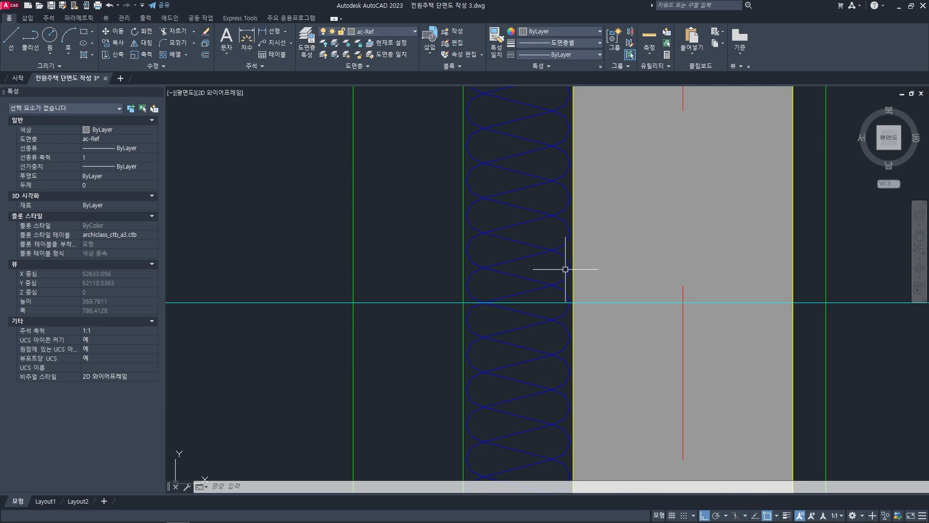
{"action": "scroll", "coordinate": [565, 269], "scroll_direction": "down", "scroll_amount": 2}
{"action": "key", "text": "Escape"}
{"action": "key", "text": "Escape"}
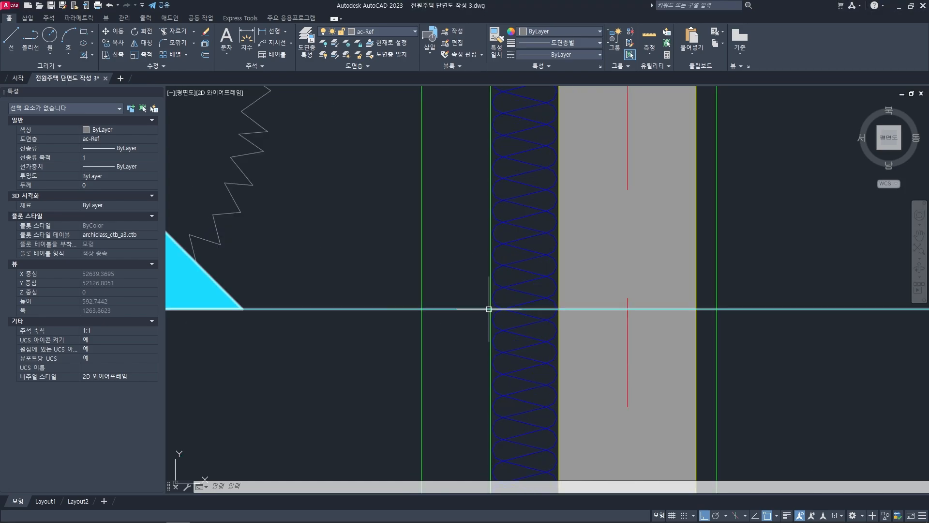
- Measure the thickness of the exterior finish layer along the section line, from the insulation's outer face outward
{"action": "scroll", "coordinate": [489, 305], "scroll_direction": "up", "scroll_amount": 2}
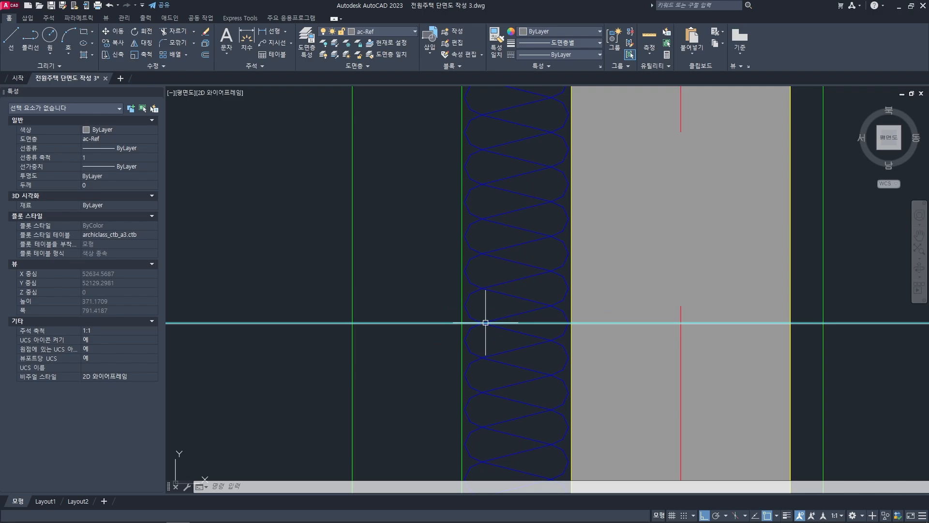
{"action": "scroll", "coordinate": [484, 318], "scroll_direction": "down", "scroll_amount": 6}
{"action": "mouse_move", "coordinate": [483, 325]}
{"action": "middle_mouse_down"}
{"action": "mouse_move", "coordinate": [474, 337]}
{"action": "mouse_move", "coordinate": [530, 330]}
{"action": "middle_mouse_up"}
{"action": "scroll", "coordinate": [490, 324], "scroll_direction": "up", "scroll_amount": 5}
{"action": "scroll", "coordinate": [529, 329], "scroll_direction": "up", "scroll_amount": 2}
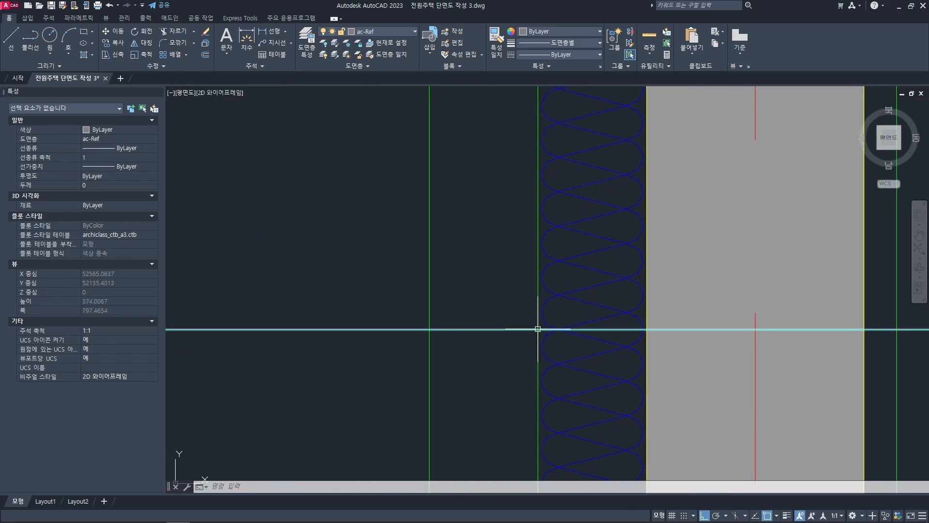
{"action": "type", "text": "i"}
{"action": "key", "text": "space"}
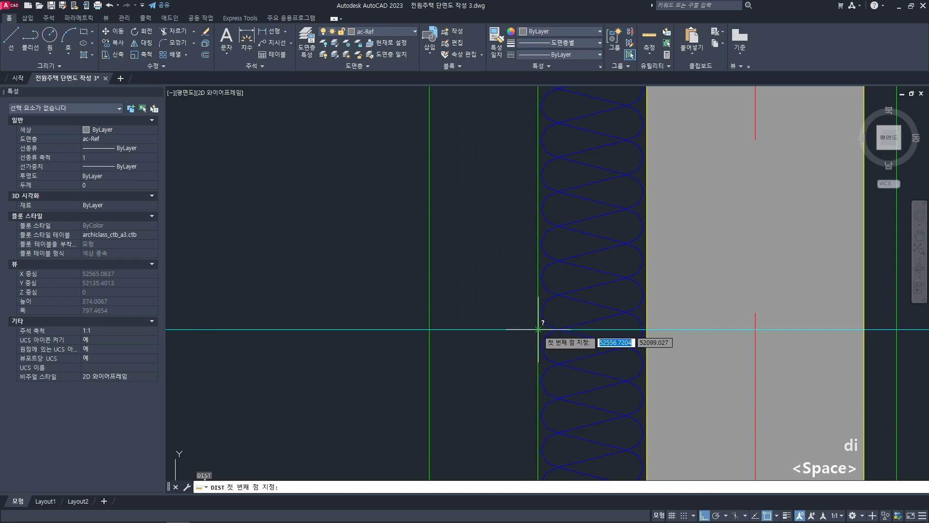
{"action": "left_click", "coordinate": [537, 330]}
{"action": "type", "text": "100"}
{"action": "key", "text": "Return"}
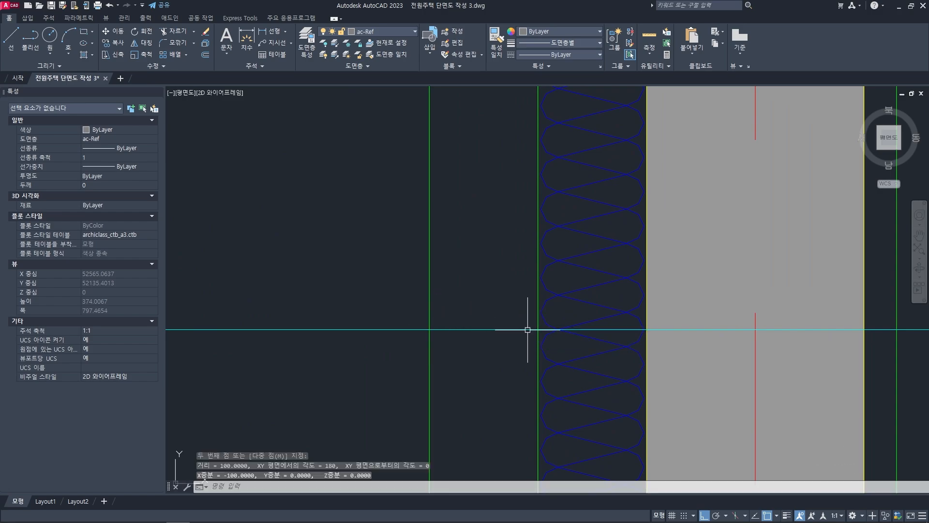
{"action": "middle_click_drag", "start_coordinate": [489, 327], "coordinate": [468, 325]}
{"action": "key", "text": "Escape"}
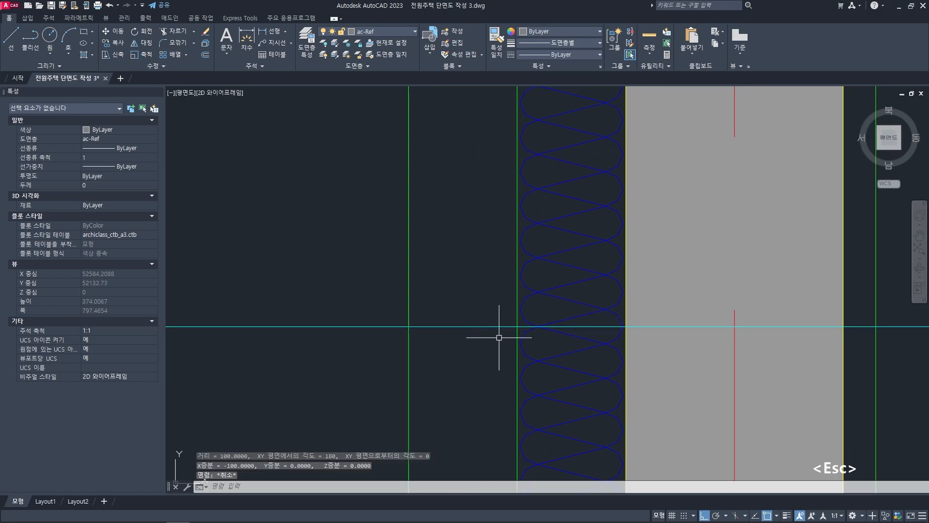
{"action": "key", "text": "Escape"}
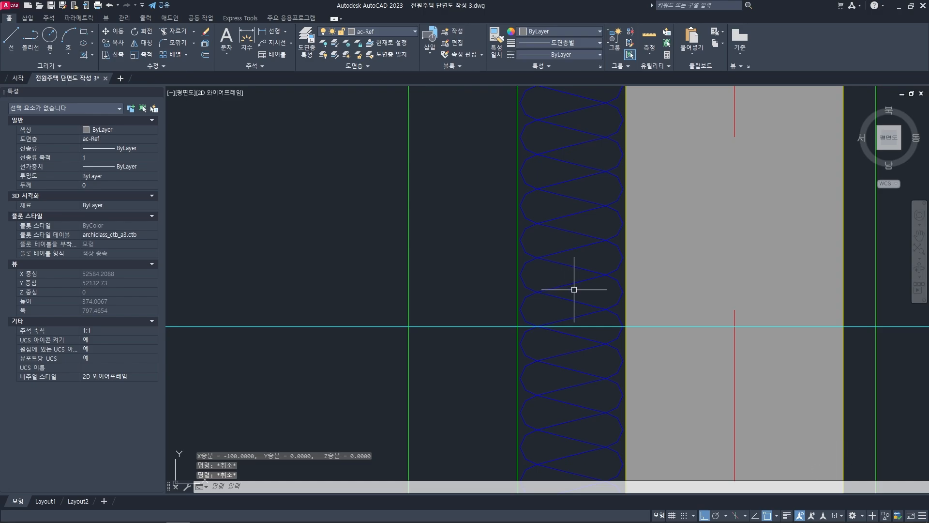
{"action": "scroll", "coordinate": [560, 290], "scroll_direction": "down", "scroll_amount": 12}
{"action": "scroll", "coordinate": [560, 289], "scroll_direction": "up", "scroll_amount": 3}
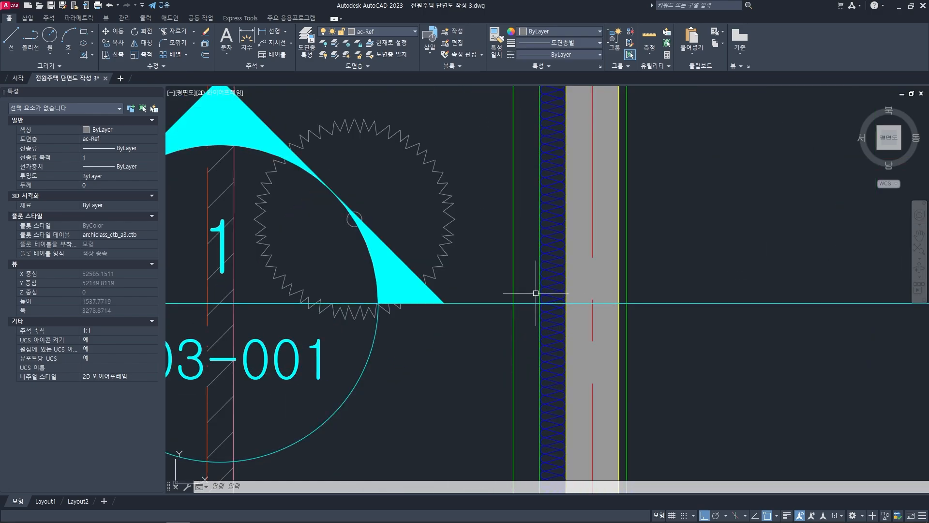
{"action": "scroll", "coordinate": [557, 322], "scroll_direction": "down", "scroll_amount": 2}
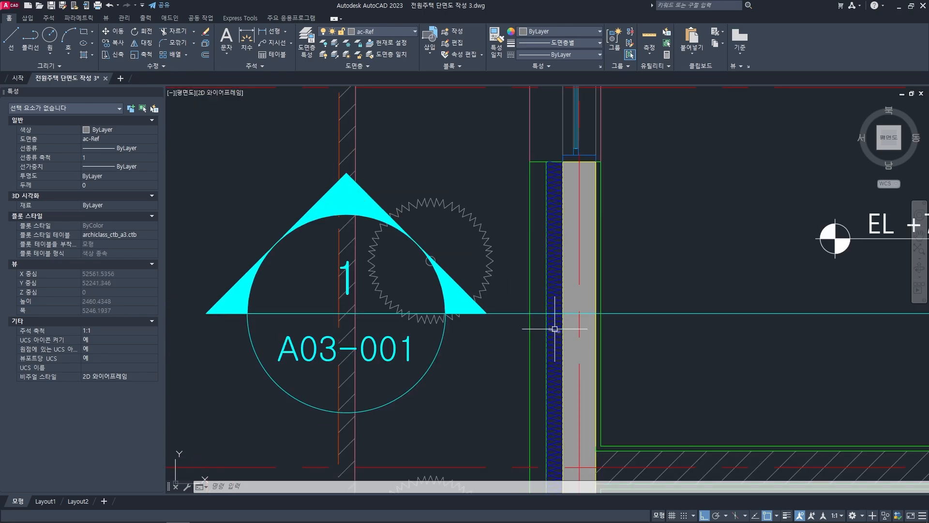
{"action": "scroll", "coordinate": [540, 284], "scroll_direction": "down", "scroll_amount": 2}
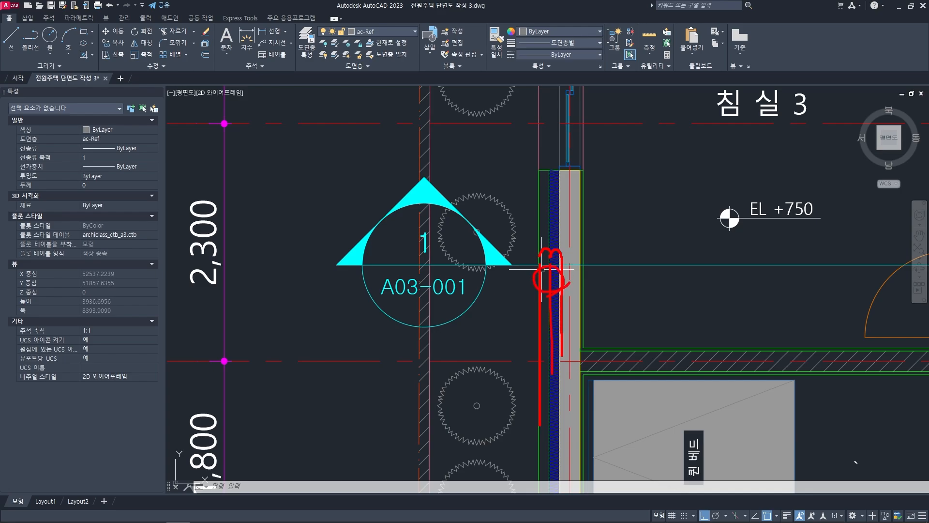
{"action": "key", "text": "Escape"}
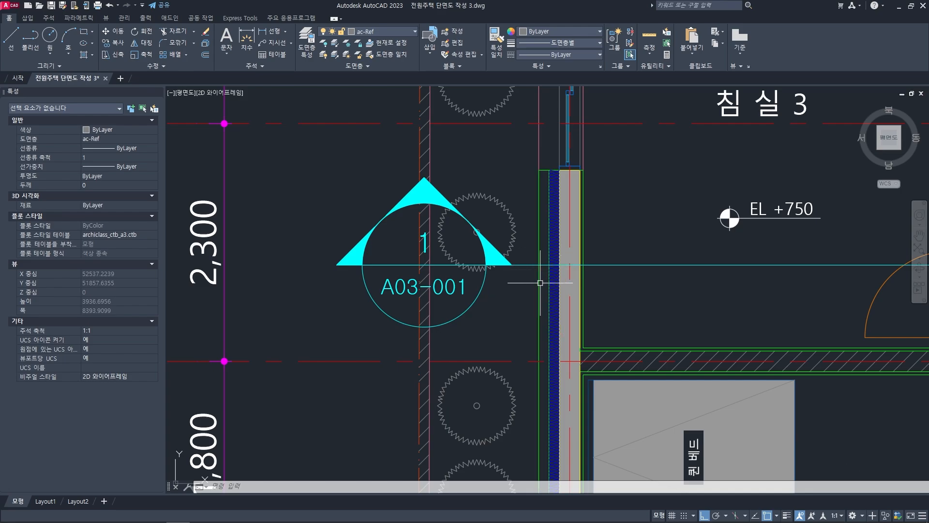
- In the unfinished section, offset the leftmost exterior wall's outer line outward by 100, and offset that copy outward by another 100
{"action": "scroll", "coordinate": [540, 282], "scroll_direction": "down", "scroll_amount": 8}
{"action": "middle_click_drag", "start_coordinate": [561, 435], "coordinate": [563, 276]}
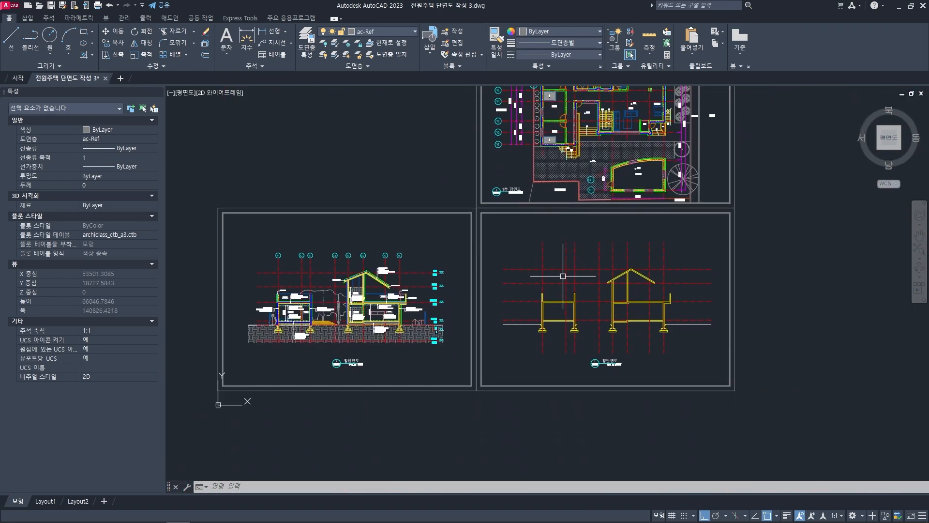
{"action": "scroll", "coordinate": [563, 276], "scroll_direction": "up", "scroll_amount": 10}
{"action": "key", "text": "Escape"}
{"action": "key", "text": "Escape"}
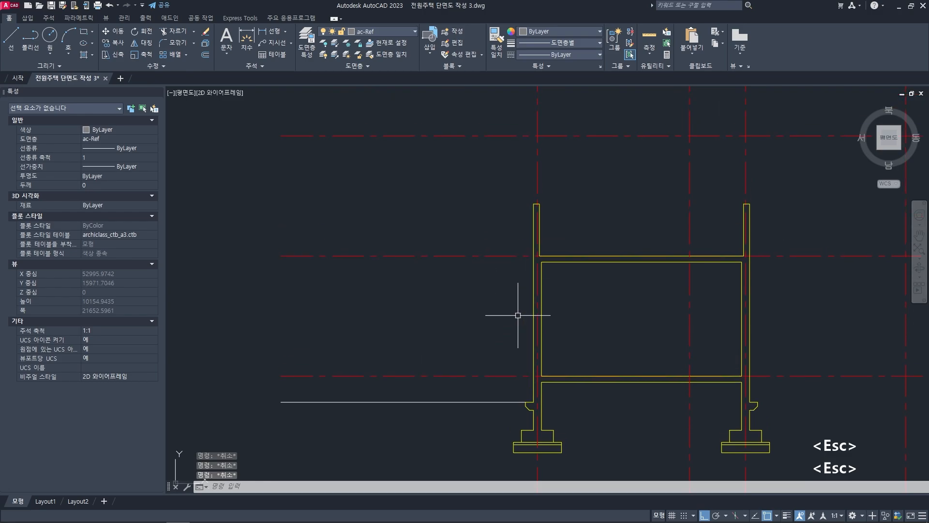
{"action": "type", "text": "o"}
{"action": "key", "text": "space"}
{"action": "type", "text": "100"}
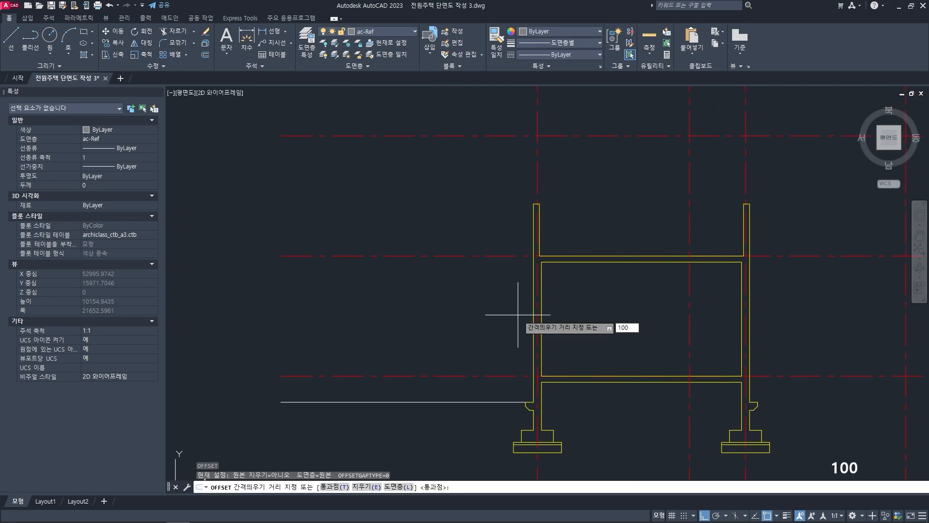
{"action": "key", "text": "space"}
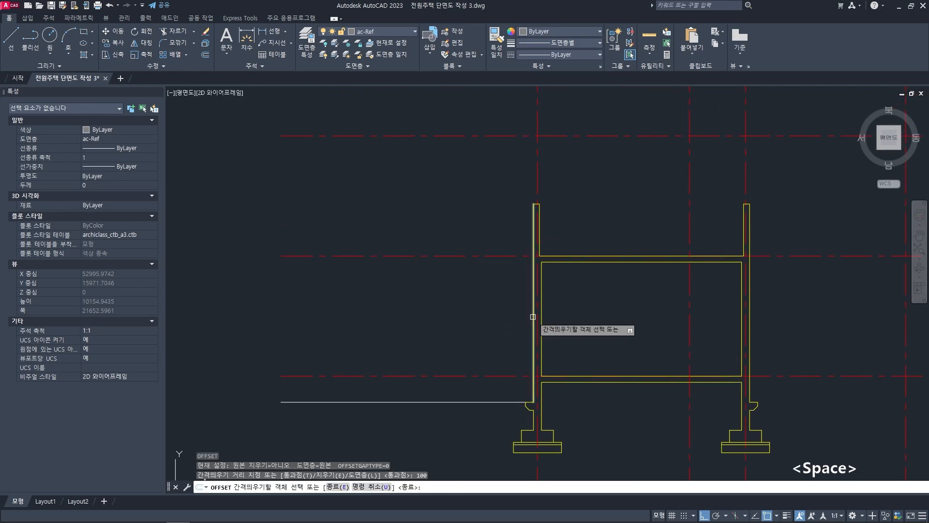
{"action": "left_click", "coordinate": [534, 320]}
{"action": "left_click", "coordinate": [505, 317]}
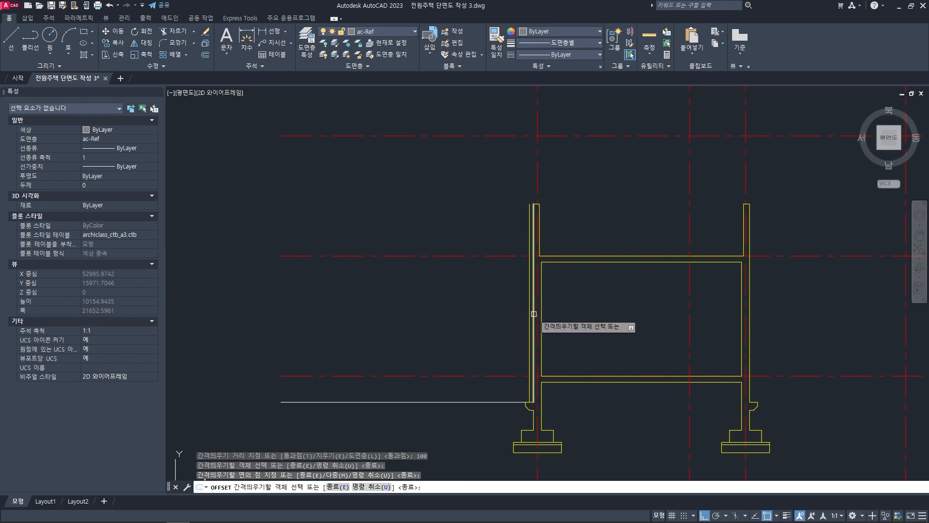
{"action": "left_click", "coordinate": [529, 319]}
{"action": "left_click", "coordinate": [498, 322]}
{"action": "key", "text": "space"}
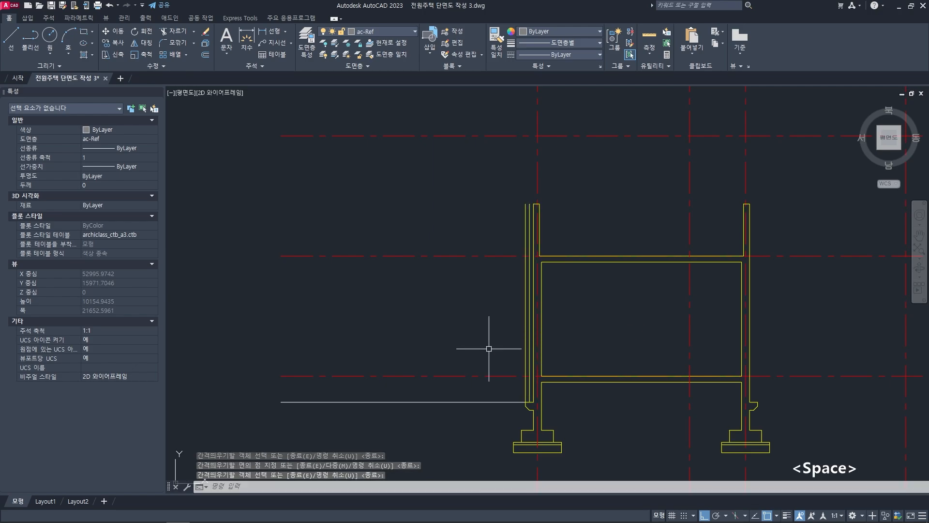
- Move the two offset lines outside the exterior concrete wall to the ac-wall-fin layer
{"action": "scroll", "coordinate": [531, 370], "scroll_direction": "up", "scroll_amount": 4}
{"action": "middle_click_drag", "start_coordinate": [514, 422], "coordinate": [516, 377]}
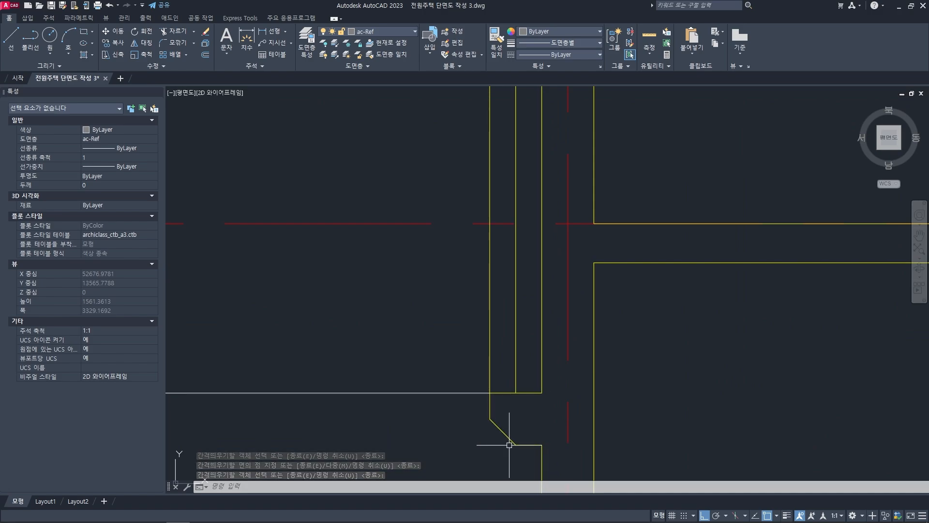
{"action": "middle_click_drag", "start_coordinate": [520, 377], "coordinate": [515, 377]}
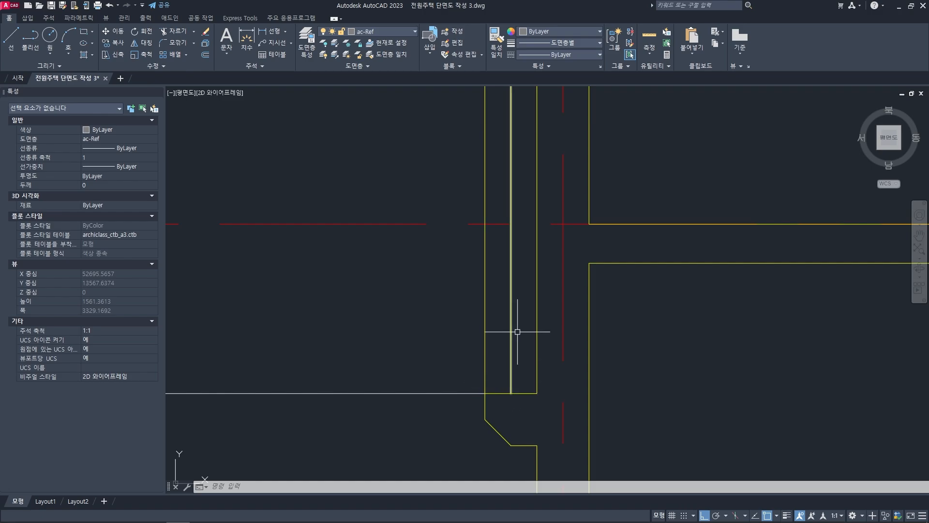
{"action": "scroll", "coordinate": [504, 325], "scroll_direction": "down", "scroll_amount": 2}
{"action": "scroll", "coordinate": [516, 262], "scroll_direction": "up", "scroll_amount": 2}
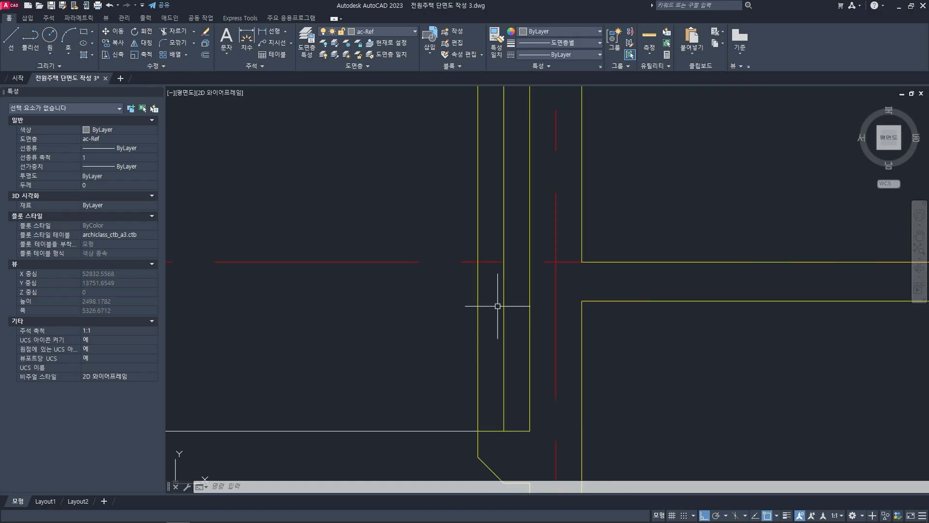
{"action": "left_click", "coordinate": [510, 328]}
{"action": "left_click", "coordinate": [475, 318]}
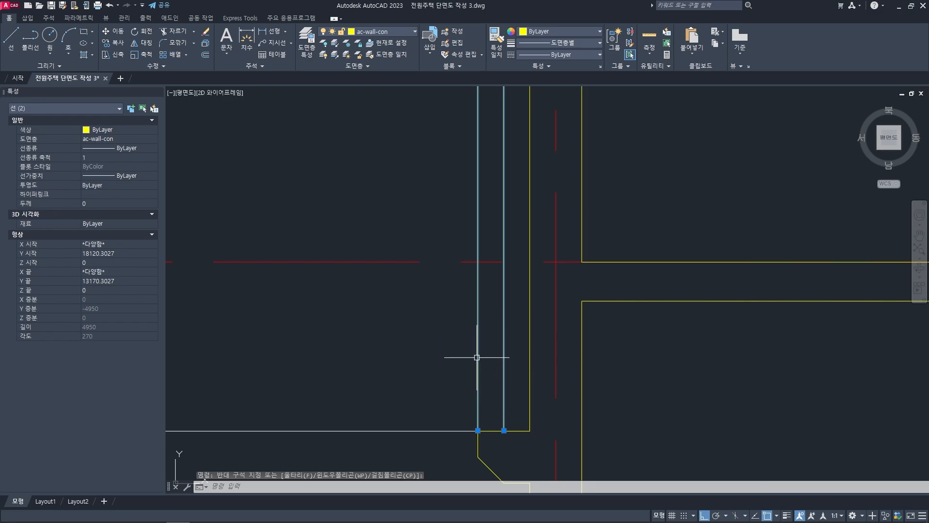
{"action": "scroll", "coordinate": [437, 176], "scroll_direction": "down", "scroll_amount": 3}
{"action": "middle_click_drag", "start_coordinate": [437, 176], "coordinate": [425, 298]}
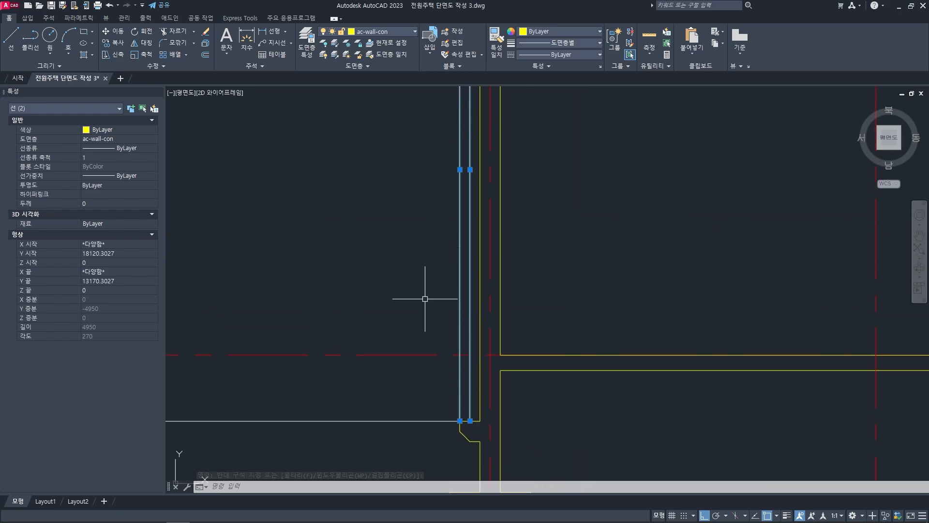
{"action": "left_click", "coordinate": [390, 32]}
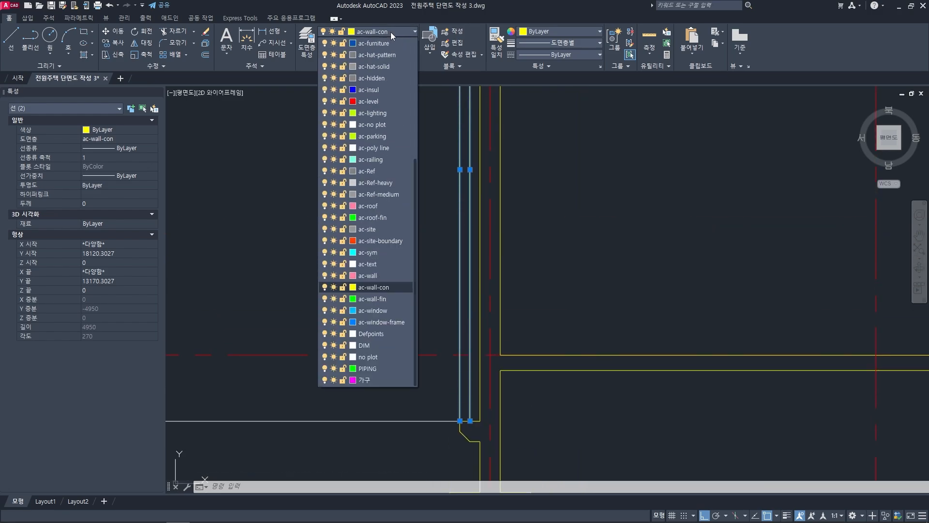
{"action": "left_click", "coordinate": [384, 299]}
{"action": "key", "text": "Escape"}
{"action": "key", "text": "Escape"}
{"action": "middle_click_drag", "start_coordinate": [469, 479], "coordinate": [472, 275]}
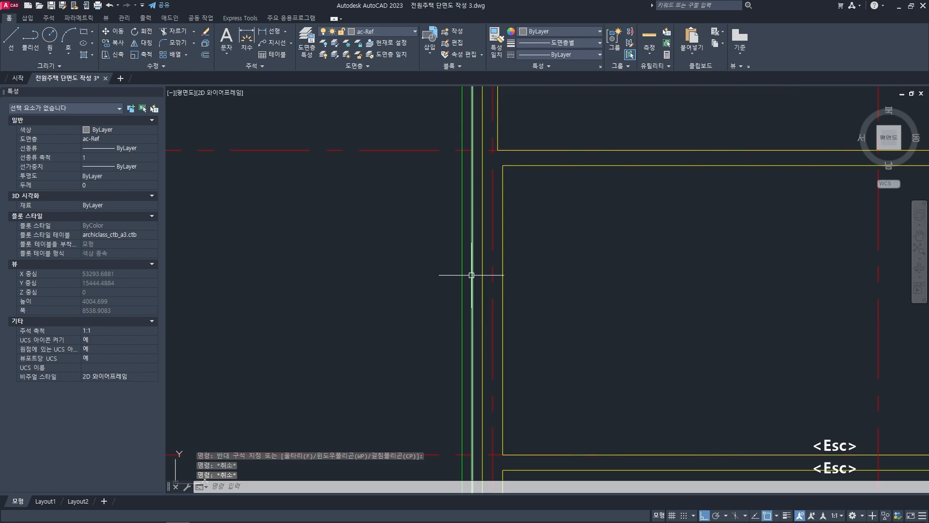
- Draw a line across the top of the exterior layers, from the outermost finish line to the concrete wall's outer top corner
{"action": "scroll", "coordinate": [471, 275], "scroll_direction": "down", "scroll_amount": 2}
{"action": "mouse_move", "coordinate": [398, 317]}
{"action": "middle_mouse_down"}
{"action": "mouse_move", "coordinate": [399, 290]}
{"action": "mouse_move", "coordinate": [394, 324]}
{"action": "middle_mouse_up"}
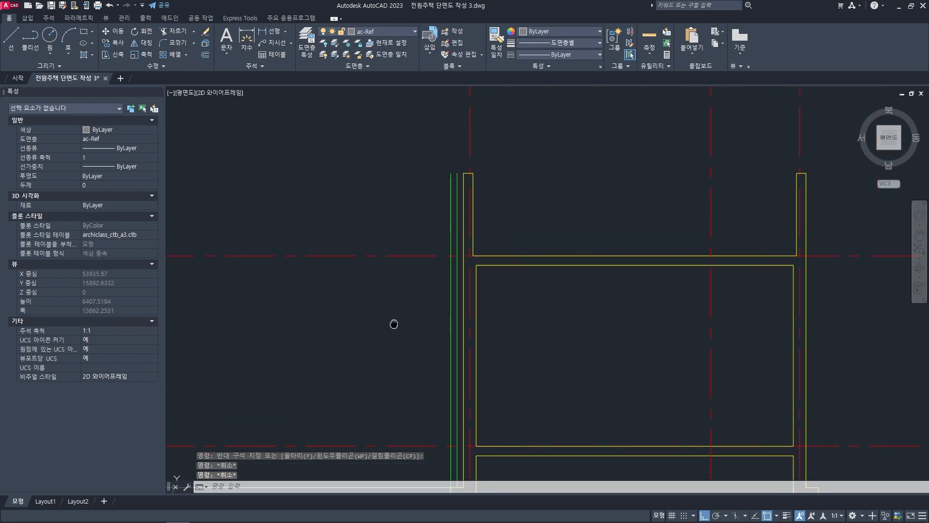
{"action": "scroll", "coordinate": [473, 171], "scroll_direction": "up", "scroll_amount": 6}
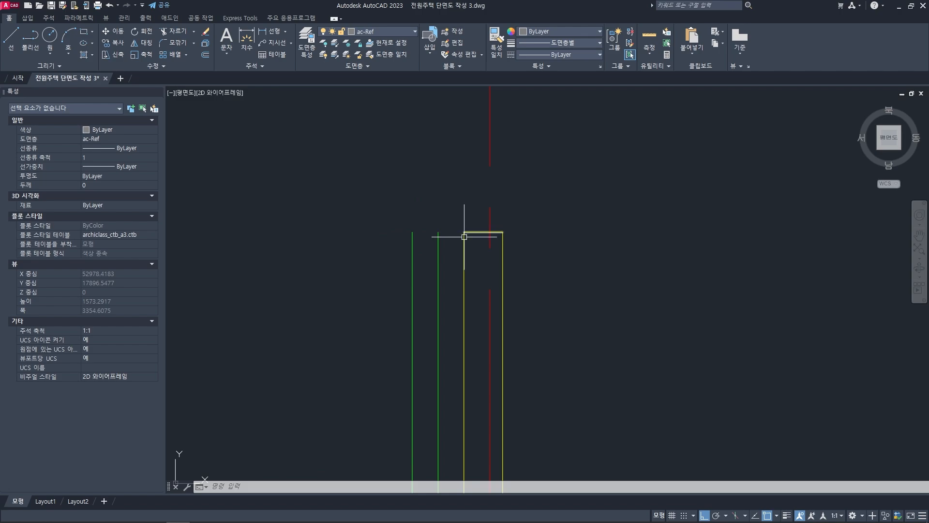
{"action": "key", "text": "space"}
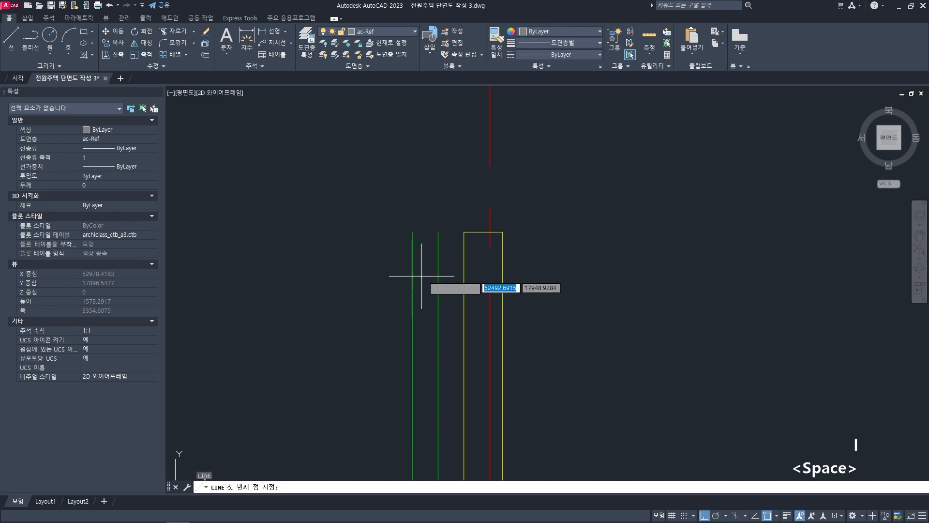
{"action": "left_click", "coordinate": [412, 233]}
{"action": "left_click", "coordinate": [464, 232]}
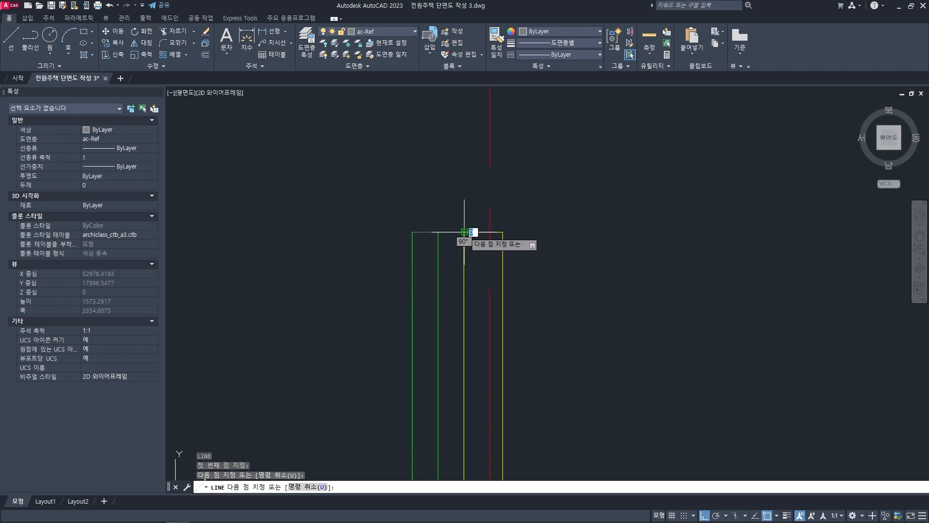
{"action": "key", "text": "space"}
{"action": "middle_click_drag", "start_coordinate": [453, 278], "coordinate": [464, 278]}
- Match the new top closing line's properties to the green exterior finish line
{"action": "type", "text": "ma"}
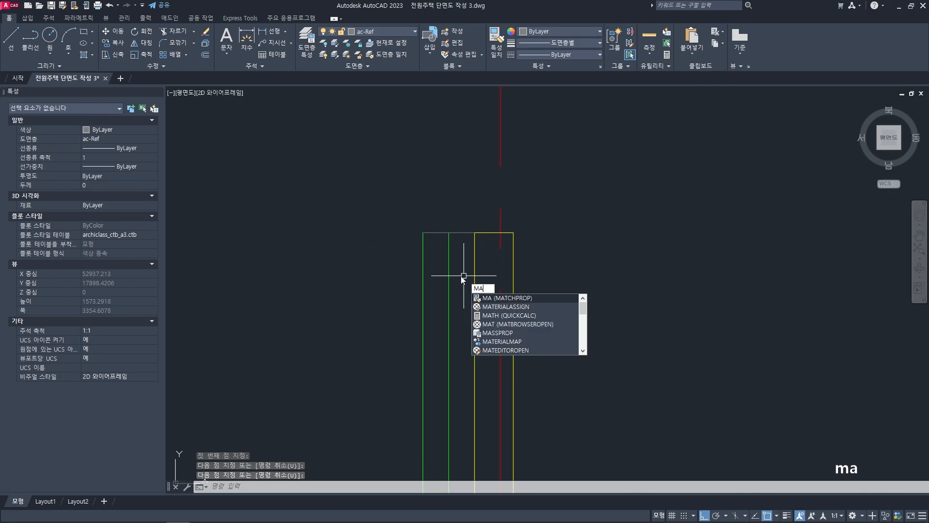
{"action": "key", "text": "space"}
{"action": "left_click", "coordinate": [448, 263]}
{"action": "left_click", "coordinate": [458, 245]}
{"action": "left_click", "coordinate": [452, 222]}
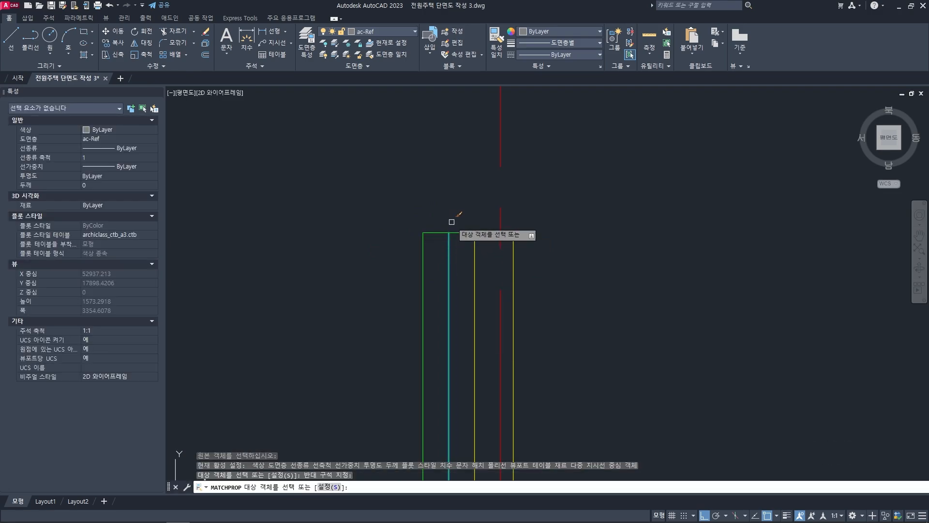
{"action": "key", "text": "space"}
- Examine the gap between the concrete wall and the inner finish line down to the wall's base
{"action": "scroll", "coordinate": [496, 247], "scroll_direction": "down", "scroll_amount": 2}
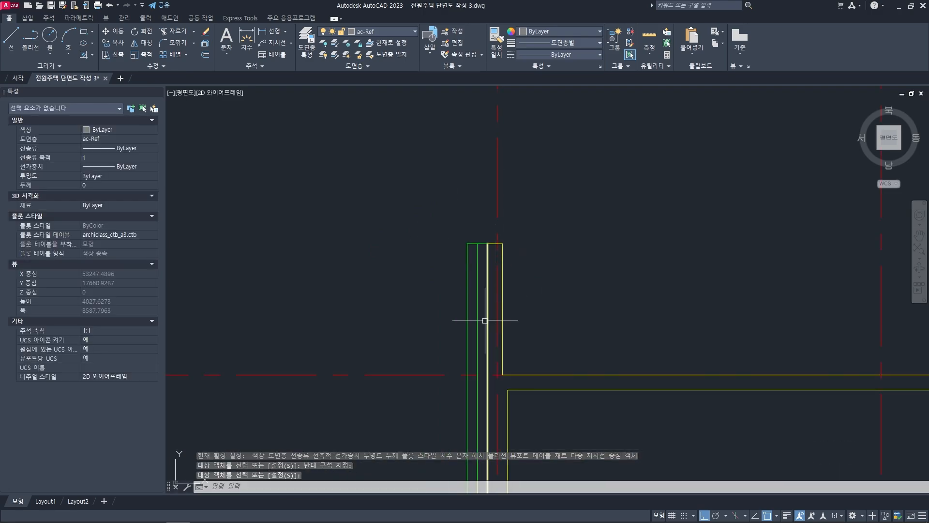
{"action": "middle_click_drag", "start_coordinate": [490, 405], "coordinate": [486, 149]}
{"action": "scroll", "coordinate": [477, 279], "scroll_direction": "down", "scroll_amount": 1}
{"action": "scroll", "coordinate": [467, 305], "scroll_direction": "up", "scroll_amount": 2}
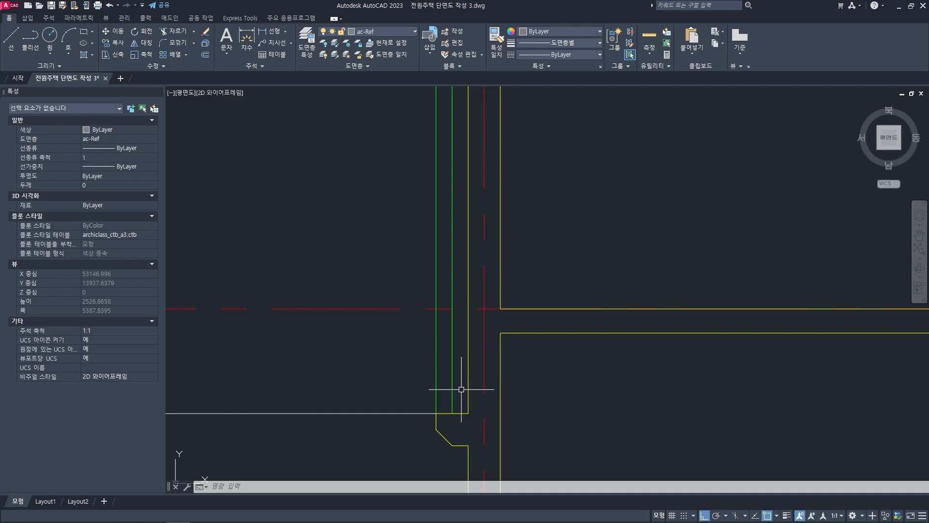
{"action": "middle_click_drag", "start_coordinate": [462, 324], "coordinate": [461, 337]}
{"action": "key", "text": "Escape"}
{"action": "key", "text": "Escape"}
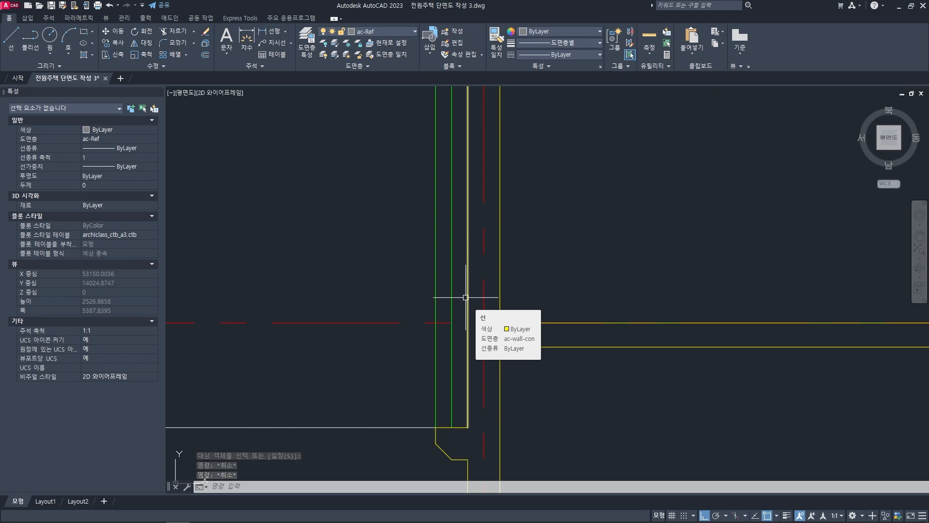
{"action": "middle_click_drag", "start_coordinate": [464, 347], "coordinate": [474, 295]}
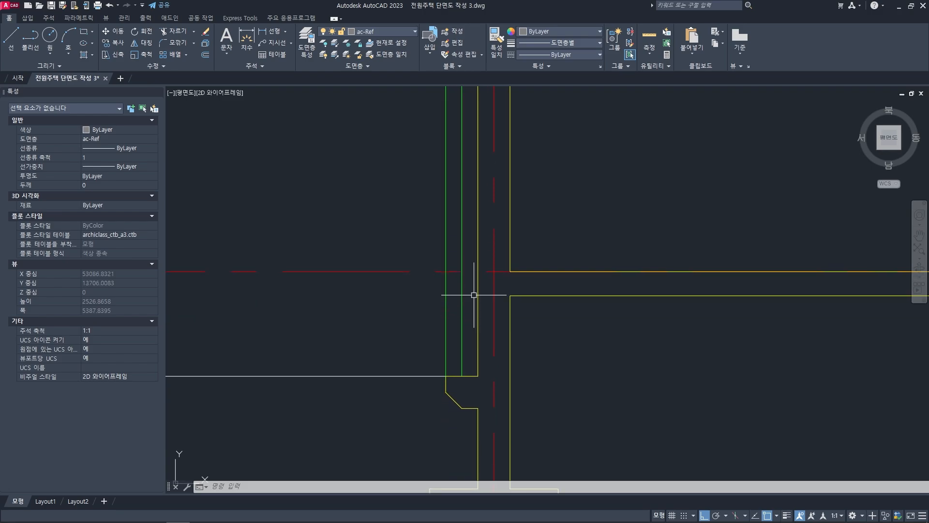
{"action": "key", "text": "Escape"}
{"action": "key", "text": "Escape"}
{"action": "key", "text": "Escape"}
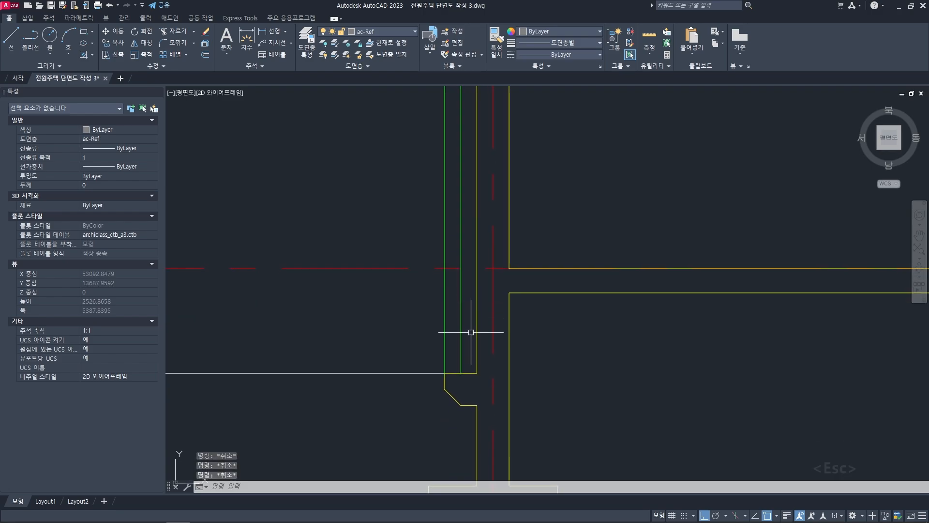
{"action": "middle_click_drag", "start_coordinate": [472, 291], "coordinate": [473, 297]}
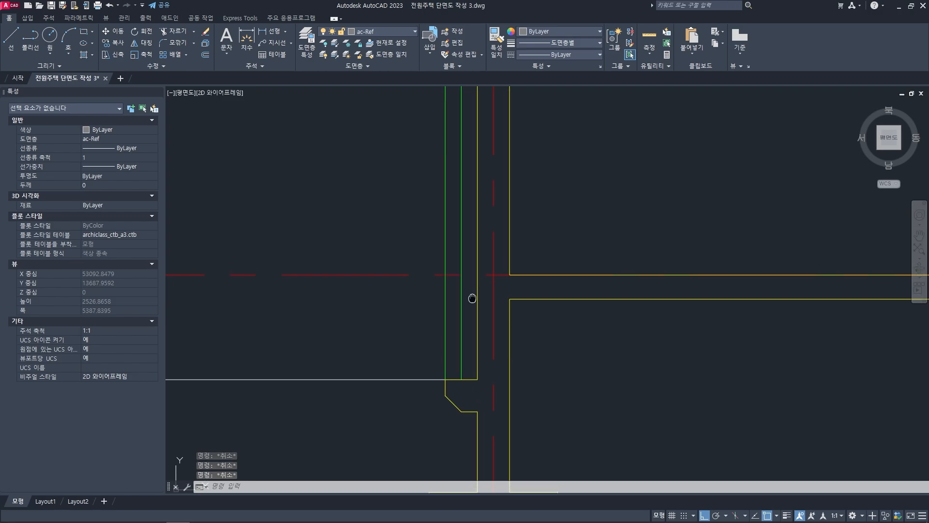
- Offset the inner finish line by 50 toward the concrete wall to create the insulation's centre line
{"action": "type", "text": "o"}
{"action": "key", "text": "space"}
{"action": "type", "text": "50"}
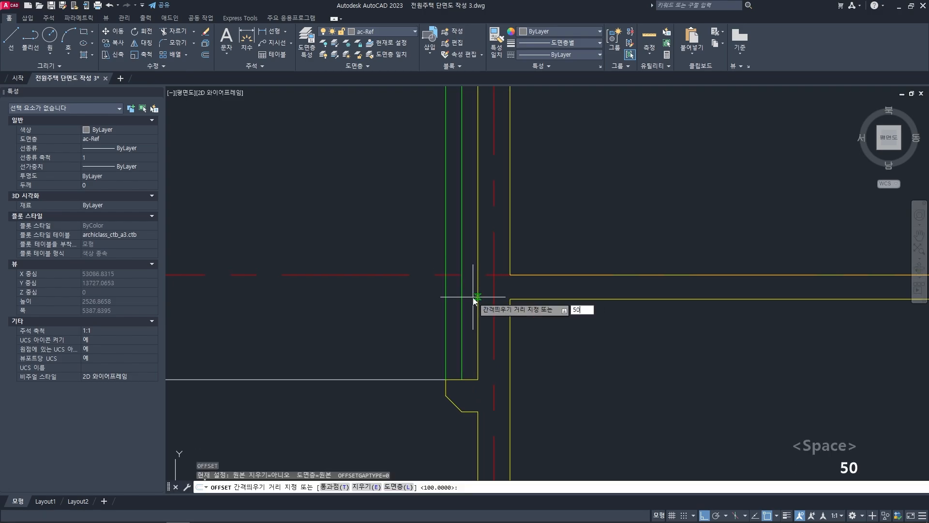
{"action": "key", "text": "space"}
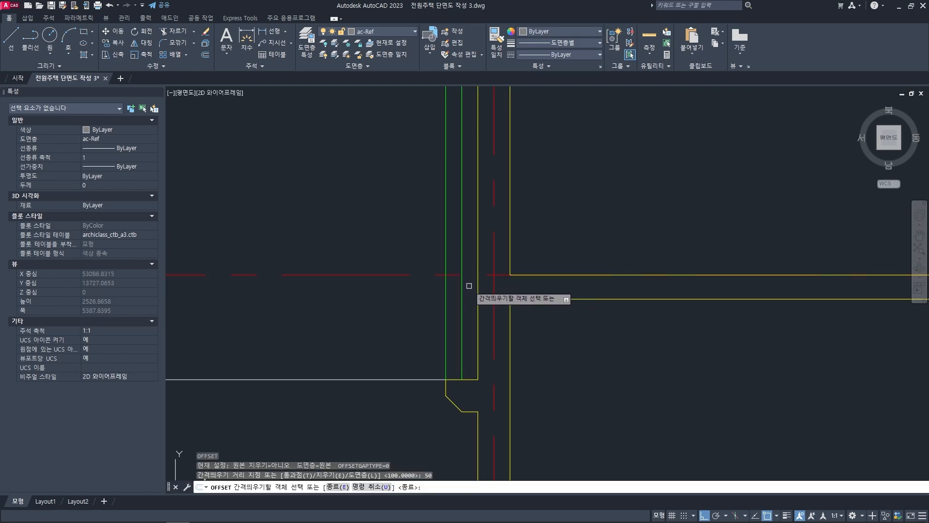
{"action": "left_click", "coordinate": [462, 302]}
{"action": "left_click", "coordinate": [494, 308]}
{"action": "key", "text": "space"}
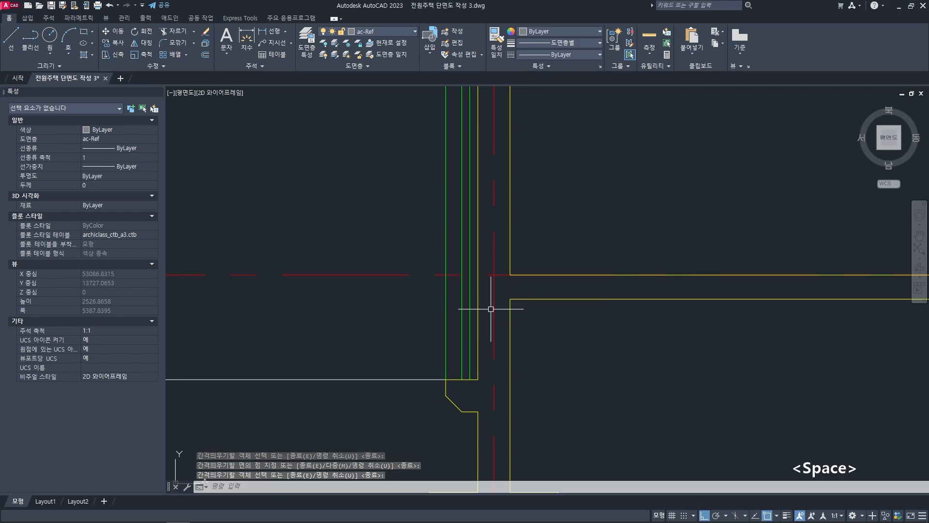
- Move the insulation centre line to the ac-insul layer
{"action": "scroll", "coordinate": [481, 329], "scroll_direction": "up", "scroll_amount": 2}
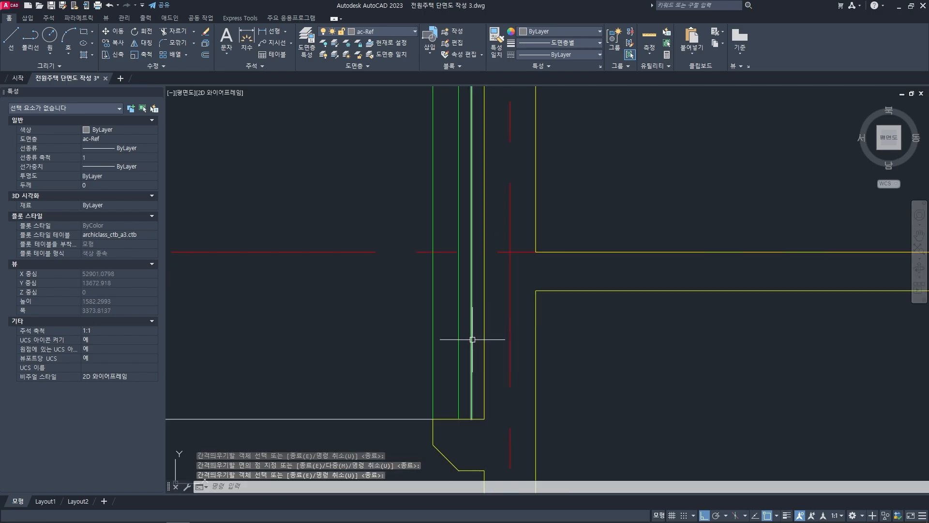
{"action": "key", "text": "space"}
{"action": "left_click", "coordinate": [472, 336]}
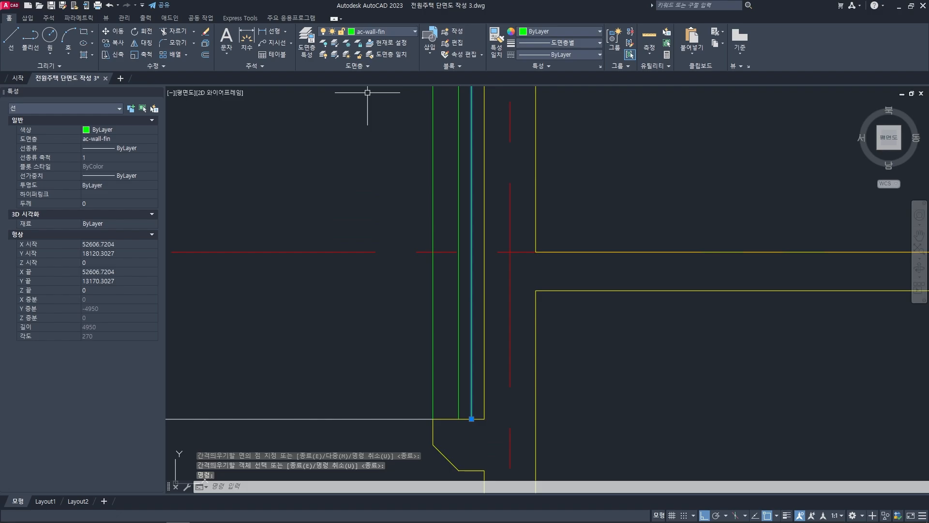
{"action": "left_click", "coordinate": [385, 33]}
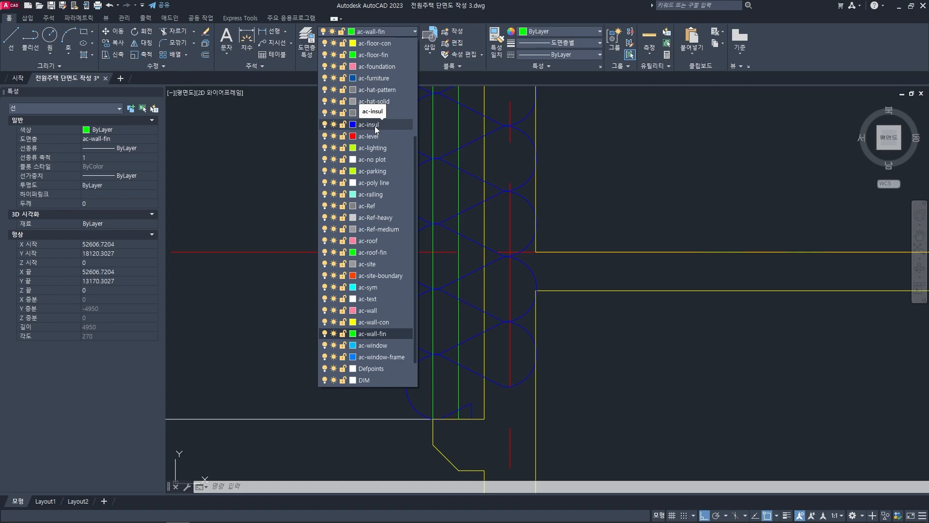
{"action": "left_click", "coordinate": [376, 127]}
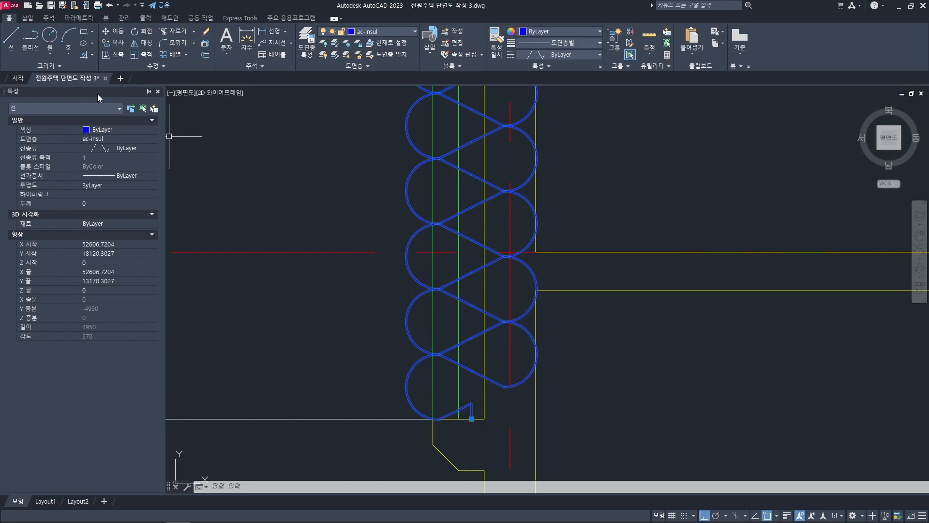
- Toggle the Properties palette off and back on with the insulation line still selected
{"action": "key", "text": "ctrl+1"}
{"action": "key", "text": "ctrl+1"}
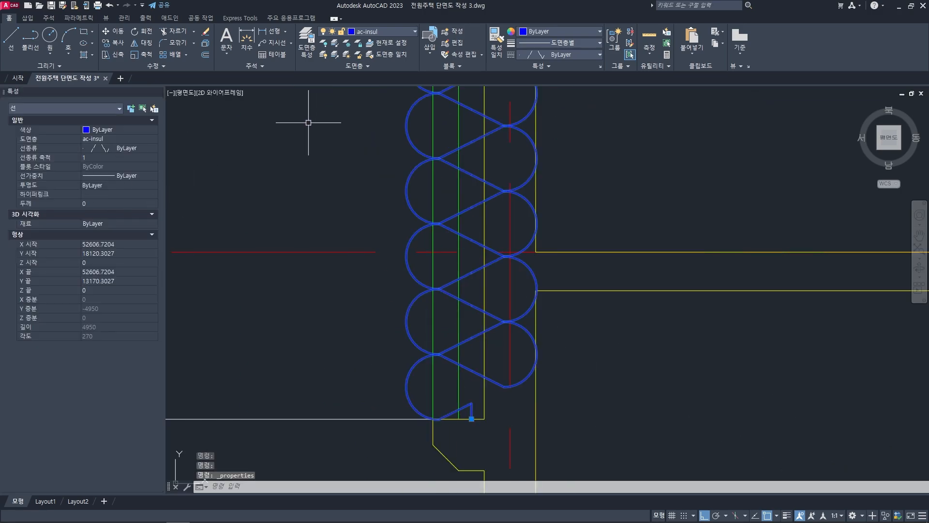
{"action": "left_click", "coordinate": [144, 18]}
{"action": "left_click", "coordinate": [125, 19]}
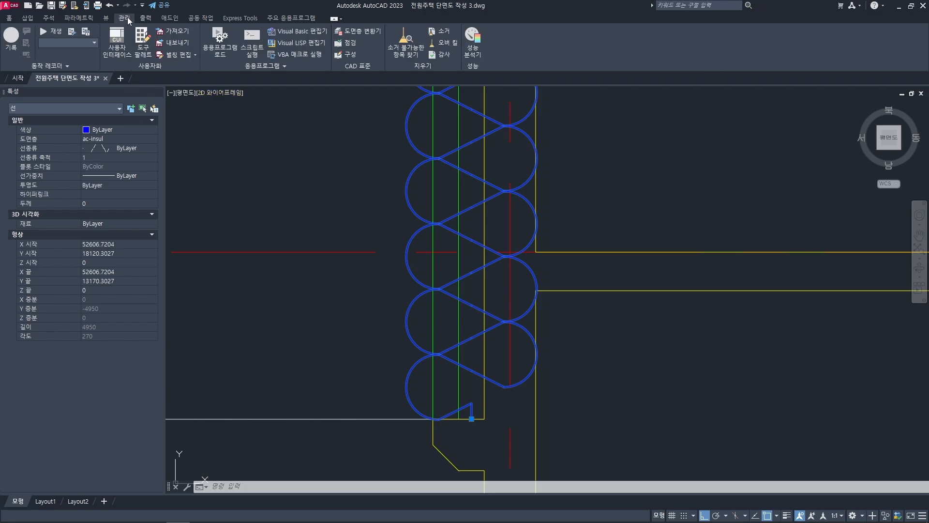
{"action": "left_click", "coordinate": [102, 19]}
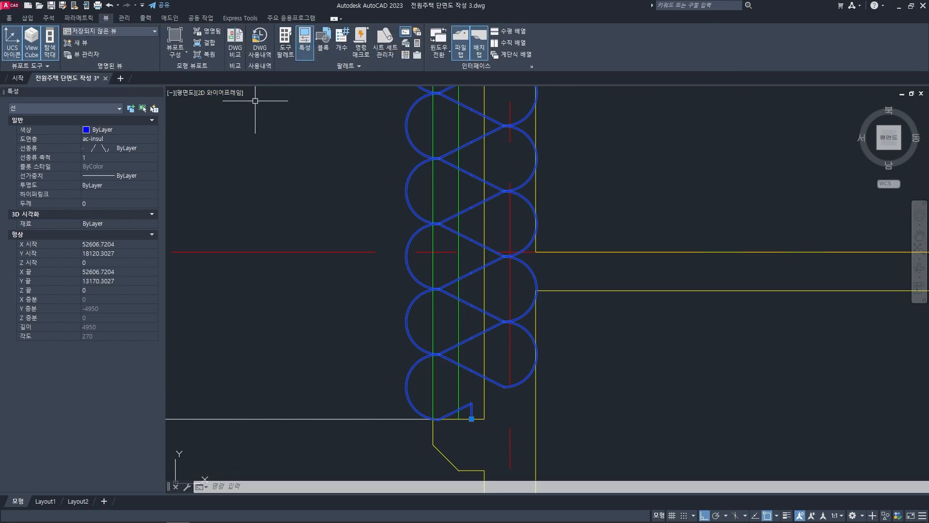
{"action": "left_click", "coordinate": [304, 44]}
{"action": "left_click", "coordinate": [305, 46]}
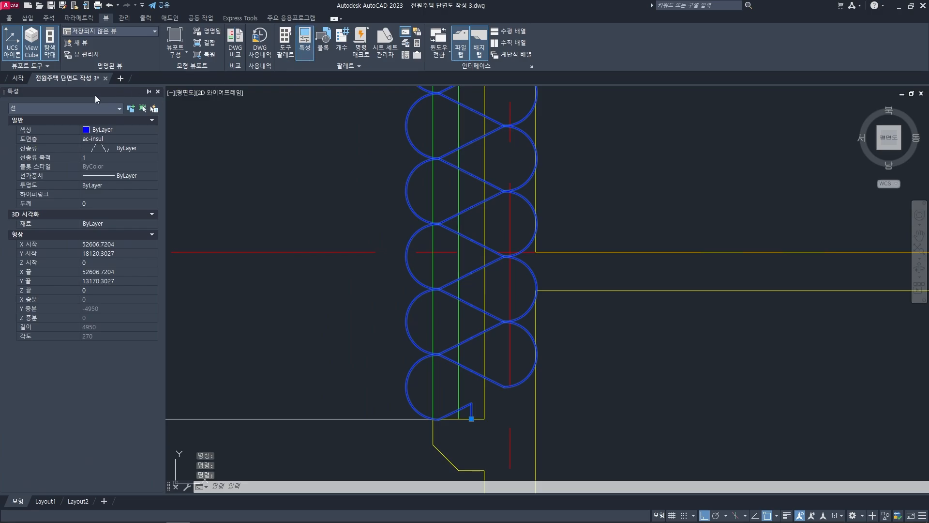
{"action": "left_click", "coordinate": [307, 47]}
{"action": "left_click", "coordinate": [307, 46]}
- Set the insulation line's linetype scale to 0.2
{"action": "scroll", "coordinate": [279, 240], "scroll_direction": "down", "scroll_amount": 3}
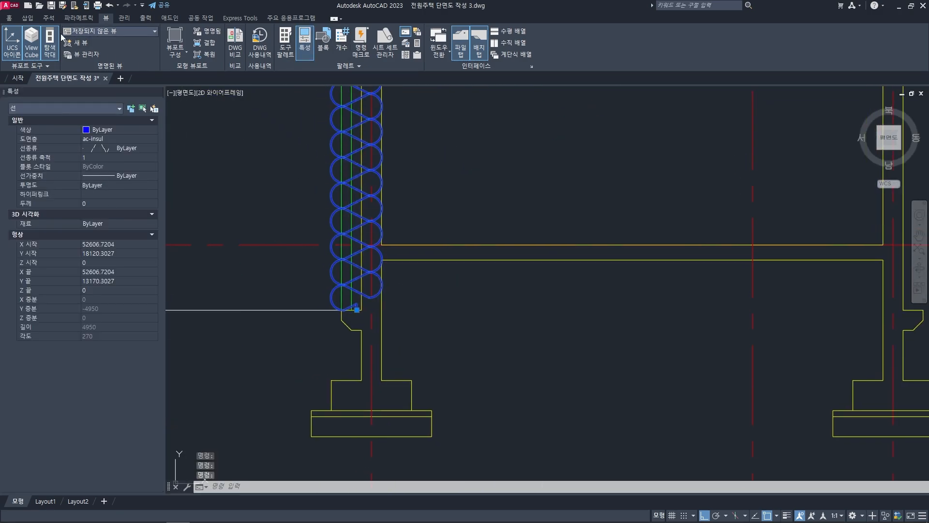
{"action": "left_click", "coordinate": [10, 18]}
{"action": "scroll", "coordinate": [369, 222], "scroll_direction": "up", "scroll_amount": 4}
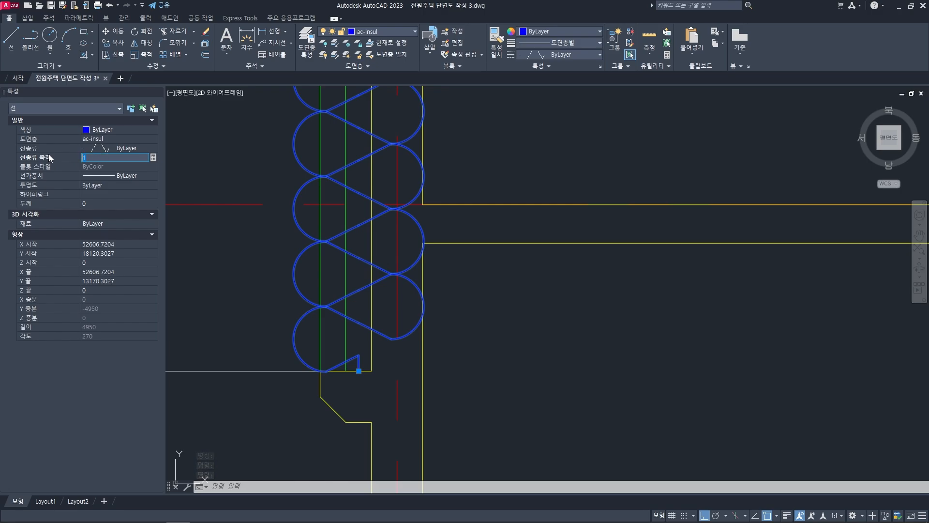
{"action": "key", "text": "Return"}
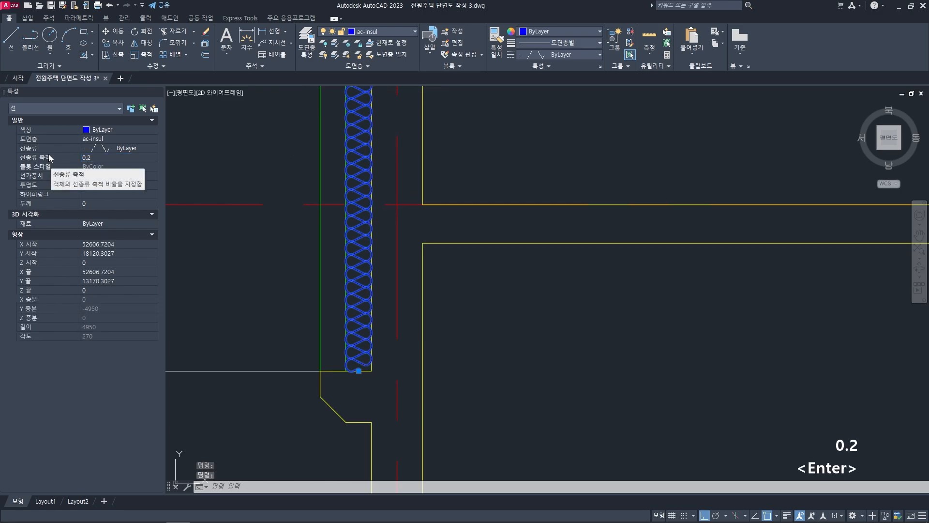
- Check the insulation pattern's fit between the finish line and the concrete wall, and set its linetype scale to 0.18
{"action": "scroll", "coordinate": [353, 266], "scroll_direction": "up", "scroll_amount": 8}
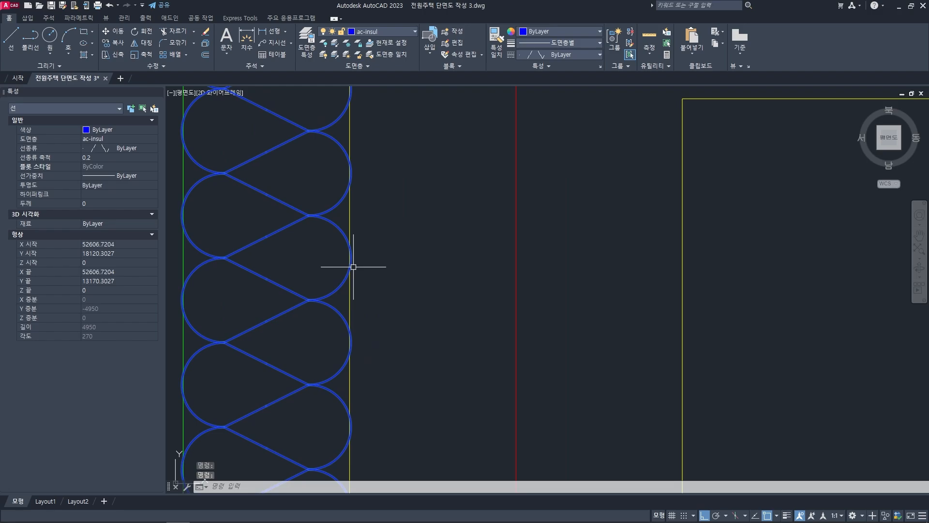
{"action": "left_click", "coordinate": [129, 155]}
{"action": "type", "text": "0.18"}
{"action": "key", "text": "Return"}
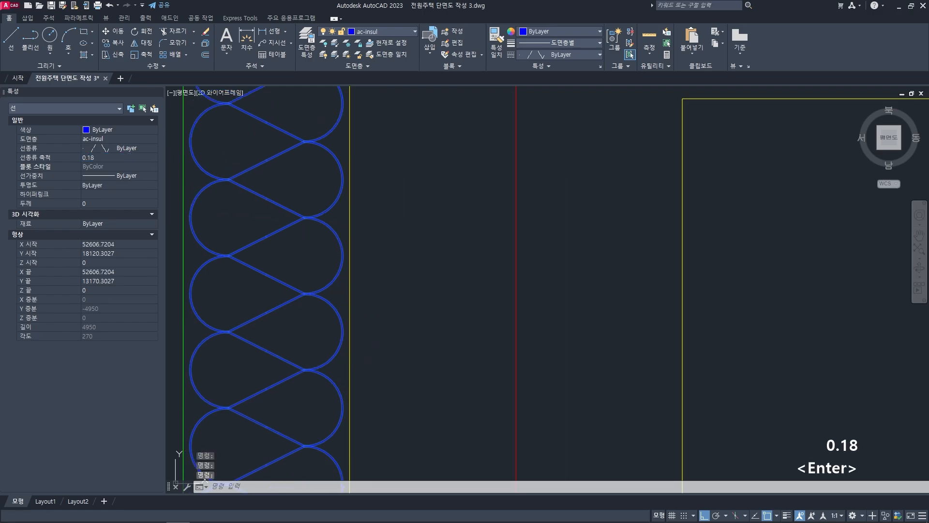
- Clear the selection and examine the insulation pattern over the full height of the left exterior wall
{"action": "scroll", "coordinate": [388, 230], "scroll_direction": "down", "scroll_amount": 5}
{"action": "key", "text": "Escape"}
{"action": "key", "text": "Escape"}
{"action": "scroll", "coordinate": [366, 205], "scroll_direction": "up", "scroll_amount": 4}
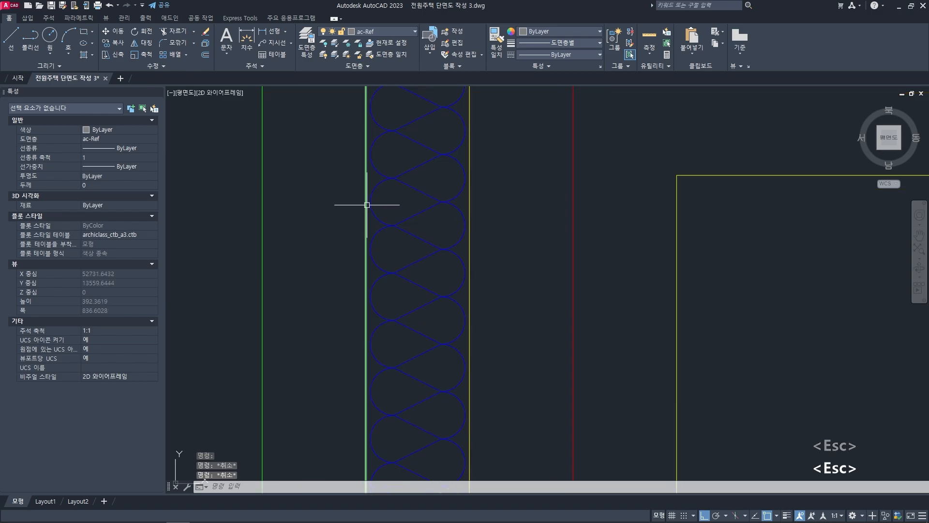
{"action": "scroll", "coordinate": [387, 233], "scroll_direction": "down", "scroll_amount": 6}
{"action": "scroll", "coordinate": [420, 357], "scroll_direction": "up", "scroll_amount": 3}
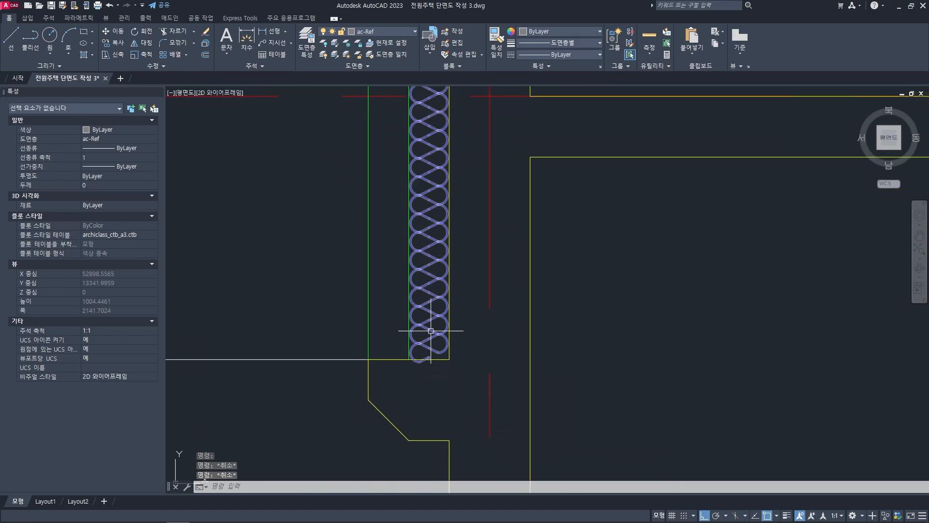
{"action": "scroll", "coordinate": [425, 280], "scroll_direction": "down", "scroll_amount": 2}
{"action": "middle_click_drag", "start_coordinate": [428, 144], "coordinate": [422, 395]}
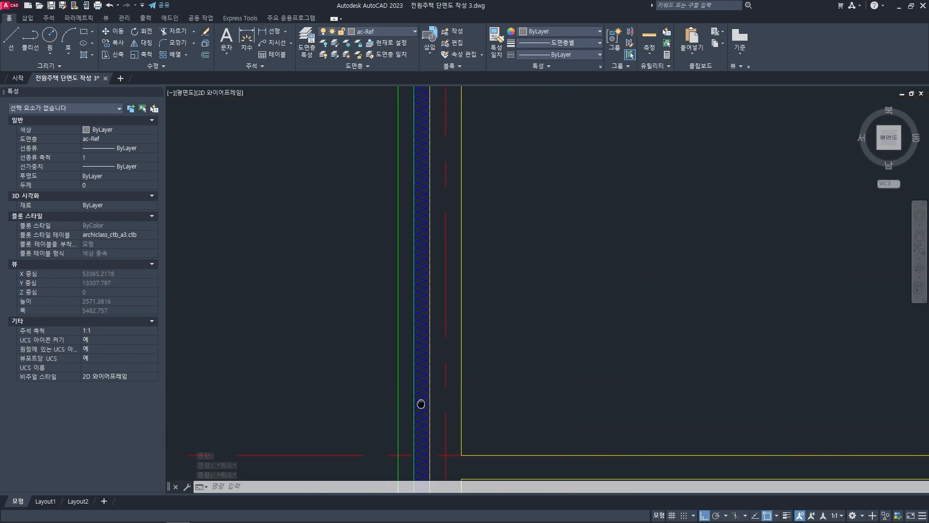
{"action": "scroll", "coordinate": [429, 228], "scroll_direction": "down", "scroll_amount": 1}
{"action": "middle_click_drag", "start_coordinate": [429, 229], "coordinate": [425, 325]}
{"action": "scroll", "coordinate": [425, 149], "scroll_direction": "down", "scroll_amount": 2}
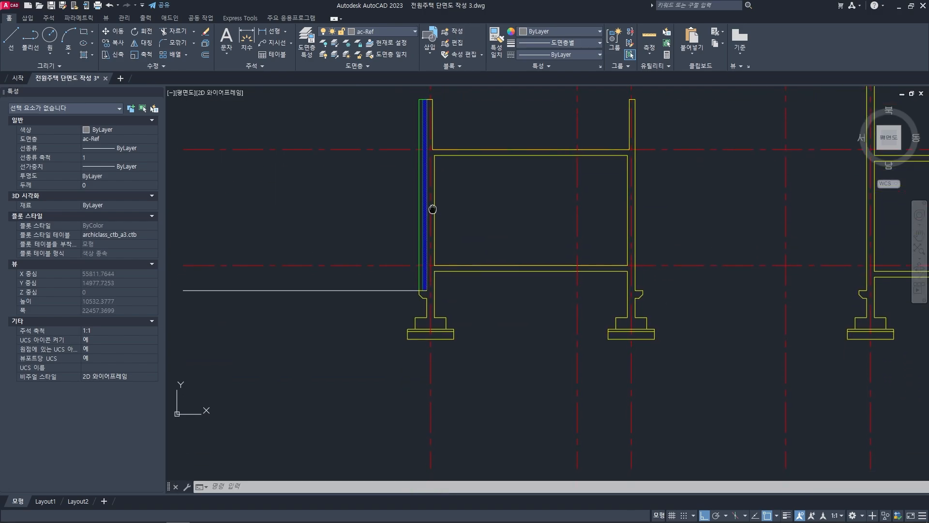
- Shorten the left wall's insulation line at its lower end by about 8.5 mm so the pattern stays above the ledge
{"action": "scroll", "coordinate": [407, 307], "scroll_direction": "up", "scroll_amount": 6}
{"action": "scroll", "coordinate": [431, 243], "scroll_direction": "up", "scroll_amount": 2}
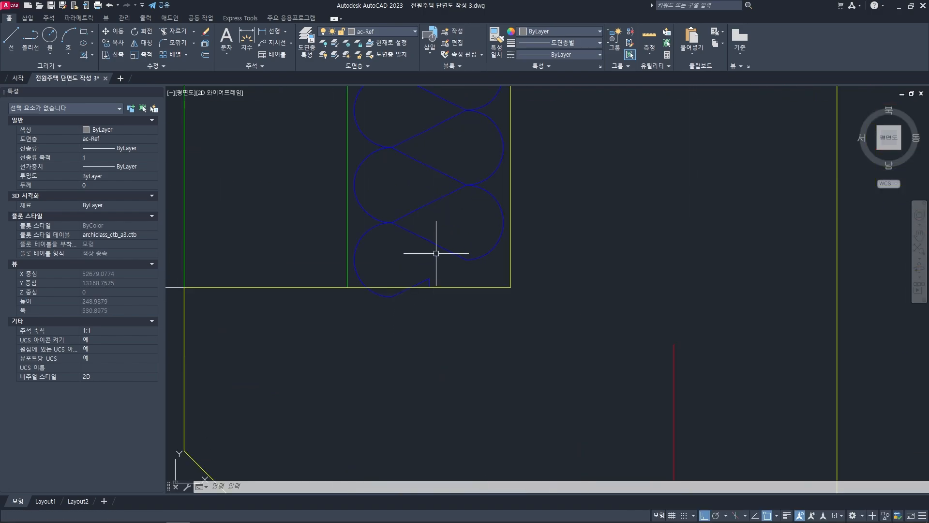
{"action": "left_click", "coordinate": [433, 244]}
{"action": "scroll", "coordinate": [434, 271], "scroll_direction": "up", "scroll_amount": 4}
{"action": "left_click", "coordinate": [415, 305]}
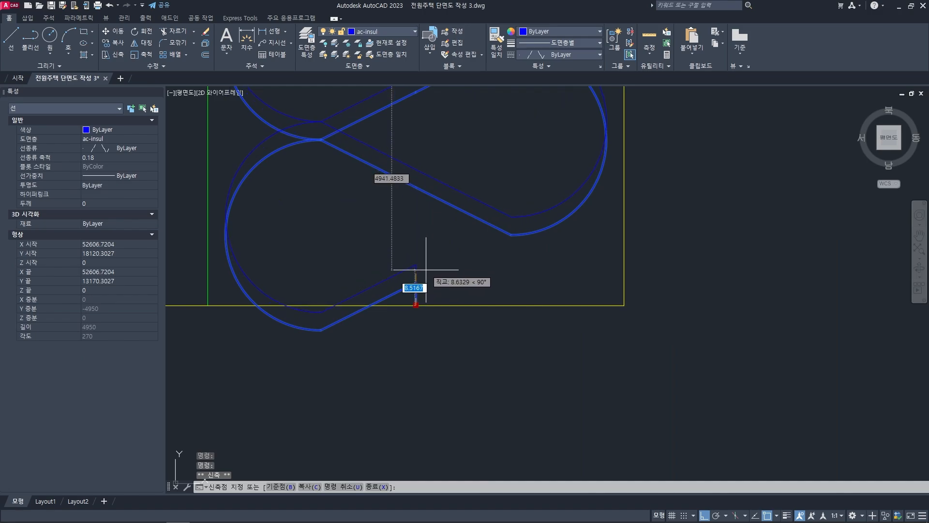
{"action": "left_click", "coordinate": [426, 269]}
{"action": "scroll", "coordinate": [408, 248], "scroll_direction": "down", "scroll_amount": 5}
- Shorten the same insulation line at its upper end by about 7 mm so the pattern stays below the wall top
{"action": "scroll", "coordinate": [435, 248], "scroll_direction": "up", "scroll_amount": 6}
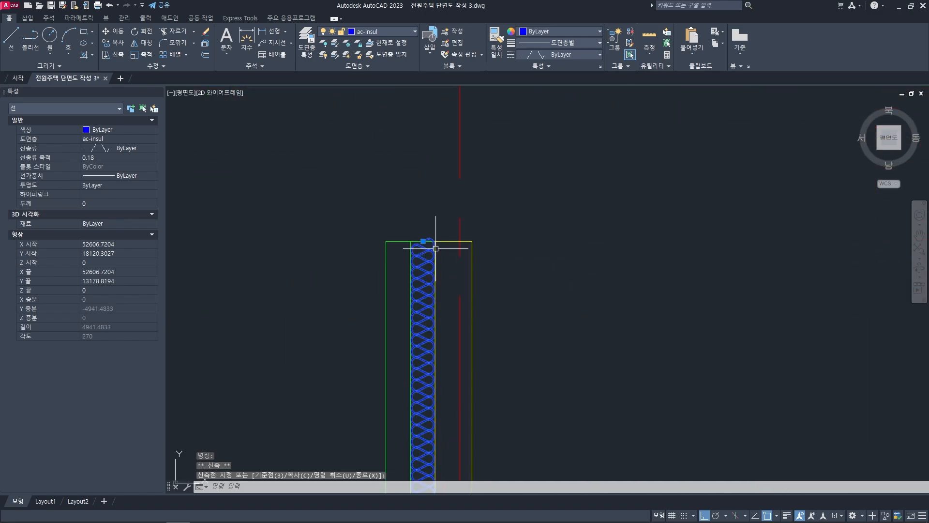
{"action": "scroll", "coordinate": [425, 242], "scroll_direction": "up", "scroll_amount": 10}
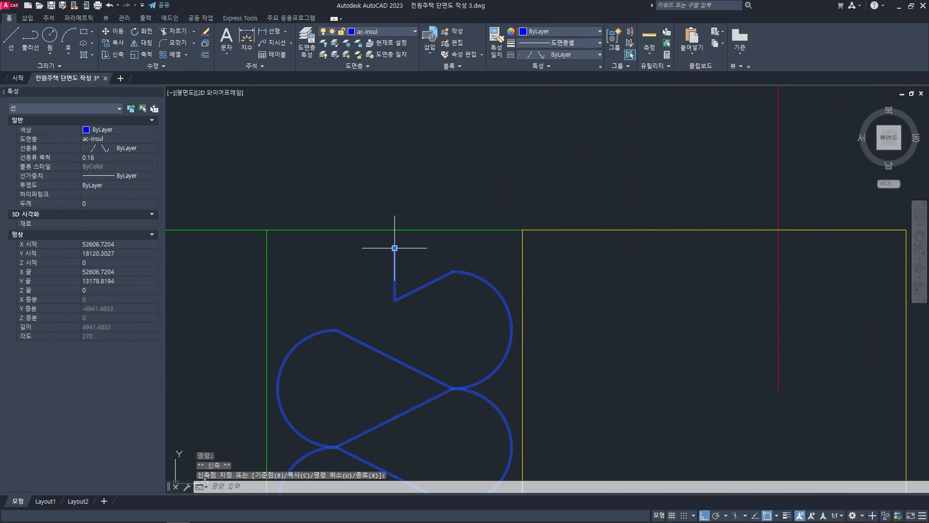
{"action": "scroll", "coordinate": [417, 261], "scroll_direction": "down", "scroll_amount": 12}
{"action": "middle_click_drag", "start_coordinate": [427, 425], "coordinate": [454, 228]}
{"action": "scroll", "coordinate": [433, 360], "scroll_direction": "up", "scroll_amount": 4}
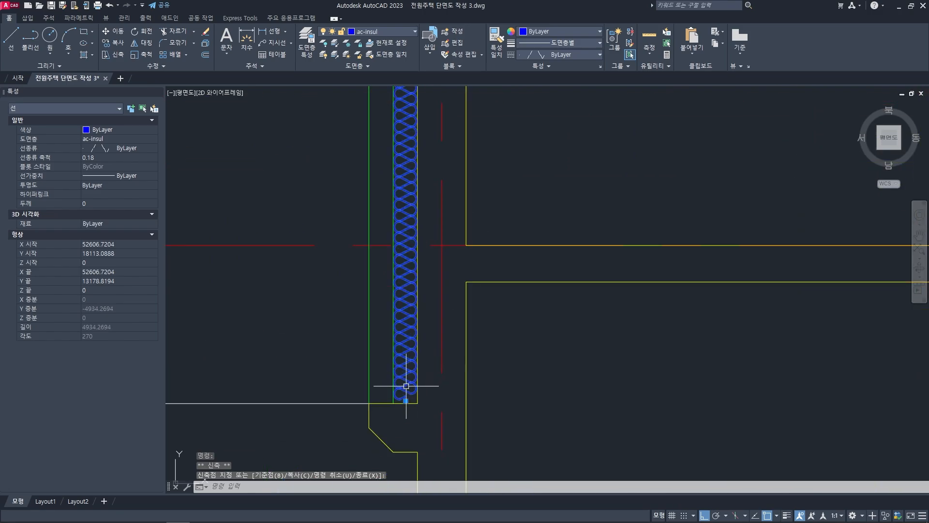
{"action": "scroll", "coordinate": [409, 382], "scroll_direction": "up", "scroll_amount": 4}
{"action": "key", "text": "Escape"}
{"action": "key", "text": "Escape"}
{"action": "scroll", "coordinate": [420, 385], "scroll_direction": "down", "scroll_amount": 4}
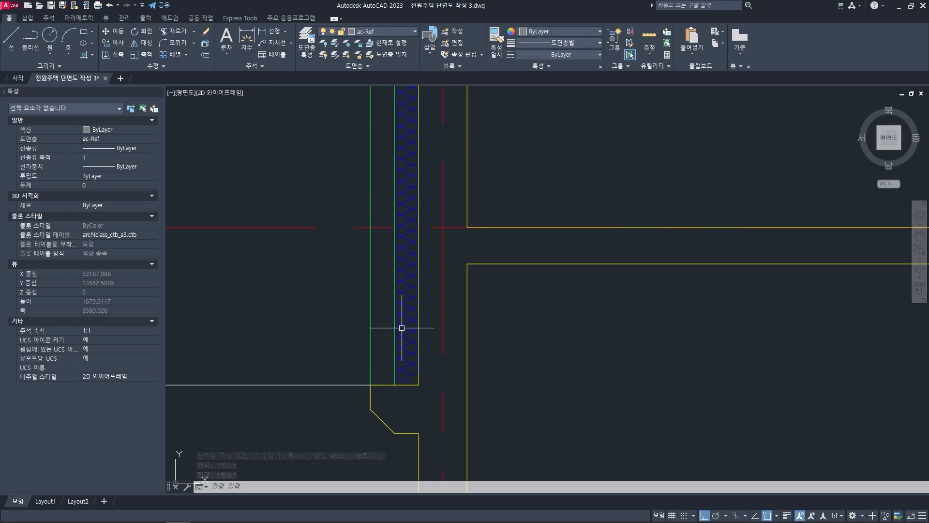
- Offset the outer face of the left building's right exterior wall outward in 100 mm steps for the insulation and finish lines
{"action": "scroll", "coordinate": [402, 328], "scroll_direction": "down", "scroll_amount": 6}
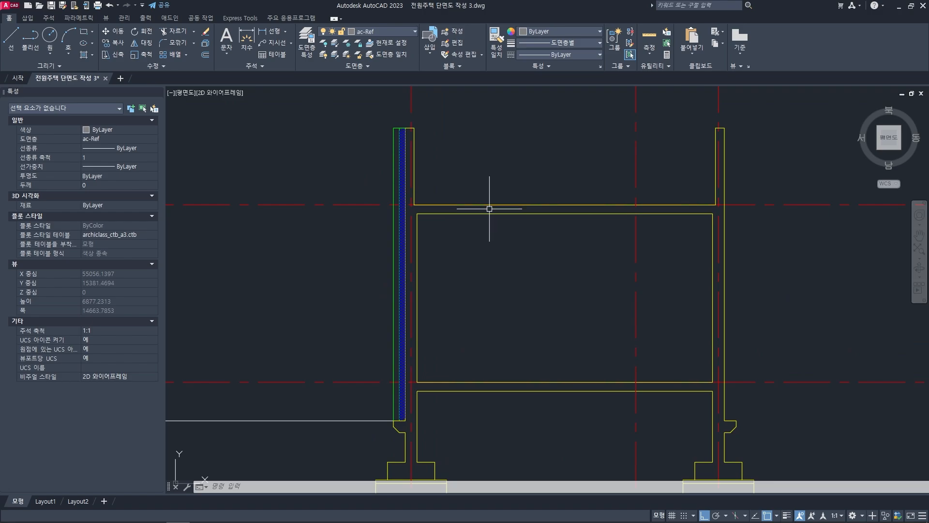
{"action": "scroll", "coordinate": [597, 295], "scroll_direction": "down", "scroll_amount": 2}
{"action": "middle_click_drag", "start_coordinate": [655, 297], "coordinate": [417, 262]}
{"action": "scroll", "coordinate": [441, 268], "scroll_direction": "up", "scroll_amount": 2}
{"action": "key", "text": "Escape"}
{"action": "key", "text": "Escape"}
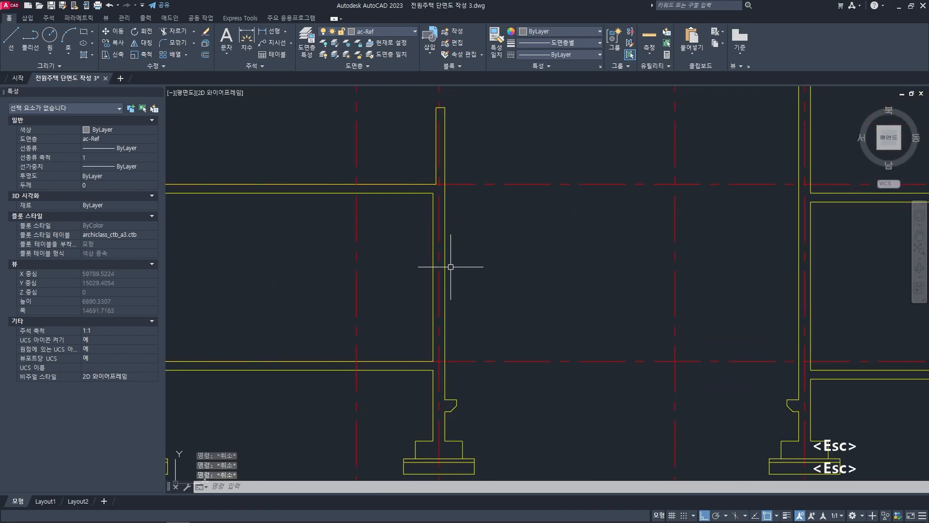
{"action": "type", "text": "o"}
{"action": "key", "text": "space"}
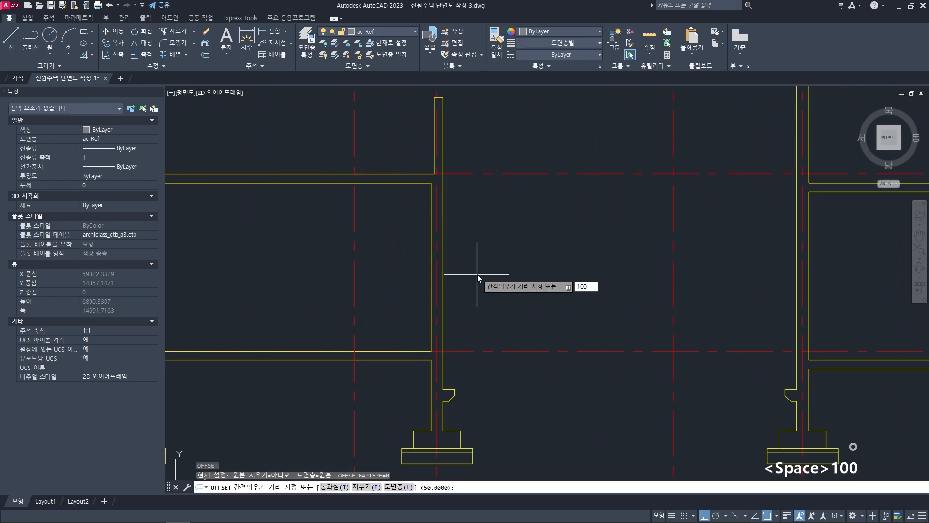
{"action": "key", "text": "space"}
{"action": "left_click", "coordinate": [444, 262]}
{"action": "left_click", "coordinate": [520, 254]}
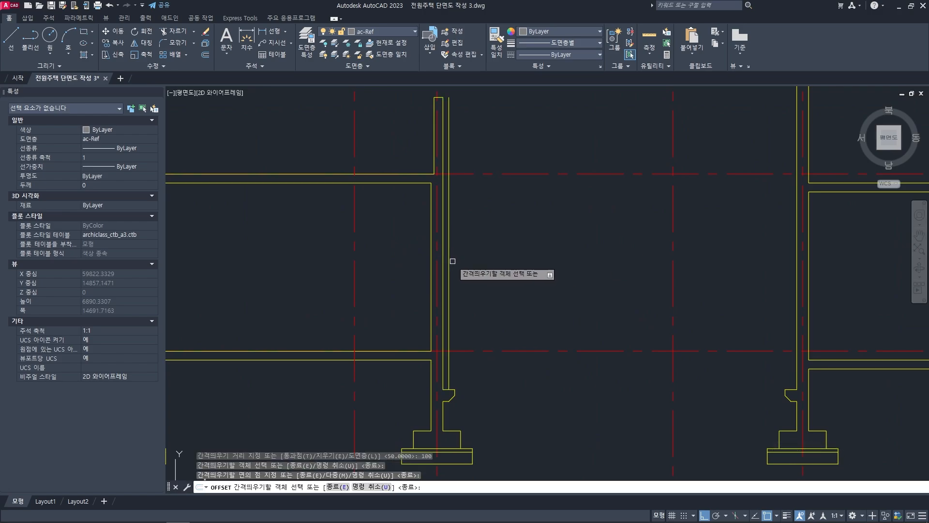
{"action": "key", "text": "space"}
- Match the two offset lines outside the right wall to the properties of the left wall's green finish line
{"action": "scroll", "coordinate": [484, 271], "scroll_direction": "down", "scroll_amount": 4}
{"action": "type", "text": "ma"}
{"action": "key", "text": "space"}
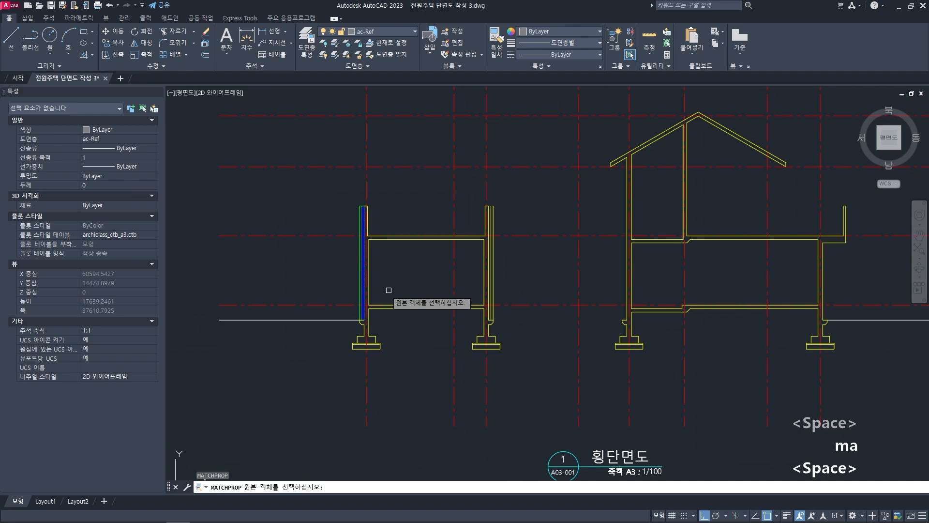
{"action": "scroll", "coordinate": [377, 293], "scroll_direction": "up", "scroll_amount": 4}
{"action": "left_click", "coordinate": [379, 272]}
{"action": "scroll", "coordinate": [379, 272], "scroll_direction": "down", "scroll_amount": 4}
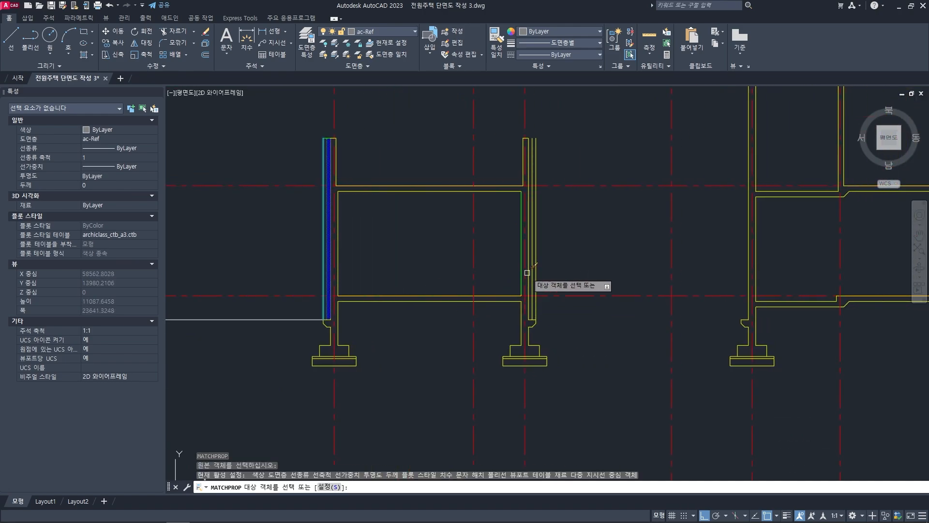
{"action": "scroll", "coordinate": [527, 273], "scroll_direction": "up", "scroll_amount": 3}
{"action": "left_click", "coordinate": [545, 275]}
{"action": "left_click", "coordinate": [531, 257]}
{"action": "key", "text": "space"}
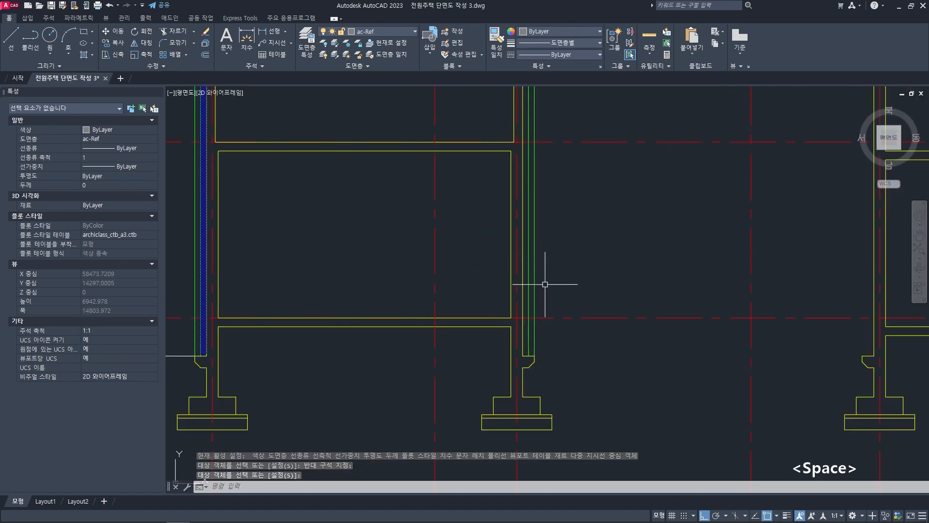
- Offset the right wall's inner finish line 50 mm toward the concrete as the insulation centre line
{"action": "type", "text": "o"}
{"action": "key", "text": "space"}
{"action": "type", "text": "50"}
{"action": "key", "text": "space"}
{"action": "scroll", "coordinate": [547, 271], "scroll_direction": "up", "scroll_amount": 4}
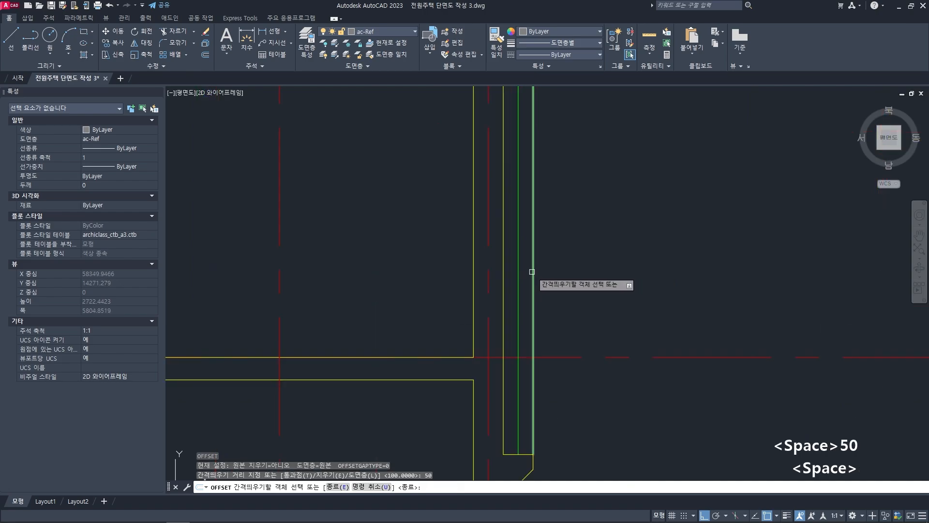
{"action": "left_click", "coordinate": [518, 265]}
{"action": "left_click", "coordinate": [420, 266]}
{"action": "key", "text": "space"}
{"action": "scroll", "coordinate": [426, 271], "scroll_direction": "down", "scroll_amount": 3}
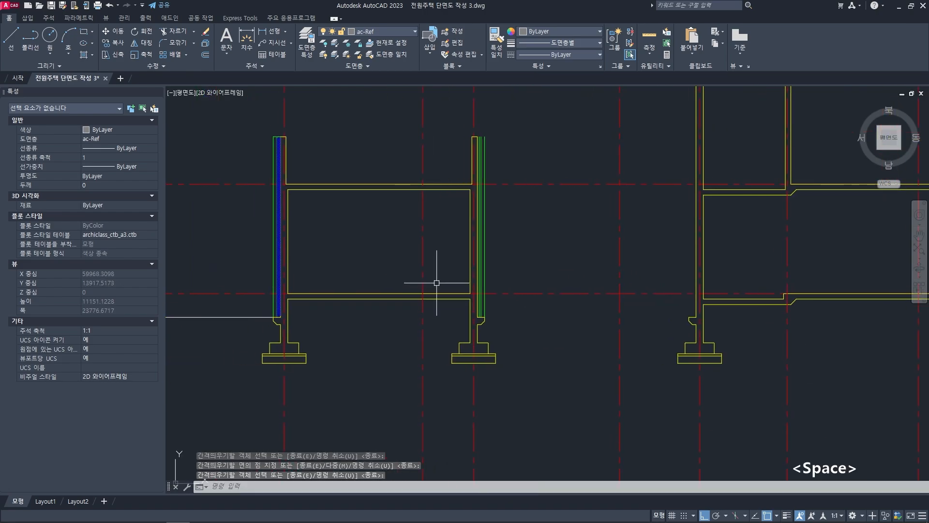
- Match the right wall's new centre line to the properties of the left wall's insulation line
{"action": "type", "text": "ma"}
{"action": "key", "text": "space"}
{"action": "scroll", "coordinate": [394, 280], "scroll_direction": "up", "scroll_amount": 5}
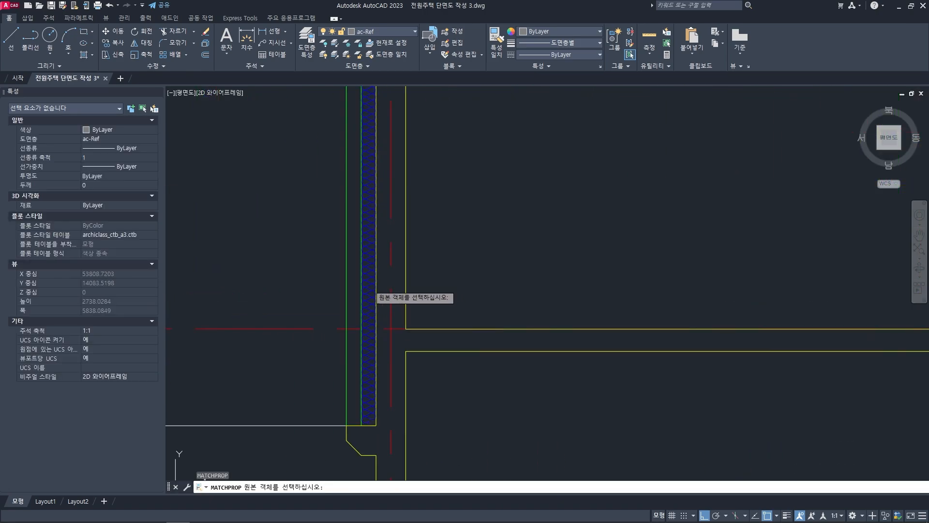
{"action": "left_click", "coordinate": [377, 291]}
{"action": "scroll", "coordinate": [466, 297], "scroll_direction": "down", "scroll_amount": 3}
{"action": "scroll", "coordinate": [508, 297], "scroll_direction": "up", "scroll_amount": 5}
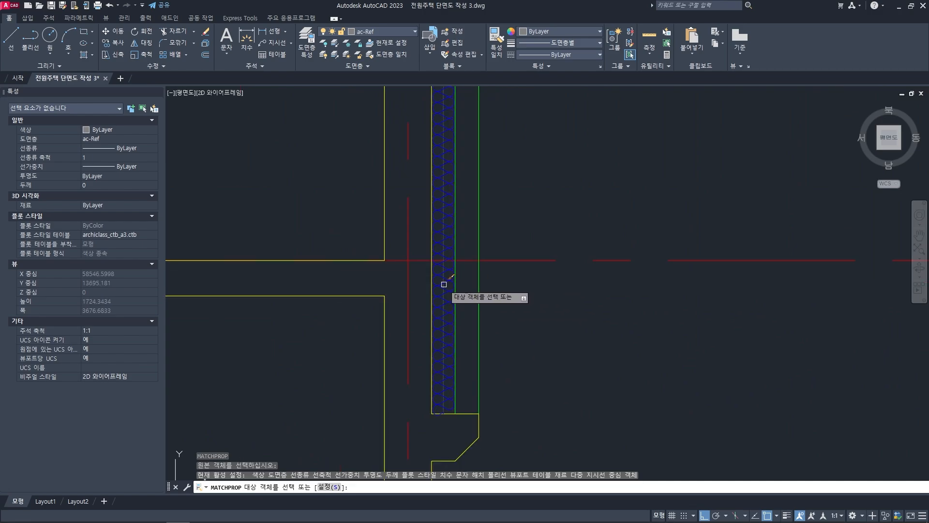
{"action": "left_click", "coordinate": [444, 284]}
{"action": "key", "text": "space"}
- Draw a line closing the right wall's insulation and finish layers at the top, from the concrete corner to the outer finish line
{"action": "scroll", "coordinate": [481, 338], "scroll_direction": "down", "scroll_amount": 3}
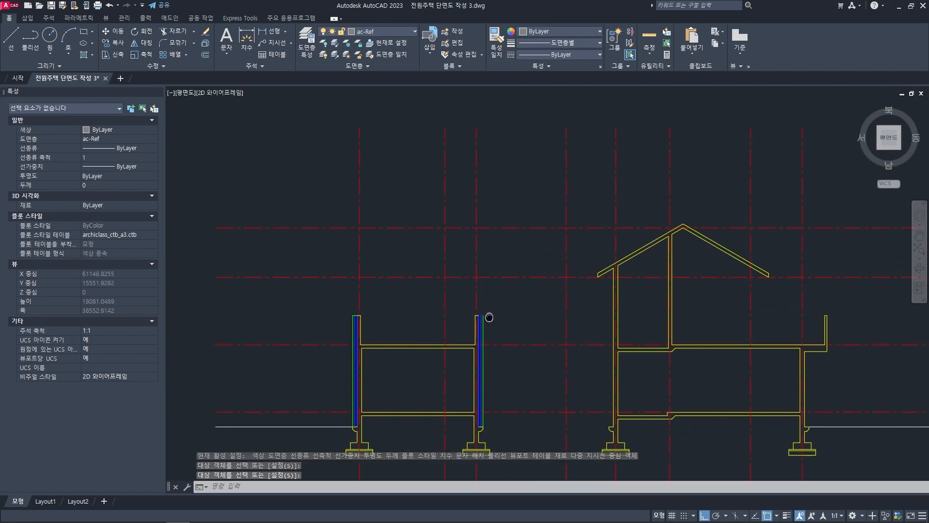
{"action": "scroll", "coordinate": [481, 315], "scroll_direction": "up", "scroll_amount": 5}
{"action": "type", "text": "l"}
{"action": "key", "text": "space"}
{"action": "scroll", "coordinate": [465, 292], "scroll_direction": "up", "scroll_amount": 2}
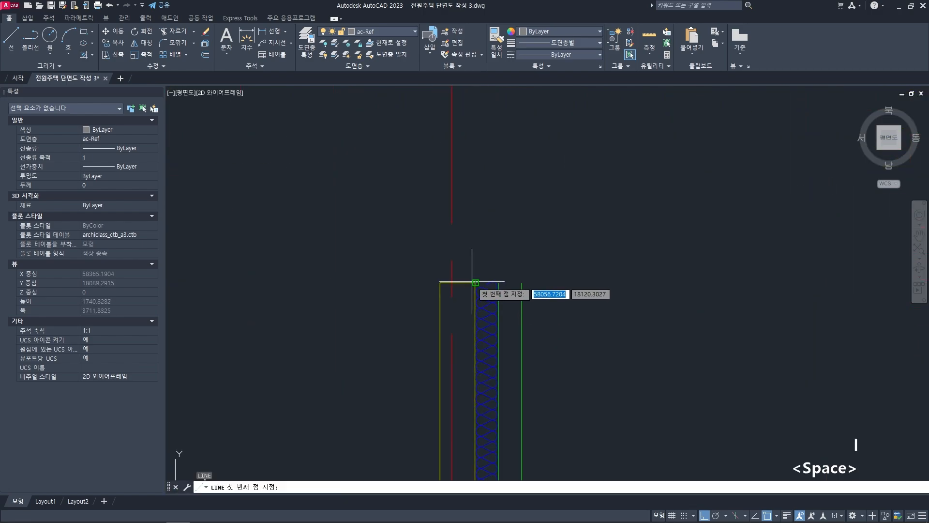
{"action": "left_click", "coordinate": [472, 281]}
{"action": "left_click", "coordinate": [521, 282]}
{"action": "key", "text": "space"}
- Match the closing line at the wall top to the properties of the green outer finish line
{"action": "type", "text": "m"}
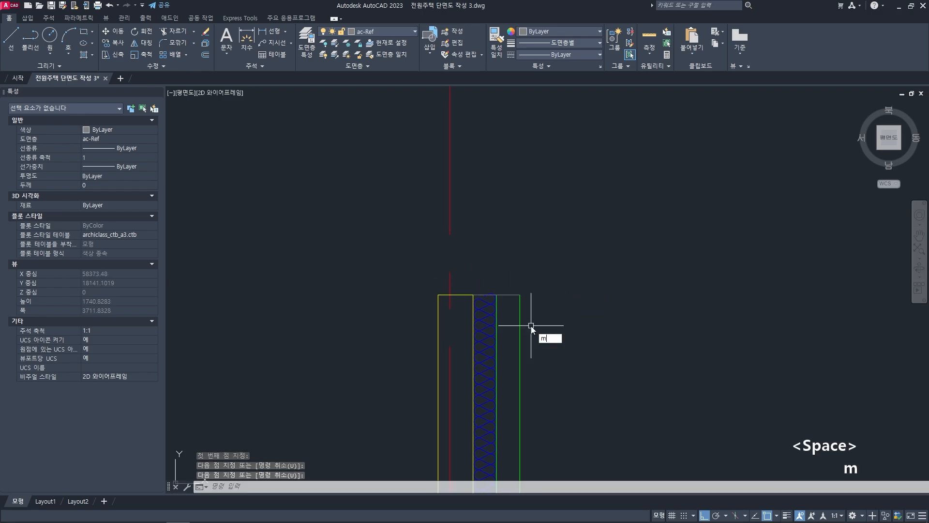
{"action": "type", "text": "a"}
{"action": "key", "text": "space"}
{"action": "left_click", "coordinate": [520, 317]}
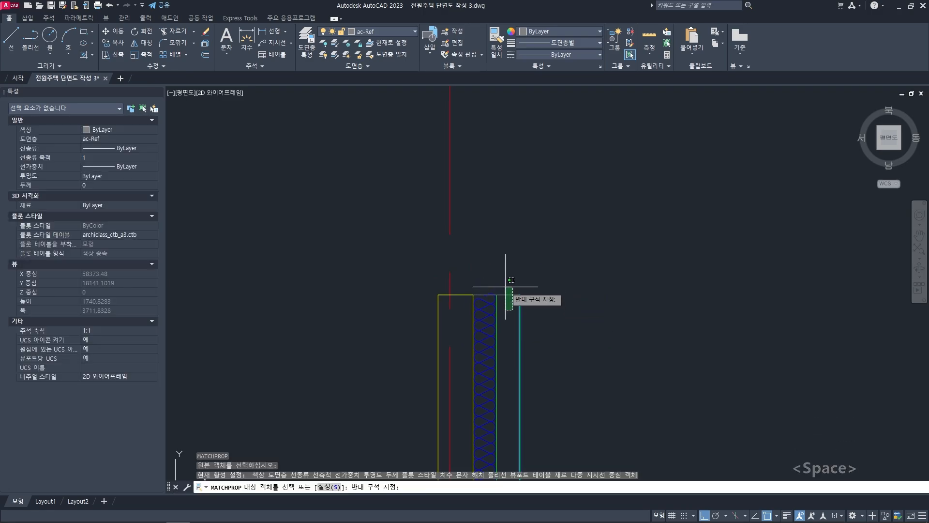
{"action": "scroll", "coordinate": [505, 286], "scroll_direction": "down", "scroll_amount": 3}
{"action": "key", "text": "Escape"}
- Shorten the right wall's insulation line at its lower end by about 8 mm so the pattern clears the ledge
{"action": "middle_click_drag", "start_coordinate": [524, 320], "coordinate": [515, 253]}
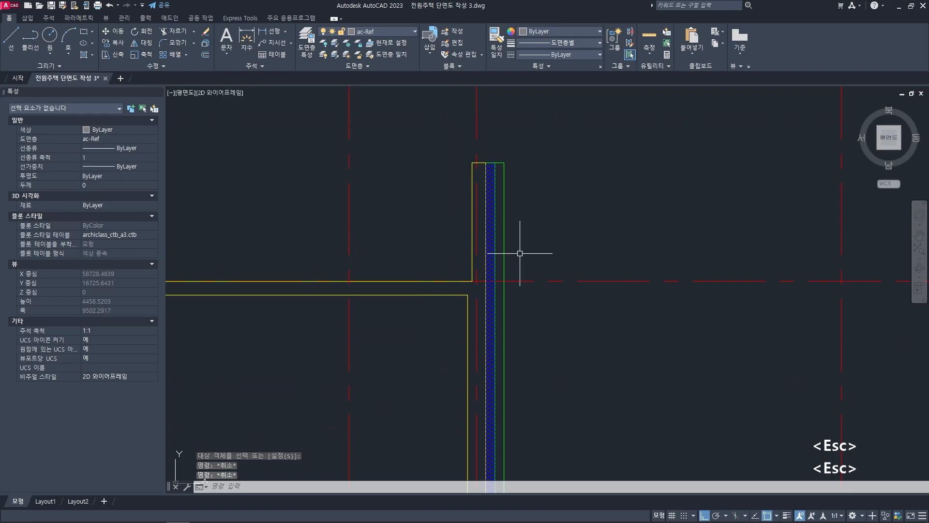
{"action": "scroll", "coordinate": [510, 291], "scroll_direction": "down", "scroll_amount": 4}
{"action": "scroll", "coordinate": [509, 327], "scroll_direction": "up", "scroll_amount": 5}
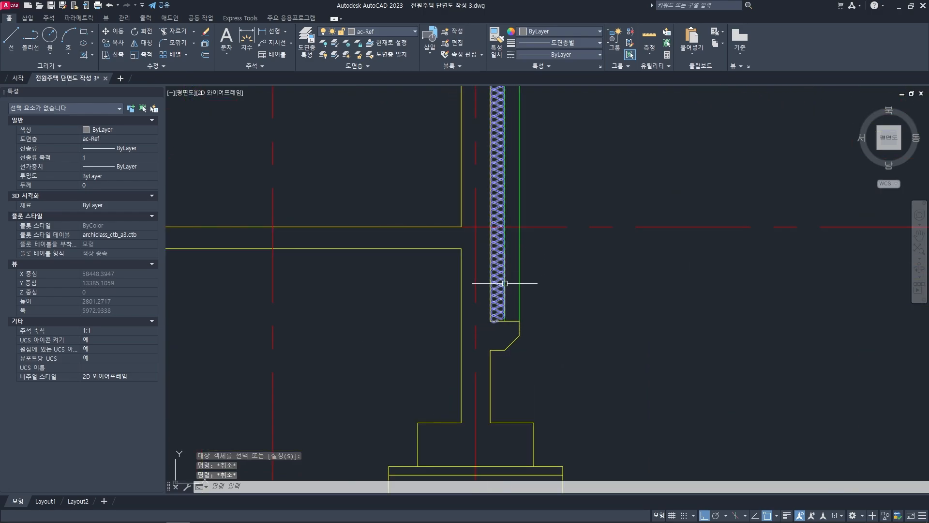
{"action": "scroll", "coordinate": [504, 283], "scroll_direction": "up", "scroll_amount": 5}
{"action": "left_click", "coordinate": [492, 271]}
{"action": "scroll", "coordinate": [484, 289], "scroll_direction": "up", "scroll_amount": 3}
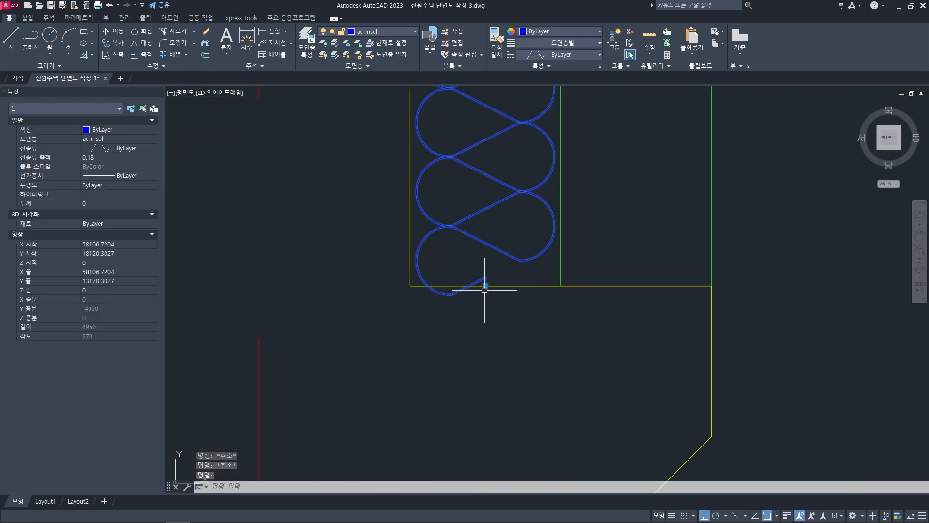
{"action": "left_click", "coordinate": [485, 285]}
{"action": "scroll", "coordinate": [488, 280], "scroll_direction": "up", "scroll_amount": 2}
{"action": "left_click", "coordinate": [484, 257]}
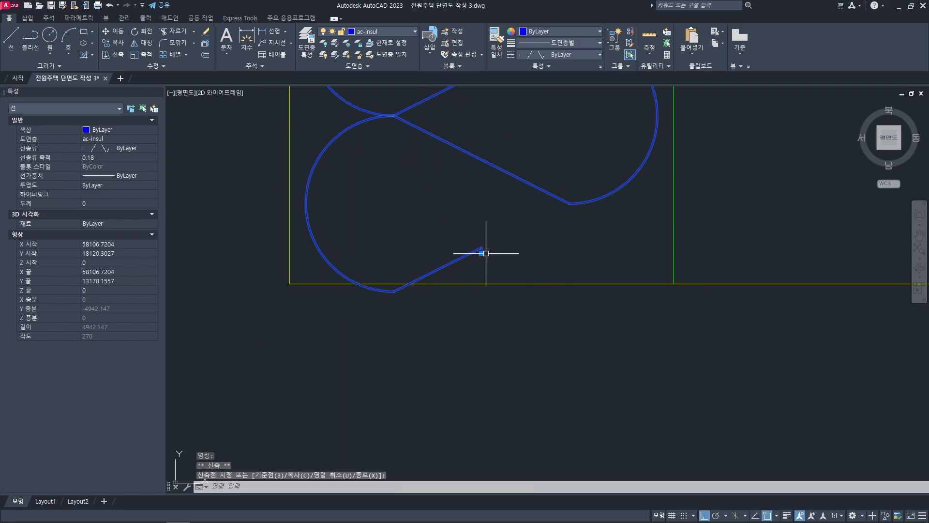
- Shorten the right wall's insulation line at its upper end to keep the pattern below the closing line
{"action": "scroll", "coordinate": [498, 249], "scroll_direction": "down", "scroll_amount": 6}
{"action": "middle_click_drag", "start_coordinate": [491, 124], "coordinate": [491, 220]}
{"action": "left_click", "coordinate": [494, 203]}
{"action": "scroll", "coordinate": [495, 204], "scroll_direction": "up", "scroll_amount": 15}
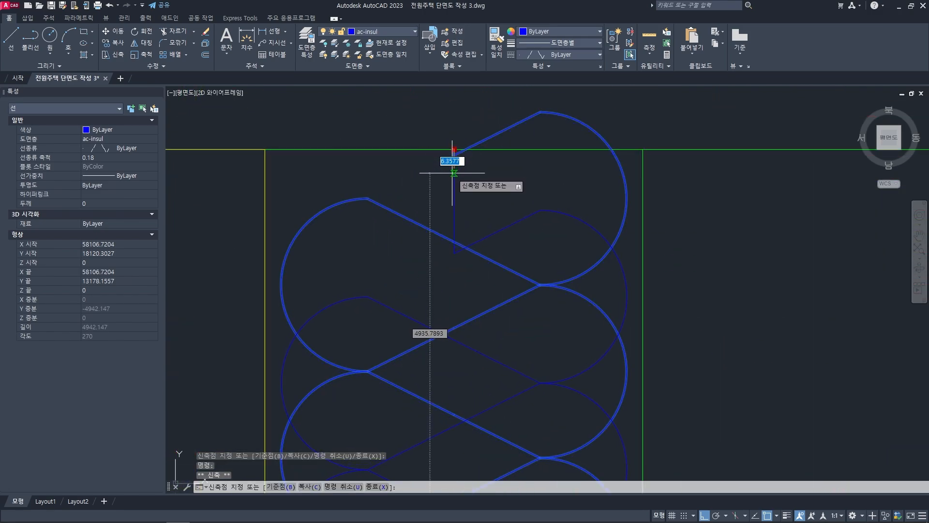
{"action": "scroll", "coordinate": [453, 162], "scroll_direction": "down", "scroll_amount": 9}
{"action": "key", "text": "Escape"}
{"action": "key", "text": "Escape"}
- Offset the outer face of the gabled building's left exterior wall outward by 100 mm
{"action": "scroll", "coordinate": [519, 273], "scroll_direction": "down", "scroll_amount": 6}
{"action": "mouse_move", "coordinate": [553, 316]}
{"action": "middle_mouse_down"}
{"action": "mouse_move", "coordinate": [460, 250]}
{"action": "mouse_move", "coordinate": [445, 268]}
{"action": "middle_mouse_up"}
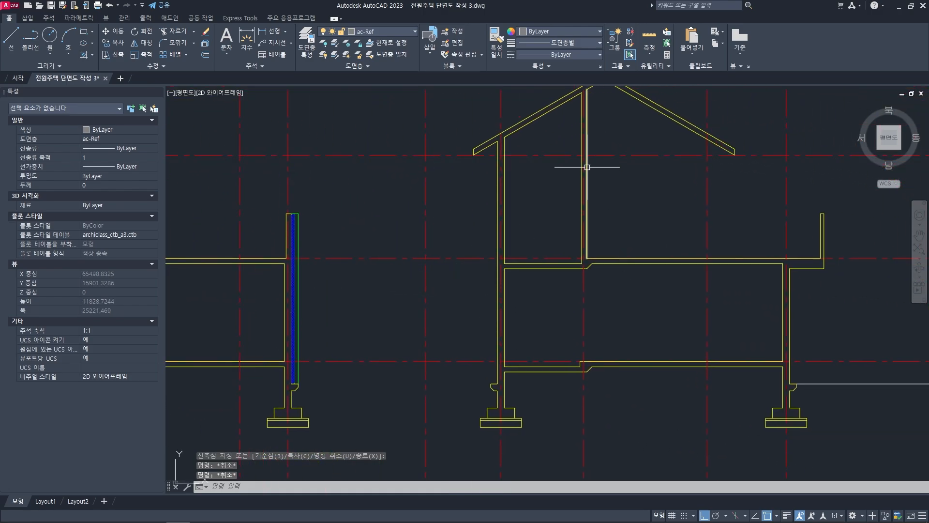
{"action": "mouse_move", "coordinate": [621, 288]}
{"action": "middle_mouse_down"}
{"action": "mouse_move", "coordinate": [556, 291]}
{"action": "mouse_move", "coordinate": [508, 322]}
{"action": "middle_mouse_up"}
{"action": "key", "text": "Escape"}
{"action": "key", "text": "Escape"}
{"action": "type", "text": "o"}
{"action": "key", "text": "space"}
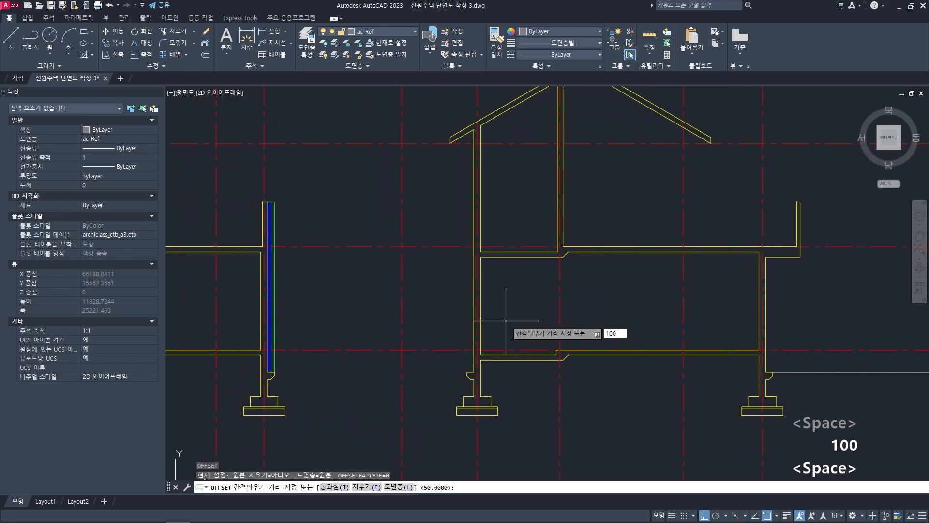
{"action": "type", "text": "100"}
{"action": "key", "text": "space"}
{"action": "scroll", "coordinate": [472, 320], "scroll_direction": "up", "scroll_amount": 2}
{"action": "left_click", "coordinate": [474, 315]}
{"action": "left_click", "coordinate": [452, 316]}
- Offset the gabled building's new insulation boundary line outward by another 100 mm for the finish
{"action": "left_click", "coordinate": [468, 312]}
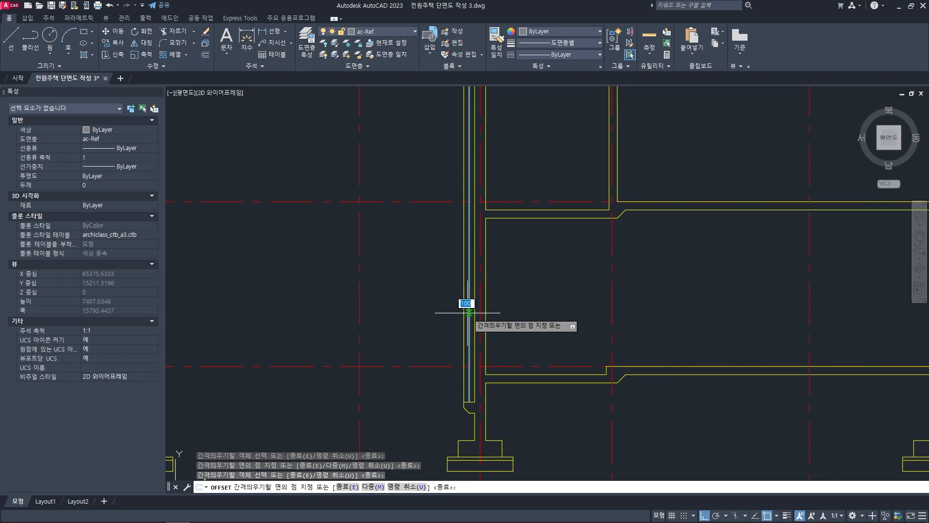
{"action": "left_click", "coordinate": [467, 311]}
{"action": "scroll", "coordinate": [477, 315], "scroll_direction": "down", "scroll_amount": 4}
{"action": "scroll", "coordinate": [489, 293], "scroll_direction": "up", "scroll_amount": 2}
{"action": "scroll", "coordinate": [448, 328], "scroll_direction": "up", "scroll_amount": 2}
{"action": "scroll", "coordinate": [472, 344], "scroll_direction": "up", "scroll_amount": 2}
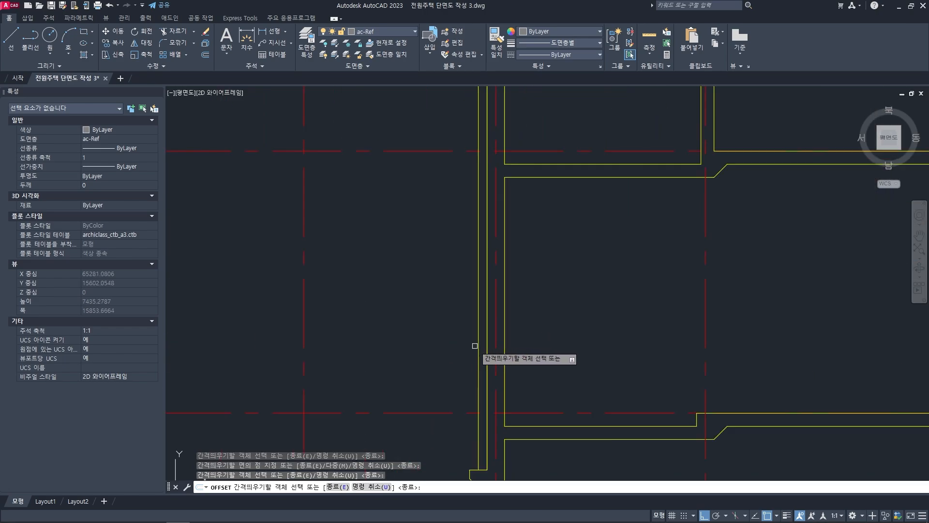
{"action": "left_click", "coordinate": [476, 346]}
{"action": "left_click", "coordinate": [450, 347]}
- Offset the outer face of the gabled building's upper-floor wall outward twice by 100 mm for the insulation and finish
{"action": "scroll", "coordinate": [458, 344], "scroll_direction": "down", "scroll_amount": 4}
{"action": "scroll", "coordinate": [558, 290], "scroll_direction": "up", "scroll_amount": 2}
{"action": "middle_click_drag", "start_coordinate": [561, 213], "coordinate": [524, 288]}
{"action": "left_click", "coordinate": [524, 288]}
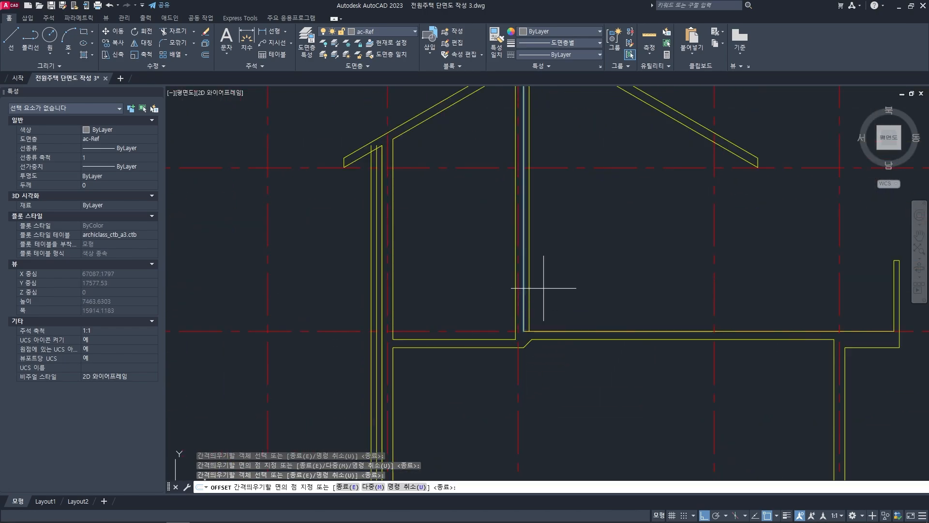
{"action": "left_click", "coordinate": [545, 288]}
{"action": "left_click", "coordinate": [529, 291]}
{"action": "left_click", "coordinate": [557, 292]}
- Offset the outer face of the gabled building's right exterior wall outward twice by 100 mm below the balcony slab
{"action": "scroll", "coordinate": [559, 291], "scroll_direction": "down", "scroll_amount": 3}
{"action": "scroll", "coordinate": [598, 322], "scroll_direction": "up", "scroll_amount": 3}
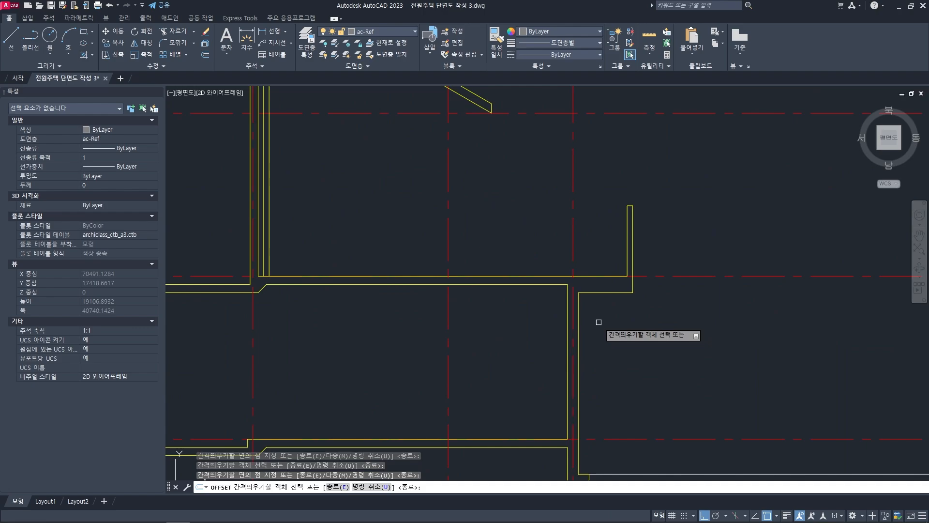
{"action": "left_click", "coordinate": [579, 345]}
{"action": "left_click", "coordinate": [607, 347]}
{"action": "key", "text": "space"}
{"action": "scroll", "coordinate": [612, 363], "scroll_direction": "down", "scroll_amount": 5}
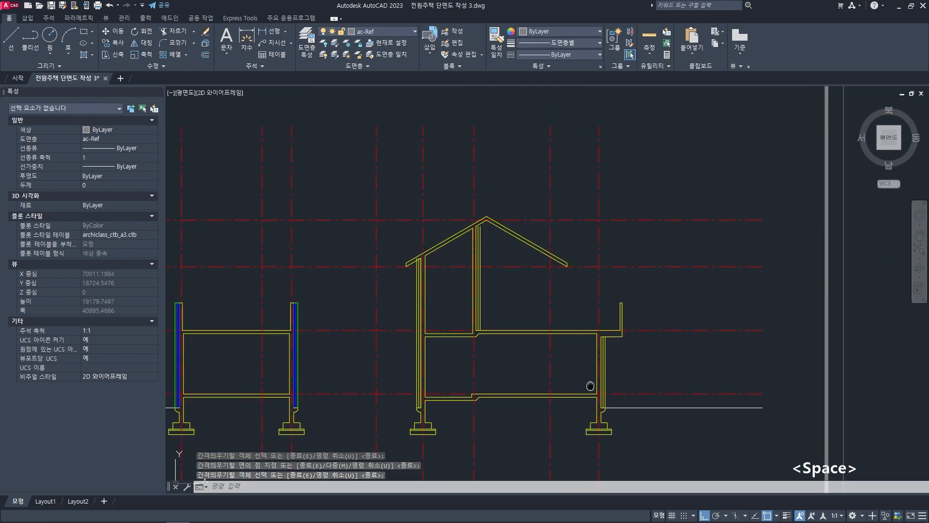
{"action": "key", "text": "Escape"}
{"action": "key", "text": "Escape"}
- Delete the duplicate line lying on the outer face of the gabled building's left exterior wall
{"action": "scroll", "coordinate": [510, 346], "scroll_direction": "up", "scroll_amount": 5}
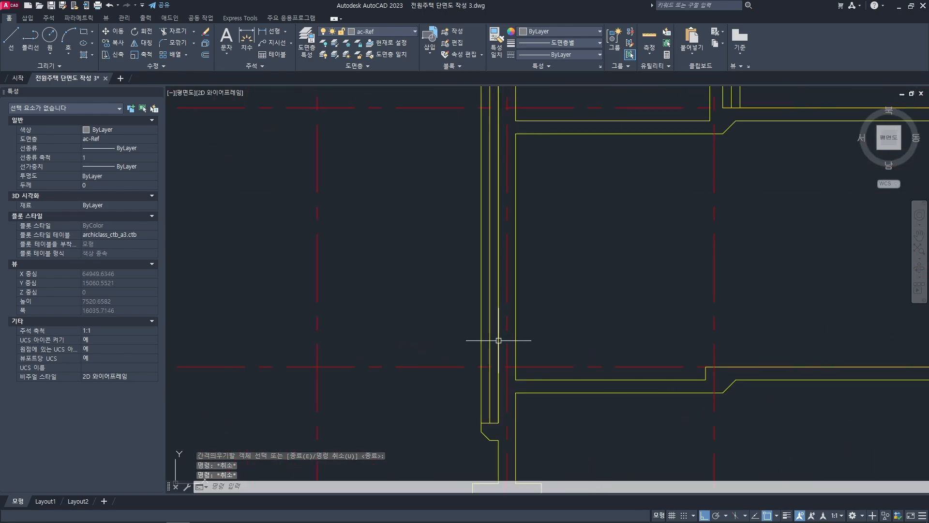
{"action": "left_click", "coordinate": [498, 338]}
{"action": "key", "text": "Delete"}
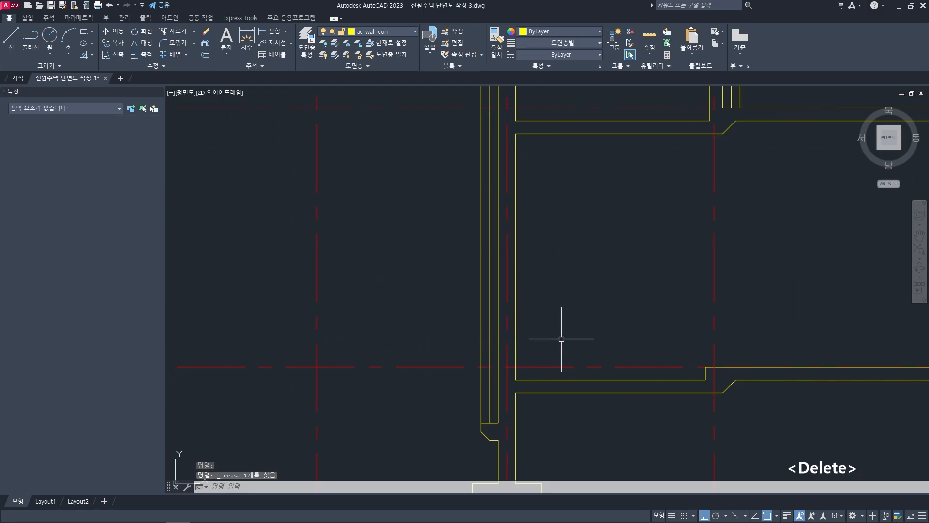
{"action": "scroll", "coordinate": [525, 333], "scroll_direction": "down", "scroll_amount": 4}
{"action": "key", "text": "Escape"}
- Match the two offset lines of the gabled building's left exterior wall to the flat-roofed building's green finish line
{"action": "middle_click_drag", "start_coordinate": [424, 334], "coordinate": [493, 322]}
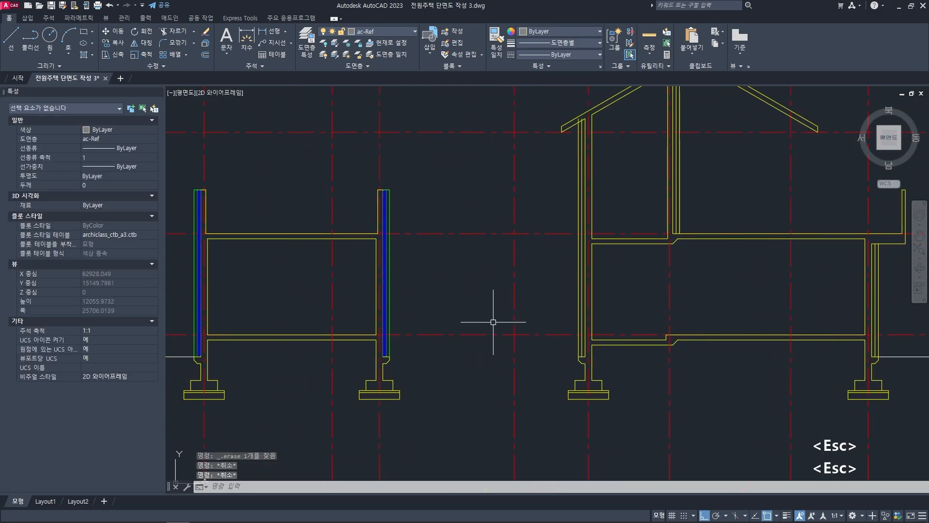
{"action": "type", "text": "ma"}
{"action": "key", "text": "space"}
{"action": "middle_click_drag", "start_coordinate": [419, 326], "coordinate": [436, 329]}
{"action": "scroll", "coordinate": [421, 328], "scroll_direction": "up", "scroll_amount": 5}
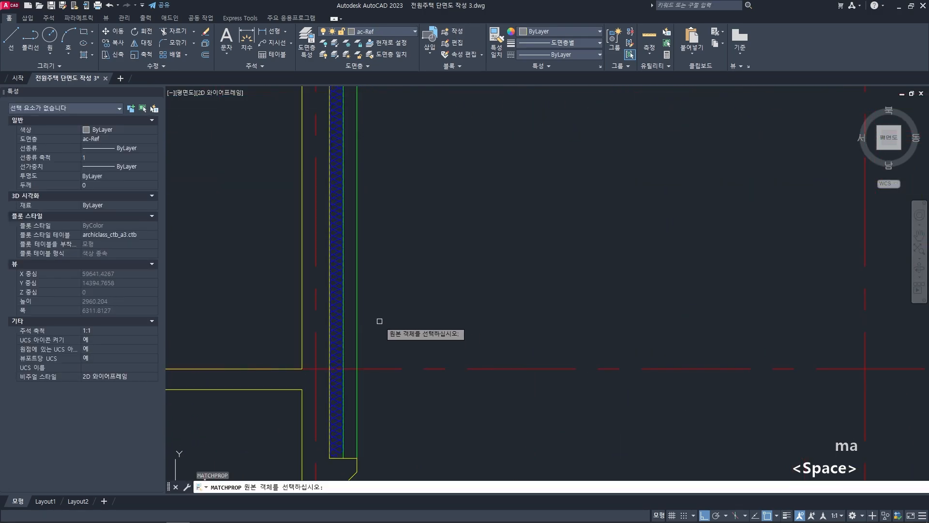
{"action": "left_click", "coordinate": [356, 309]}
{"action": "scroll", "coordinate": [376, 315], "scroll_direction": "down", "scroll_amount": 5}
{"action": "scroll", "coordinate": [510, 322], "scroll_direction": "up", "scroll_amount": 8}
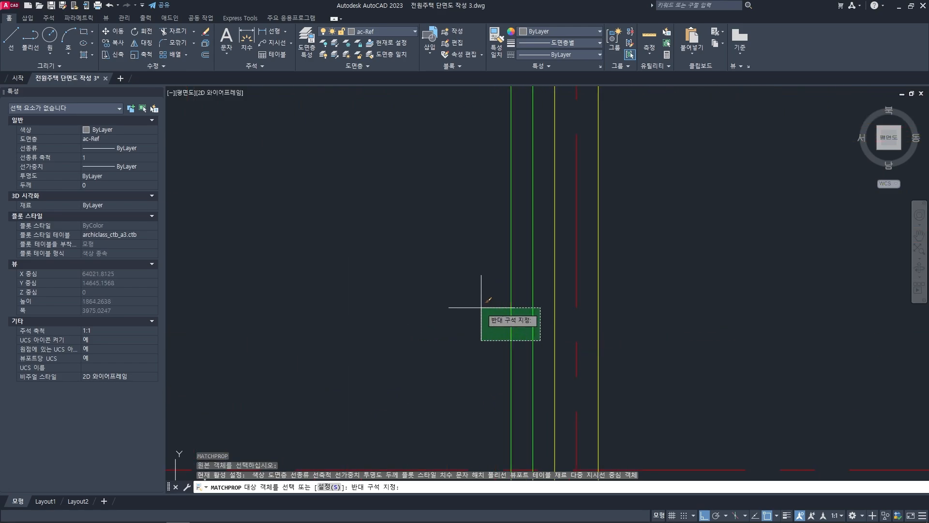
- Apply the same finish-line properties to the offset lines of the upper-floor wall and the right exterior wall
{"action": "scroll", "coordinate": [481, 310], "scroll_direction": "down", "scroll_amount": 8}
{"action": "scroll", "coordinate": [595, 293], "scroll_direction": "up", "scroll_amount": 5}
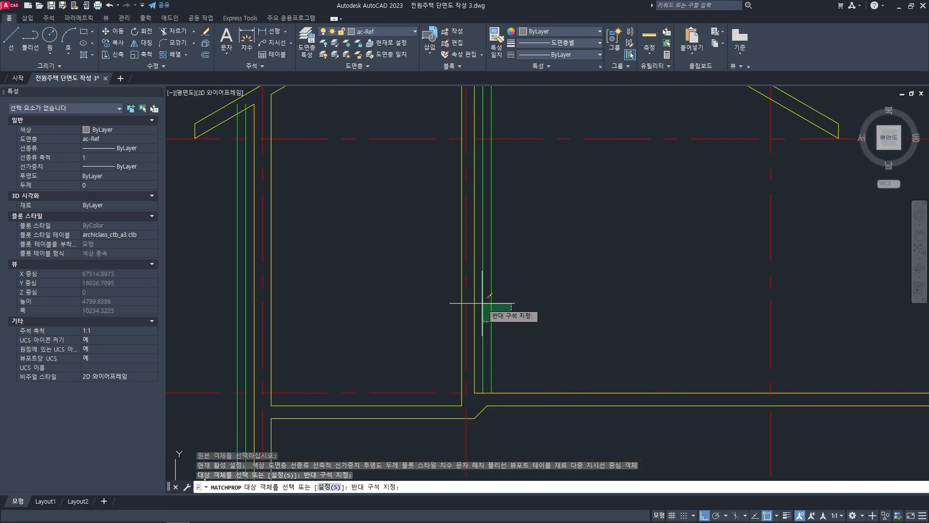
{"action": "left_click", "coordinate": [480, 301]}
{"action": "scroll", "coordinate": [499, 311], "scroll_direction": "down", "scroll_amount": 6}
{"action": "scroll", "coordinate": [576, 319], "scroll_direction": "up", "scroll_amount": 6}
{"action": "left_click", "coordinate": [578, 320]}
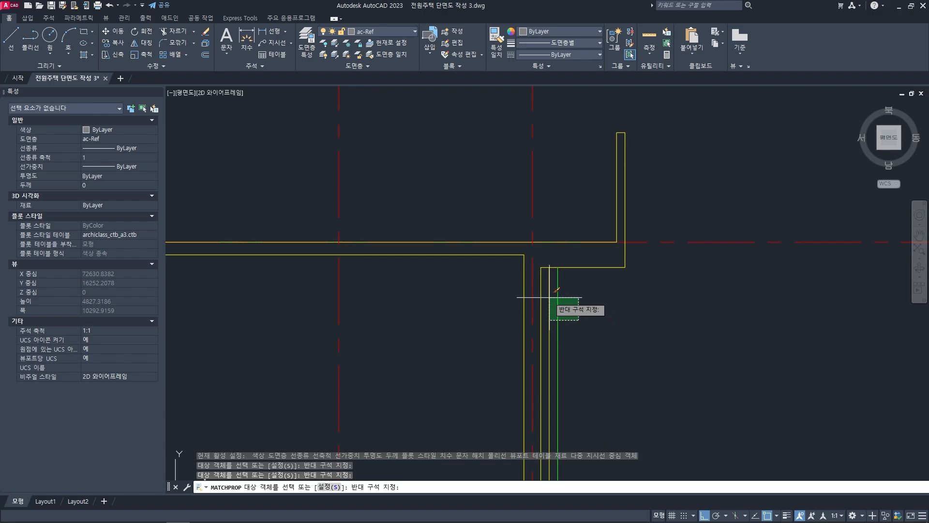
{"action": "key", "text": "space"}
{"action": "scroll", "coordinate": [555, 307], "scroll_direction": "down", "scroll_amount": 5}
{"action": "key", "text": "Escape"}
{"action": "key", "text": "Escape"}
{"action": "scroll", "coordinate": [514, 315], "scroll_direction": "up", "scroll_amount": 2}
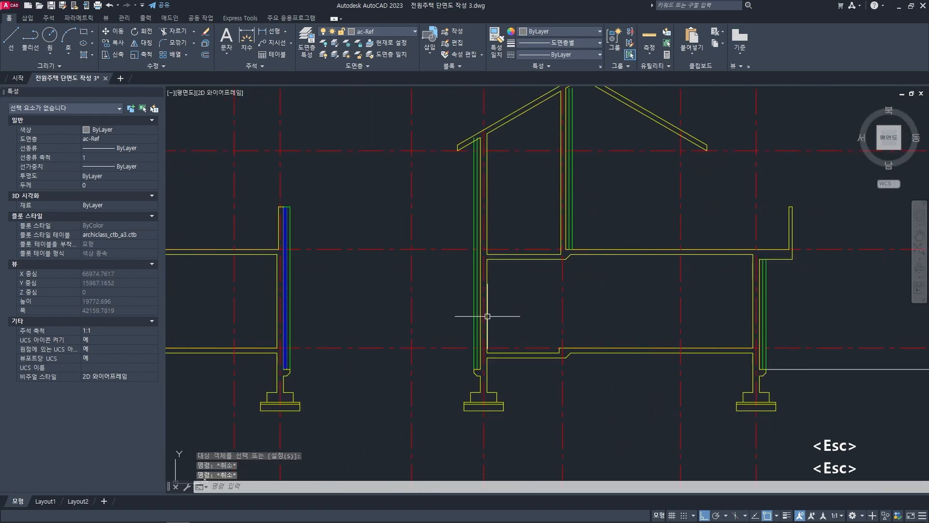
- Offset the left exterior wall's insulation boundary inward by 50 mm to create the insulation centreline
{"action": "scroll", "coordinate": [483, 319], "scroll_direction": "up", "scroll_amount": 4}
{"action": "type", "text": "o"}
{"action": "key", "text": "space"}
{"action": "type", "text": "5"}
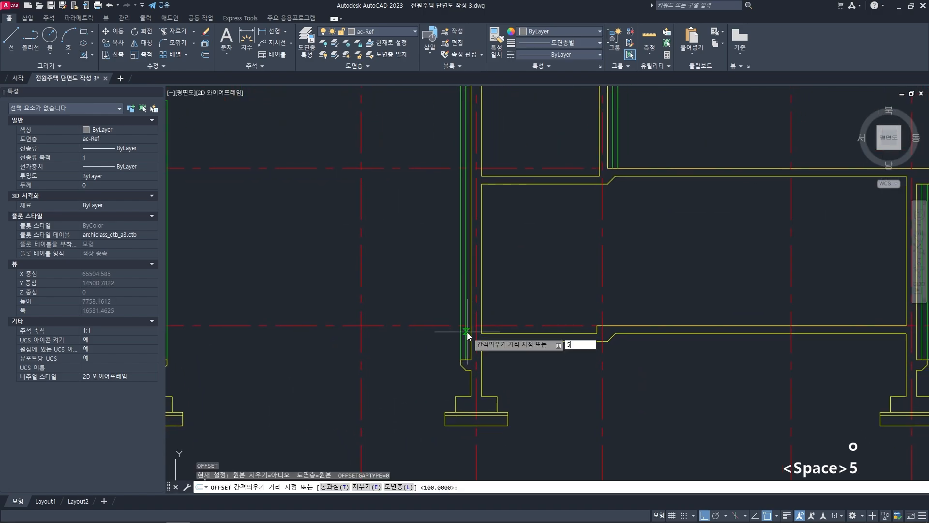
{"action": "type", "text": "0"}
{"action": "key", "text": "space"}
{"action": "scroll", "coordinate": [466, 338], "scroll_direction": "up", "scroll_amount": 4}
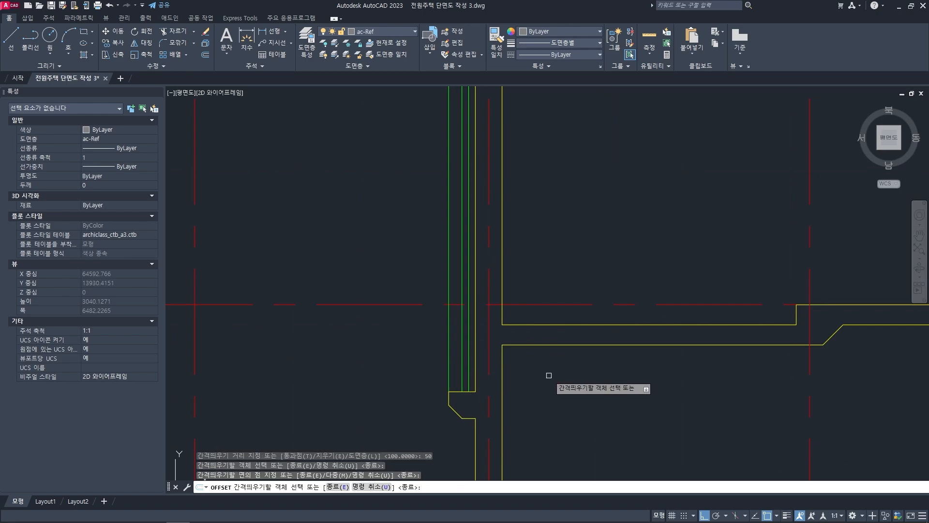
- Offset the upper-floor wall's insulation boundary inward by 50 mm to create its insulation centreline
{"action": "scroll", "coordinate": [549, 375], "scroll_direction": "down", "scroll_amount": 6}
{"action": "middle_click_drag", "start_coordinate": [648, 153], "coordinate": [589, 267]}
{"action": "scroll", "coordinate": [563, 361], "scroll_direction": "up", "scroll_amount": 8}
{"action": "left_click", "coordinate": [582, 368]}
{"action": "left_click", "coordinate": [480, 377]}
{"action": "scroll", "coordinate": [480, 377], "scroll_direction": "down", "scroll_amount": 2}
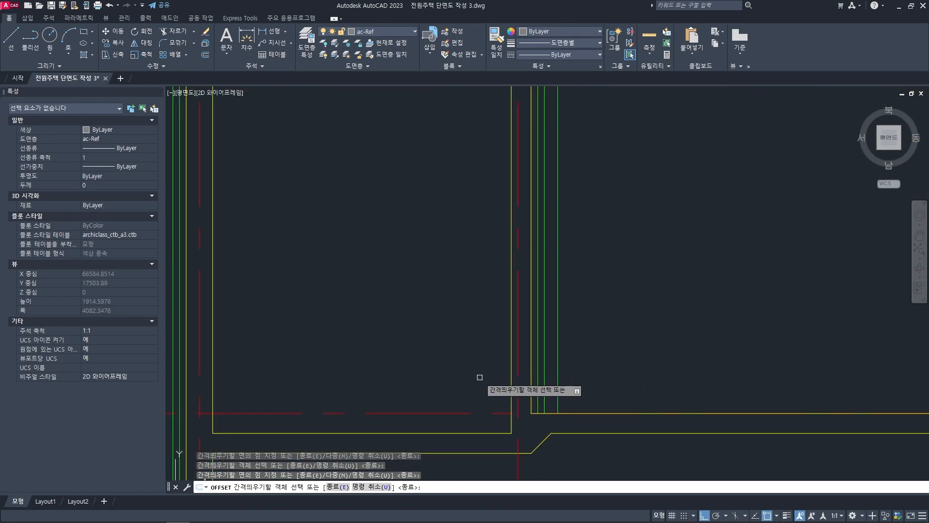
- Offset the right exterior wall's insulation boundary inward by 50 mm to create its insulation centreline
{"action": "scroll", "coordinate": [479, 377], "scroll_direction": "down", "scroll_amount": 9}
{"action": "scroll", "coordinate": [555, 283], "scroll_direction": "up", "scroll_amount": 3}
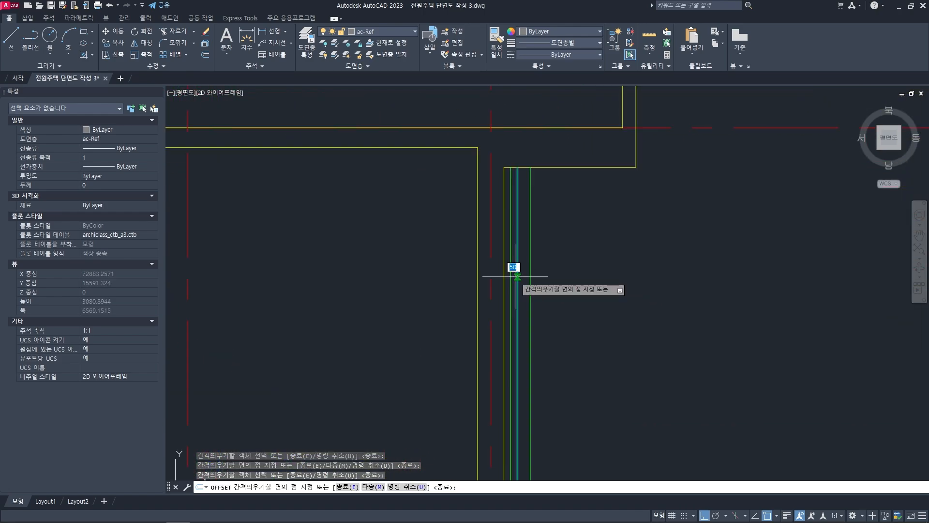
{"action": "key", "text": "space"}
{"action": "scroll", "coordinate": [423, 315], "scroll_direction": "down", "scroll_amount": 6}
{"action": "key", "text": "Escape"}
{"action": "key", "text": "Escape"}
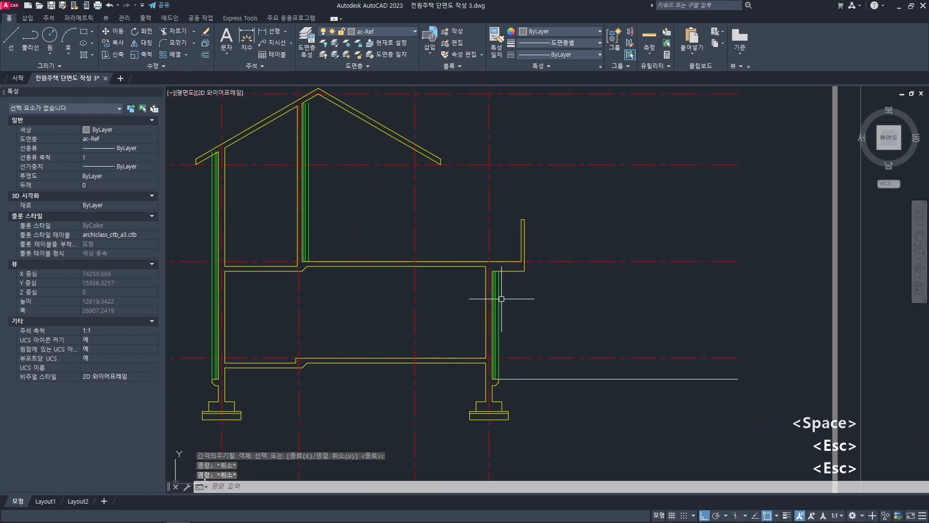
- Match the left exterior wall's centreline to the flat-roofed building's blue insulation line
{"action": "scroll", "coordinate": [502, 299], "scroll_direction": "up", "scroll_amount": 3}
{"action": "scroll", "coordinate": [473, 290], "scroll_direction": "down", "scroll_amount": 3}
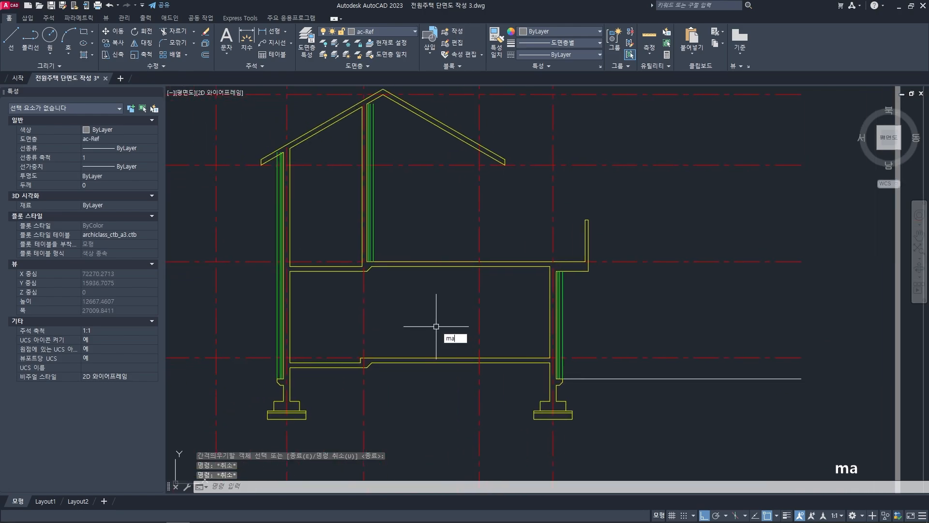
{"action": "type", "text": "ma"}
{"action": "key", "text": "space"}
{"action": "scroll", "coordinate": [537, 322], "scroll_direction": "up", "scroll_amount": 7}
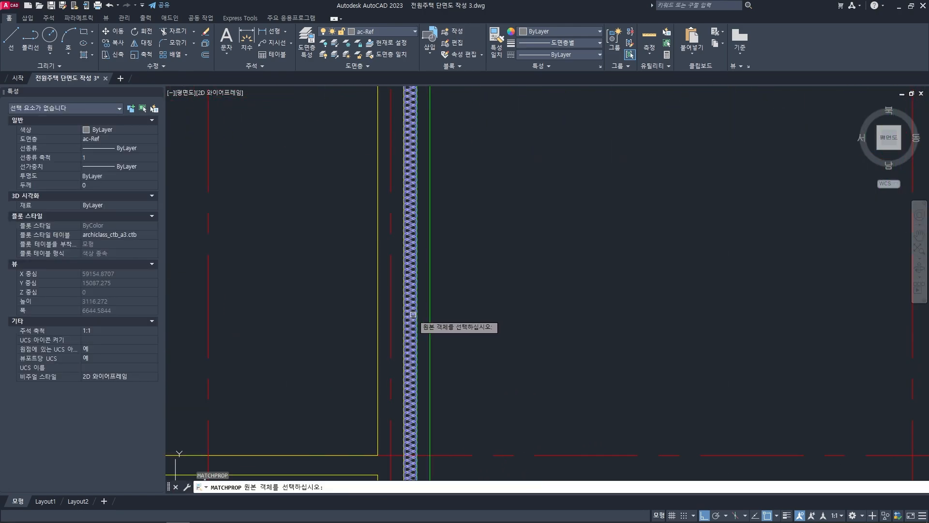
{"action": "left_click", "coordinate": [412, 314]}
{"action": "scroll", "coordinate": [469, 346], "scroll_direction": "down", "scroll_amount": 6}
{"action": "scroll", "coordinate": [549, 326], "scroll_direction": "up", "scroll_amount": 6}
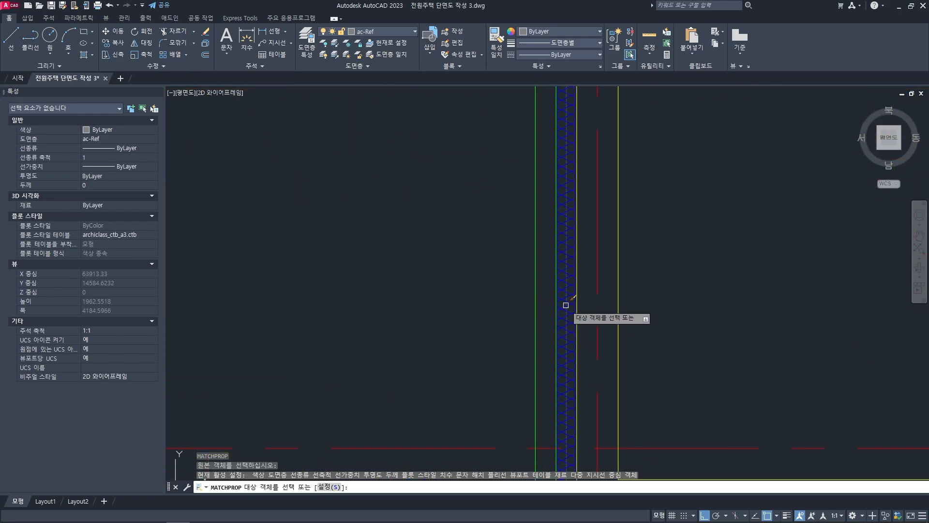
- Apply the same insulation-line properties to the centrelines of the upper-floor wall and the right exterior wall
{"action": "scroll", "coordinate": [561, 300], "scroll_direction": "down", "scroll_amount": 2}
{"action": "scroll", "coordinate": [572, 294], "scroll_direction": "up", "scroll_amount": 4}
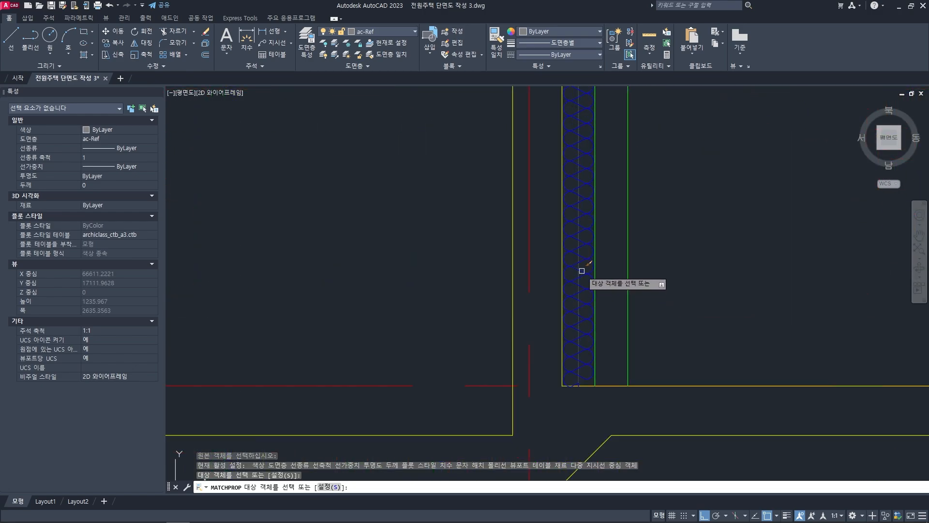
{"action": "left_click", "coordinate": [582, 270]}
{"action": "scroll", "coordinate": [580, 290], "scroll_direction": "down", "scroll_amount": 5}
{"action": "scroll", "coordinate": [556, 315], "scroll_direction": "up", "scroll_amount": 4}
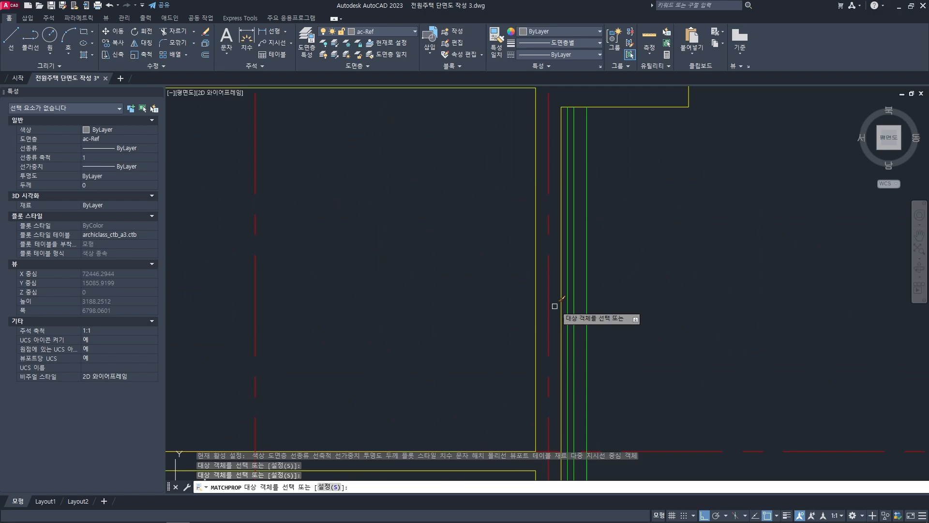
{"action": "key", "text": "space"}
{"action": "scroll", "coordinate": [618, 286], "scroll_direction": "down", "scroll_amount": 6}
{"action": "key", "text": "Escape"}
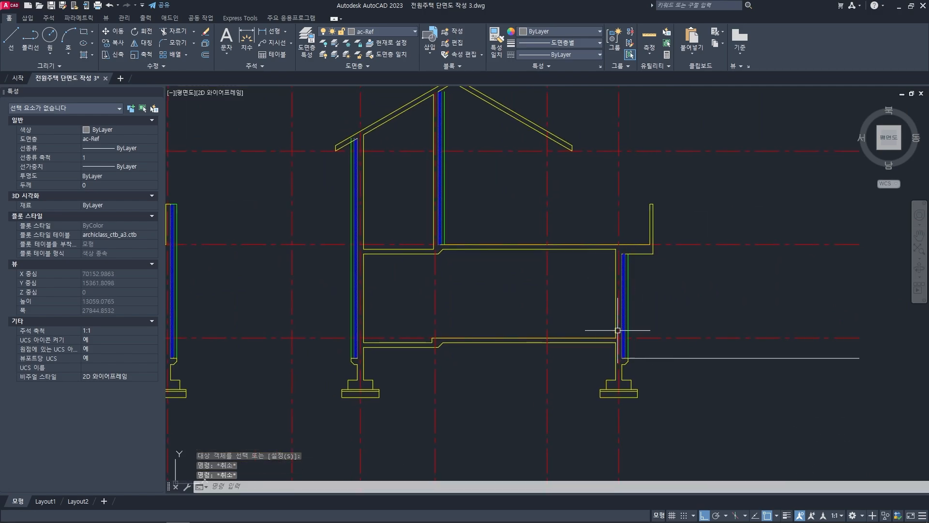
- Trim the left exterior wall's insulation and finish lines to the underside of the sloped roof at the eave
{"action": "scroll", "coordinate": [623, 253], "scroll_direction": "up", "scroll_amount": 6}
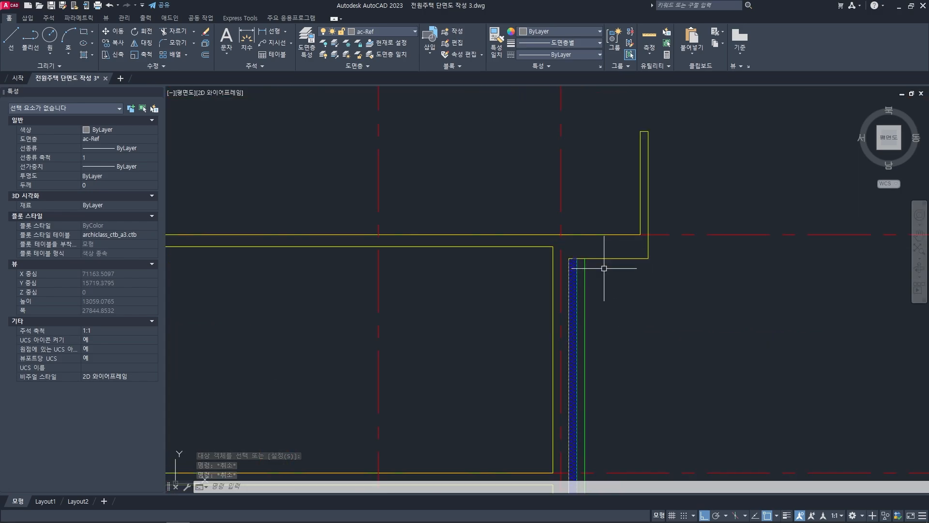
{"action": "scroll", "coordinate": [525, 272], "scroll_direction": "down", "scroll_amount": 6}
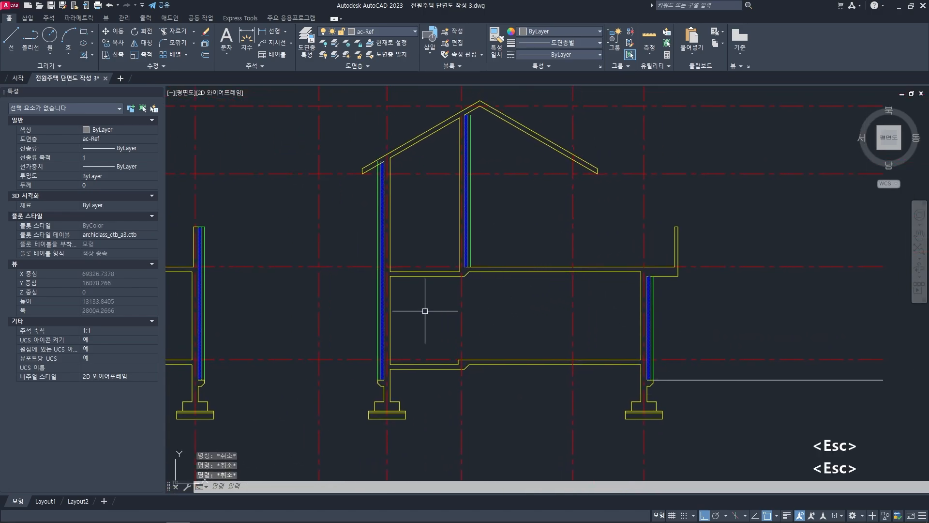
{"action": "scroll", "coordinate": [415, 236], "scroll_direction": "up", "scroll_amount": 8}
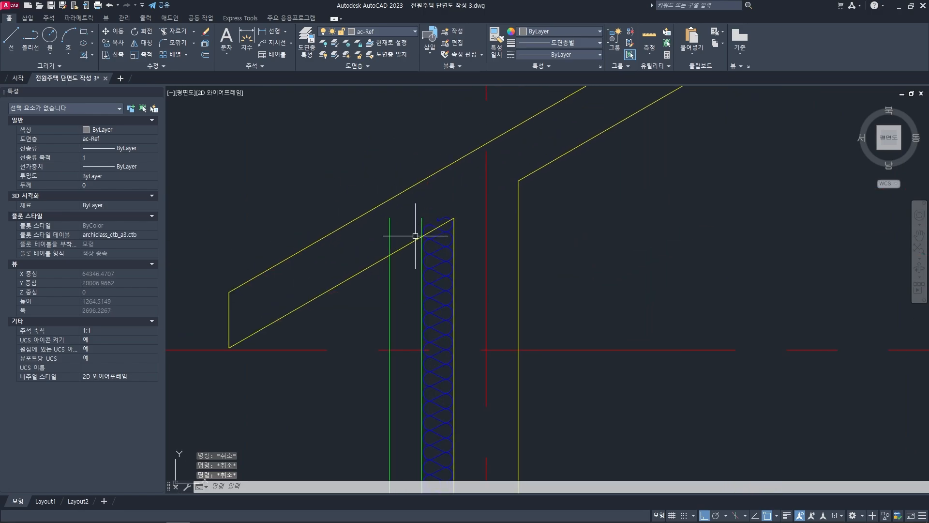
{"action": "key", "text": "space"}
{"action": "key", "text": "space"}
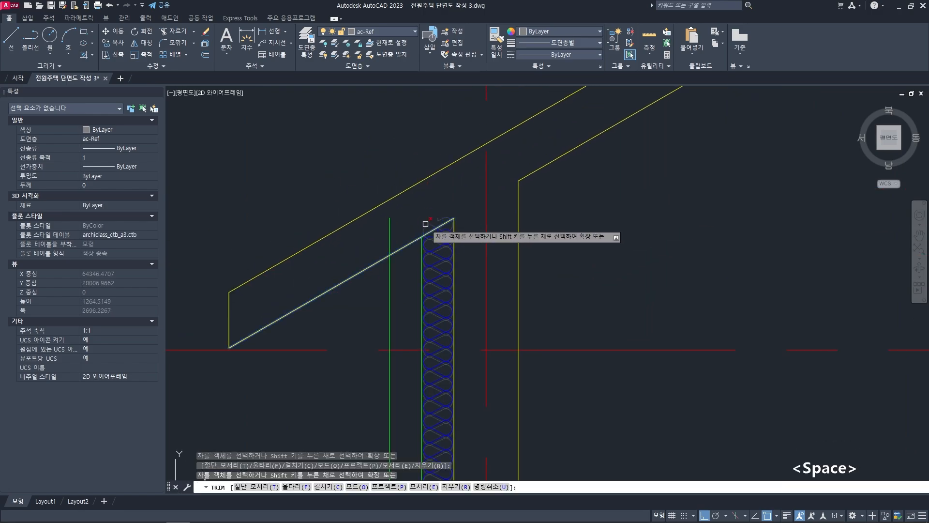
{"action": "key", "text": "space"}
{"action": "scroll", "coordinate": [414, 245], "scroll_direction": "down", "scroll_amount": 6}
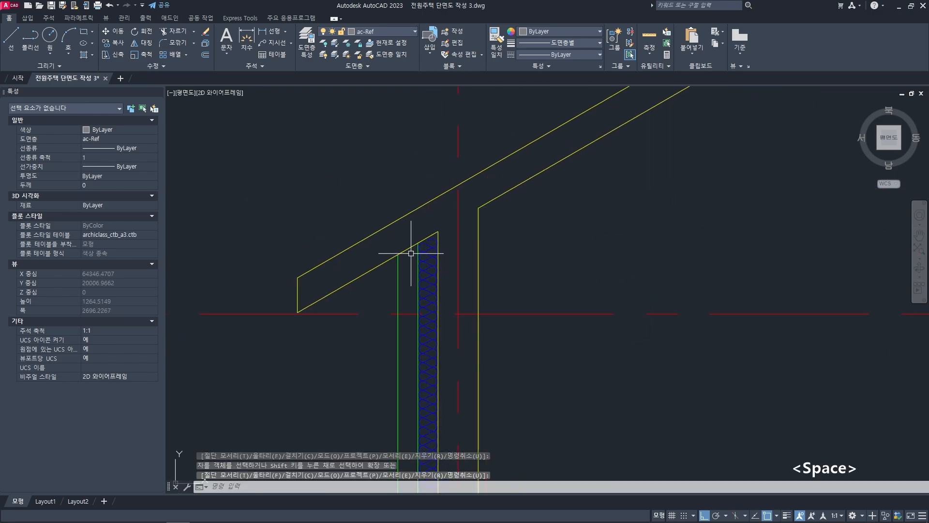
- Extend the upper-floor wall's insulation and finish lines up to the underside of the sloped roof near the ridge
{"action": "scroll", "coordinate": [475, 279], "scroll_direction": "up", "scroll_amount": 6}
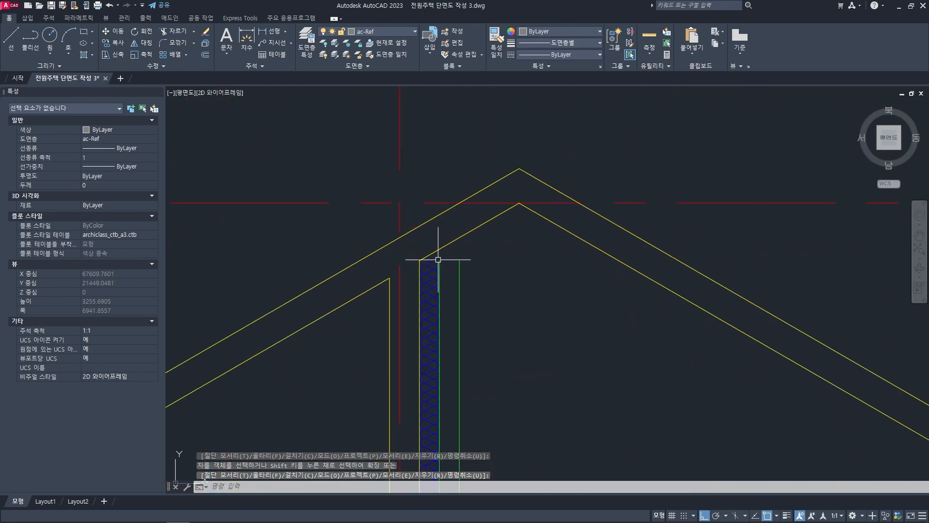
{"action": "middle_click_drag", "start_coordinate": [441, 265], "coordinate": [451, 272]}
{"action": "type", "text": "ex"}
{"action": "key", "text": "space"}
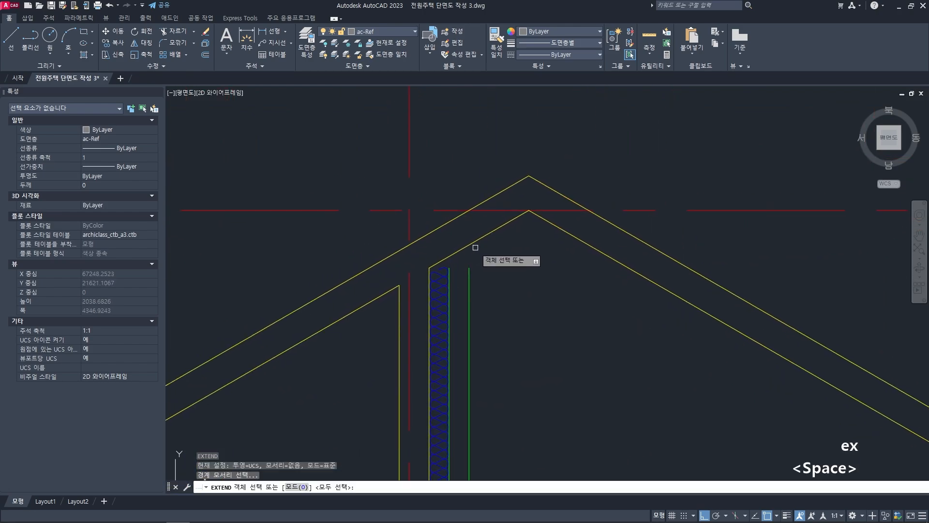
{"action": "left_click", "coordinate": [474, 246]}
{"action": "key", "text": "space"}
{"action": "left_click", "coordinate": [488, 294]}
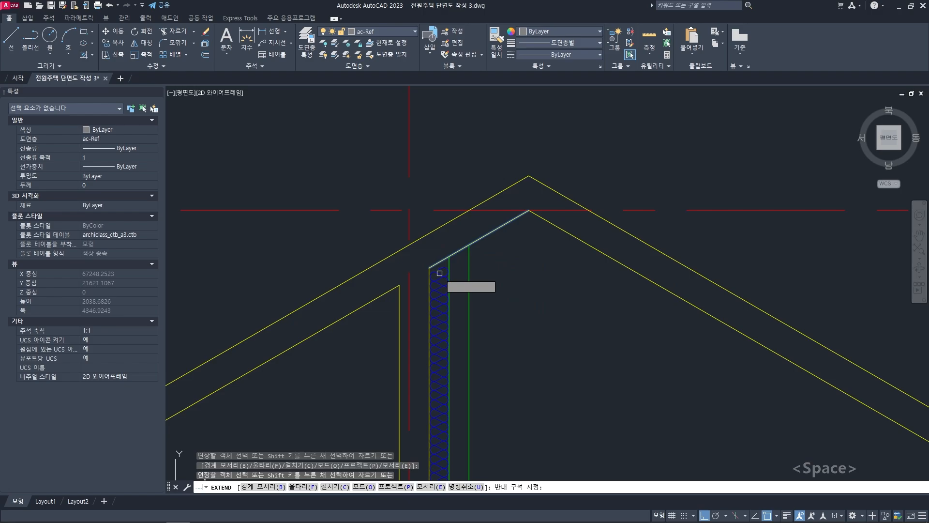
{"action": "left_click", "coordinate": [439, 273]}
{"action": "key", "text": "space"}
{"action": "scroll", "coordinate": [485, 295], "scroll_direction": "down", "scroll_amount": 10}
{"action": "scroll", "coordinate": [511, 394], "scroll_direction": "up", "scroll_amount": 4}
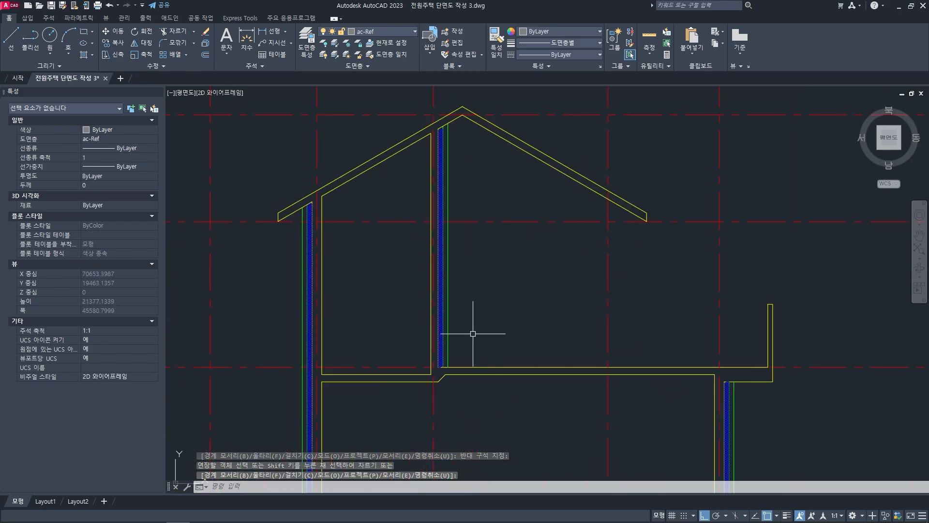
- Shorten the gabled building's right wall insulation line at its lower end by about 7 mm
{"action": "middle_click_drag", "start_coordinate": [465, 382], "coordinate": [361, 284]}
{"action": "scroll", "coordinate": [332, 269], "scroll_direction": "up", "scroll_amount": 5}
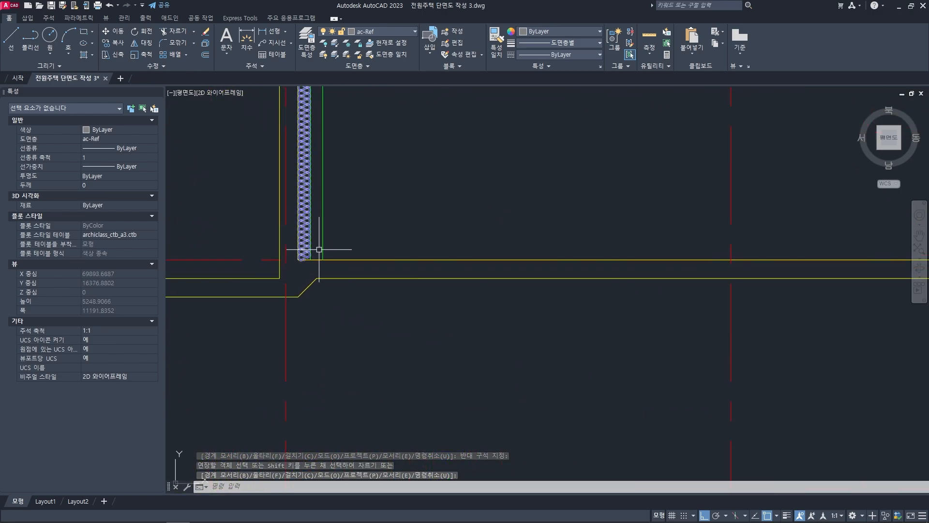
{"action": "scroll", "coordinate": [481, 288], "scroll_direction": "down", "scroll_amount": 5}
{"action": "scroll", "coordinate": [536, 268], "scroll_direction": "up", "scroll_amount": 4}
{"action": "scroll", "coordinate": [518, 251], "scroll_direction": "down", "scroll_amount": 2}
{"action": "middle_click_drag", "start_coordinate": [519, 363], "coordinate": [514, 308]}
{"action": "scroll", "coordinate": [510, 344], "scroll_direction": "up", "scroll_amount": 8}
{"action": "left_click", "coordinate": [485, 373]}
{"action": "scroll", "coordinate": [486, 373], "scroll_direction": "up", "scroll_amount": 10}
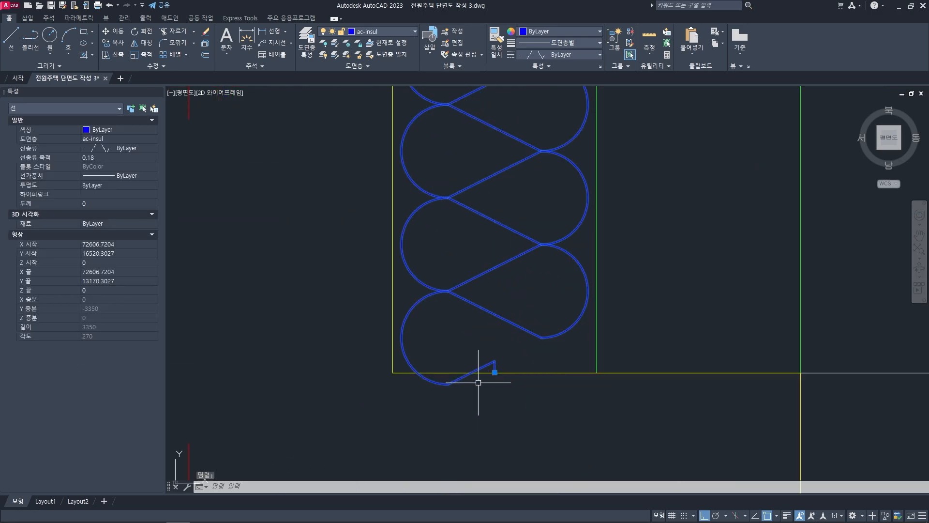
{"action": "left_click", "coordinate": [498, 362]}
{"action": "left_click", "coordinate": [508, 338]}
{"action": "scroll", "coordinate": [506, 323], "scroll_direction": "down", "scroll_amount": 2}
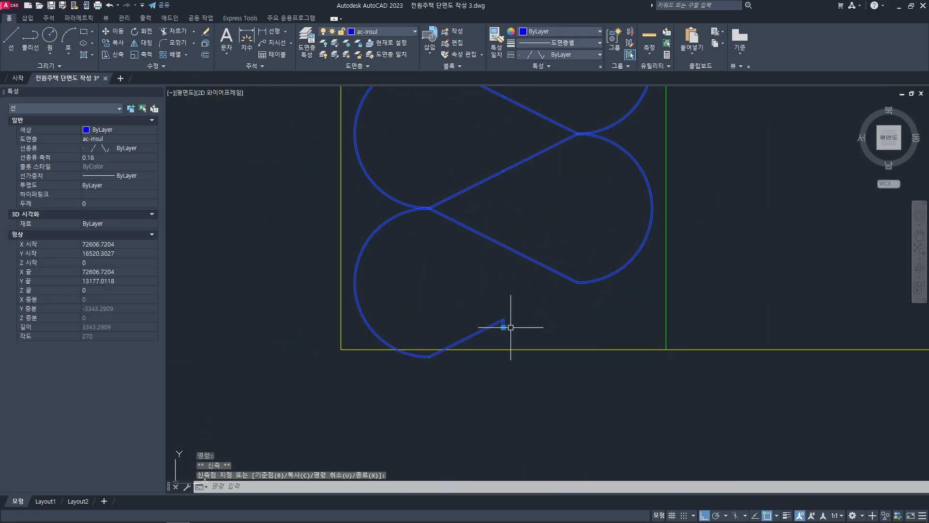
{"action": "scroll", "coordinate": [507, 357], "scroll_direction": "up", "scroll_amount": 6}
{"action": "scroll", "coordinate": [527, 235], "scroll_direction": "down", "scroll_amount": 3}
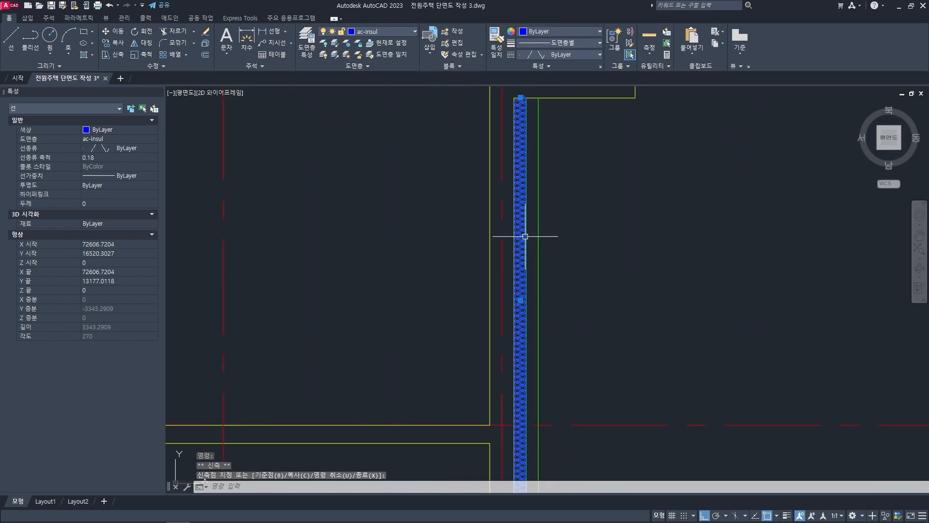
- Check the upper and lower ends of the exterior walls' insulation lines against the slabs, ledges and sloped roof
{"action": "scroll", "coordinate": [506, 243], "scroll_direction": "up", "scroll_amount": 6}
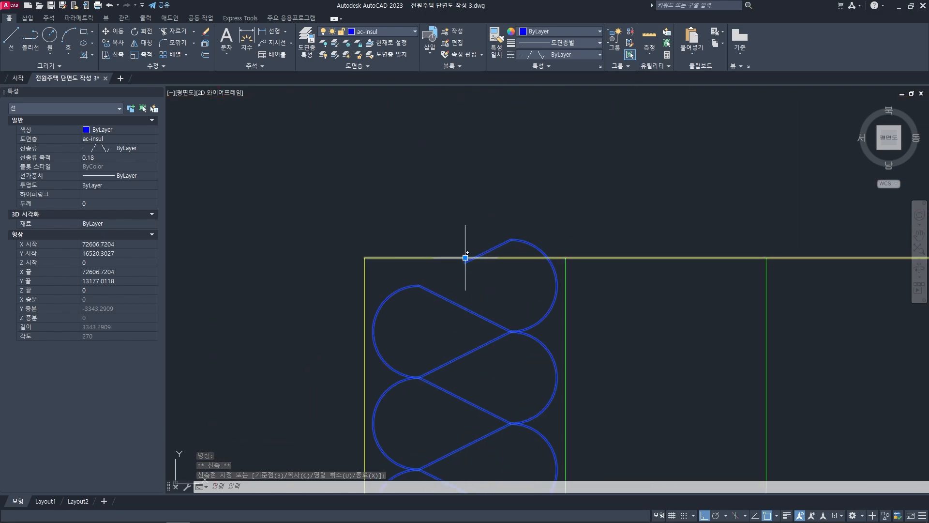
{"action": "key", "text": "Escape"}
{"action": "scroll", "coordinate": [509, 293], "scroll_direction": "down", "scroll_amount": 5}
{"action": "scroll", "coordinate": [503, 298], "scroll_direction": "down", "scroll_amount": 4}
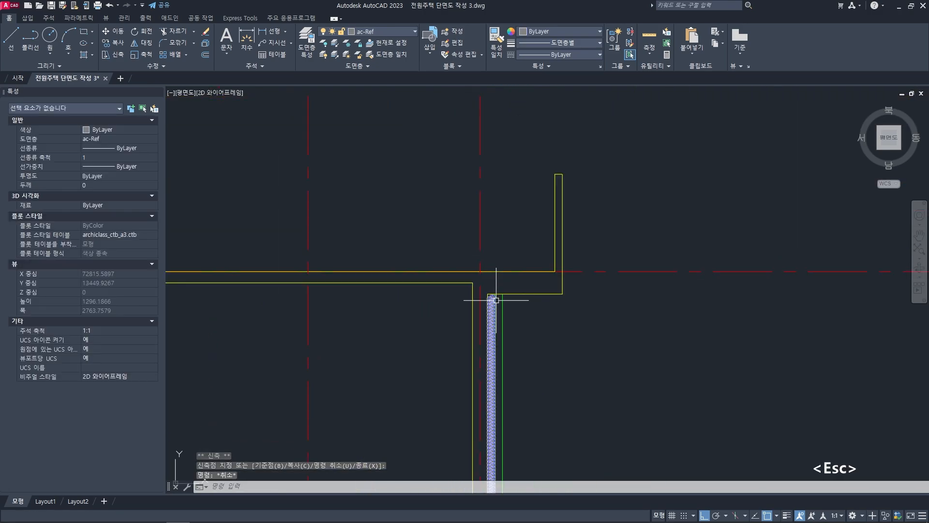
{"action": "scroll", "coordinate": [493, 357], "scroll_direction": "up", "scroll_amount": 6}
{"action": "scroll", "coordinate": [468, 312], "scroll_direction": "down", "scroll_amount": 5}
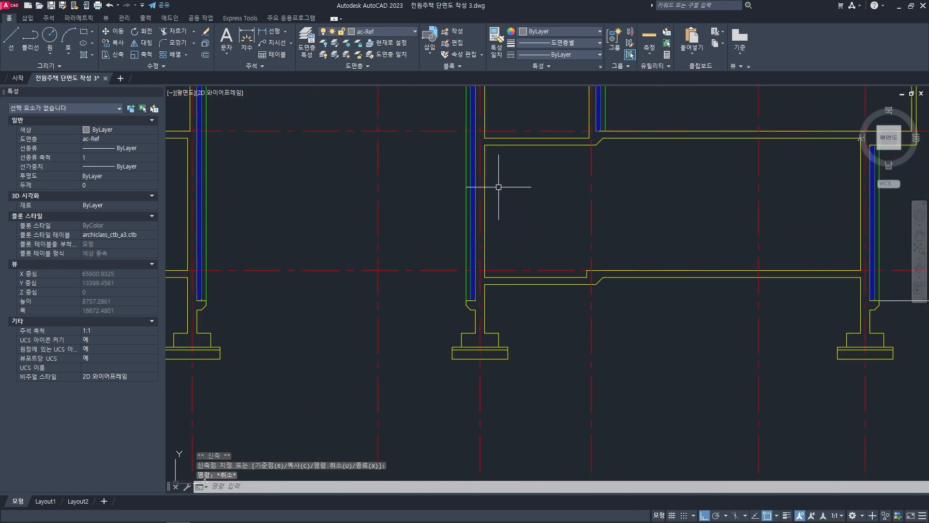
{"action": "middle_click_drag", "start_coordinate": [498, 187], "coordinate": [494, 351]}
{"action": "scroll", "coordinate": [468, 252], "scroll_direction": "up", "scroll_amount": 9}
{"action": "scroll", "coordinate": [506, 223], "scroll_direction": "down", "scroll_amount": 6}
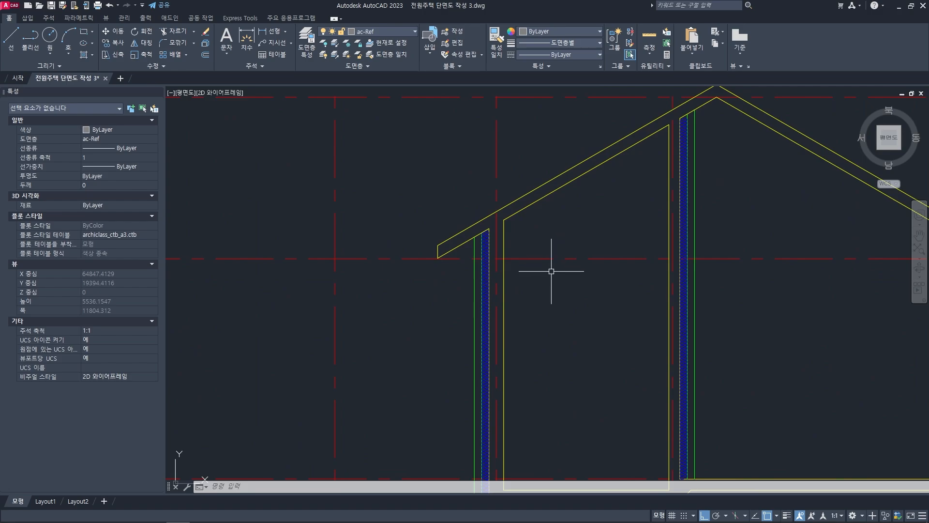
{"action": "scroll", "coordinate": [551, 271], "scroll_direction": "down", "scroll_amount": 6}
{"action": "scroll", "coordinate": [493, 311], "scroll_direction": "up", "scroll_amount": 1}
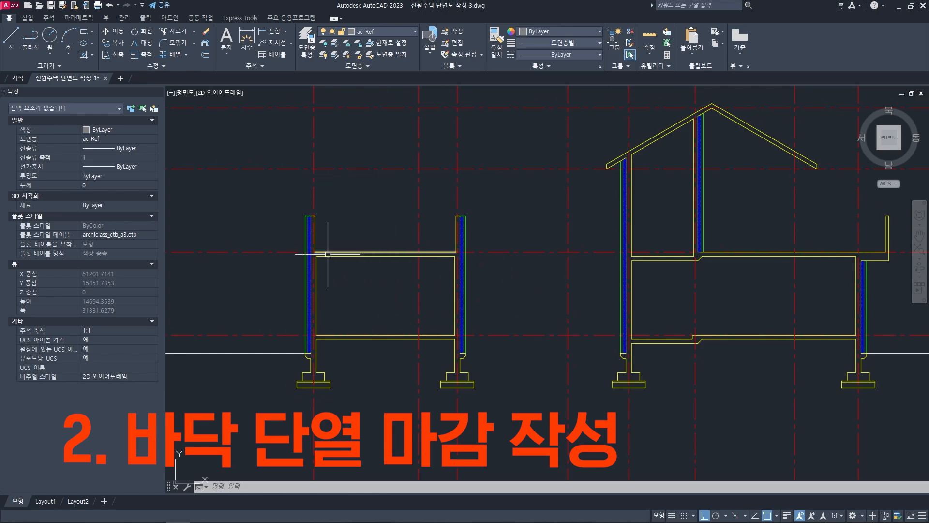
- Examine the rooms and walls crossed by the A03-001 section line on the first-floor plan
{"action": "middle_click_drag", "start_coordinate": [675, 332], "coordinate": [513, 327]}
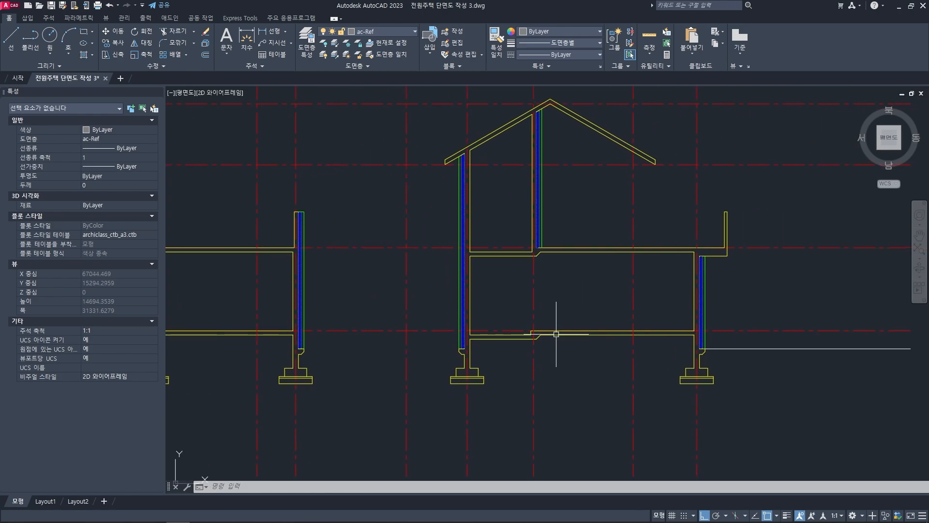
{"action": "scroll", "coordinate": [542, 333], "scroll_direction": "down", "scroll_amount": 4}
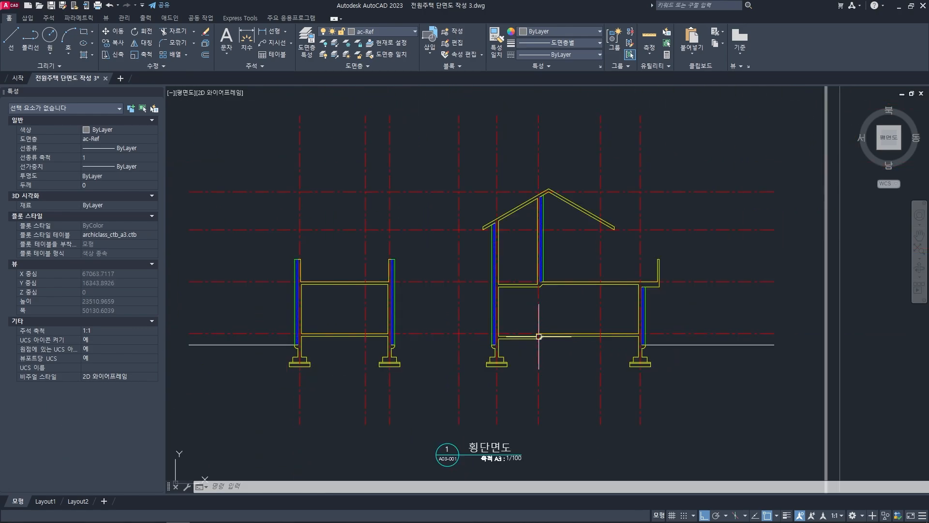
{"action": "mouse_move", "coordinate": [499, 124]}
{"action": "middle_mouse_down"}
{"action": "mouse_move", "coordinate": [498, 235]}
{"action": "mouse_move", "coordinate": [485, 286]}
{"action": "middle_mouse_up"}
{"action": "scroll", "coordinate": [463, 235], "scroll_direction": "up", "scroll_amount": 6}
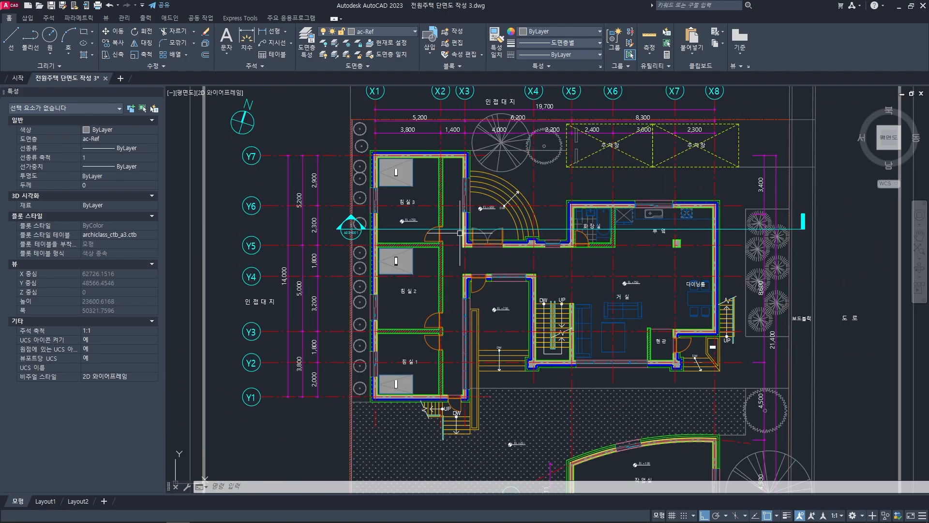
{"action": "middle_click_drag", "start_coordinate": [388, 222], "coordinate": [401, 237]}
{"action": "scroll", "coordinate": [647, 269], "scroll_direction": "down", "scroll_amount": 1}
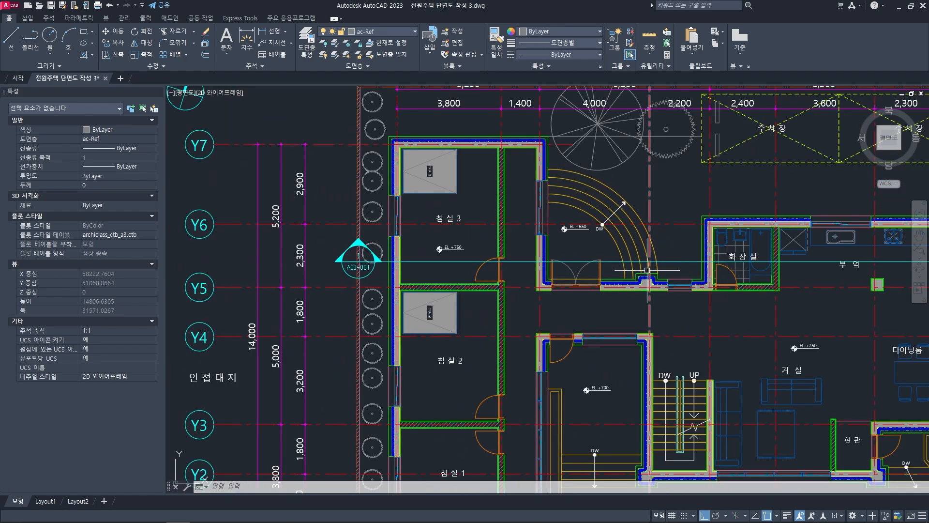
{"action": "middle_click_drag", "start_coordinate": [648, 270], "coordinate": [531, 274]}
{"action": "middle_click_drag", "start_coordinate": [607, 301], "coordinate": [554, 305]}
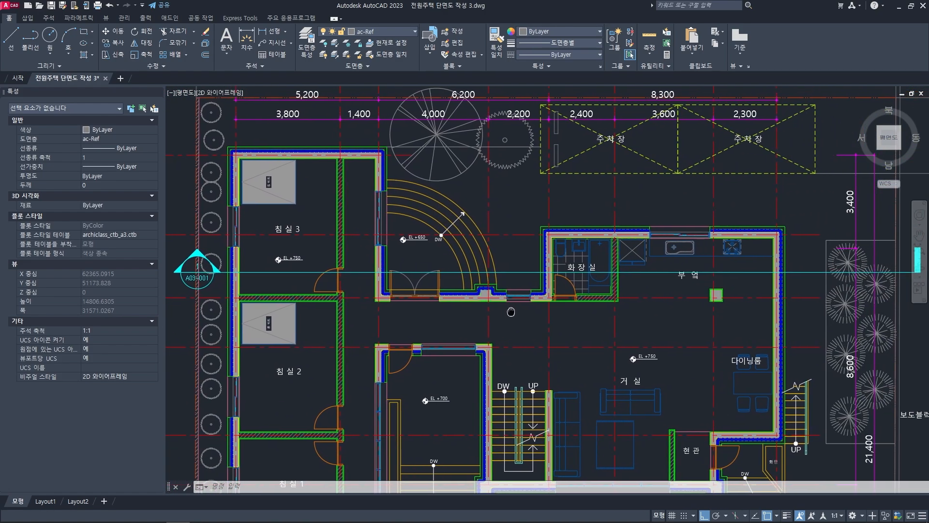
{"action": "middle_click_drag", "start_coordinate": [445, 270], "coordinate": [578, 272]}
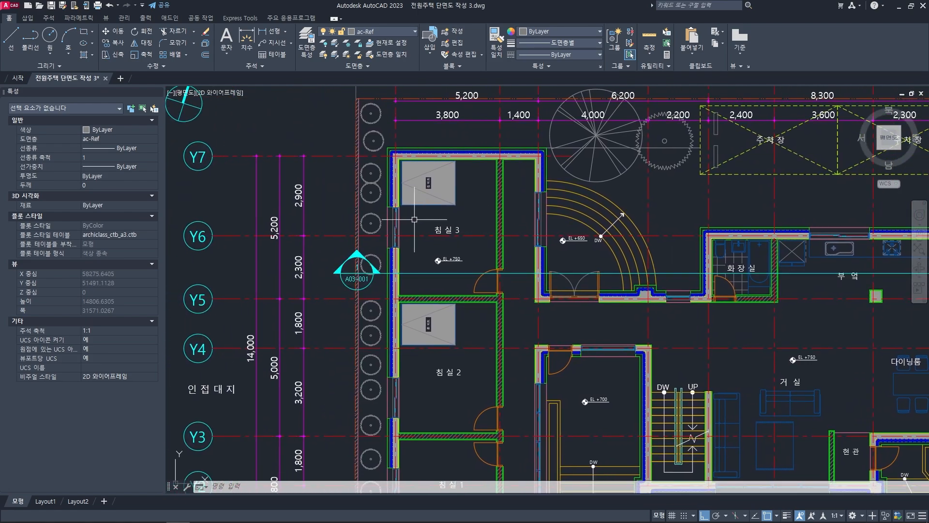
- Examine the roof terraces, bathroom and living room around the A03-001 section line on the second-floor plan
{"action": "scroll", "coordinate": [514, 272], "scroll_direction": "down", "scroll_amount": 5}
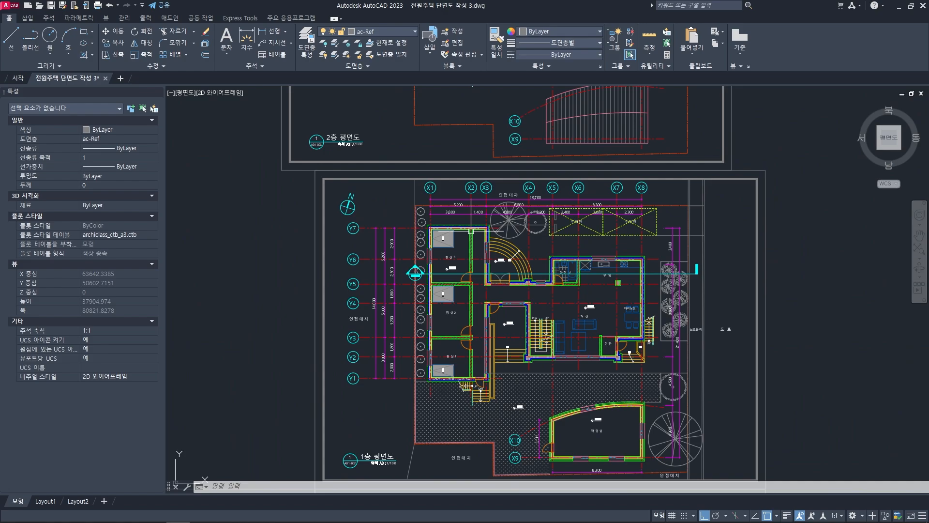
{"action": "middle_click_drag", "start_coordinate": [506, 107], "coordinate": [499, 278]}
{"action": "scroll", "coordinate": [463, 206], "scroll_direction": "up", "scroll_amount": 5}
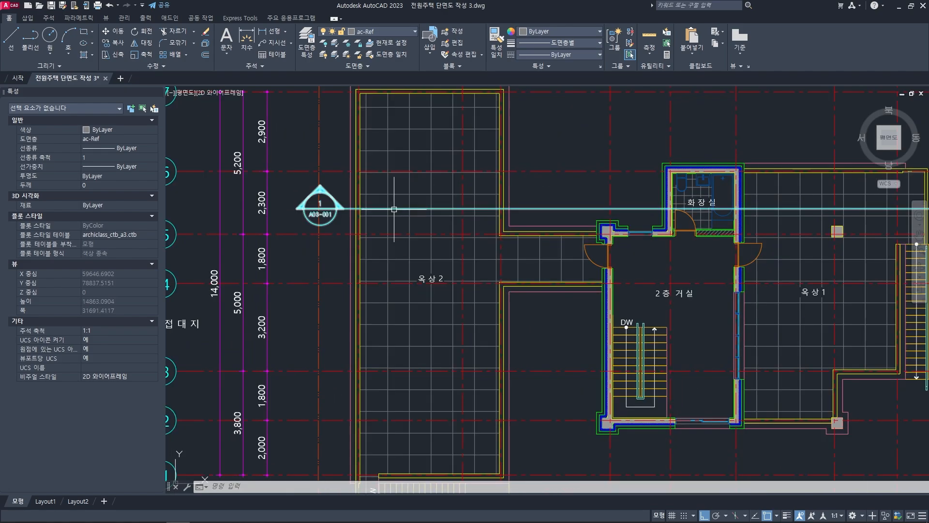
{"action": "middle_click_drag", "start_coordinate": [700, 204], "coordinate": [500, 206]}
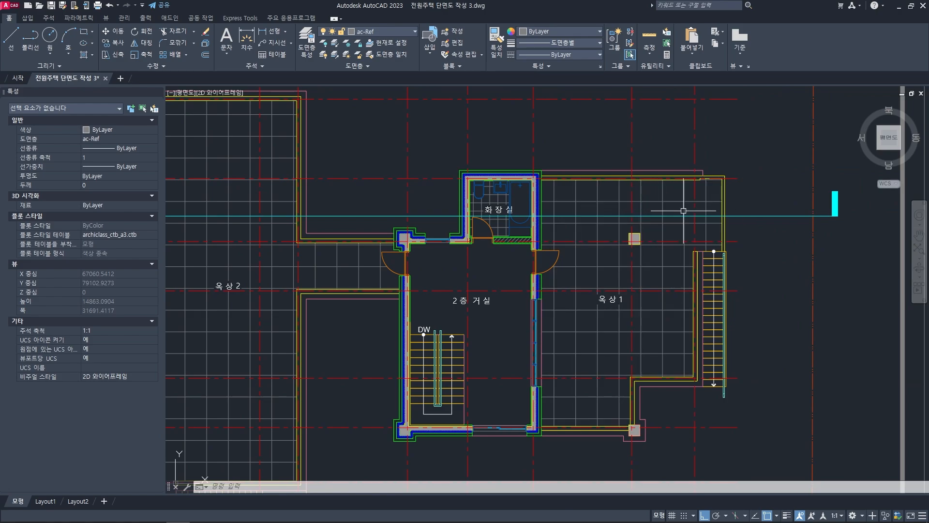
{"action": "scroll", "coordinate": [607, 258], "scroll_direction": "down", "scroll_amount": 10}
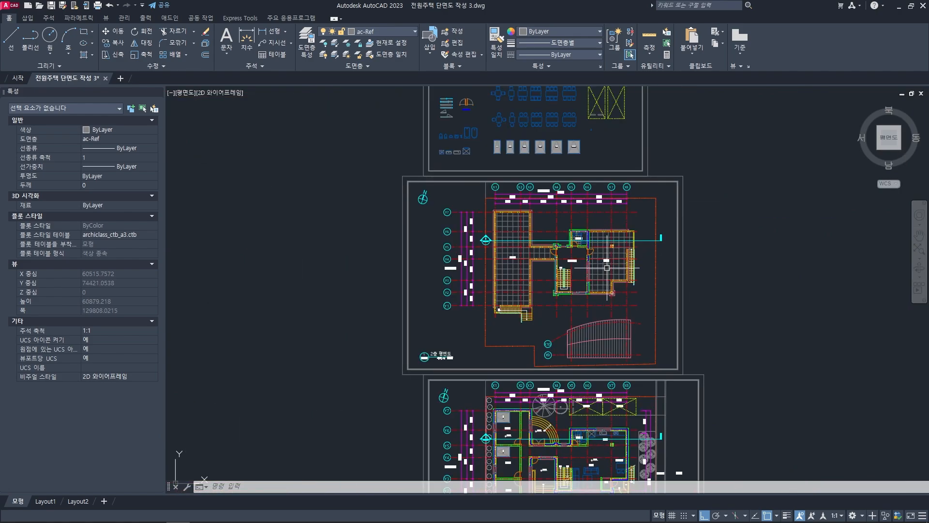
- Examine the left building in the unfinished cross-section, comparing its exterior wall insulation with the roof and ground-floor slabs
{"action": "scroll", "coordinate": [608, 258], "scroll_direction": "up", "scroll_amount": 8}
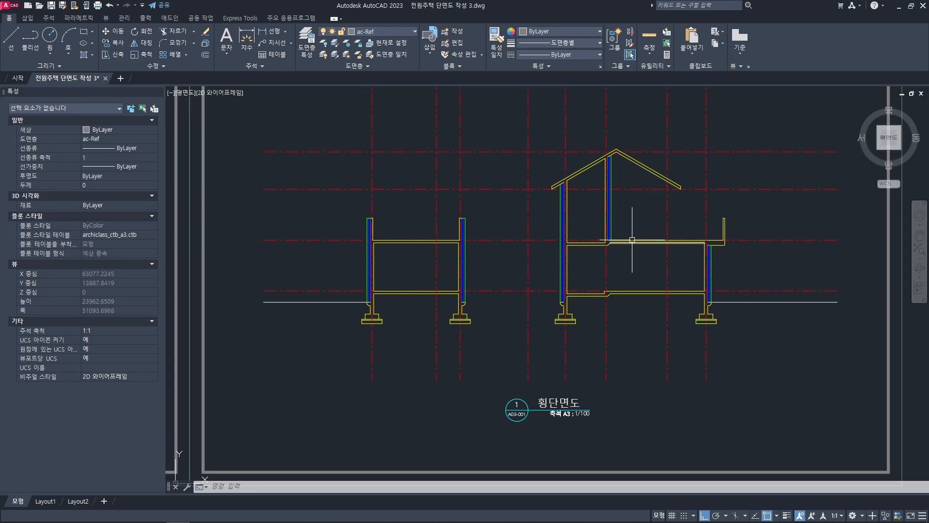
{"action": "scroll", "coordinate": [638, 262], "scroll_direction": "down", "scroll_amount": 2}
{"action": "mouse_move", "coordinate": [638, 262]}
{"action": "middle_mouse_down"}
{"action": "mouse_move", "coordinate": [625, 293]}
{"action": "mouse_move", "coordinate": [650, 297]}
{"action": "middle_mouse_up"}
{"action": "scroll", "coordinate": [626, 280], "scroll_direction": "up", "scroll_amount": 4}
{"action": "key", "text": "Escape"}
{"action": "key", "text": "Escape"}
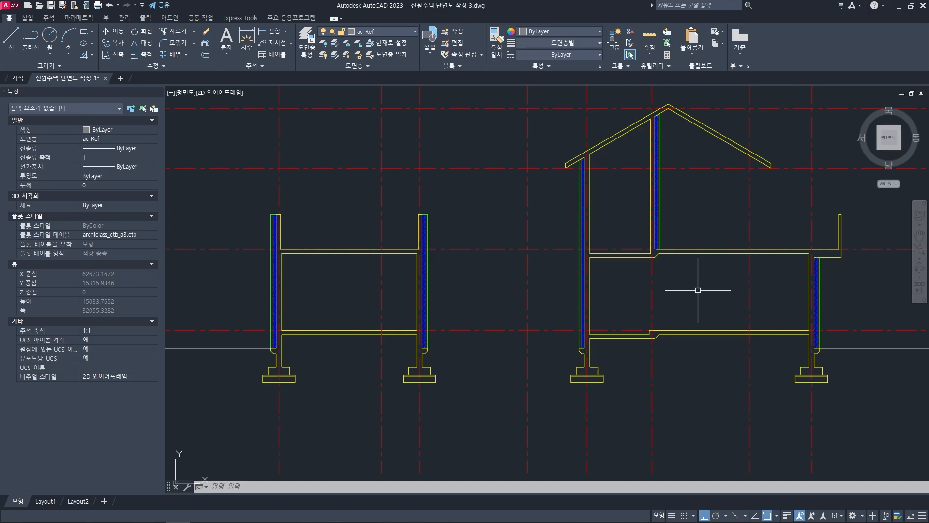
{"action": "middle_click_drag", "start_coordinate": [499, 292], "coordinate": [622, 279]}
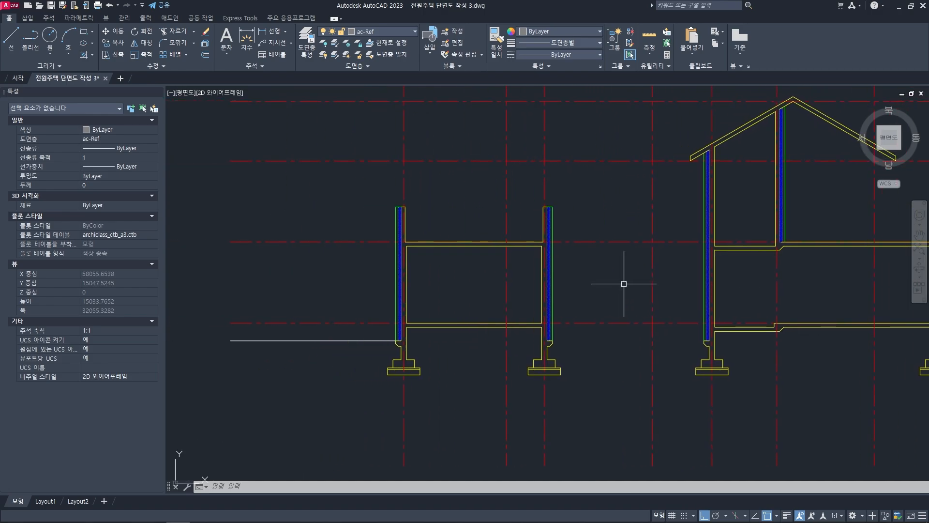
{"action": "scroll", "coordinate": [495, 267], "scroll_direction": "up", "scroll_amount": 2}
{"action": "middle_click_drag", "start_coordinate": [484, 267], "coordinate": [505, 258]}
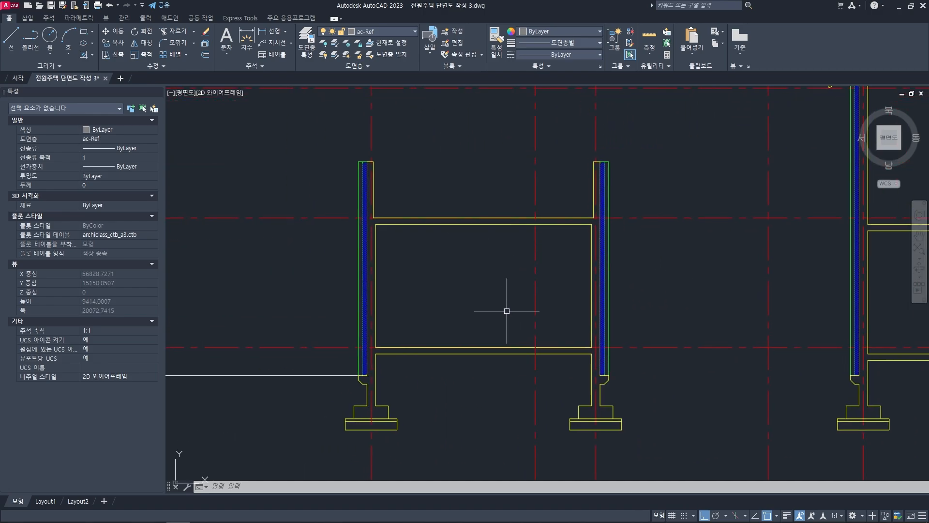
{"action": "middle_click_drag", "start_coordinate": [507, 310], "coordinate": [526, 310]}
{"action": "middle_click_drag", "start_coordinate": [498, 358], "coordinate": [515, 370]}
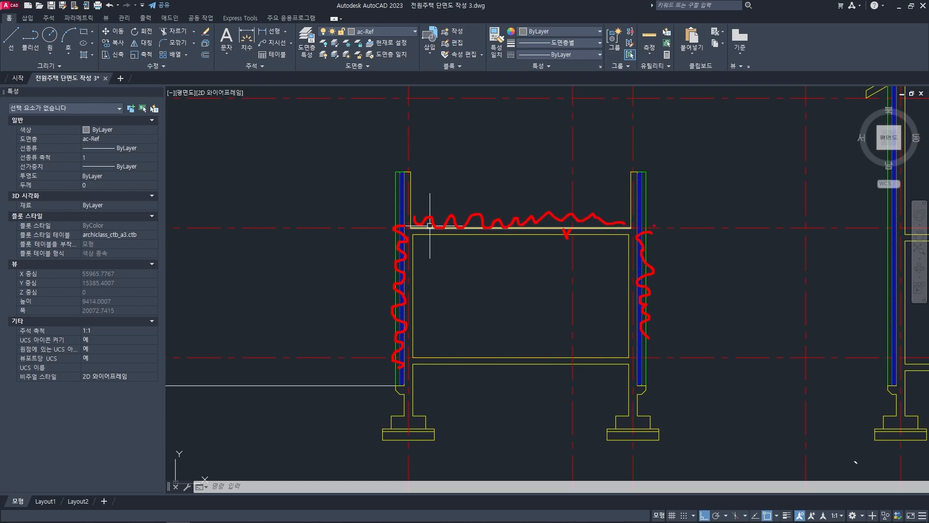
{"action": "left_click_drag", "start_coordinate": [684, 245], "coordinate": [480, 174]}
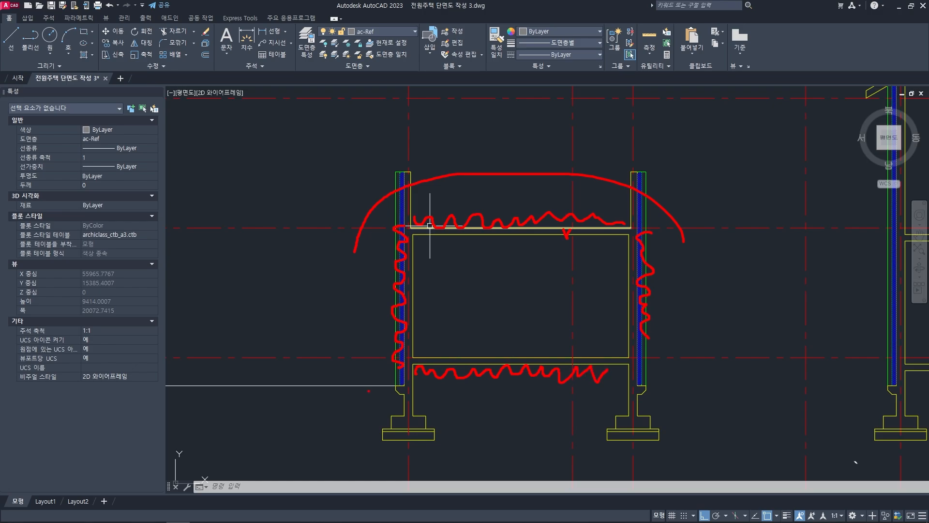
{"action": "left_click_drag", "start_coordinate": [369, 391], "coordinate": [651, 391]}
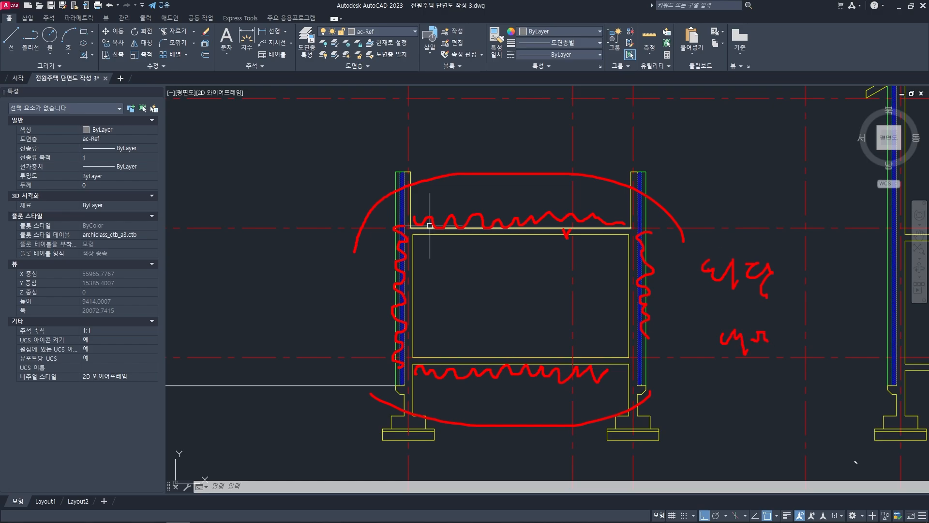
{"action": "key", "text": "Escape"}
{"action": "middle_click_drag", "start_coordinate": [651, 216], "coordinate": [622, 201]}
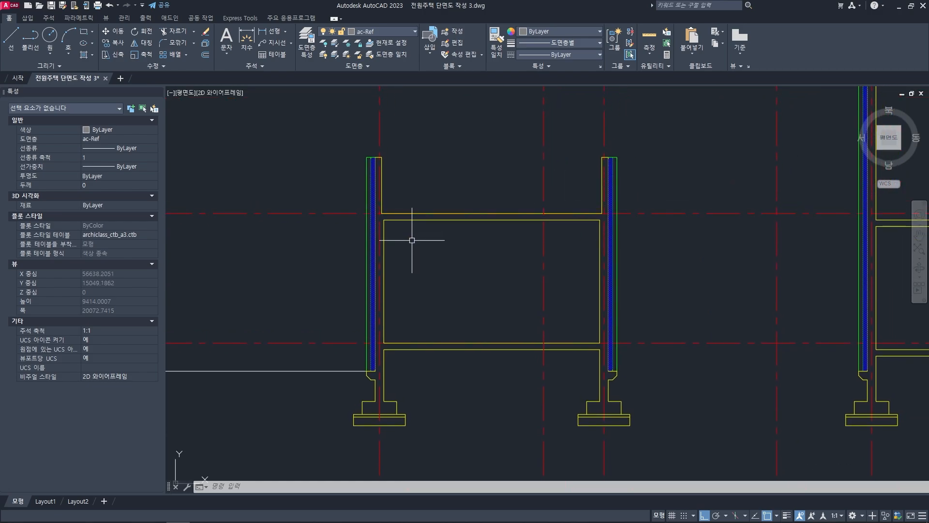
- Examine the areas above the left building's roof slab and below its ground-floor slab where insulation is missing
{"action": "scroll", "coordinate": [379, 238], "scroll_direction": "up", "scroll_amount": 2}
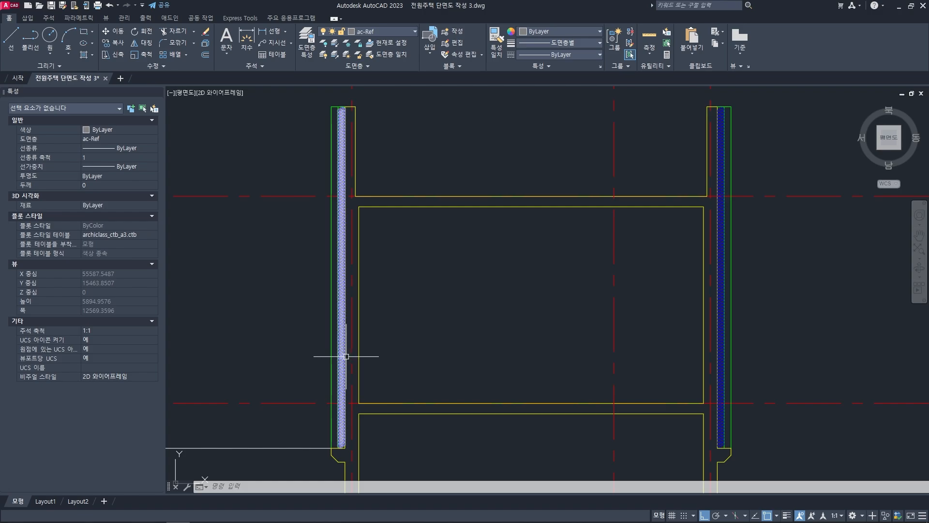
{"action": "middle_click_drag", "start_coordinate": [368, 349], "coordinate": [354, 332]}
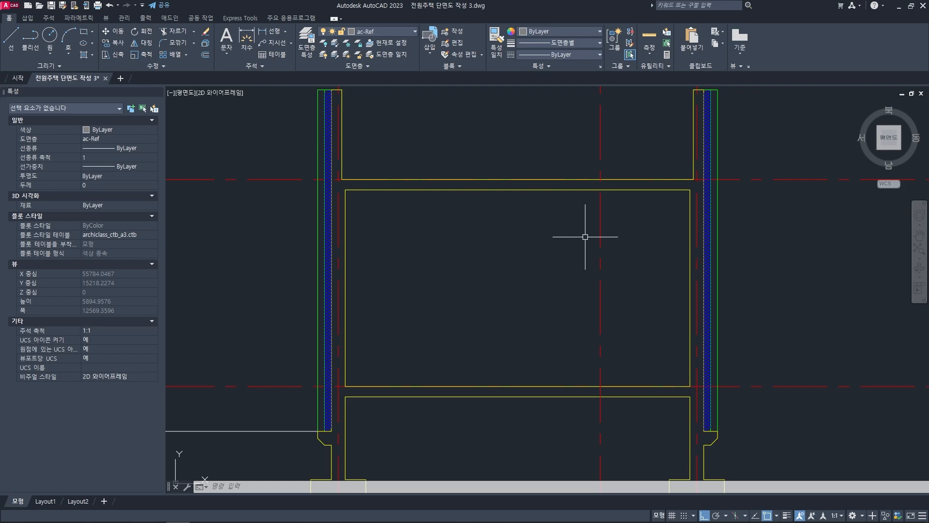
{"action": "middle_click_drag", "start_coordinate": [578, 236], "coordinate": [580, 238]}
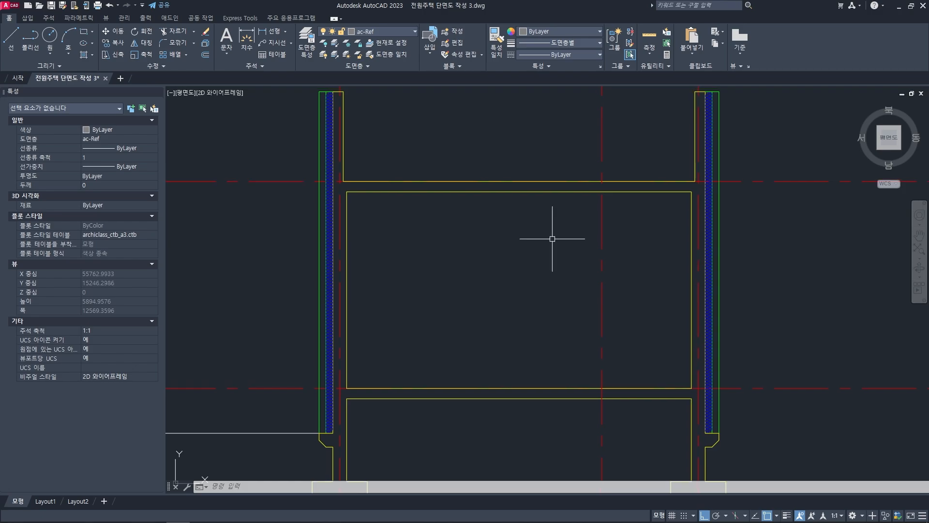
{"action": "middle_click_drag", "start_coordinate": [478, 254], "coordinate": [479, 254]}
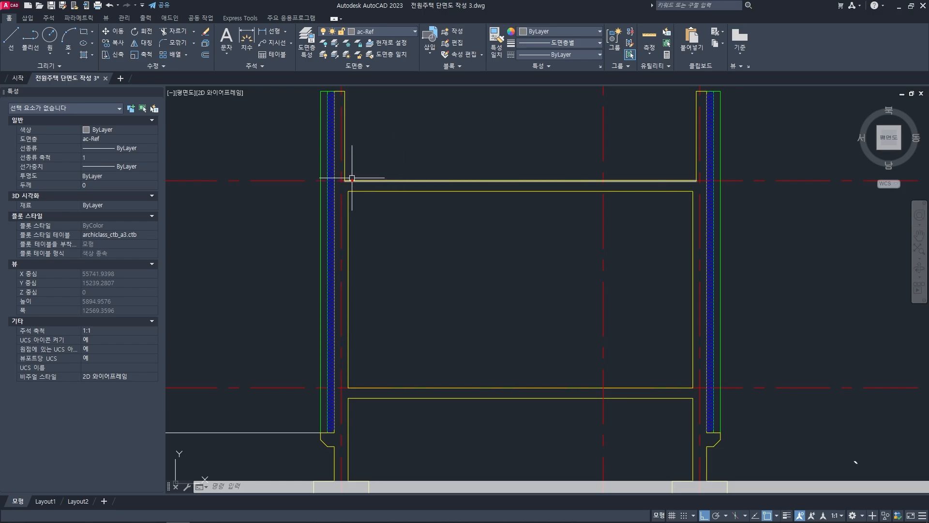
{"action": "mouse_move", "coordinate": [352, 179]}
{"action": "left_mouse_down"}
{"action": "mouse_move", "coordinate": [665, 170]}
{"action": "mouse_move", "coordinate": [484, 172]}
{"action": "left_mouse_up"}
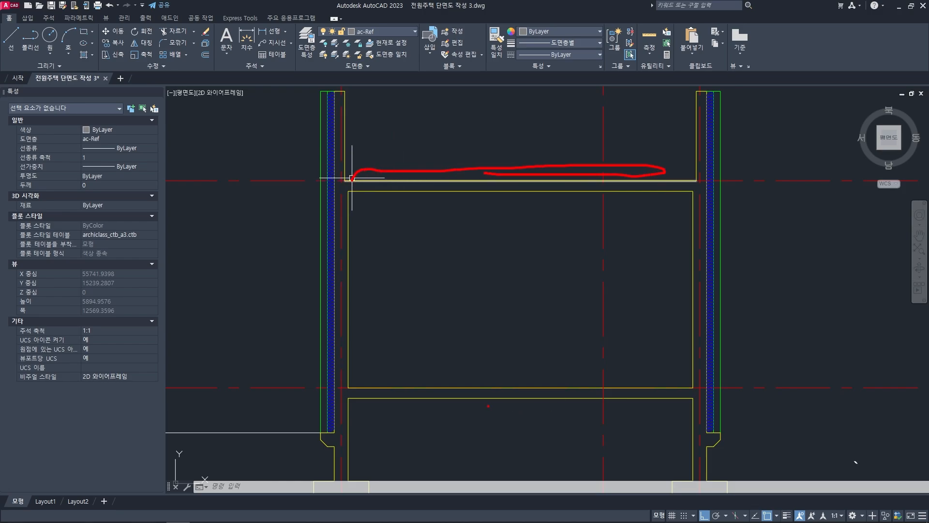
{"action": "mouse_move", "coordinate": [365, 406]}
{"action": "left_mouse_down"}
{"action": "mouse_move", "coordinate": [676, 416]}
{"action": "mouse_move", "coordinate": [521, 401]}
{"action": "left_mouse_up"}
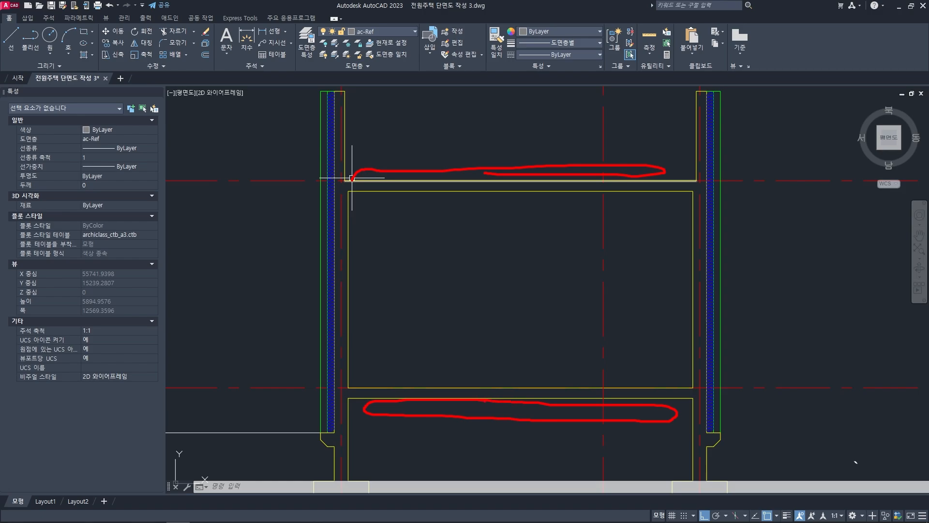
{"action": "scroll", "coordinate": [563, 257], "scroll_direction": "down", "scroll_amount": 2}
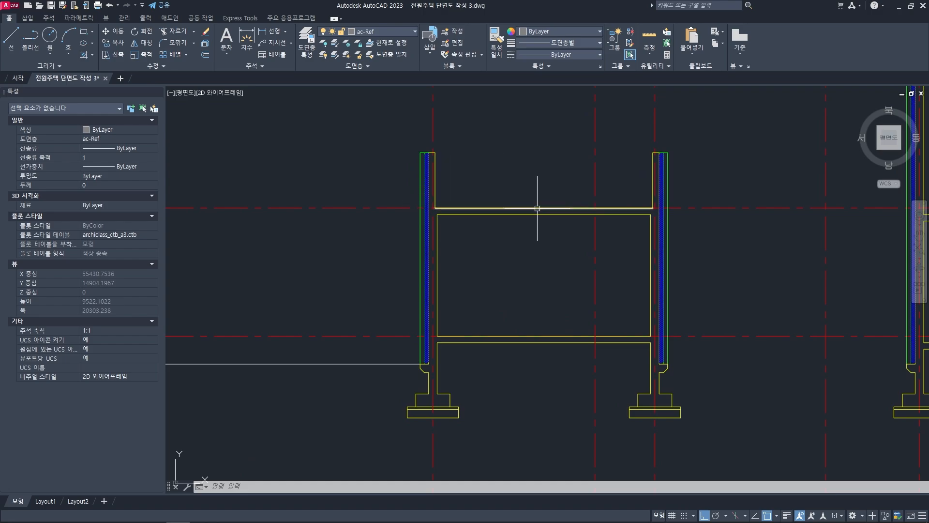
{"action": "middle_click_drag", "start_coordinate": [526, 210], "coordinate": [566, 205]}
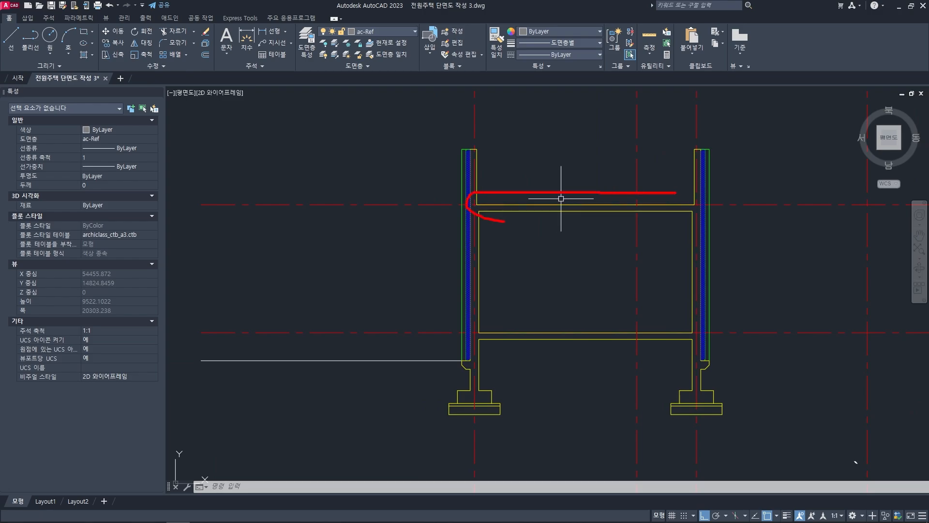
{"action": "left_click_drag", "start_coordinate": [505, 221], "coordinate": [682, 216]}
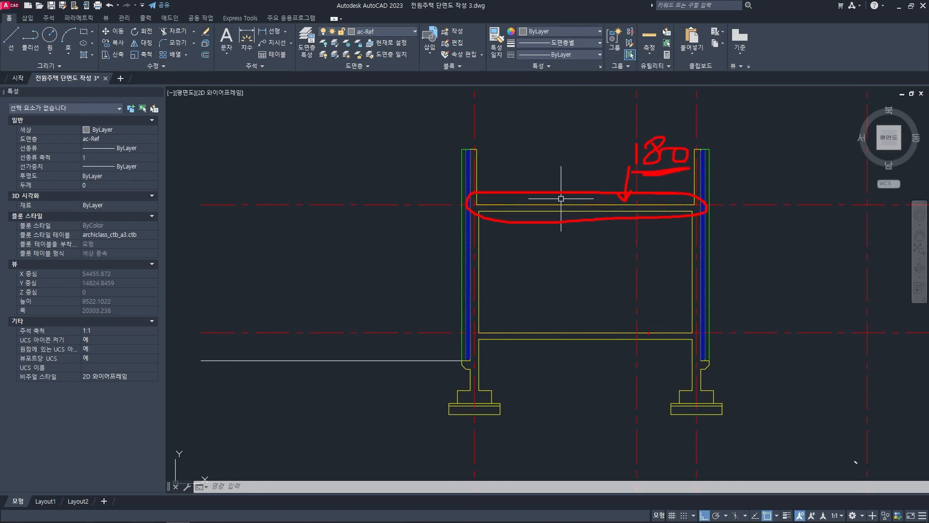
{"action": "mouse_move", "coordinate": [517, 339]}
{"action": "left_mouse_down"}
{"action": "mouse_move", "coordinate": [569, 355]}
{"action": "mouse_move", "coordinate": [707, 350]}
{"action": "left_mouse_up"}
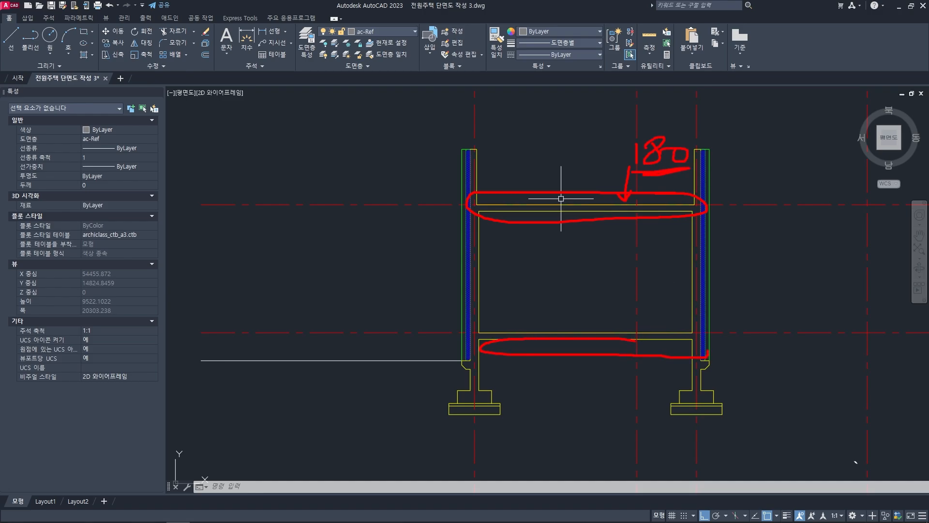
{"action": "key", "text": "Escape"}
- Check the layer notes for the ground-floor slab build-up in the completed reference cross-section
{"action": "scroll", "coordinate": [561, 322], "scroll_direction": "down", "scroll_amount": 4}
{"action": "middle_click_drag", "start_coordinate": [363, 329], "coordinate": [732, 277]}
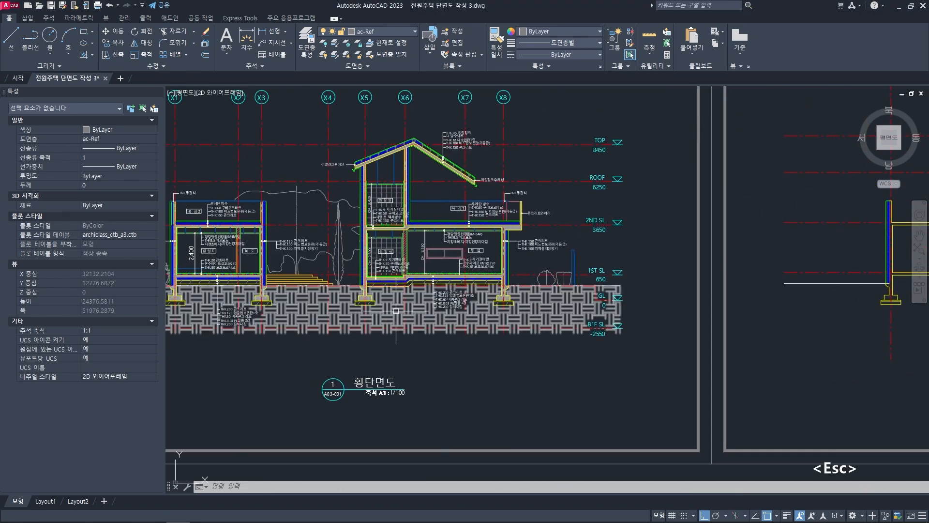
{"action": "scroll", "coordinate": [472, 297], "scroll_direction": "up", "scroll_amount": 6}
{"action": "scroll", "coordinate": [481, 297], "scroll_direction": "up", "scroll_amount": 2}
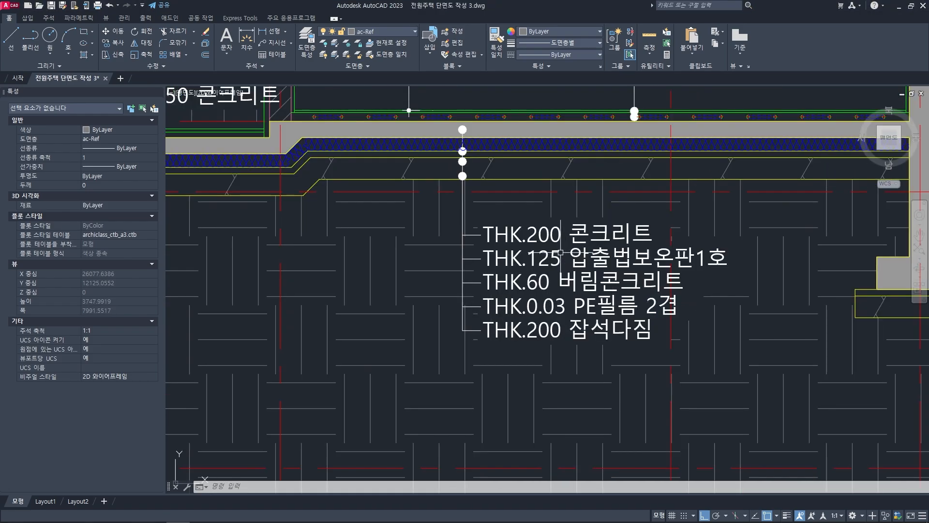
- Offset the top line of the left building's roof slab 180 mm upward for the insulation layer
{"action": "scroll", "coordinate": [517, 260], "scroll_direction": "down", "scroll_amount": 3}
{"action": "scroll", "coordinate": [493, 220], "scroll_direction": "up", "scroll_amount": 5}
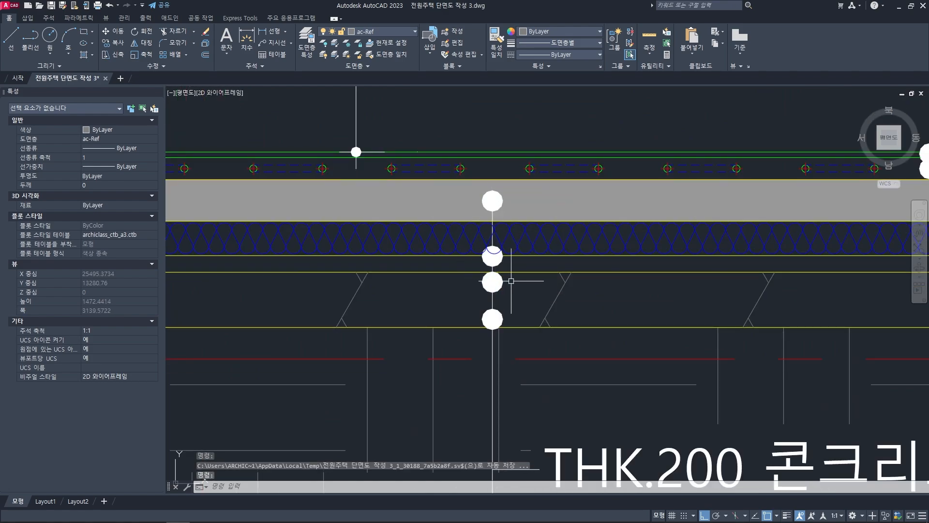
{"action": "scroll", "coordinate": [506, 271], "scroll_direction": "down", "scroll_amount": 12}
{"action": "middle_click_drag", "start_coordinate": [795, 246], "coordinate": [573, 185]}
{"action": "scroll", "coordinate": [646, 235], "scroll_direction": "up", "scroll_amount": 6}
{"action": "type", "text": "o"}
{"action": "key", "text": "space"}
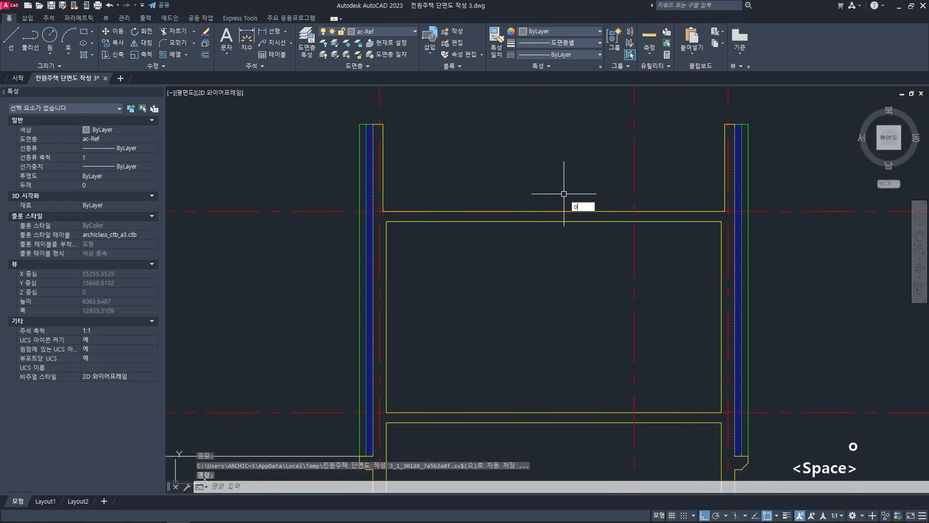
{"action": "type", "text": "19"}
{"action": "key", "text": "BackSpace"}
{"action": "type", "text": "80"}
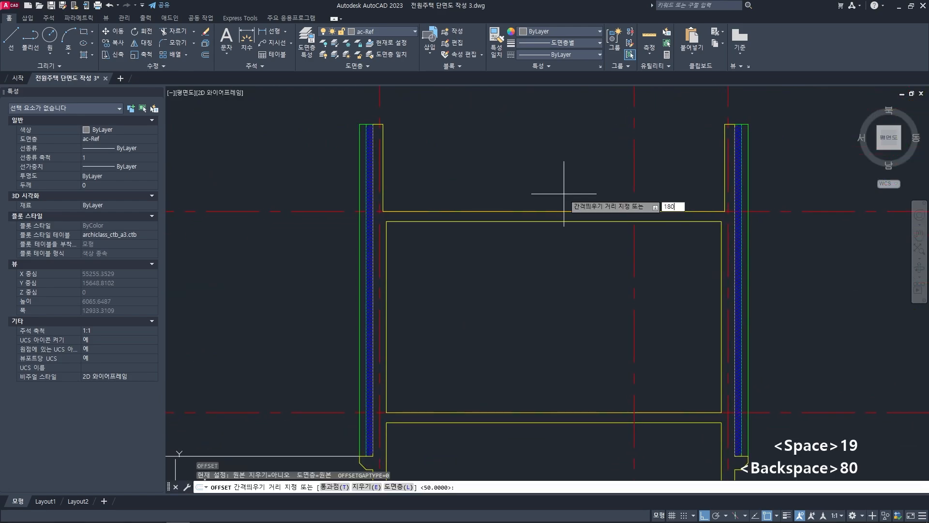
{"action": "key", "text": "space"}
{"action": "left_click", "coordinate": [562, 212]}
{"action": "left_click", "coordinate": [561, 180]}
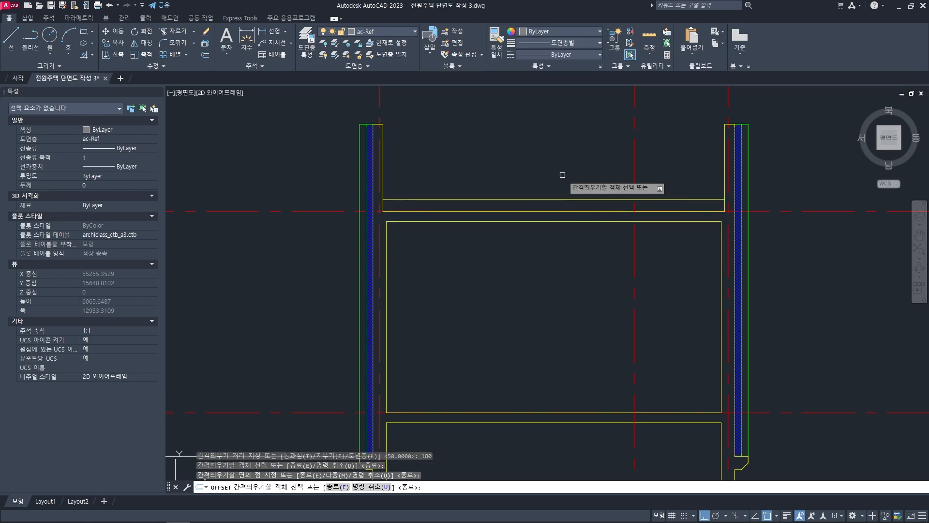
{"action": "key", "text": "space"}
- Offset the underside line of the left building's ground-floor slab 125 mm downward for the insulation
{"action": "middle_click_drag", "start_coordinate": [564, 386], "coordinate": [604, 277]}
{"action": "key", "text": "space"}
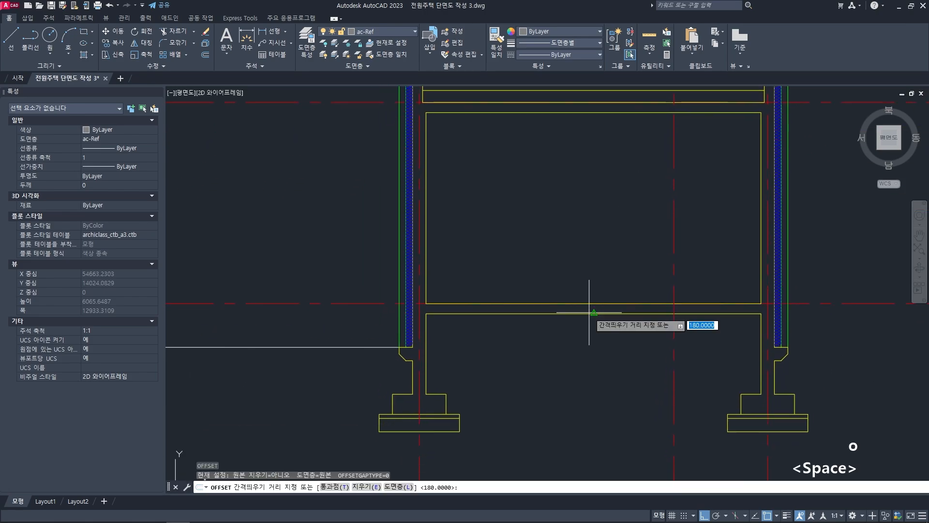
{"action": "type", "text": "125"}
{"action": "key", "text": "space"}
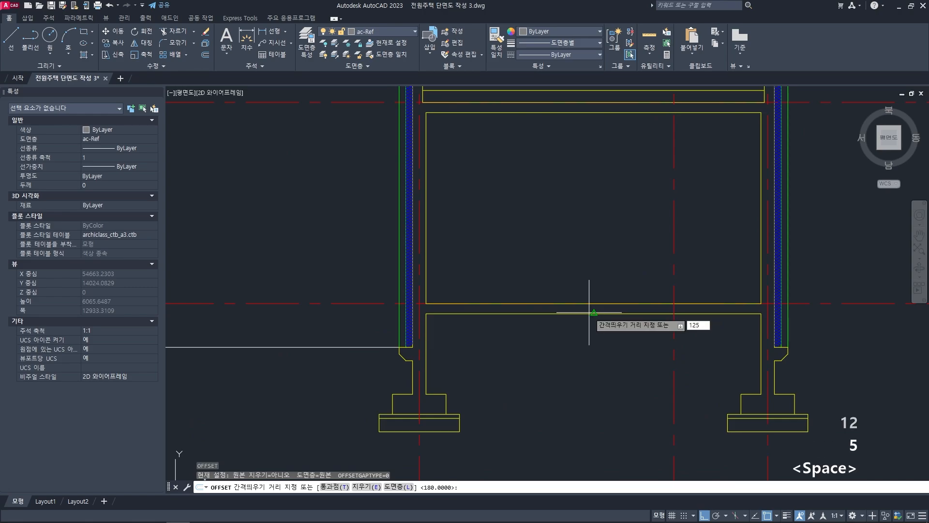
{"action": "left_click", "coordinate": [589, 314]}
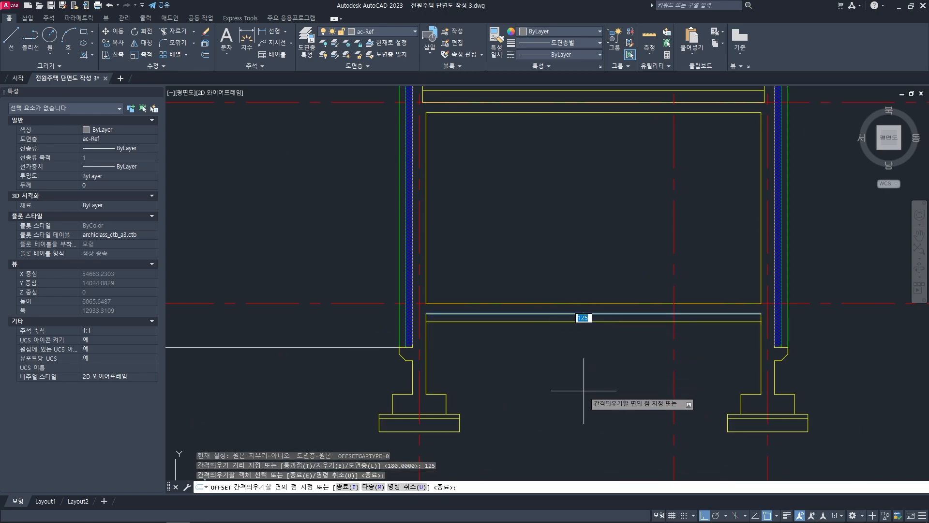
{"action": "key", "text": "Escape"}
{"action": "key", "text": "Escape"}
{"action": "mouse_move", "coordinate": [583, 385]}
{"action": "middle_mouse_down"}
{"action": "mouse_move", "coordinate": [601, 392]}
{"action": "mouse_move", "coordinate": [600, 418]}
{"action": "middle_mouse_up"}
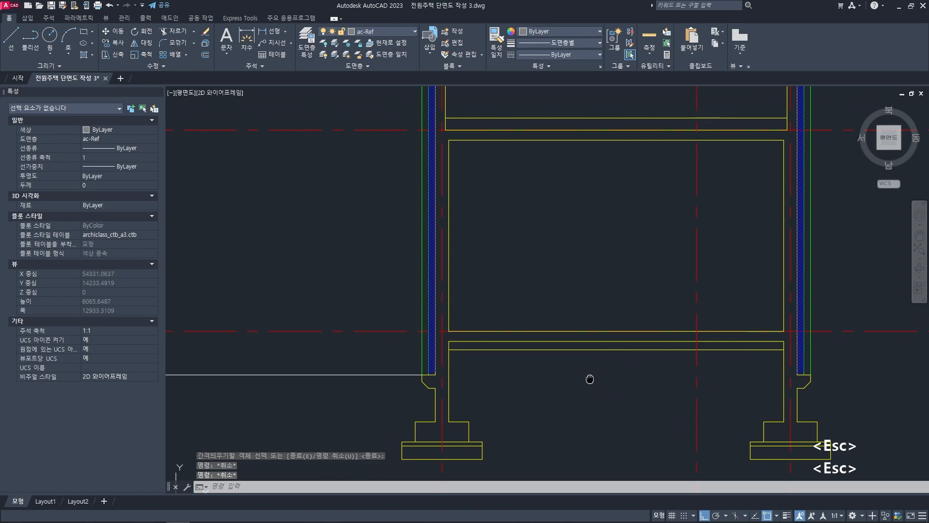
- Move the insulation boundary lines above the roof slab and below the ground-floor slab to the ac-floor-fin layer
{"action": "left_click", "coordinate": [571, 361]}
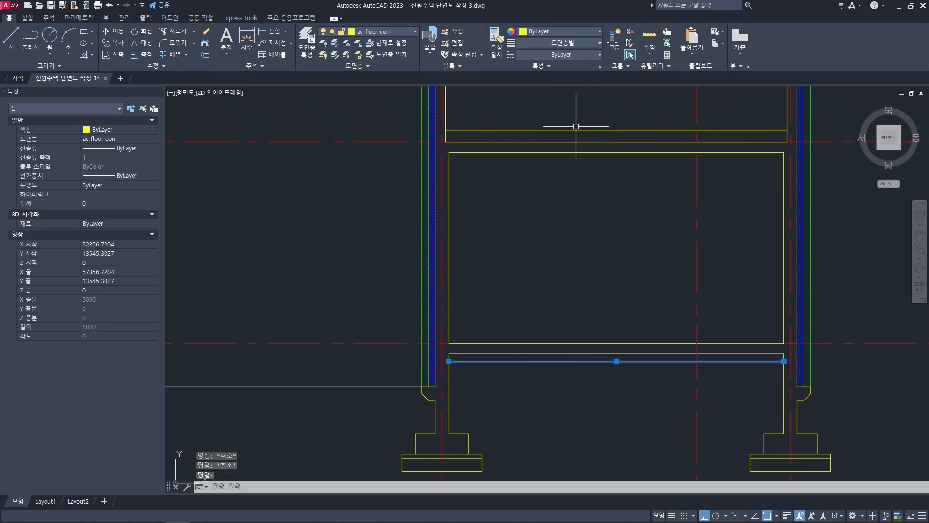
{"action": "left_click", "coordinate": [551, 127]}
{"action": "middle_click_drag", "start_coordinate": [540, 116], "coordinate": [546, 138]}
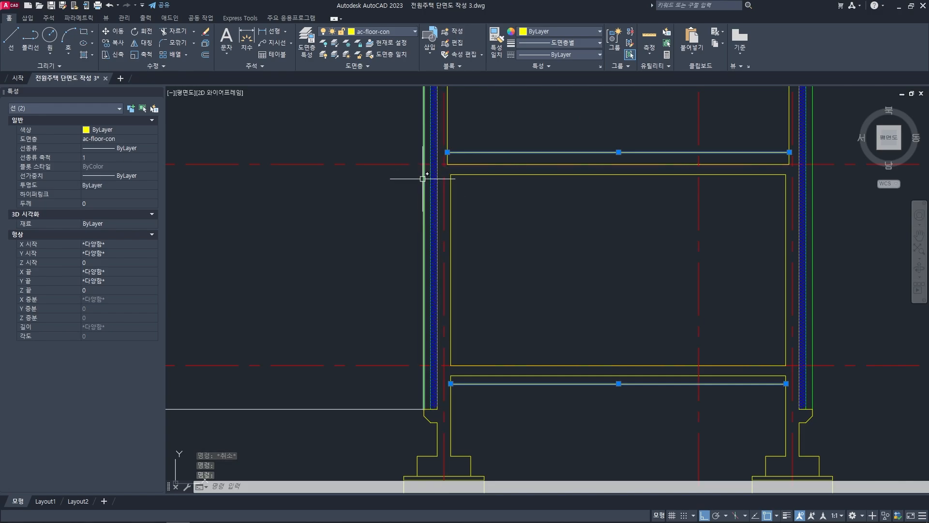
{"action": "left_click", "coordinate": [393, 31]}
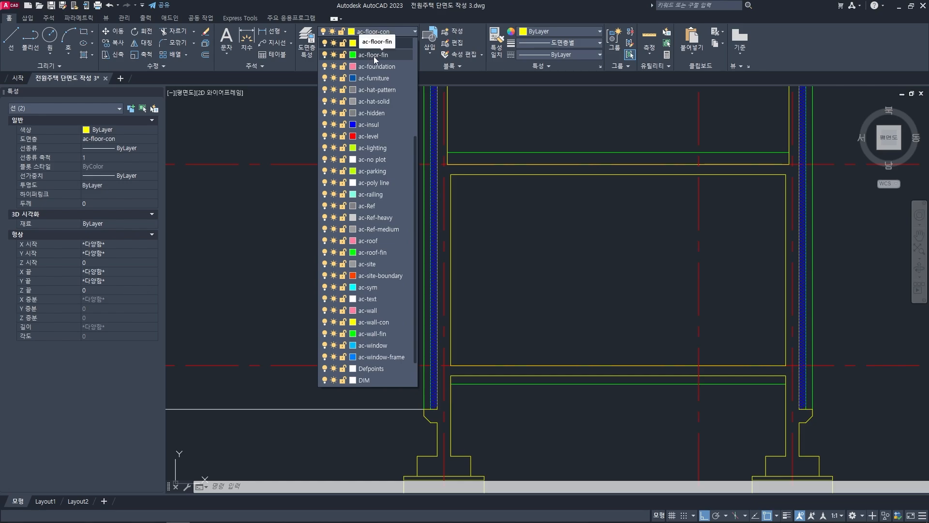
{"action": "left_click", "coordinate": [373, 55]}
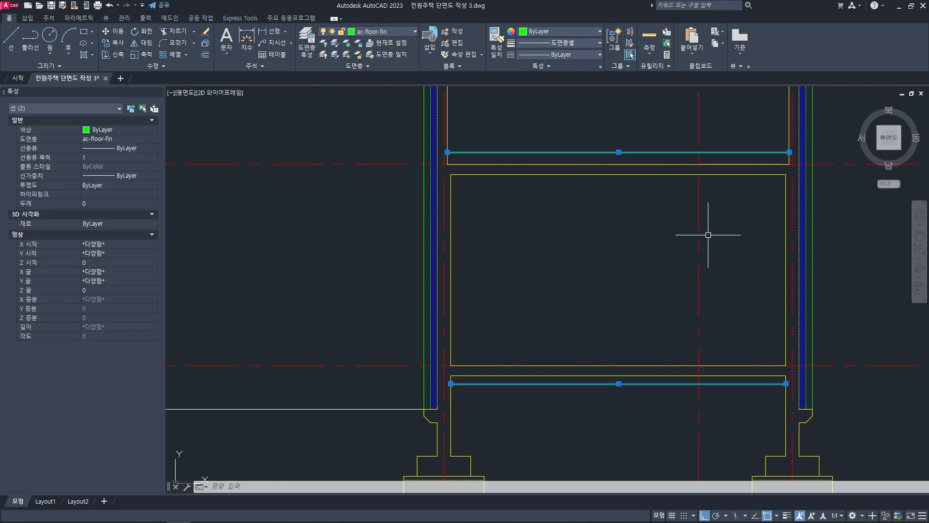
{"action": "key", "text": "Escape"}
{"action": "key", "text": "Escape"}
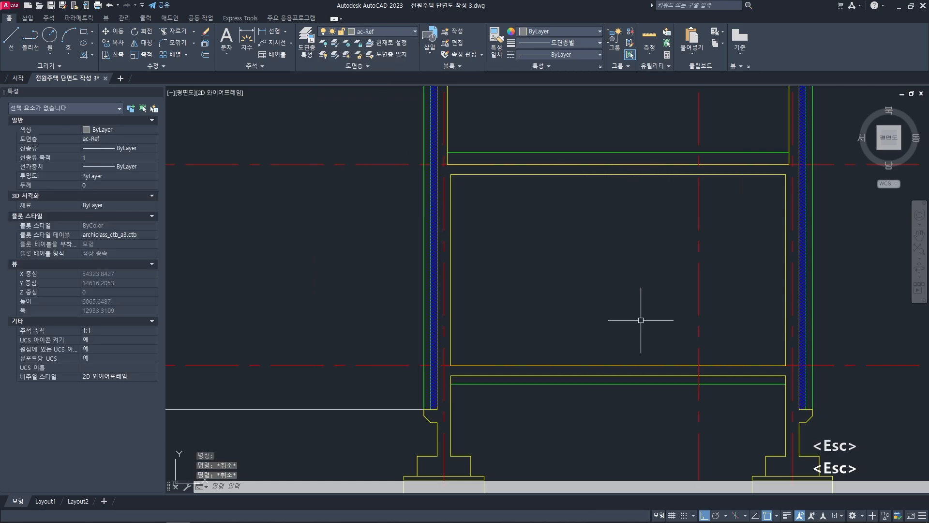
- Compare the left building's roof and ground-floor slabs with the 옥상2 roof build-up in the completed reference section
{"action": "middle_click_drag", "start_coordinate": [584, 404], "coordinate": [626, 356]}
{"action": "middle_click_drag", "start_coordinate": [623, 229], "coordinate": [575, 286]}
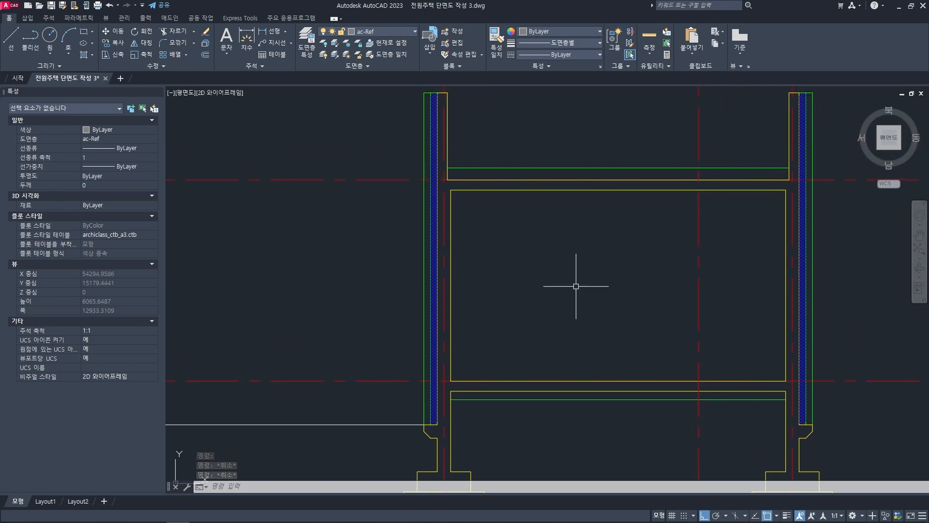
{"action": "middle_click_drag", "start_coordinate": [577, 186], "coordinate": [560, 224]}
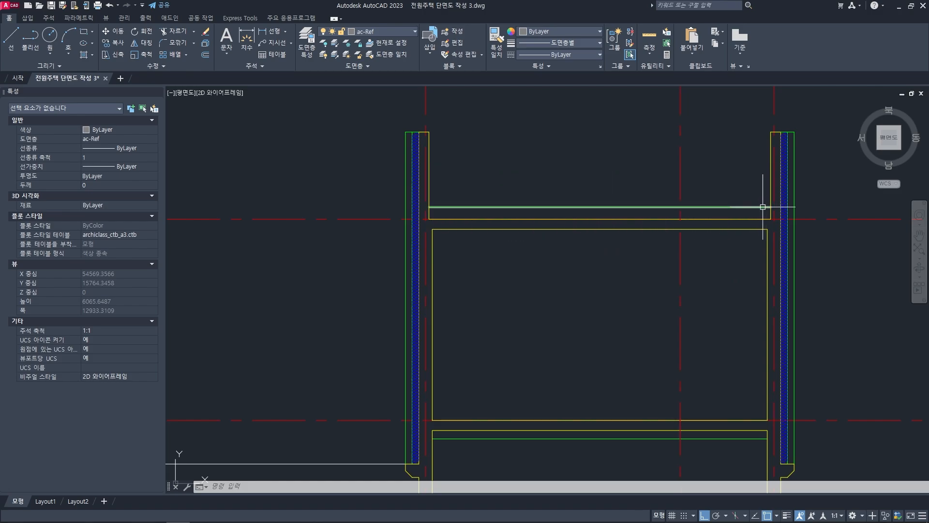
{"action": "scroll", "coordinate": [579, 262], "scroll_direction": "down", "scroll_amount": 6}
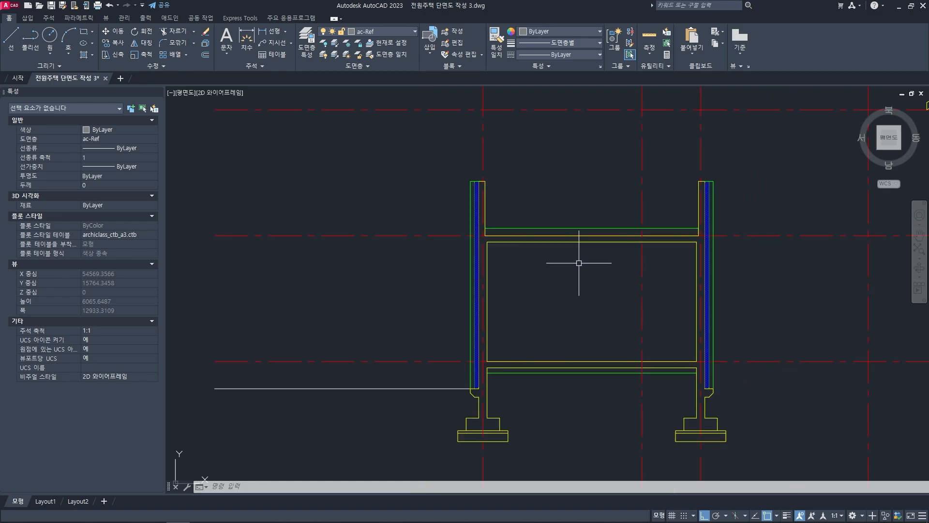
{"action": "middle_click_drag", "start_coordinate": [453, 288], "coordinate": [632, 264]}
{"action": "middle_click_drag", "start_coordinate": [441, 277], "coordinate": [661, 302]}
{"action": "scroll", "coordinate": [466, 266], "scroll_direction": "up", "scroll_amount": 3}
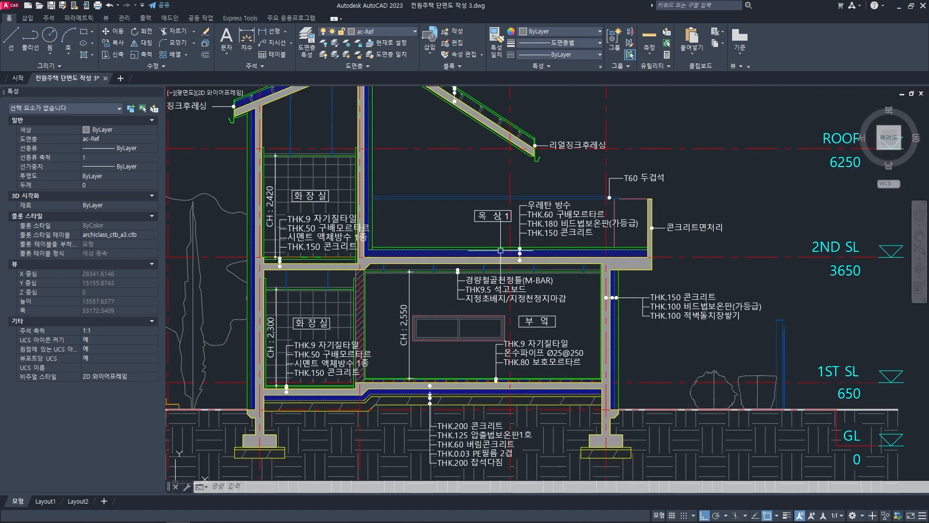
{"action": "middle_click_drag", "start_coordinate": [466, 266], "coordinate": [508, 275]}
{"action": "mouse_move", "coordinate": [203, 227]}
{"action": "middle_mouse_down"}
{"action": "mouse_move", "coordinate": [450, 222]}
{"action": "mouse_move", "coordinate": [445, 242]}
{"action": "middle_mouse_up"}
{"action": "scroll", "coordinate": [450, 222], "scroll_direction": "up", "scroll_amount": 2}
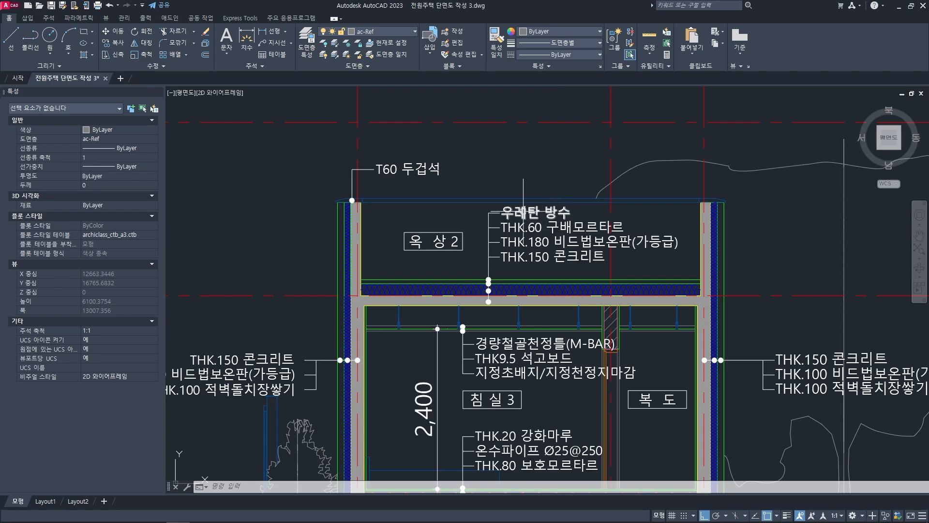
{"action": "middle_click_drag", "start_coordinate": [486, 255], "coordinate": [534, 239]}
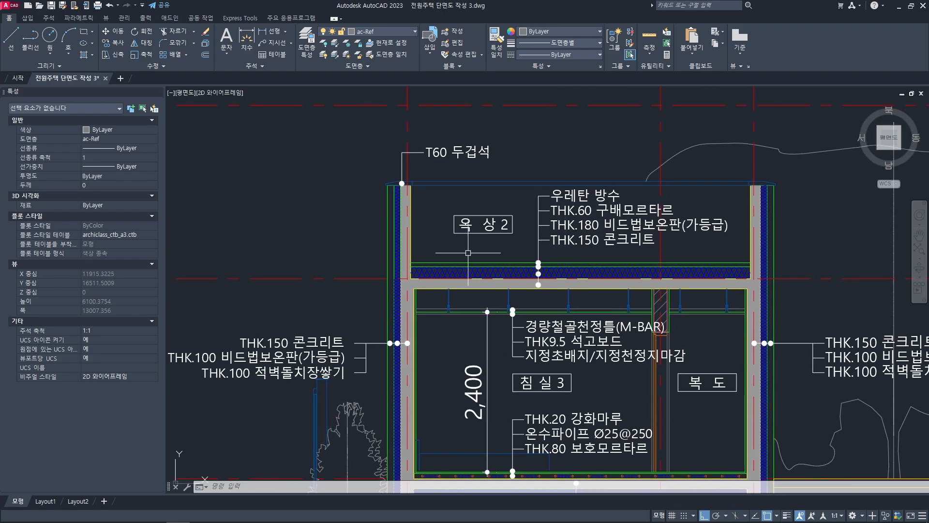
- Measure the thickness of the finish layer above the roof insulation at the left parapet of the reference section
{"action": "scroll", "coordinate": [432, 266], "scroll_direction": "up", "scroll_amount": 4}
{"action": "middle_click_drag", "start_coordinate": [431, 266], "coordinate": [426, 259]}
{"action": "type", "text": "d"}
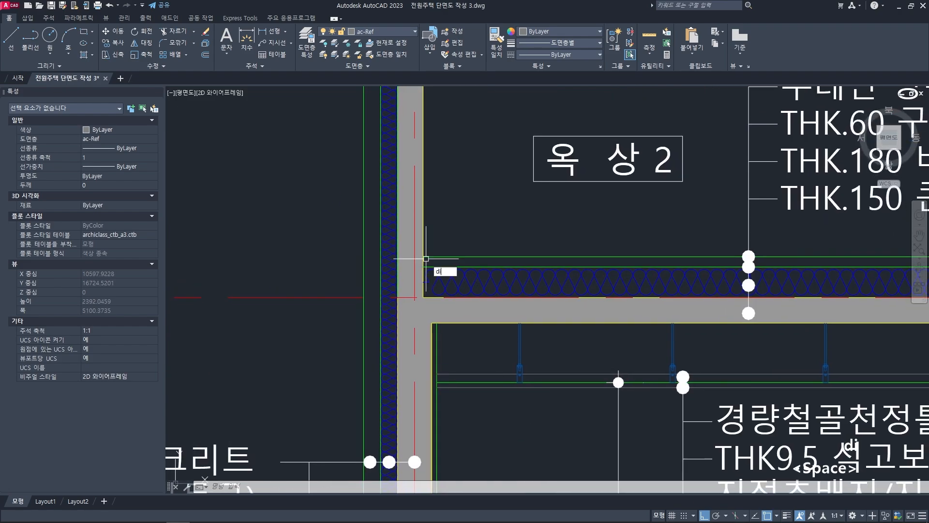
{"action": "type", "text": "i"}
{"action": "key", "text": "space"}
{"action": "left_click", "coordinate": [424, 266]}
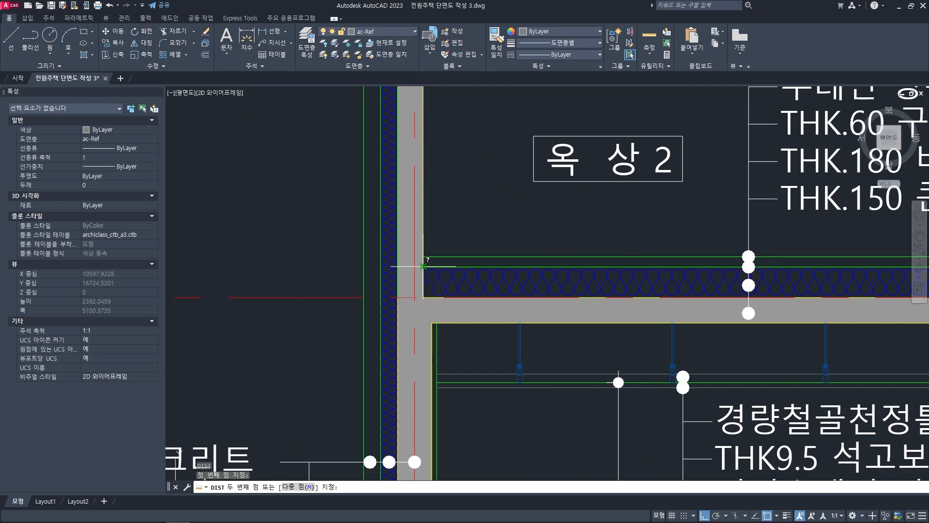
{"action": "scroll", "coordinate": [424, 265], "scroll_direction": "up", "scroll_amount": 4}
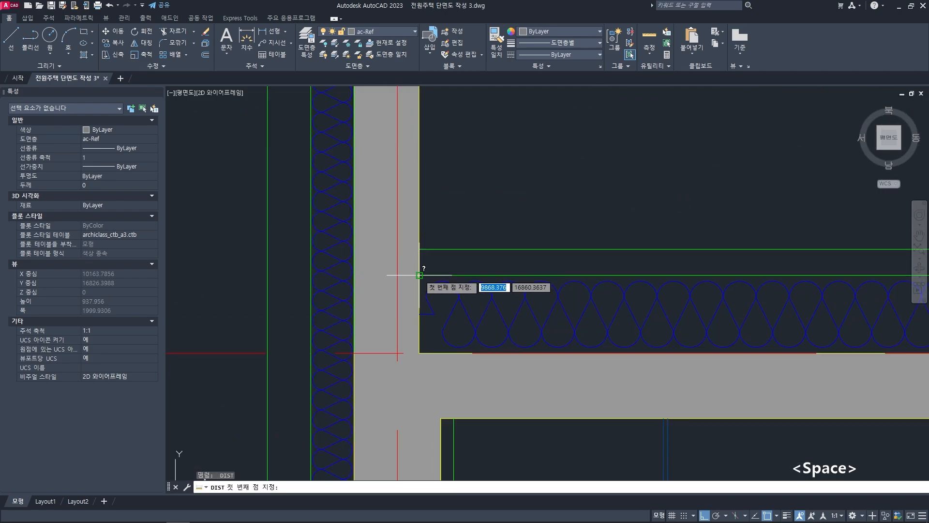
{"action": "left_click", "coordinate": [424, 250]}
{"action": "scroll", "coordinate": [433, 252], "scroll_direction": "down", "scroll_amount": 4}
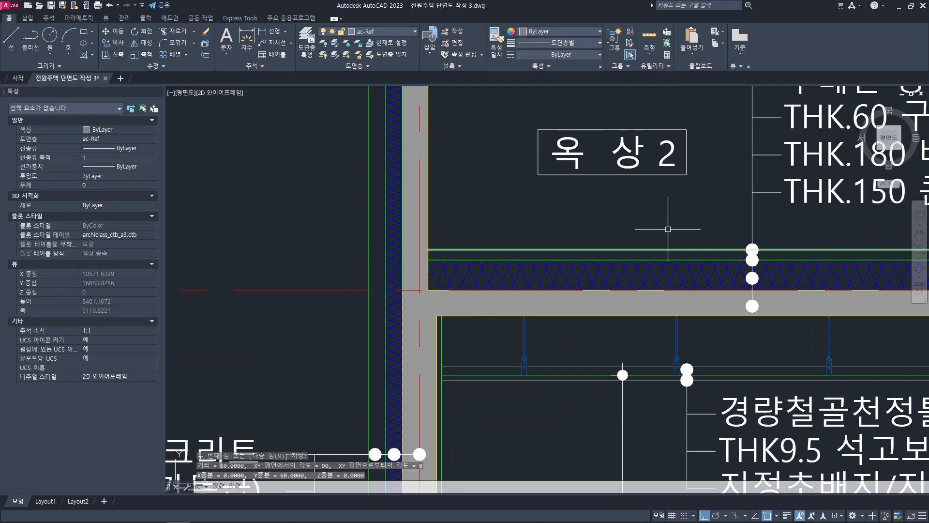
- Check the 옥상2 layer notes against the mortar, insulation and concrete layers of the reference roof slab
{"action": "middle_click_drag", "start_coordinate": [752, 216], "coordinate": [461, 311]}
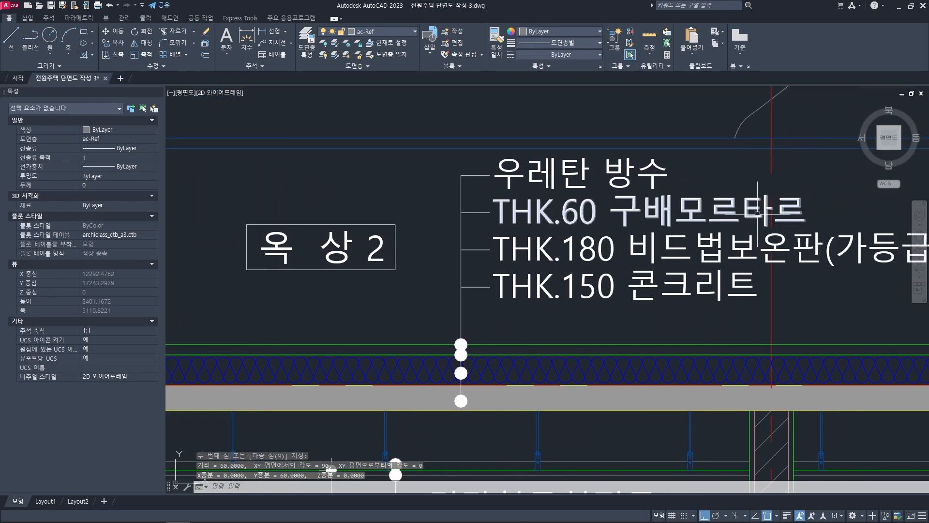
{"action": "scroll", "coordinate": [606, 222], "scroll_direction": "down", "scroll_amount": 2}
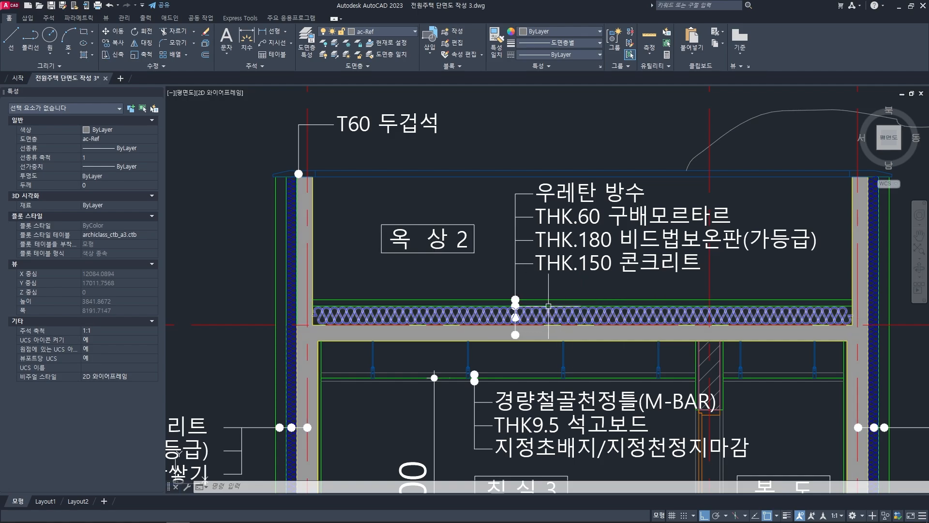
{"action": "middle_click_drag", "start_coordinate": [634, 214], "coordinate": [620, 213]}
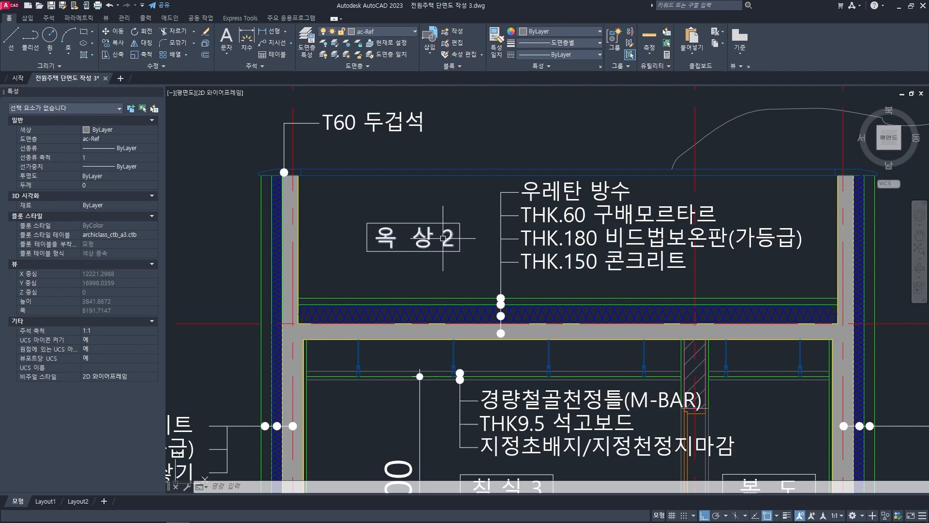
{"action": "mouse_move", "coordinate": [443, 237]}
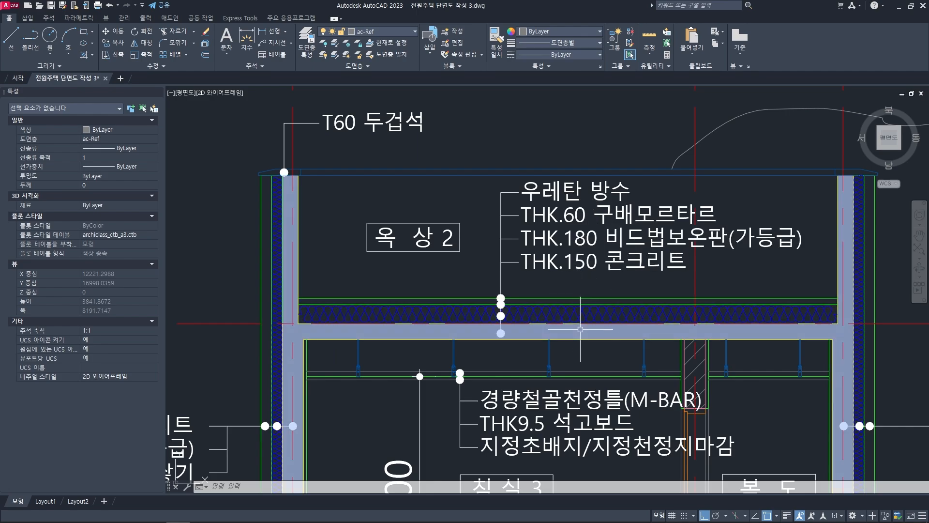
{"action": "scroll", "coordinate": [579, 333], "scroll_direction": "up", "scroll_amount": 2}
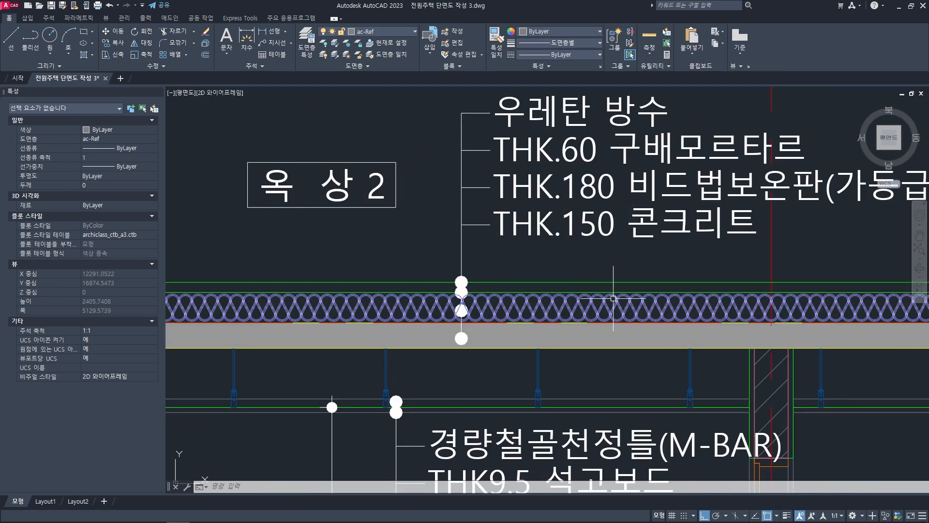
{"action": "mouse_move", "coordinate": [606, 290]}
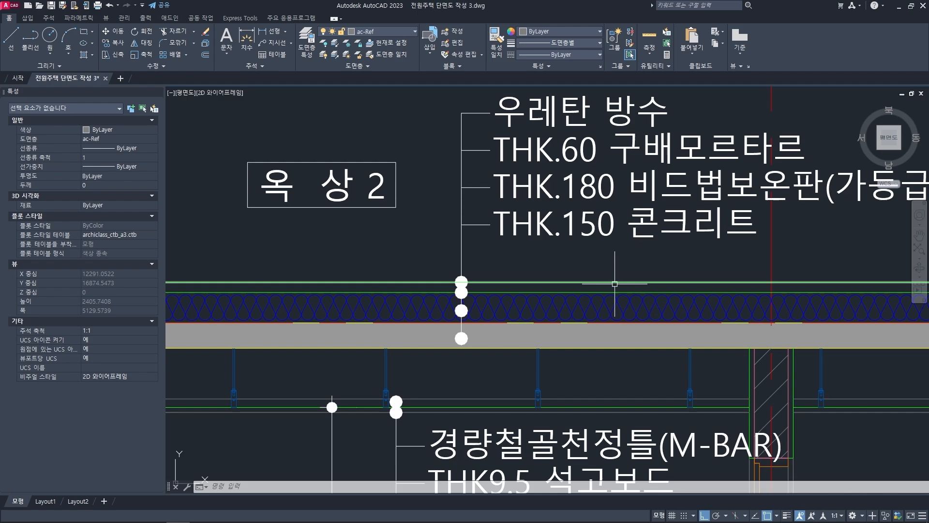
- Offset the green line above the left building's roof slab 60 mm upward for the sloped mortar layer
{"action": "scroll", "coordinate": [605, 283], "scroll_direction": "down", "scroll_amount": 8}
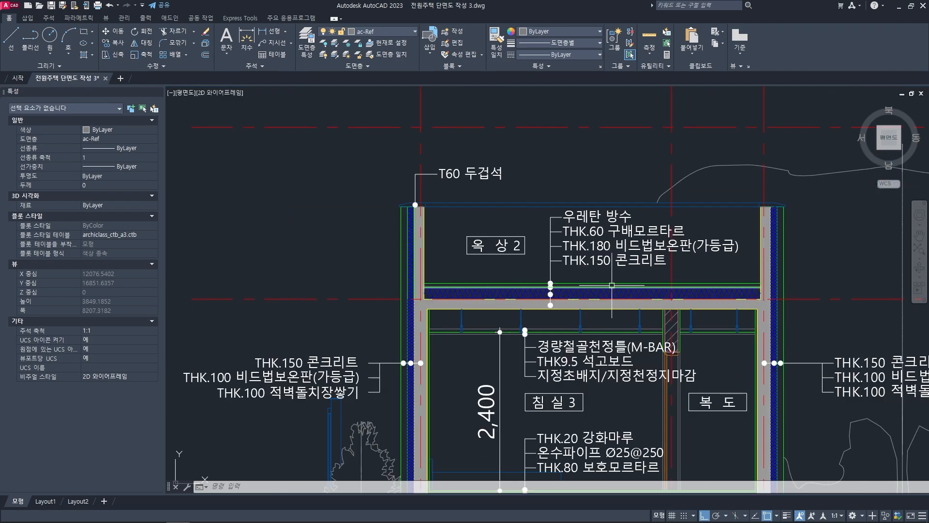
{"action": "scroll", "coordinate": [543, 276], "scroll_direction": "up", "scroll_amount": 10}
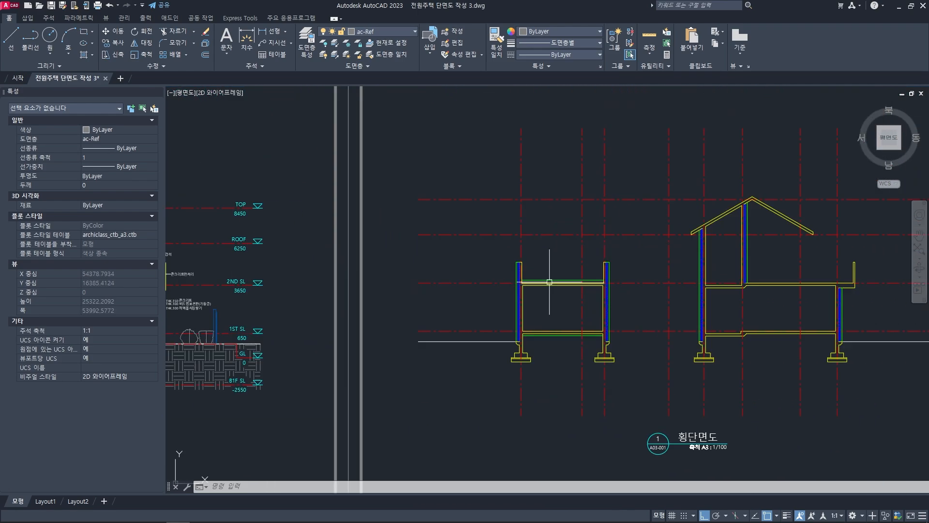
{"action": "type", "text": "o"}
{"action": "key", "text": "space"}
{"action": "type", "text": "60"}
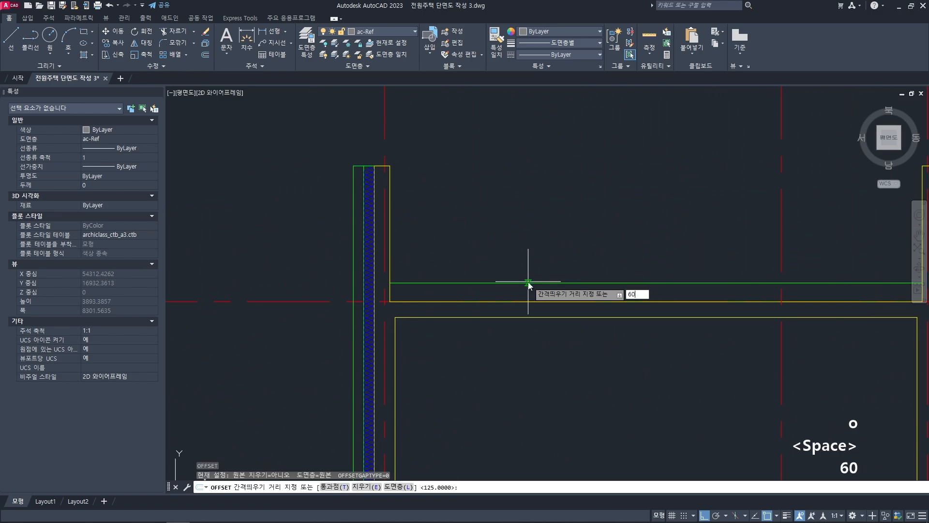
{"action": "key", "text": "space"}
{"action": "left_click", "coordinate": [535, 282]}
{"action": "left_click", "coordinate": [536, 261]}
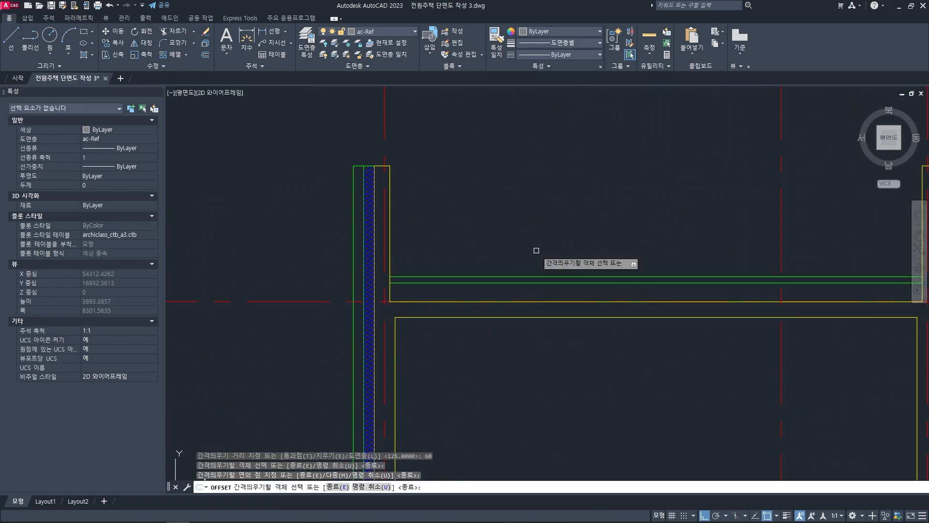
{"action": "middle_click_drag", "start_coordinate": [558, 269], "coordinate": [483, 257]}
{"action": "key", "text": "Escape"}
{"action": "key", "text": "Escape"}
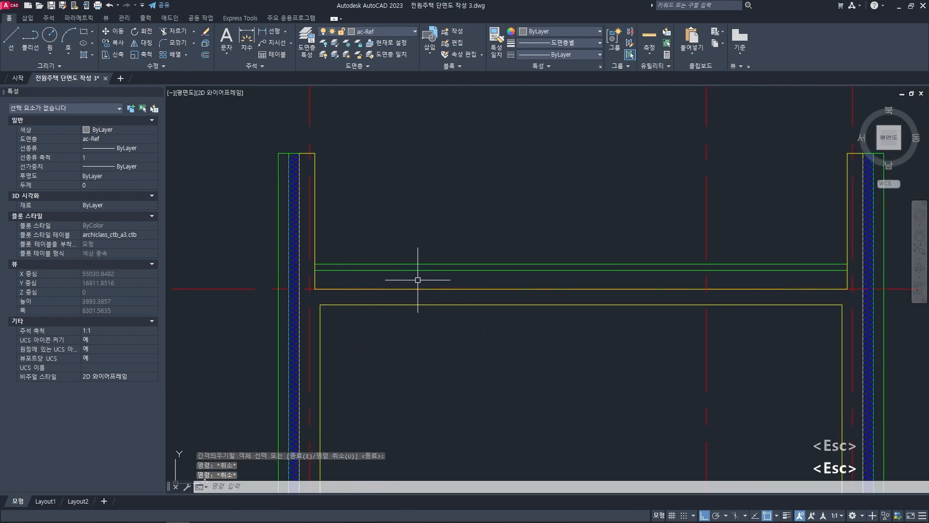
- Offset the lower green line above the left building's roof slab 90 mm downward to form the insulation centerline
{"action": "type", "text": "o"}
{"action": "key", "text": "space"}
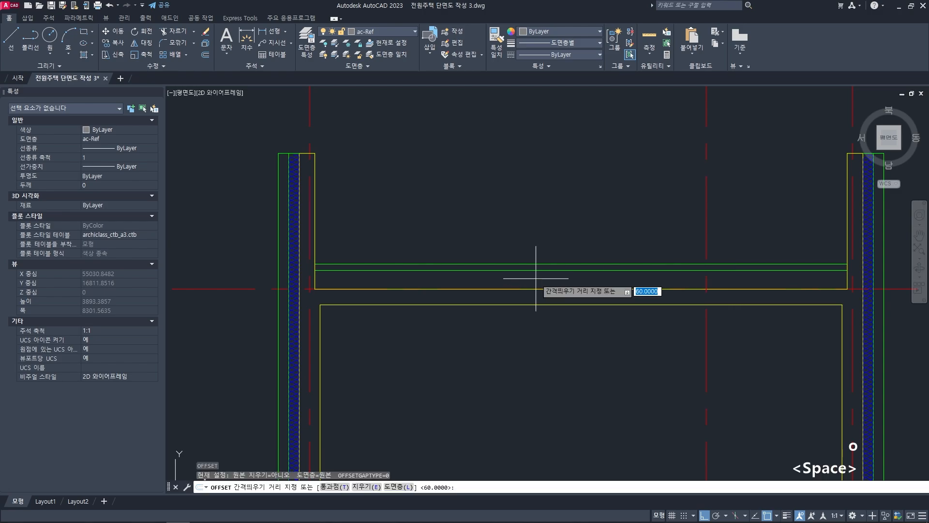
{"action": "type", "text": "90"}
{"action": "key", "text": "space"}
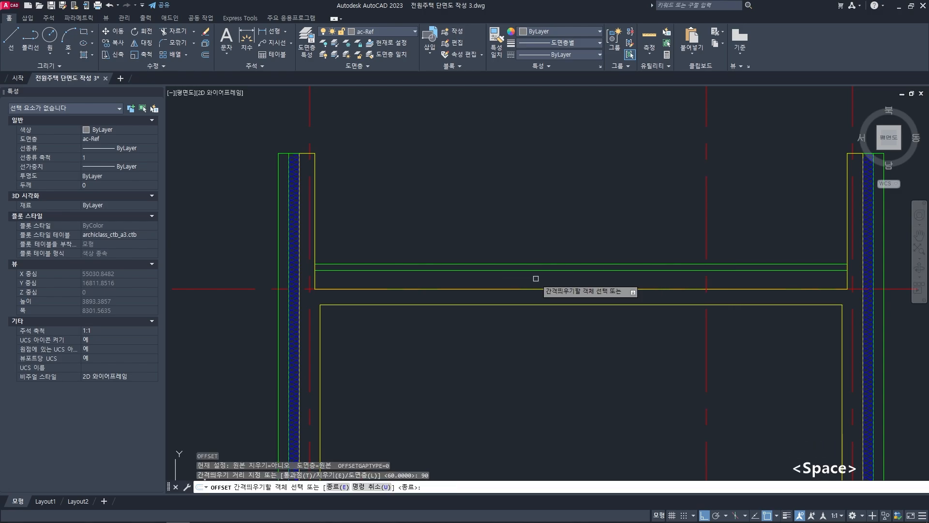
{"action": "left_click", "coordinate": [535, 269]}
{"action": "left_click", "coordinate": [540, 341]}
{"action": "key", "text": "space"}
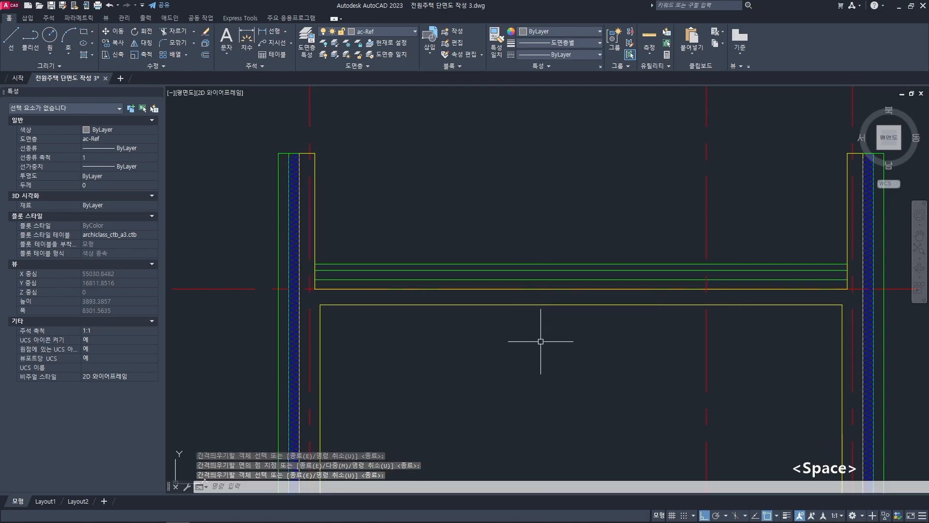
- Assign the new line within the left roof build-up to the ac-insul layer with a linetype scale of 0.3
{"action": "left_click", "coordinate": [538, 279]}
{"action": "left_click", "coordinate": [387, 32]}
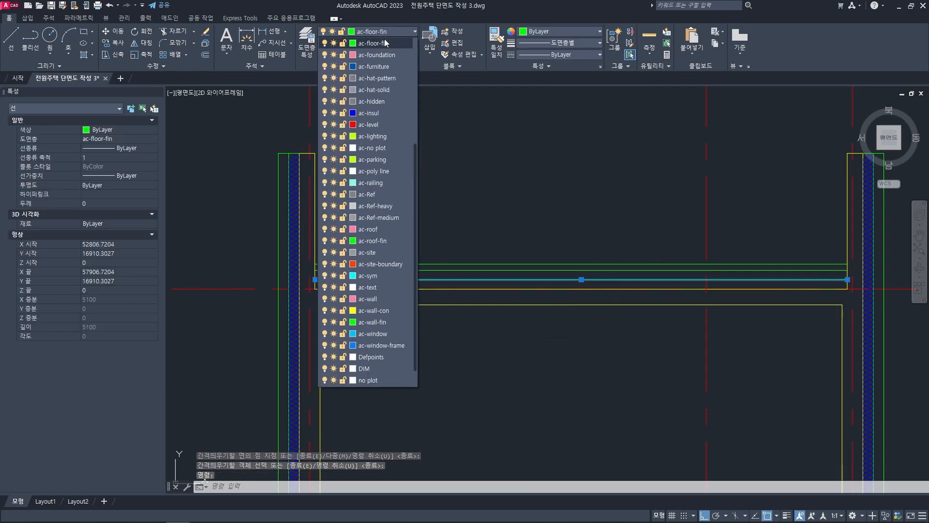
{"action": "left_click", "coordinate": [376, 118]}
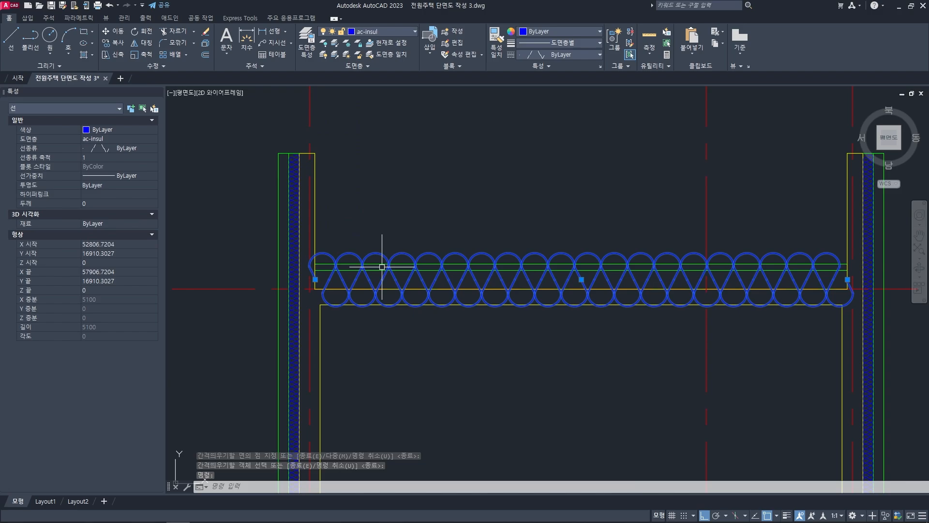
{"action": "left_click", "coordinate": [51, 156]}
{"action": "type", "text": "0.3"}
{"action": "key", "text": "Return"}
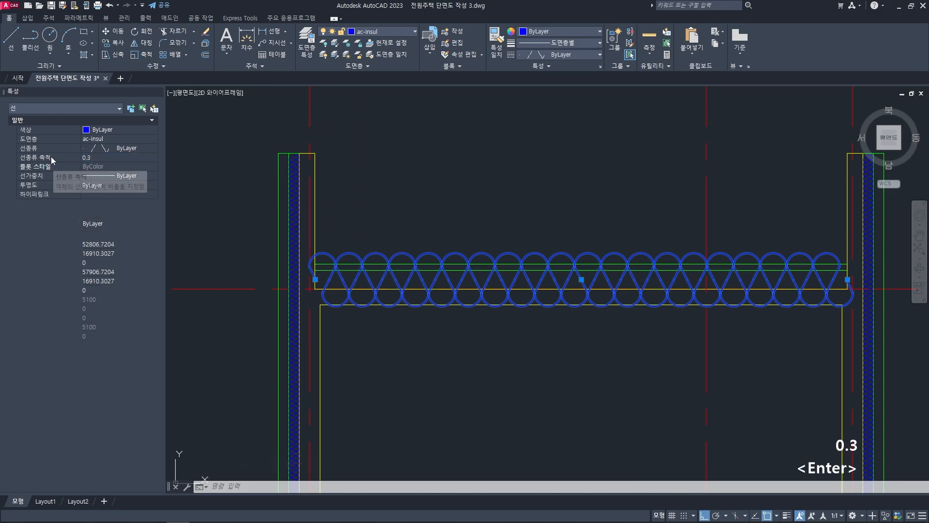
{"action": "key", "text": "Escape"}
{"action": "key", "text": "Escape"}
- Try a linetype scale of 0.2 on the left building's roof insulation line, and settle on 0.32
{"action": "scroll", "coordinate": [416, 218], "scroll_direction": "up", "scroll_amount": 6}
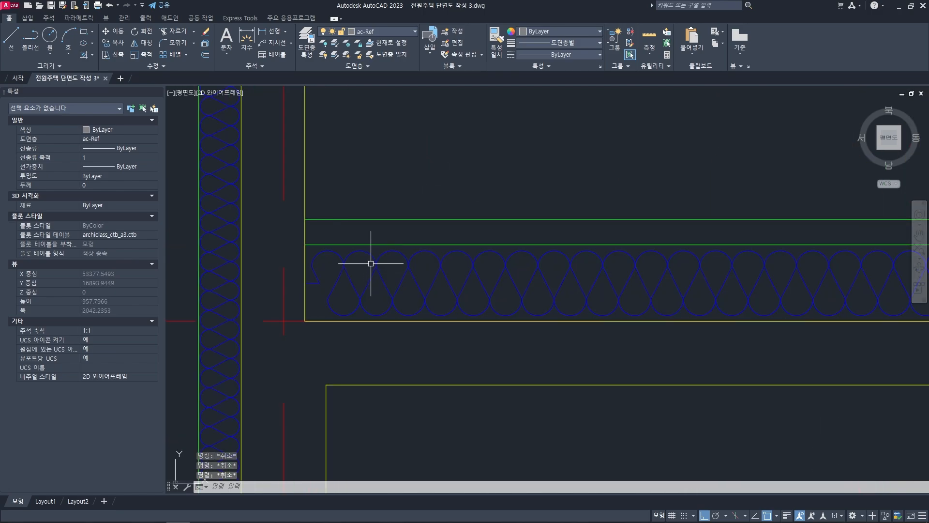
{"action": "left_click", "coordinate": [372, 263]}
{"action": "left_click", "coordinate": [101, 159]}
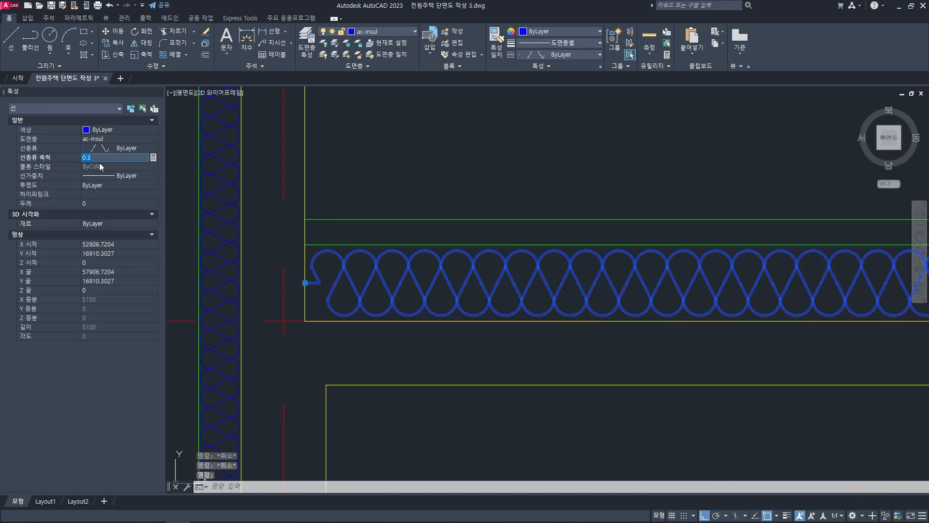
{"action": "type", "text": "0.2"}
{"action": "key", "text": "Return"}
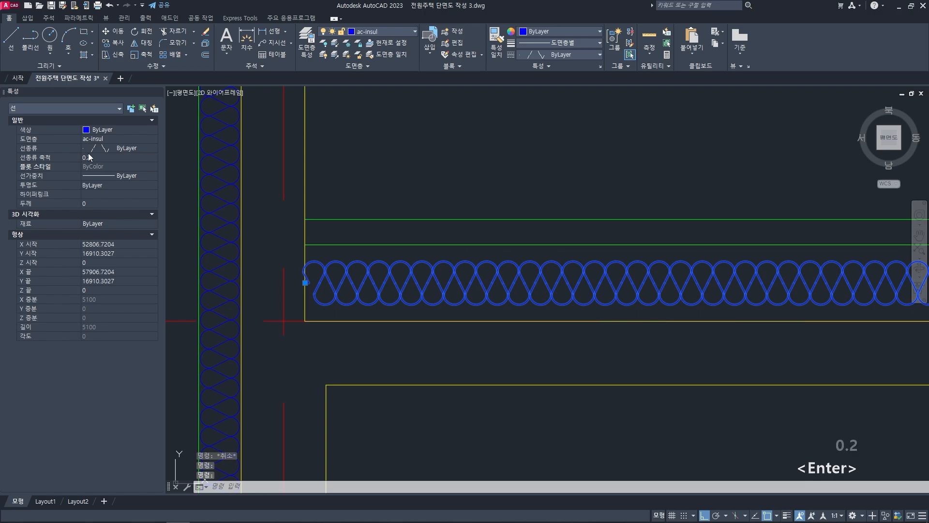
{"action": "left_click", "coordinate": [101, 157]}
{"action": "type", "text": "0.32"}
{"action": "key", "text": "Return"}
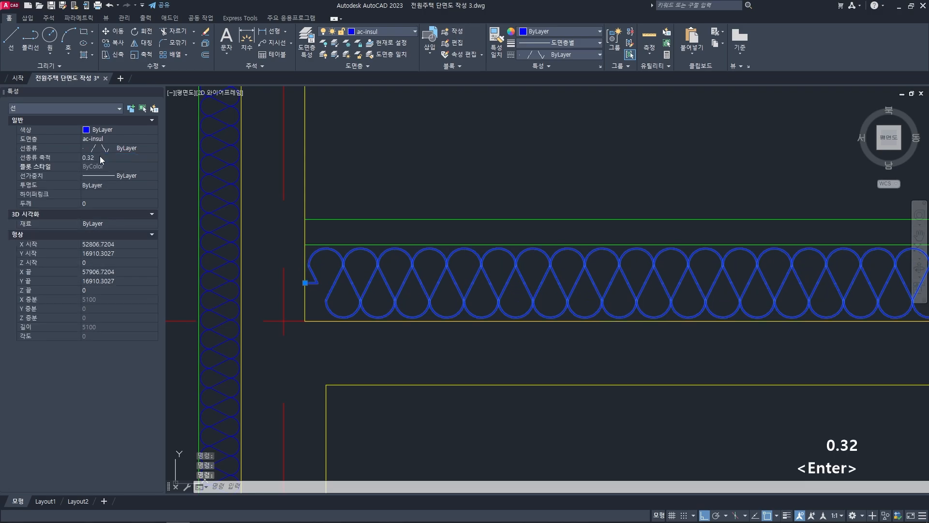
{"action": "key", "text": "Escape"}
{"action": "key", "text": "Escape"}
{"action": "key", "text": "Escape"}
- Check how the insulation pattern fits between the slab and finish line along the left building's roof
{"action": "scroll", "coordinate": [517, 195], "scroll_direction": "down", "scroll_amount": 2}
{"action": "middle_click_drag", "start_coordinate": [478, 213], "coordinate": [421, 226]}
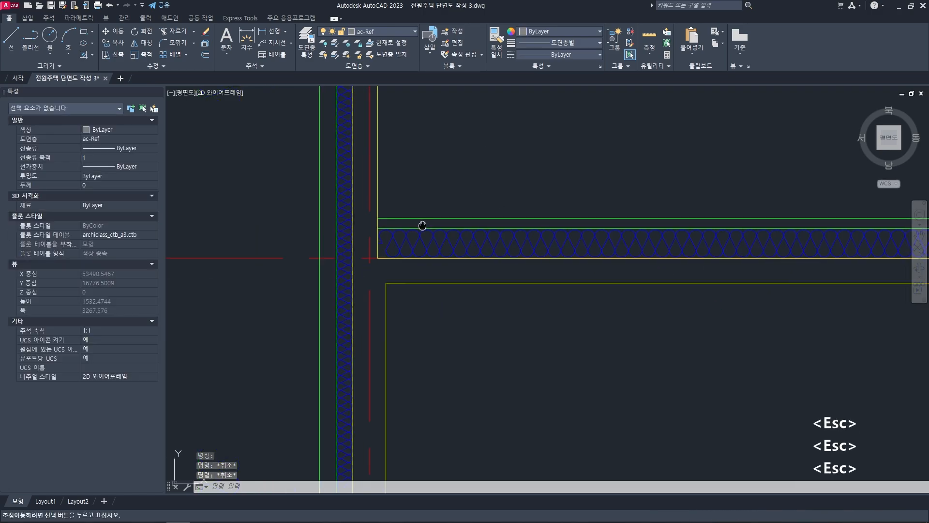
{"action": "mouse_move", "coordinate": [742, 251]}
{"action": "middle_mouse_down"}
{"action": "mouse_move", "coordinate": [366, 251]}
{"action": "mouse_move", "coordinate": [620, 255]}
{"action": "middle_mouse_up"}
{"action": "scroll", "coordinate": [615, 250], "scroll_direction": "down", "scroll_amount": 1}
{"action": "scroll", "coordinate": [620, 255], "scroll_direction": "up", "scroll_amount": 4}
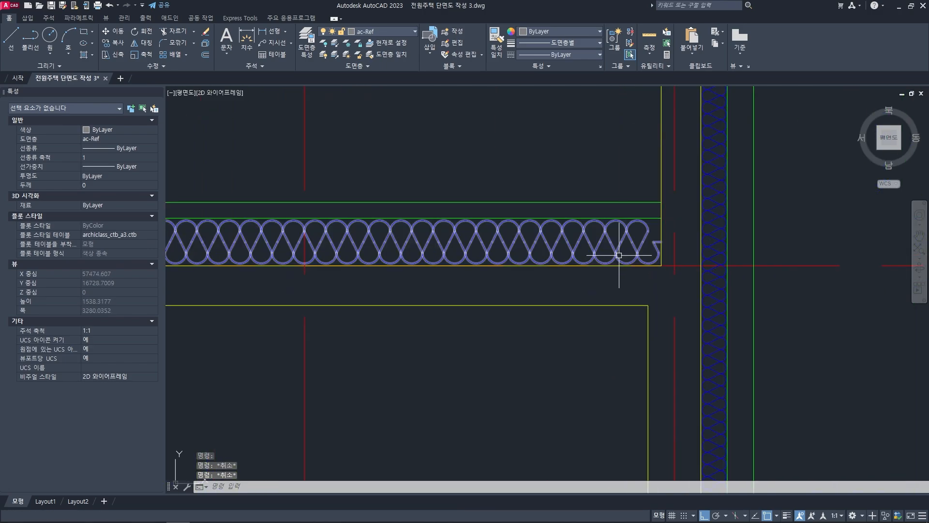
{"action": "scroll", "coordinate": [614, 271], "scroll_direction": "down", "scroll_amount": 5}
{"action": "middle_click_drag", "start_coordinate": [537, 307], "coordinate": [513, 296]}
{"action": "key", "text": "Escape"}
{"action": "key", "text": "Escape"}
{"action": "scroll", "coordinate": [570, 263], "scroll_direction": "down", "scroll_amount": 2}
{"action": "scroll", "coordinate": [466, 283], "scroll_direction": "up", "scroll_amount": 1}
{"action": "scroll", "coordinate": [454, 273], "scroll_direction": "up", "scroll_amount": 2}
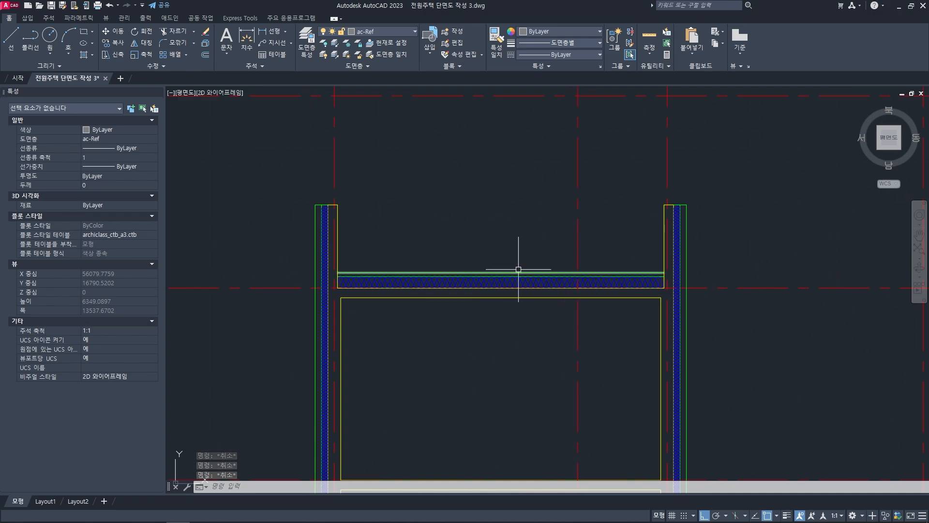
- Offset the top line of the right building's terrace slab 180 mm upward for the insulation thickness
{"action": "scroll", "coordinate": [568, 329], "scroll_direction": "down", "scroll_amount": 5}
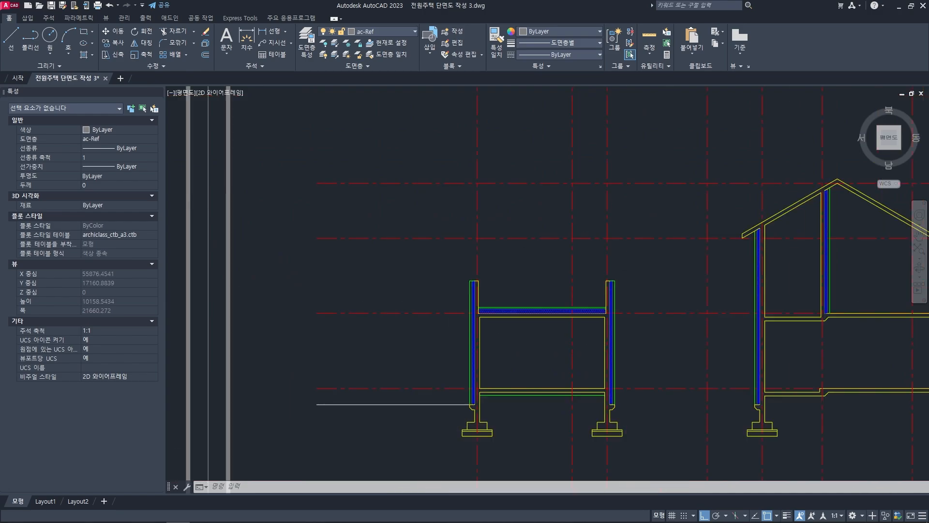
{"action": "scroll", "coordinate": [516, 321], "scroll_direction": "up", "scroll_amount": 6}
{"action": "middle_click_drag", "start_coordinate": [516, 321], "coordinate": [557, 334]}
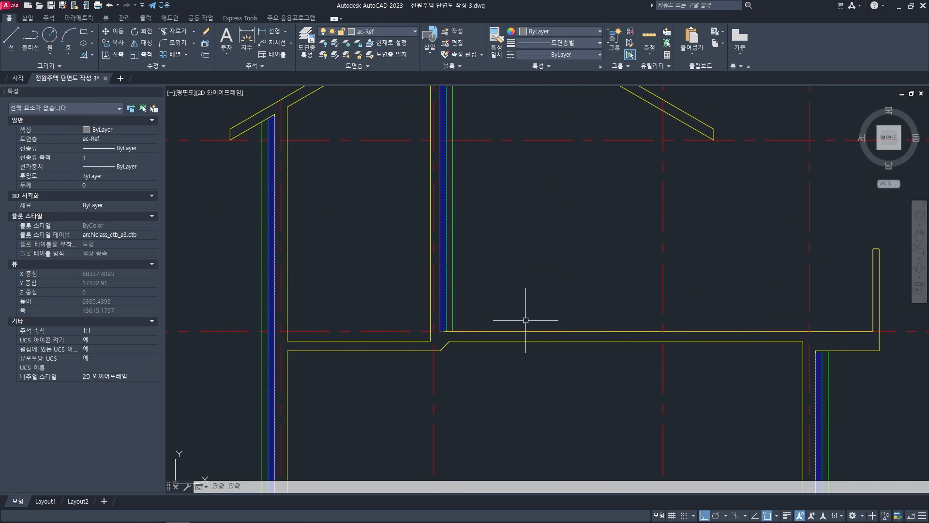
{"action": "middle_click_drag", "start_coordinate": [509, 315], "coordinate": [427, 300]}
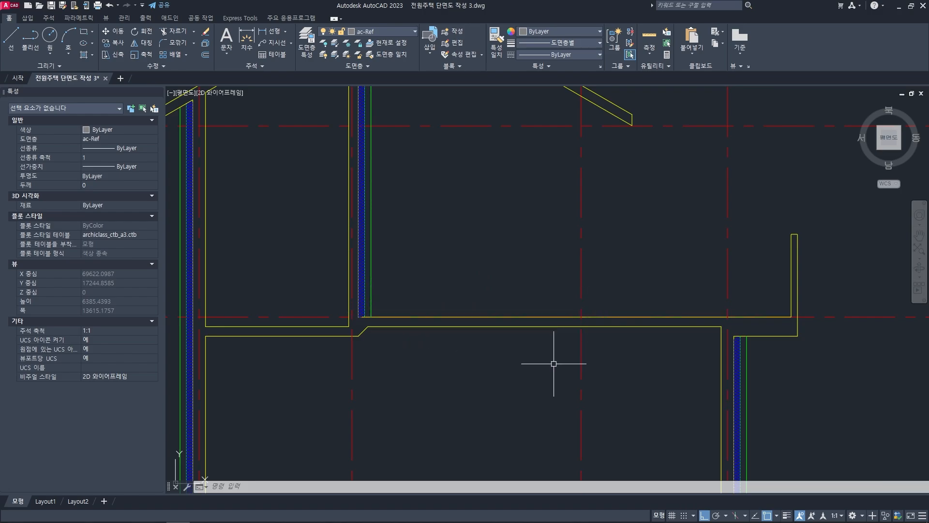
{"action": "middle_click_drag", "start_coordinate": [530, 360], "coordinate": [528, 358]}
{"action": "key", "text": "space"}
{"action": "type", "text": "180"}
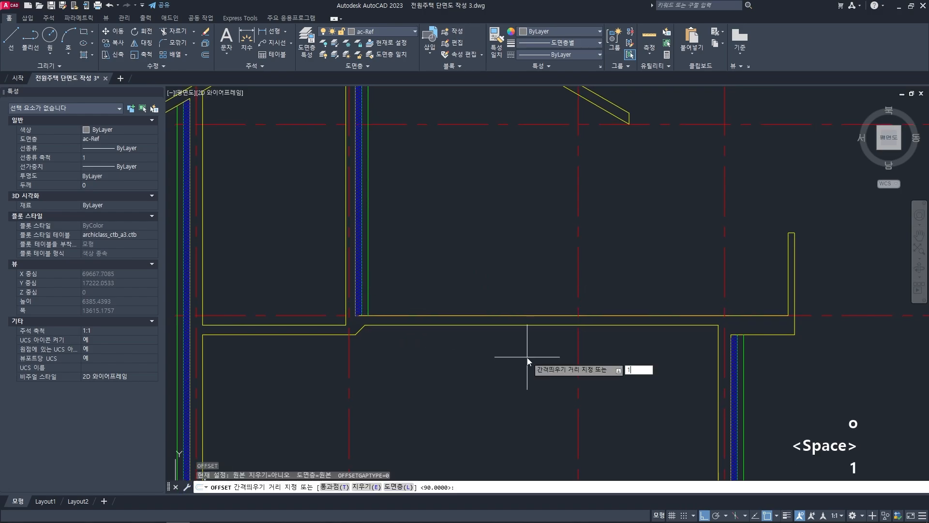
{"action": "key", "text": "space"}
{"action": "left_click", "coordinate": [511, 315]}
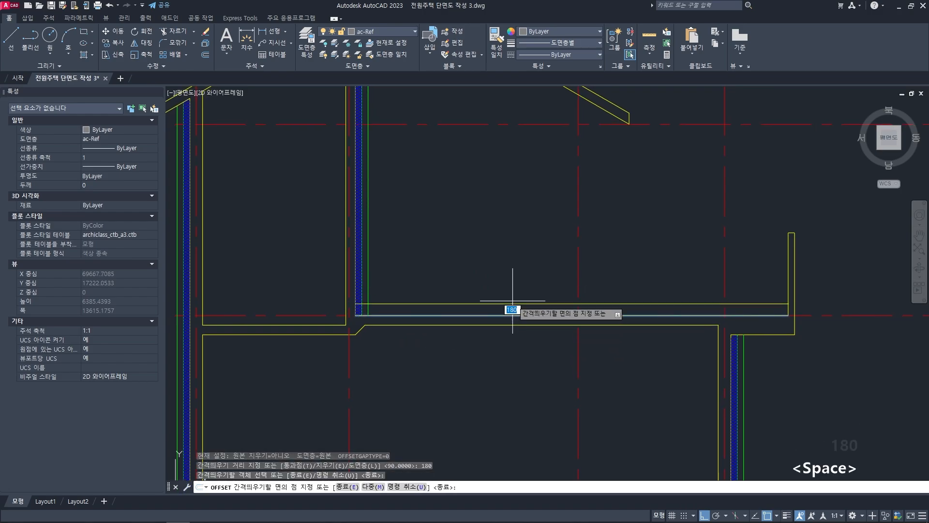
{"action": "left_click", "coordinate": [513, 278]}
{"action": "key", "text": "space"}
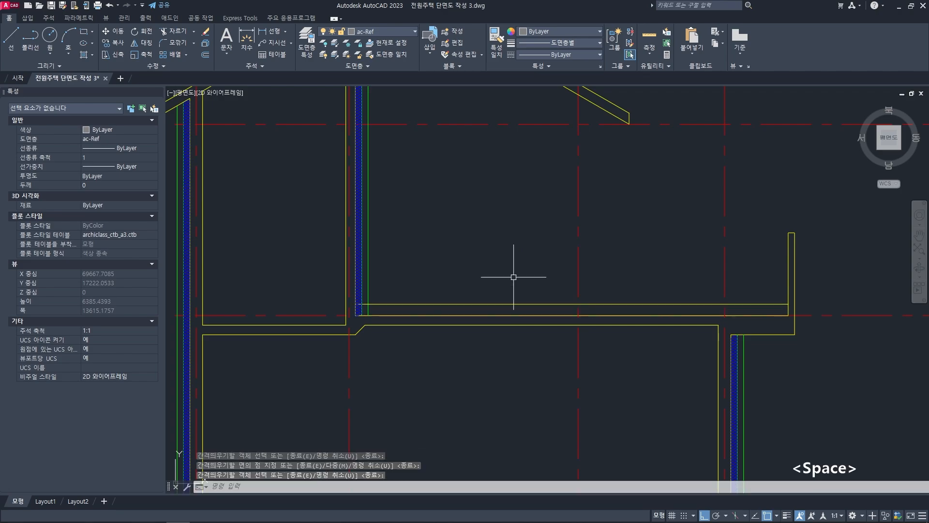
- Offset the line above the right building's terrace slab 60 mm upward for the mortar layer
{"action": "type", "text": "o"}
{"action": "key", "text": "space"}
{"action": "type", "text": "6"}
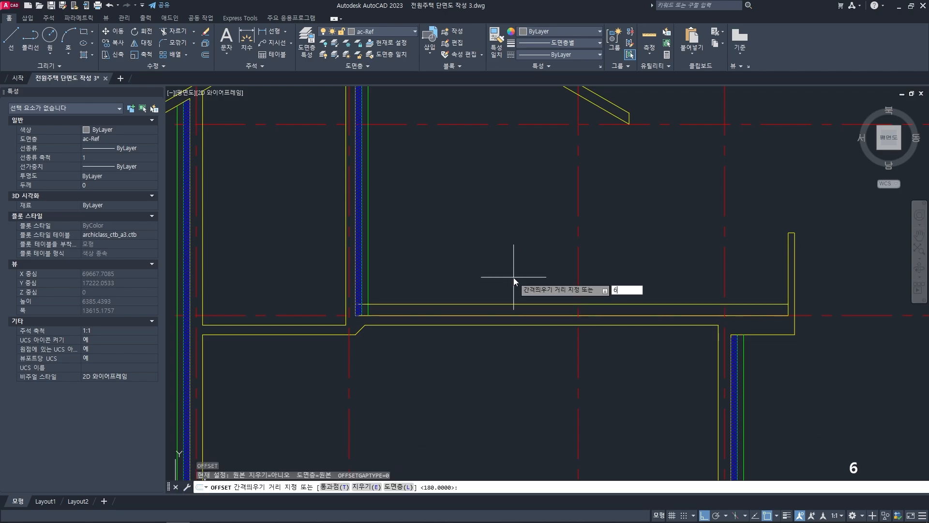
{"action": "type", "text": "0"}
{"action": "key", "text": "space"}
{"action": "left_click", "coordinate": [512, 304]}
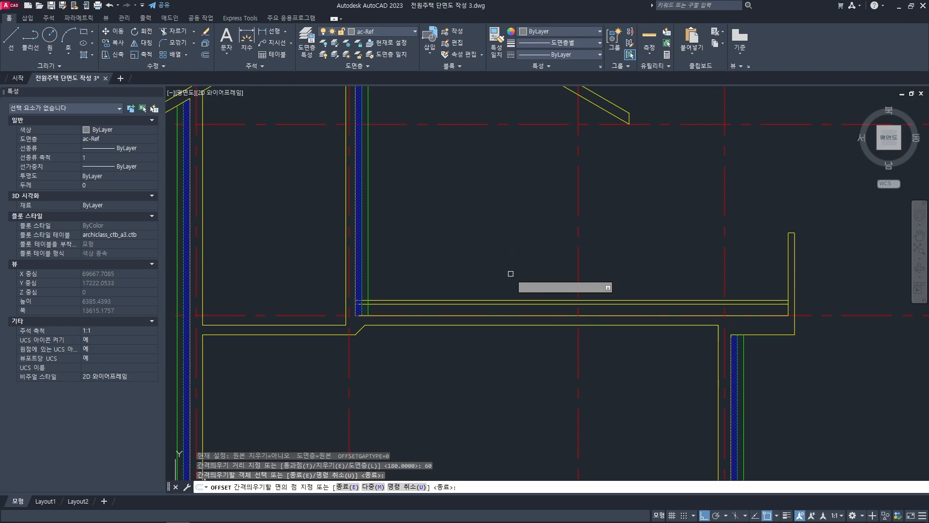
{"action": "left_click", "coordinate": [511, 273]}
{"action": "key", "text": "space"}
- Assign the two offset lines above the terrace slab to the ac-floor-fin layer
{"action": "middle_click_drag", "start_coordinate": [433, 282], "coordinate": [472, 274]}
{"action": "scroll", "coordinate": [464, 289], "scroll_direction": "up", "scroll_amount": 2}
{"action": "left_click", "coordinate": [468, 309]}
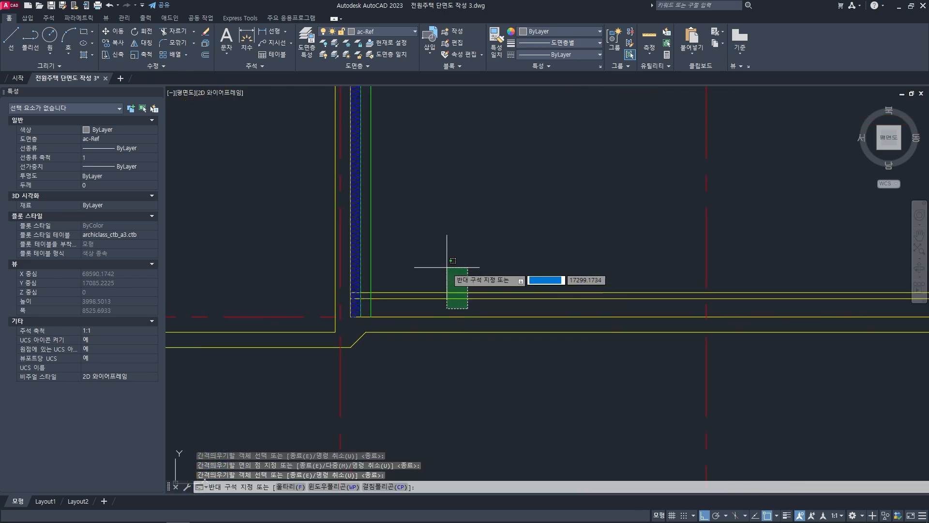
{"action": "left_click", "coordinate": [446, 267]}
{"action": "left_click", "coordinate": [401, 32]}
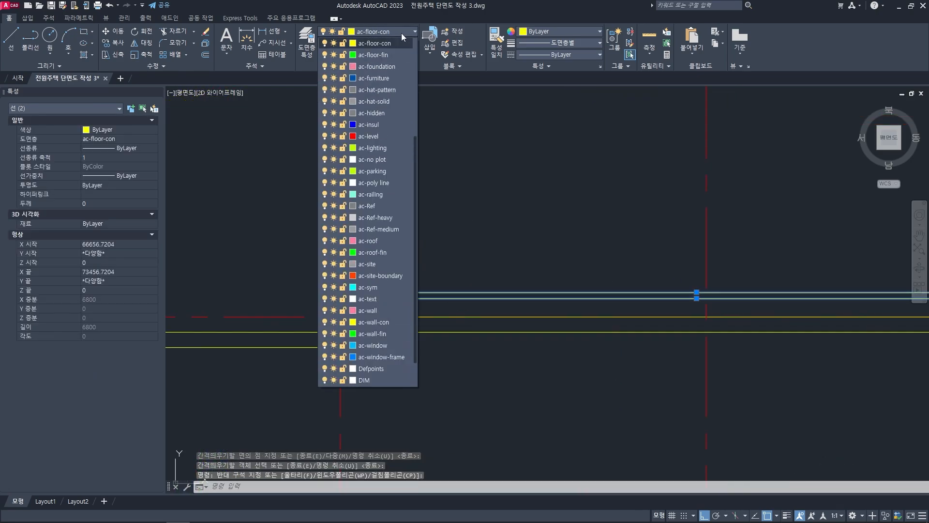
{"action": "left_click", "coordinate": [378, 56]}
{"action": "key", "text": "Escape"}
{"action": "key", "text": "Escape"}
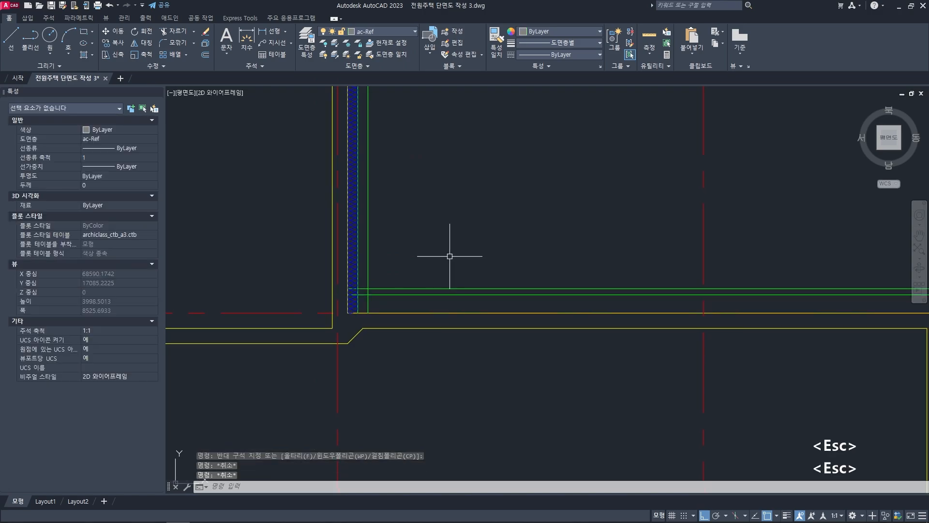
{"action": "key", "text": "Escape"}
- Offset the lower green line above the terrace slab 90 mm downward as the insulation centerline
{"action": "middle_click_drag", "start_coordinate": [449, 256], "coordinate": [446, 254]}
{"action": "type", "text": "o"}
{"action": "key", "text": "space"}
{"action": "type", "text": "9"}
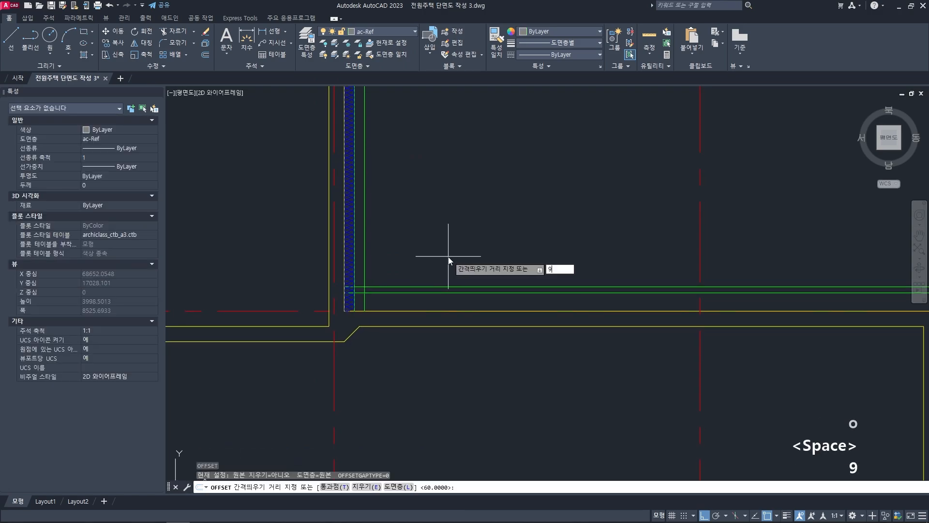
{"action": "type", "text": "0"}
{"action": "key", "text": "space"}
{"action": "left_click", "coordinate": [472, 292]}
{"action": "left_click", "coordinate": [474, 376]}
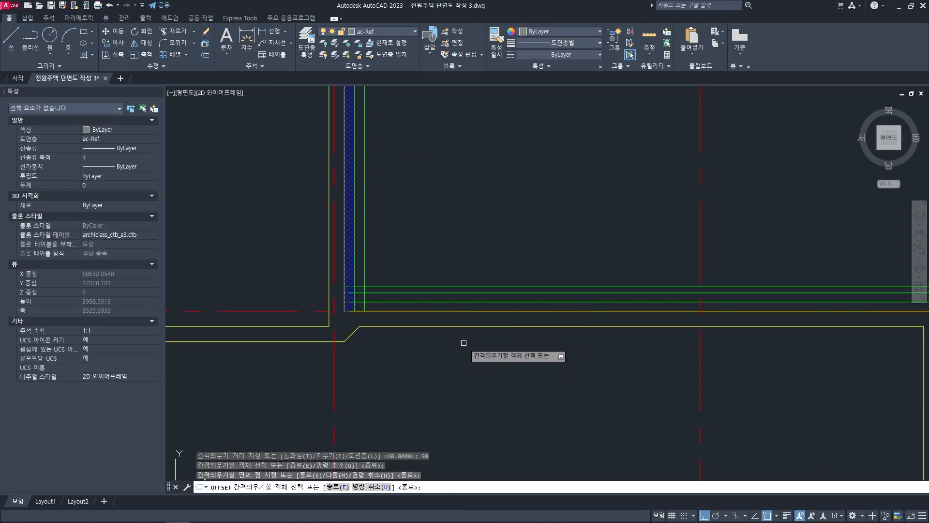
{"action": "key", "text": "space"}
- Match the properties of the left building's roof insulation onto the centerline above the right building's terrace slab
{"action": "left_click", "coordinate": [445, 301]}
{"action": "key", "text": "Escape"}
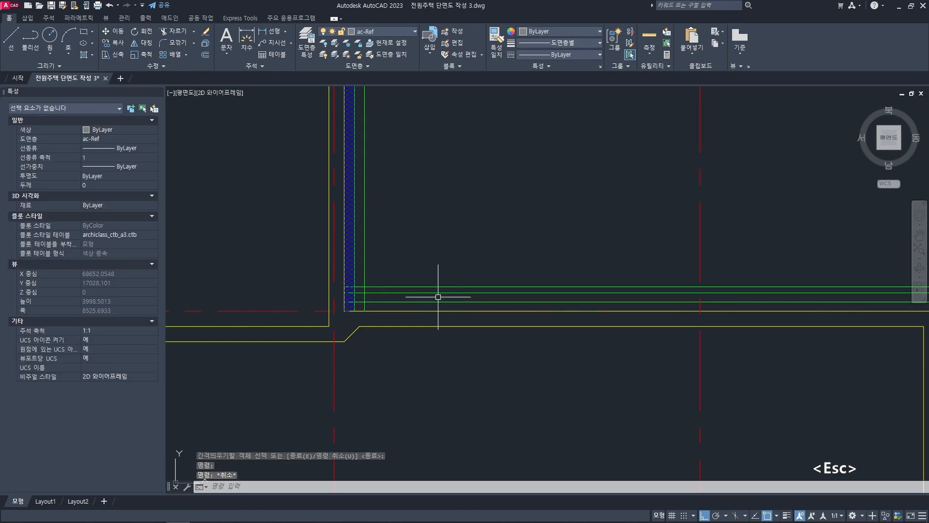
{"action": "key", "text": "Escape"}
{"action": "scroll", "coordinate": [392, 303], "scroll_direction": "down", "scroll_amount": 6}
{"action": "type", "text": "ma"}
{"action": "middle_click_drag", "start_coordinate": [182, 306], "coordinate": [440, 303]}
{"action": "scroll", "coordinate": [440, 301], "scroll_direction": "up", "scroll_amount": 6}
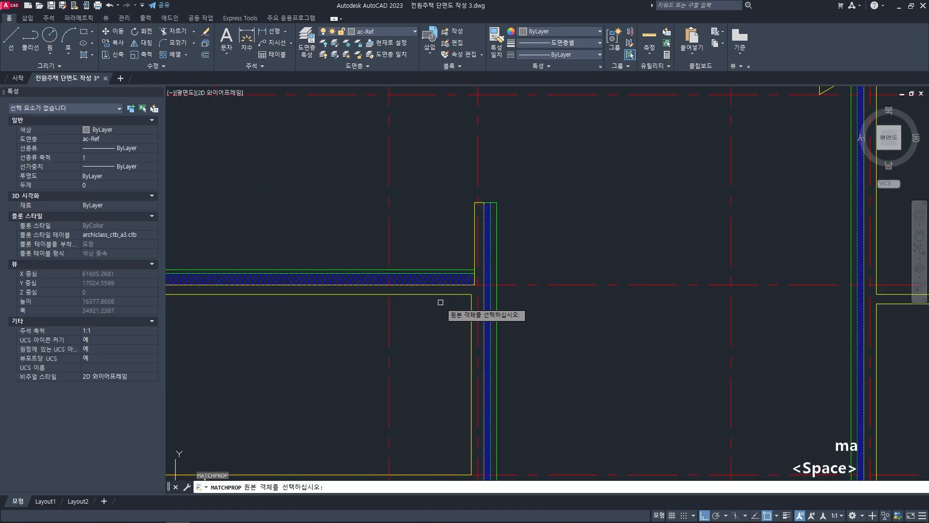
{"action": "left_click", "coordinate": [440, 268]}
{"action": "scroll", "coordinate": [439, 268], "scroll_direction": "down", "scroll_amount": 6}
{"action": "middle_click_drag", "start_coordinate": [642, 301], "coordinate": [517, 306]}
{"action": "scroll", "coordinate": [560, 271], "scroll_direction": "up", "scroll_amount": 8}
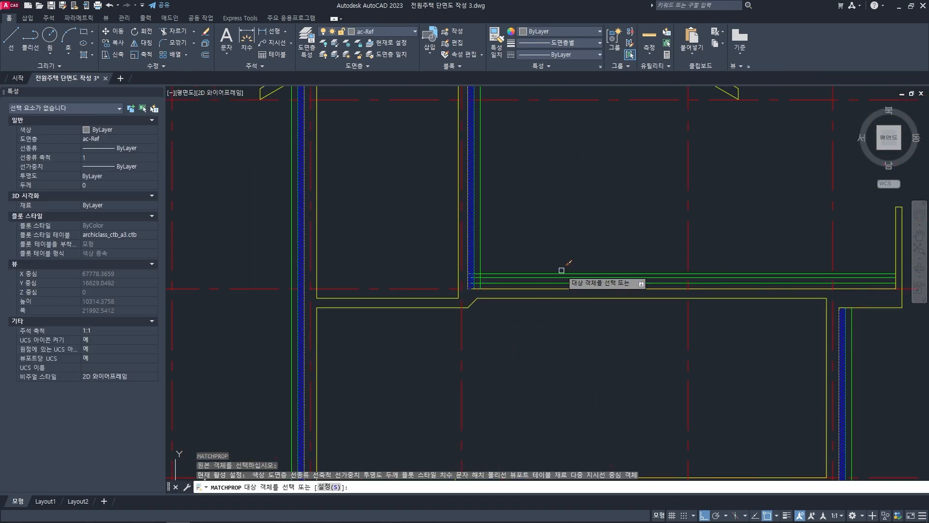
{"action": "left_click", "coordinate": [559, 297]}
{"action": "key", "text": "space"}
{"action": "middle_click_drag", "start_coordinate": [459, 231], "coordinate": [485, 234]}
{"action": "key", "text": "Escape"}
{"action": "key", "text": "Escape"}
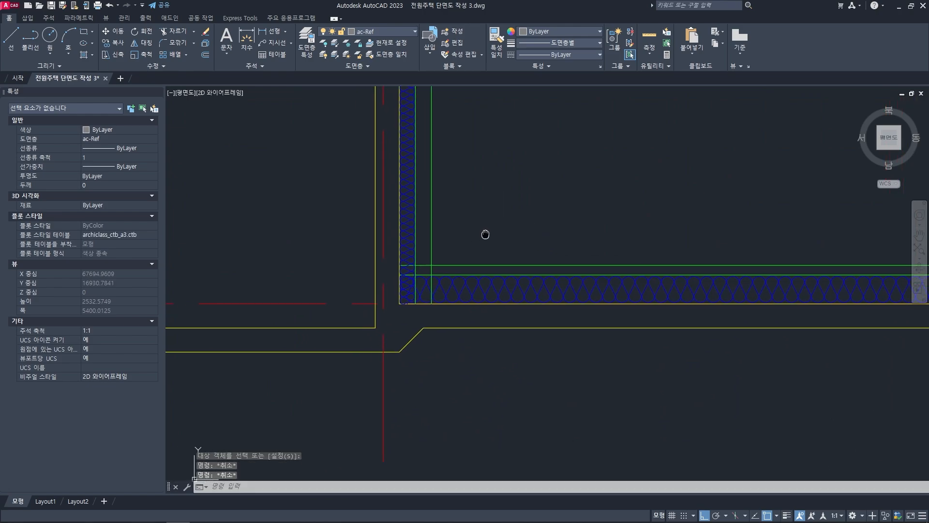
- Trim the right building's terrace slab insulation where it overlaps the wall insulation, using the inner wall finish line as cutting edge
{"action": "scroll", "coordinate": [419, 264], "scroll_direction": "up", "scroll_amount": 3}
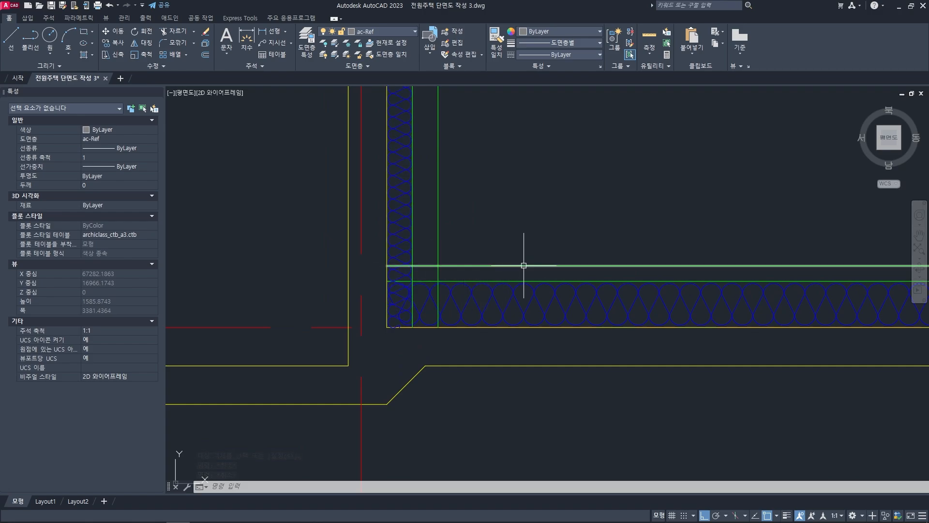
{"action": "mouse_move", "coordinate": [525, 266]}
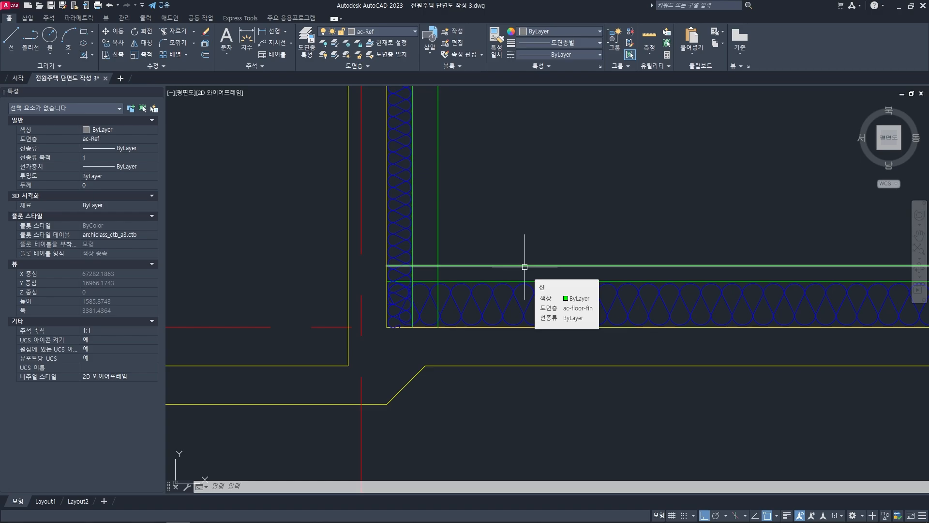
{"action": "middle_click_drag", "start_coordinate": [464, 249], "coordinate": [477, 259]}
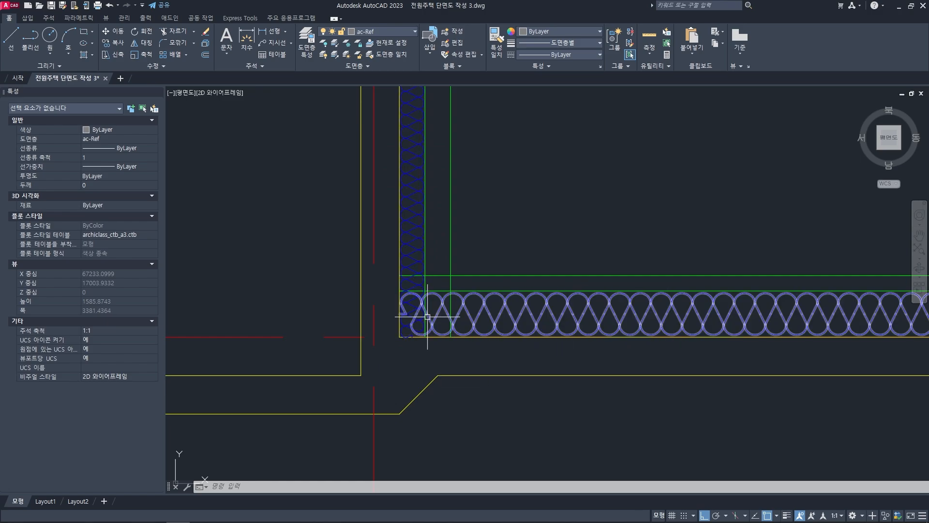
{"action": "scroll", "coordinate": [415, 307], "scroll_direction": "up", "scroll_amount": 2}
{"action": "type", "text": "tr"}
{"action": "key", "text": "space"}
{"action": "scroll", "coordinate": [436, 277], "scroll_direction": "up", "scroll_amount": 4}
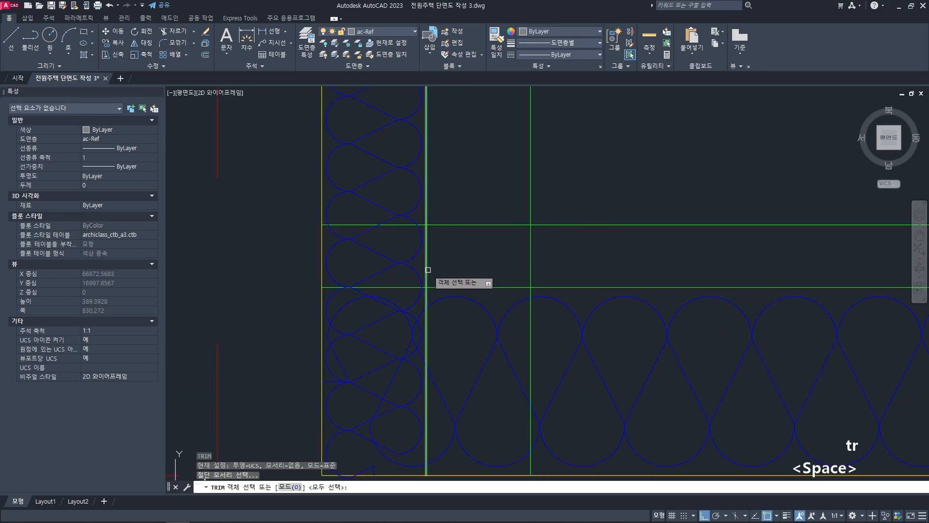
{"action": "left_click", "coordinate": [426, 293]}
{"action": "key", "text": "space"}
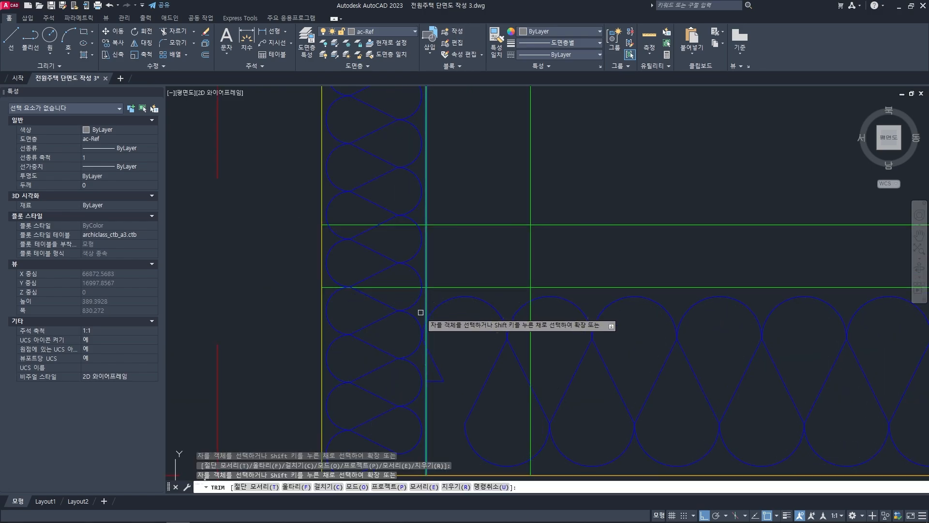
{"action": "left_click", "coordinate": [420, 312]}
{"action": "key", "text": "space"}
{"action": "left_click", "coordinate": [427, 382]}
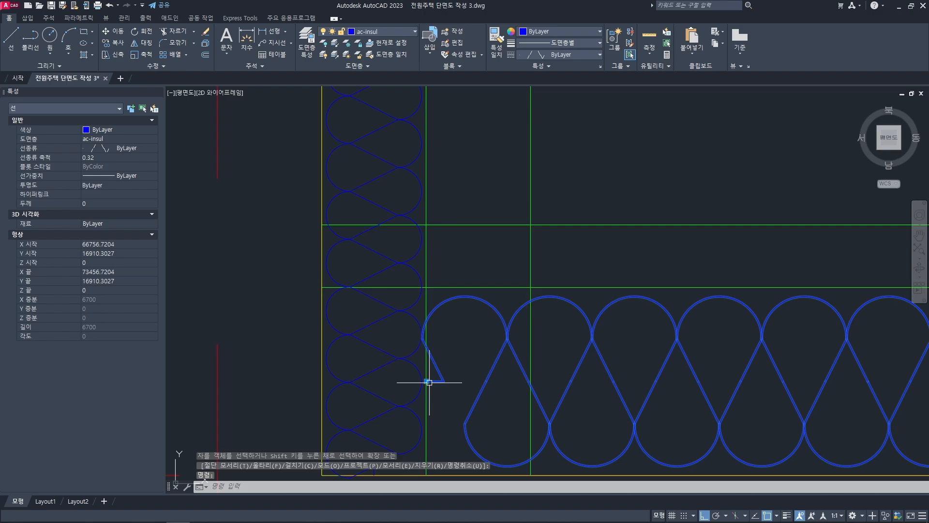
{"action": "key", "text": "Escape"}
- Trim the lower terrace floor line back to the inner wall finish line, removing its part across the wall insulation
{"action": "scroll", "coordinate": [441, 309], "scroll_direction": "down", "scroll_amount": 2}
{"action": "left_click", "coordinate": [432, 244]}
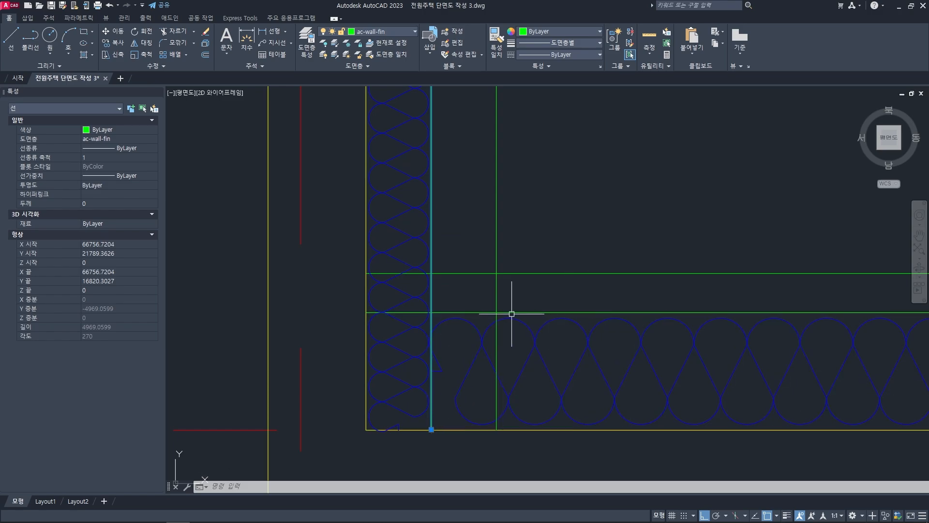
{"action": "key", "text": "Escape"}
{"action": "key", "text": "Escape"}
{"action": "scroll", "coordinate": [428, 310], "scroll_direction": "up", "scroll_amount": 2}
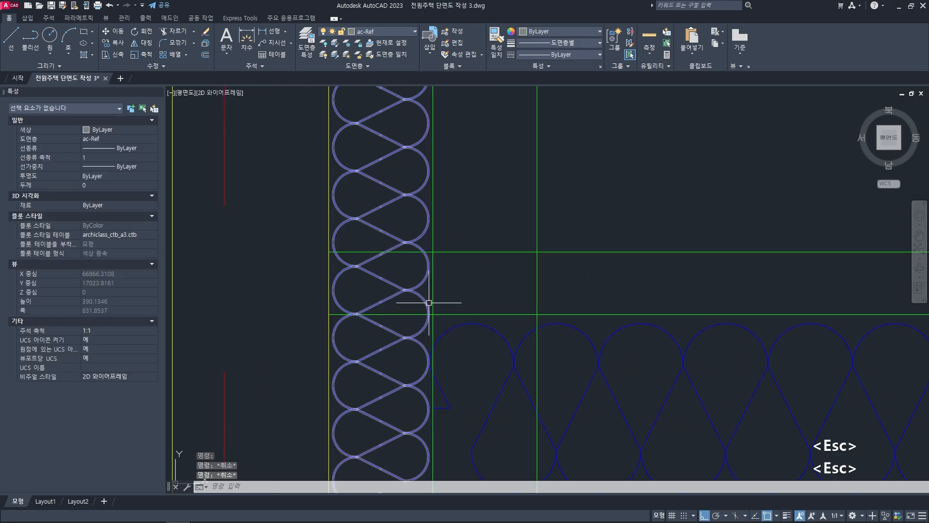
{"action": "type", "text": "tr"}
{"action": "key", "text": "space"}
{"action": "left_click", "coordinate": [433, 289]}
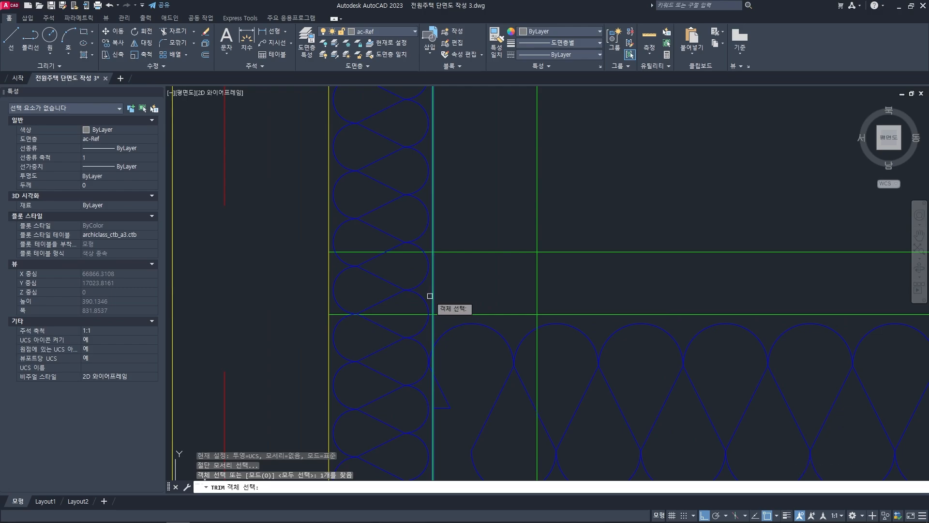
{"action": "key", "text": "space"}
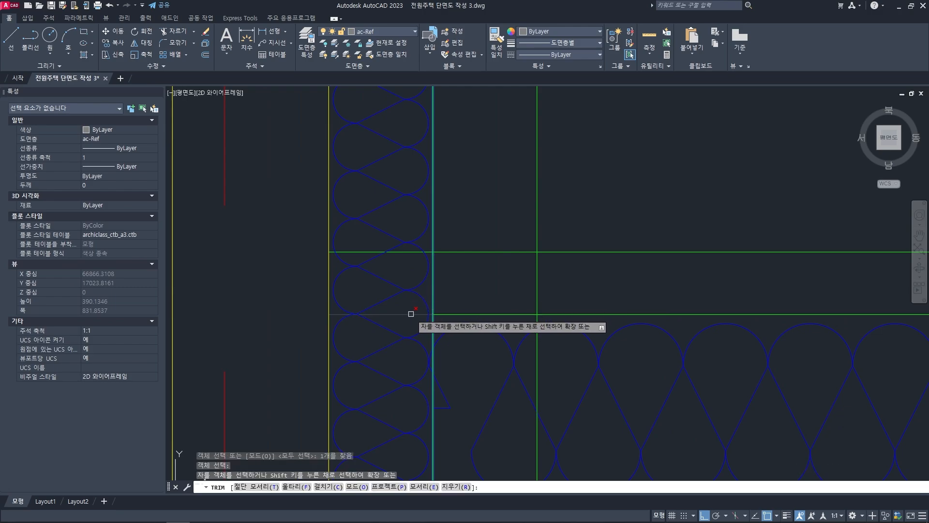
{"action": "left_click", "coordinate": [411, 314]}
{"action": "key", "text": "space"}
{"action": "key", "text": "Escape"}
{"action": "key", "text": "Escape"}
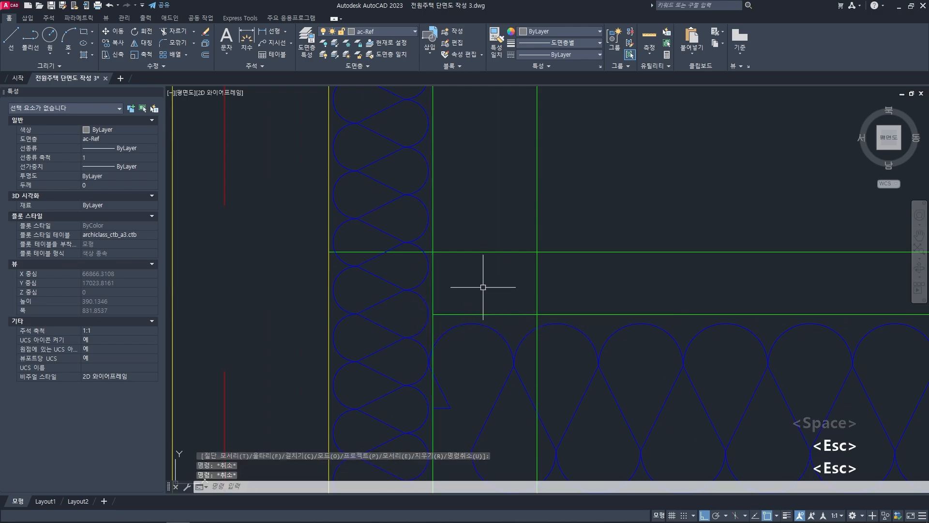
- Trim the part of the outer wall finish line that runs below the lower terrace floor line
{"action": "scroll", "coordinate": [441, 292], "scroll_direction": "down", "scroll_amount": 2}
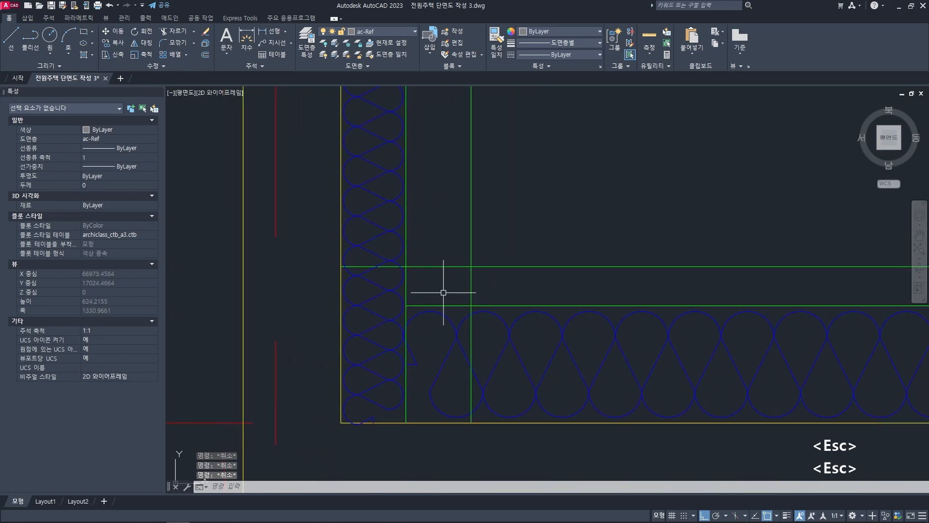
{"action": "middle_click_drag", "start_coordinate": [441, 293], "coordinate": [430, 297]}
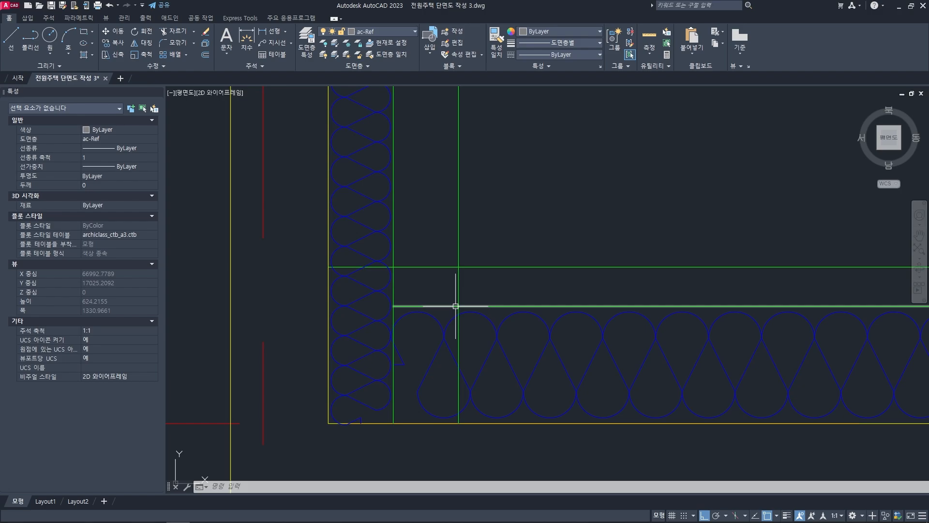
{"action": "type", "text": "tr"}
{"action": "key", "text": "space"}
{"action": "key", "text": "space"}
{"action": "middle_click_drag", "start_coordinate": [472, 257], "coordinate": [474, 263]}
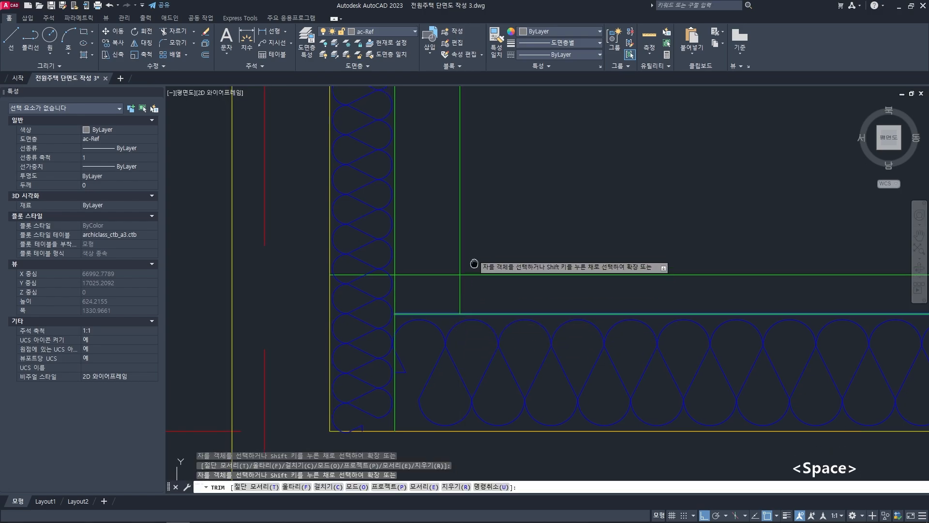
{"action": "key", "text": "Escape"}
{"action": "key", "text": "Escape"}
{"action": "key", "text": "Escape"}
- Trim the upper terrace floor finish line back to the outer wall finish line
{"action": "left_click", "coordinate": [460, 237]}
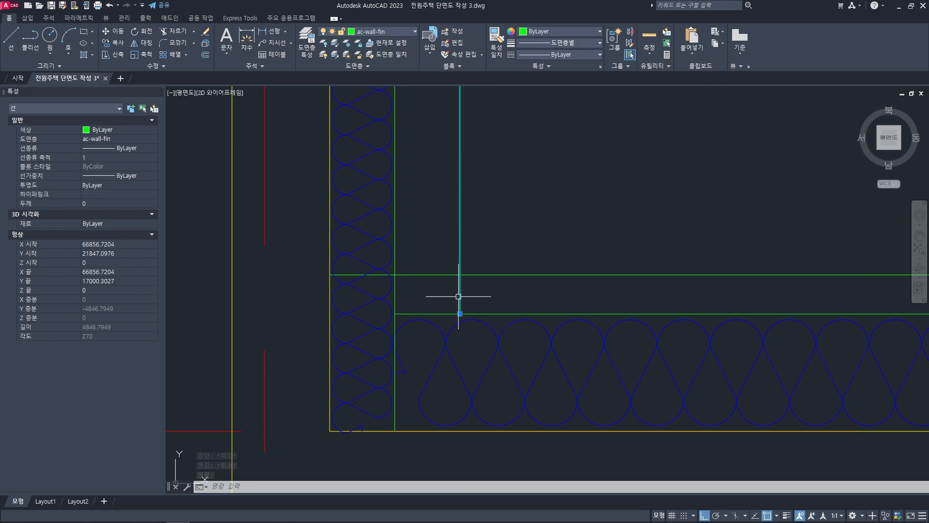
{"action": "key", "text": "Escape"}
{"action": "key", "text": "Escape"}
{"action": "key", "text": "Escape"}
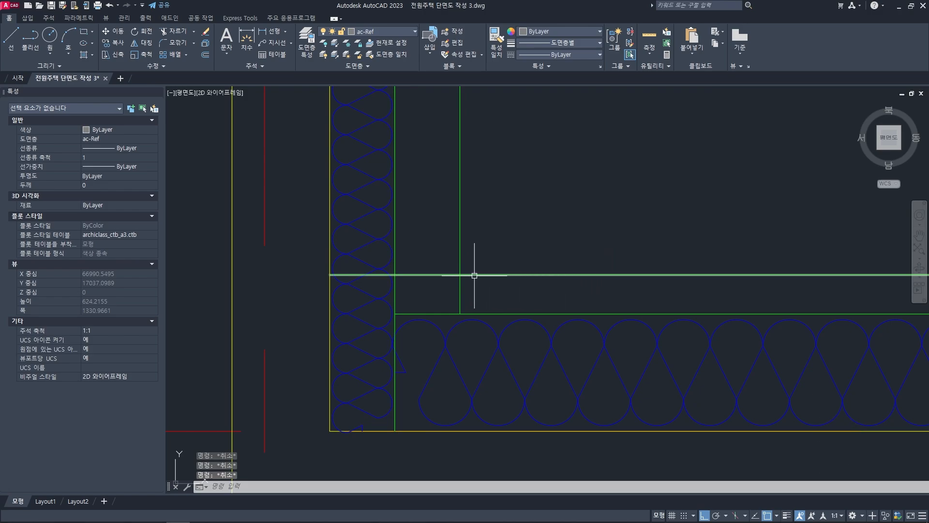
{"action": "key", "text": "Escape"}
{"action": "key", "text": "Escape"}
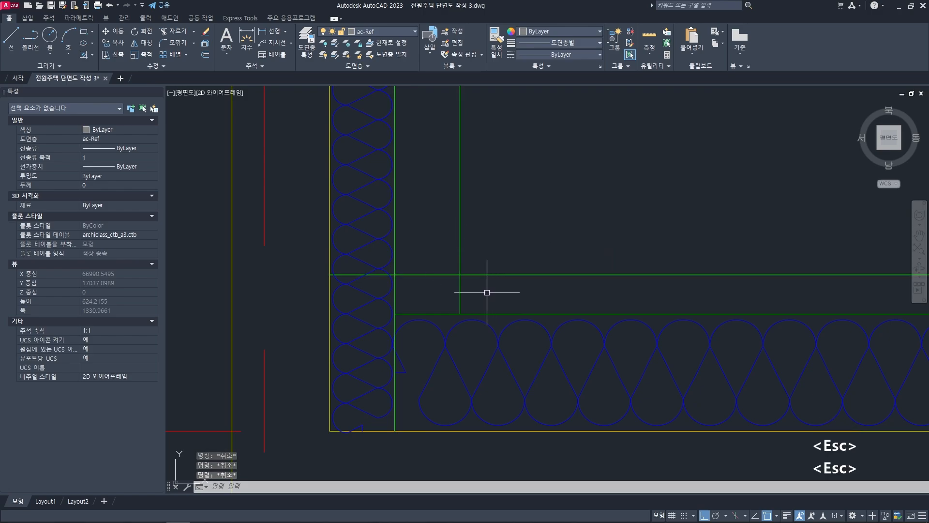
{"action": "type", "text": "tr"}
{"action": "key", "text": "space"}
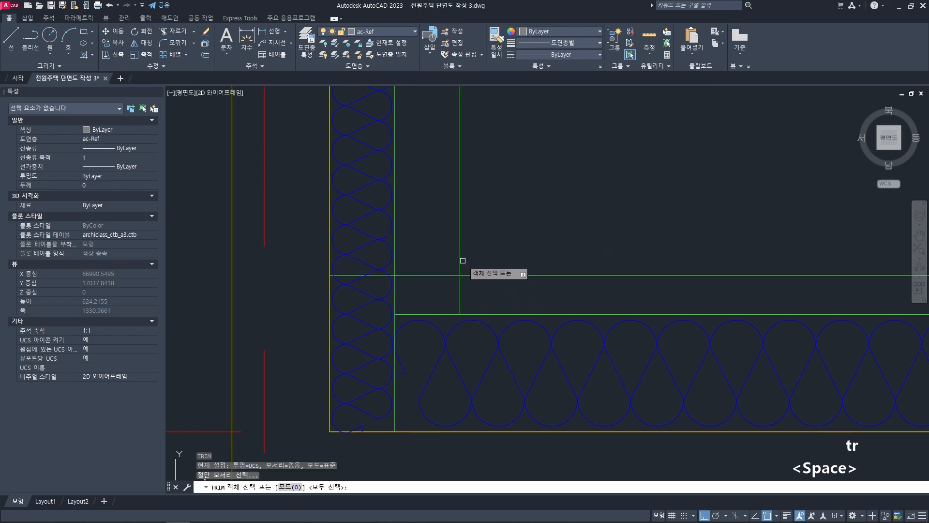
{"action": "left_click", "coordinate": [459, 264]}
{"action": "key", "text": "space"}
{"action": "left_click", "coordinate": [447, 274]}
{"action": "key", "text": "space"}
{"action": "key", "text": "Escape"}
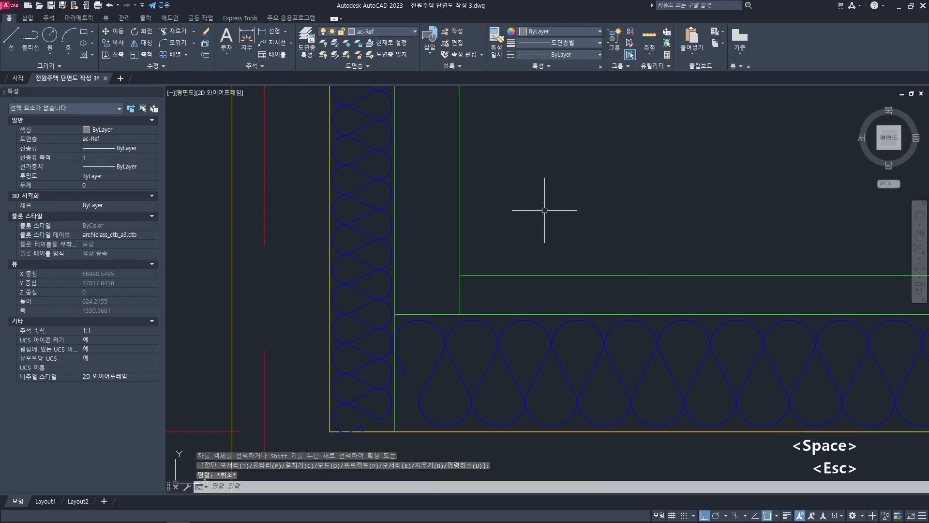
{"action": "key", "text": "Escape"}
- Trim the part of the inner wall finish line that crosses the terrace insulation below the lower floor line
{"action": "scroll", "coordinate": [532, 226], "scroll_direction": "down", "scroll_amount": 6}
{"action": "middle_click_drag", "start_coordinate": [511, 224], "coordinate": [460, 294]}
{"action": "scroll", "coordinate": [462, 310], "scroll_direction": "up", "scroll_amount": 2}
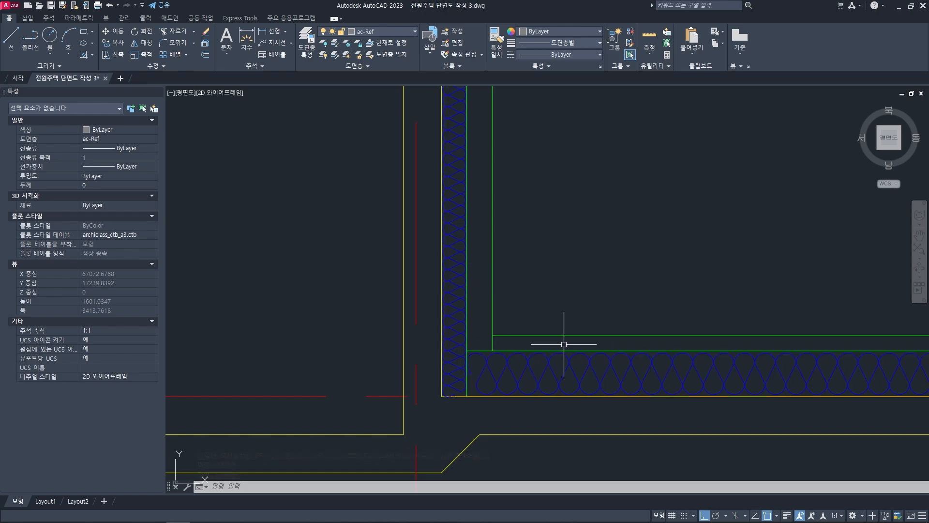
{"action": "key", "text": "Escape"}
{"action": "key", "text": "Escape"}
{"action": "scroll", "coordinate": [499, 325], "scroll_direction": "up", "scroll_amount": 2}
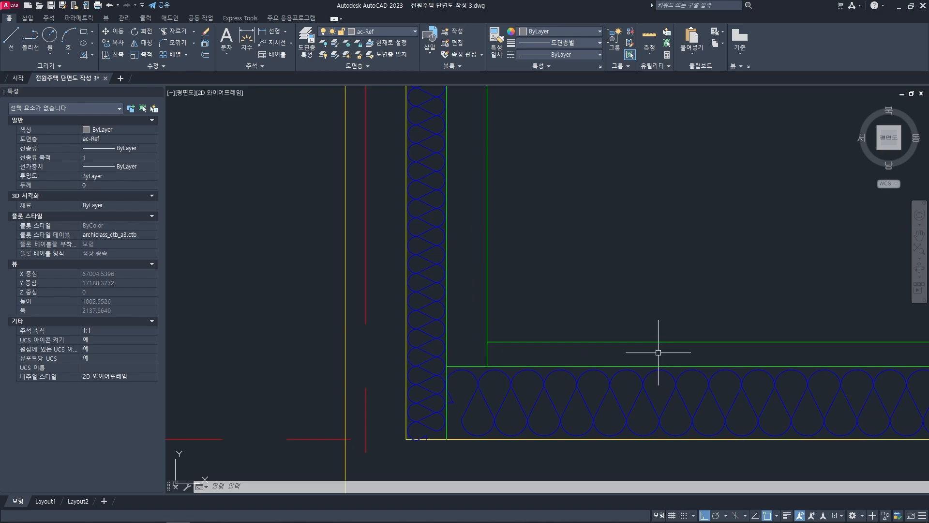
{"action": "middle_click_drag", "start_coordinate": [535, 328], "coordinate": [523, 276]}
{"action": "key", "text": "Escape"}
{"action": "key", "text": "Escape"}
{"action": "key", "text": "Escape"}
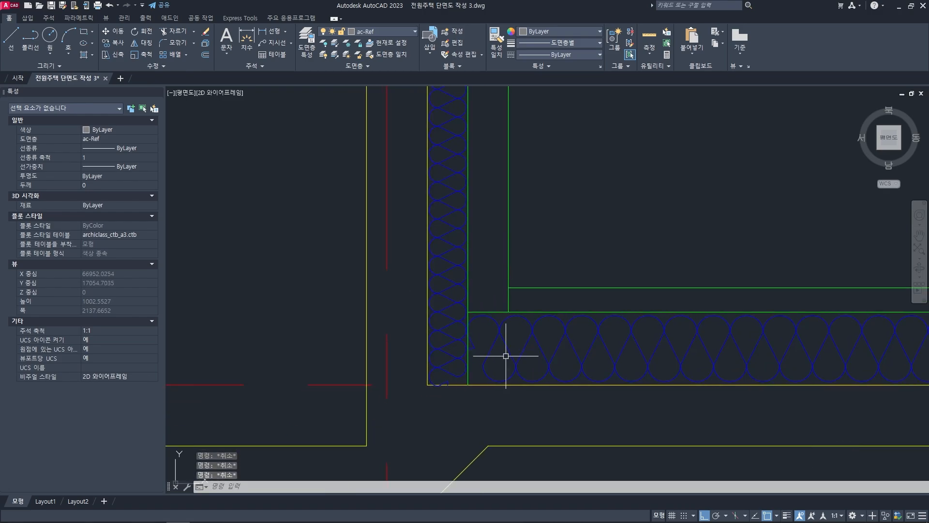
{"action": "scroll", "coordinate": [459, 341], "scroll_direction": "up", "scroll_amount": 2}
{"action": "key", "text": "Escape"}
{"action": "key", "text": "Escape"}
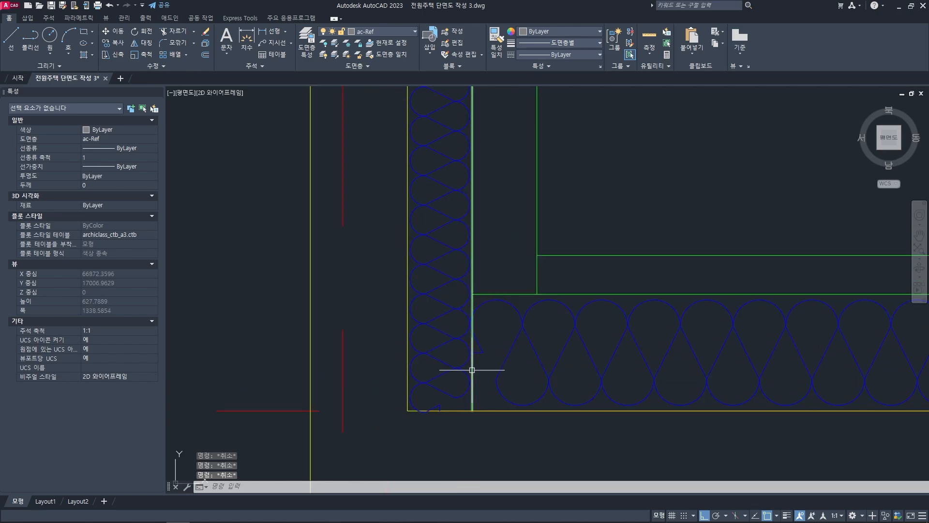
{"action": "type", "text": "tr"}
{"action": "key", "text": "space"}
{"action": "left_click", "coordinate": [475, 294]}
{"action": "key", "text": "space"}
{"action": "left_click", "coordinate": [472, 304]}
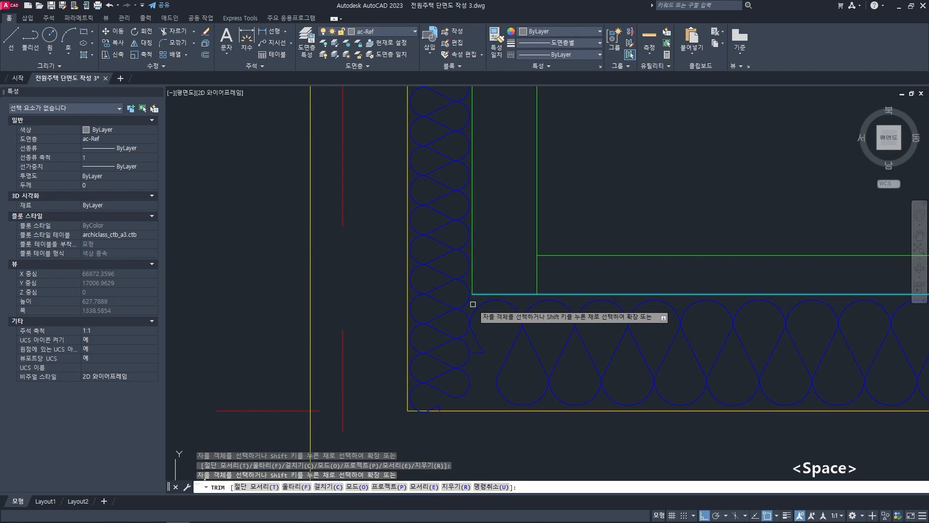
{"action": "key", "text": "space"}
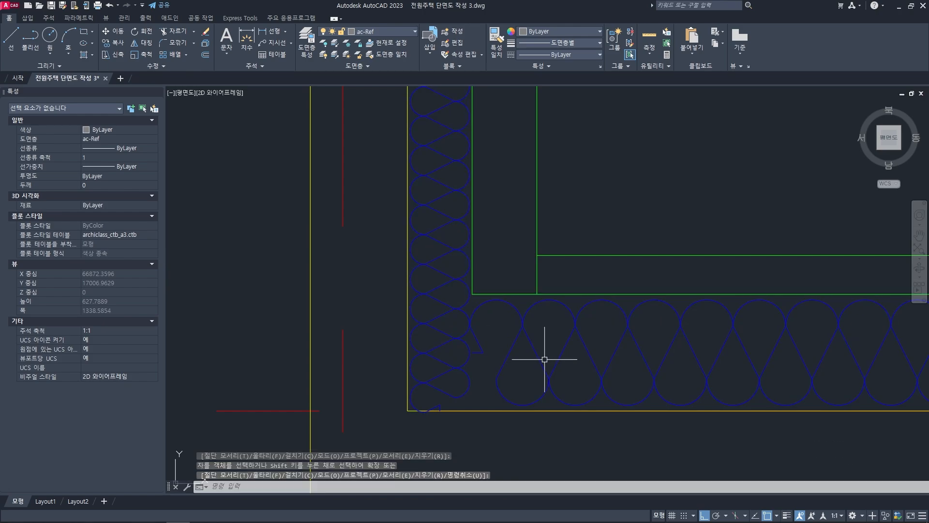
- Review the terrace corner layers and compare both buildings' roof, terrace and ground-floor slabs across the whole section
{"action": "scroll", "coordinate": [544, 359], "scroll_direction": "down", "scroll_amount": 4}
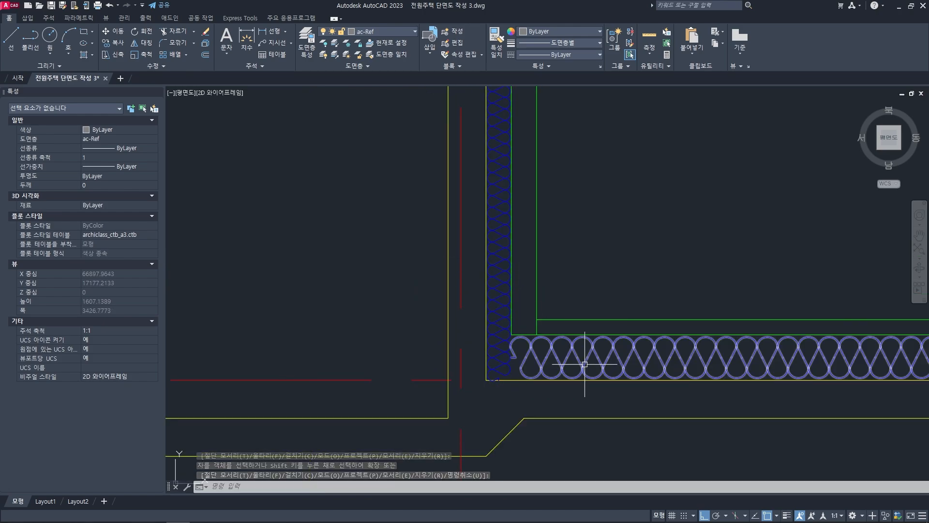
{"action": "scroll", "coordinate": [584, 364], "scroll_direction": "down", "scroll_amount": 5}
{"action": "scroll", "coordinate": [421, 338], "scroll_direction": "up", "scroll_amount": 3}
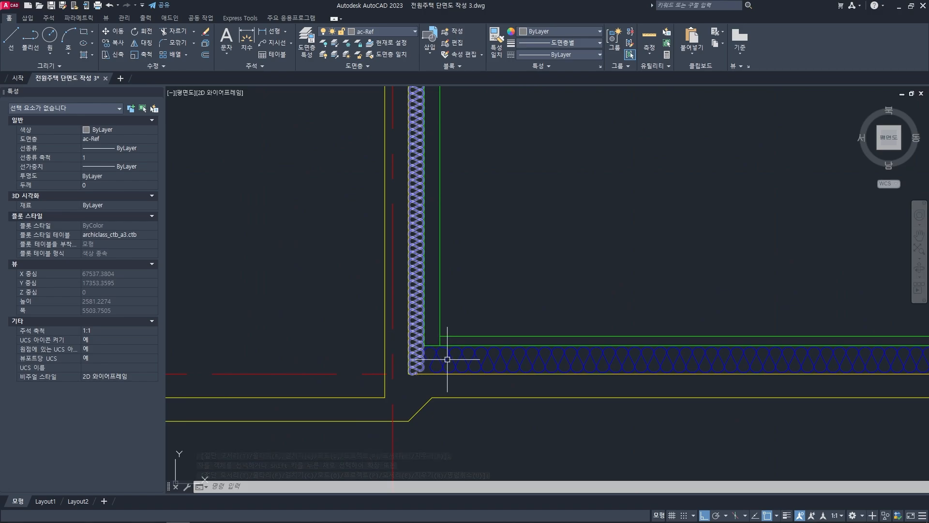
{"action": "scroll", "coordinate": [532, 357], "scroll_direction": "down", "scroll_amount": 4}
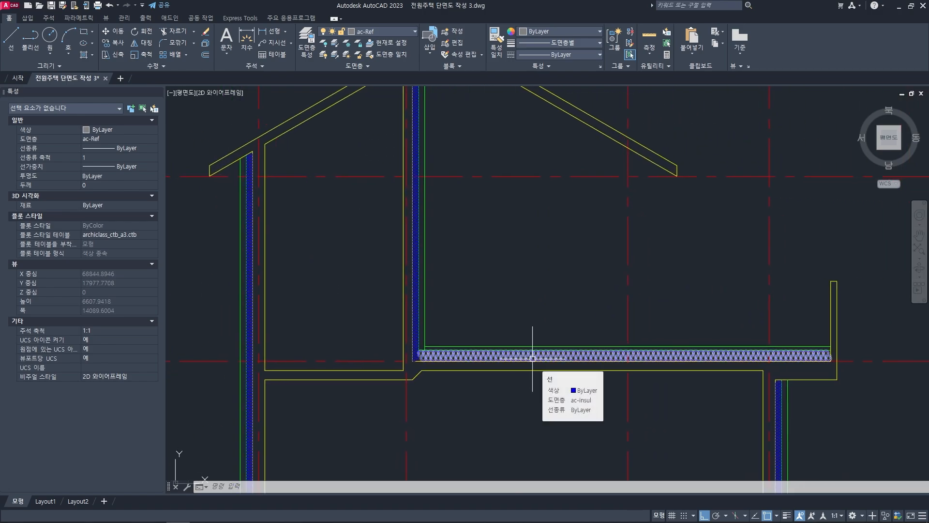
{"action": "key", "text": "Escape"}
{"action": "key", "text": "Escape"}
{"action": "scroll", "coordinate": [446, 332], "scroll_direction": "up", "scroll_amount": 6}
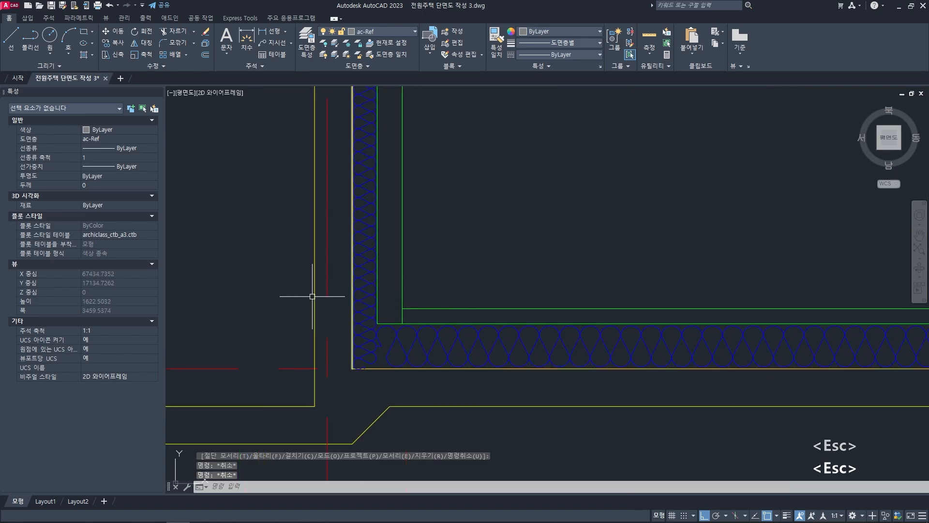
{"action": "scroll", "coordinate": [423, 341], "scroll_direction": "down", "scroll_amount": 8}
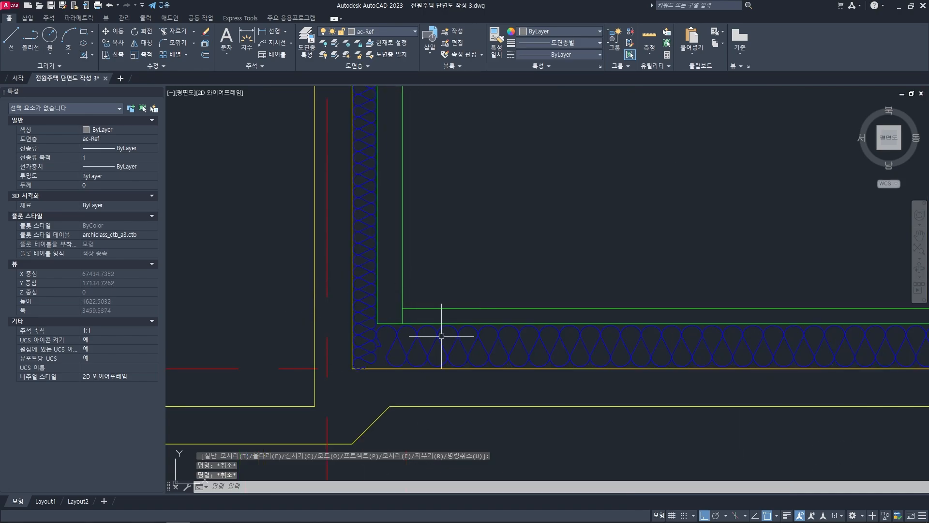
{"action": "middle_click_drag", "start_coordinate": [582, 257], "coordinate": [607, 258]}
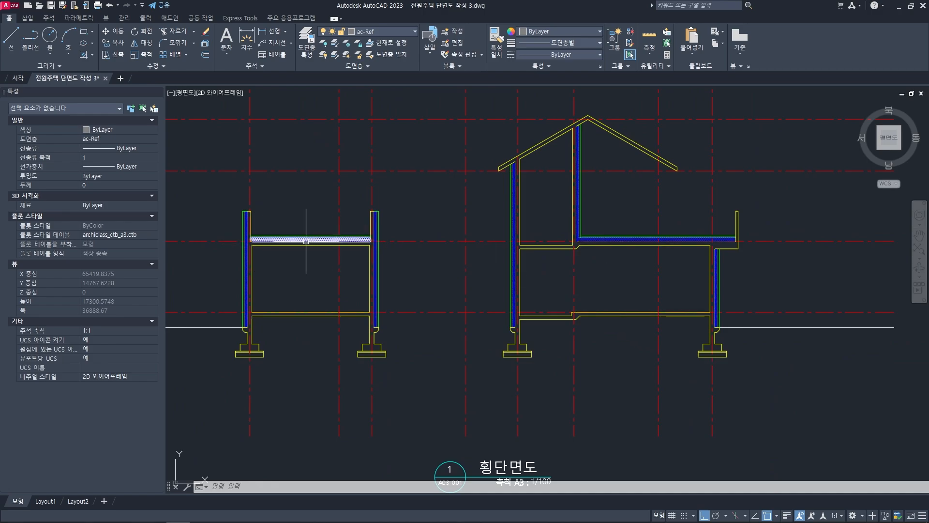
{"action": "scroll", "coordinate": [307, 238], "scroll_direction": "up", "scroll_amount": 6}
{"action": "scroll", "coordinate": [343, 250], "scroll_direction": "down", "scroll_amount": 4}
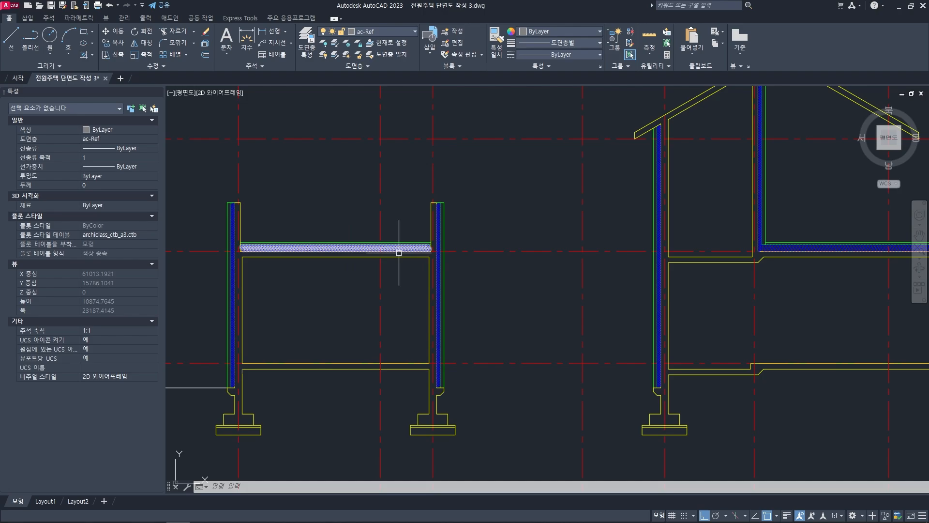
{"action": "middle_click_drag", "start_coordinate": [624, 245], "coordinate": [477, 243]}
{"action": "scroll", "coordinate": [652, 279], "scroll_direction": "down", "scroll_amount": 3}
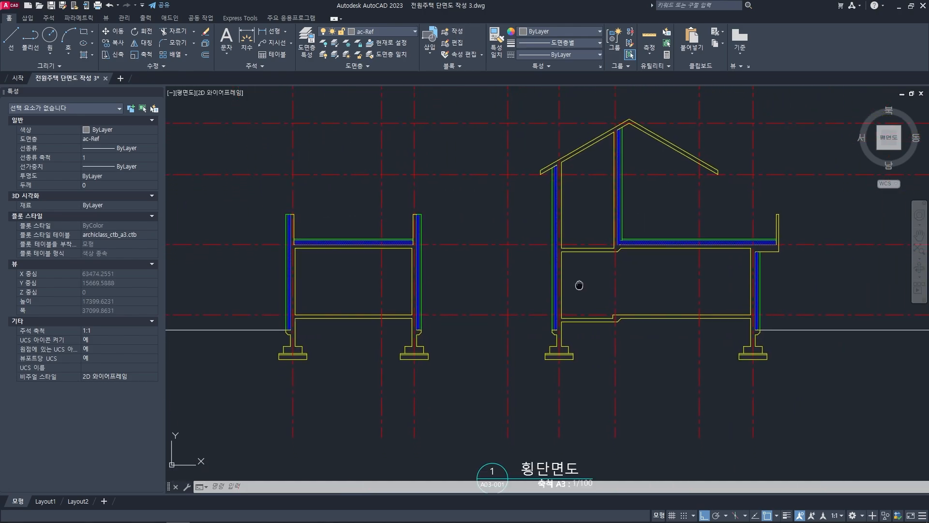
{"action": "scroll", "coordinate": [624, 295], "scroll_direction": "up", "scroll_amount": 5}
{"action": "scroll", "coordinate": [582, 273], "scroll_direction": "down", "scroll_amount": 2}
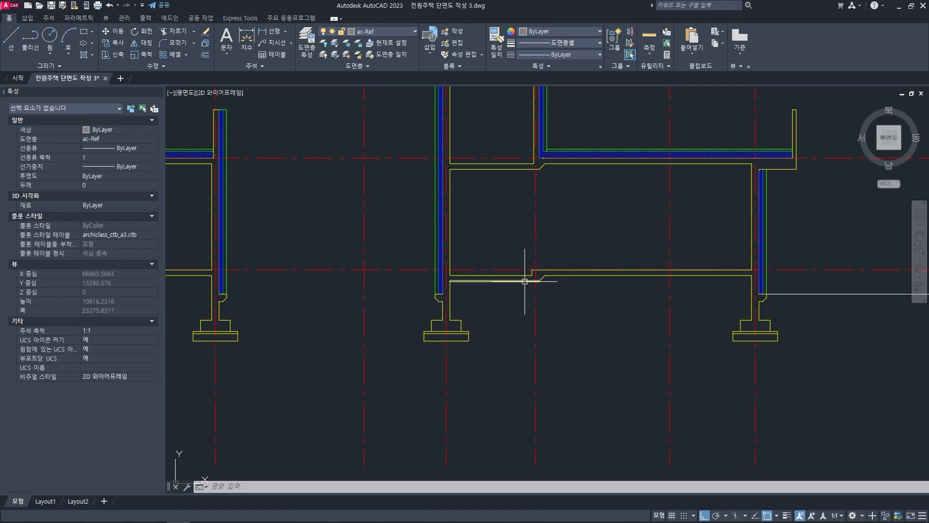
- Delete the single selected object around the left building's ground-floor slab
{"action": "middle_click_drag", "start_coordinate": [463, 282], "coordinate": [671, 268]}
{"action": "mouse_move", "coordinate": [362, 275]}
{"action": "middle_mouse_down"}
{"action": "mouse_move", "coordinate": [438, 277]}
{"action": "mouse_move", "coordinate": [404, 287]}
{"action": "middle_mouse_up"}
{"action": "key", "text": "Delete"}
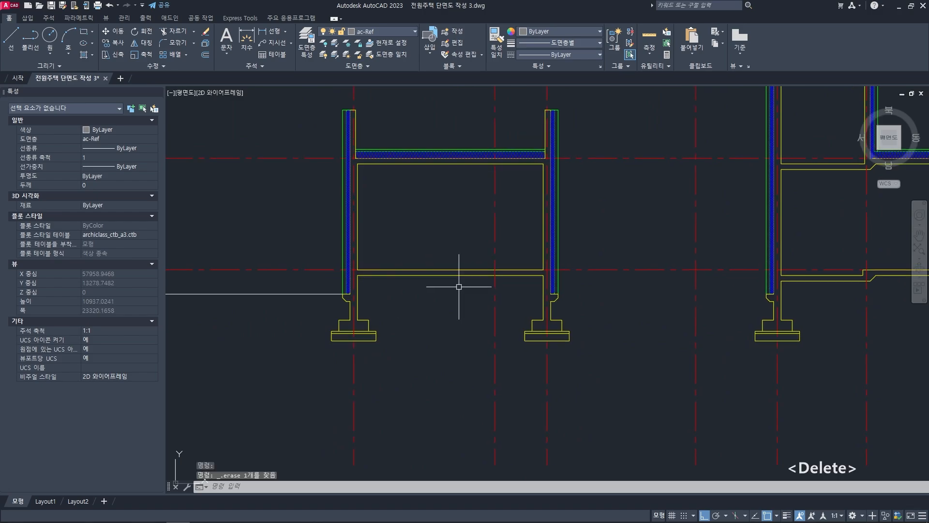
- Offset the underside line of the left building's ground-floor slab 125 mm downward for the insulation layer
{"action": "scroll", "coordinate": [453, 283], "scroll_direction": "up", "scroll_amount": 2}
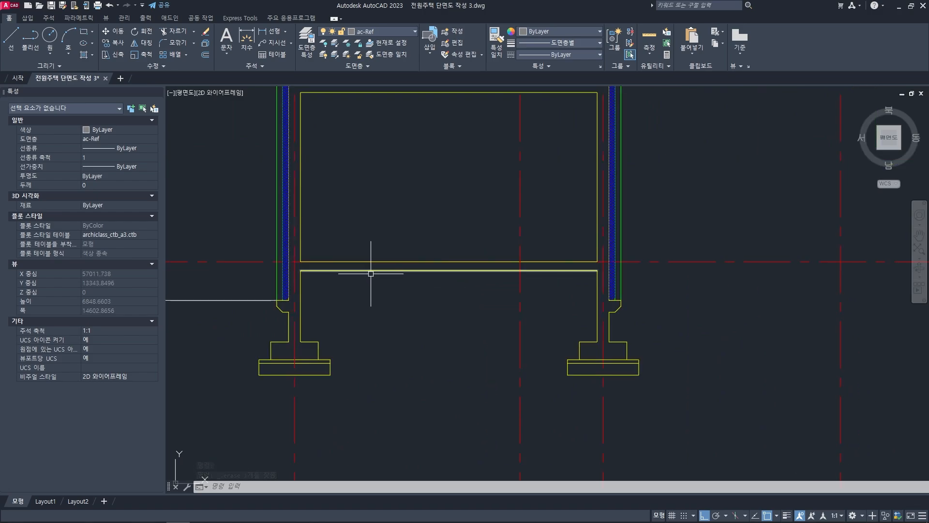
{"action": "middle_click_drag", "start_coordinate": [371, 279], "coordinate": [385, 286]}
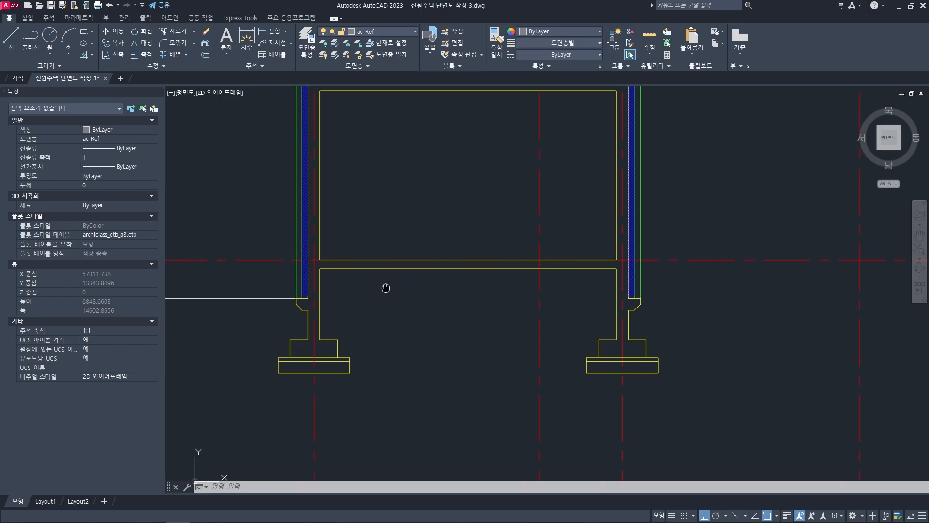
{"action": "type", "text": "o"}
{"action": "key", "text": "space"}
{"action": "type", "text": "125"}
{"action": "key", "text": "space"}
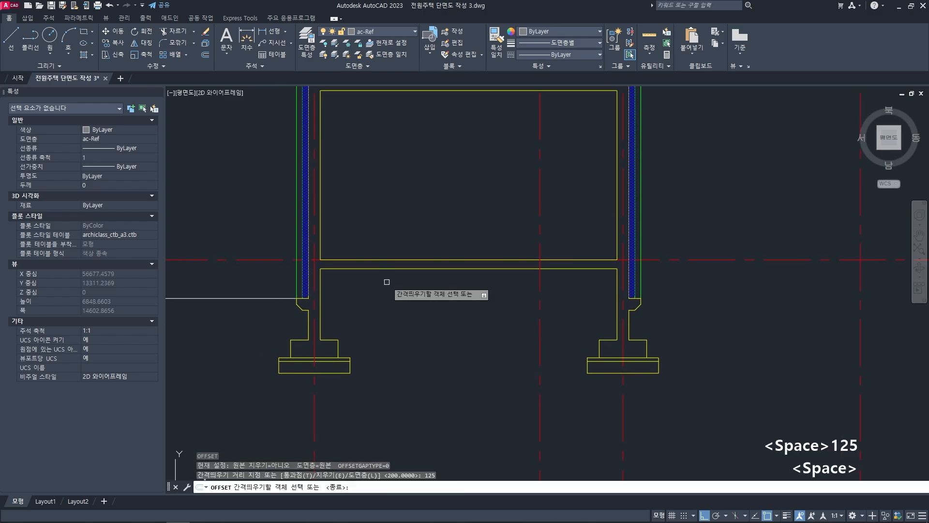
{"action": "left_click", "coordinate": [387, 269]}
{"action": "left_click", "coordinate": [390, 289]}
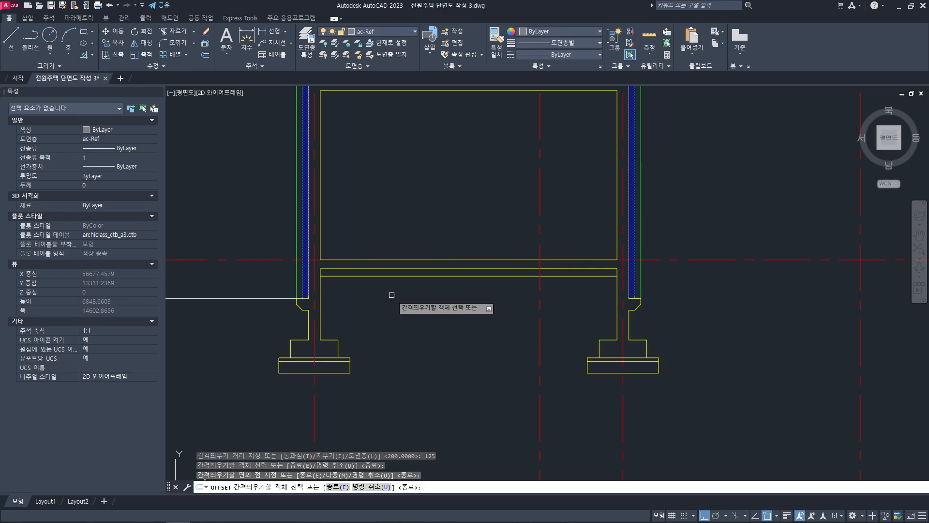
{"action": "key", "text": "space"}
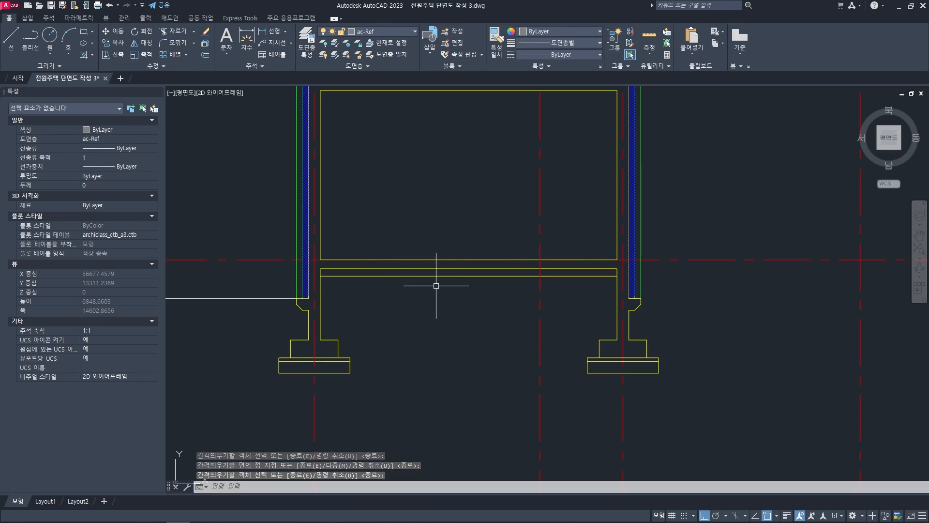
- Examine the reference section's layer notes below the left building's ground-floor slab and the layers under its footings
{"action": "scroll", "coordinate": [434, 286], "scroll_direction": "down", "scroll_amount": 5}
{"action": "scroll", "coordinate": [484, 287], "scroll_direction": "up", "scroll_amount": 7}
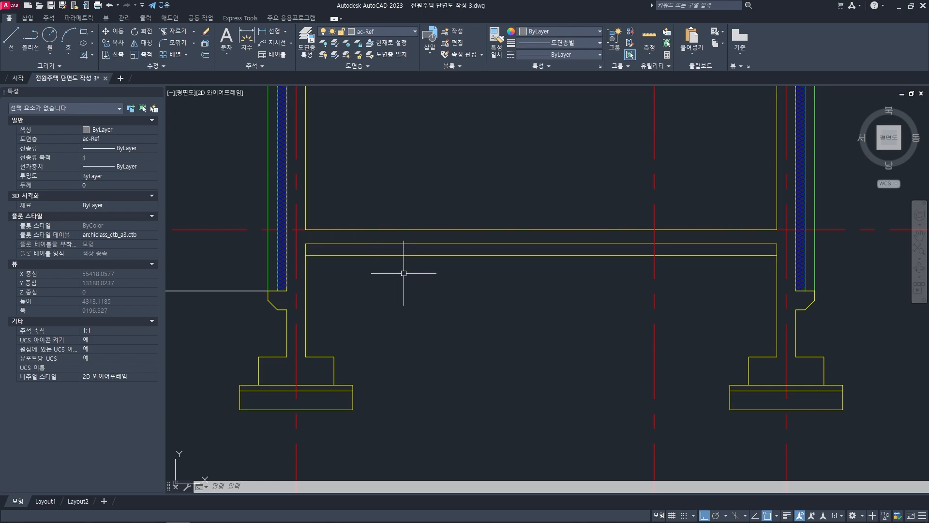
{"action": "scroll", "coordinate": [414, 269], "scroll_direction": "down", "scroll_amount": 8}
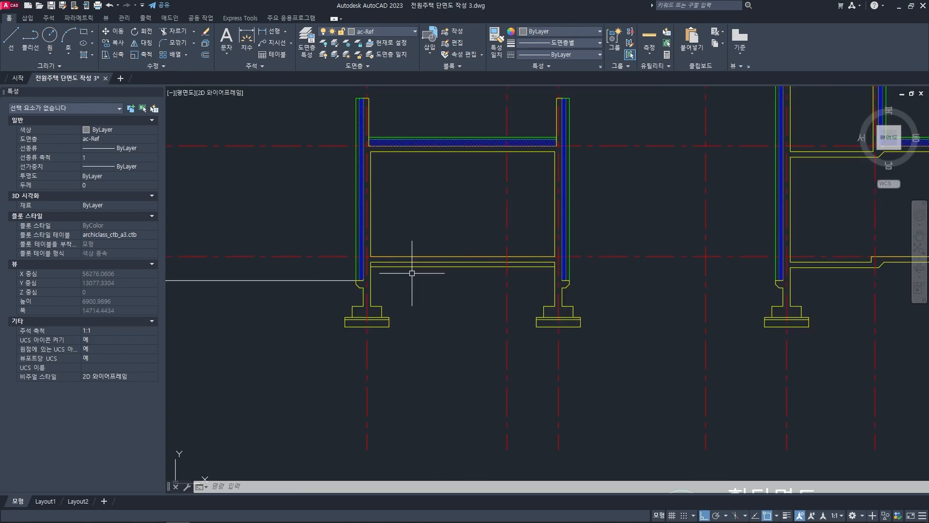
{"action": "middle_click_drag", "start_coordinate": [328, 294], "coordinate": [467, 283]}
{"action": "middle_click_drag", "start_coordinate": [283, 303], "coordinate": [443, 306]}
{"action": "middle_click_drag", "start_coordinate": [364, 297], "coordinate": [473, 286]}
{"action": "middle_click_drag", "start_coordinate": [334, 264], "coordinate": [393, 261]}
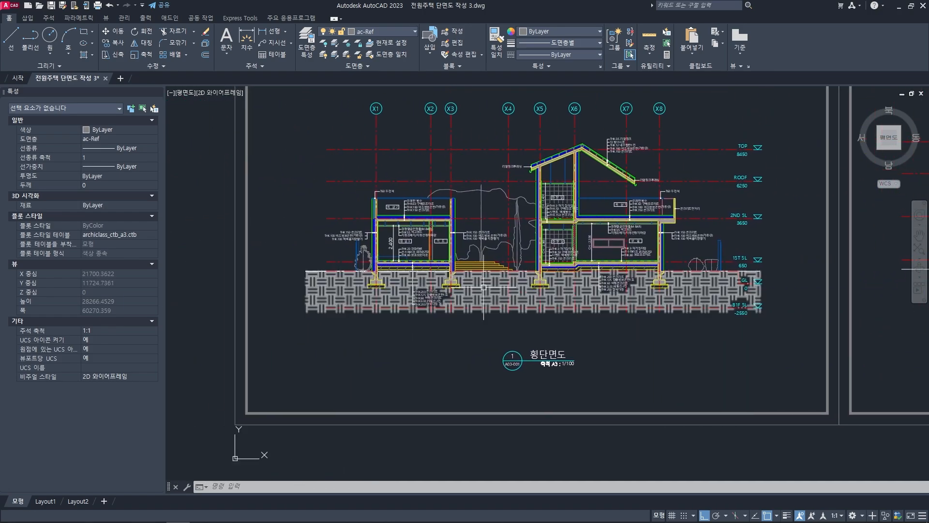
{"action": "scroll", "coordinate": [388, 259], "scroll_direction": "up", "scroll_amount": 3}
{"action": "scroll", "coordinate": [388, 259], "scroll_direction": "up", "scroll_amount": 5}
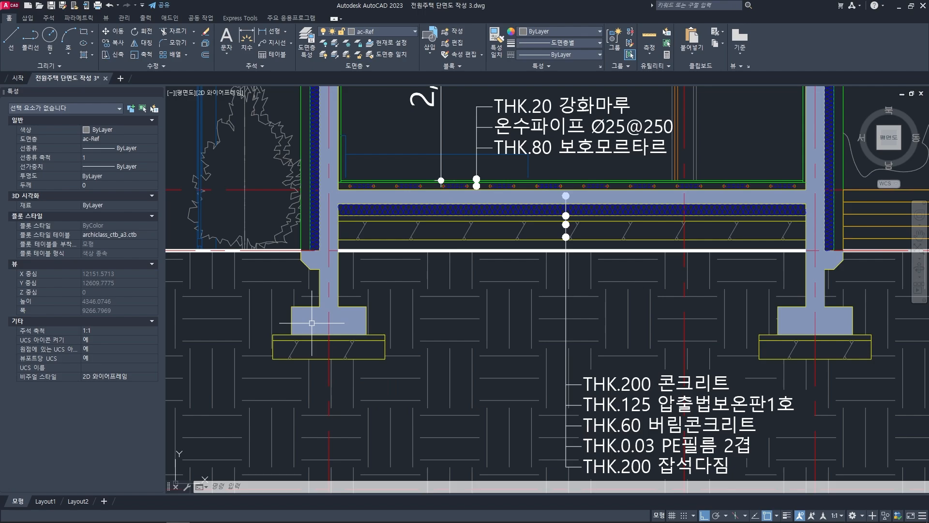
{"action": "scroll", "coordinate": [312, 323], "scroll_direction": "up", "scroll_amount": 2}
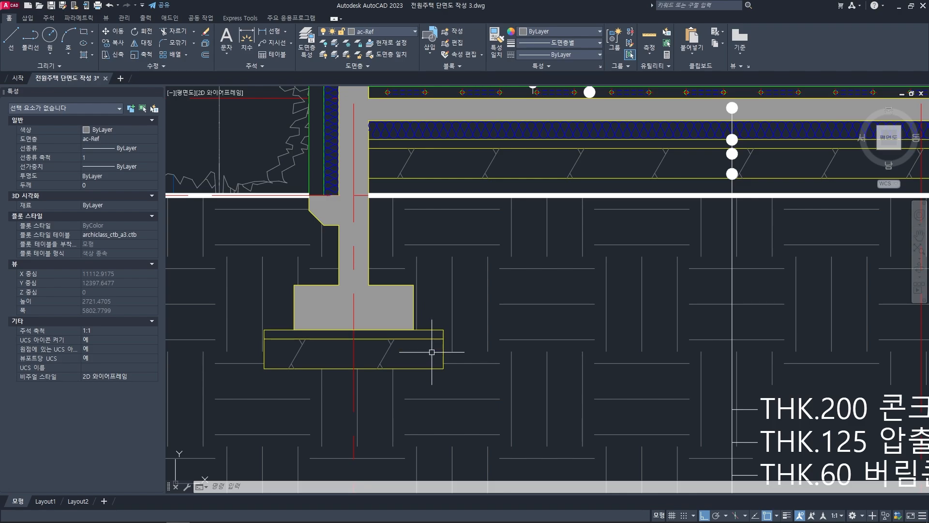
{"action": "scroll", "coordinate": [430, 339], "scroll_direction": "down", "scroll_amount": 2}
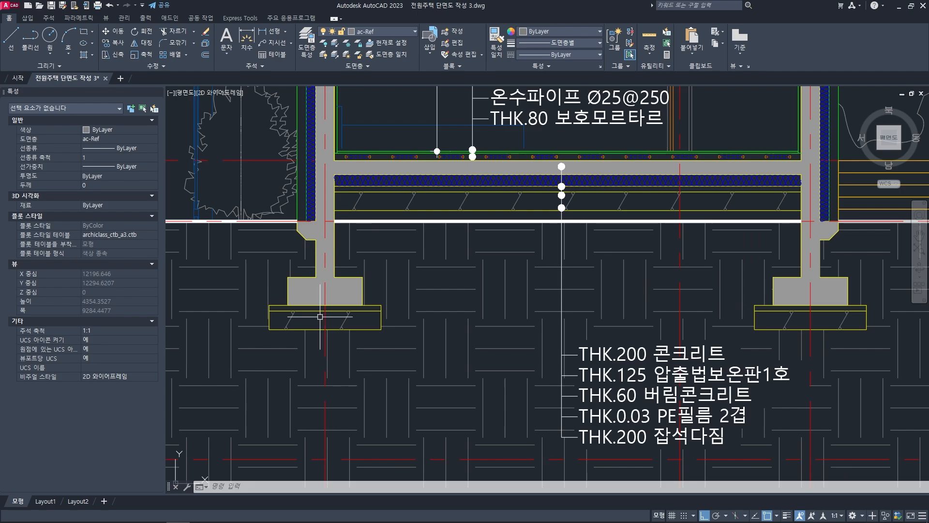
{"action": "scroll", "coordinate": [321, 312], "scroll_direction": "up", "scroll_amount": 2}
{"action": "middle_click_drag", "start_coordinate": [328, 311], "coordinate": [286, 415]}
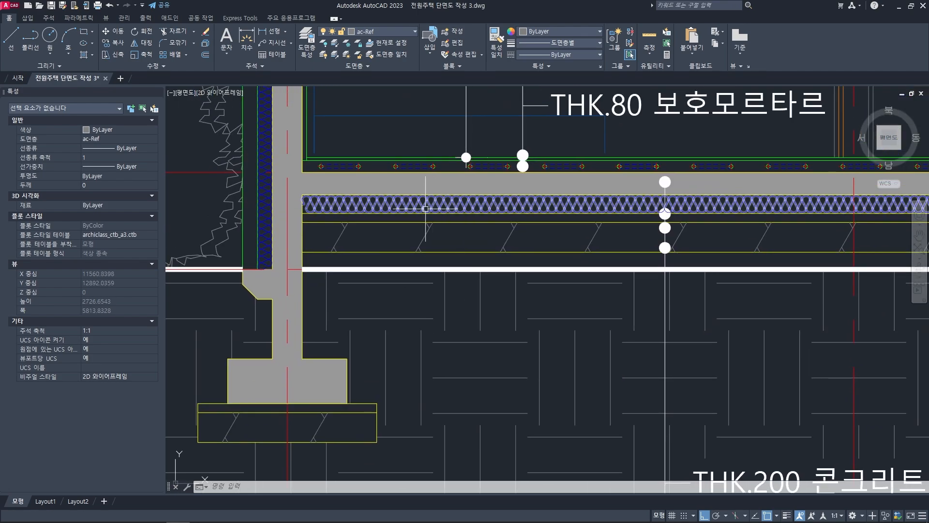
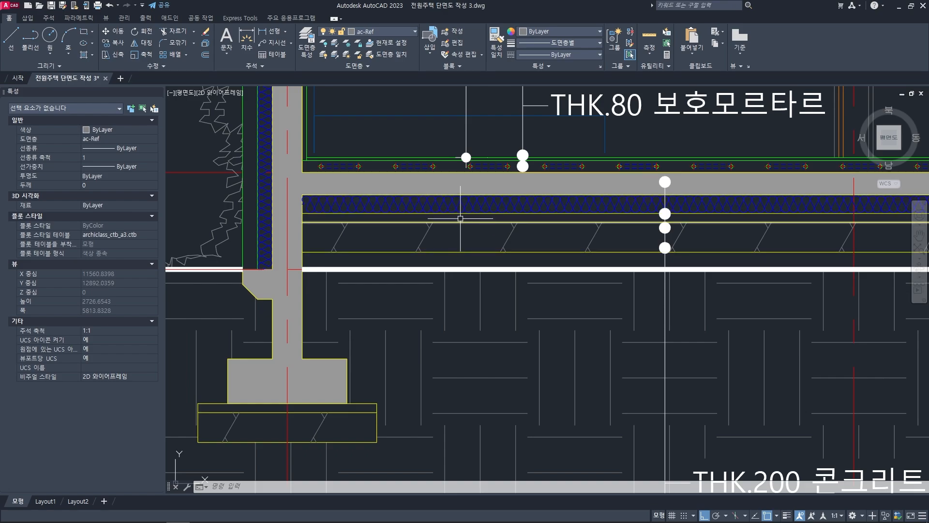
{"action": "middle_click_drag", "start_coordinate": [530, 296], "coordinate": [459, 290]}
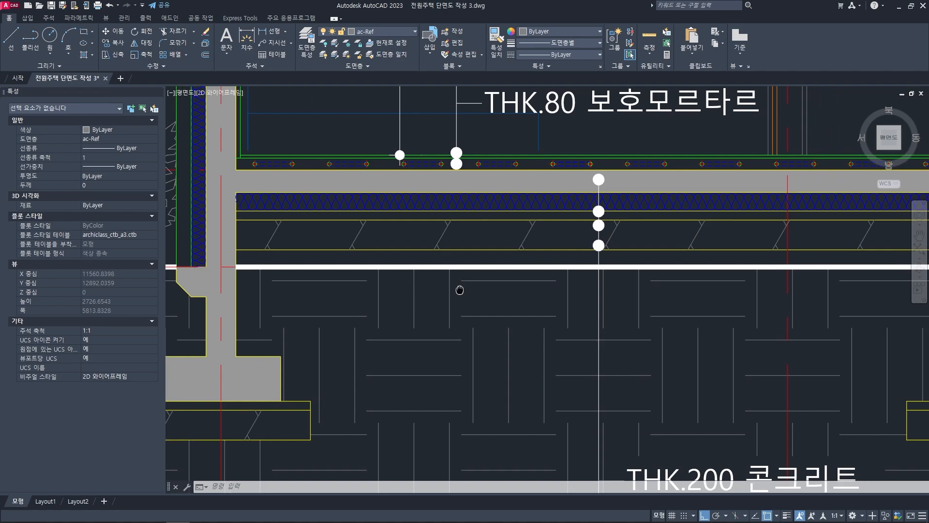
- Offset the bottom line of the ground-floor insulation 60 mm downward for the blinding concrete layer
{"action": "type", "text": "o"}
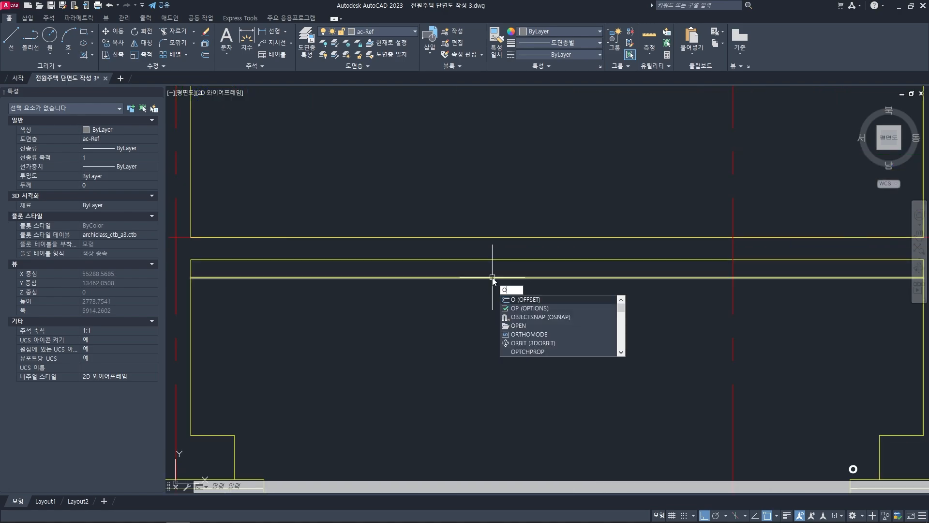
{"action": "key", "text": "space"}
{"action": "type", "text": "6"}
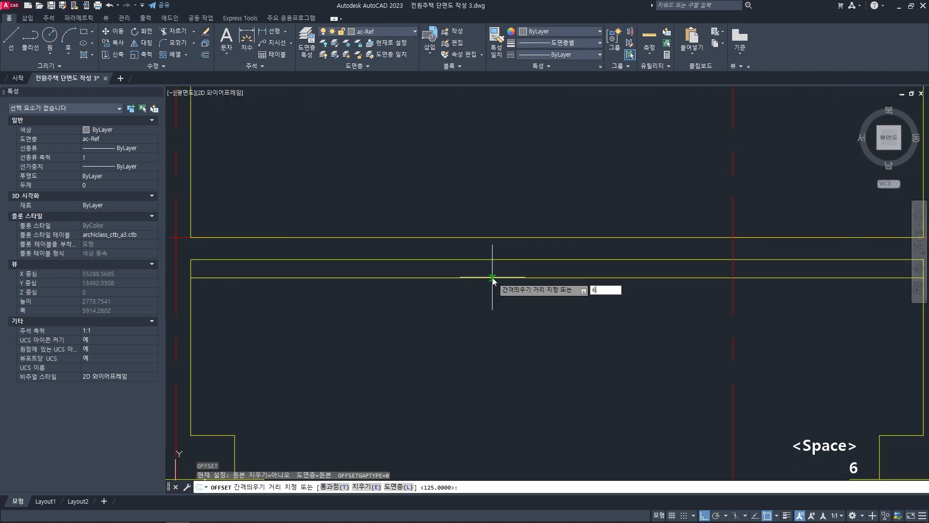
{"action": "type", "text": "0"}
{"action": "key", "text": "space"}
{"action": "left_click", "coordinate": [493, 277]}
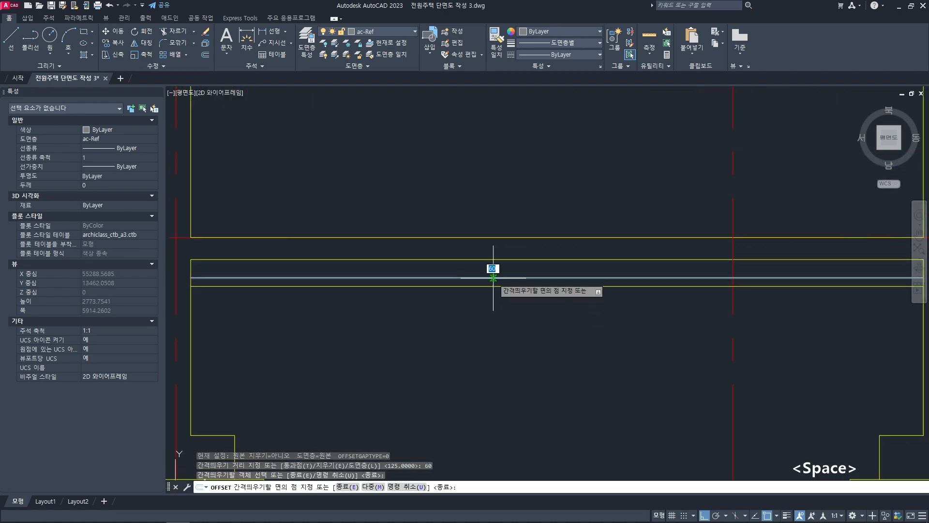
{"action": "left_click", "coordinate": [498, 322]}
{"action": "middle_click_drag", "start_coordinate": [527, 323], "coordinate": [519, 307]}
{"action": "key", "text": "space"}
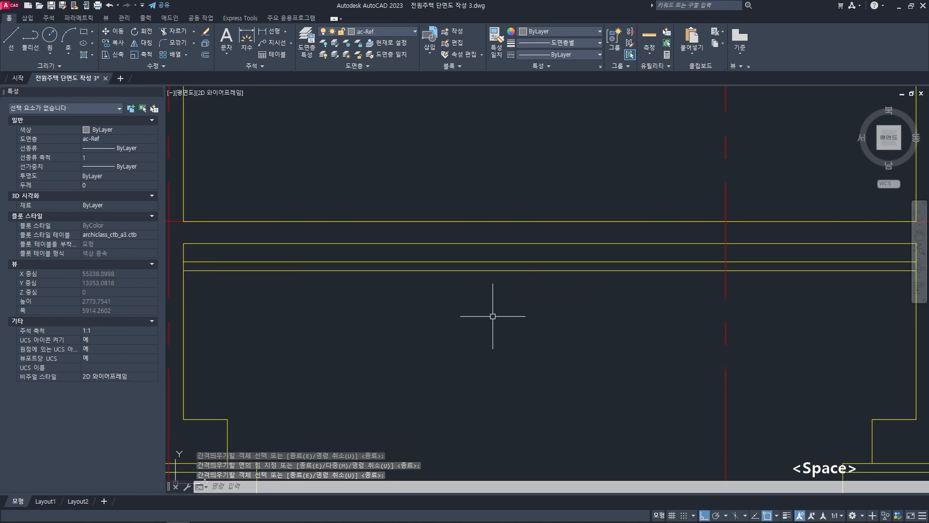
- Offset the bottom line of the blinding concrete 200 mm downward for the rubble base layer
{"action": "key", "text": "space"}
{"action": "type", "text": "200"}
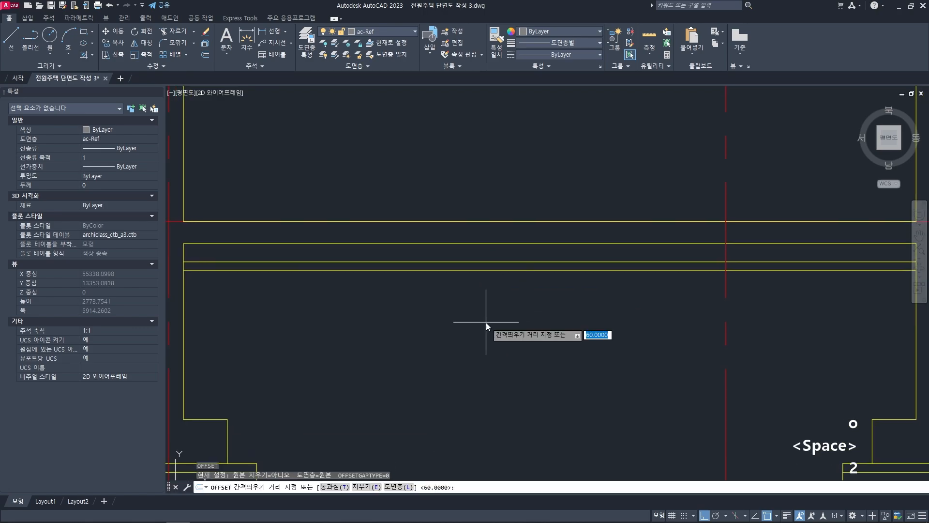
{"action": "left_click", "coordinate": [474, 270]}
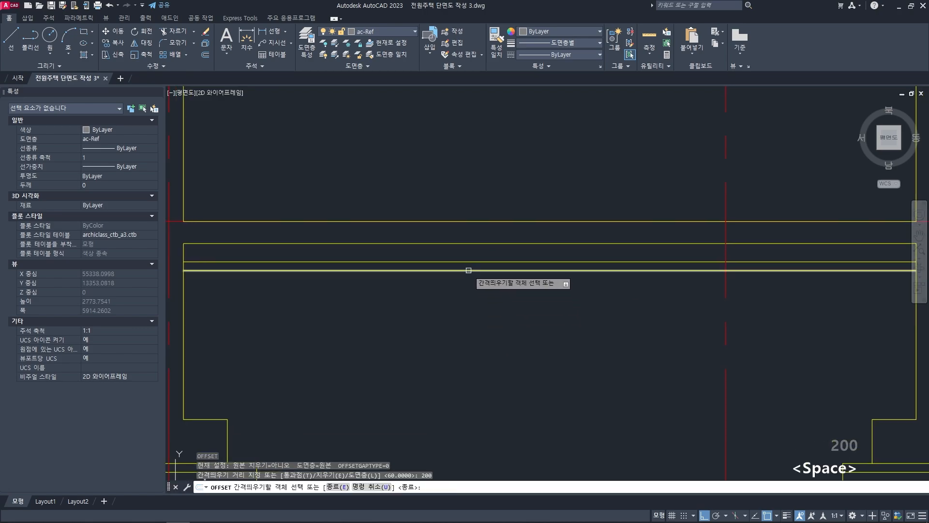
{"action": "left_click", "coordinate": [471, 286]}
{"action": "key", "text": "space"}
{"action": "key", "text": "Escape"}
{"action": "middle_click_drag", "start_coordinate": [455, 323], "coordinate": [473, 326]}
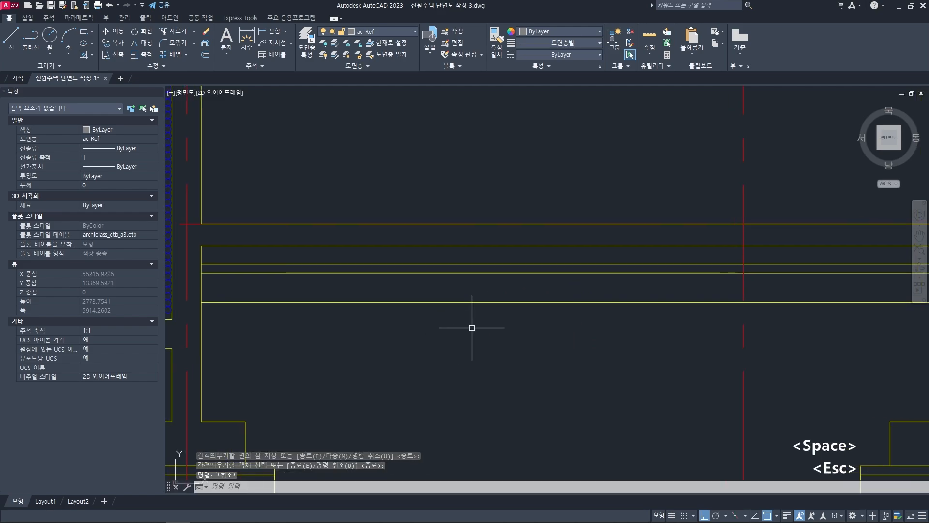
{"action": "key", "text": "Escape"}
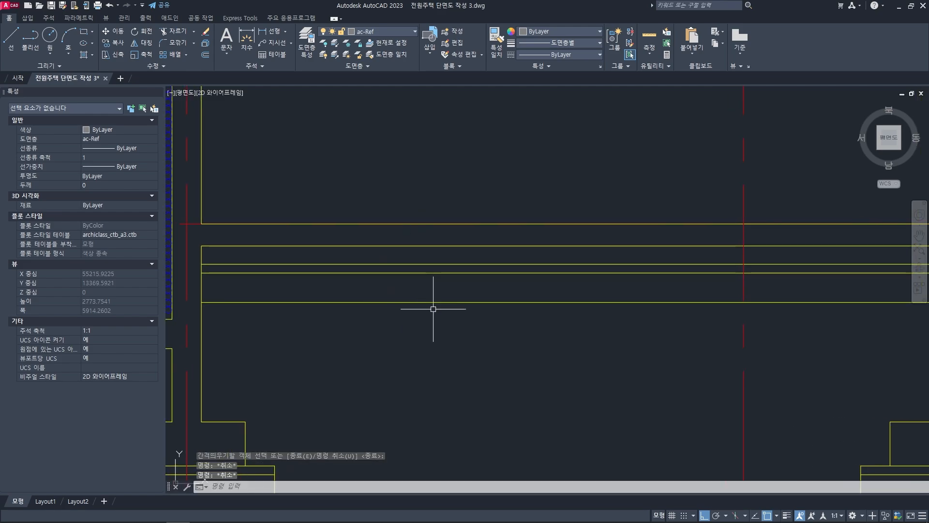
- Draw a vertical line across the depth of the under-slab insulation layer at the left foundation wall's inner face
{"action": "scroll", "coordinate": [433, 308], "scroll_direction": "down", "scroll_amount": 2}
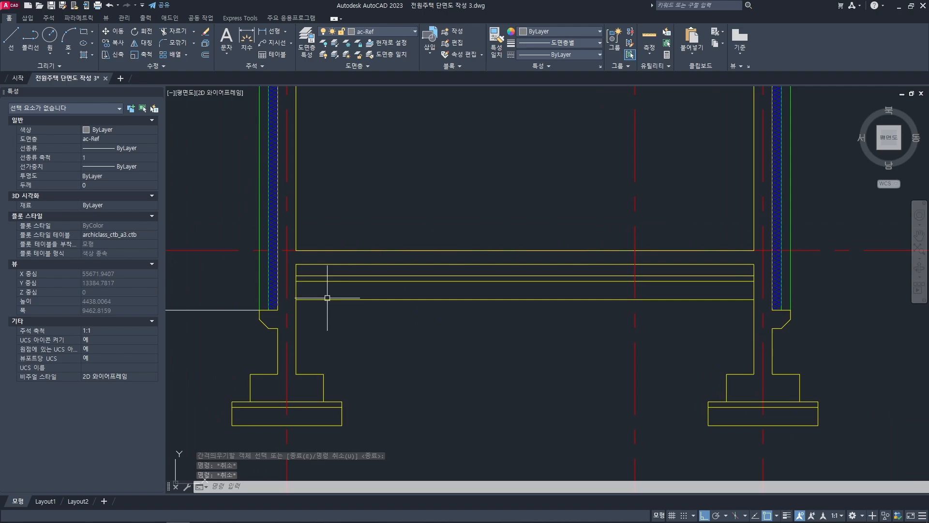
{"action": "scroll", "coordinate": [305, 263], "scroll_direction": "up", "scroll_amount": 4}
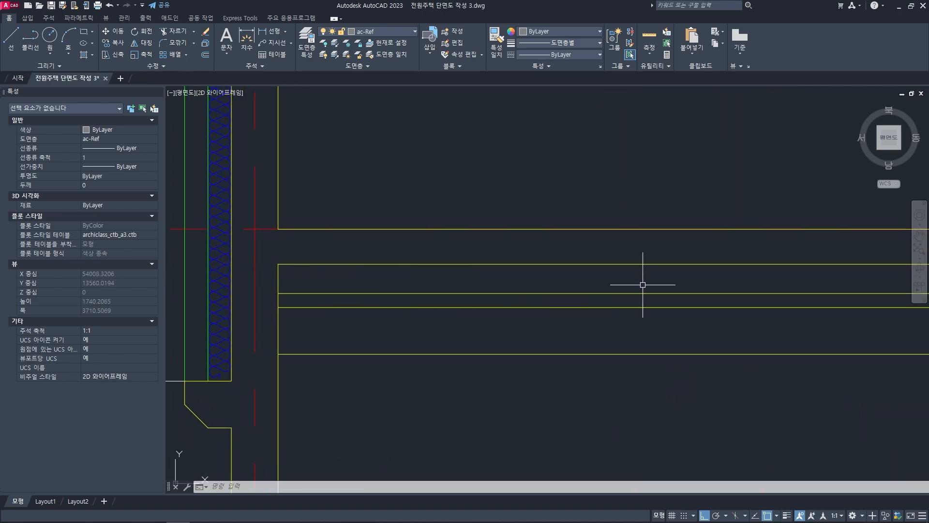
{"action": "middle_click_drag", "start_coordinate": [321, 283], "coordinate": [351, 279]}
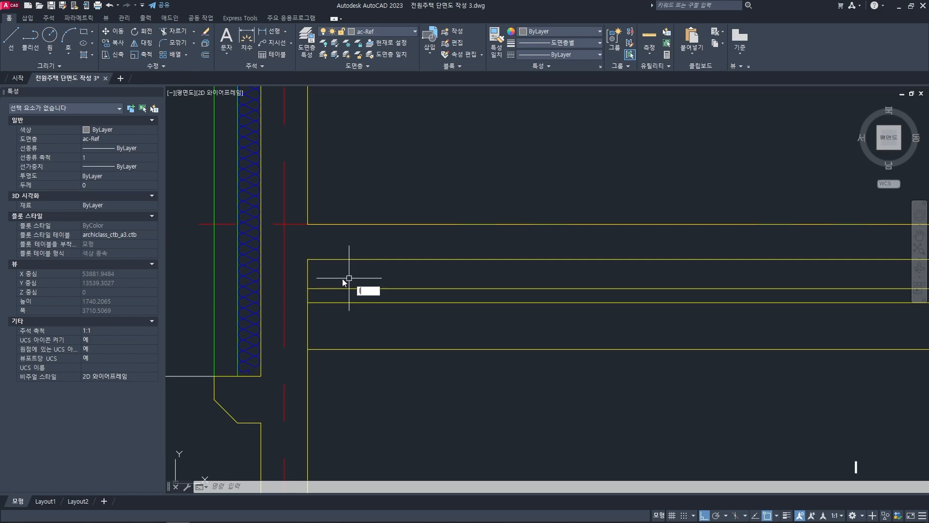
{"action": "key", "text": "space"}
{"action": "scroll", "coordinate": [320, 273], "scroll_direction": "up", "scroll_amount": 2}
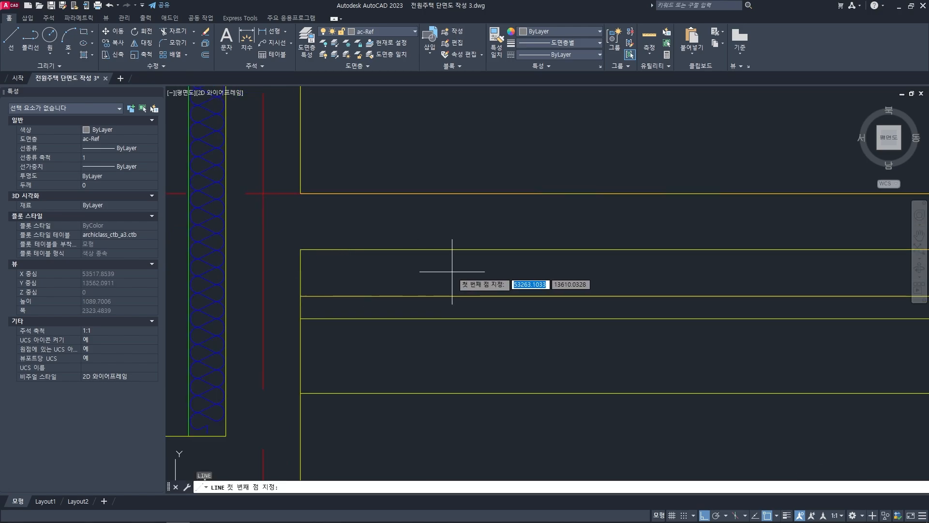
{"action": "left_click", "coordinate": [300, 250]}
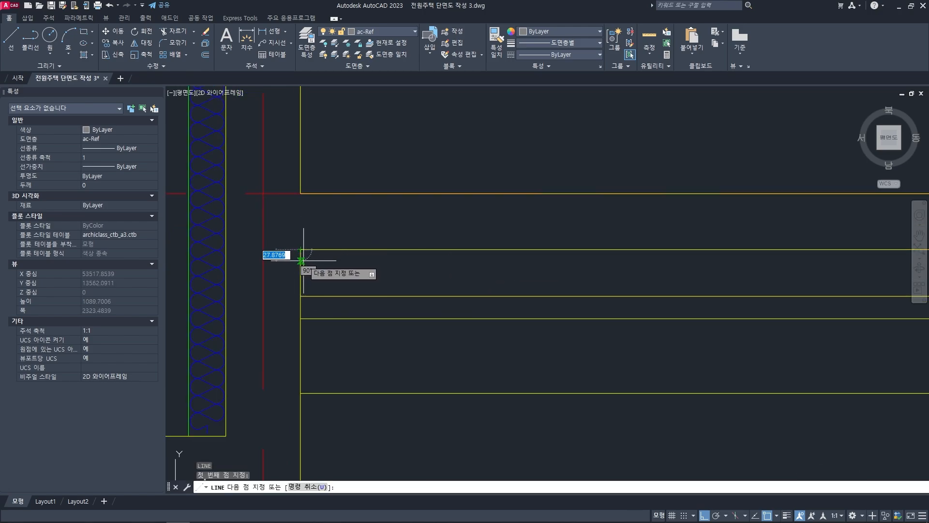
{"action": "left_click", "coordinate": [300, 295]}
{"action": "key", "text": "space"}
{"action": "left_click", "coordinate": [300, 272]}
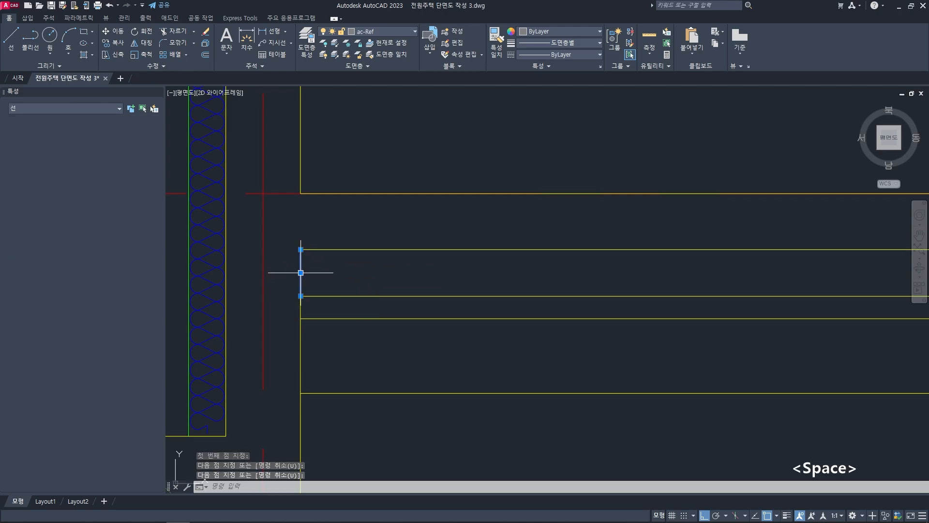
{"action": "middle_click_drag", "start_coordinate": [314, 273], "coordinate": [317, 274]}
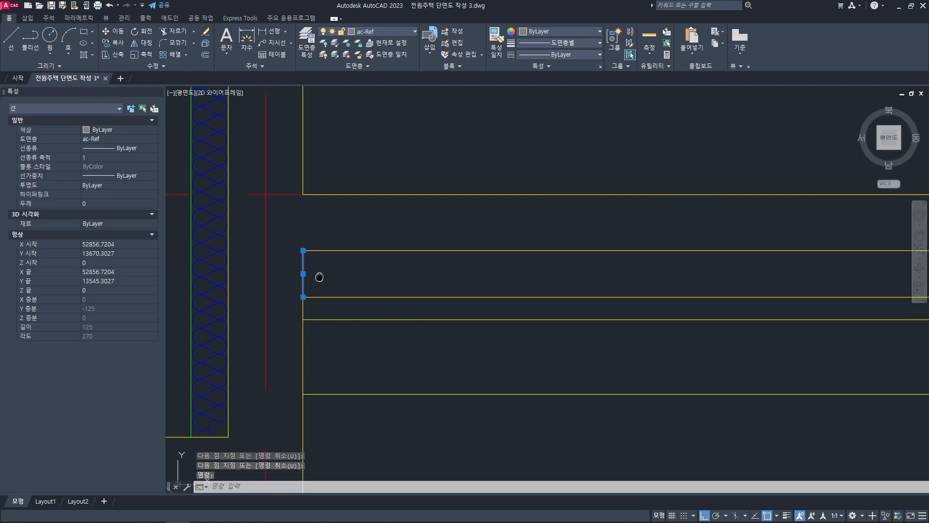
{"action": "key", "text": "Escape"}
{"action": "key", "text": "Escape"}
- Draw a horizontal centre line through the under-slab insulation from the vertical line's midpoint to just past the right foundation wall's inner face
{"action": "key", "text": "space"}
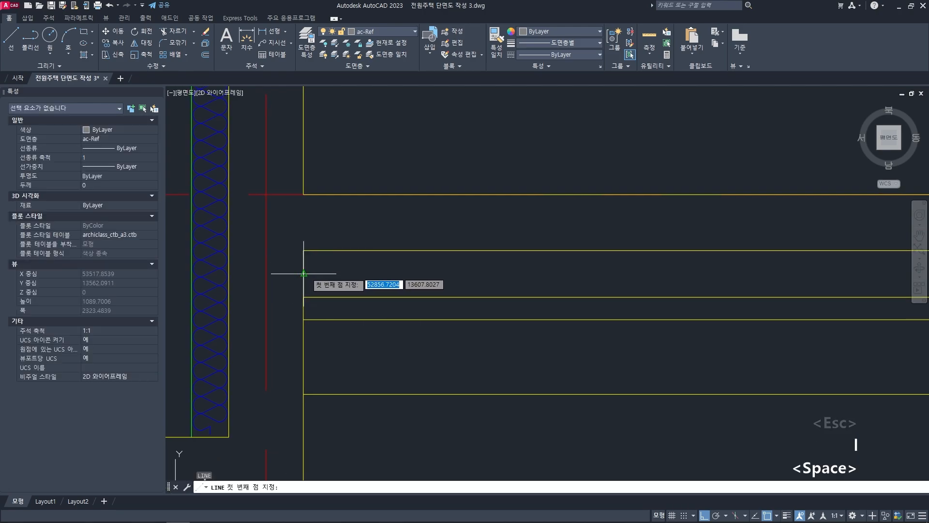
{"action": "left_click", "coordinate": [304, 272]}
{"action": "scroll", "coordinate": [401, 313], "scroll_direction": "down", "scroll_amount": 3}
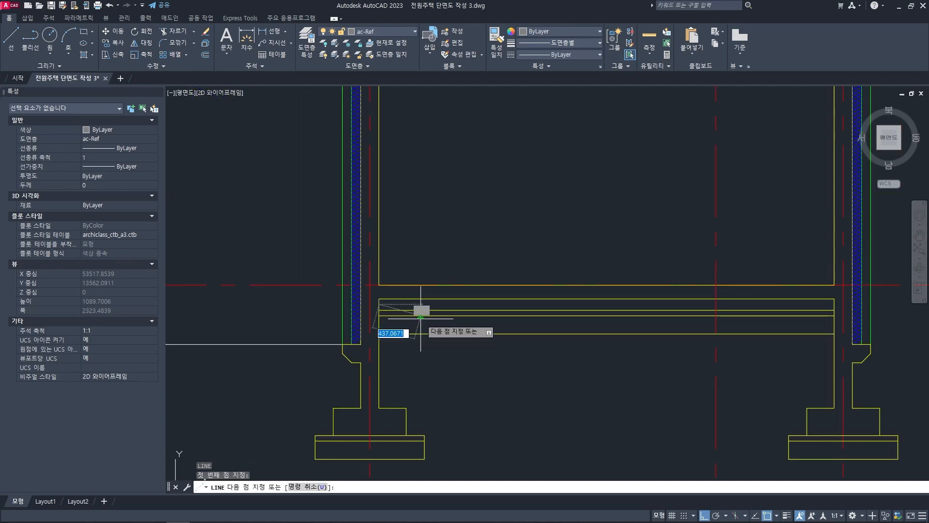
{"action": "middle_click_drag", "start_coordinate": [583, 321], "coordinate": [299, 308]}
{"action": "middle_click_drag", "start_coordinate": [481, 308], "coordinate": [411, 309]}
{"action": "scroll", "coordinate": [474, 308], "scroll_direction": "up", "scroll_amount": 1}
{"action": "scroll", "coordinate": [483, 296], "scroll_direction": "up", "scroll_amount": 6}
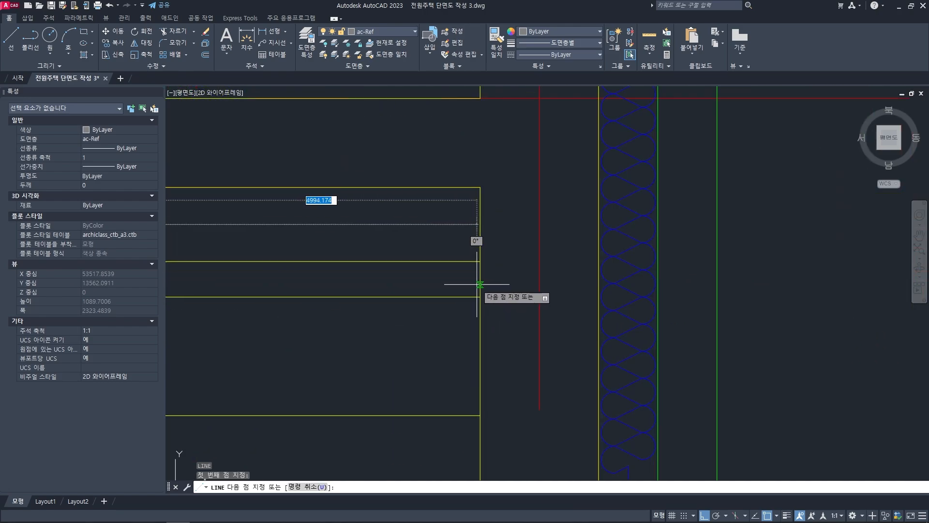
{"action": "left_click", "coordinate": [490, 279]}
{"action": "key", "text": "space"}
{"action": "middle_click_drag", "start_coordinate": [492, 268], "coordinate": [513, 274]}
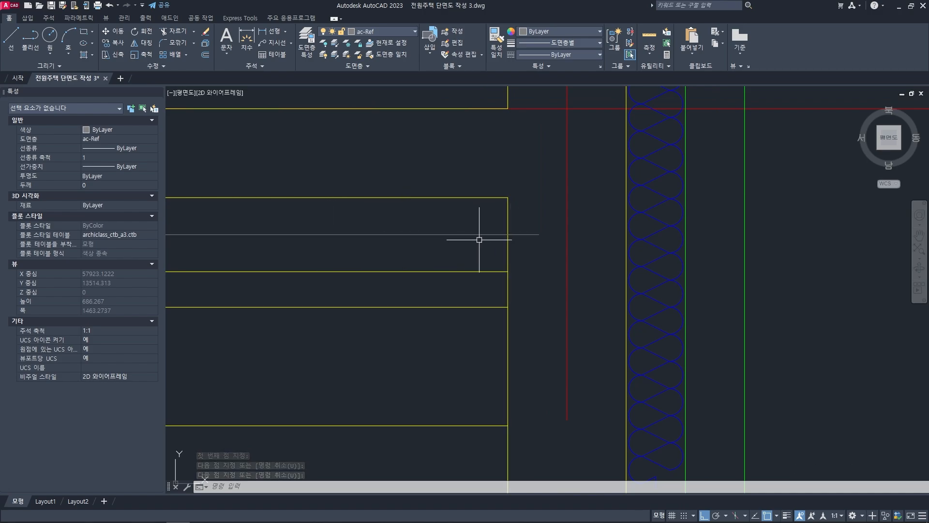
- Trim the insulation centre line back to the inner face of the right foundation wall
{"action": "type", "text": "tr"}
{"action": "key", "text": "space"}
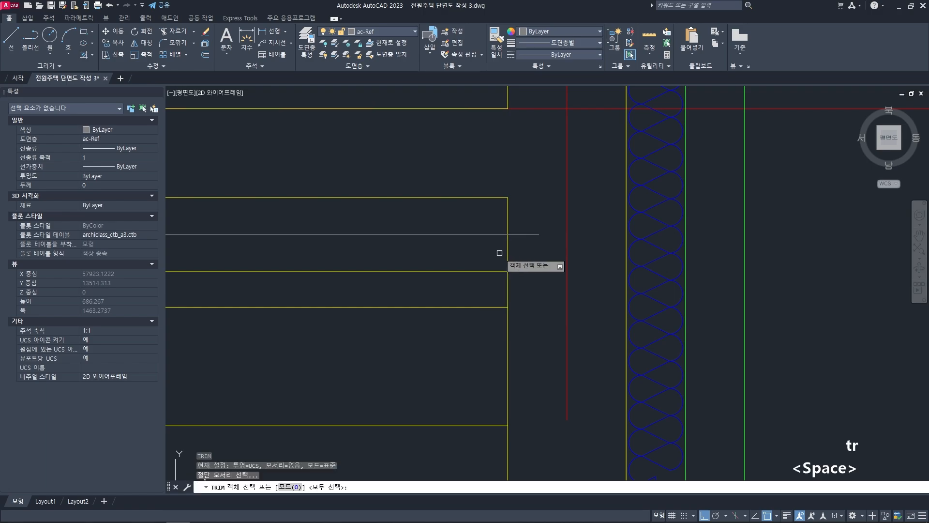
{"action": "left_click", "coordinate": [507, 249]}
{"action": "key", "text": "space"}
{"action": "left_click", "coordinate": [535, 236]}
{"action": "key", "text": "space"}
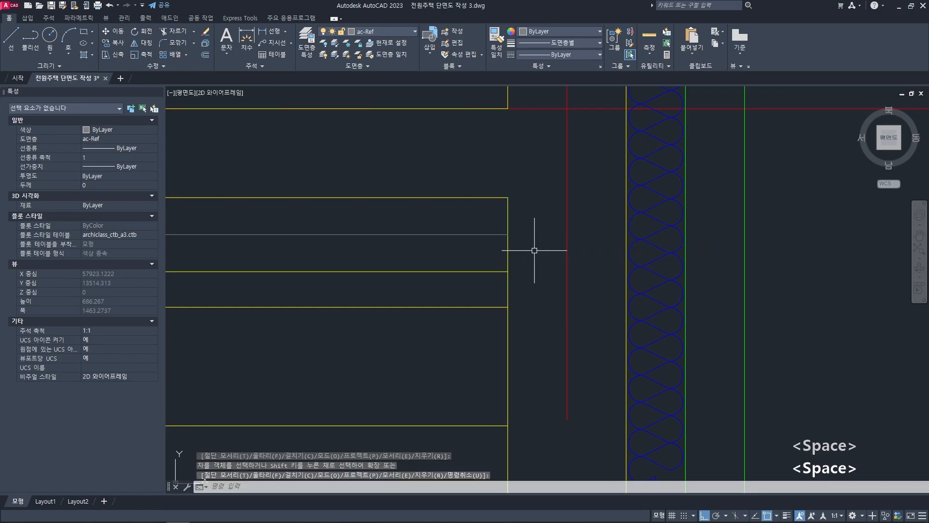
- Match the under-slab insulation centre line's properties to the wall insulation line
{"action": "scroll", "coordinate": [534, 250], "scroll_direction": "down", "scroll_amount": 2}
{"action": "type", "text": "m"}
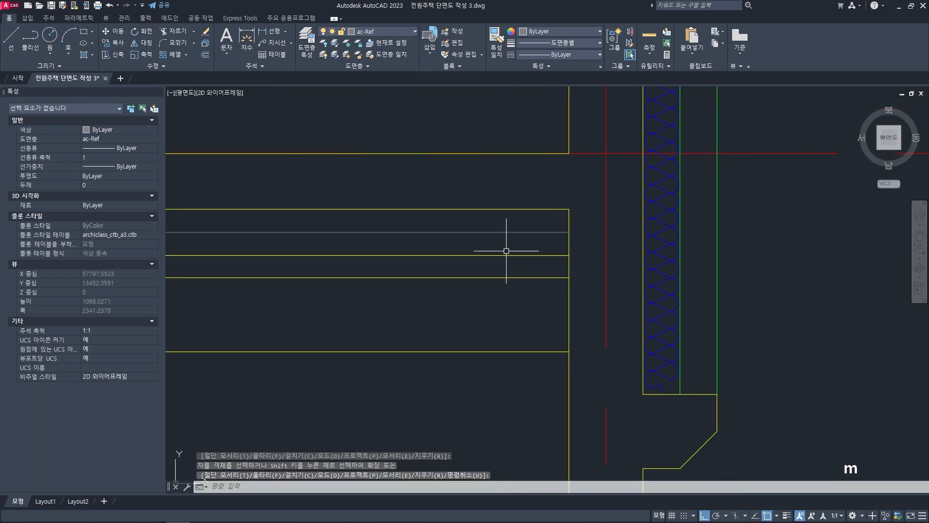
{"action": "key", "text": "space"}
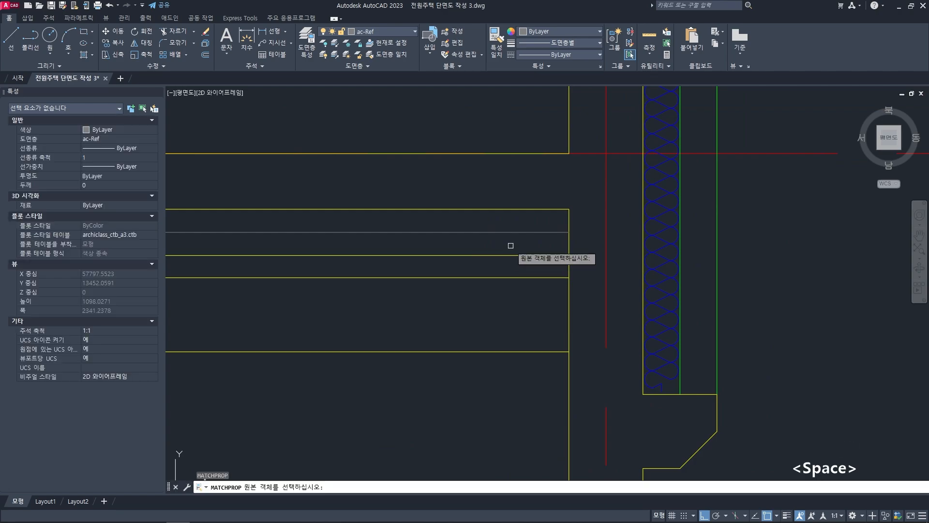
{"action": "left_click", "coordinate": [658, 241]}
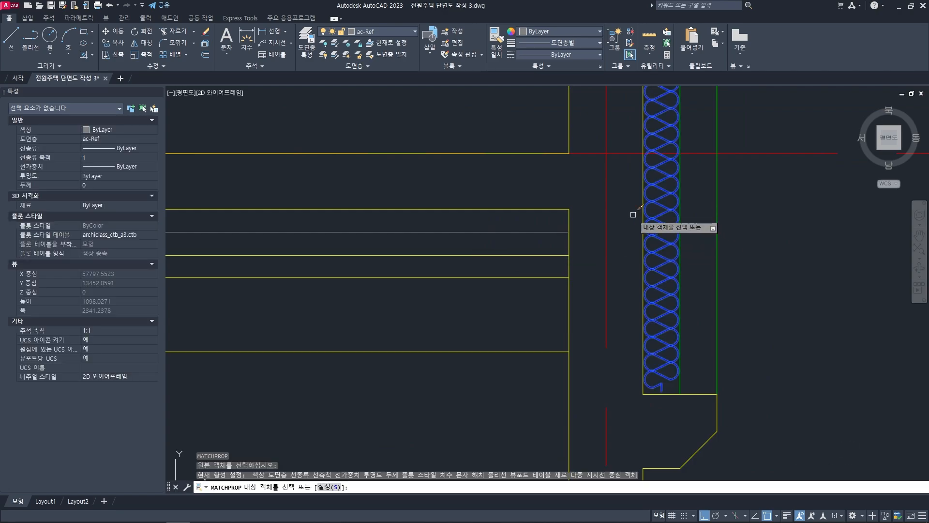
{"action": "left_click", "coordinate": [511, 233]}
{"action": "key", "text": "space"}
{"action": "middle_click_drag", "start_coordinate": [477, 295], "coordinate": [593, 300]}
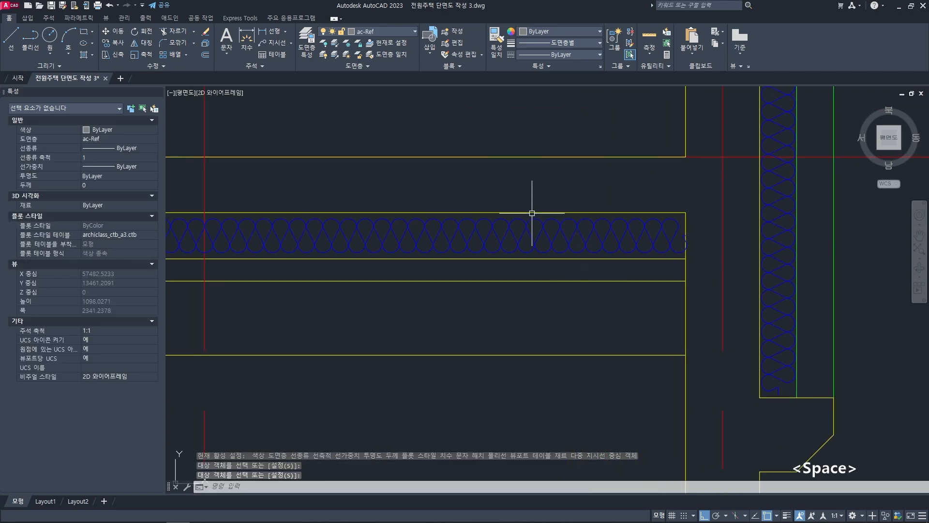
- Set the under-slab insulation line's linetype scale to 0.23 so the pattern fills the layer depth
{"action": "scroll", "coordinate": [501, 215], "scroll_direction": "up", "scroll_amount": 4}
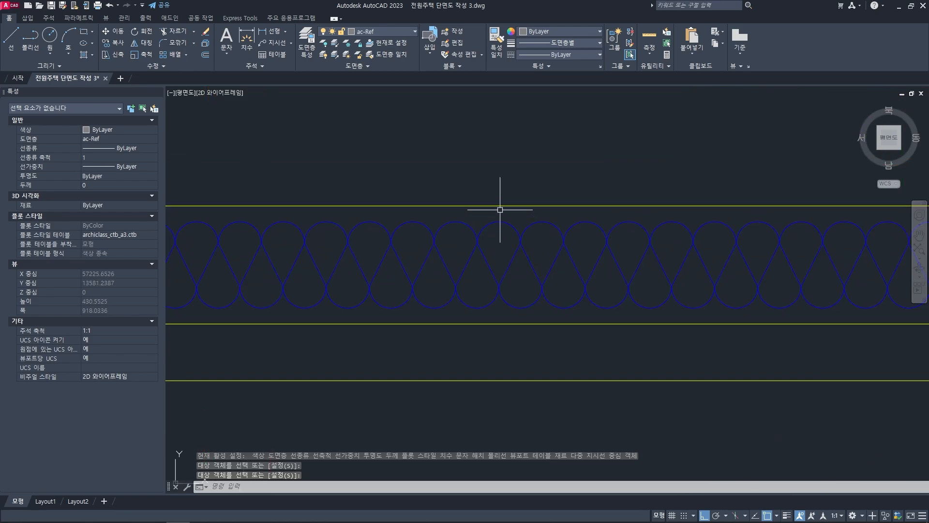
{"action": "left_click", "coordinate": [546, 239]}
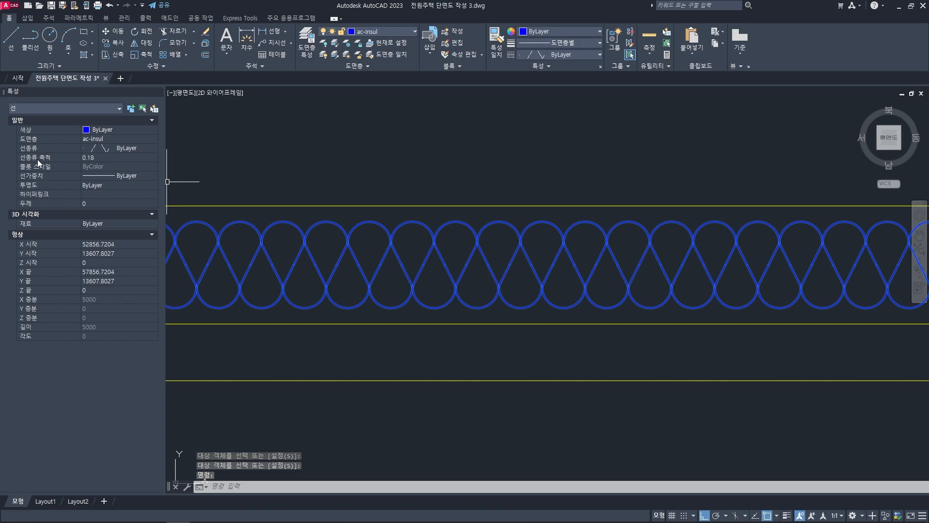
{"action": "left_click", "coordinate": [101, 160]}
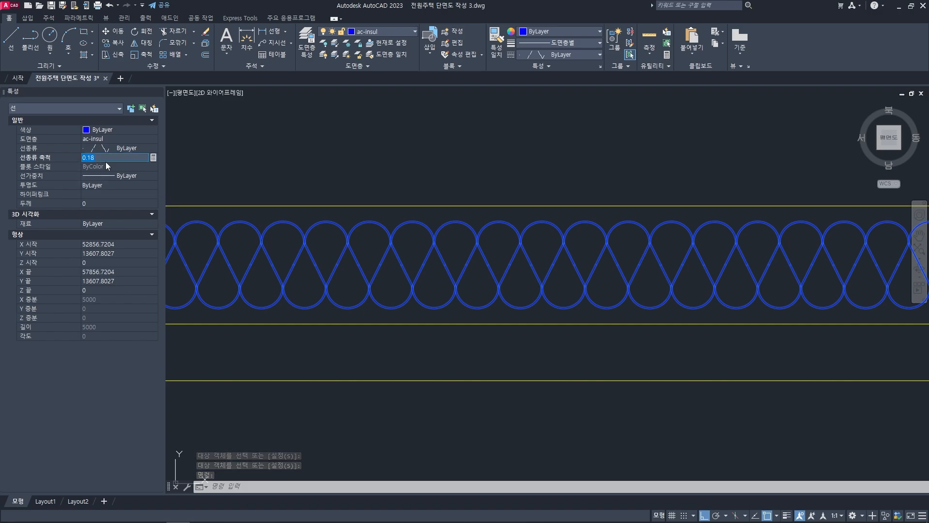
{"action": "key", "text": "Return"}
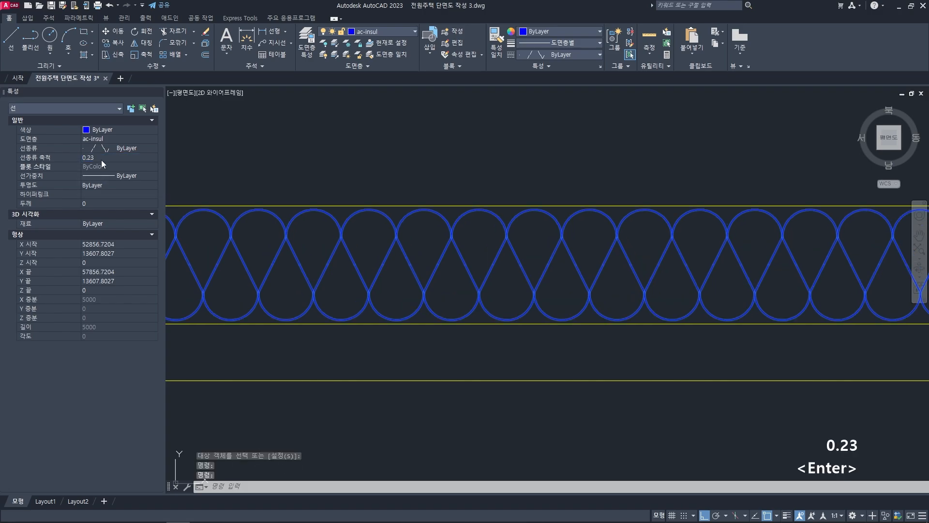
{"action": "key", "text": "Escape"}
{"action": "key", "text": "Escape"}
{"action": "key", "text": "Escape"}
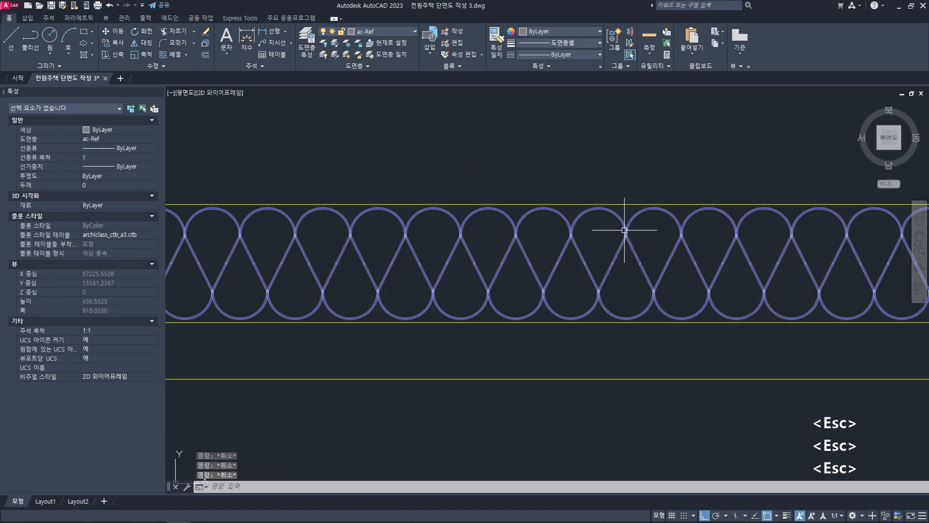
{"action": "scroll", "coordinate": [603, 243], "scroll_direction": "down", "scroll_amount": 4}
{"action": "scroll", "coordinate": [603, 243], "scroll_direction": "down", "scroll_amount": 3}
{"action": "key", "text": "Escape"}
{"action": "key", "text": "Escape"}
{"action": "scroll", "coordinate": [628, 315], "scroll_direction": "down", "scroll_amount": 5}
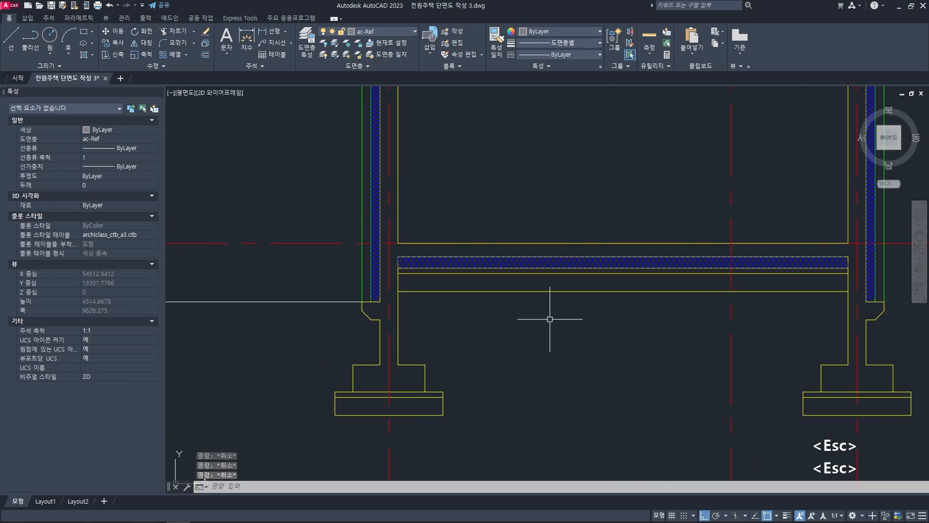
- Review the layers under the flat slab and locate the stepped ground-floor slab of the neighbouring section
{"action": "scroll", "coordinate": [489, 292], "scroll_direction": "up", "scroll_amount": 2}
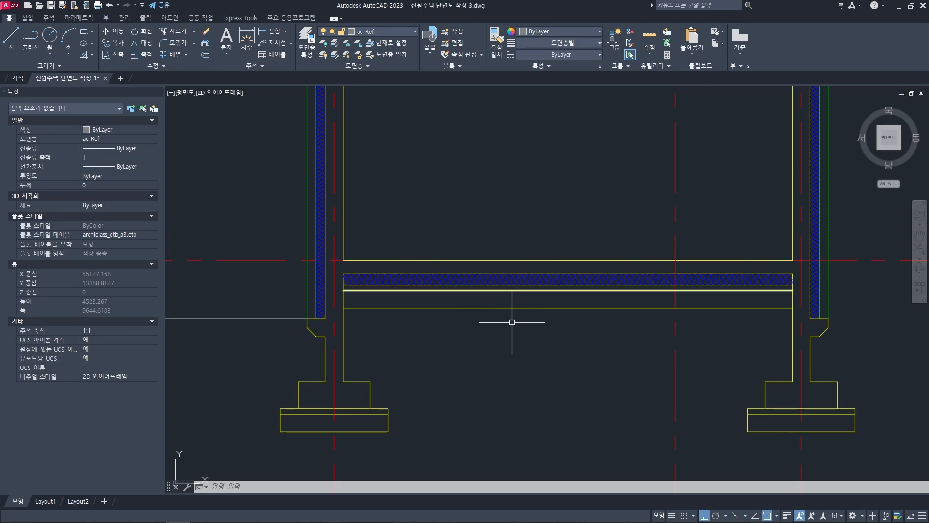
{"action": "scroll", "coordinate": [563, 304], "scroll_direction": "down", "scroll_amount": 1}
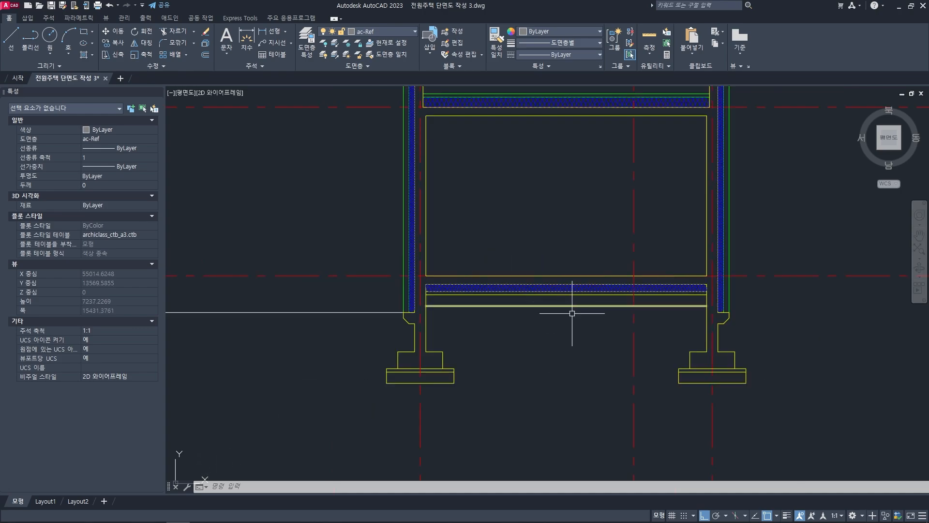
{"action": "mouse_move", "coordinate": [634, 322]}
{"action": "middle_mouse_down"}
{"action": "mouse_move", "coordinate": [436, 320]}
{"action": "mouse_move", "coordinate": [426, 305]}
{"action": "mouse_move", "coordinate": [395, 305]}
{"action": "middle_mouse_up"}
{"action": "scroll", "coordinate": [435, 319], "scroll_direction": "down", "scroll_amount": 2}
{"action": "scroll", "coordinate": [410, 305], "scroll_direction": "up", "scroll_amount": 2}
{"action": "scroll", "coordinate": [413, 305], "scroll_direction": "up", "scroll_amount": 2}
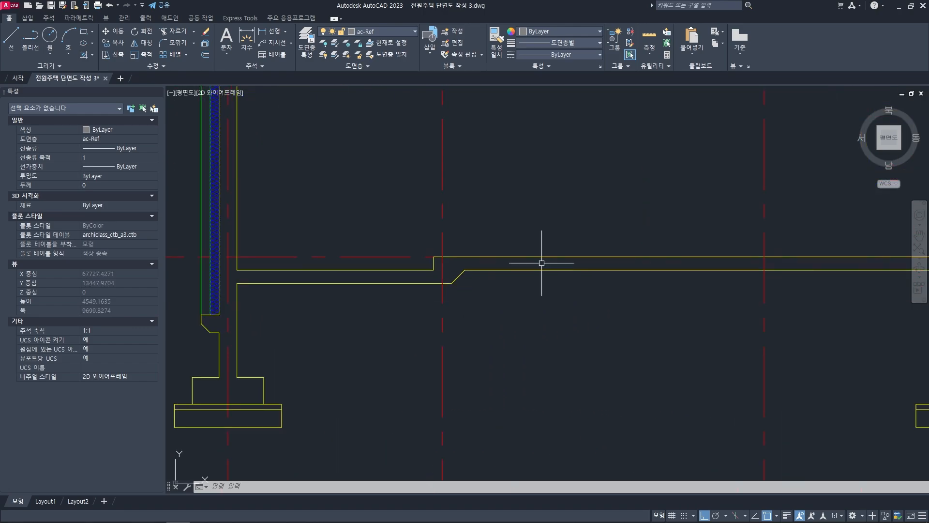
{"action": "scroll", "coordinate": [541, 283], "scroll_direction": "down", "scroll_amount": 2}
{"action": "middle_click_drag", "start_coordinate": [729, 283], "coordinate": [673, 296]}
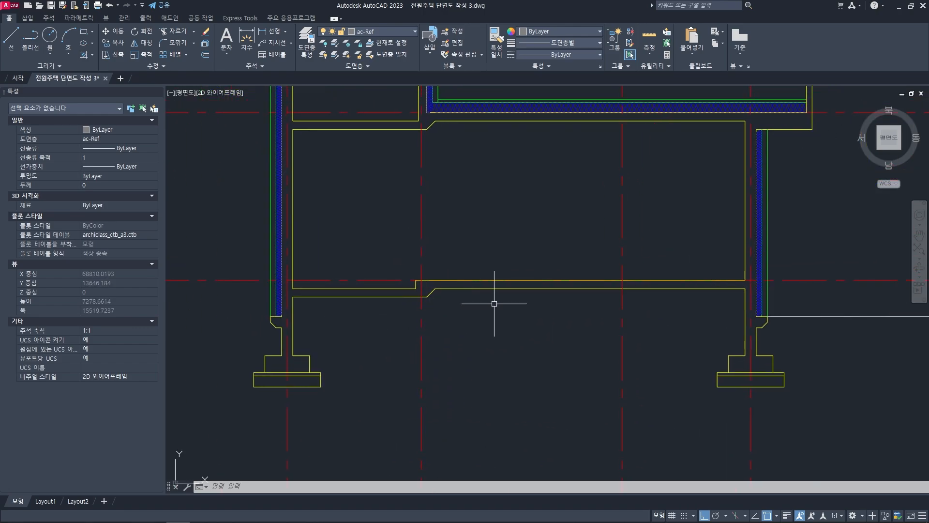
{"action": "middle_click_drag", "start_coordinate": [503, 305], "coordinate": [531, 303]}
{"action": "key", "text": "space"}
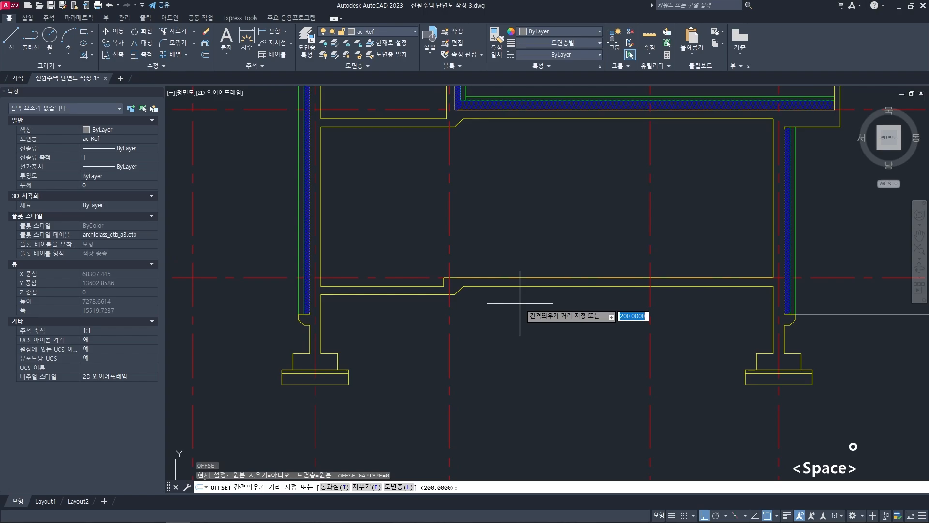
{"action": "type", "text": "1250"}
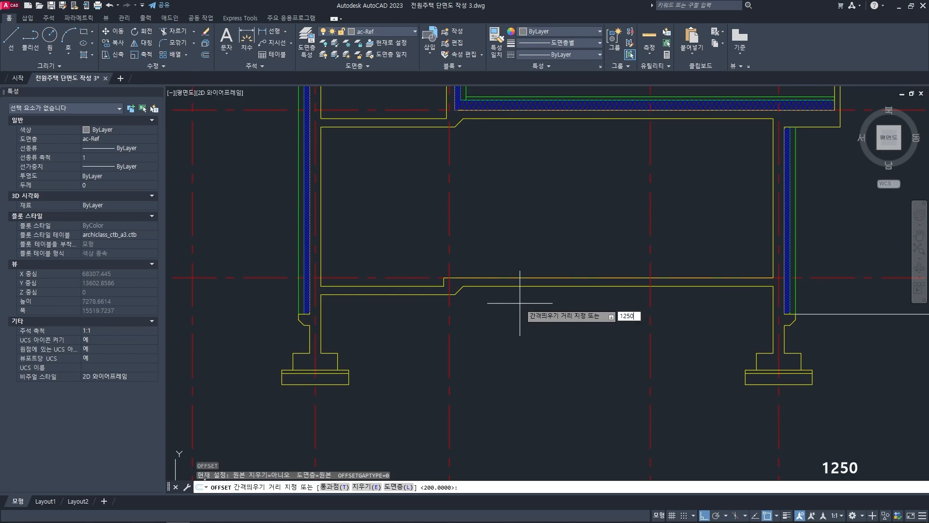
{"action": "key", "text": "space"}
{"action": "key", "text": "Escape"}
{"action": "key", "text": "Escape"}
- Offset the upper, sloped and lower underside lines of the stepped ground-floor slab 125 mm downward for the insulation layer
{"action": "type", "text": "o"}
{"action": "key", "text": "space"}
{"action": "type", "text": "1"}
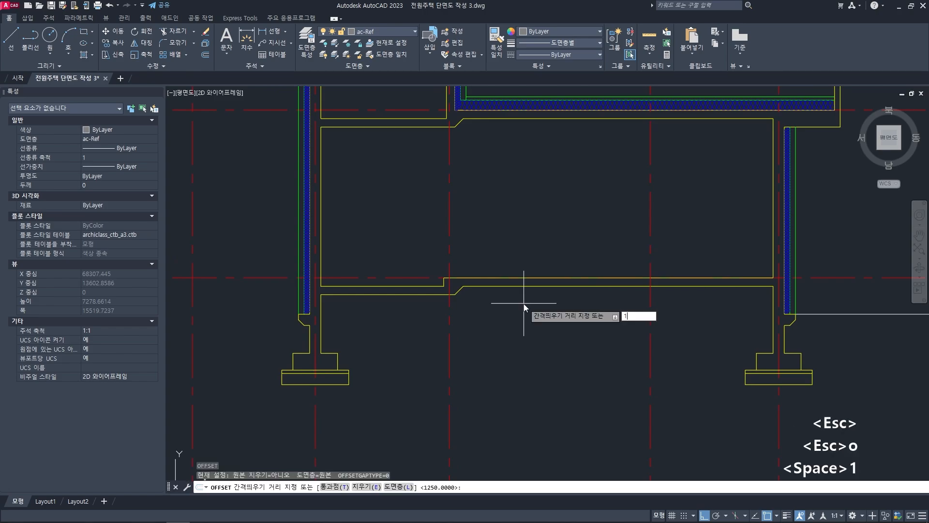
{"action": "type", "text": "25"}
{"action": "key", "text": "space"}
{"action": "left_click", "coordinate": [515, 286]}
{"action": "left_click", "coordinate": [508, 305]}
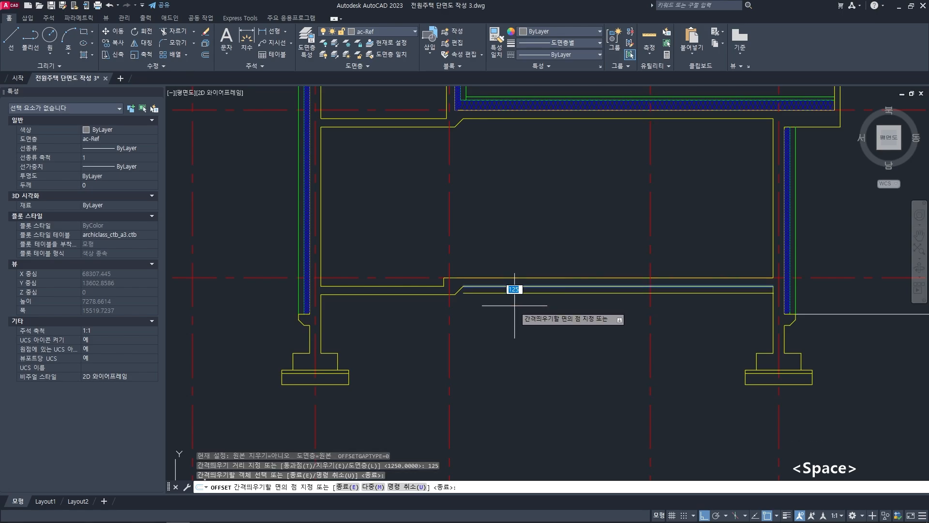
{"action": "scroll", "coordinate": [463, 293], "scroll_direction": "up", "scroll_amount": 2}
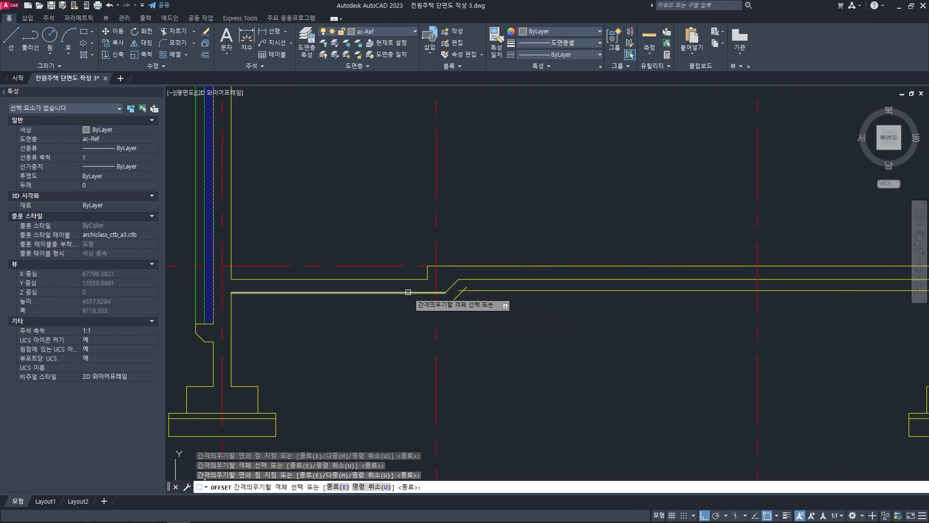
{"action": "left_click", "coordinate": [443, 292]}
{"action": "left_click", "coordinate": [400, 348]}
{"action": "key", "text": "space"}
- Join the sloped insulation bottom line to the upper and lower horizontal lines with zero-radius fillets
{"action": "scroll", "coordinate": [468, 334], "scroll_direction": "up", "scroll_amount": 4}
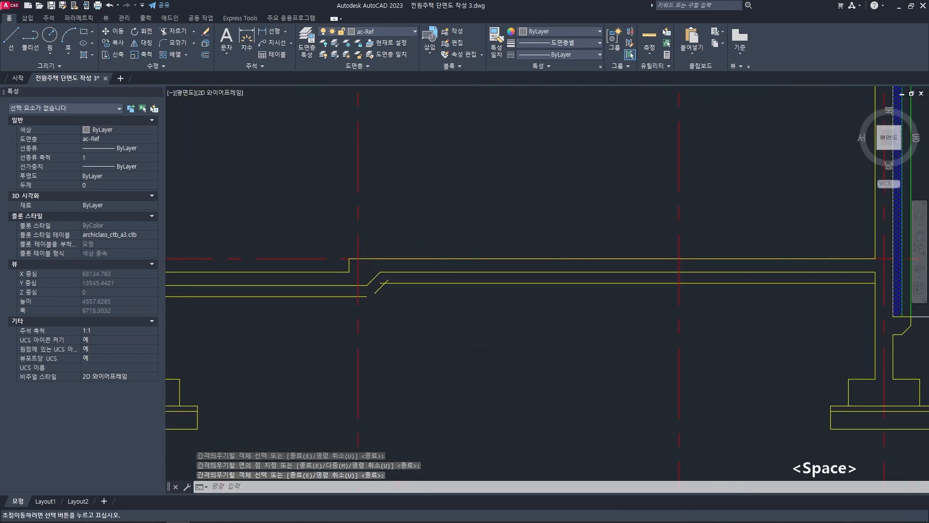
{"action": "type", "text": "f"}
{"action": "key", "text": "space"}
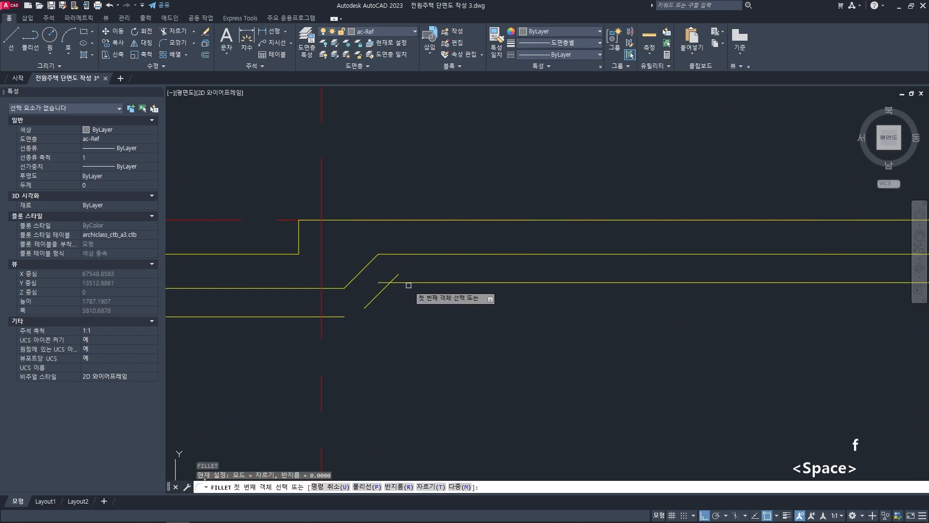
{"action": "left_click", "coordinate": [408, 284]}
{"action": "left_click", "coordinate": [376, 297]}
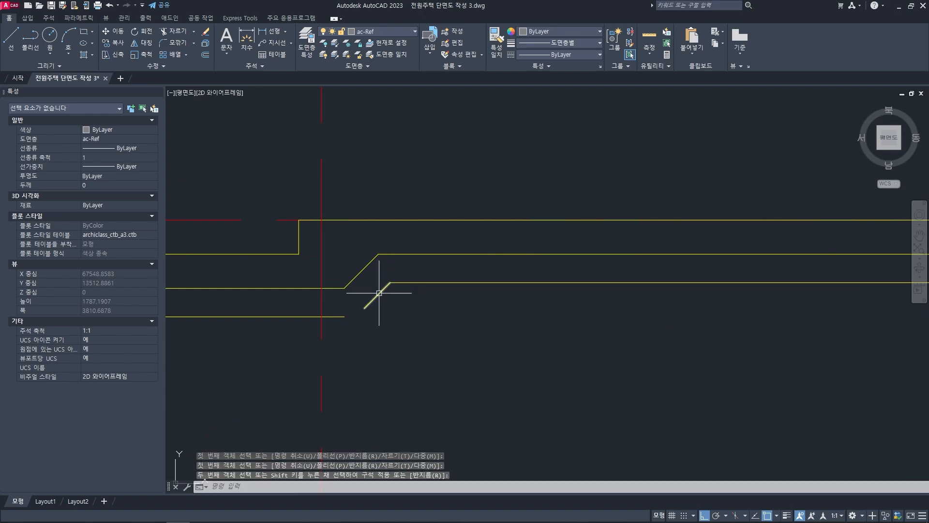
{"action": "left_click", "coordinate": [376, 296]}
{"action": "left_click", "coordinate": [340, 317]}
{"action": "scroll", "coordinate": [352, 318], "scroll_direction": "down", "scroll_amount": 6}
{"action": "key", "text": "Escape"}
{"action": "key", "text": "Escape"}
- Offset the three segments of the stepped insulation bottom line 60 mm downward for the blinding concrete
{"action": "mouse_move", "coordinate": [392, 338]}
{"action": "middle_mouse_down"}
{"action": "mouse_move", "coordinate": [465, 328]}
{"action": "mouse_move", "coordinate": [555, 286]}
{"action": "middle_mouse_up"}
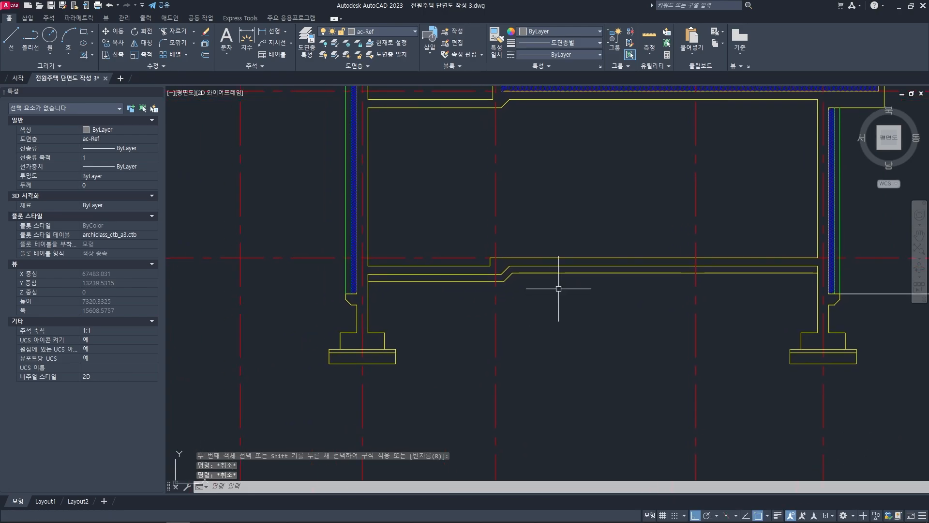
{"action": "type", "text": "o"}
{"action": "key", "text": "space"}
{"action": "type", "text": "60"}
{"action": "key", "text": "space"}
{"action": "scroll", "coordinate": [556, 285], "scroll_direction": "up", "scroll_amount": 2}
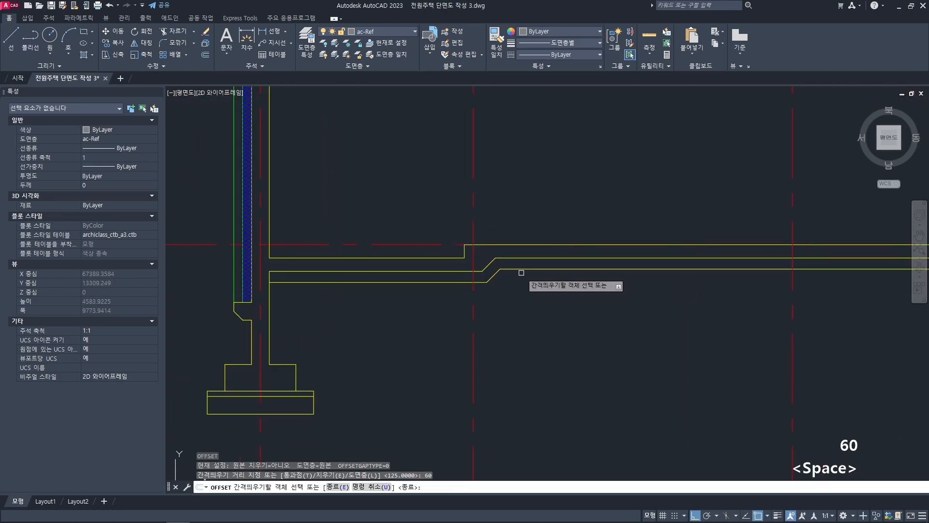
{"action": "left_click", "coordinate": [519, 271]}
{"action": "left_click", "coordinate": [521, 285]}
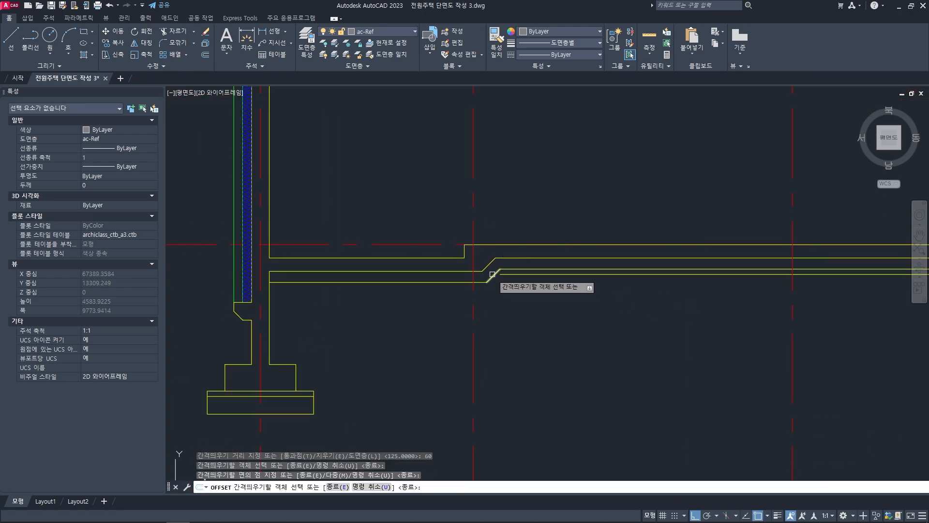
{"action": "left_click", "coordinate": [454, 283]}
{"action": "left_click", "coordinate": [442, 307]}
{"action": "key", "text": "space"}
- Offset the three segments of the stepped blinding concrete bottom line 200 mm downward for the rubble layer
{"action": "type", "text": "o"}
{"action": "key", "text": "space"}
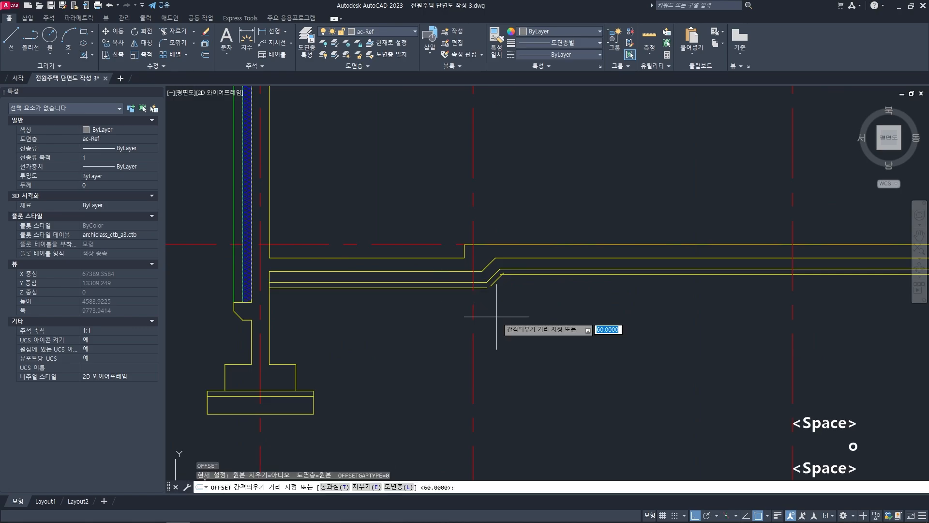
{"action": "type", "text": "200"}
{"action": "key", "text": "space"}
{"action": "left_click", "coordinate": [527, 274]}
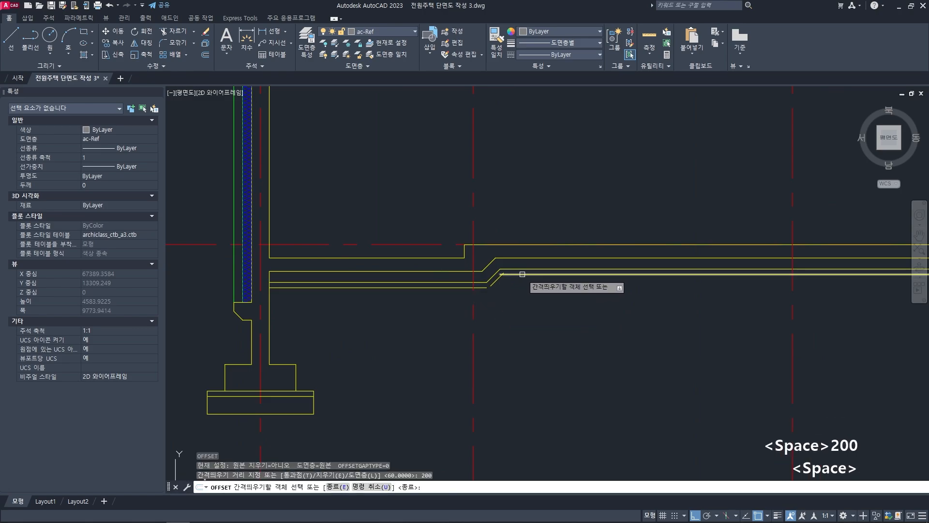
{"action": "left_click", "coordinate": [521, 305]}
{"action": "left_click", "coordinate": [494, 281]}
{"action": "left_click", "coordinate": [525, 337]}
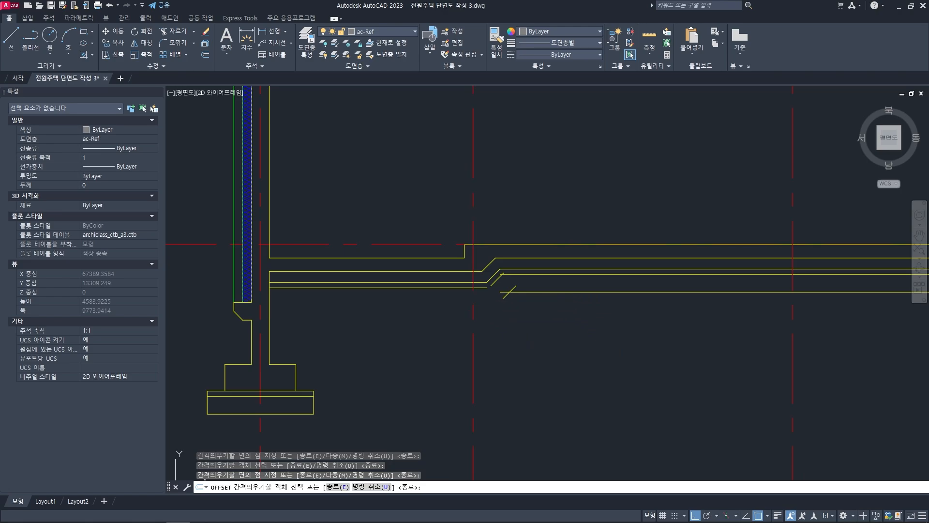
{"action": "left_click", "coordinate": [454, 287]}
{"action": "left_click", "coordinate": [452, 312]}
{"action": "key", "text": "space"}
- Join the blinding concrete's sloped bottom line to both horizontal segments with zero-radius fillets
{"action": "middle_click_drag", "start_coordinate": [501, 313], "coordinate": [495, 321]}
{"action": "scroll", "coordinate": [495, 322], "scroll_direction": "up", "scroll_amount": 3}
{"action": "type", "text": "f"}
{"action": "key", "text": "space"}
{"action": "scroll", "coordinate": [497, 291], "scroll_direction": "up", "scroll_amount": 3}
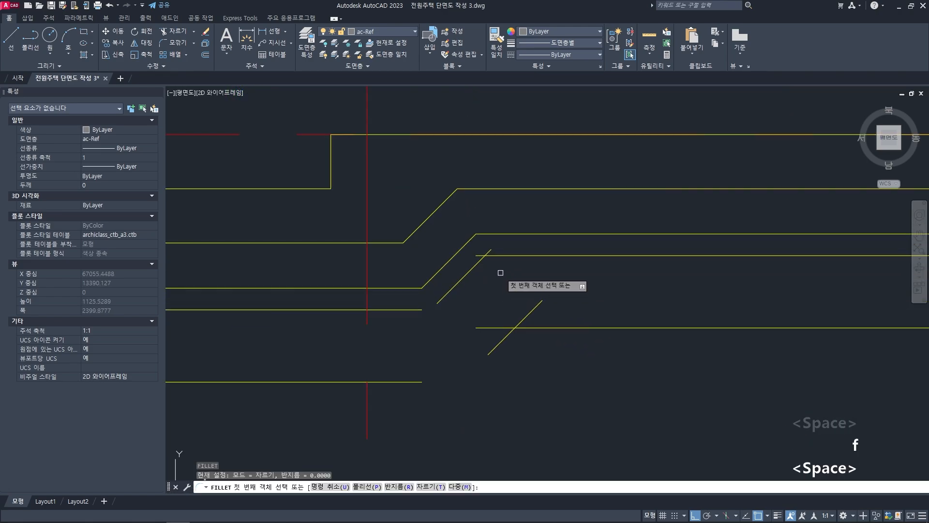
{"action": "left_click", "coordinate": [496, 255]}
{"action": "left_click", "coordinate": [478, 265]}
{"action": "type", "text": "f"}
{"action": "key", "text": "space"}
{"action": "left_click", "coordinate": [441, 298]}
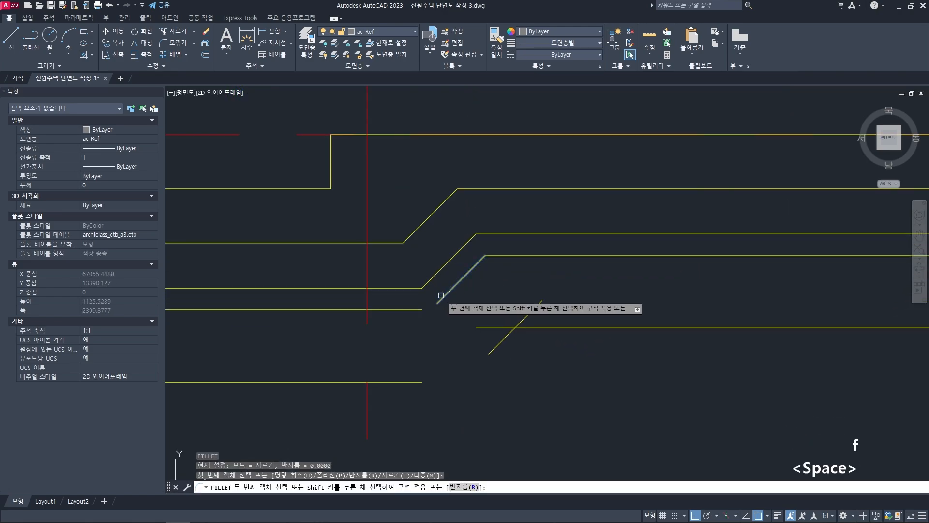
{"action": "left_click", "coordinate": [415, 310]}
- Join the rubble layer's sloped bottom line to its upper and lower horizontal segments with zero-radius fillets
{"action": "type", "text": "f"}
{"action": "key", "text": "space"}
{"action": "left_click", "coordinate": [523, 328]}
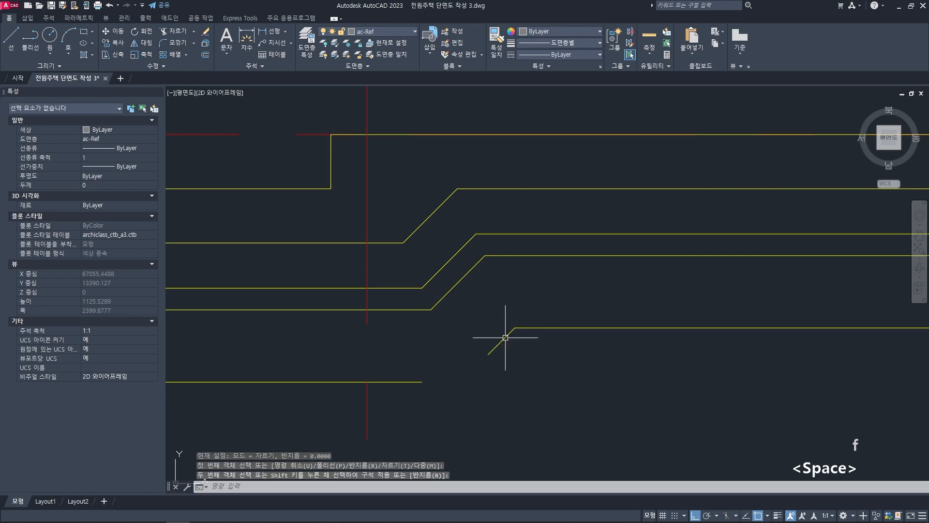
{"action": "scroll", "coordinate": [544, 355], "scroll_direction": "down", "scroll_amount": 10}
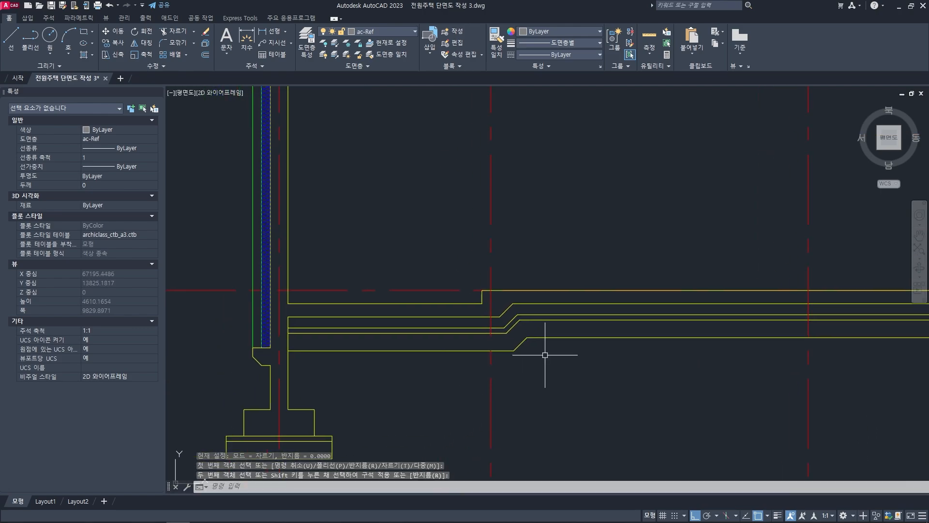
{"action": "key", "text": "Escape"}
{"action": "key", "text": "Escape"}
{"action": "middle_click_drag", "start_coordinate": [560, 365], "coordinate": [508, 314]}
{"action": "scroll", "coordinate": [483, 311], "scroll_direction": "up", "scroll_amount": 6}
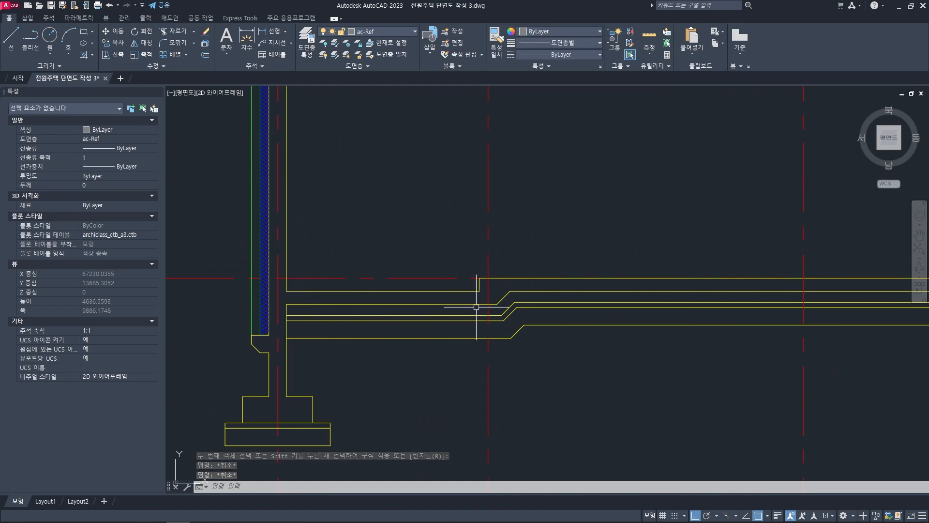
{"action": "scroll", "coordinate": [508, 301], "scroll_direction": "up", "scroll_amount": 4}
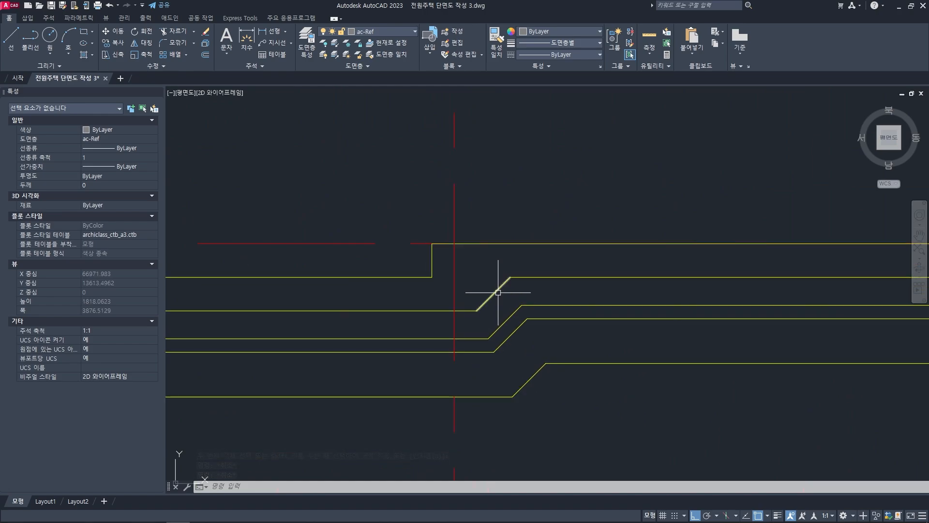
{"action": "scroll", "coordinate": [506, 306], "scroll_direction": "down", "scroll_amount": 3}
{"action": "scroll", "coordinate": [487, 311], "scroll_direction": "up", "scroll_amount": 1}
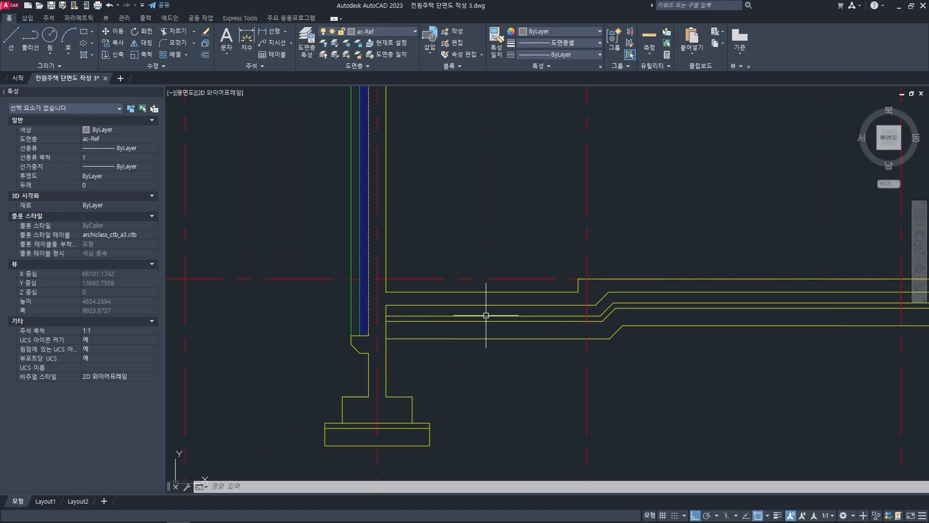
- Offset the three segments of the stepped insulation bottom line upward by 125/2 mm to form the insulation centreline
{"action": "scroll", "coordinate": [397, 308], "scroll_direction": "up", "scroll_amount": 3}
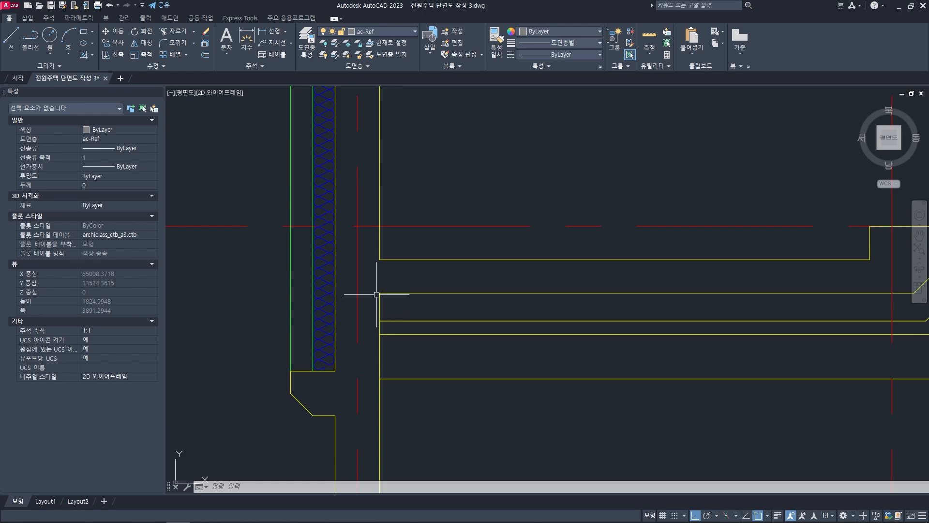
{"action": "scroll", "coordinate": [621, 305], "scroll_direction": "down", "scroll_amount": 1}
{"action": "middle_click_drag", "start_coordinate": [702, 307], "coordinate": [423, 313]}
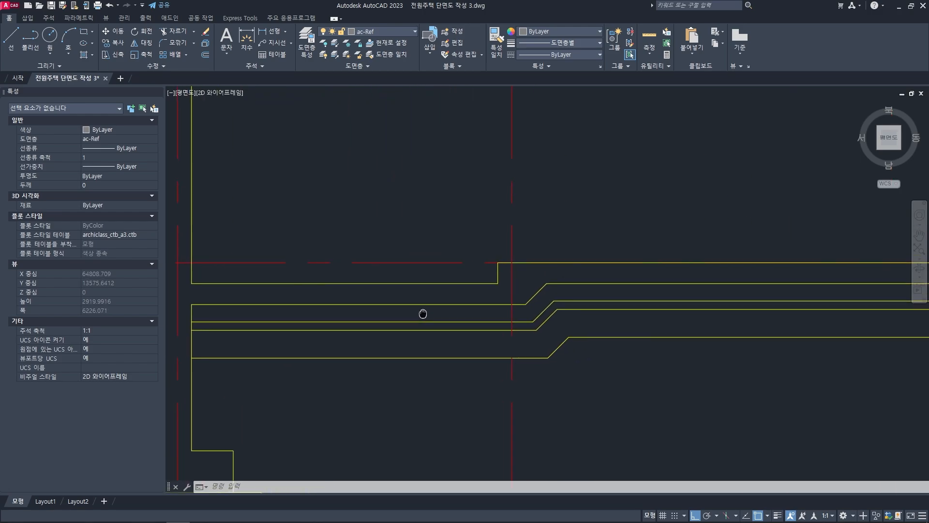
{"action": "middle_click_drag", "start_coordinate": [351, 312], "coordinate": [404, 298]}
{"action": "key", "text": "Escape"}
{"action": "key", "text": "Escape"}
{"action": "scroll", "coordinate": [388, 303], "scroll_direction": "up", "scroll_amount": 2}
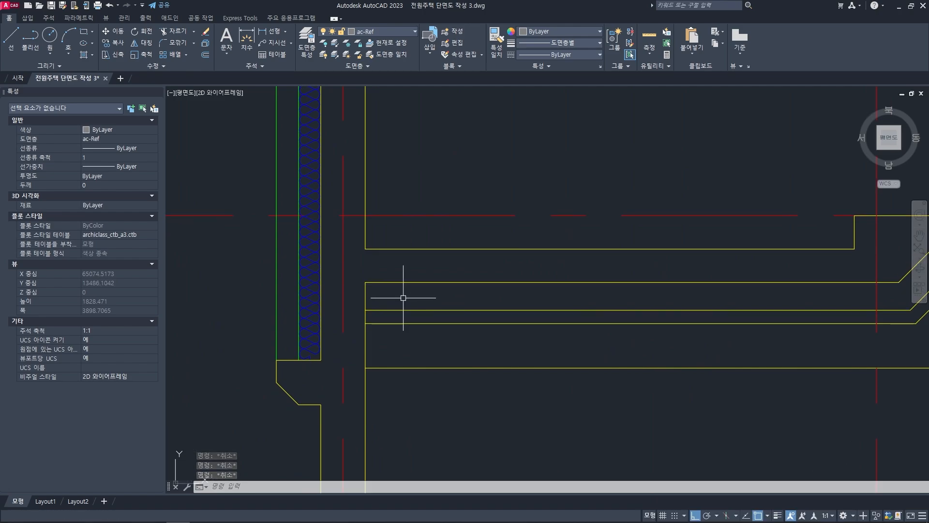
{"action": "type", "text": "o"}
{"action": "key", "text": "space"}
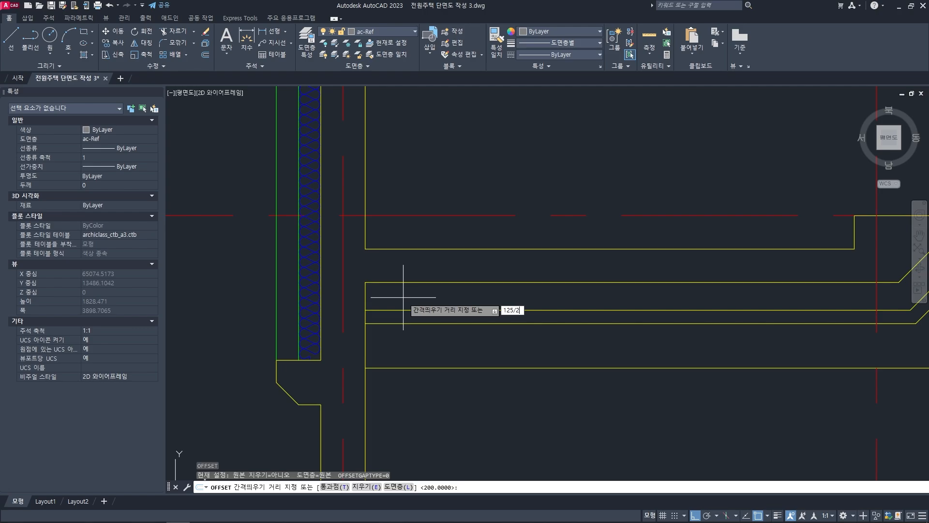
{"action": "key", "text": "Return"}
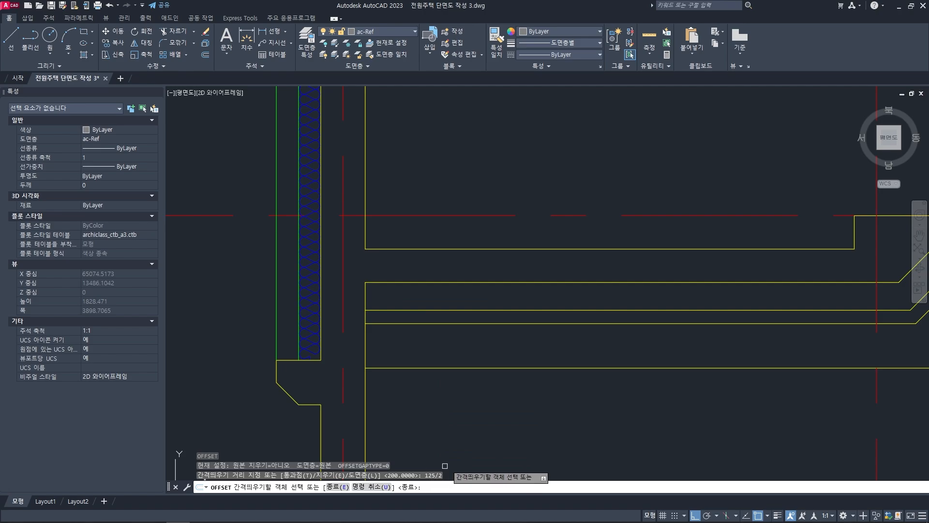
{"action": "left_click", "coordinate": [485, 311]}
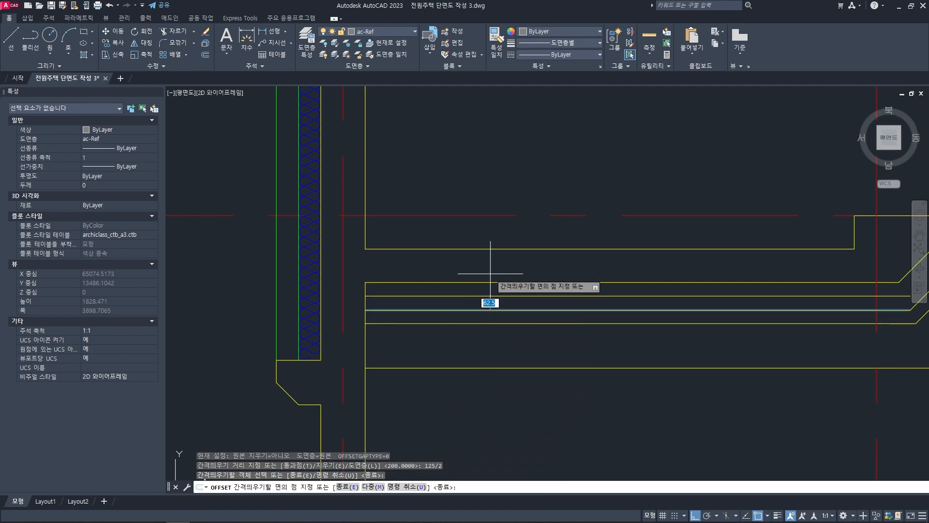
{"action": "left_click", "coordinate": [487, 305]}
{"action": "scroll", "coordinate": [560, 269], "scroll_direction": "down", "scroll_amount": 2}
{"action": "scroll", "coordinate": [589, 287], "scroll_direction": "up", "scroll_amount": 3}
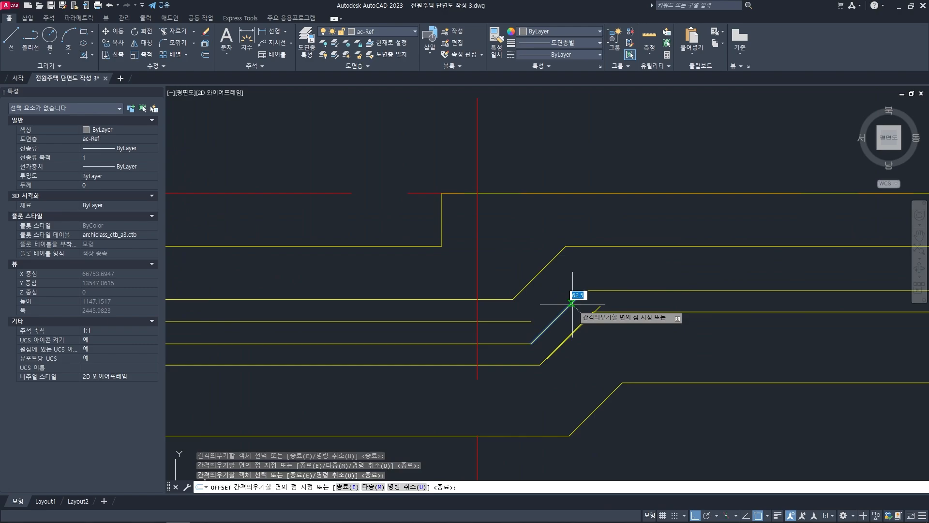
{"action": "left_click", "coordinate": [577, 296]}
{"action": "left_click", "coordinate": [556, 266]}
{"action": "left_click", "coordinate": [647, 290]}
{"action": "left_click", "coordinate": [646, 263]}
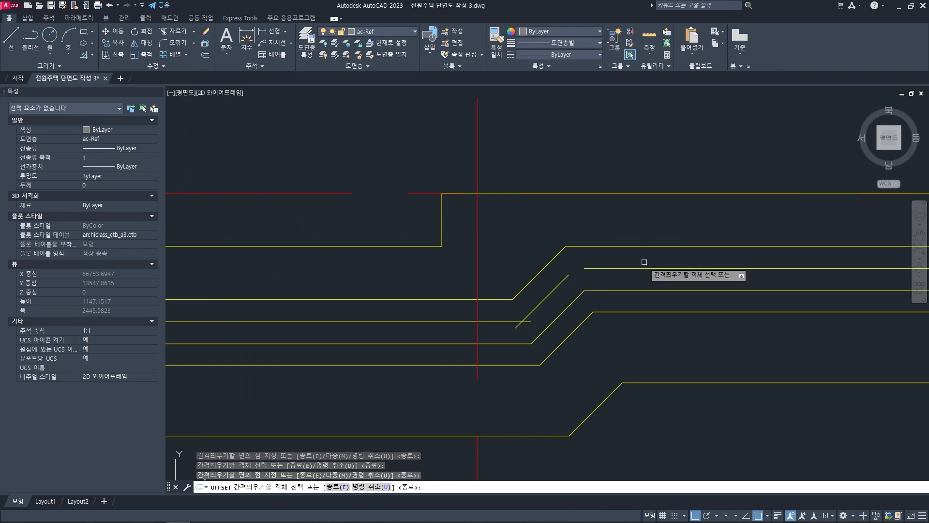
{"action": "scroll", "coordinate": [629, 263], "scroll_direction": "down", "scroll_amount": 4}
{"action": "key", "text": "space"}
- Join the insulation centreline's sloped segment to its upper and lower horizontal segments with zero-radius fillets
{"action": "middle_click_drag", "start_coordinate": [623, 263], "coordinate": [588, 270]}
{"action": "scroll", "coordinate": [588, 270], "scroll_direction": "up", "scroll_amount": 6}
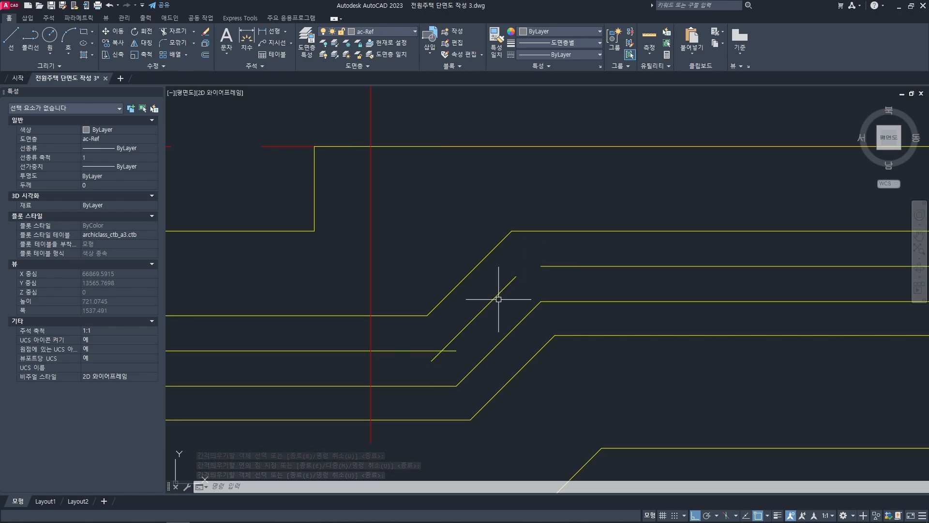
{"action": "key", "text": "space"}
{"action": "left_click", "coordinate": [543, 266]}
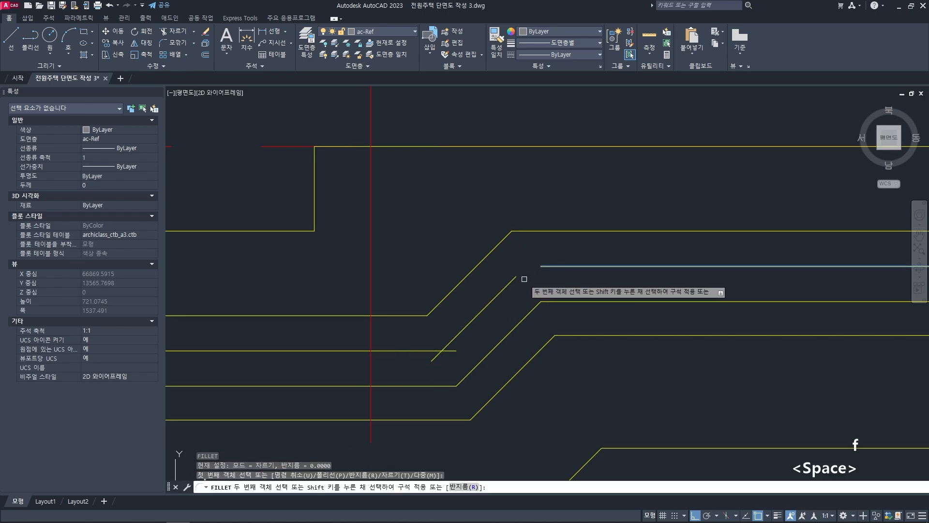
{"action": "left_click", "coordinate": [522, 275]}
{"action": "key", "text": "space"}
{"action": "left_click", "coordinate": [465, 327]}
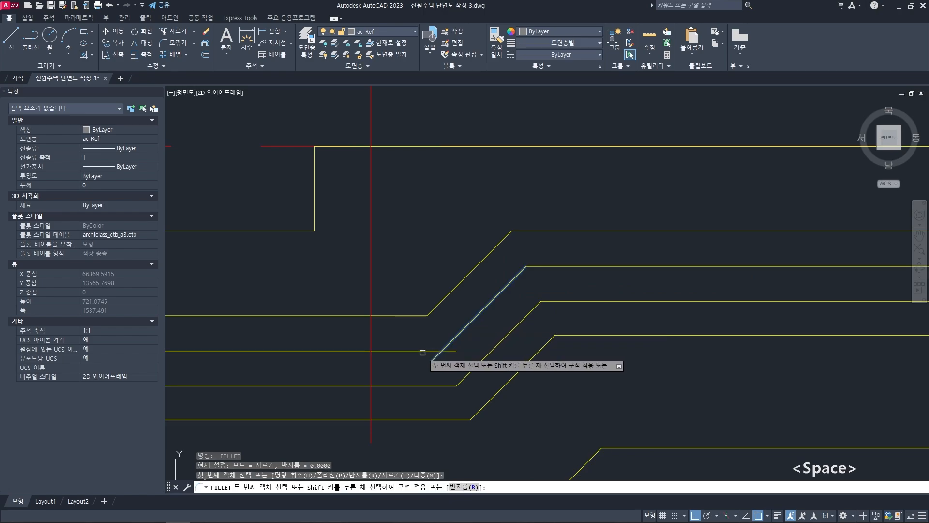
{"action": "key", "text": "Escape"}
{"action": "key", "text": "Escape"}
- Match the properties of the flat slab's insulation symbol line onto all three segments of the stepped insulation centreline
{"action": "scroll", "coordinate": [498, 337], "scroll_direction": "down", "scroll_amount": 5}
{"action": "scroll", "coordinate": [498, 338], "scroll_direction": "down", "scroll_amount": 3}
{"action": "type", "text": "ma"}
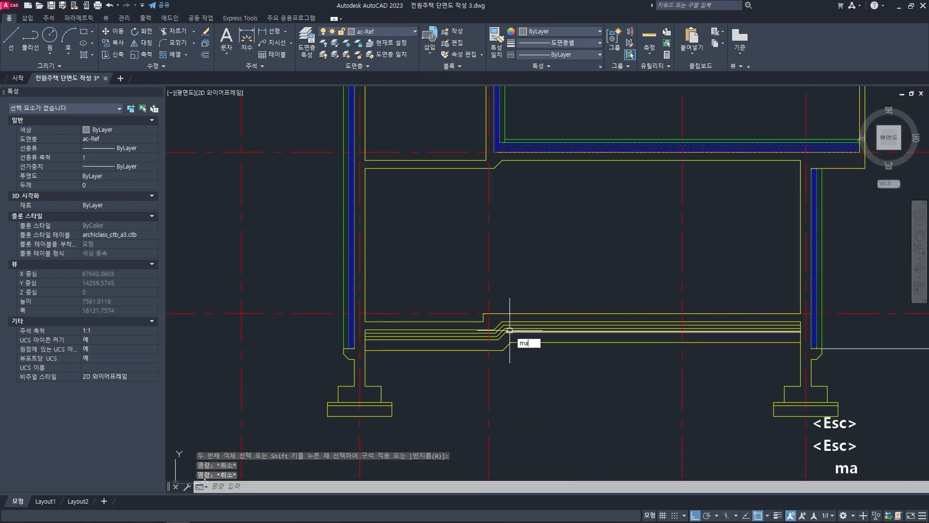
{"action": "key", "text": "space"}
{"action": "scroll", "coordinate": [513, 329], "scroll_direction": "down", "scroll_amount": 3}
{"action": "scroll", "coordinate": [455, 302], "scroll_direction": "up", "scroll_amount": 8}
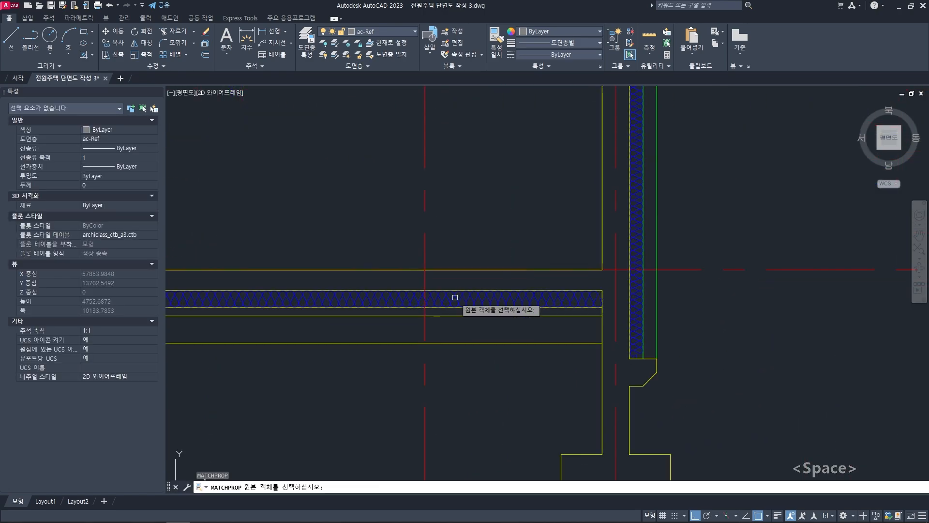
{"action": "left_click", "coordinate": [514, 305]}
{"action": "scroll", "coordinate": [515, 305], "scroll_direction": "down", "scroll_amount": 8}
{"action": "scroll", "coordinate": [684, 303], "scroll_direction": "up", "scroll_amount": 10}
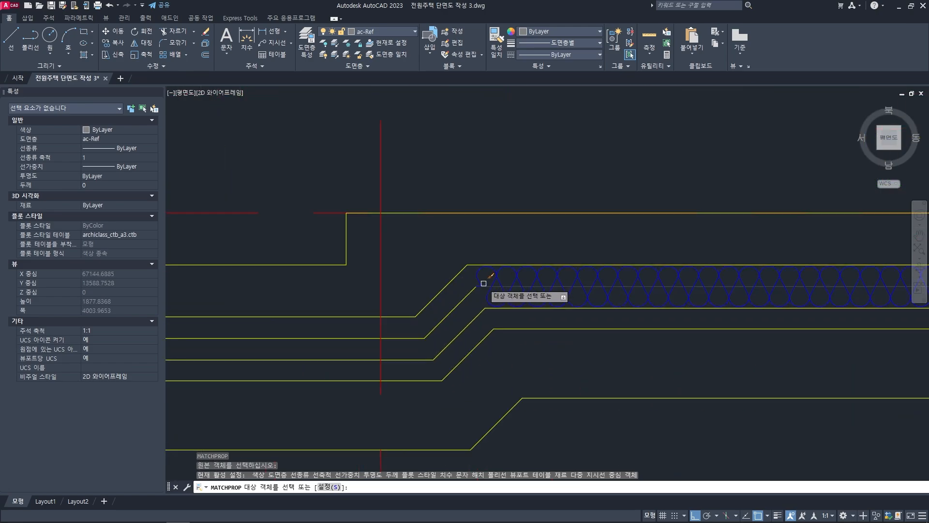
{"action": "left_click", "coordinate": [476, 286]}
{"action": "left_click", "coordinate": [409, 333]}
{"action": "left_click", "coordinate": [409, 333]}
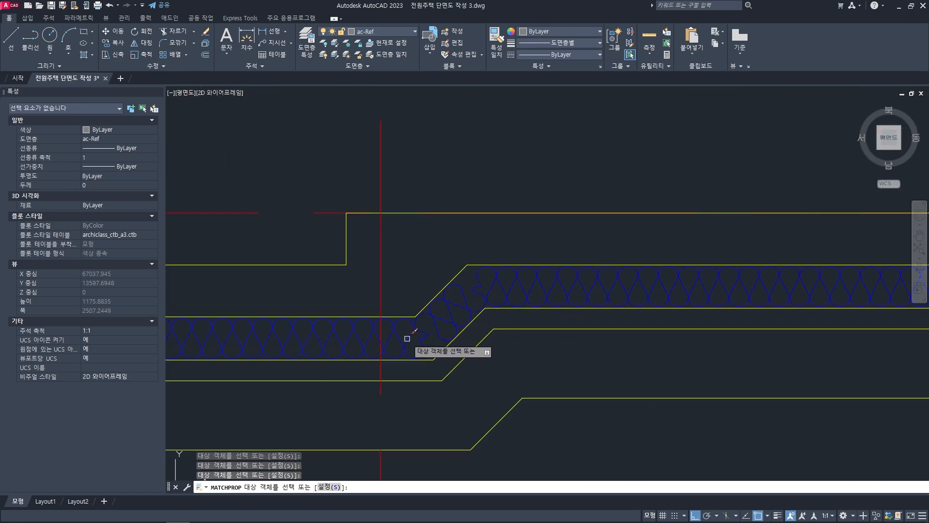
{"action": "scroll", "coordinate": [430, 336], "scroll_direction": "down", "scroll_amount": 4}
{"action": "scroll", "coordinate": [430, 336], "scroll_direction": "down", "scroll_amount": 4}
{"action": "key", "text": "Escape"}
{"action": "key", "text": "Escape"}
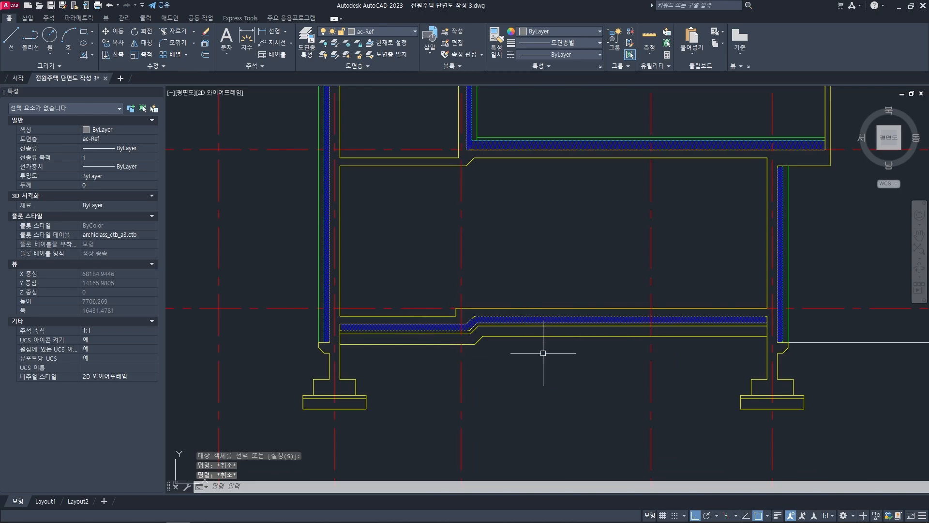
- Examine the insulation envelope of both cross-sections and the roof slab where insulation and finish are missing
{"action": "scroll", "coordinate": [533, 321], "scroll_direction": "up", "scroll_amount": 2}
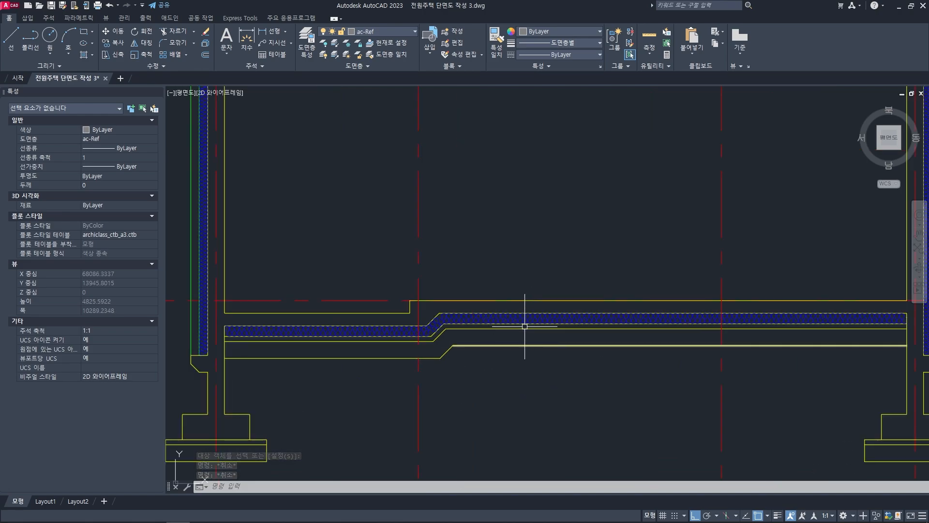
{"action": "scroll", "coordinate": [489, 332], "scroll_direction": "down", "scroll_amount": 4}
{"action": "middle_click_drag", "start_coordinate": [560, 346], "coordinate": [716, 346]}
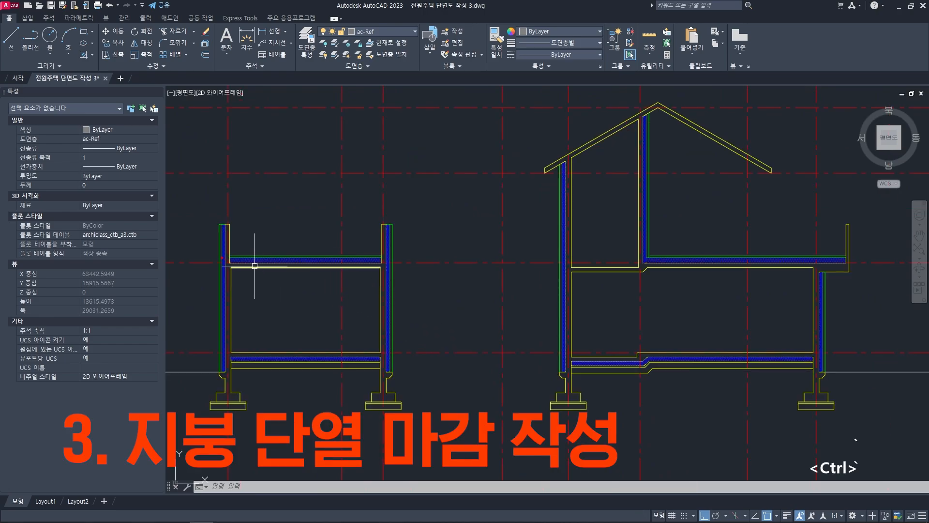
{"action": "left_click_drag", "start_coordinate": [220, 256], "coordinate": [390, 362], "text": "ctrl"}
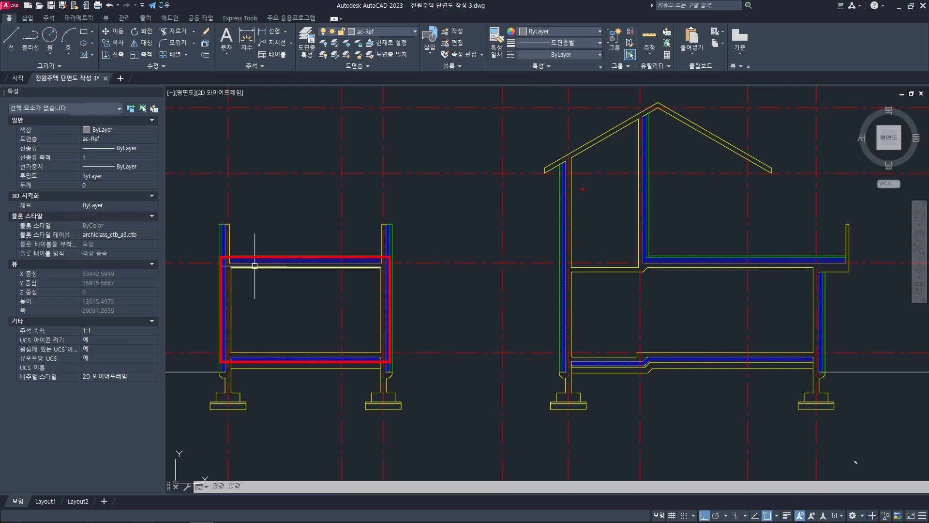
{"action": "key", "text": "Escape"}
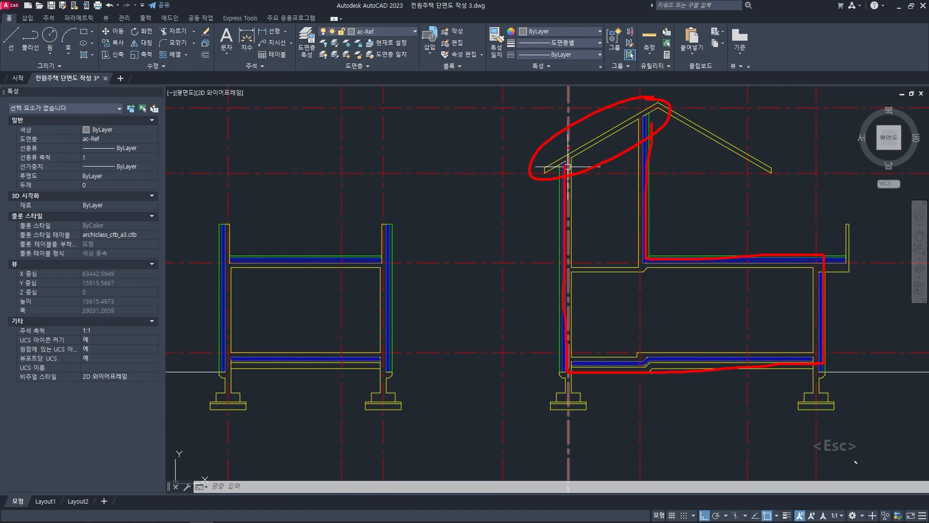
{"action": "key", "text": "Escape"}
{"action": "scroll", "coordinate": [583, 148], "scroll_direction": "up", "scroll_amount": 5}
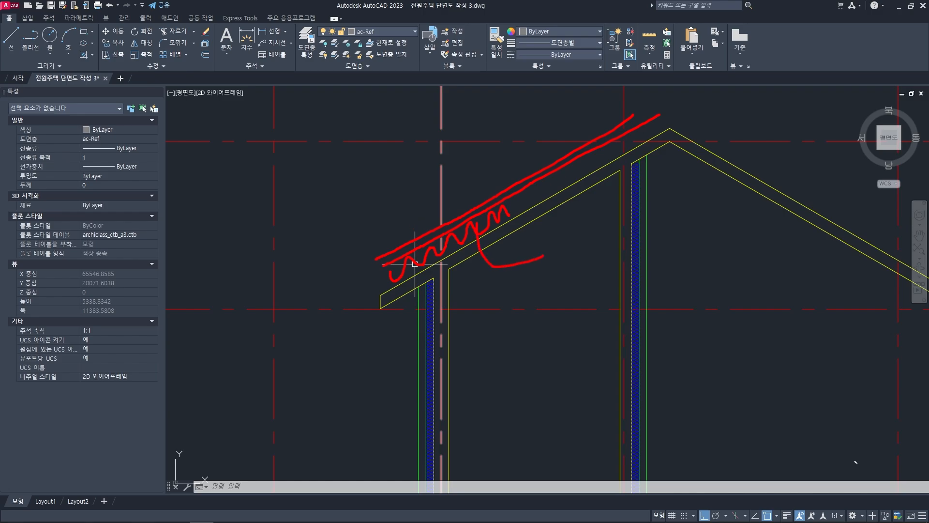
{"action": "key", "text": "Escape"}
{"action": "scroll", "coordinate": [535, 228], "scroll_direction": "down", "scroll_amount": 10}
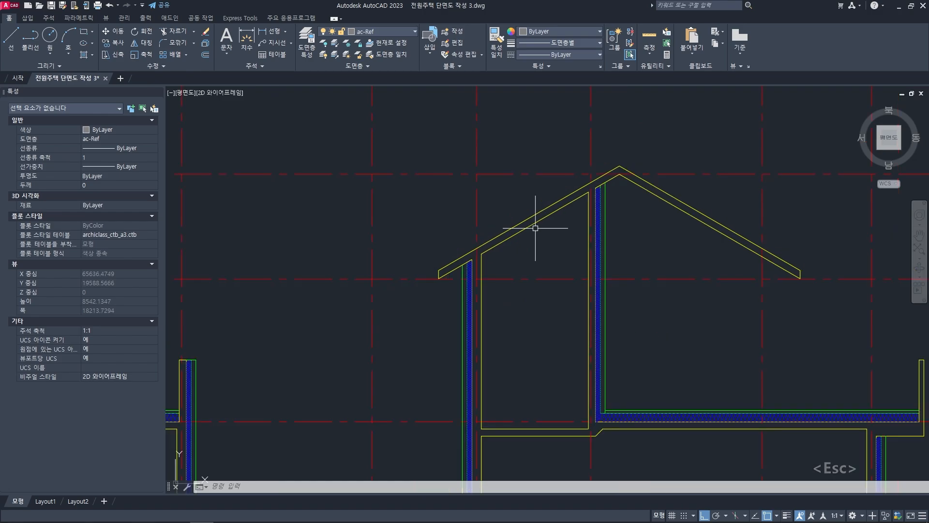
- Examine the roof build-up and its material callouts in the completed reference cross-section
{"action": "scroll", "coordinate": [499, 214], "scroll_direction": "up", "scroll_amount": 10}
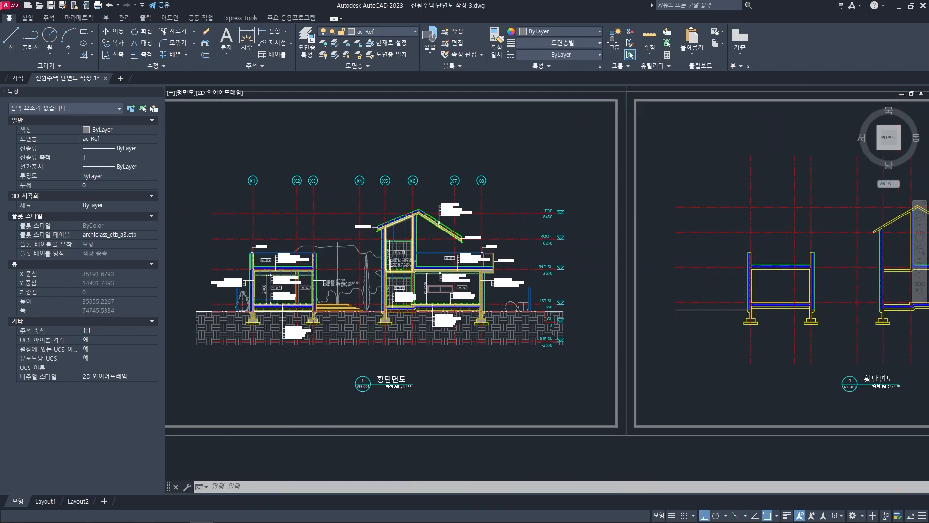
{"action": "middle_click_drag", "start_coordinate": [499, 215], "coordinate": [469, 241]}
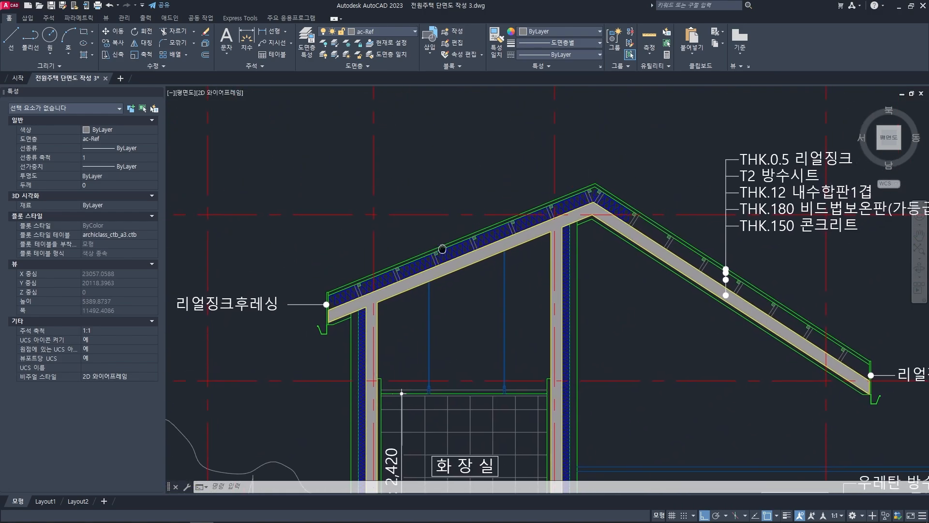
{"action": "scroll", "coordinate": [467, 244], "scroll_direction": "up", "scroll_amount": 2}
{"action": "scroll", "coordinate": [467, 244], "scroll_direction": "up", "scroll_amount": 2}
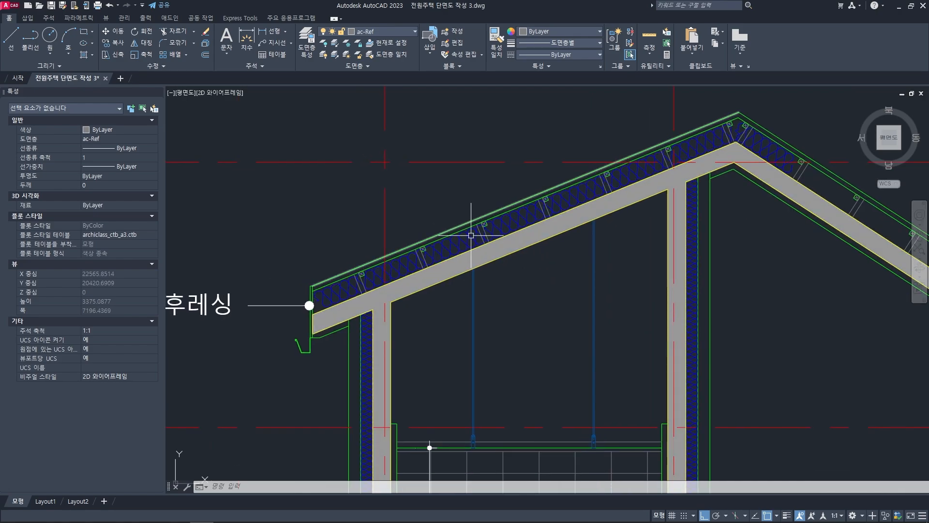
{"action": "scroll", "coordinate": [476, 236], "scroll_direction": "up", "scroll_amount": 2}
{"action": "mouse_move", "coordinate": [518, 214]}
{"action": "middle_mouse_down"}
{"action": "mouse_move", "coordinate": [526, 209]}
{"action": "mouse_move", "coordinate": [497, 224]}
{"action": "middle_mouse_up"}
{"action": "scroll", "coordinate": [497, 223], "scroll_direction": "up", "scroll_amount": 1}
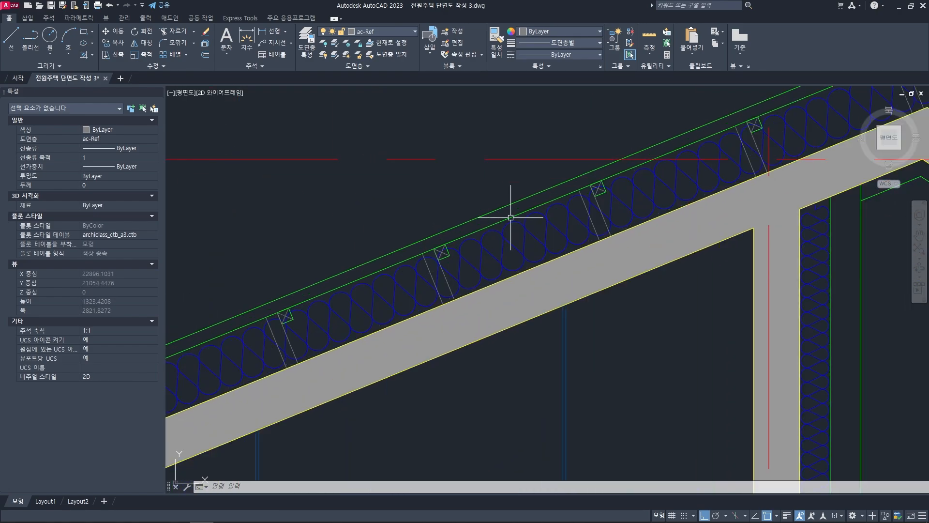
{"action": "scroll", "coordinate": [511, 216], "scroll_direction": "down", "scroll_amount": 5}
{"action": "scroll", "coordinate": [584, 227], "scroll_direction": "up", "scroll_amount": 3}
{"action": "mouse_move", "coordinate": [624, 210]}
{"action": "middle_mouse_down"}
{"action": "mouse_move", "coordinate": [584, 227]}
{"action": "mouse_move", "coordinate": [610, 210]}
{"action": "middle_mouse_up"}
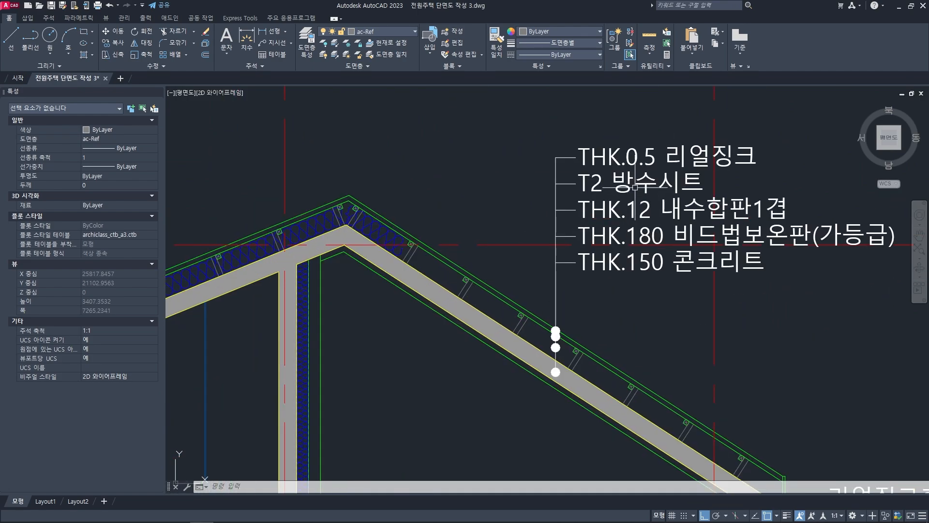
{"action": "mouse_move", "coordinate": [460, 212]}
{"action": "middle_mouse_down"}
{"action": "mouse_move", "coordinate": [625, 200]}
{"action": "mouse_move", "coordinate": [534, 188]}
{"action": "mouse_move", "coordinate": [472, 226]}
{"action": "middle_mouse_up"}
- Examine the insulation, batten supports and outer finish lines from the ridge down to the eave in the reference section
{"action": "scroll", "coordinate": [450, 224], "scroll_direction": "up", "scroll_amount": 2}
{"action": "scroll", "coordinate": [486, 215], "scroll_direction": "up", "scroll_amount": 4}
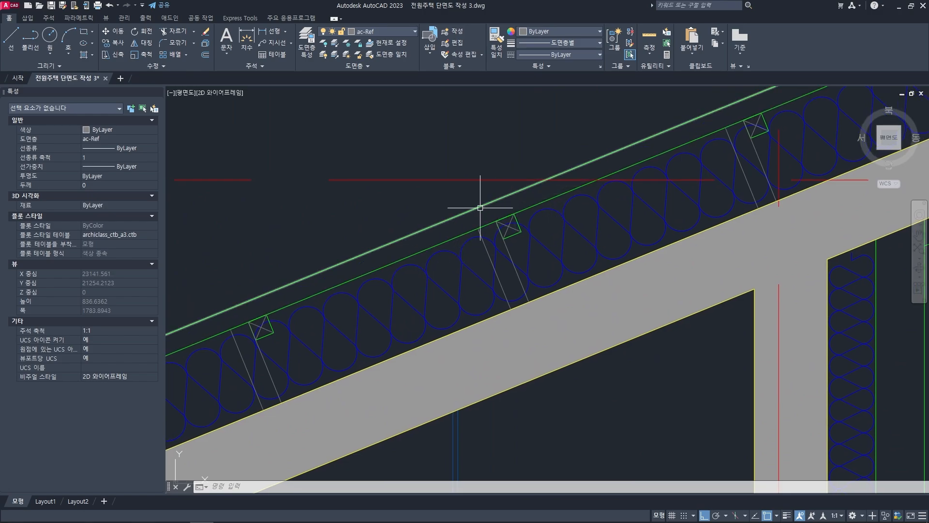
{"action": "scroll", "coordinate": [553, 189], "scroll_direction": "down", "scroll_amount": 2}
{"action": "scroll", "coordinate": [570, 193], "scroll_direction": "down", "scroll_amount": 6}
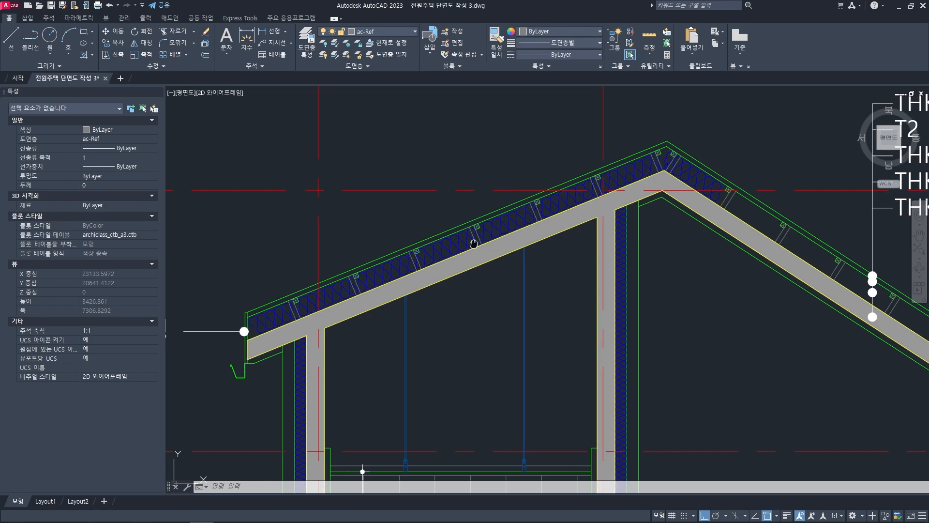
{"action": "middle_click_drag", "start_coordinate": [468, 199], "coordinate": [456, 201]}
{"action": "middle_click_drag", "start_coordinate": [478, 249], "coordinate": [519, 209]}
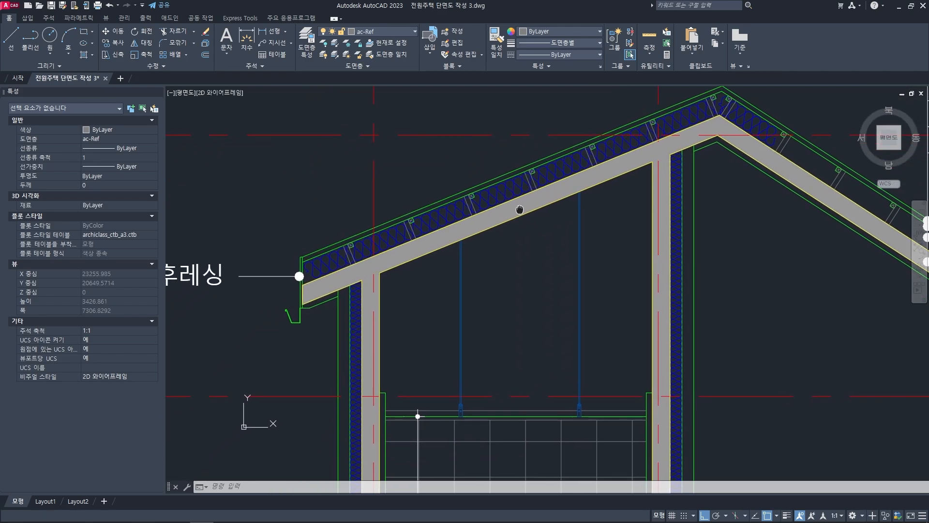
{"action": "middle_click_drag", "start_coordinate": [428, 258], "coordinate": [467, 258]}
{"action": "scroll", "coordinate": [389, 253], "scroll_direction": "up", "scroll_amount": 6}
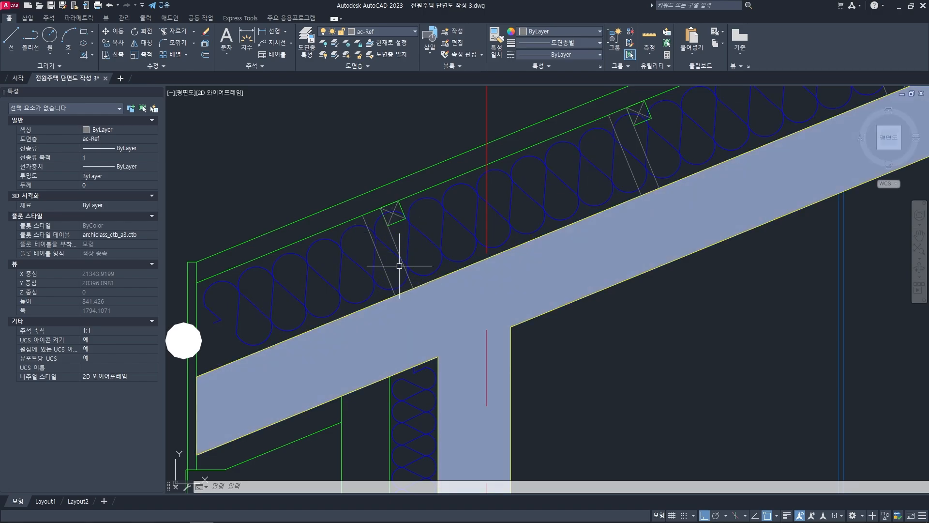
{"action": "scroll", "coordinate": [424, 290], "scroll_direction": "down", "scroll_amount": 3}
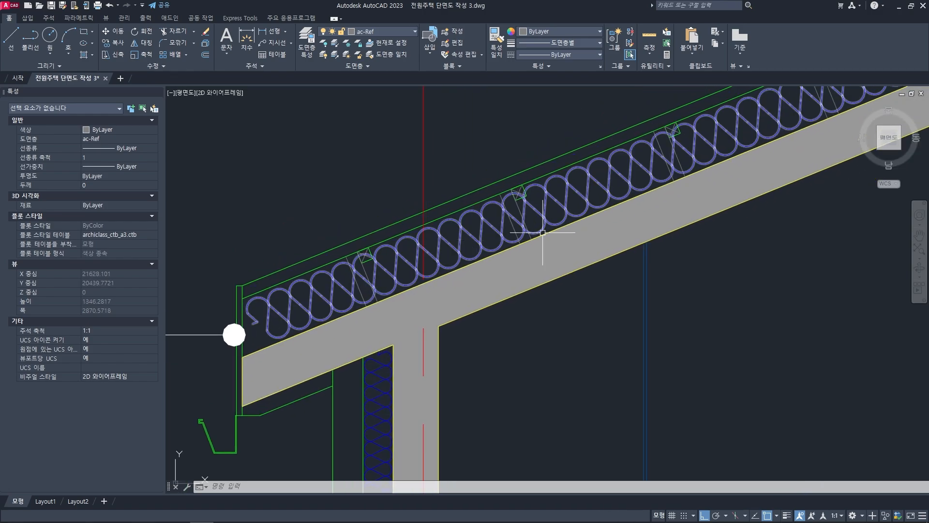
{"action": "scroll", "coordinate": [599, 234], "scroll_direction": "down", "scroll_amount": 2}
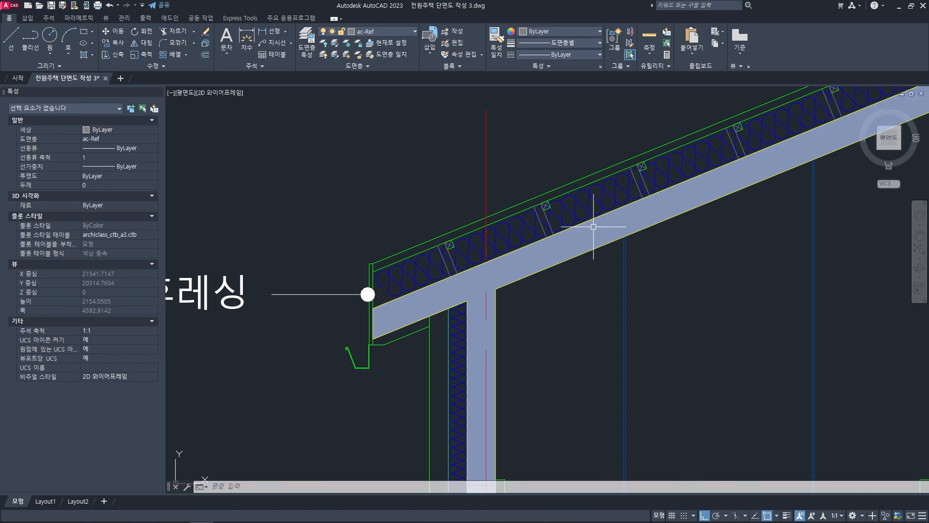
{"action": "middle_click_drag", "start_coordinate": [602, 235], "coordinate": [436, 296]}
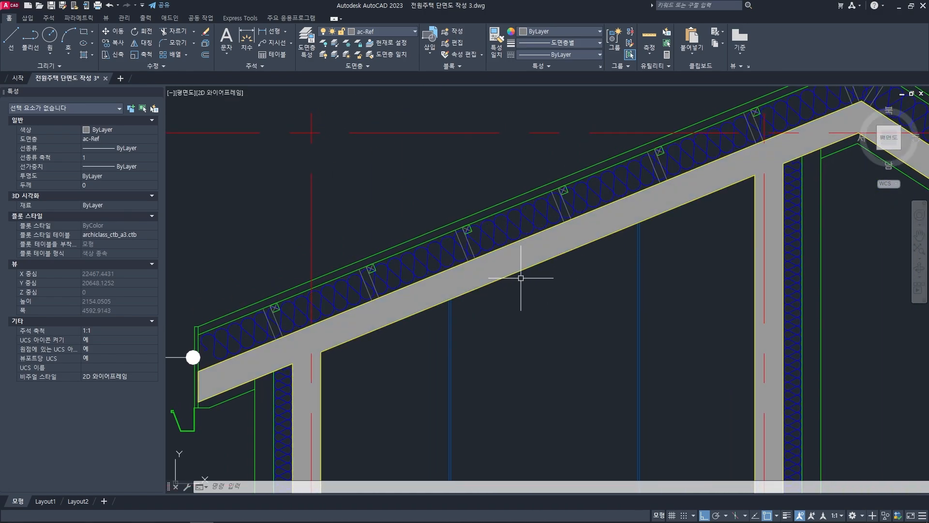
- Offset the top line of the roof slab's left slope 180 mm upward for the roof insulation
{"action": "scroll", "coordinate": [521, 278], "scroll_direction": "down", "scroll_amount": 5}
{"action": "scroll", "coordinate": [503, 246], "scroll_direction": "up", "scroll_amount": 4}
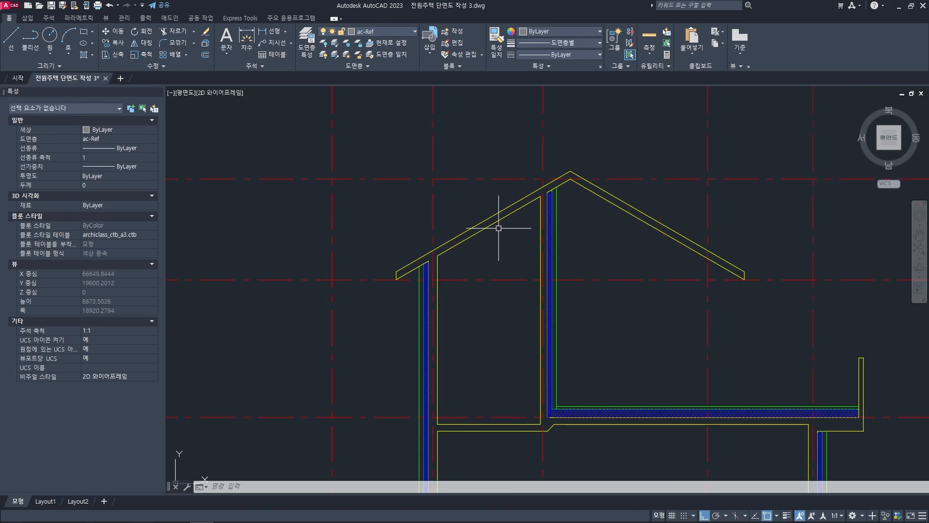
{"action": "mouse_move", "coordinate": [503, 246]}
{"action": "middle_mouse_down"}
{"action": "mouse_move", "coordinate": [430, 271]}
{"action": "mouse_move", "coordinate": [487, 234]}
{"action": "mouse_move", "coordinate": [493, 213]}
{"action": "middle_mouse_up"}
{"action": "scroll", "coordinate": [481, 266], "scroll_direction": "down", "scroll_amount": 2}
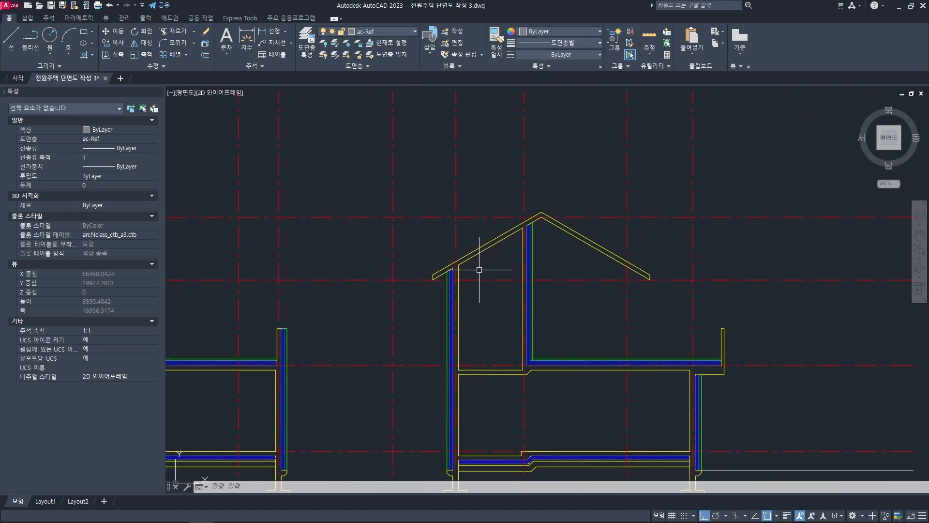
{"action": "scroll", "coordinate": [369, 297], "scroll_direction": "down", "scroll_amount": 2}
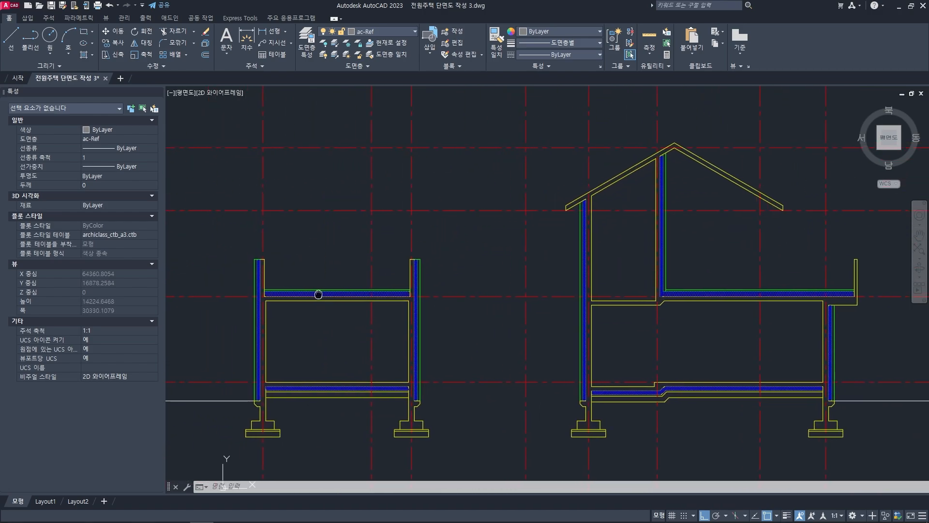
{"action": "scroll", "coordinate": [534, 214], "scroll_direction": "up", "scroll_amount": 6}
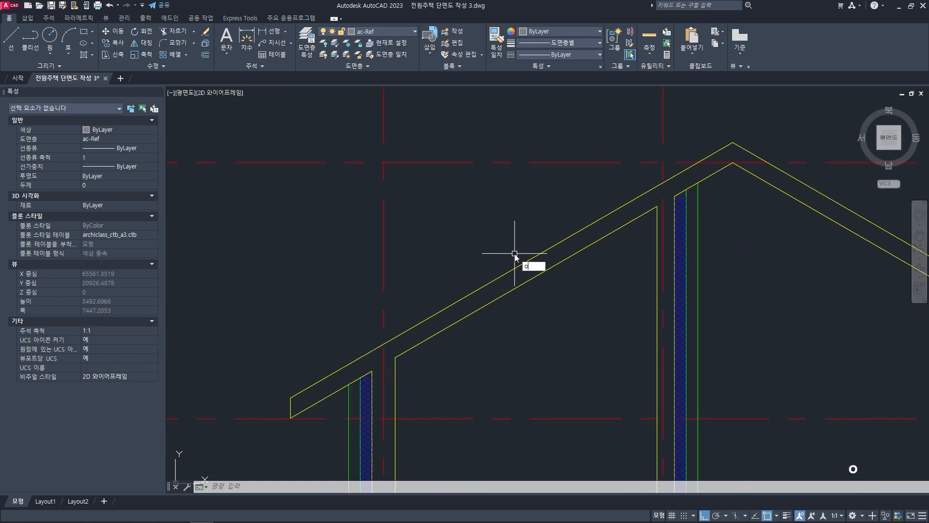
{"action": "type", "text": "180"}
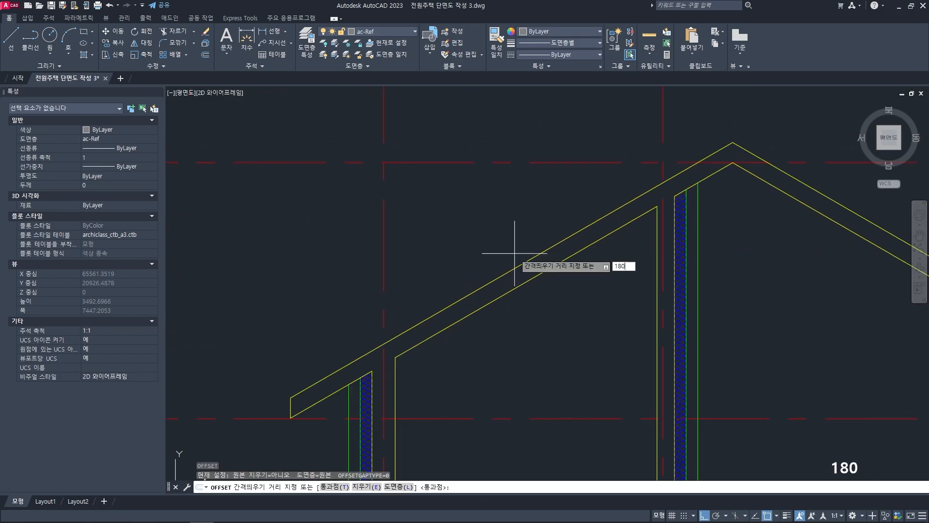
{"action": "key", "text": "space"}
{"action": "left_click", "coordinate": [515, 267]}
{"action": "left_click", "coordinate": [516, 230]}
- Start another offset at the 180 mm distance for the roof slab's right slope
{"action": "middle_click_drag", "start_coordinate": [595, 202], "coordinate": [459, 234]}
{"action": "key", "text": "space"}
{"action": "type", "text": "o"}
{"action": "key", "text": "space"}
{"action": "key", "text": "space"}
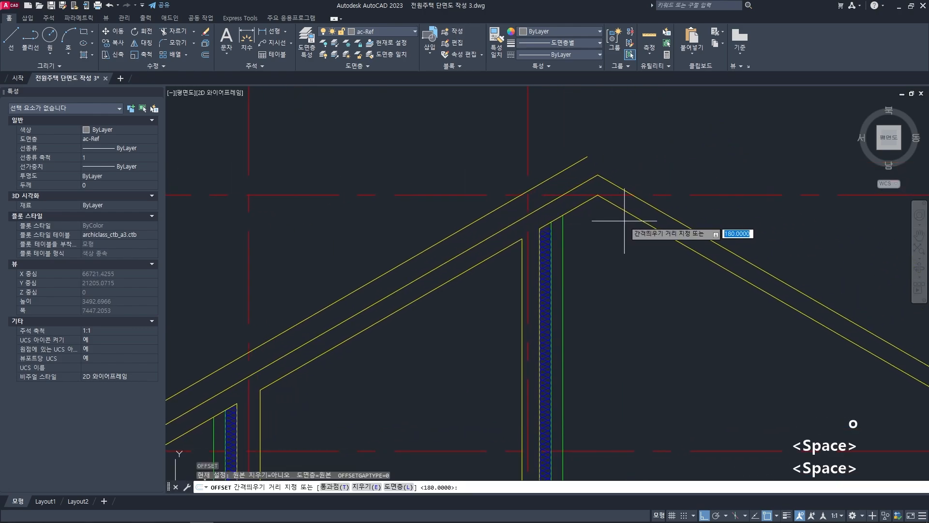
- Offset the right roof slope's upper line outward by 180 and join both outer lines at the ridge with a zero-radius fillet
{"action": "left_click", "coordinate": [641, 200]}
{"action": "left_click", "coordinate": [669, 154]}
{"action": "key", "text": "space"}
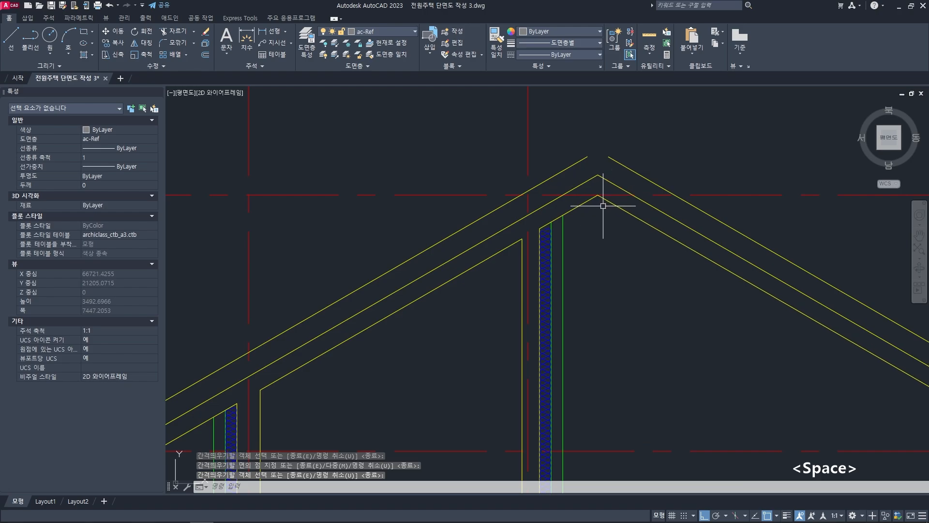
{"action": "middle_click_drag", "start_coordinate": [601, 205], "coordinate": [606, 224]}
{"action": "type", "text": "f"}
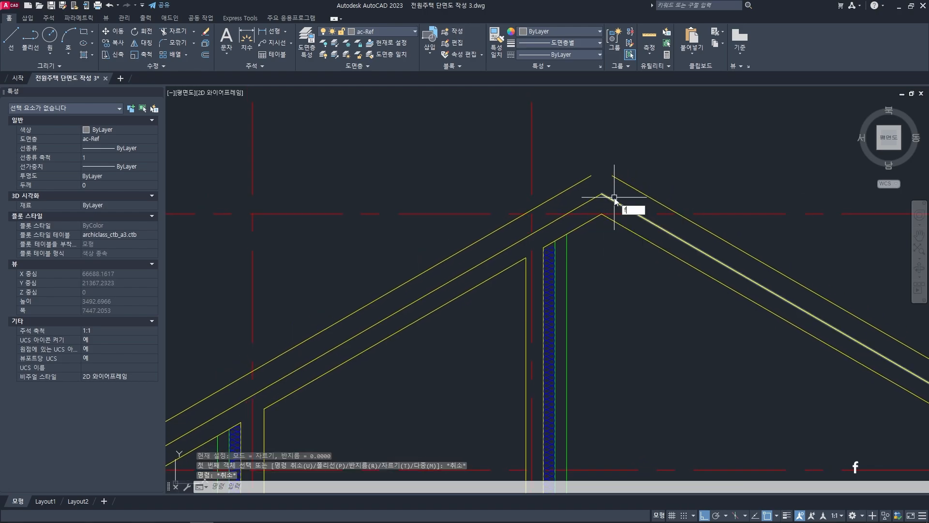
{"action": "key", "text": "space"}
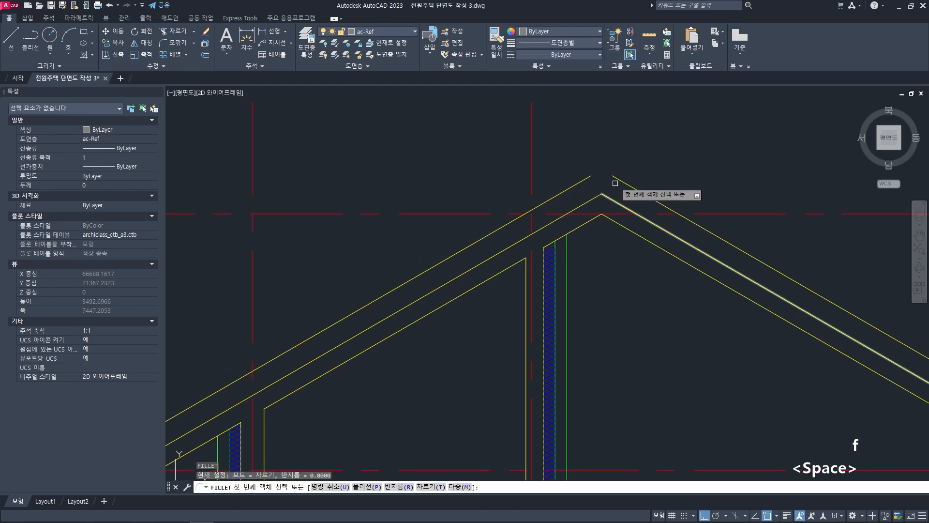
{"action": "left_click", "coordinate": [620, 181]}
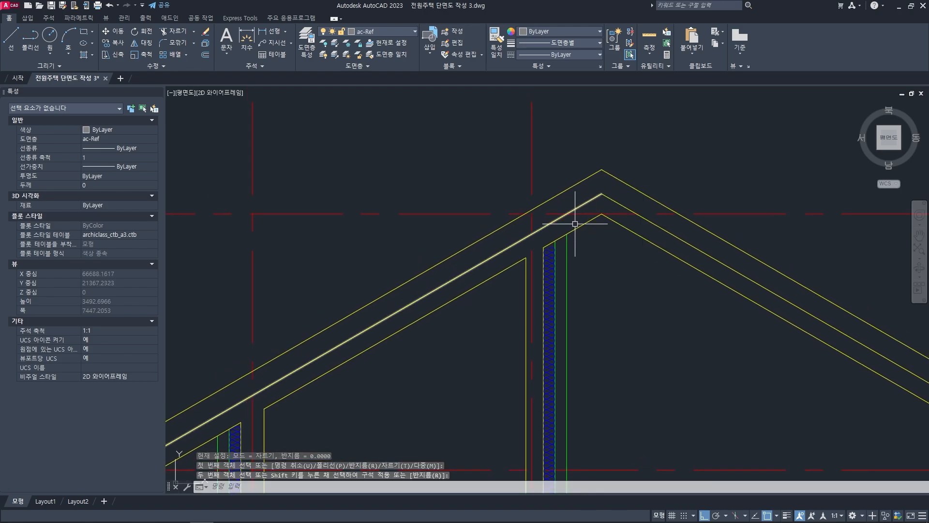
- Draw a vertical line upward from the left eave's upper corner, extending past the outer roof line
{"action": "middle_click_drag", "start_coordinate": [475, 282], "coordinate": [657, 188]}
{"action": "middle_click_drag", "start_coordinate": [374, 362], "coordinate": [465, 295]}
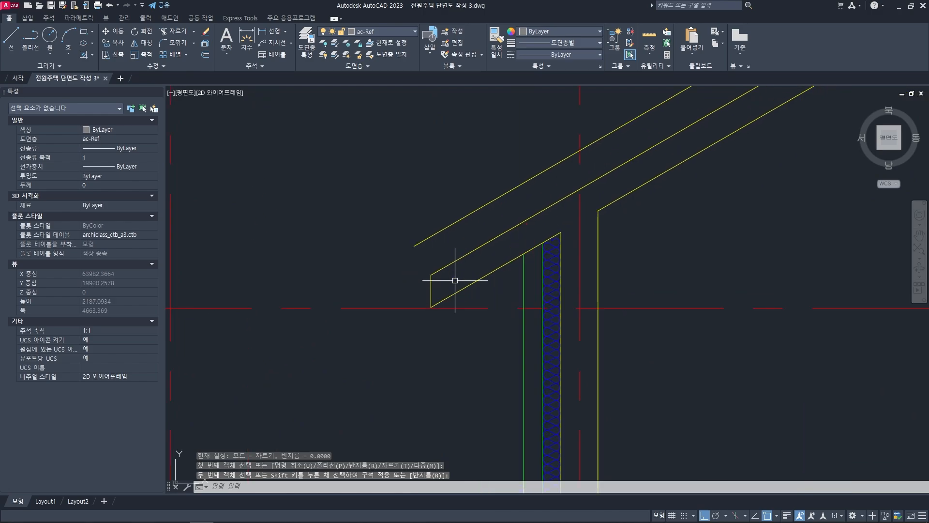
{"action": "key", "text": "Escape"}
{"action": "type", "text": "l"}
{"action": "key", "text": "space"}
{"action": "left_click", "coordinate": [431, 276]}
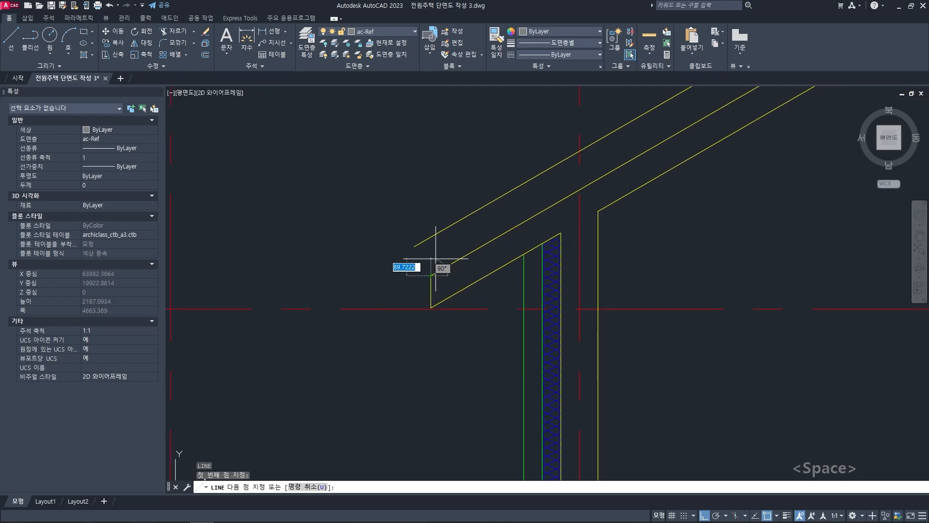
{"action": "left_click", "coordinate": [432, 244]}
{"action": "key", "text": "space"}
{"action": "scroll", "coordinate": [496, 205], "scroll_direction": "down", "scroll_amount": 2}
{"action": "scroll", "coordinate": [456, 241], "scroll_direction": "up", "scroll_amount": 2}
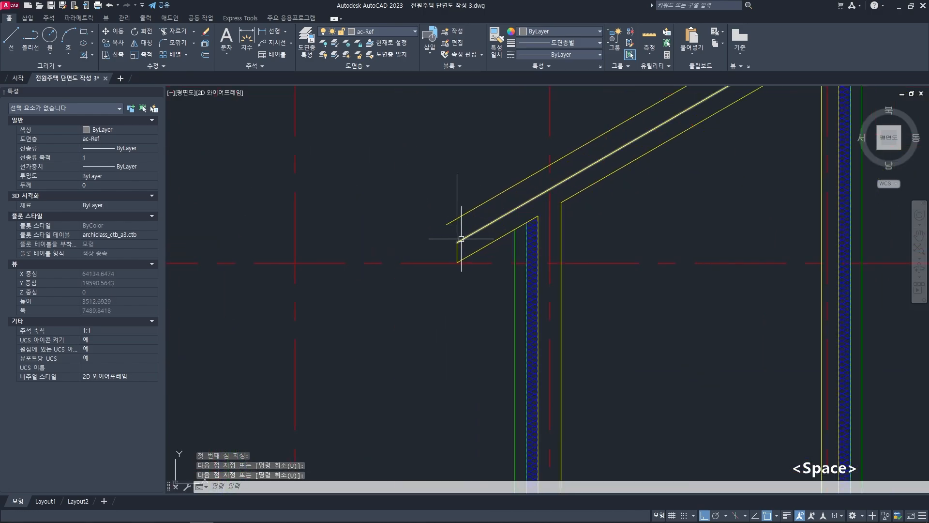
- Draw a vertical line upward from the right eave's upper corner, extending past the outer roof line
{"action": "scroll", "coordinate": [535, 257], "scroll_direction": "down", "scroll_amount": 3}
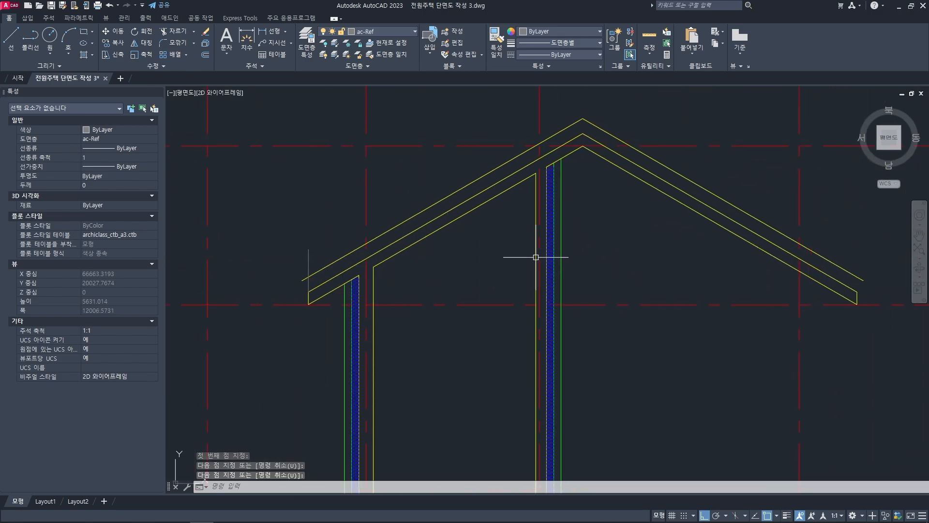
{"action": "middle_click_drag", "start_coordinate": [646, 251], "coordinate": [533, 251]}
{"action": "scroll", "coordinate": [674, 280], "scroll_direction": "up", "scroll_amount": 4}
{"action": "key", "text": "space"}
{"action": "left_click", "coordinate": [694, 339]}
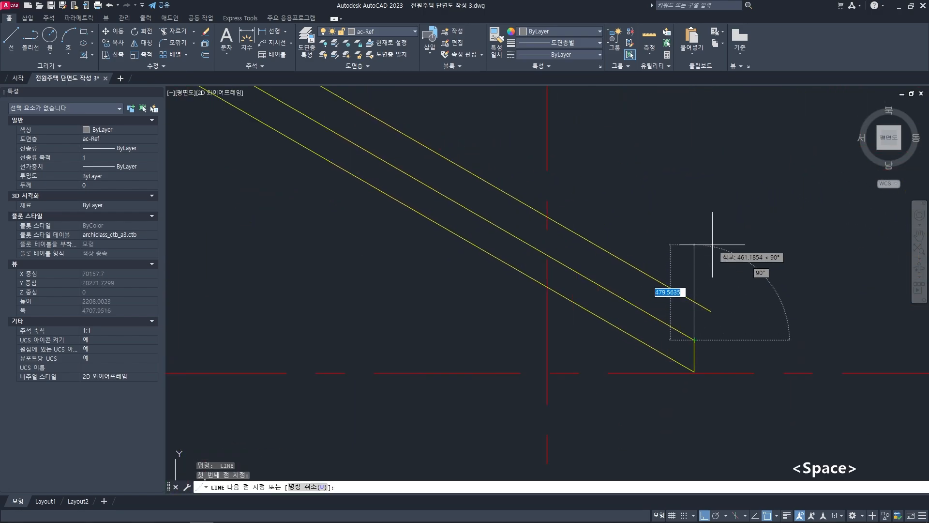
{"action": "left_click", "coordinate": [699, 181]}
{"action": "key", "text": "space"}
- Move the two outer roof lines and the two vertical eave lines to the ac-floor-fin layer
{"action": "scroll", "coordinate": [665, 234], "scroll_direction": "down", "scroll_amount": 3}
{"action": "scroll", "coordinate": [479, 245], "scroll_direction": "up", "scroll_amount": 4}
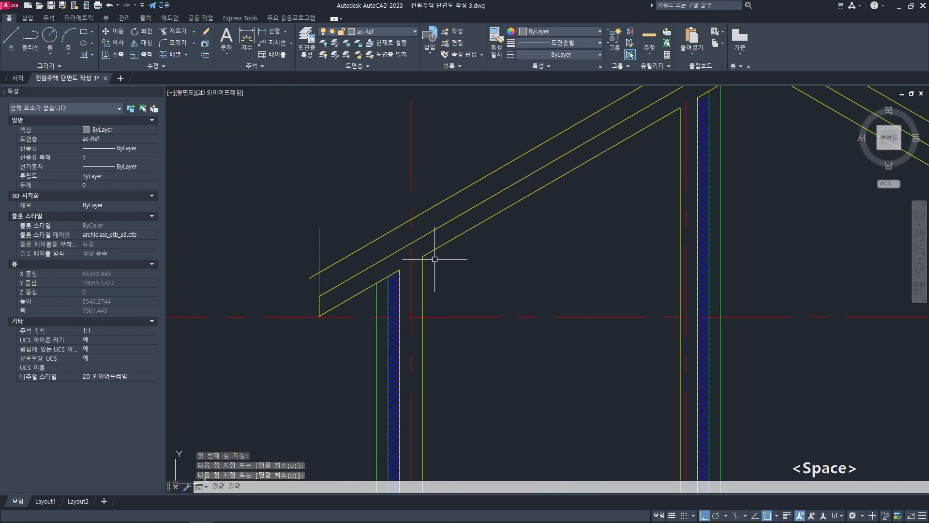
{"action": "middle_click_drag", "start_coordinate": [341, 266], "coordinate": [414, 266]}
{"action": "scroll", "coordinate": [414, 242], "scroll_direction": "down", "scroll_amount": 2}
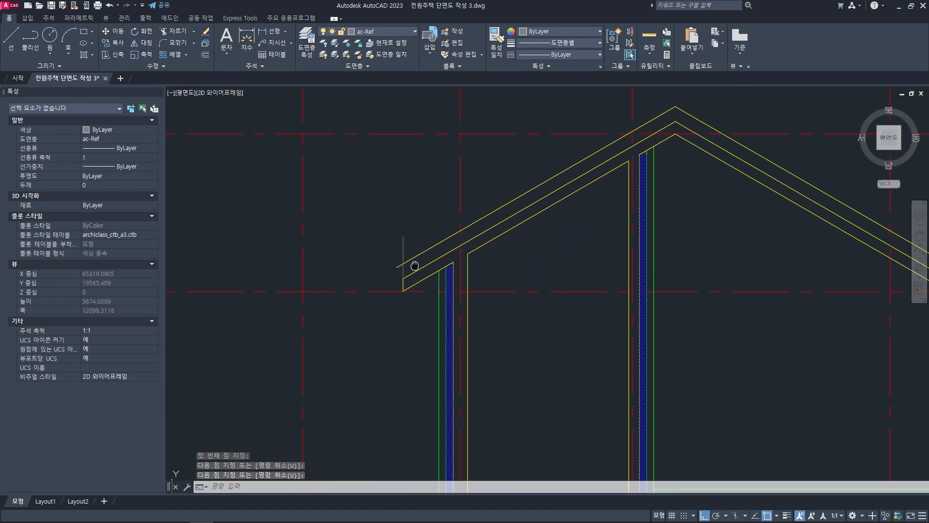
{"action": "scroll", "coordinate": [406, 270], "scroll_direction": "up", "scroll_amount": 2}
{"action": "left_click", "coordinate": [415, 270]}
{"action": "left_click", "coordinate": [385, 240]}
{"action": "scroll", "coordinate": [387, 241], "scroll_direction": "down", "scroll_amount": 4}
{"action": "middle_click_drag", "start_coordinate": [541, 205], "coordinate": [446, 239]}
{"action": "scroll", "coordinate": [625, 272], "scroll_direction": "up", "scroll_amount": 4}
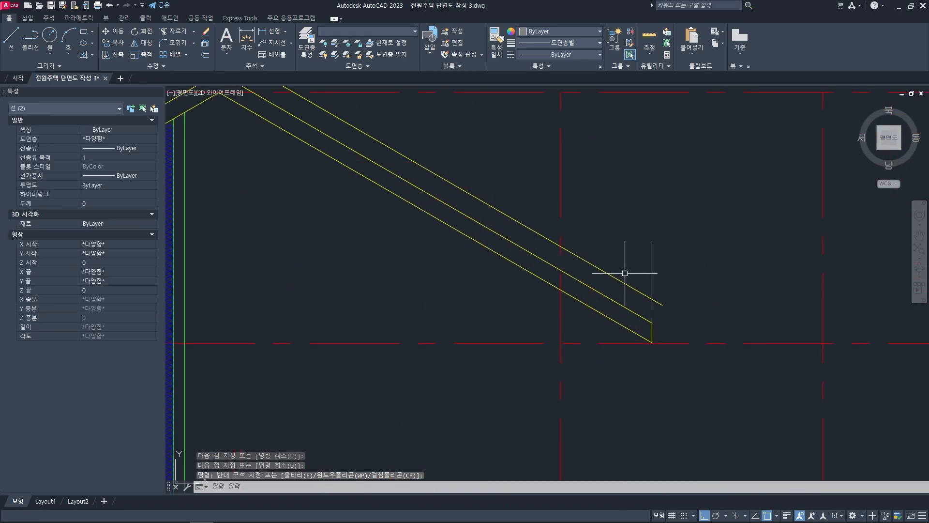
{"action": "scroll", "coordinate": [646, 287], "scroll_direction": "up", "scroll_amount": 2}
{"action": "left_click", "coordinate": [649, 297]}
{"action": "scroll", "coordinate": [539, 242], "scroll_direction": "down", "scroll_amount": 4}
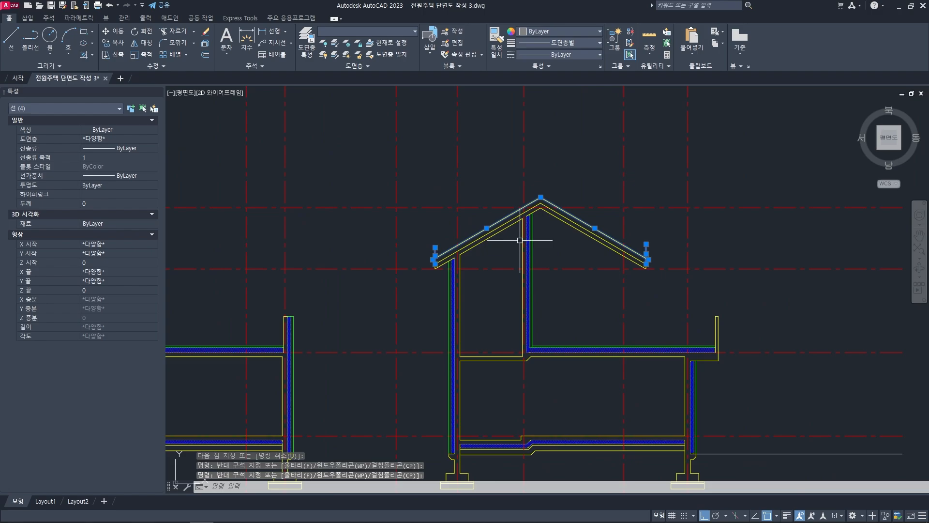
{"action": "scroll", "coordinate": [549, 204], "scroll_direction": "up", "scroll_amount": 5}
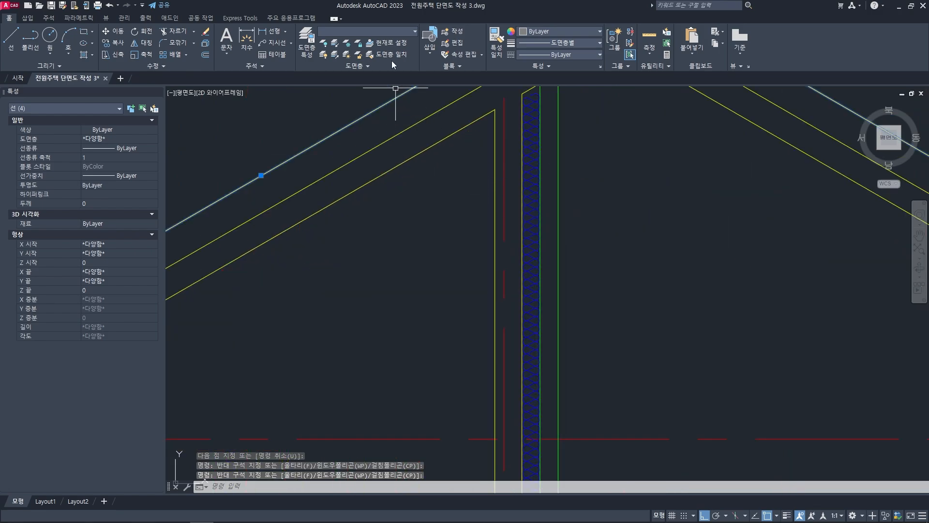
{"action": "left_click", "coordinate": [388, 31]}
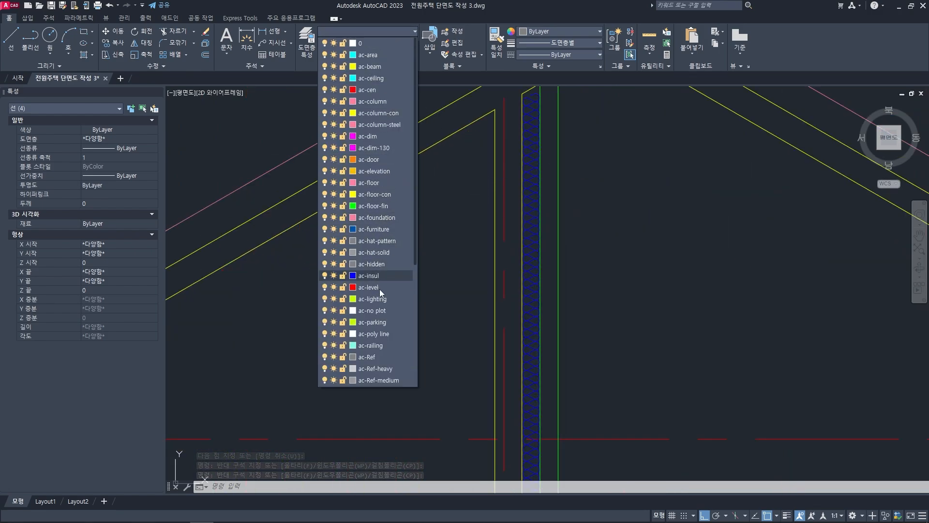
{"action": "left_click", "coordinate": [387, 205]}
{"action": "scroll", "coordinate": [394, 243], "scroll_direction": "down", "scroll_amount": 4}
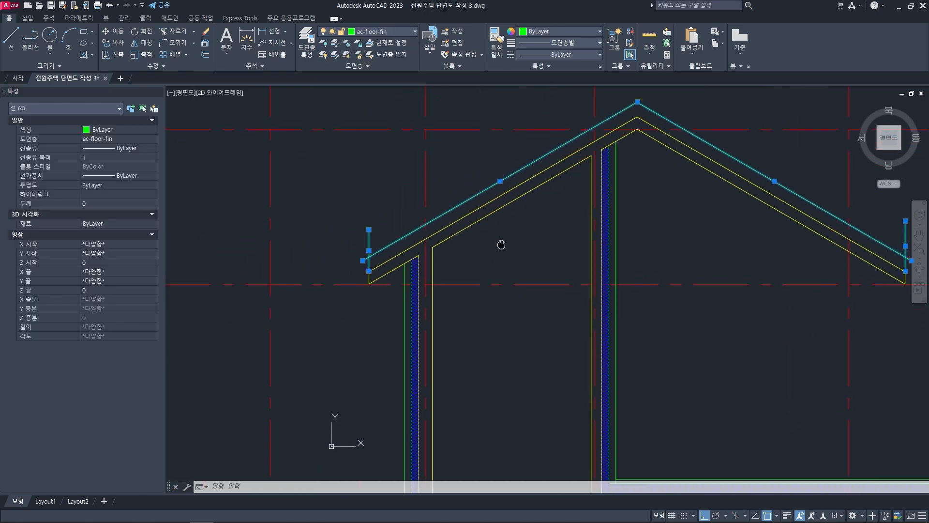
{"action": "scroll", "coordinate": [417, 212], "scroll_direction": "up", "scroll_amount": 1}
{"action": "key", "text": "Escape"}
{"action": "key", "text": "Escape"}
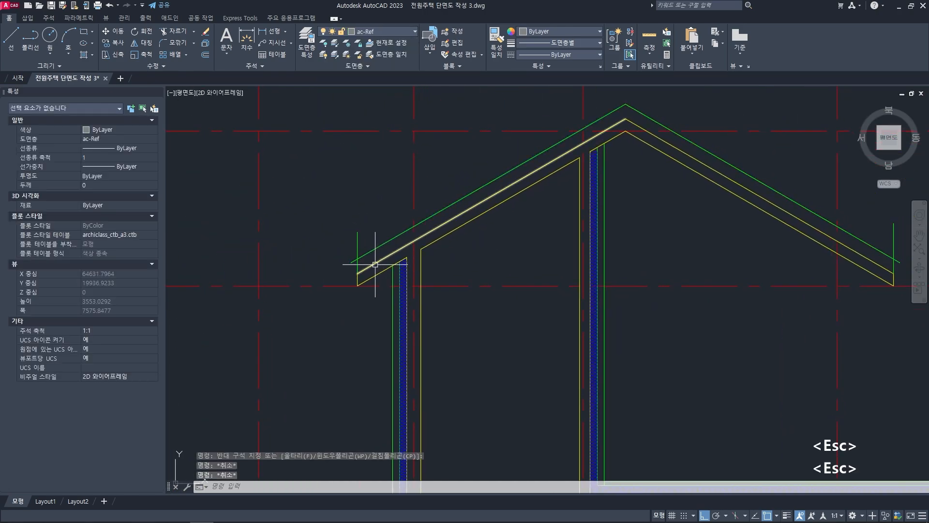
- Fillet the left outer roof line and its vertical eave line into a sharp corner with radius 0
{"action": "scroll", "coordinate": [368, 252], "scroll_direction": "up", "scroll_amount": 4}
{"action": "type", "text": "f"}
{"action": "key", "text": "space"}
{"action": "left_click", "coordinate": [358, 239]}
- Fillet the right outer roof line and its vertical eave line into a sharp corner with radius 0
{"action": "scroll", "coordinate": [432, 249], "scroll_direction": "down", "scroll_amount": 4}
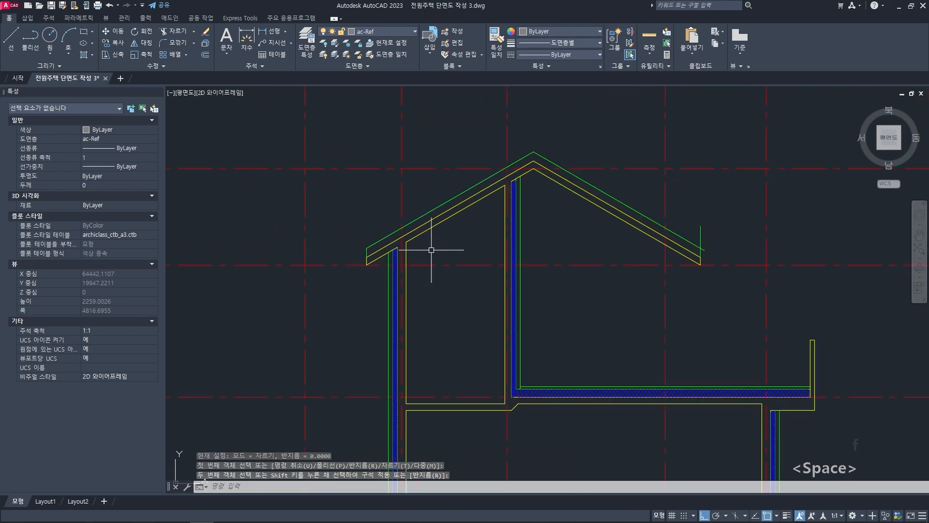
{"action": "scroll", "coordinate": [621, 255], "scroll_direction": "up", "scroll_amount": 5}
{"action": "key", "text": "space"}
{"action": "left_click", "coordinate": [655, 272]}
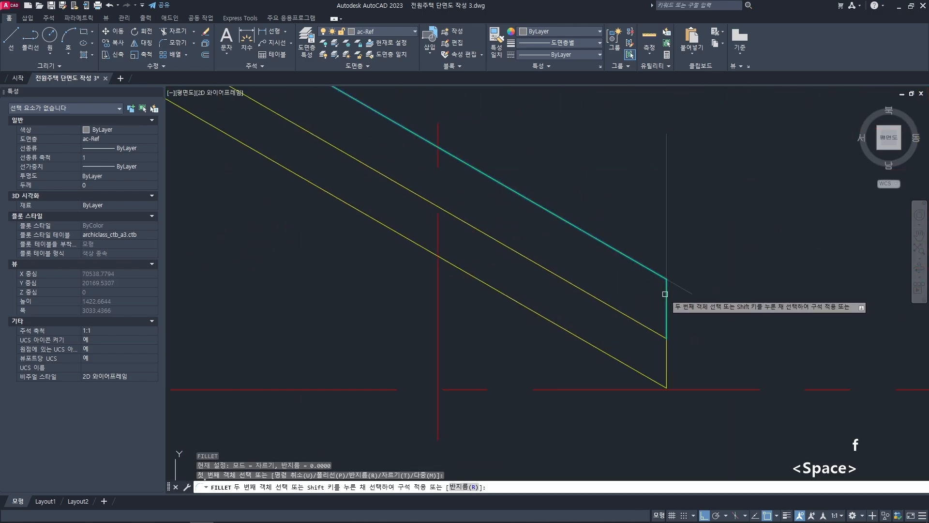
{"action": "left_click", "coordinate": [666, 291]}
{"action": "scroll", "coordinate": [557, 253], "scroll_direction": "down", "scroll_amount": 4}
{"action": "key", "text": "Escape"}
{"action": "key", "text": "Escape"}
- Offset the outer finish lines of both roof slopes inward by 90
{"action": "scroll", "coordinate": [556, 230], "scroll_direction": "down", "scroll_amount": 4}
{"action": "scroll", "coordinate": [465, 256], "scroll_direction": "up", "scroll_amount": 5}
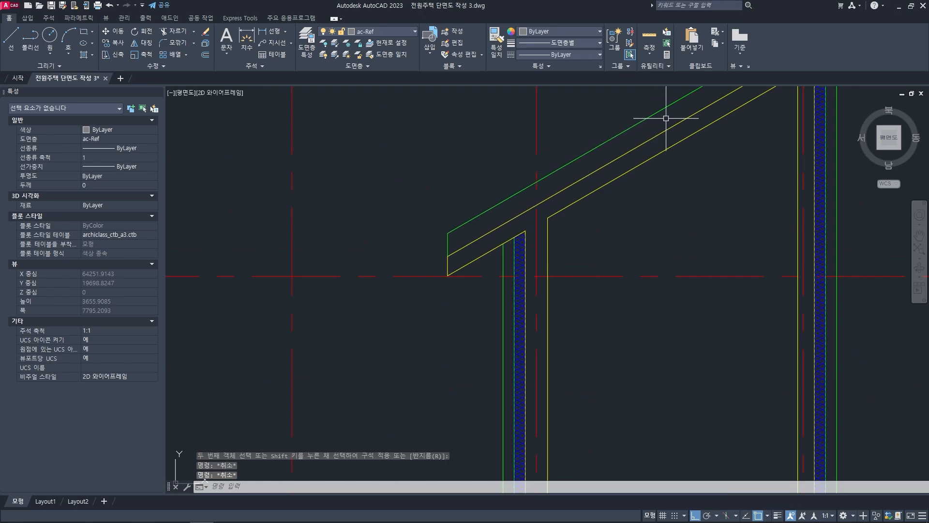
{"action": "middle_click_drag", "start_coordinate": [659, 127], "coordinate": [578, 151]}
{"action": "type", "text": "o"}
{"action": "key", "text": "space"}
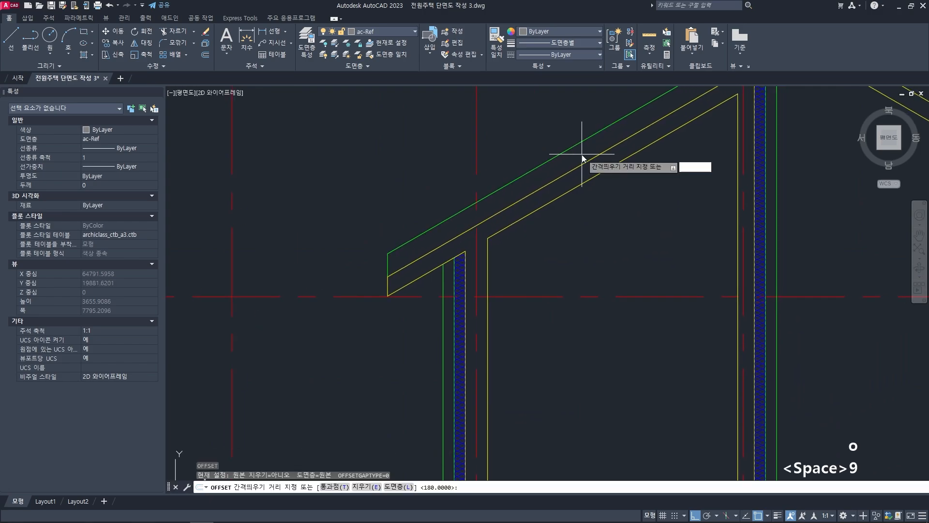
{"action": "type", "text": "90"}
{"action": "key", "text": "space"}
{"action": "left_click", "coordinate": [580, 144]}
{"action": "left_click", "coordinate": [604, 202]}
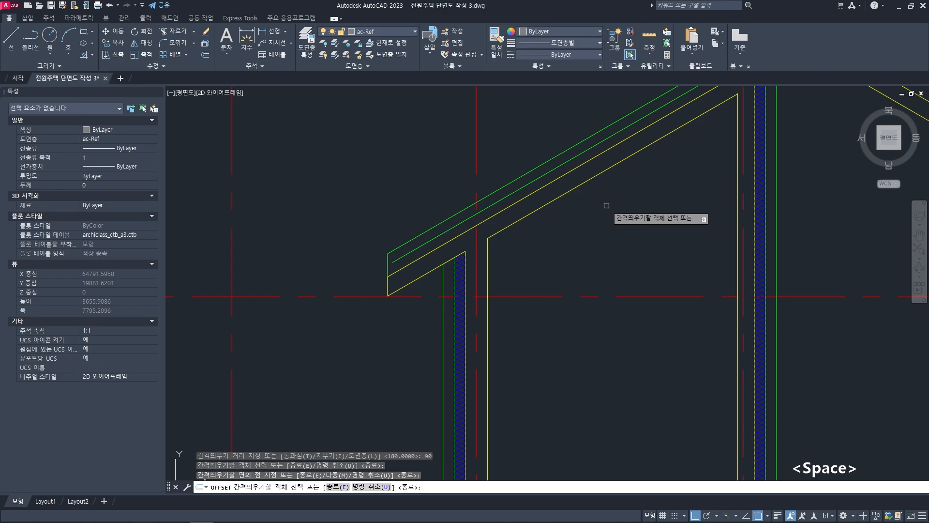
{"action": "scroll", "coordinate": [612, 204], "scroll_direction": "down", "scroll_amount": 1}
{"action": "middle_click_drag", "start_coordinate": [674, 192], "coordinate": [494, 254]}
{"action": "scroll", "coordinate": [575, 145], "scroll_direction": "up", "scroll_amount": 3}
{"action": "key", "text": "space"}
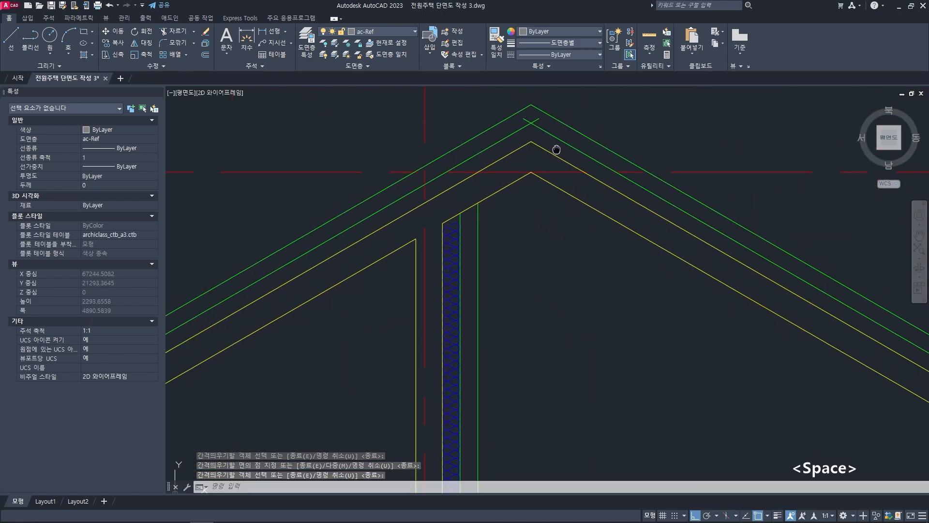
- Join the two inner offset lines at the ridge with a zero-radius fillet
{"action": "type", "text": "f"}
{"action": "key", "text": "space"}
{"action": "left_click", "coordinate": [546, 149]}
{"action": "key", "text": "Escape"}
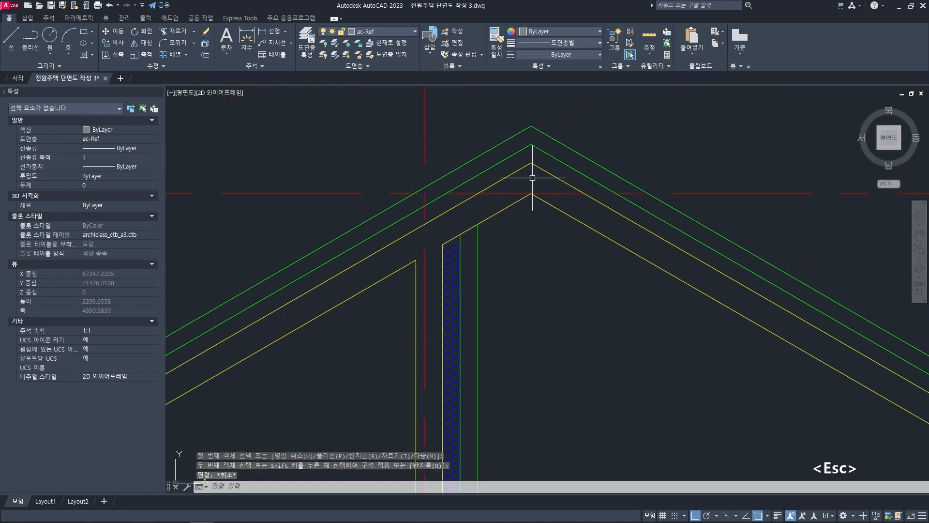
{"action": "key", "text": "Escape"}
- Match the properties of the wall insulation line onto the inner offset lines of both roof slopes
{"action": "type", "text": "ma"}
{"action": "key", "text": "space"}
{"action": "left_click", "coordinate": [452, 290]}
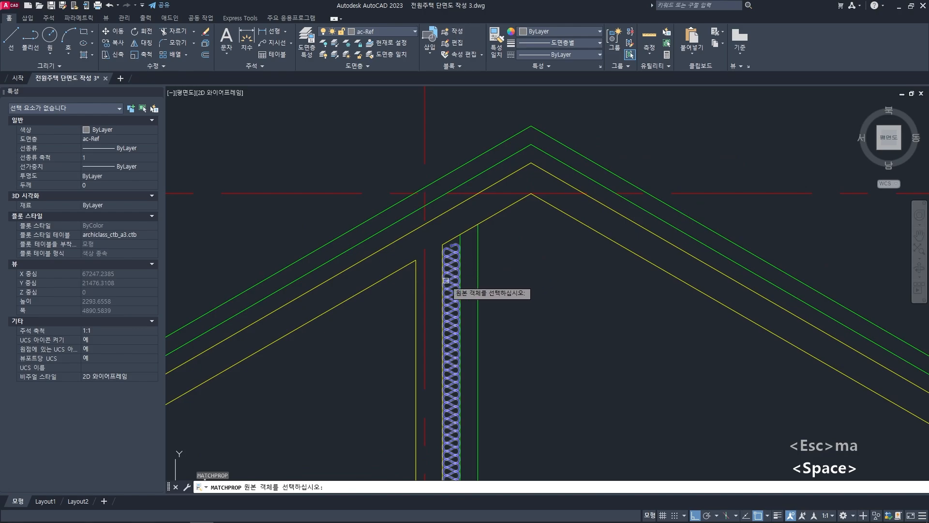
{"action": "left_click", "coordinate": [494, 167]}
{"action": "left_click", "coordinate": [550, 150]}
{"action": "key", "text": "space"}
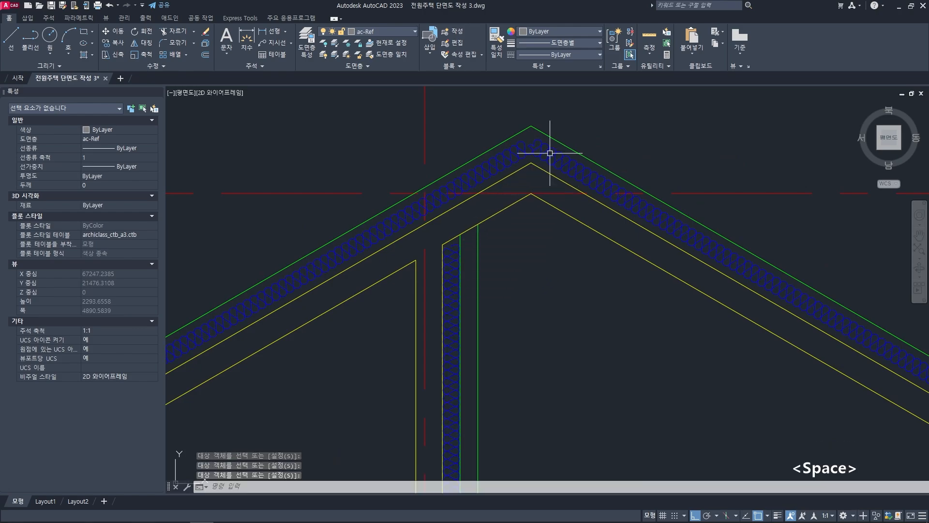
{"action": "middle_click_drag", "start_coordinate": [551, 150], "coordinate": [559, 157]}
{"action": "key", "text": "Escape"}
{"action": "key", "text": "Escape"}
- Match the properties of the thicker floor slab insulation line onto the insulation lines of both roof slopes
{"action": "scroll", "coordinate": [574, 166], "scroll_direction": "down", "scroll_amount": 6}
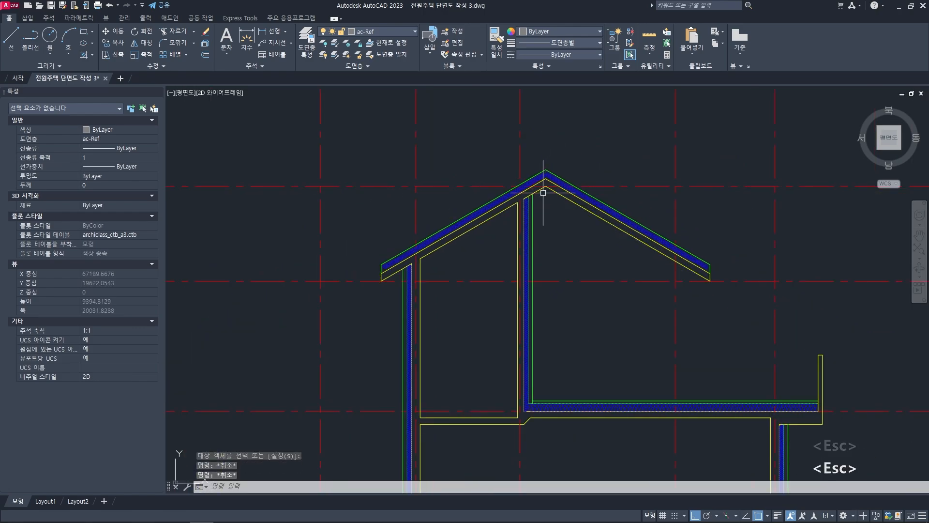
{"action": "scroll", "coordinate": [419, 219], "scroll_direction": "up", "scroll_amount": 8}
{"action": "middle_click_drag", "start_coordinate": [428, 234], "coordinate": [429, 224]}
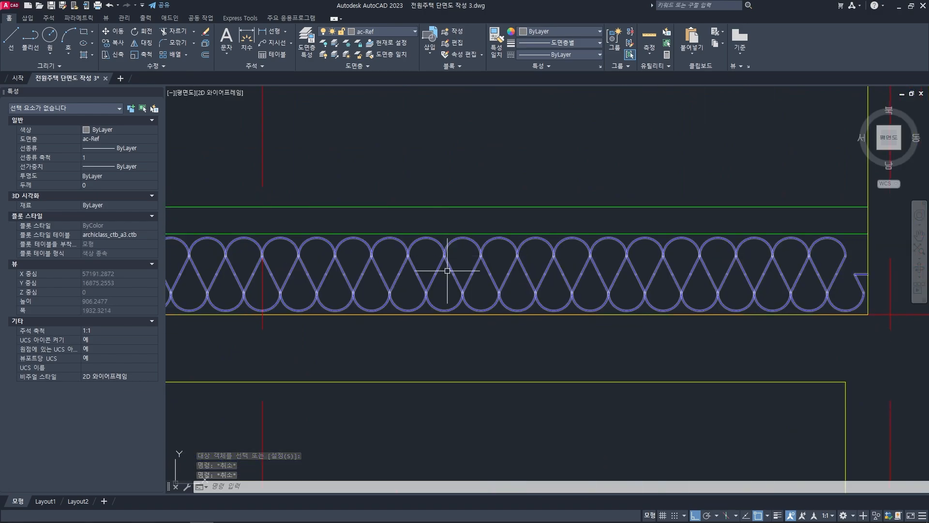
{"action": "left_click", "coordinate": [446, 273]}
{"action": "type", "text": "ma"}
{"action": "key", "text": "space"}
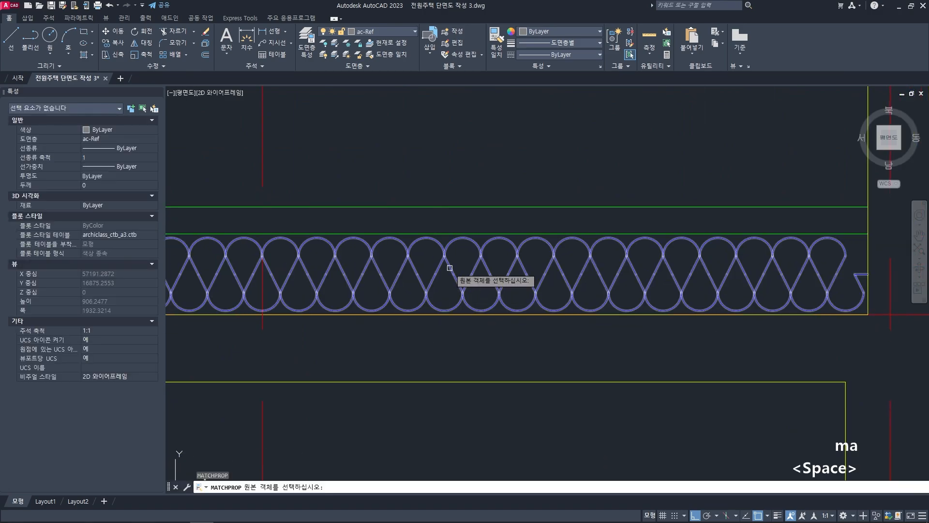
{"action": "scroll", "coordinate": [446, 273], "scroll_direction": "down", "scroll_amount": 2}
{"action": "scroll", "coordinate": [637, 235], "scroll_direction": "down", "scroll_amount": 5}
{"action": "middle_click_drag", "start_coordinate": [637, 234], "coordinate": [498, 286]}
{"action": "scroll", "coordinate": [674, 141], "scroll_direction": "up", "scroll_amount": 5}
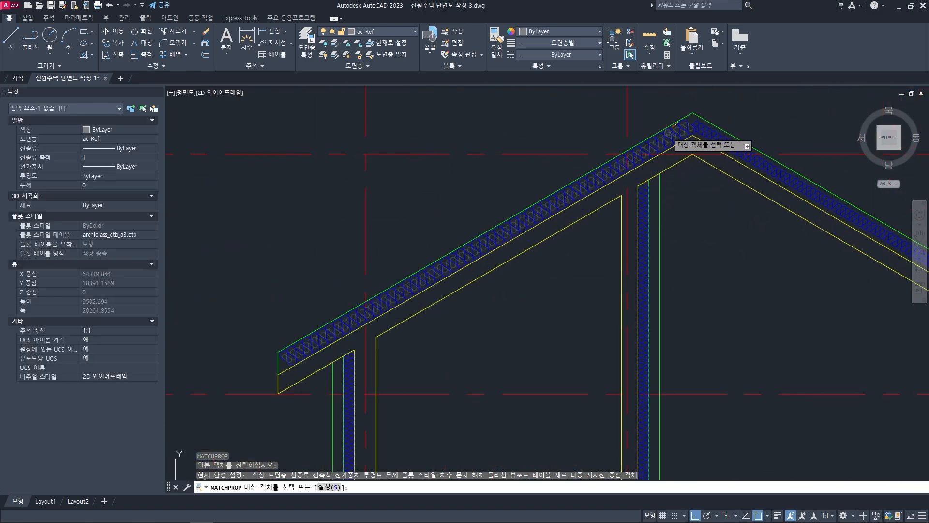
{"action": "left_click", "coordinate": [695, 126]}
{"action": "middle_click_drag", "start_coordinate": [743, 110], "coordinate": [627, 152]}
{"action": "left_click", "coordinate": [638, 151]}
{"action": "key", "text": "space"}
- Examine the insulation along the roof slopes and how it ends at the left eave
{"action": "scroll", "coordinate": [650, 195], "scroll_direction": "down", "scroll_amount": 2}
{"action": "middle_click_drag", "start_coordinate": [760, 243], "coordinate": [458, 159]}
{"action": "scroll", "coordinate": [730, 314], "scroll_direction": "down", "scroll_amount": 4}
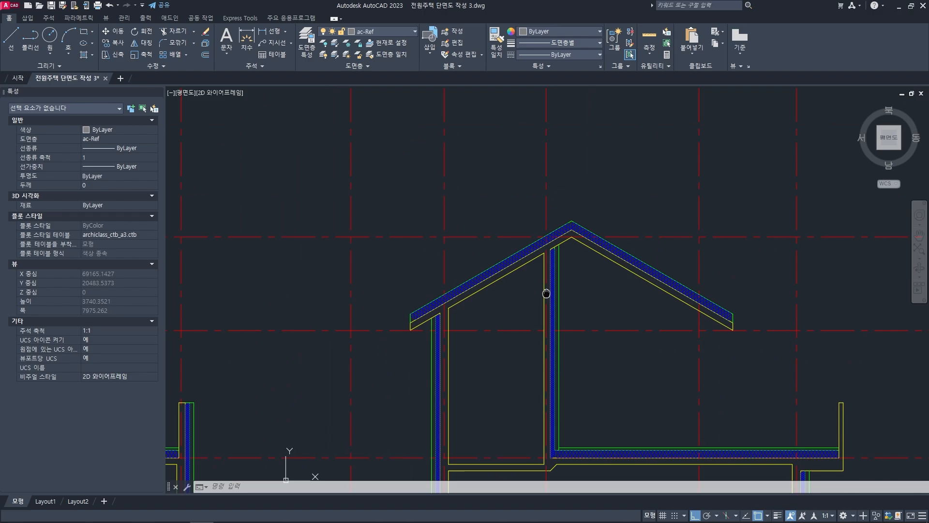
{"action": "scroll", "coordinate": [445, 292], "scroll_direction": "up", "scroll_amount": 2}
{"action": "scroll", "coordinate": [435, 297], "scroll_direction": "up", "scroll_amount": 2}
{"action": "scroll", "coordinate": [419, 295], "scroll_direction": "down", "scroll_amount": 4}
{"action": "scroll", "coordinate": [419, 300], "scroll_direction": "up", "scroll_amount": 6}
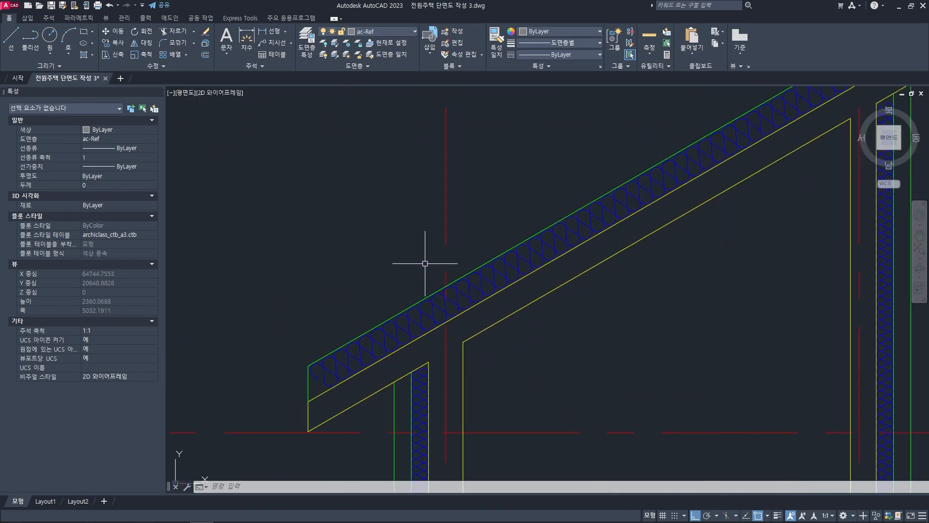
{"action": "scroll", "coordinate": [440, 274], "scroll_direction": "up", "scroll_amount": 2}
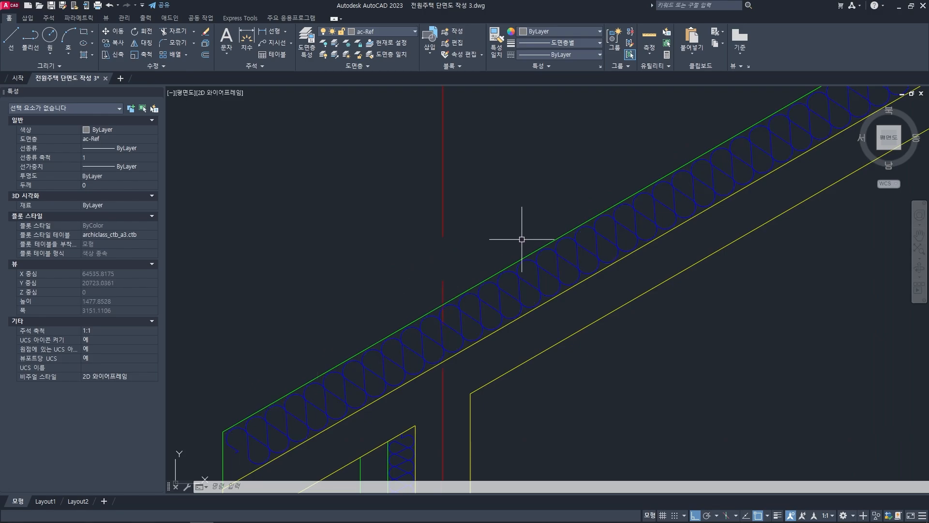
{"action": "scroll", "coordinate": [535, 208], "scroll_direction": "down", "scroll_amount": 4}
{"action": "scroll", "coordinate": [430, 288], "scroll_direction": "up", "scroll_amount": 4}
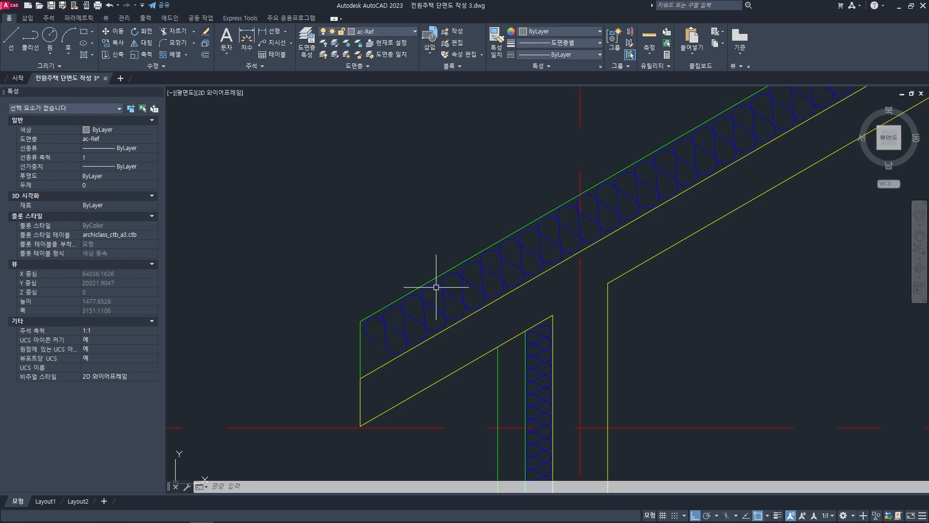
{"action": "middle_click_drag", "start_coordinate": [419, 293], "coordinate": [430, 291]}
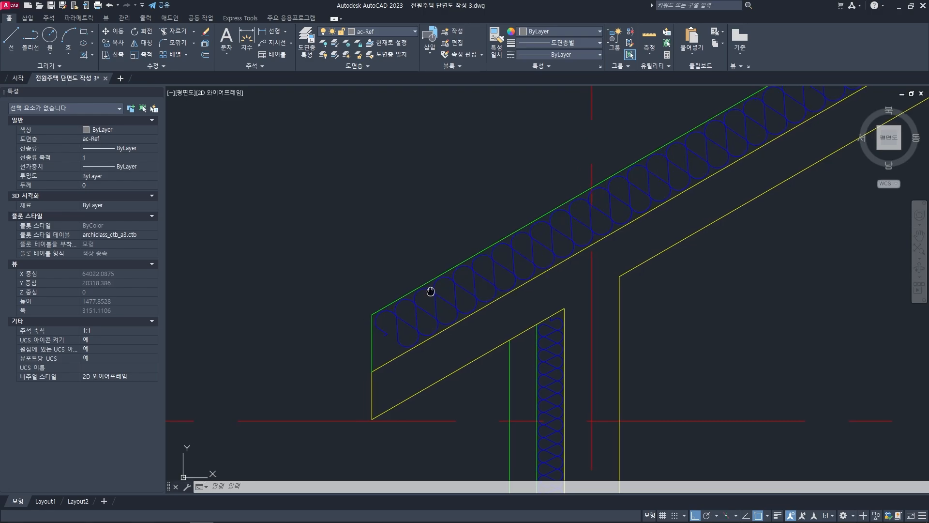
- Examine the roof layer note and the batten details along the slopes in the reference cross-section
{"action": "key", "text": "Escape"}
{"action": "key", "text": "Escape"}
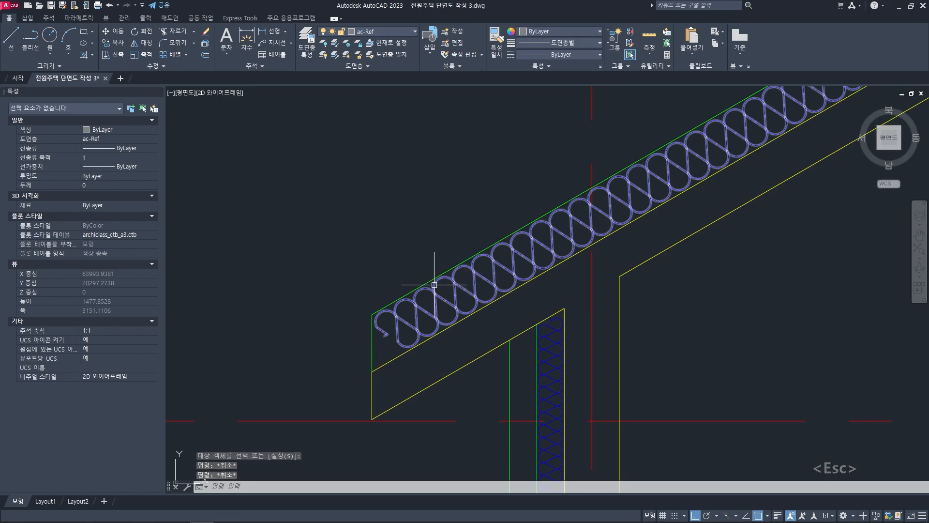
{"action": "scroll", "coordinate": [428, 283], "scroll_direction": "down", "scroll_amount": 4}
{"action": "middle_click_drag", "start_coordinate": [508, 284], "coordinate": [498, 311]}
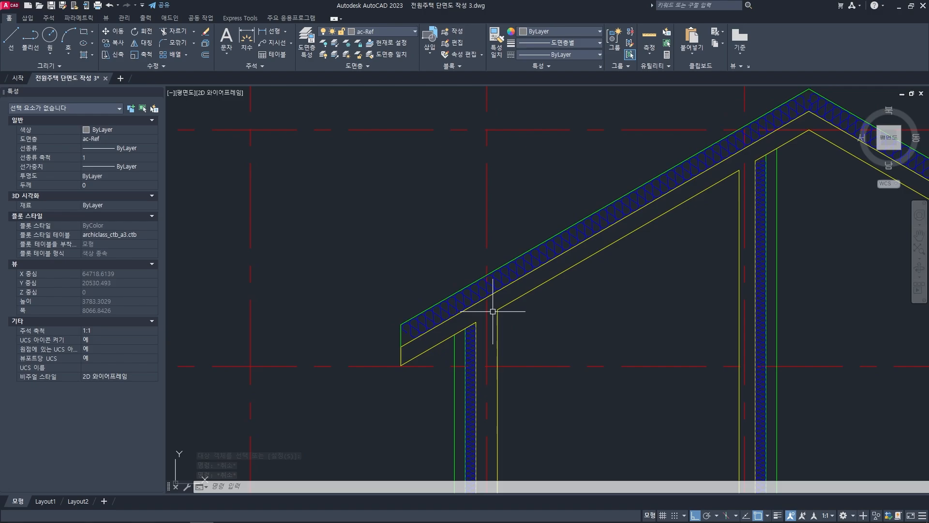
{"action": "scroll", "coordinate": [500, 314], "scroll_direction": "down", "scroll_amount": 2}
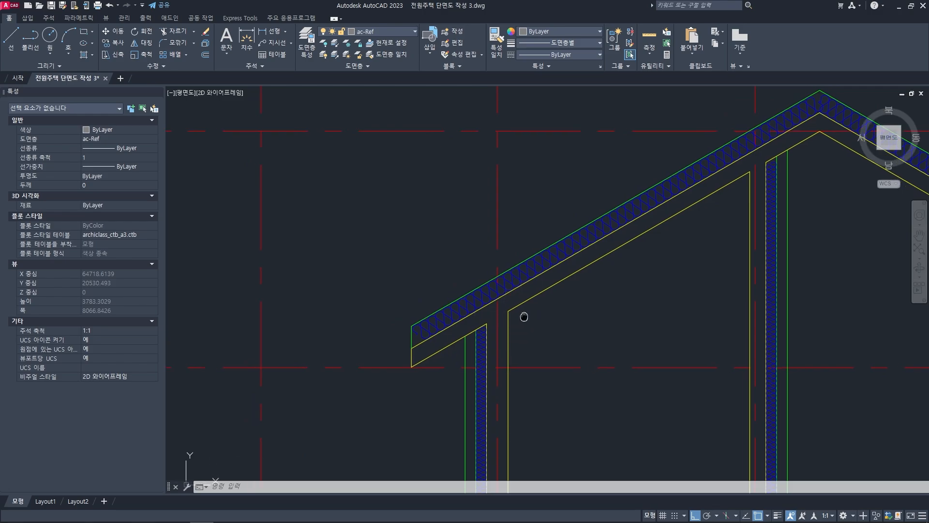
{"action": "key", "text": "Escape"}
{"action": "key", "text": "Escape"}
{"action": "scroll", "coordinate": [498, 311], "scroll_direction": "down", "scroll_amount": 3}
{"action": "scroll", "coordinate": [452, 321], "scroll_direction": "down", "scroll_amount": 3}
{"action": "mouse_move", "coordinate": [451, 321]}
{"action": "middle_mouse_down"}
{"action": "mouse_move", "coordinate": [567, 286]}
{"action": "mouse_move", "coordinate": [675, 287]}
{"action": "middle_mouse_up"}
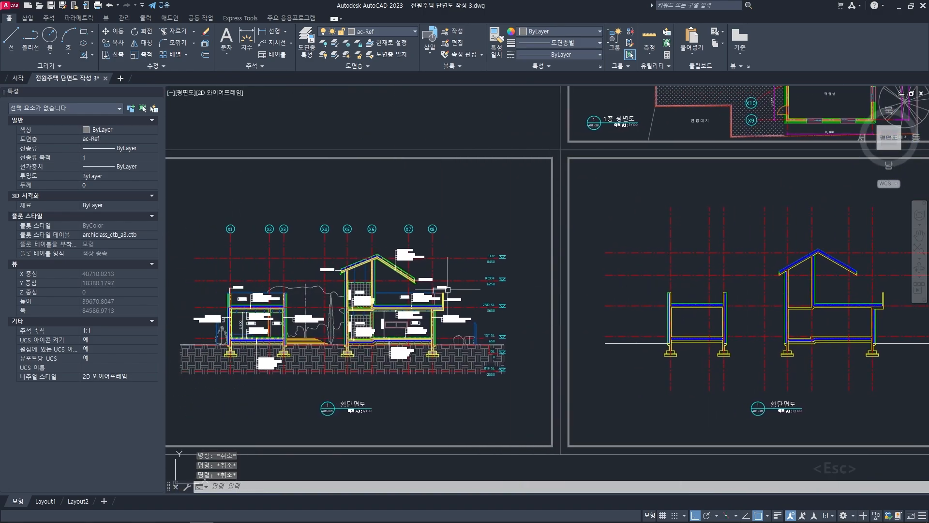
{"action": "scroll", "coordinate": [404, 268], "scroll_direction": "up", "scroll_amount": 10}
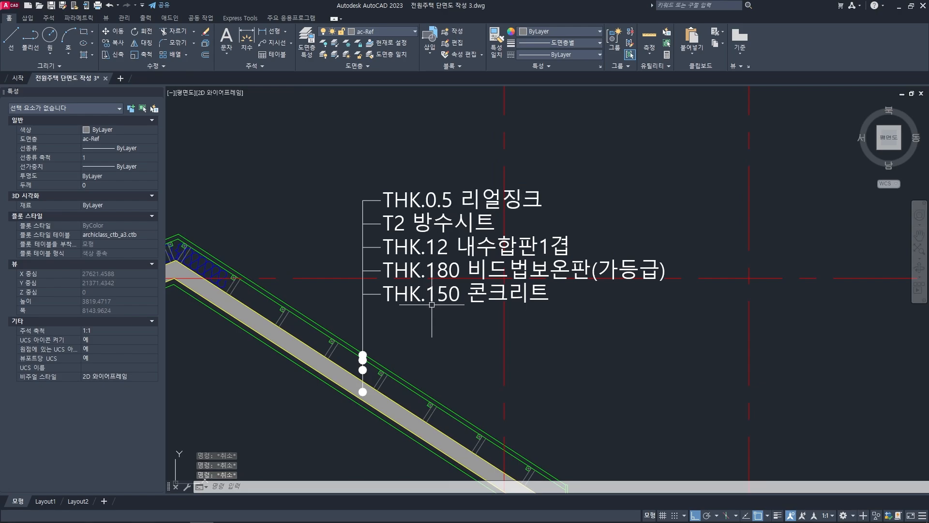
{"action": "middle_click_drag", "start_coordinate": [432, 304], "coordinate": [584, 311]}
{"action": "scroll", "coordinate": [357, 251], "scroll_direction": "up", "scroll_amount": 5}
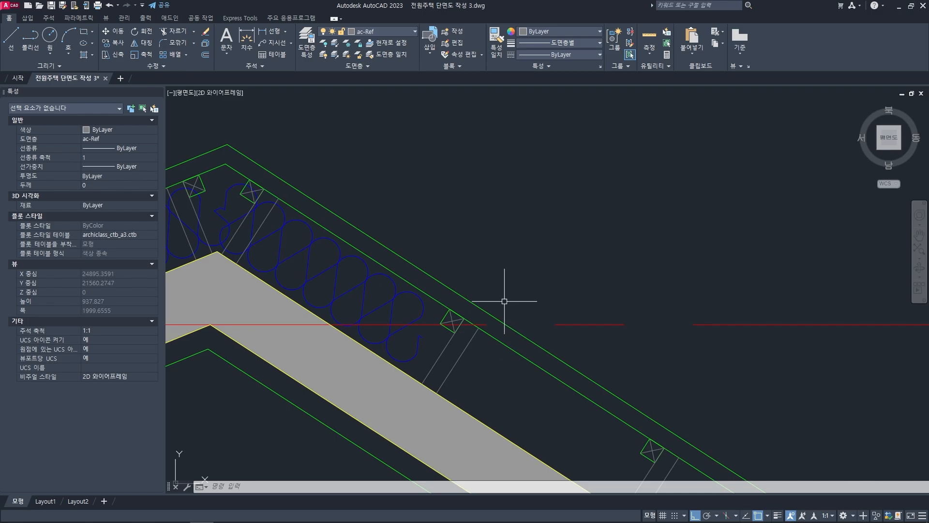
{"action": "scroll", "coordinate": [481, 235], "scroll_direction": "down", "scroll_amount": 5}
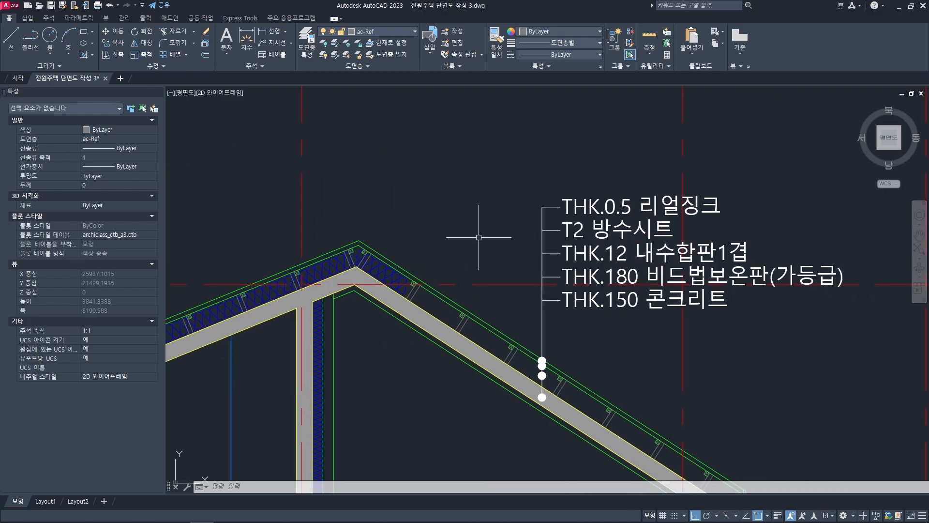
{"action": "scroll", "coordinate": [421, 259], "scroll_direction": "up", "scroll_amount": 5}
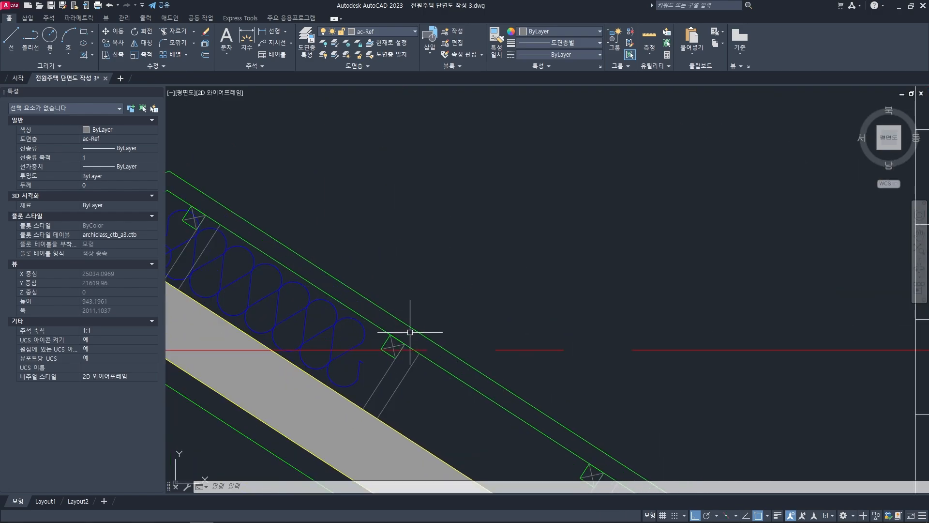
{"action": "scroll", "coordinate": [465, 339], "scroll_direction": "down", "scroll_amount": 4}
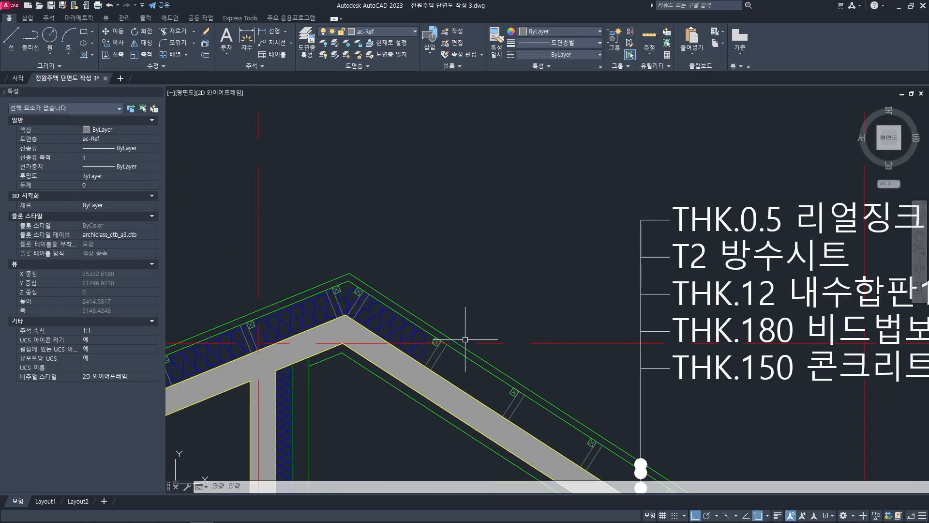
{"action": "scroll", "coordinate": [465, 339], "scroll_direction": "down", "scroll_amount": 8}
{"action": "middle_click_drag", "start_coordinate": [594, 306], "coordinate": [484, 301]}
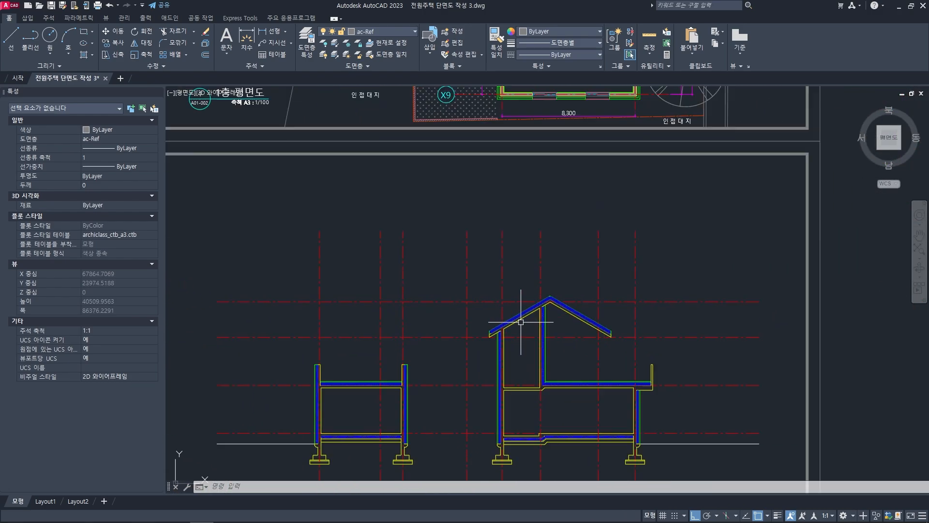
- Offset the green outer roof lines of both slopes outward by 40
{"action": "scroll", "coordinate": [460, 300], "scroll_direction": "up", "scroll_amount": 10}
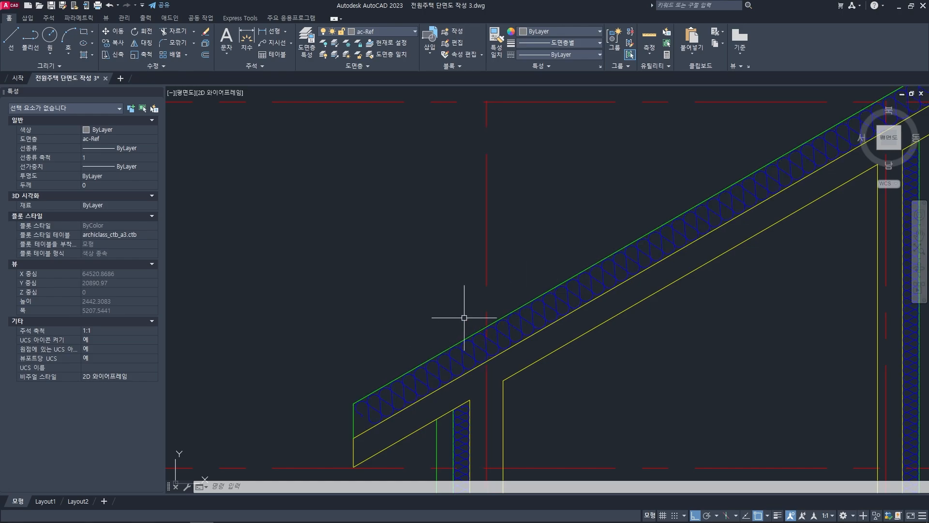
{"action": "middle_click_drag", "start_coordinate": [464, 317], "coordinate": [477, 307]}
{"action": "type", "text": "o"}
{"action": "key", "text": "space"}
{"action": "type", "text": "40"}
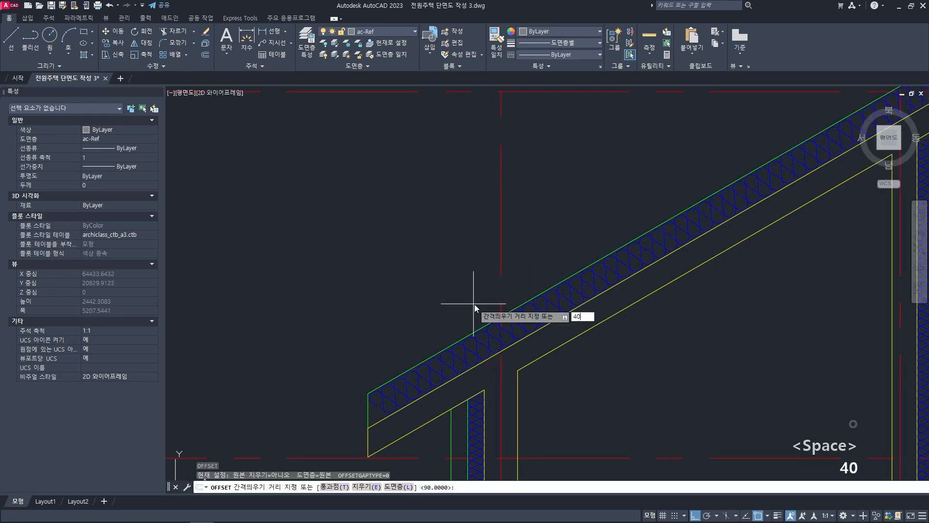
{"action": "key", "text": "space"}
{"action": "scroll", "coordinate": [511, 303], "scroll_direction": "up", "scroll_amount": 2}
{"action": "left_click", "coordinate": [516, 309]}
{"action": "left_click", "coordinate": [514, 299]}
{"action": "scroll", "coordinate": [595, 248], "scroll_direction": "down", "scroll_amount": 3}
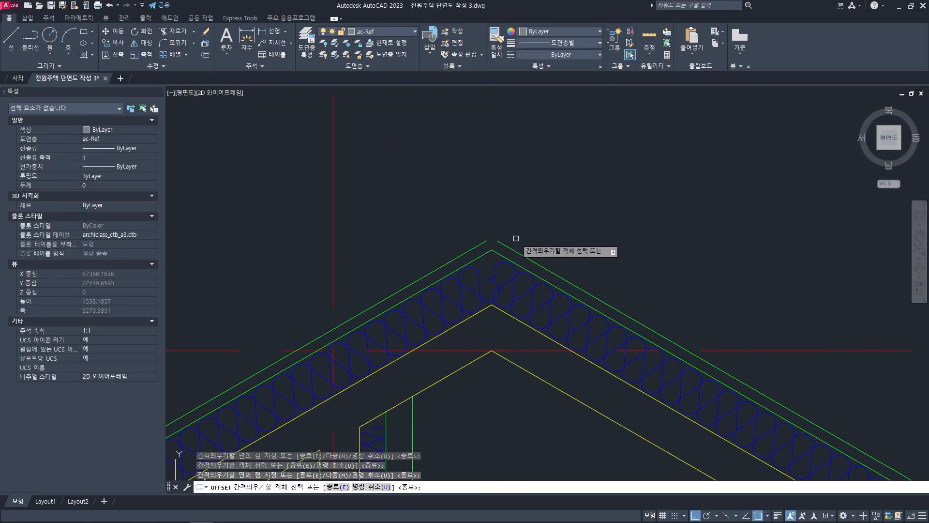
{"action": "key", "text": "space"}
- Join the two new outer offset lines at the ridge with a zero-radius fillet
{"action": "scroll", "coordinate": [573, 261], "scroll_direction": "up", "scroll_amount": 4}
{"action": "type", "text": "f"}
{"action": "key", "text": "space"}
{"action": "scroll", "coordinate": [547, 261], "scroll_direction": "down", "scroll_amount": 2}
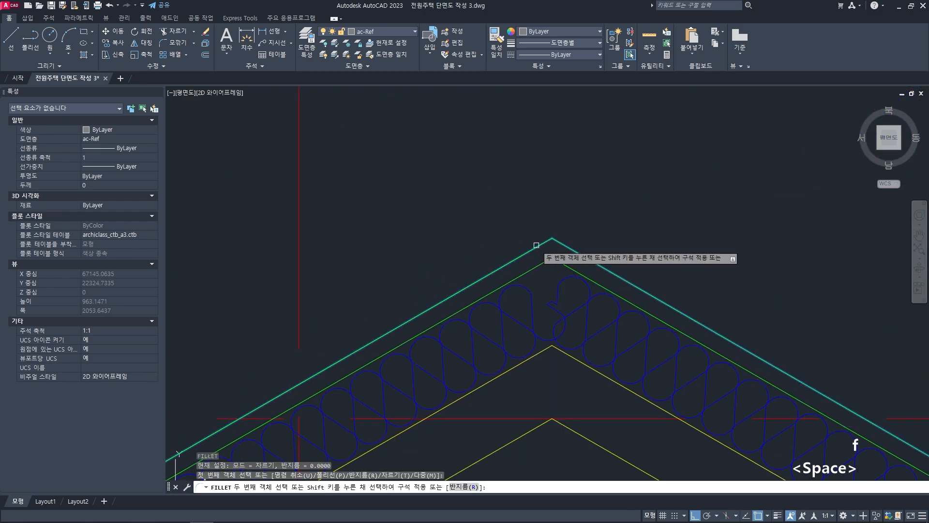
- Fillet the new outer line of the left slope with the vertical eave line at zero radius
{"action": "scroll", "coordinate": [546, 265], "scroll_direction": "down", "scroll_amount": 2}
{"action": "scroll", "coordinate": [564, 276], "scroll_direction": "up", "scroll_amount": 2}
{"action": "scroll", "coordinate": [497, 280], "scroll_direction": "up", "scroll_amount": 2}
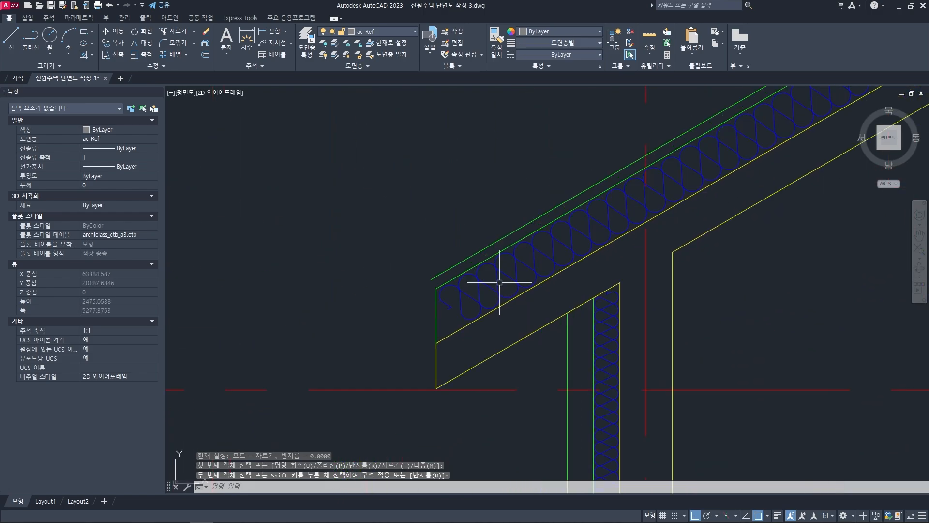
{"action": "scroll", "coordinate": [460, 286], "scroll_direction": "up", "scroll_amount": 2}
{"action": "left_click", "coordinate": [418, 267]}
{"action": "left_click", "coordinate": [409, 297]}
{"action": "scroll", "coordinate": [471, 307], "scroll_direction": "down", "scroll_amount": 4}
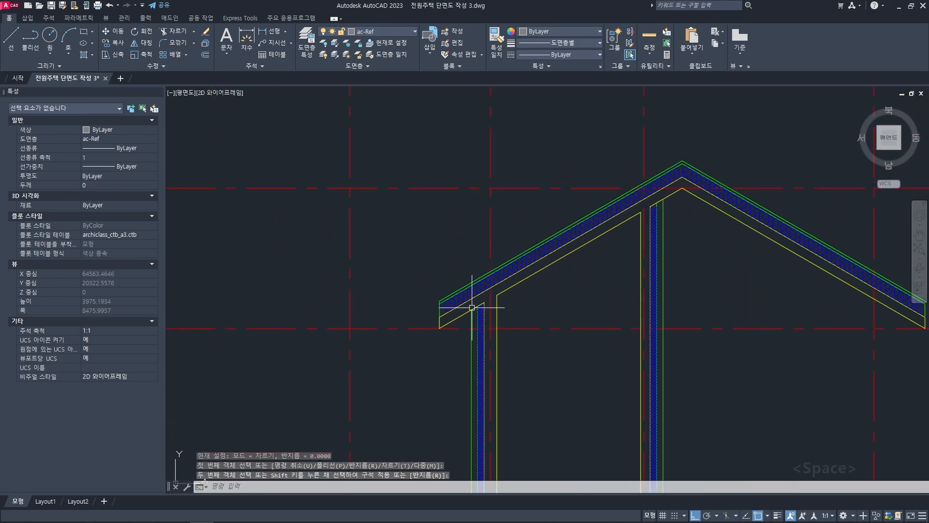
- Fillet the new outer line of the right slope with the vertical eave line at zero radius
{"action": "scroll", "coordinate": [469, 317], "scroll_direction": "up", "scroll_amount": 5}
{"action": "scroll", "coordinate": [469, 316], "scroll_direction": "up", "scroll_amount": 2}
{"action": "type", "text": "f"}
{"action": "key", "text": "space"}
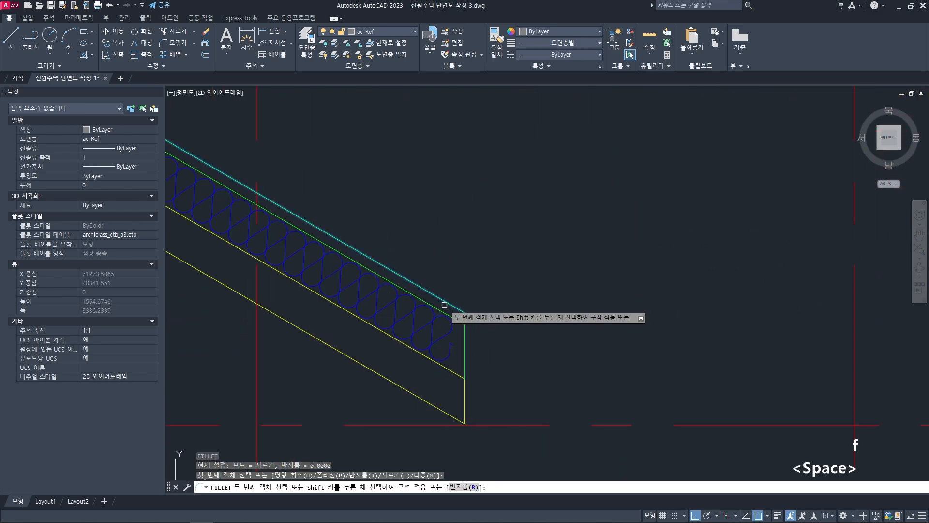
{"action": "left_click", "coordinate": [447, 310]}
{"action": "left_click", "coordinate": [465, 323]}
{"action": "scroll", "coordinate": [455, 332], "scroll_direction": "down", "scroll_amount": 5}
{"action": "middle_click_drag", "start_coordinate": [445, 342], "coordinate": [564, 321]}
{"action": "key", "text": "Escape"}
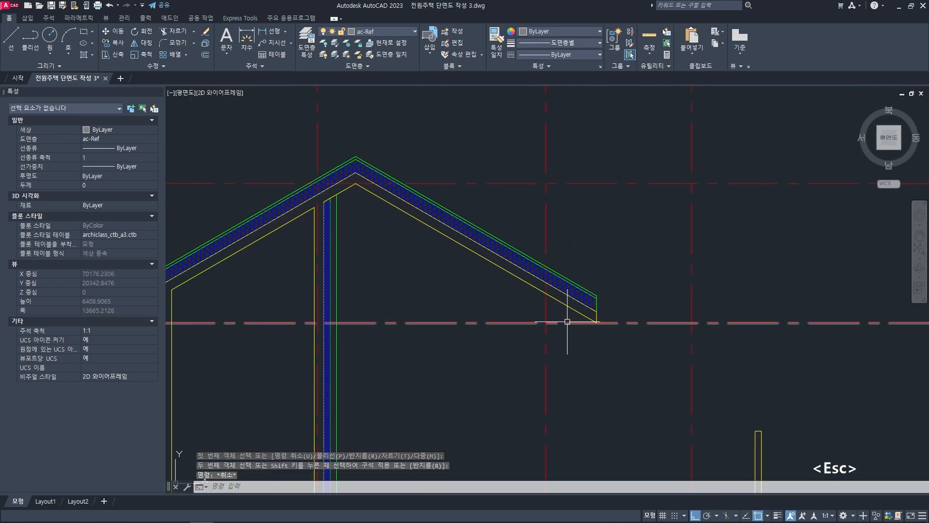
{"action": "key", "text": "Escape"}
- Draw a 40 by 40 square in the empty space above the left eave
{"action": "middle_click_drag", "start_coordinate": [439, 332], "coordinate": [607, 325]}
{"action": "scroll", "coordinate": [408, 297], "scroll_direction": "up", "scroll_amount": 6}
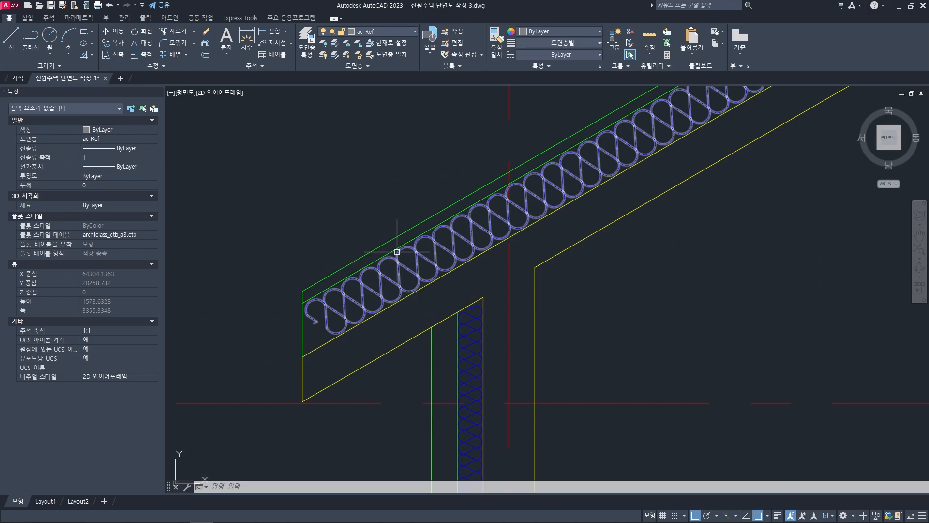
{"action": "mouse_move", "coordinate": [420, 248]}
{"action": "middle_mouse_down"}
{"action": "mouse_move", "coordinate": [450, 255]}
{"action": "mouse_move", "coordinate": [440, 249]}
{"action": "mouse_move", "coordinate": [452, 240]}
{"action": "middle_mouse_up"}
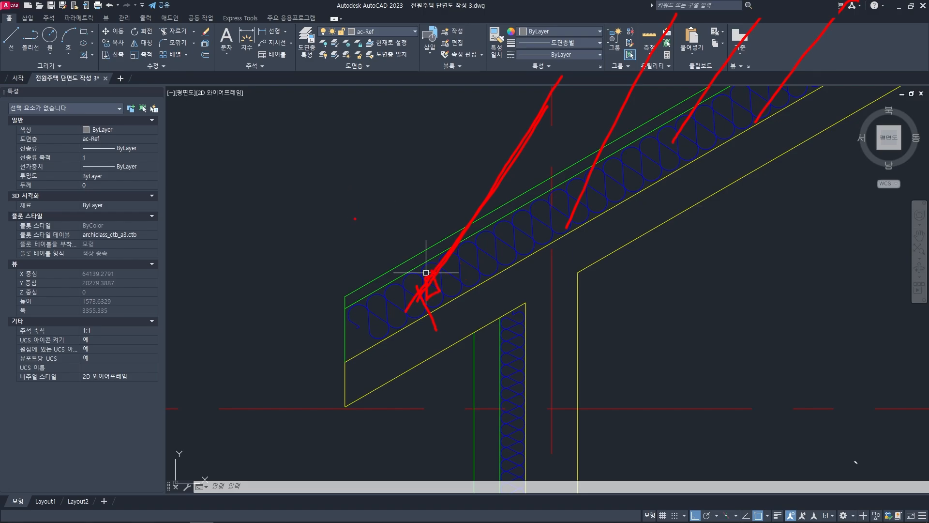
{"action": "key", "text": "Escape"}
{"action": "key", "text": "Escape"}
{"action": "key", "text": "Escape"}
{"action": "left_click", "coordinate": [368, 207], "text": "ctrl"}
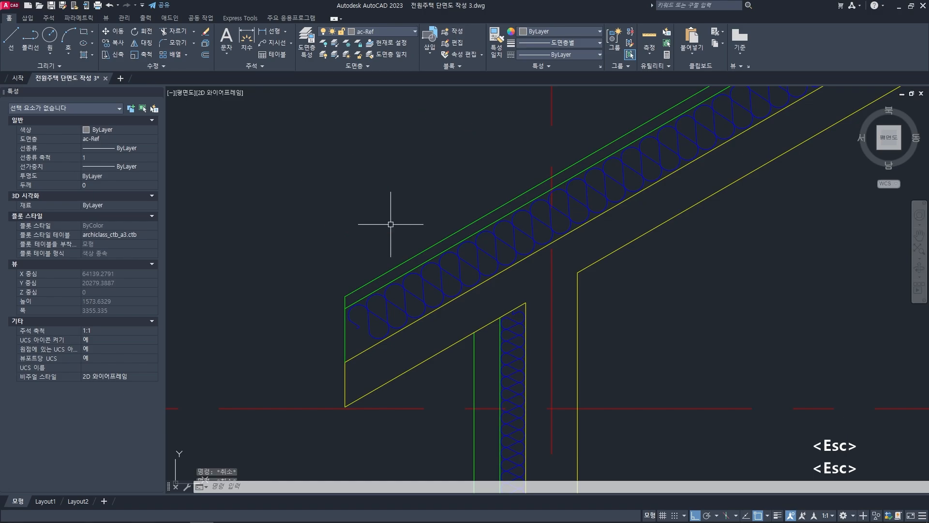
{"action": "type", "text": "rec"}
{"action": "key", "text": "space"}
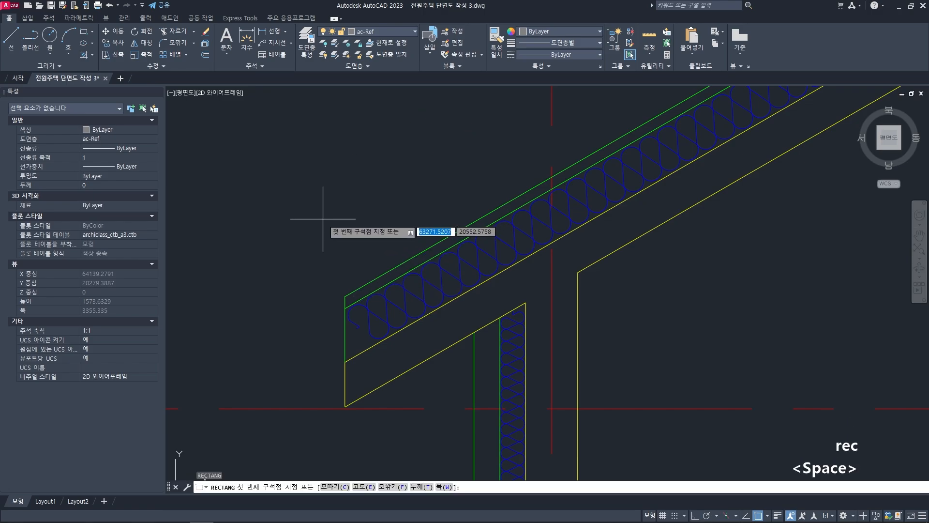
{"action": "left_click", "coordinate": [323, 219]}
{"action": "type", "text": "40,40"}
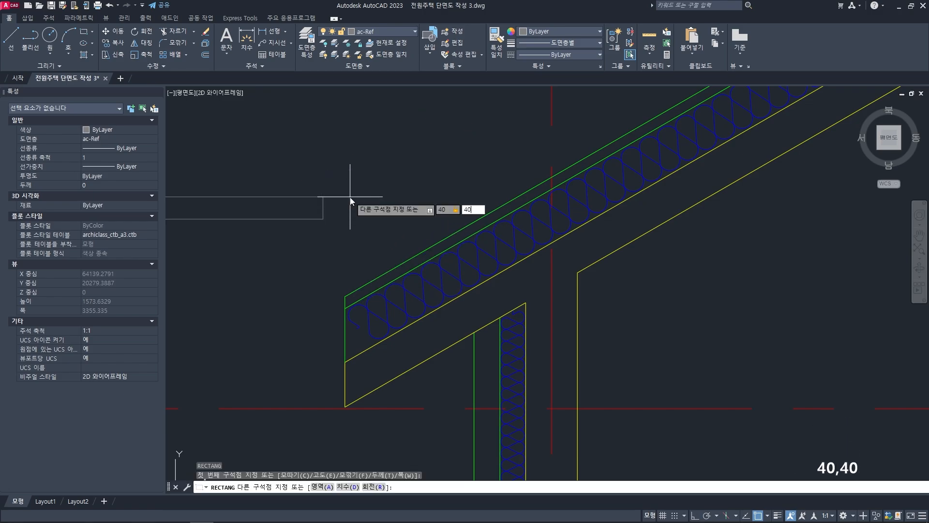
{"action": "key", "text": "Return"}
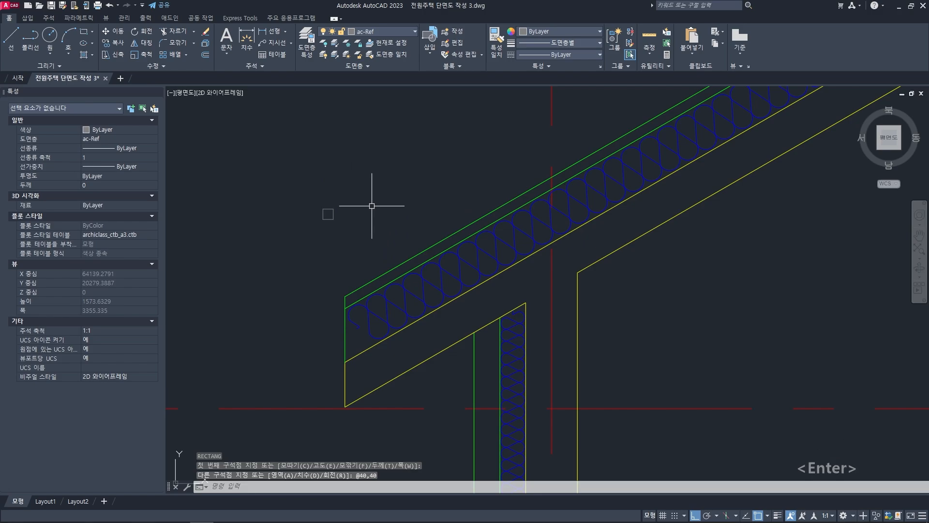
- Match the properties of the green roof finish line onto the small square
{"action": "type", "text": "ma"}
{"action": "key", "text": "space"}
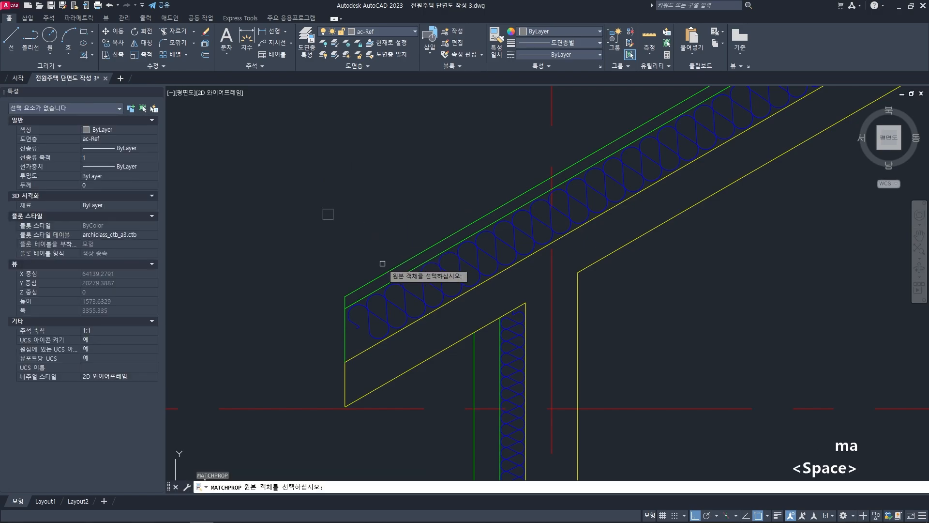
{"action": "left_click", "coordinate": [386, 273]}
{"action": "left_click", "coordinate": [350, 234]}
{"action": "left_click", "coordinate": [296, 194]}
{"action": "key", "text": "space"}
- Draw both diagonal lines across the small square from corner to corner
{"action": "scroll", "coordinate": [329, 214], "scroll_direction": "up", "scroll_amount": 3}
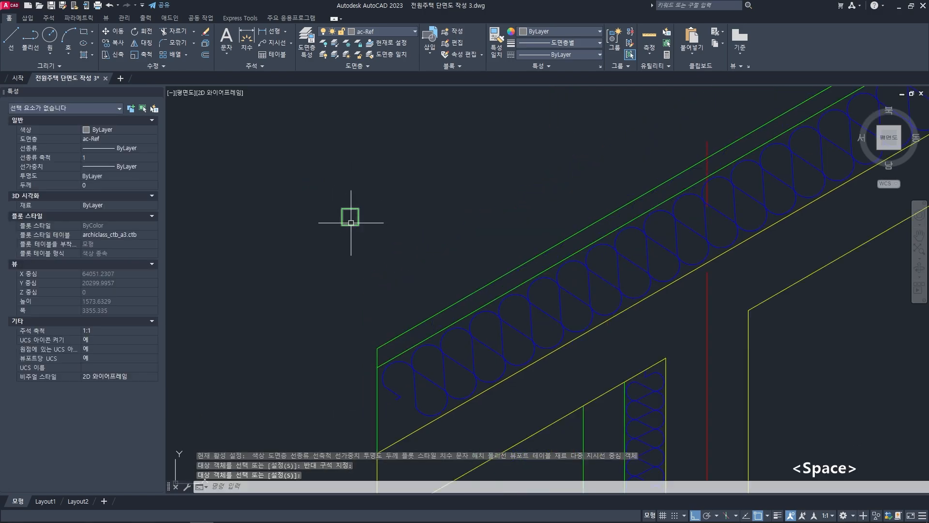
{"action": "type", "text": "l"}
{"action": "key", "text": "space"}
{"action": "left_click", "coordinate": [365, 200]}
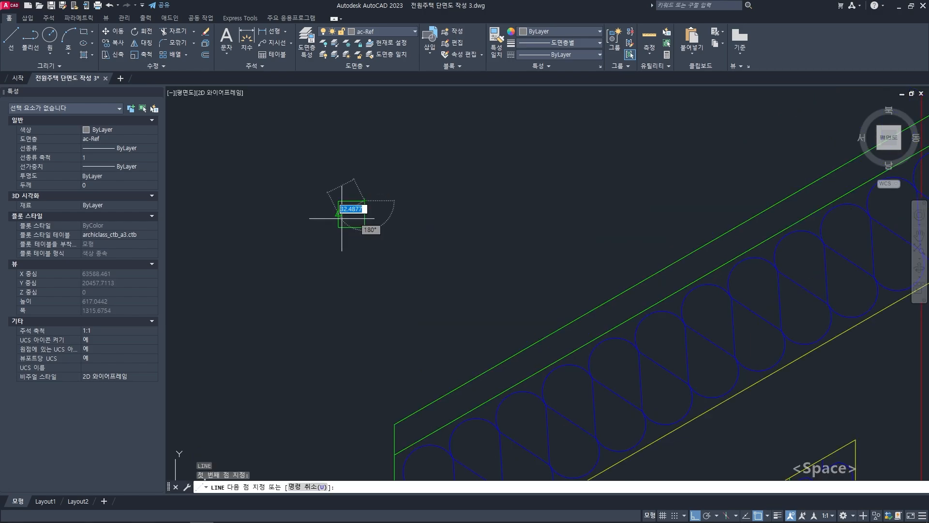
{"action": "left_click", "coordinate": [338, 227]}
{"action": "key", "text": "space"}
{"action": "key", "text": "space"}
{"action": "left_click", "coordinate": [338, 200]}
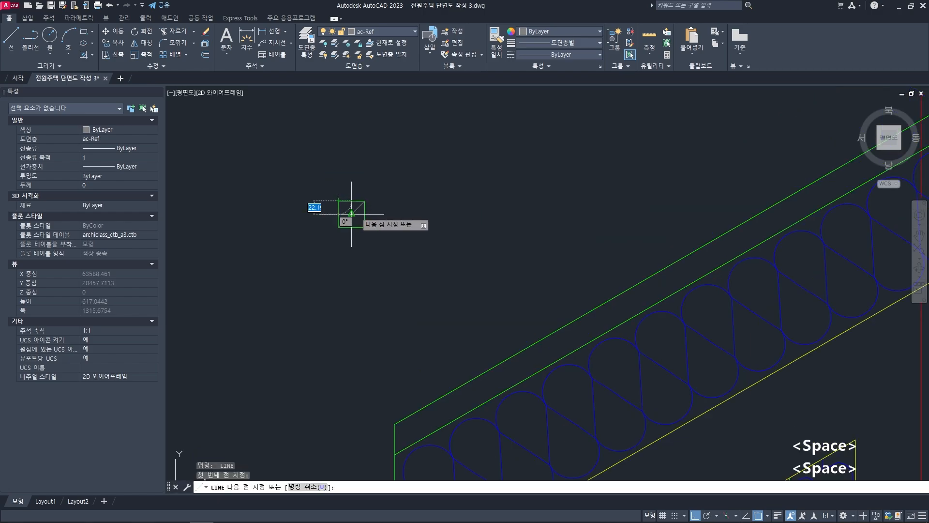
{"action": "left_click", "coordinate": [364, 227]}
{"action": "key", "text": "space"}
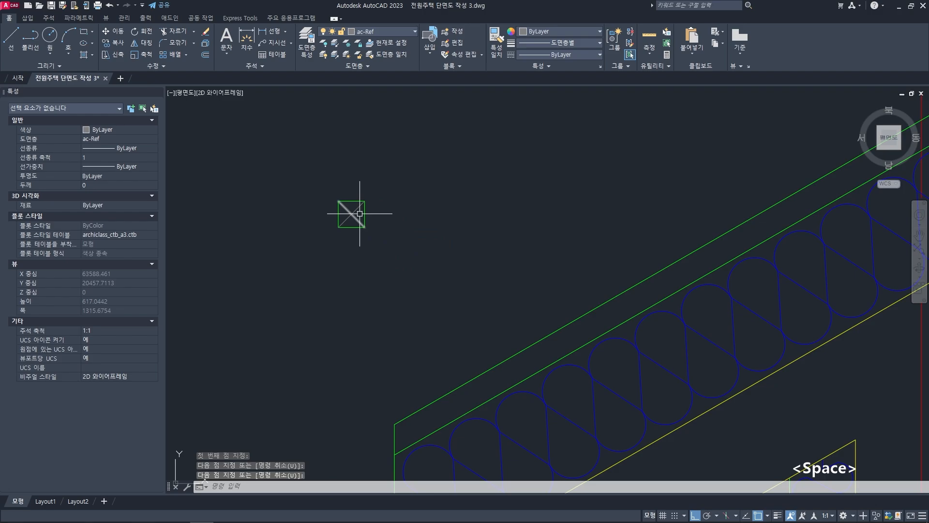
{"action": "left_click", "coordinate": [400, 255]}
{"action": "left_click", "coordinate": [344, 215]}
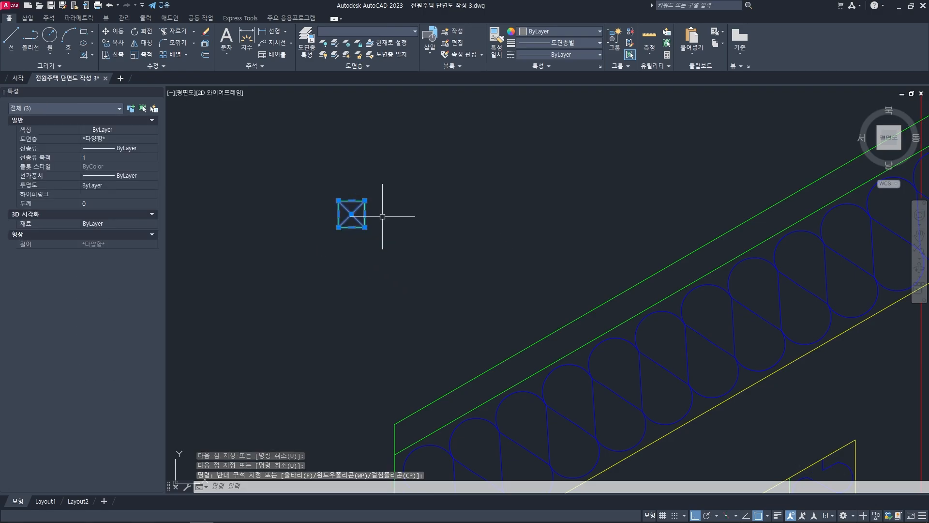
{"action": "key", "text": "Escape"}
{"action": "key", "text": "Escape"}
{"action": "key", "text": "Escape"}
- Move the crossed square by its upper-left corner onto the inner green line of the left slope, near the eave
{"action": "scroll", "coordinate": [383, 223], "scroll_direction": "down", "scroll_amount": 2}
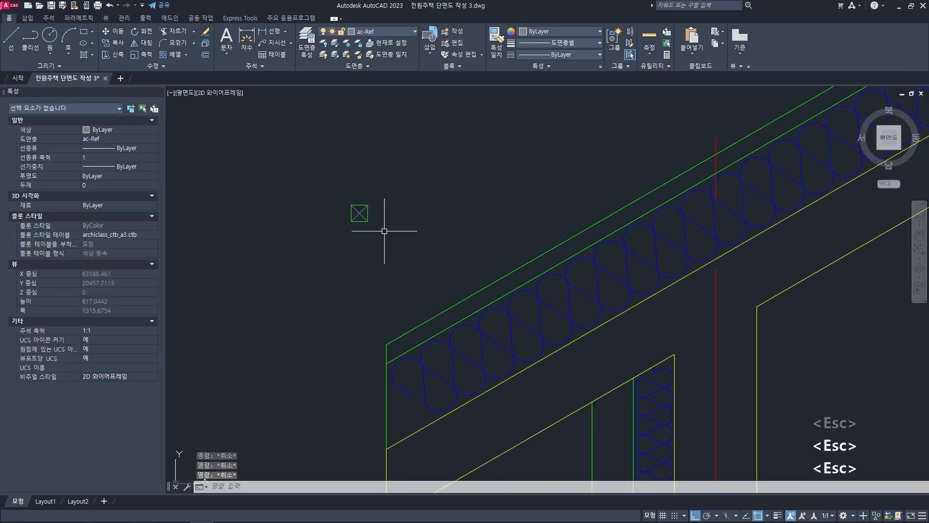
{"action": "mouse_move", "coordinate": [375, 225]}
{"action": "middle_mouse_down"}
{"action": "mouse_move", "coordinate": [353, 212]}
{"action": "mouse_move", "coordinate": [392, 219]}
{"action": "middle_mouse_up"}
{"action": "type", "text": "m"}
{"action": "key", "text": "space"}
{"action": "left_click", "coordinate": [384, 215]}
{"action": "left_click", "coordinate": [318, 181]}
{"action": "scroll", "coordinate": [319, 181], "scroll_direction": "up", "scroll_amount": 2}
{"action": "scroll", "coordinate": [318, 181], "scroll_direction": "up", "scroll_amount": 2}
{"action": "key", "text": "space"}
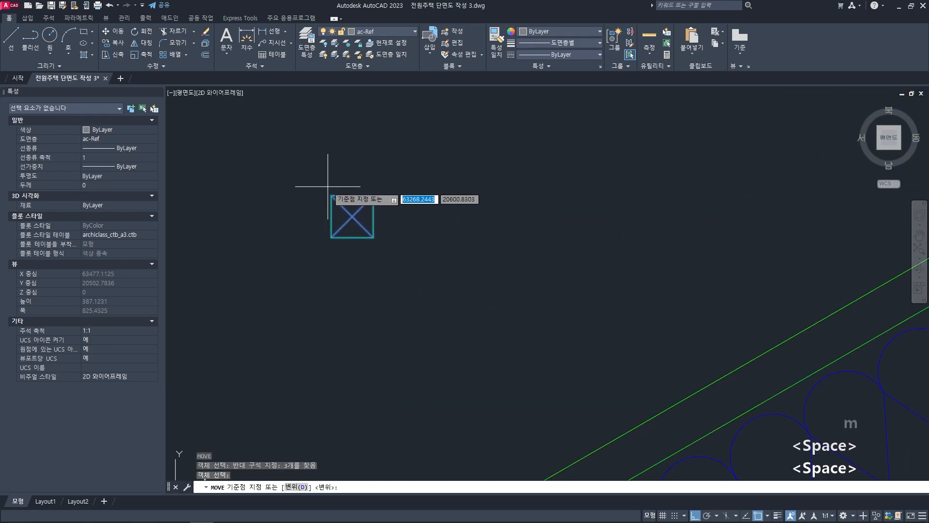
{"action": "left_click", "coordinate": [332, 195]}
{"action": "scroll", "coordinate": [332, 195], "scroll_direction": "down", "scroll_amount": 4}
{"action": "middle_click_drag", "start_coordinate": [431, 261], "coordinate": [367, 199]}
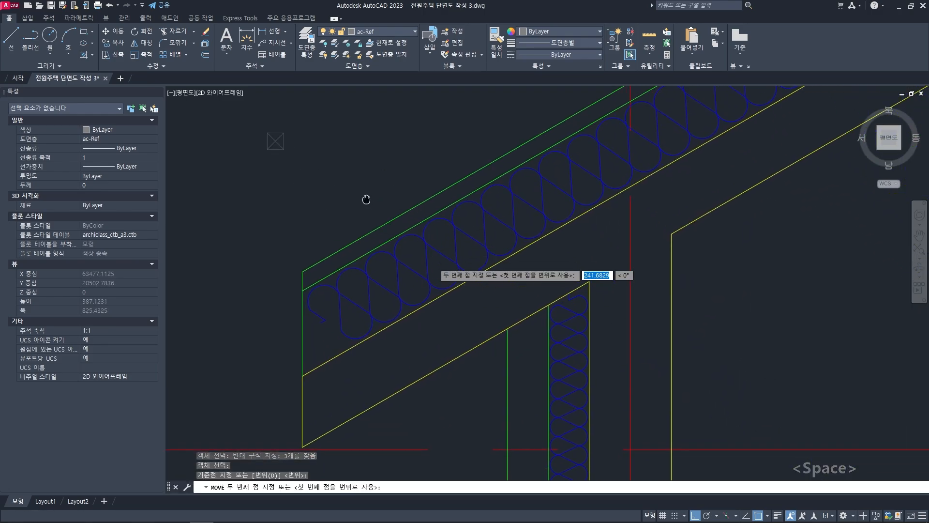
{"action": "left_click", "coordinate": [421, 222]}
{"action": "middle_click_drag", "start_coordinate": [421, 223], "coordinate": [372, 225]}
{"action": "key", "text": "Escape"}
{"action": "key", "text": "Escape"}
- Rotate the crossed square about its upper-left corner, using its top edge as reference, to align it with the roof slope
{"action": "scroll", "coordinate": [395, 227], "scroll_direction": "up", "scroll_amount": 2}
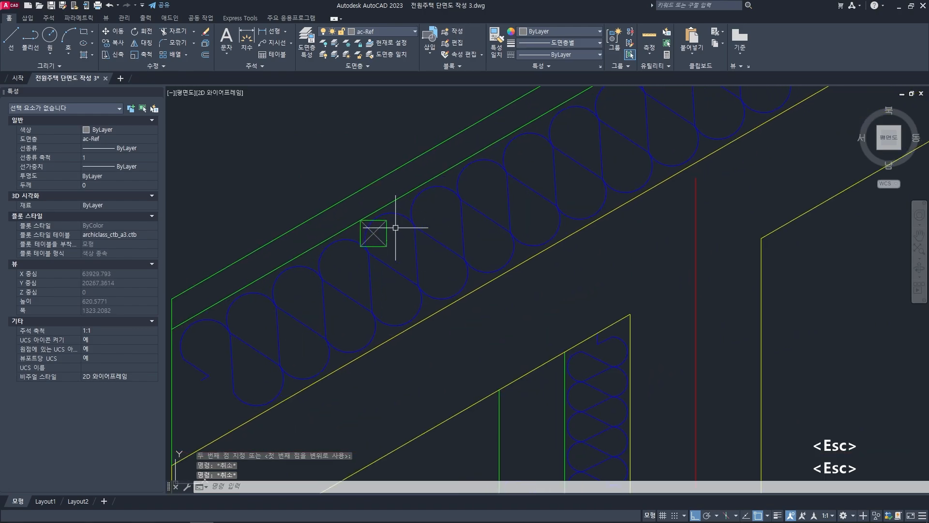
{"action": "type", "text": "ro"}
{"action": "key", "text": "space"}
{"action": "left_click", "coordinate": [344, 180]}
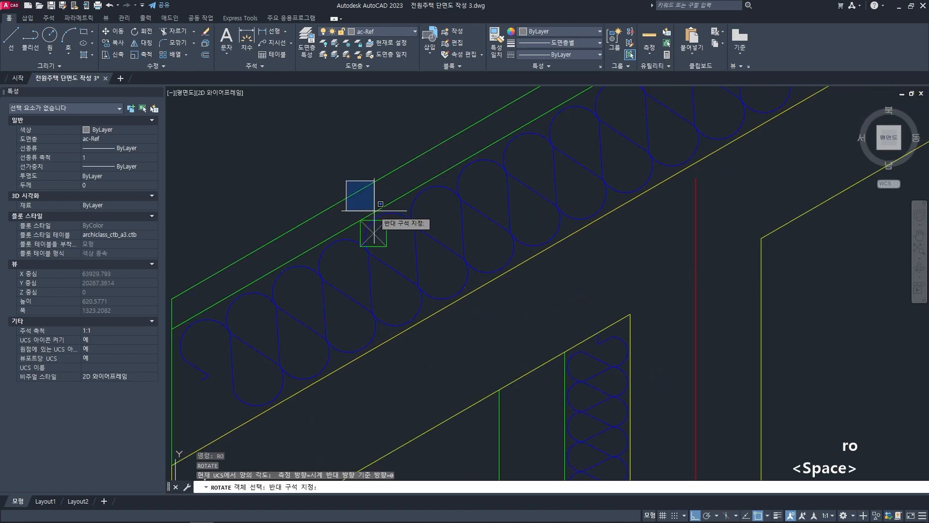
{"action": "left_click", "coordinate": [400, 253]}
{"action": "key", "text": "space"}
{"action": "scroll", "coordinate": [369, 216], "scroll_direction": "up", "scroll_amount": 2}
{"action": "left_click", "coordinate": [355, 221]}
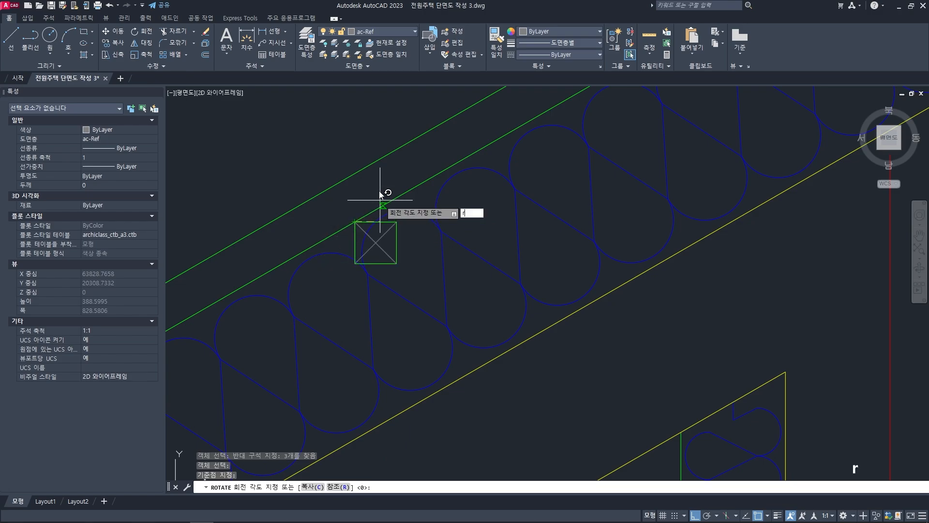
{"action": "type", "text": "r"}
{"action": "key", "text": "space"}
{"action": "left_click", "coordinate": [355, 222]}
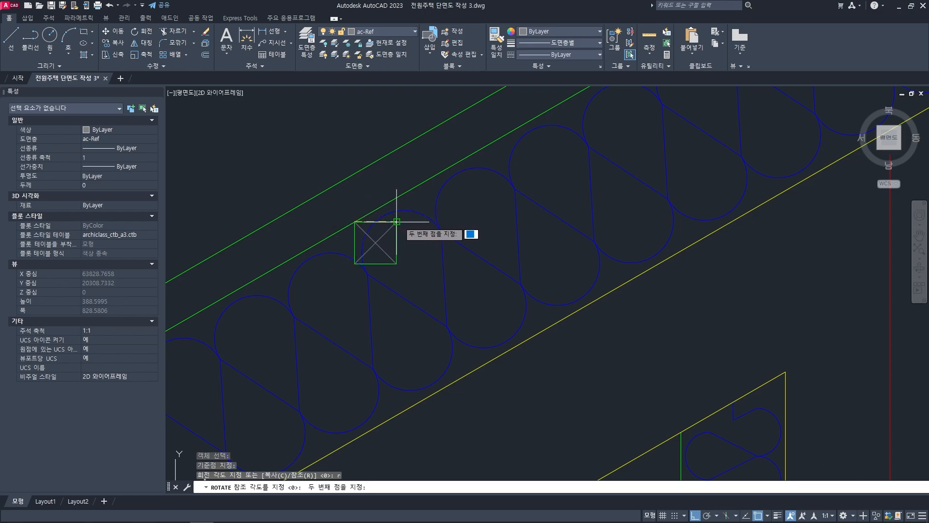
{"action": "left_click", "coordinate": [396, 222]}
{"action": "left_click", "coordinate": [429, 179]}
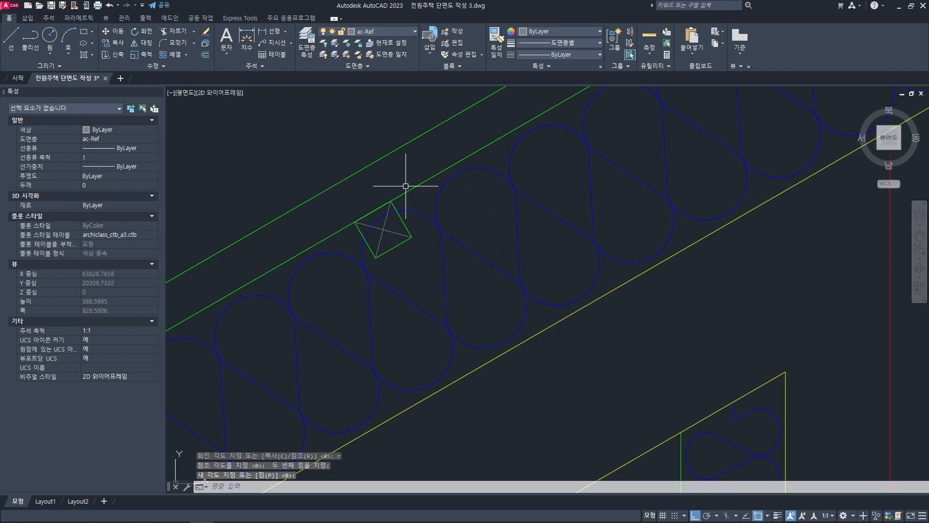
{"action": "scroll", "coordinate": [380, 207], "scroll_direction": "down", "scroll_amount": 3}
{"action": "key", "text": "Escape"}
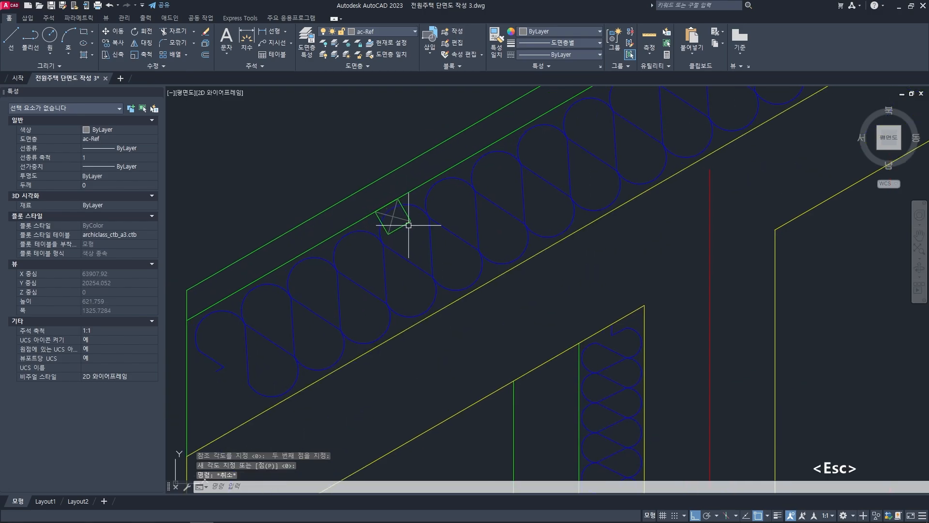
{"action": "key", "text": "Escape"}
- Draw a line along the crossed square's eave-side edge, from its corner on the green line to its lower corner
{"action": "scroll", "coordinate": [440, 223], "scroll_direction": "up", "scroll_amount": 2}
{"action": "mouse_move", "coordinate": [435, 228]}
{"action": "middle_mouse_down"}
{"action": "mouse_move", "coordinate": [449, 209]}
{"action": "mouse_move", "coordinate": [430, 223]}
{"action": "middle_mouse_up"}
{"action": "key", "text": "space"}
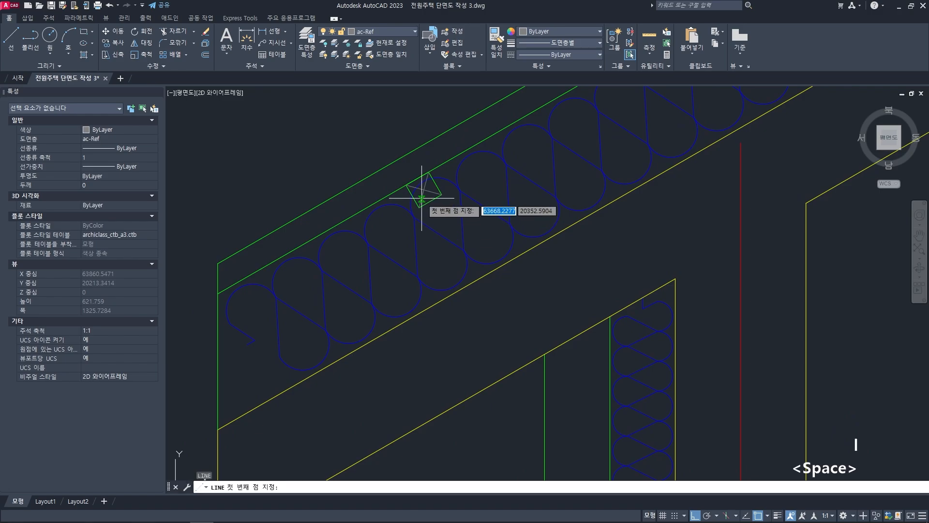
{"action": "scroll", "coordinate": [417, 193], "scroll_direction": "up", "scroll_amount": 2}
{"action": "left_click", "coordinate": [408, 196]}
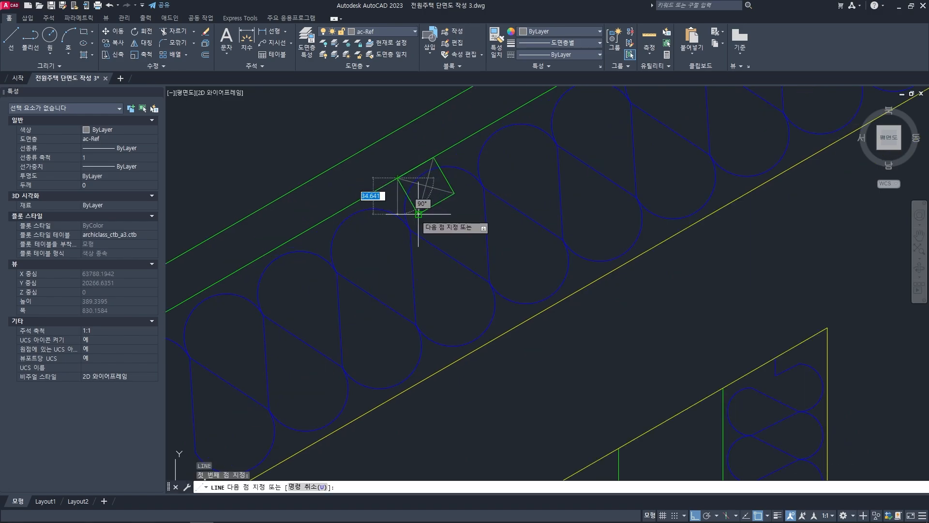
{"action": "left_click", "coordinate": [418, 214]}
{"action": "key", "text": "space"}
{"action": "left_click", "coordinate": [412, 204]}
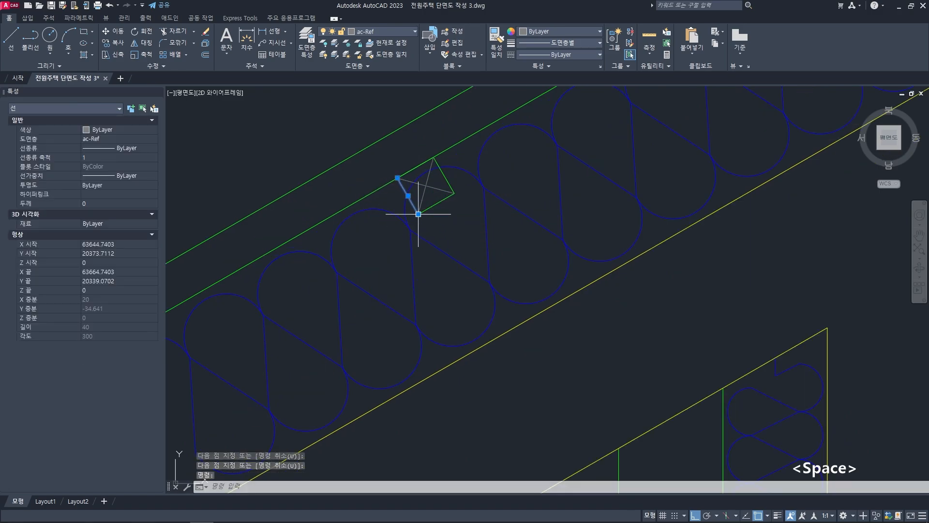
{"action": "key", "text": "Escape"}
{"action": "key", "text": "Escape"}
- Extend the new line through the insulation to the upper yellow roof line
{"action": "type", "text": "e"}
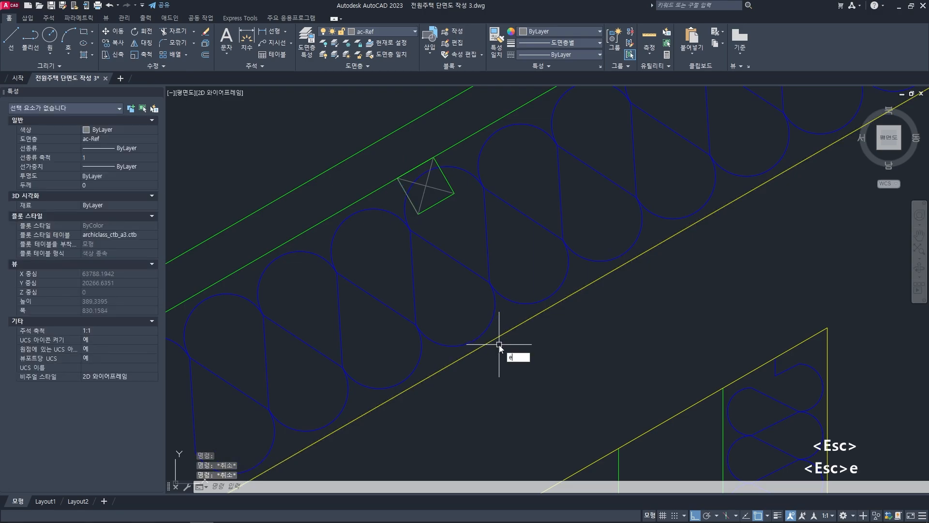
{"action": "type", "text": "x"}
{"action": "key", "text": "space"}
{"action": "left_click", "coordinate": [501, 338]}
{"action": "key", "text": "space"}
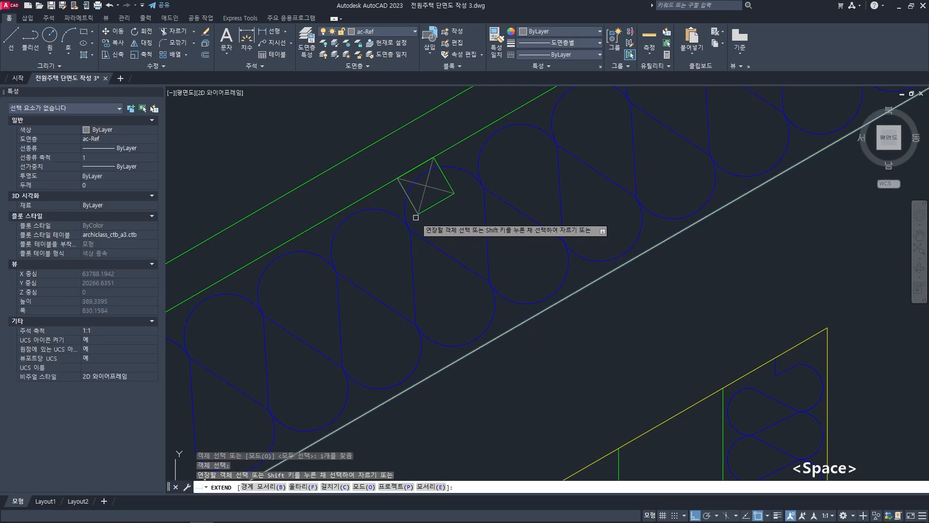
{"action": "left_click", "coordinate": [415, 217]}
{"action": "key", "text": "space"}
{"action": "scroll", "coordinate": [469, 235], "scroll_direction": "down", "scroll_amount": 2}
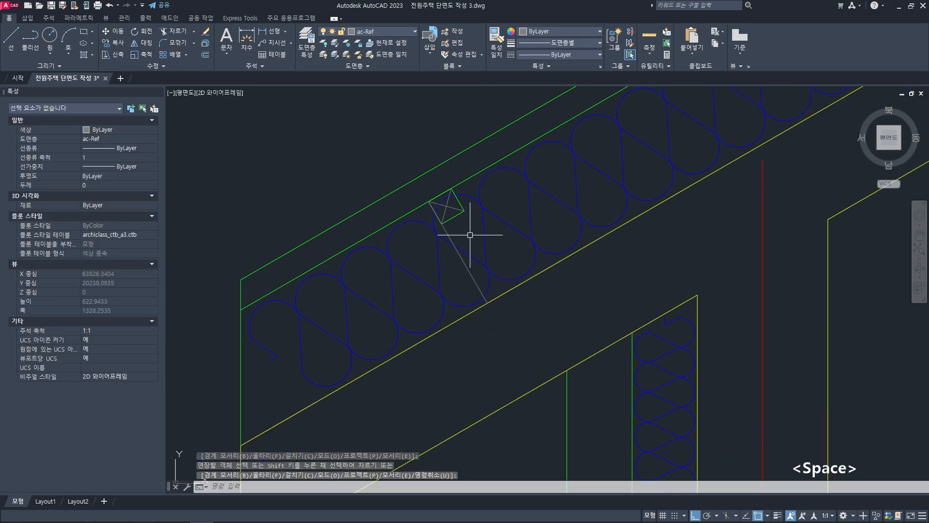
- Offset the extended line by 40 toward the eave
{"action": "type", "text": "o"}
{"action": "key", "text": "space"}
{"action": "type", "text": "40"}
{"action": "key", "text": "space"}
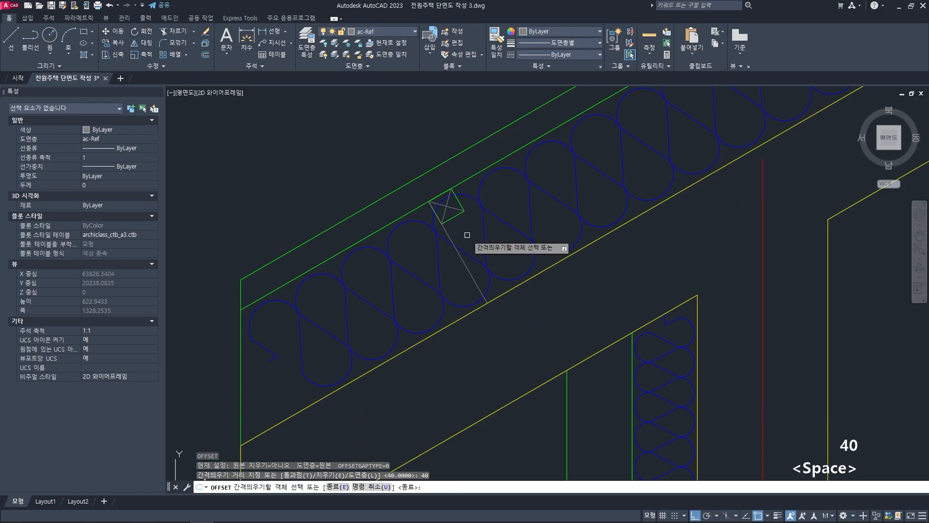
{"action": "left_click", "coordinate": [447, 233]}
{"action": "left_click", "coordinate": [423, 257]}
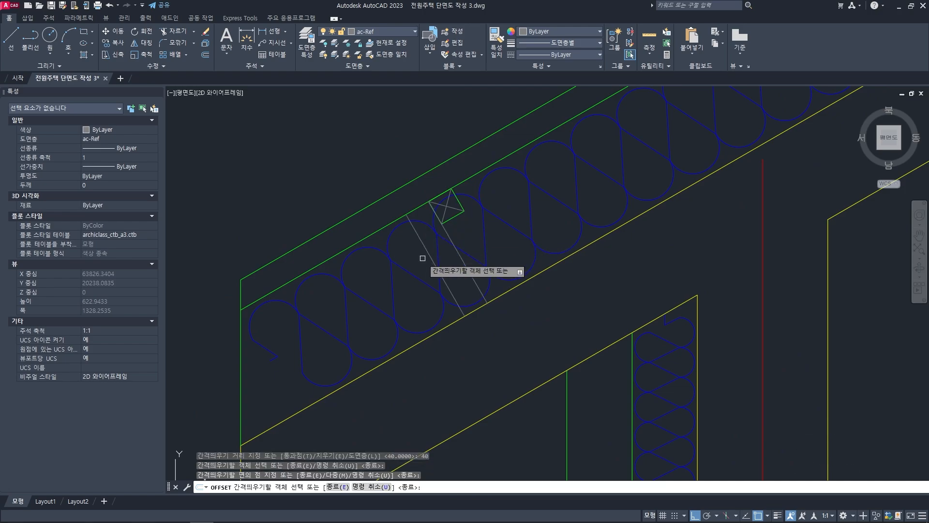
{"action": "key", "text": "space"}
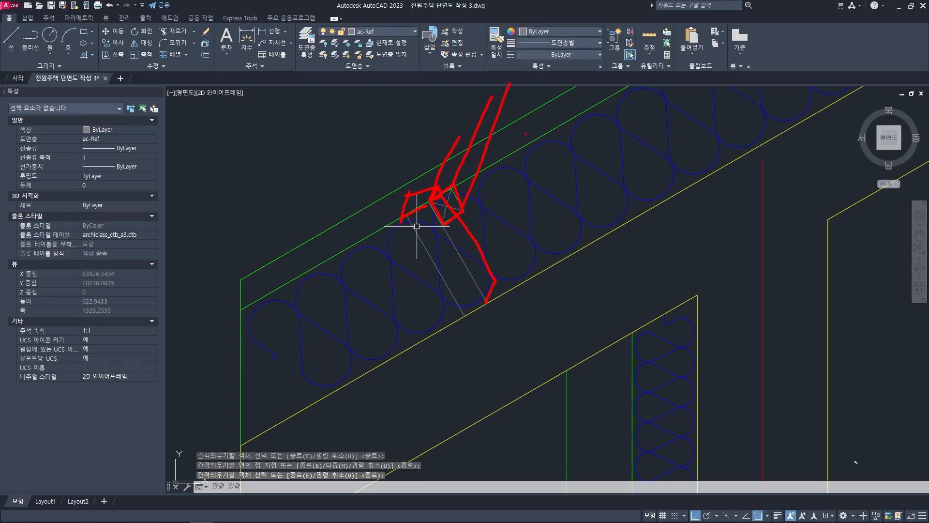
{"action": "left_click_drag", "start_coordinate": [421, 71], "coordinate": [546, 284]}
{"action": "key", "text": "Escape"}
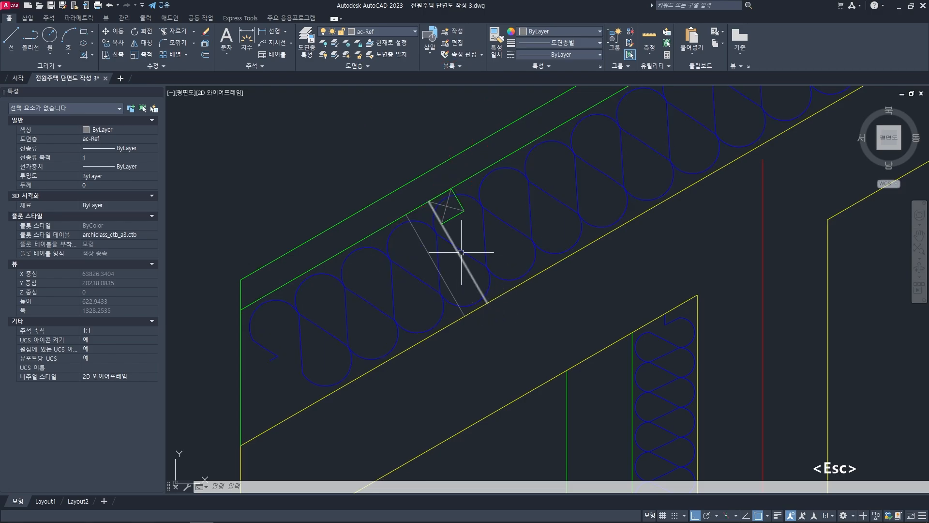
- Copy the crossed square and its two parallel lines 500 up the roof slope, with ortho mode off
{"action": "scroll", "coordinate": [479, 281], "scroll_direction": "down", "scroll_amount": 4}
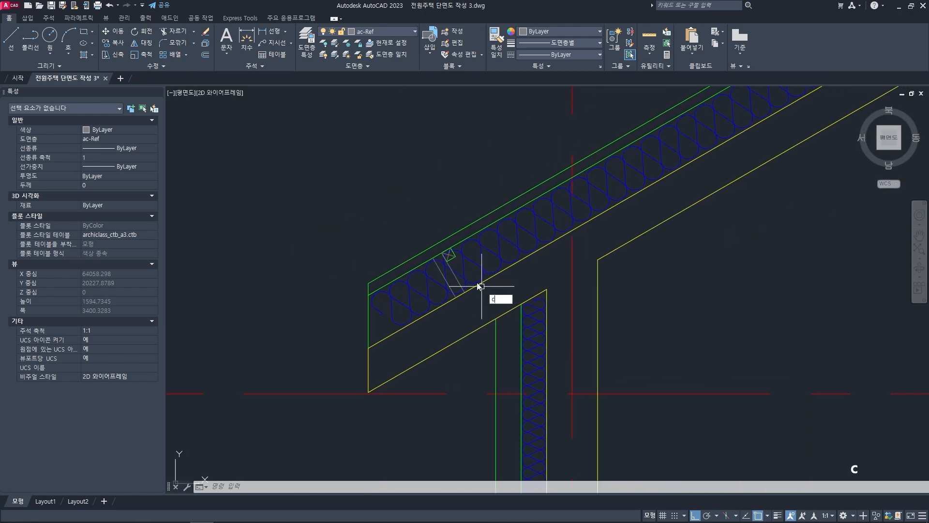
{"action": "type", "text": "o"}
{"action": "key", "text": "space"}
{"action": "left_click", "coordinate": [416, 214]}
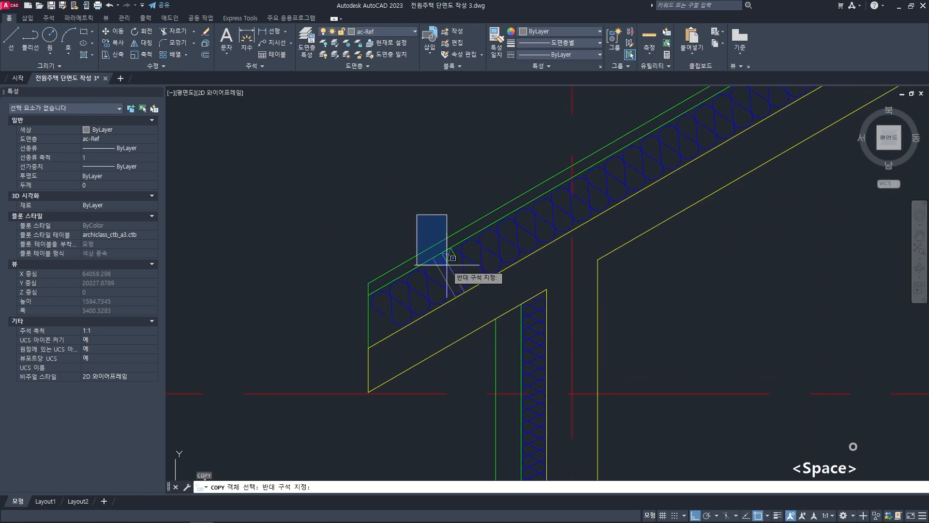
{"action": "left_click", "coordinate": [480, 312]}
{"action": "scroll", "coordinate": [442, 312], "scroll_direction": "up", "scroll_amount": 3}
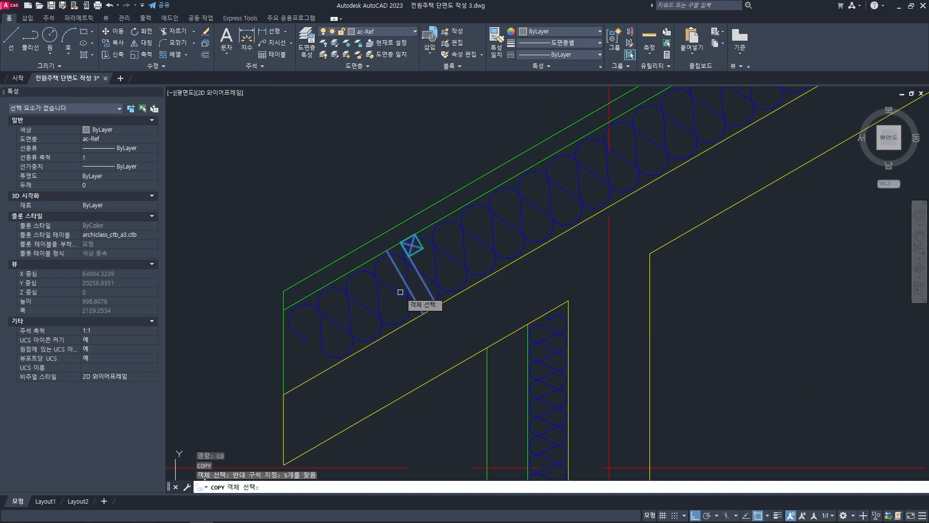
{"action": "middle_click_drag", "start_coordinate": [400, 292], "coordinate": [376, 303]}
{"action": "key", "text": "space"}
{"action": "left_click", "coordinate": [363, 261]}
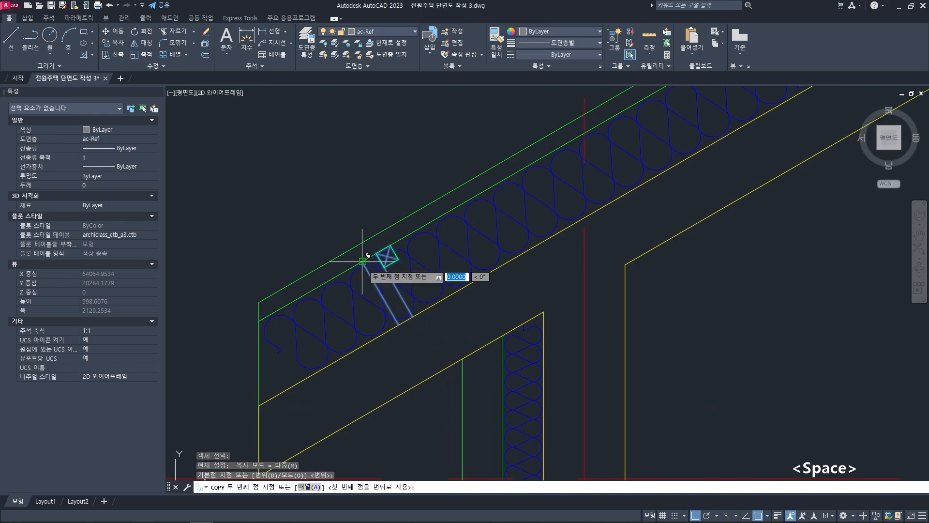
{"action": "scroll", "coordinate": [461, 196], "scroll_direction": "down", "scroll_amount": 2}
{"action": "middle_click_drag", "start_coordinate": [469, 197], "coordinate": [344, 278]}
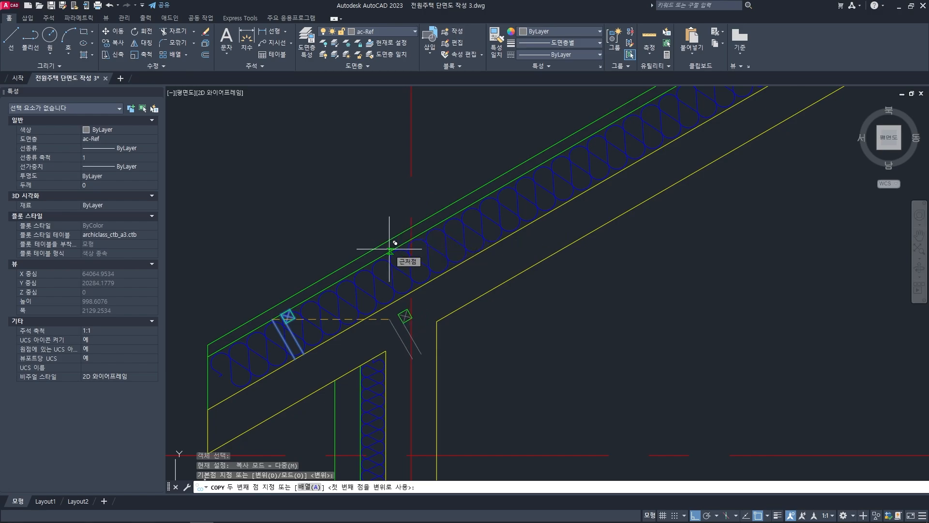
{"action": "scroll", "coordinate": [393, 247], "scroll_direction": "up", "scroll_amount": 2}
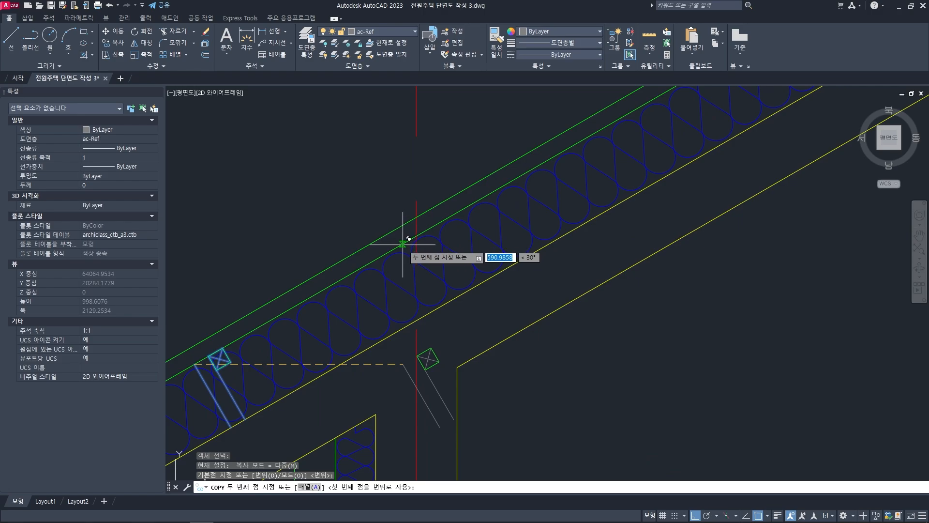
{"action": "key", "text": "F8"}
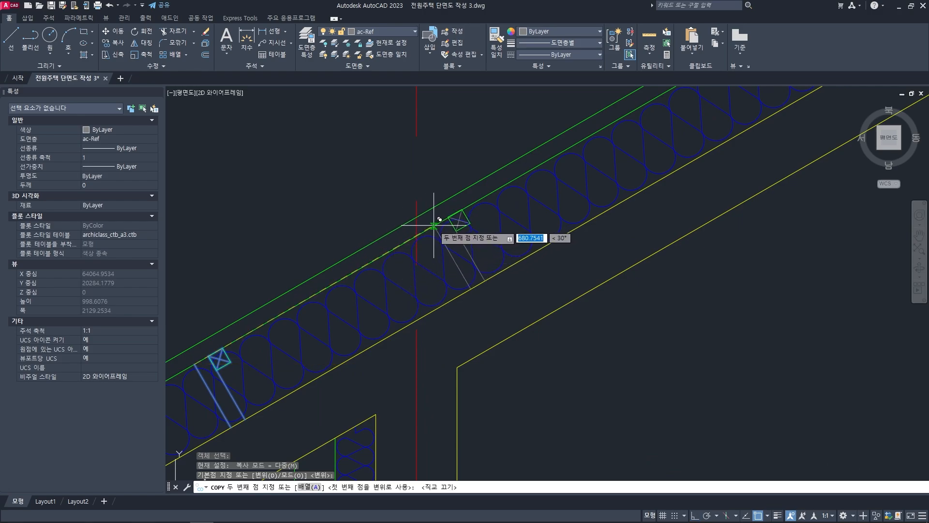
{"action": "type", "text": "500"}
{"action": "key", "text": "Return"}
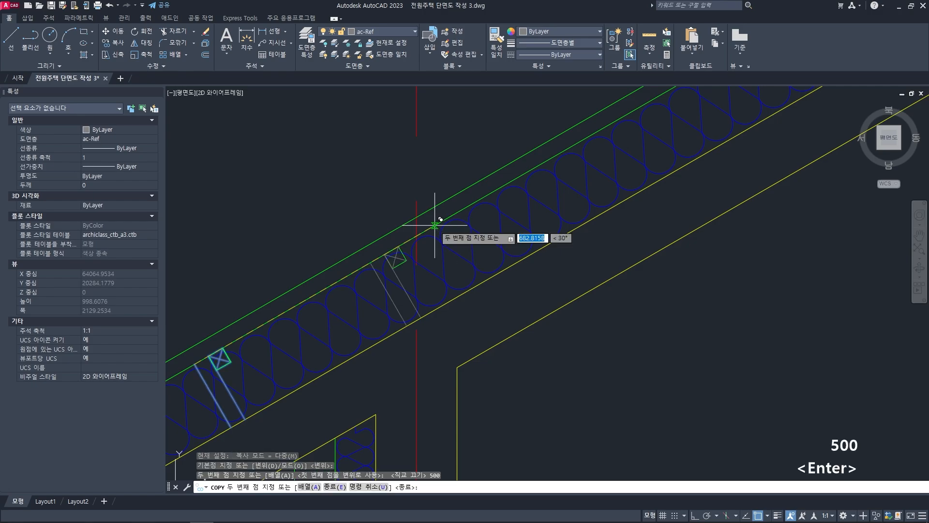
{"action": "key", "text": "space"}
- Measure the spacing between the original and copied batten details along the inner green roof line
{"action": "middle_click_drag", "start_coordinate": [373, 275], "coordinate": [408, 263]}
{"action": "type", "text": "di"}
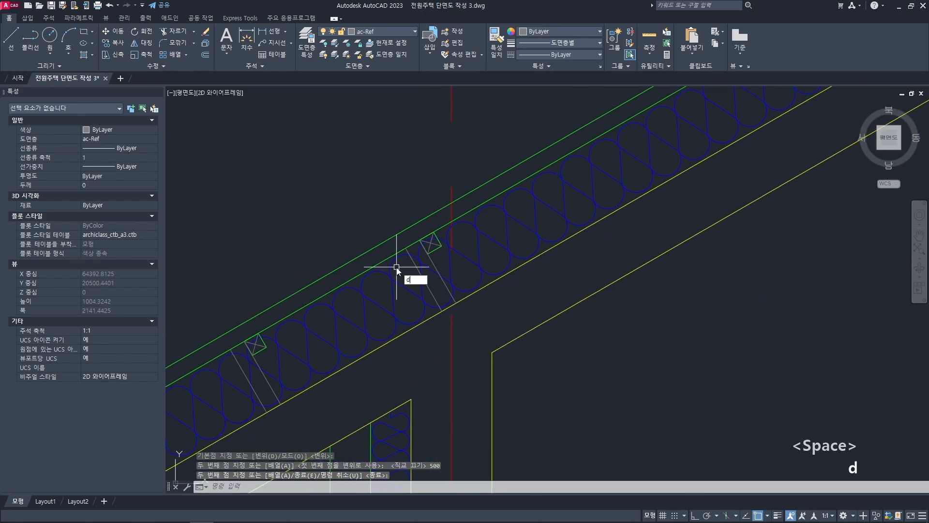
{"action": "key", "text": "space"}
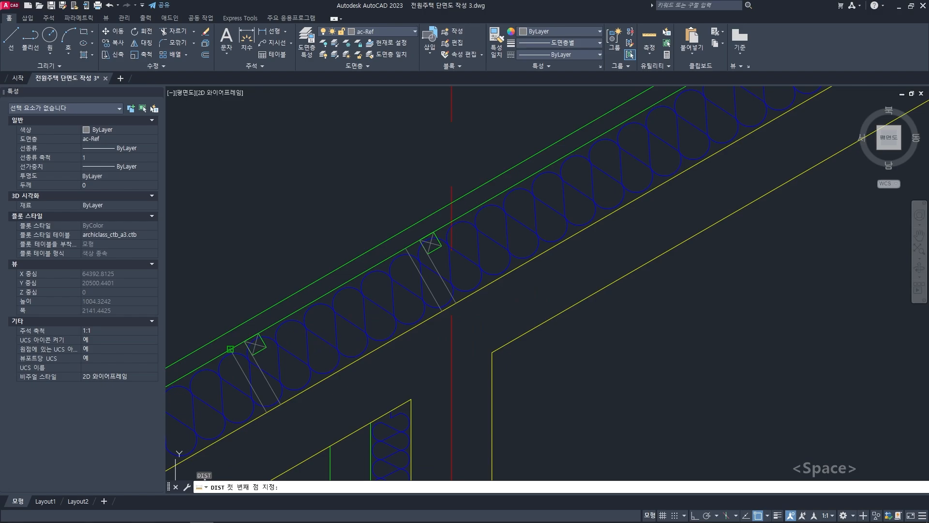
{"action": "left_click", "coordinate": [230, 349]}
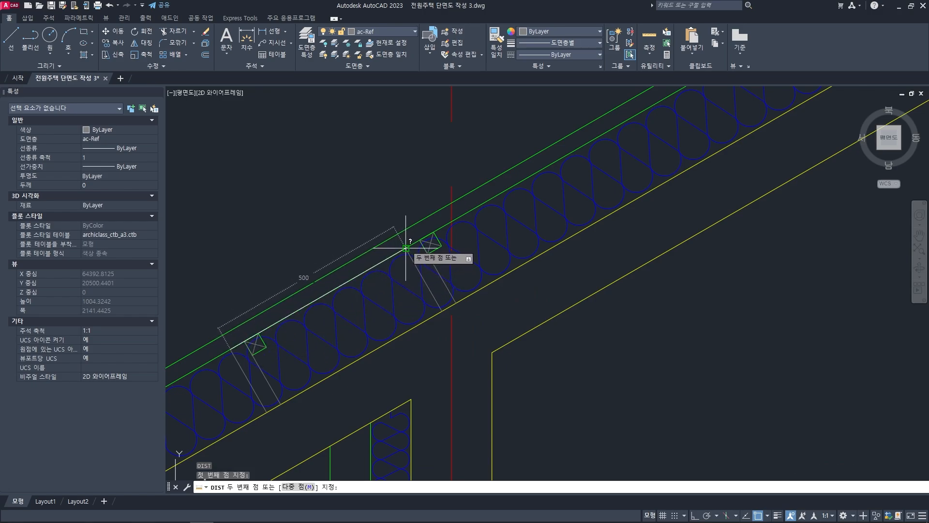
{"action": "key", "text": "Escape"}
{"action": "key", "text": "Escape"}
{"action": "key", "text": "Escape"}
- Copy the second batten detail 500 up the roof slope, with the original detail's lower line end on the inner green line as base point
{"action": "left_click_drag", "start_coordinate": [390, 192], "coordinate": [469, 325]}
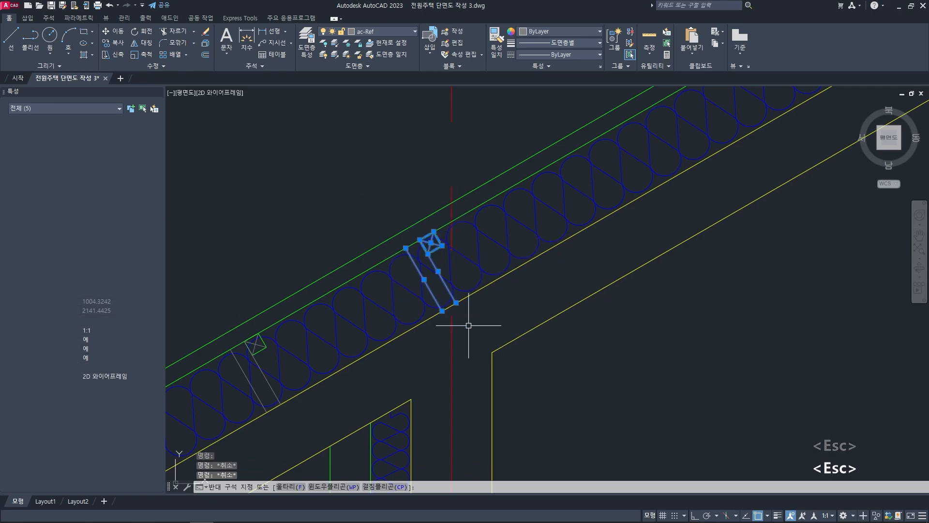
{"action": "middle_click_drag", "start_coordinate": [416, 310], "coordinate": [439, 300]}
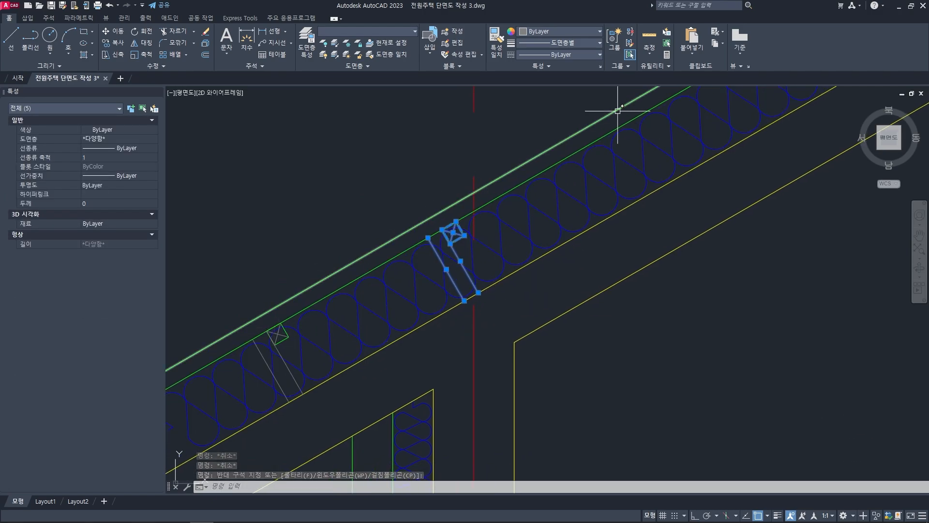
{"action": "middle_click_drag", "start_coordinate": [356, 347], "coordinate": [369, 332]}
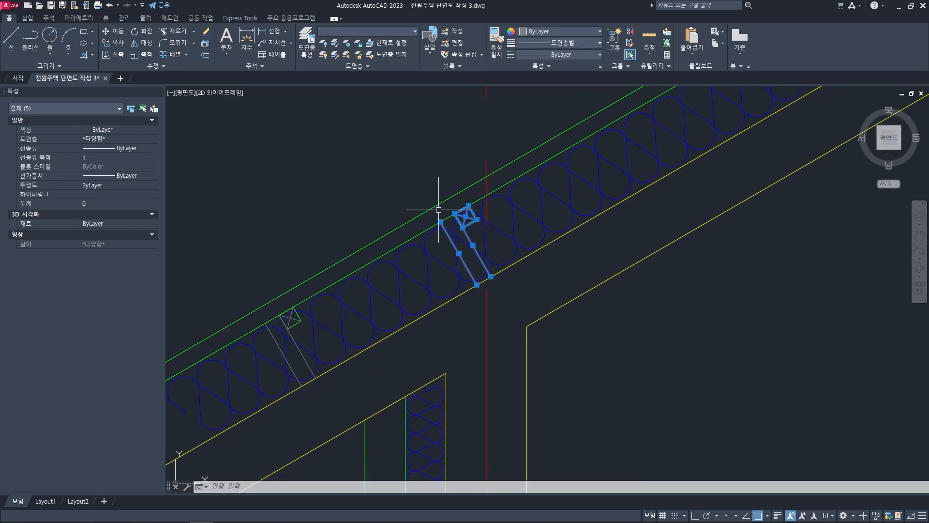
{"action": "left_click", "coordinate": [419, 162]}
{"action": "left_click", "coordinate": [487, 290]}
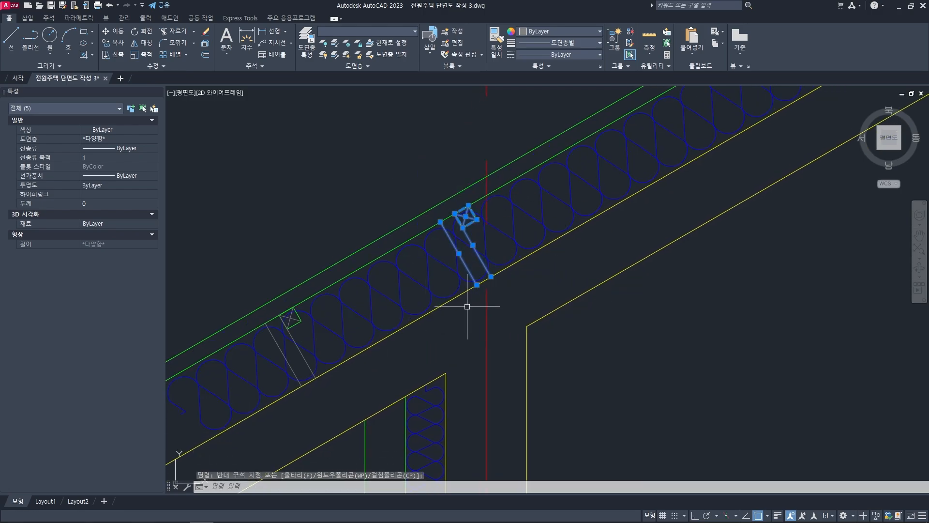
{"action": "mouse_move", "coordinate": [479, 269]}
{"action": "middle_mouse_down"}
{"action": "mouse_move", "coordinate": [504, 263]}
{"action": "mouse_move", "coordinate": [489, 238]}
{"action": "middle_mouse_up"}
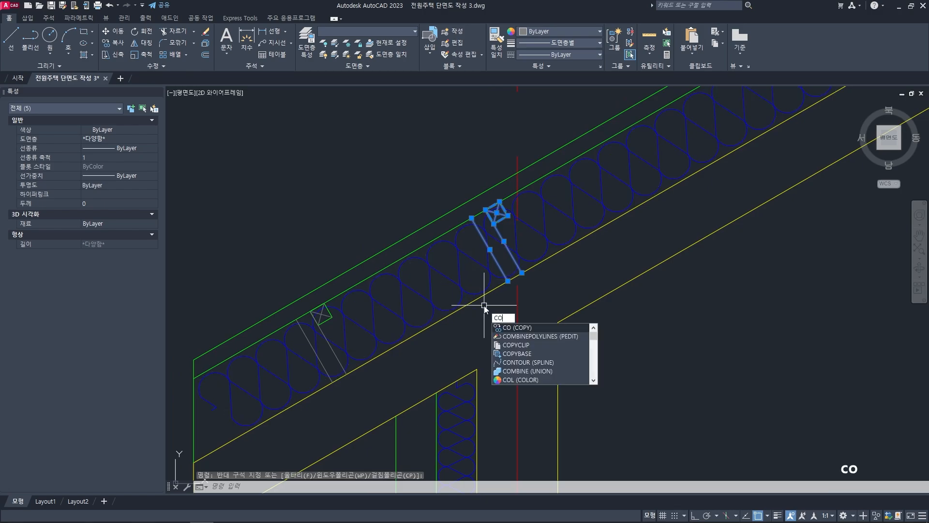
{"action": "key", "text": "space"}
{"action": "scroll", "coordinate": [304, 313], "scroll_direction": "up", "scroll_amount": 2}
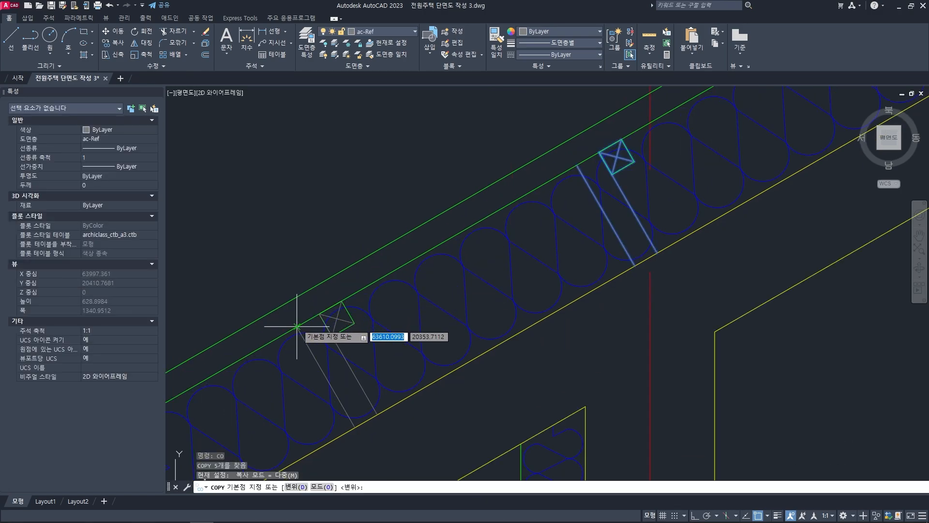
{"action": "left_click", "coordinate": [298, 327]}
{"action": "middle_click_drag", "start_coordinate": [529, 178], "coordinate": [371, 293]}
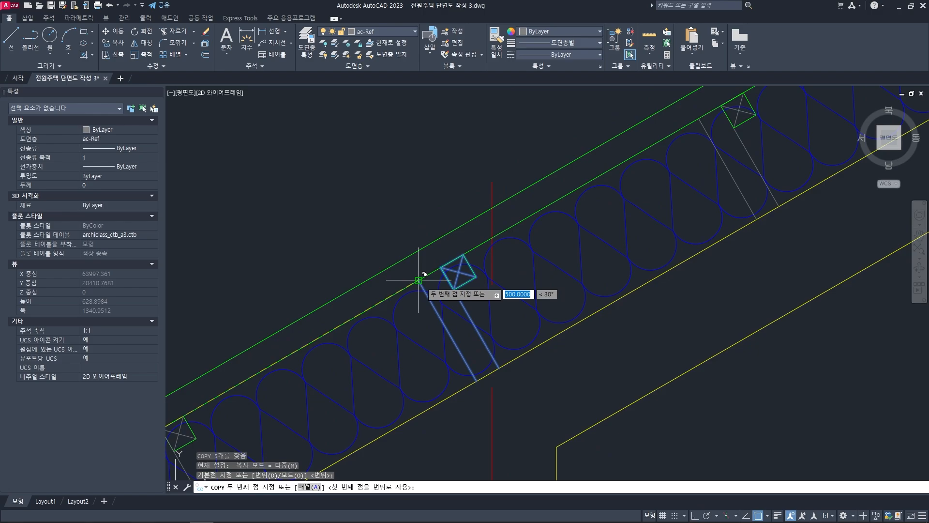
{"action": "left_click", "coordinate": [424, 274]}
- Keep placing copies of the batten detail at 500 spacing up the left slope, snapping to successive line ends until near the ridge
{"action": "middle_click_drag", "start_coordinate": [601, 172], "coordinate": [363, 301]}
{"action": "left_click", "coordinate": [460, 245]}
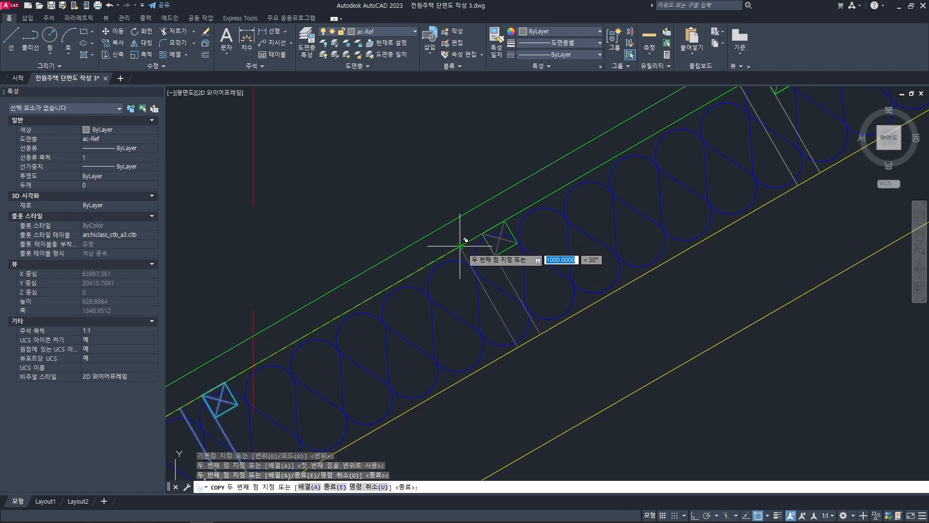
{"action": "scroll", "coordinate": [463, 244], "scroll_direction": "down", "scroll_amount": 4}
{"action": "middle_click_drag", "start_coordinate": [546, 213], "coordinate": [406, 294]}
{"action": "scroll", "coordinate": [437, 256], "scroll_direction": "up", "scroll_amount": 2}
{"action": "left_click", "coordinate": [423, 262]}
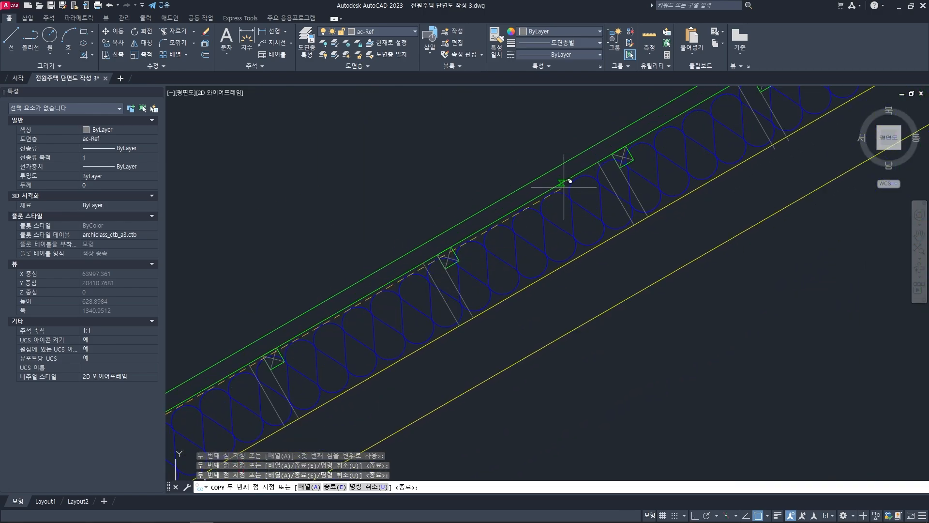
{"action": "middle_click_drag", "start_coordinate": [449, 255], "coordinate": [446, 250]}
{"action": "left_click", "coordinate": [422, 256]}
{"action": "middle_click_drag", "start_coordinate": [601, 162], "coordinate": [422, 275]}
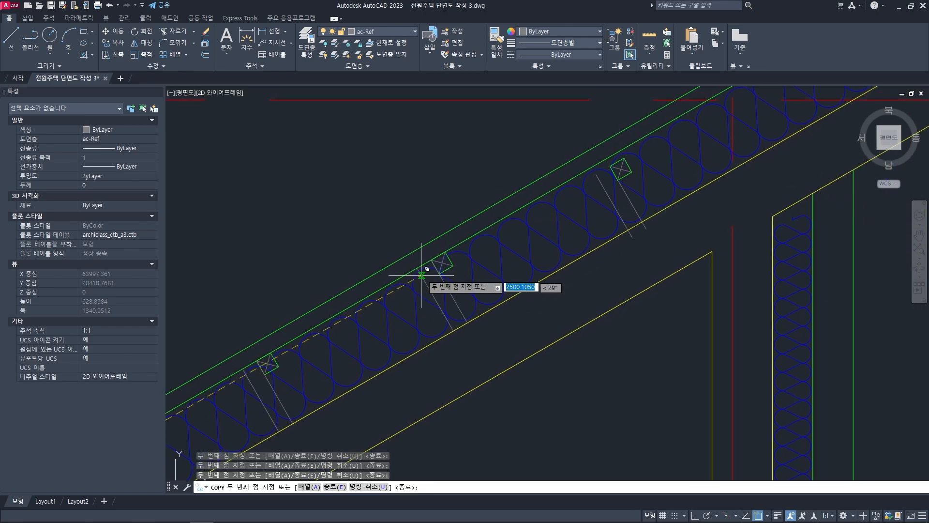
{"action": "middle_click_drag", "start_coordinate": [561, 197], "coordinate": [383, 288]}
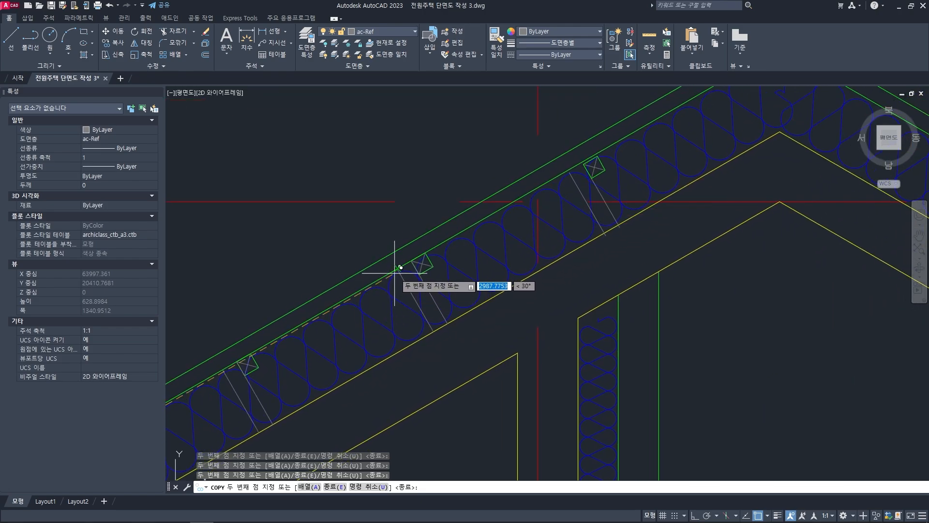
{"action": "scroll", "coordinate": [398, 268], "scroll_direction": "down", "scroll_amount": 4}
{"action": "mouse_move", "coordinate": [466, 248]}
{"action": "middle_mouse_down"}
{"action": "mouse_move", "coordinate": [440, 245]}
{"action": "mouse_move", "coordinate": [478, 217]}
{"action": "middle_mouse_up"}
{"action": "key", "text": "space"}
{"action": "scroll", "coordinate": [481, 238], "scroll_direction": "down", "scroll_amount": 1}
{"action": "middle_click_drag", "start_coordinate": [406, 287], "coordinate": [501, 230]}
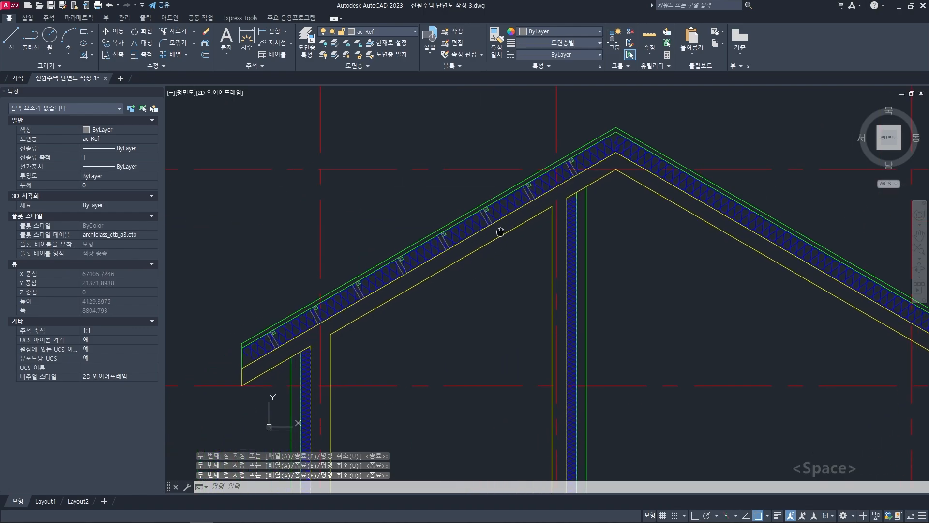
{"action": "scroll", "coordinate": [498, 232], "scroll_direction": "down", "scroll_amount": 1}
{"action": "key", "text": "Escape"}
{"action": "type", "text": "mi"}
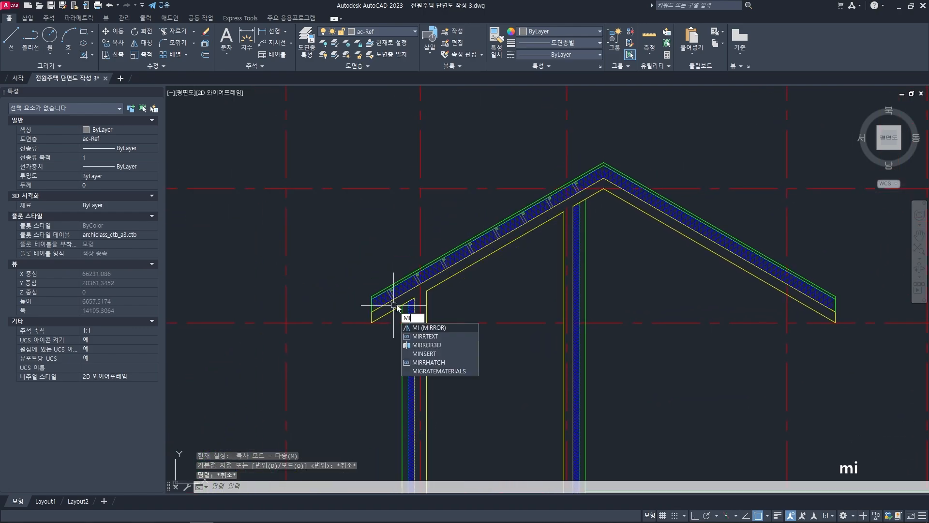
{"action": "key", "text": "space"}
{"action": "scroll", "coordinate": [382, 305], "scroll_direction": "up", "scroll_amount": 3}
{"action": "left_click", "coordinate": [394, 261]}
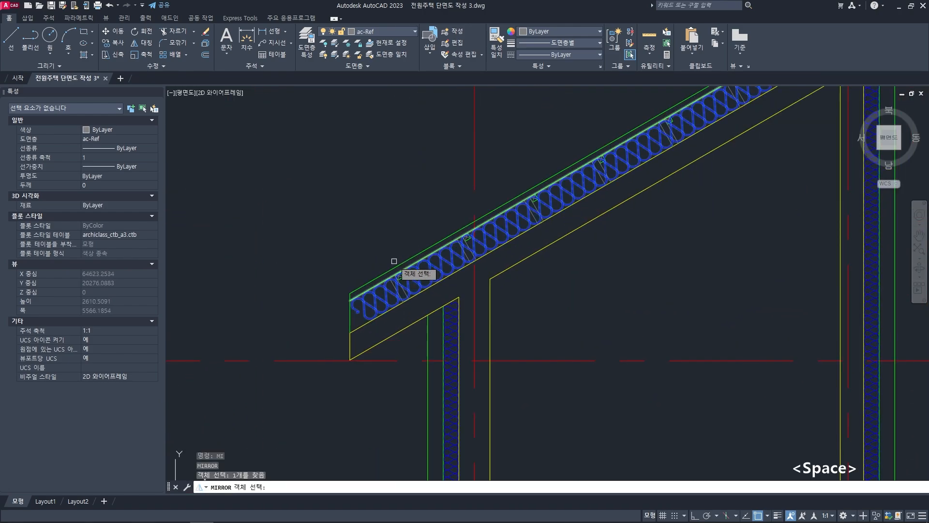
{"action": "key", "text": "Escape"}
{"action": "key", "text": "Escape"}
- Mirror all the left slope's batten details about the vertical line through the ridge, keeping the originals
{"action": "type", "text": "m"}
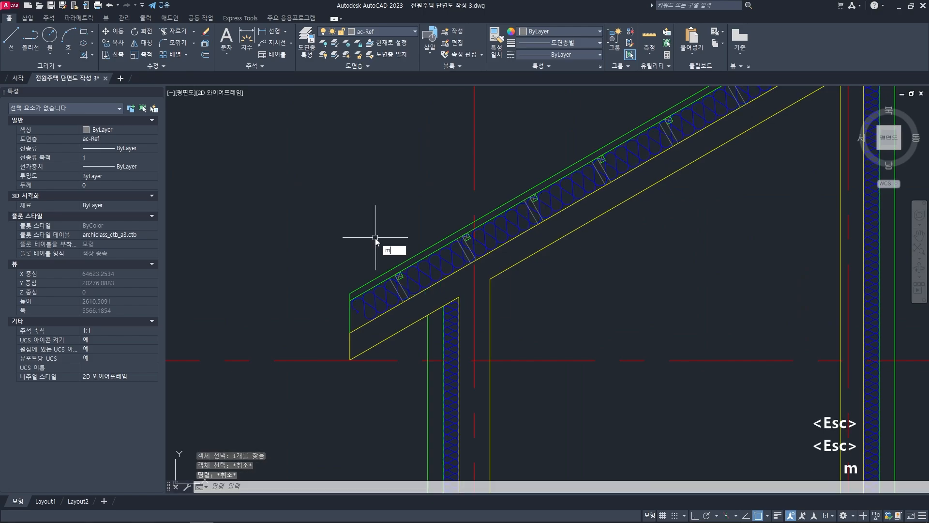
{"action": "type", "text": "i"}
{"action": "key", "text": "space"}
{"action": "left_click", "coordinate": [375, 237]}
{"action": "left_click", "coordinate": [430, 314]}
{"action": "left_click", "coordinate": [434, 202]}
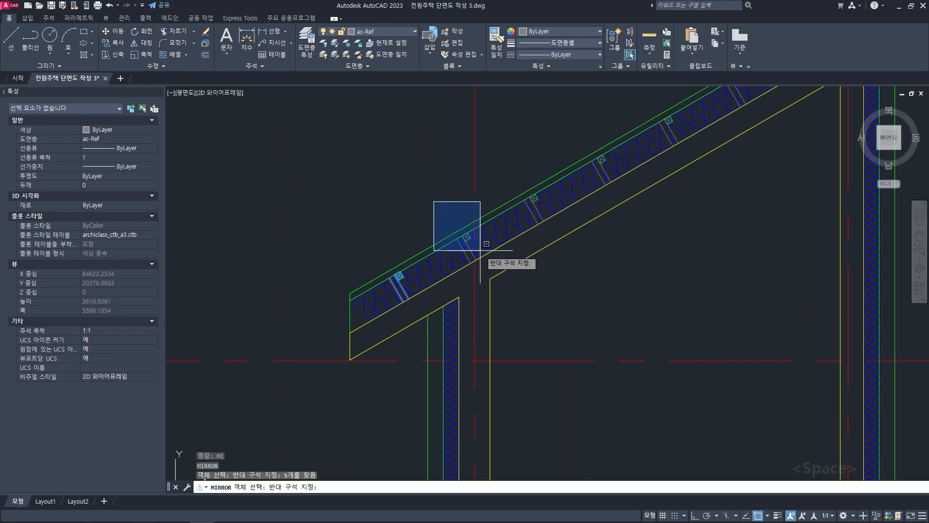
{"action": "left_click", "coordinate": [496, 266]}
{"action": "scroll", "coordinate": [495, 266], "scroll_direction": "down", "scroll_amount": 2}
{"action": "left_click", "coordinate": [418, 208]}
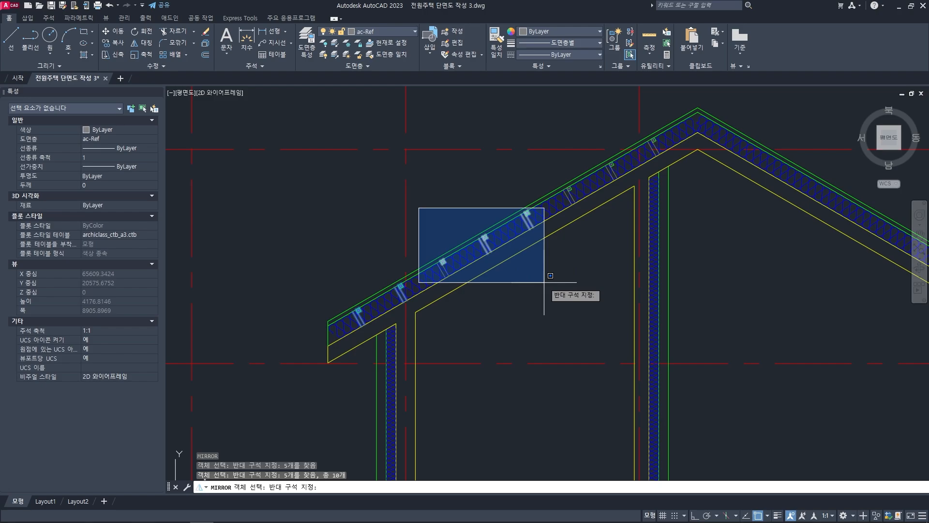
{"action": "left_click", "coordinate": [543, 282]}
{"action": "middle_click_drag", "start_coordinate": [528, 135], "coordinate": [415, 207]}
{"action": "left_click", "coordinate": [385, 193]}
{"action": "left_click", "coordinate": [534, 348]}
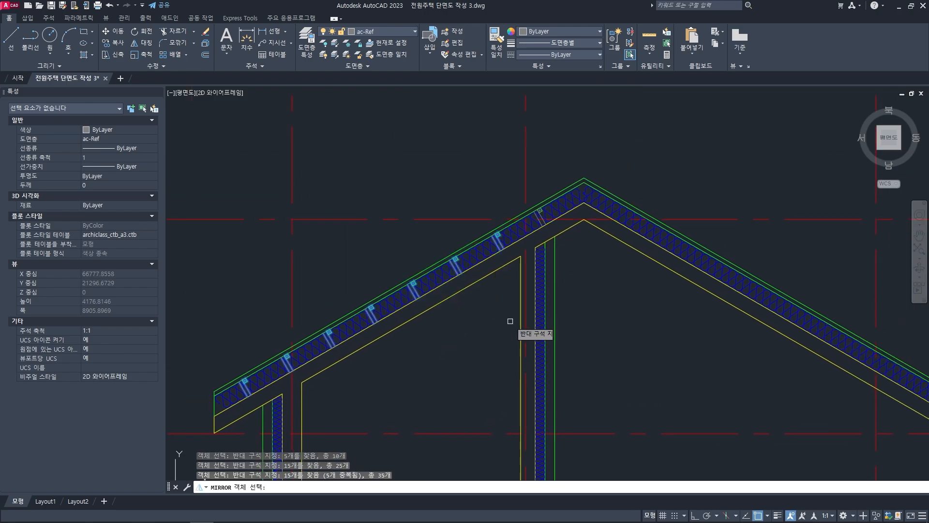
{"action": "middle_click_drag", "start_coordinate": [494, 302], "coordinate": [405, 351]}
{"action": "left_click", "coordinate": [410, 223]}
{"action": "left_click", "coordinate": [462, 291]}
{"action": "middle_click_drag", "start_coordinate": [474, 303], "coordinate": [530, 274]}
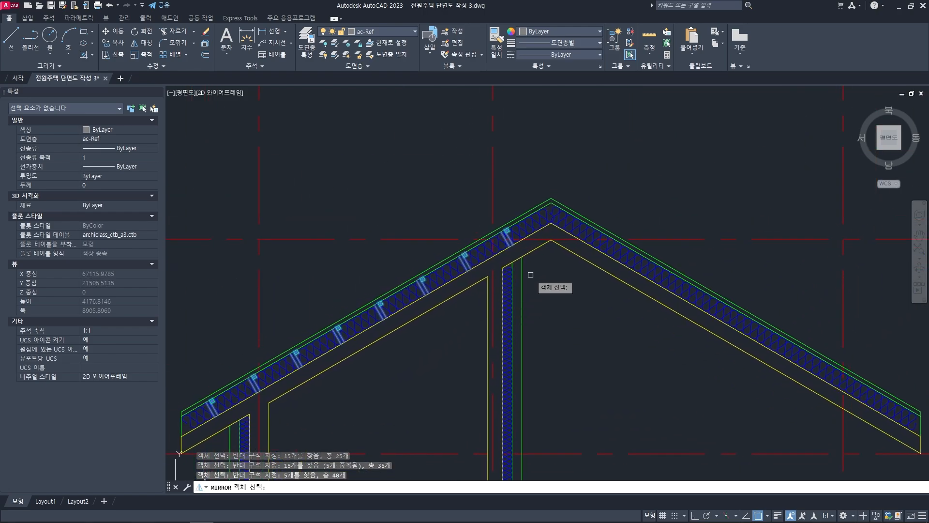
{"action": "key", "text": "space"}
{"action": "scroll", "coordinate": [530, 259], "scroll_direction": "up", "scroll_amount": 2}
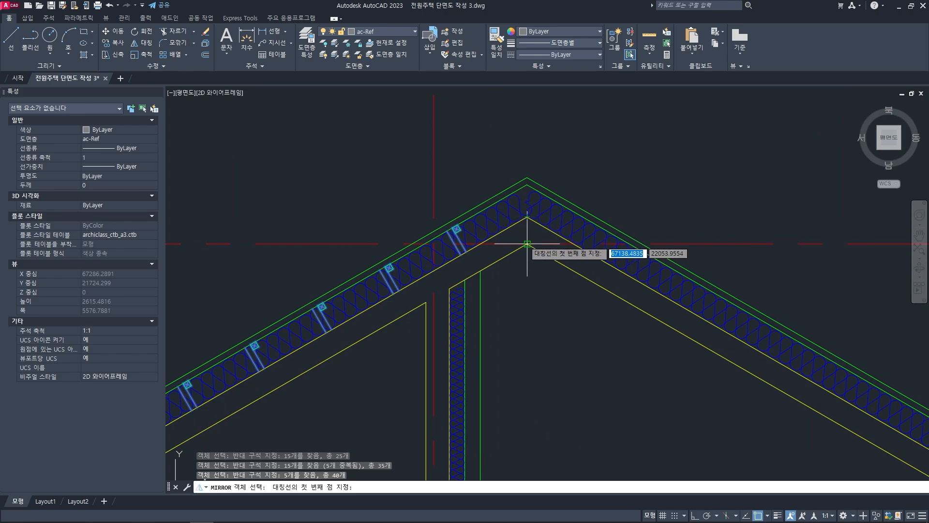
{"action": "left_click", "coordinate": [527, 217]}
{"action": "left_click", "coordinate": [526, 245]}
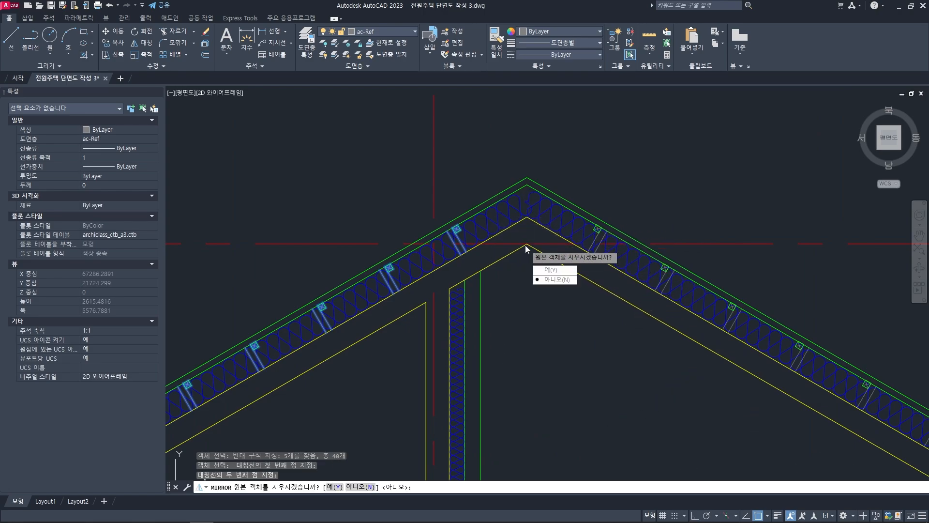
{"action": "key", "text": "space"}
{"action": "scroll", "coordinate": [547, 280], "scroll_direction": "down", "scroll_amount": 3}
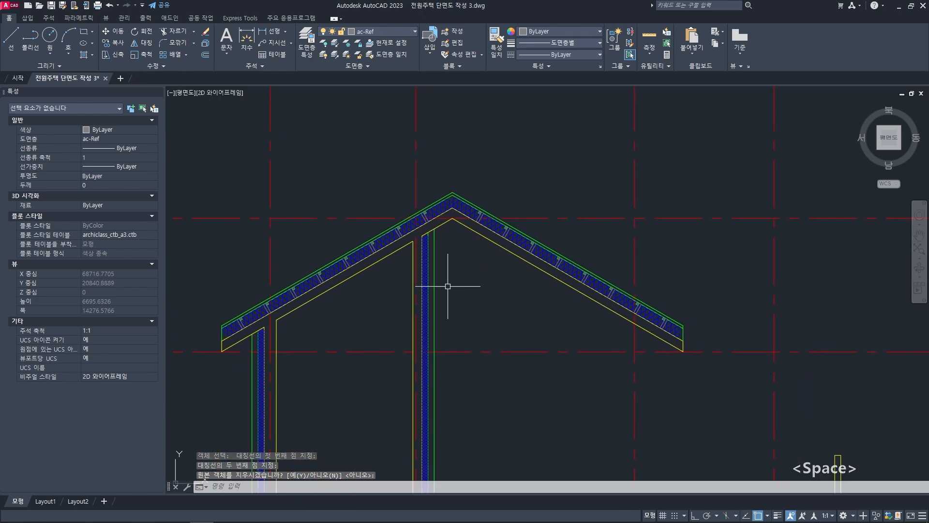
{"action": "middle_click_drag", "start_coordinate": [483, 270], "coordinate": [535, 267]}
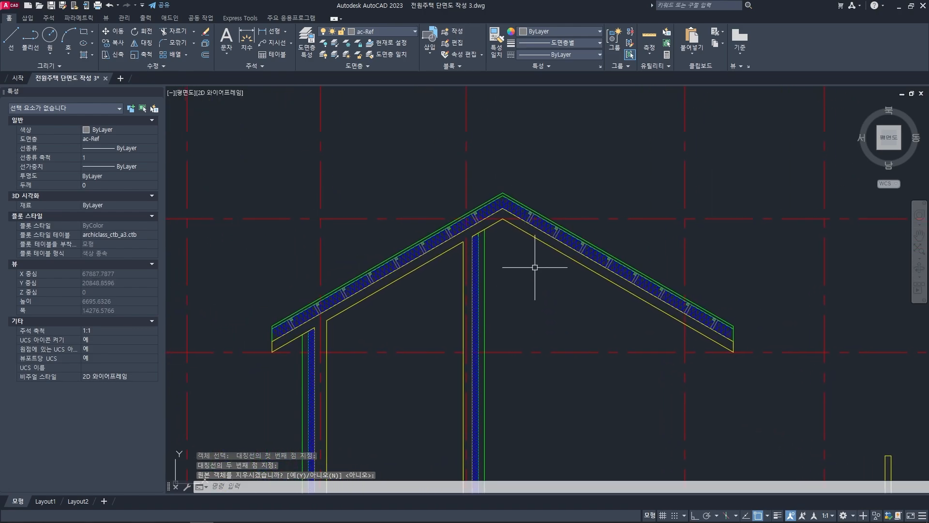
{"action": "key", "text": "Escape"}
{"action": "key", "text": "Escape"}
{"action": "scroll", "coordinate": [544, 197], "scroll_direction": "up", "scroll_amount": 4}
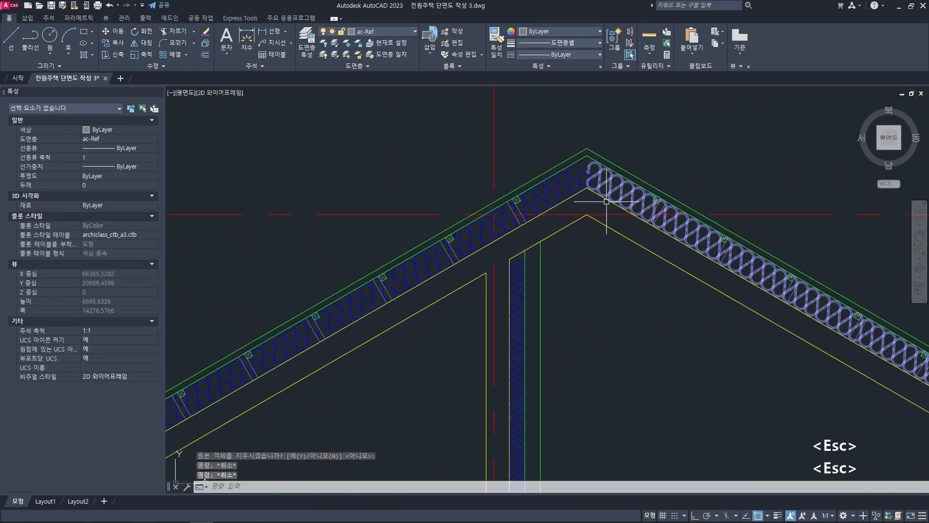
{"action": "scroll", "coordinate": [544, 197], "scroll_direction": "down", "scroll_amount": 4}
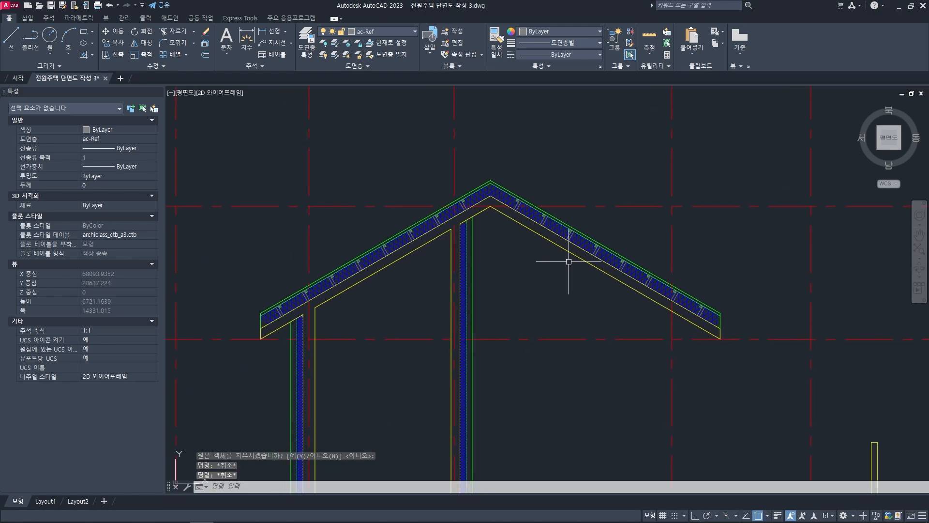
{"action": "left_click", "coordinate": [515, 204]}
{"action": "middle_click_drag", "start_coordinate": [519, 214], "coordinate": [528, 228]}
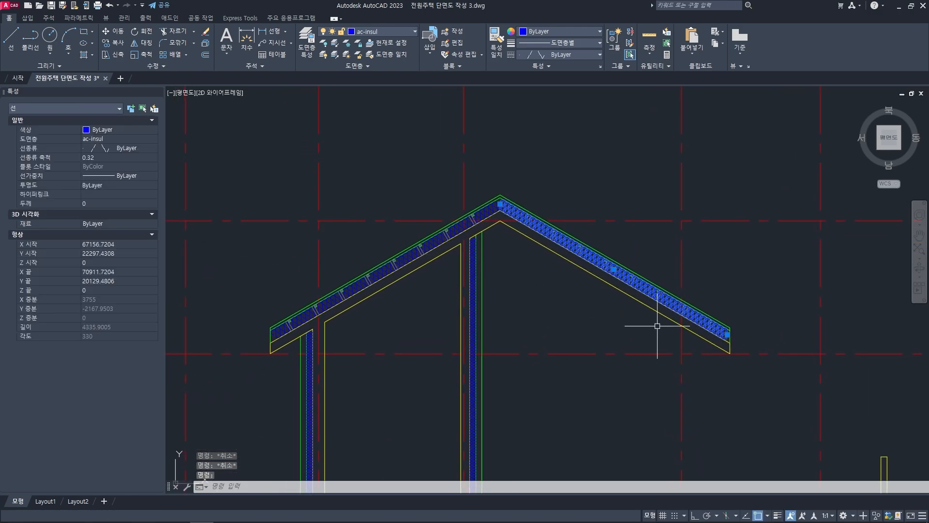
{"action": "key", "text": "Escape"}
{"action": "key", "text": "Escape"}
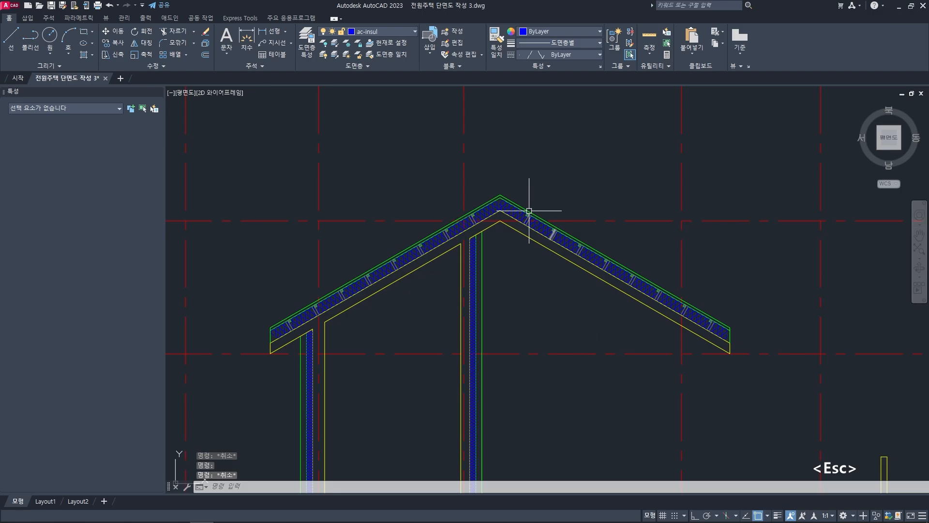
- Draw a steep helper line across the right roof slope between the ridge and its first batten detail
{"action": "scroll", "coordinate": [531, 201], "scroll_direction": "up", "scroll_amount": 3}
{"action": "middle_click_drag", "start_coordinate": [531, 201], "coordinate": [517, 224]}
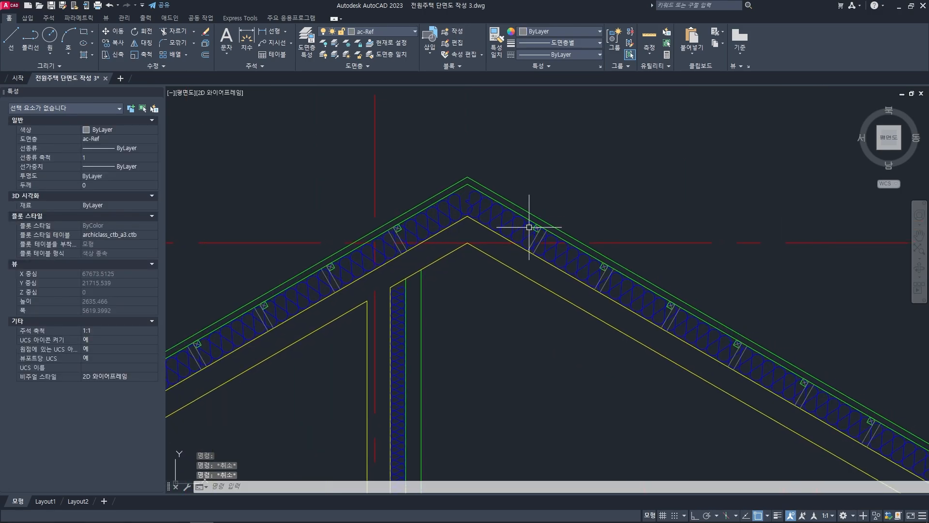
{"action": "type", "text": "l"}
{"action": "key", "text": "space"}
{"action": "left_click", "coordinate": [512, 163]}
{"action": "left_click", "coordinate": [505, 323]}
{"action": "key", "text": "space"}
- Trim away the right slope's insulation from the helper line down to the eave
{"action": "middle_click_drag", "start_coordinate": [521, 302], "coordinate": [521, 330]}
{"action": "type", "text": "t"}
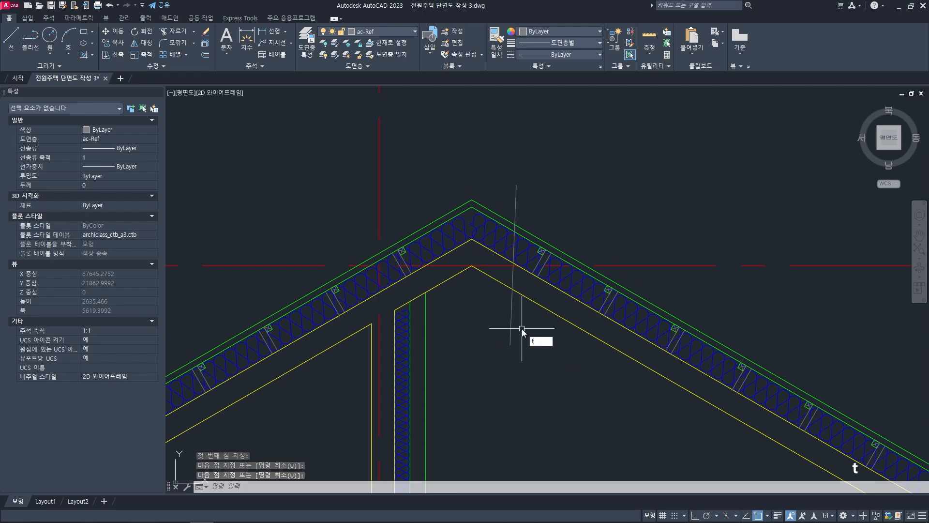
{"action": "type", "text": "r"}
{"action": "key", "text": "space"}
{"action": "left_click", "coordinate": [515, 213]}
{"action": "key", "text": "space"}
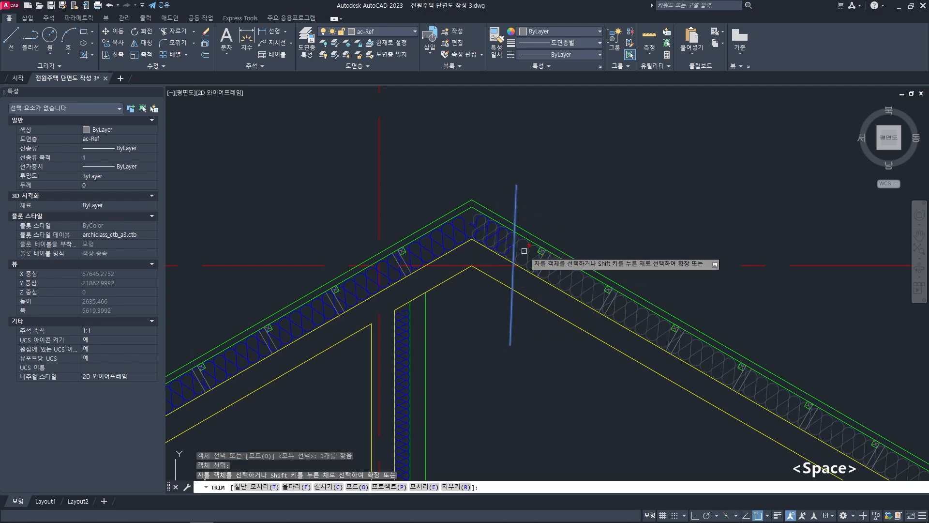
{"action": "left_click", "coordinate": [522, 248]}
{"action": "key", "text": "space"}
- Delete the helper line crossing the right roof slope near the ridge
{"action": "scroll", "coordinate": [795, 393], "scroll_direction": "down", "scroll_amount": 2}
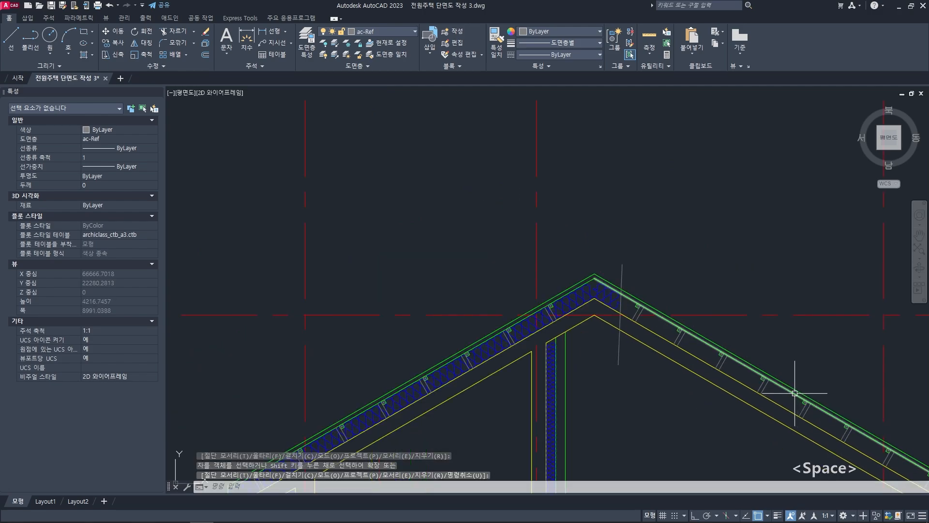
{"action": "middle_click_drag", "start_coordinate": [795, 393], "coordinate": [703, 336]}
{"action": "left_click", "coordinate": [529, 213]}
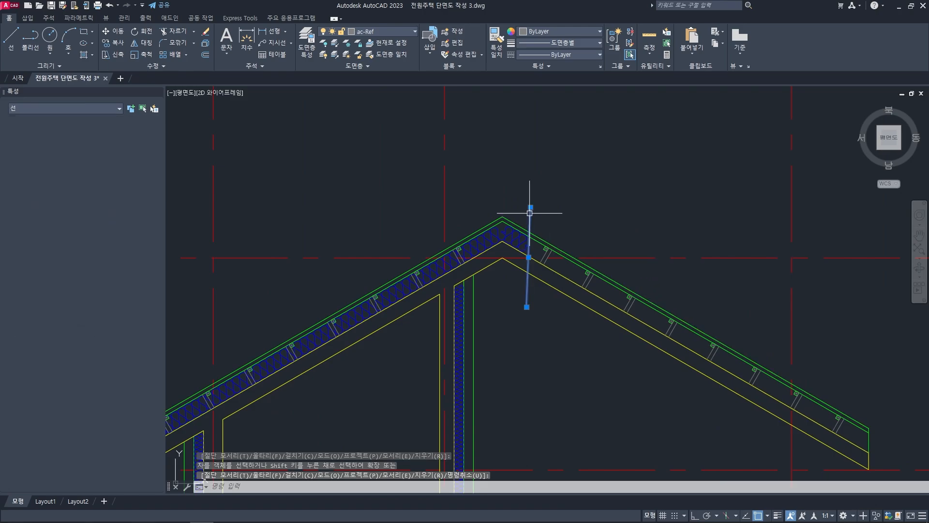
{"action": "key", "text": "Delete"}
{"action": "middle_click_drag", "start_coordinate": [787, 396], "coordinate": [708, 318]}
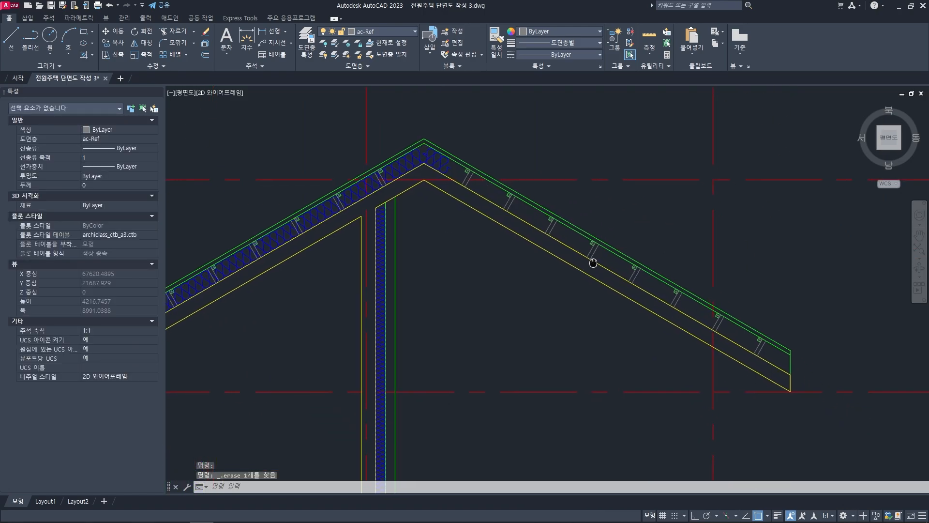
{"action": "scroll", "coordinate": [508, 242], "scroll_direction": "down", "scroll_amount": 5}
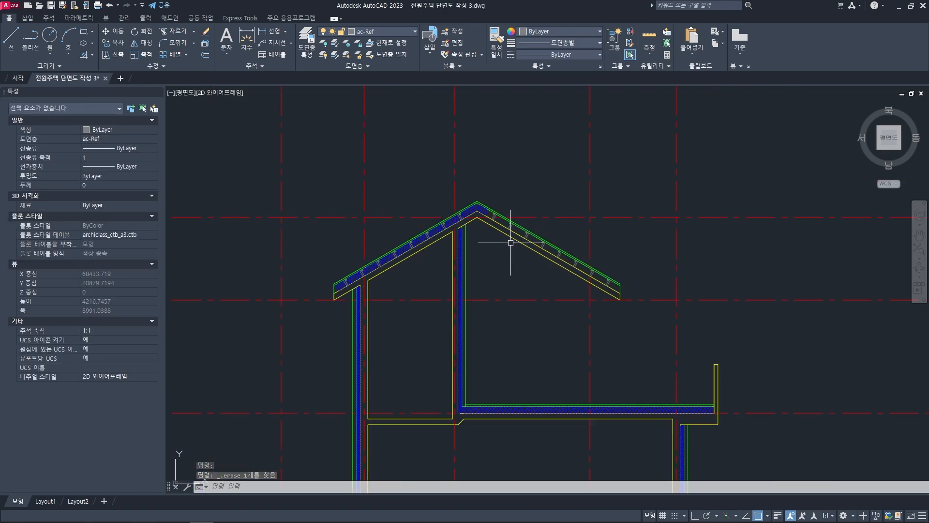
{"action": "scroll", "coordinate": [564, 245], "scroll_direction": "up", "scroll_amount": 3}
{"action": "middle_click_drag", "start_coordinate": [508, 254], "coordinate": [491, 241]}
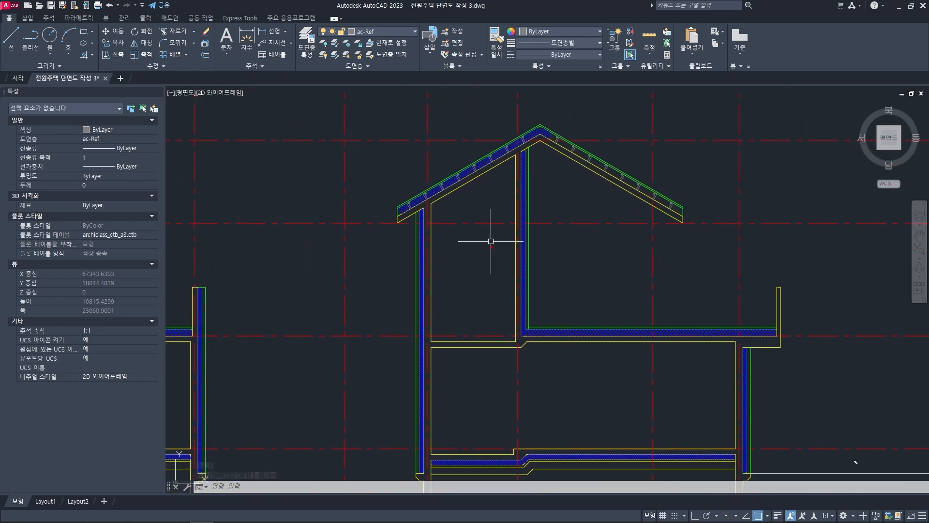
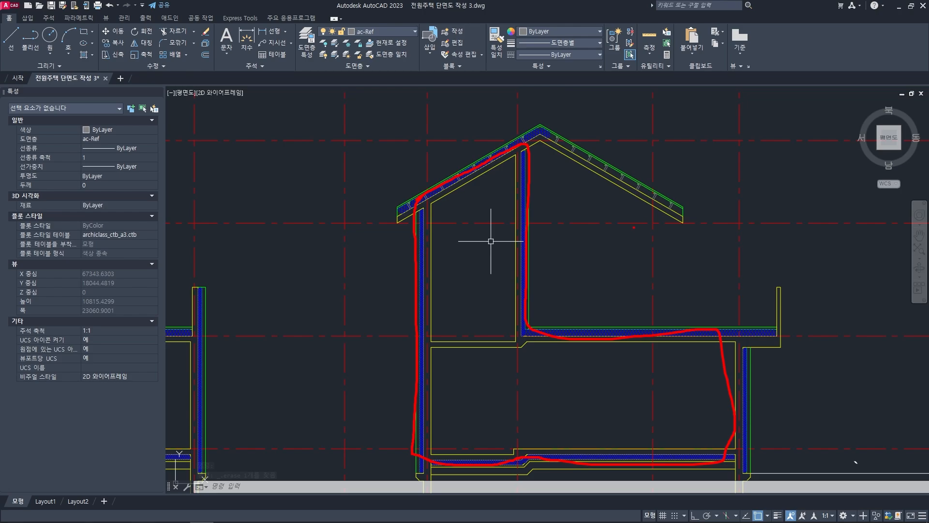
- Examine the gutter profile at the left eave of the completed reference section, including which layer its lines use
{"action": "scroll", "coordinate": [384, 211], "scroll_direction": "up", "scroll_amount": 6}
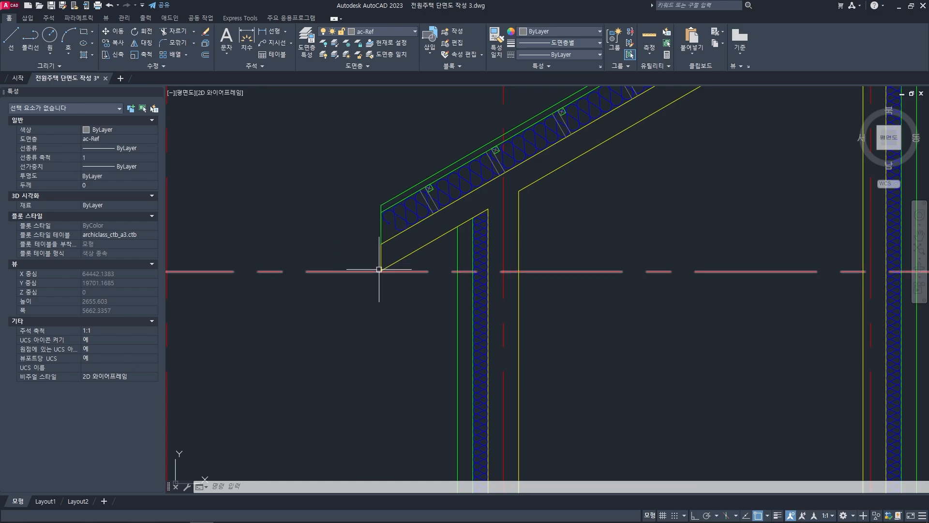
{"action": "scroll", "coordinate": [373, 269], "scroll_direction": "down", "scroll_amount": 15}
{"action": "scroll", "coordinate": [325, 246], "scroll_direction": "up", "scroll_amount": 13}
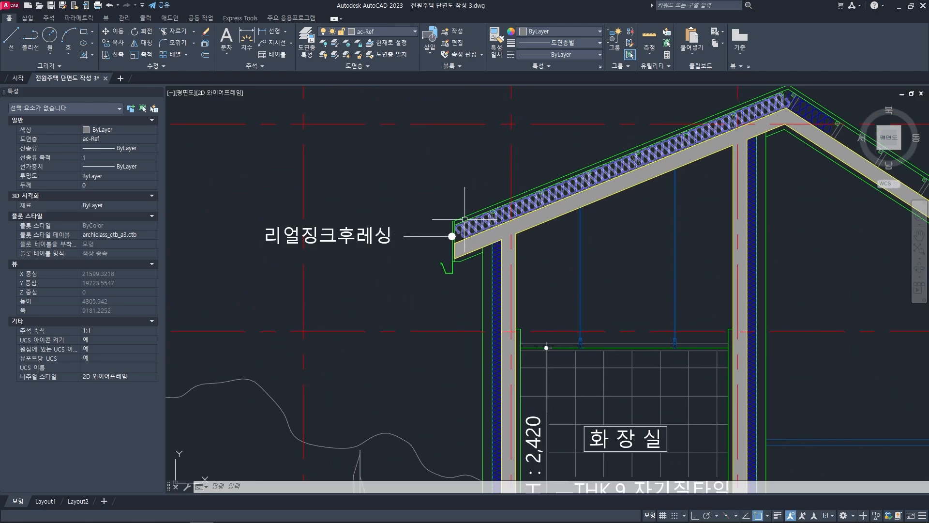
{"action": "scroll", "coordinate": [455, 234], "scroll_direction": "up", "scroll_amount": 4}
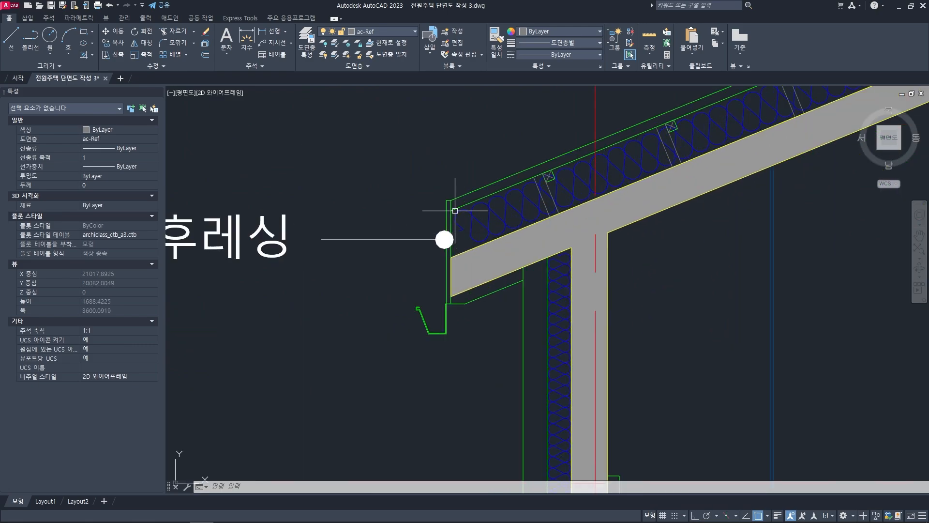
{"action": "scroll", "coordinate": [451, 260], "scroll_direction": "up", "scroll_amount": 6}
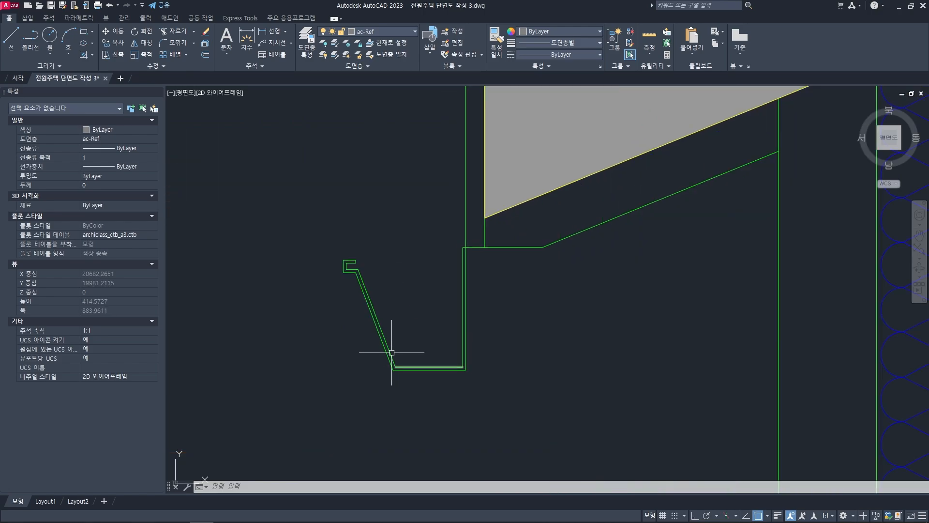
{"action": "scroll", "coordinate": [358, 274], "scroll_direction": "down", "scroll_amount": 2}
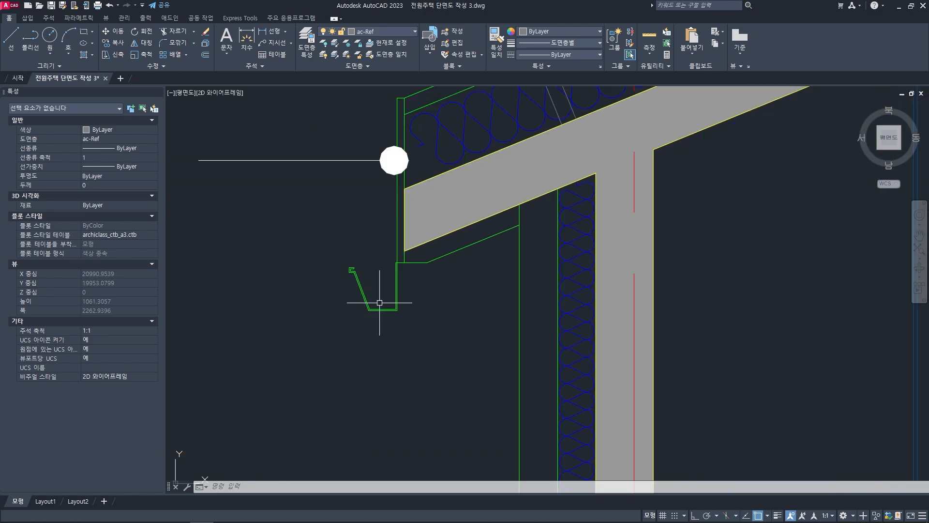
{"action": "middle_click_drag", "start_coordinate": [379, 303], "coordinate": [502, 308]}
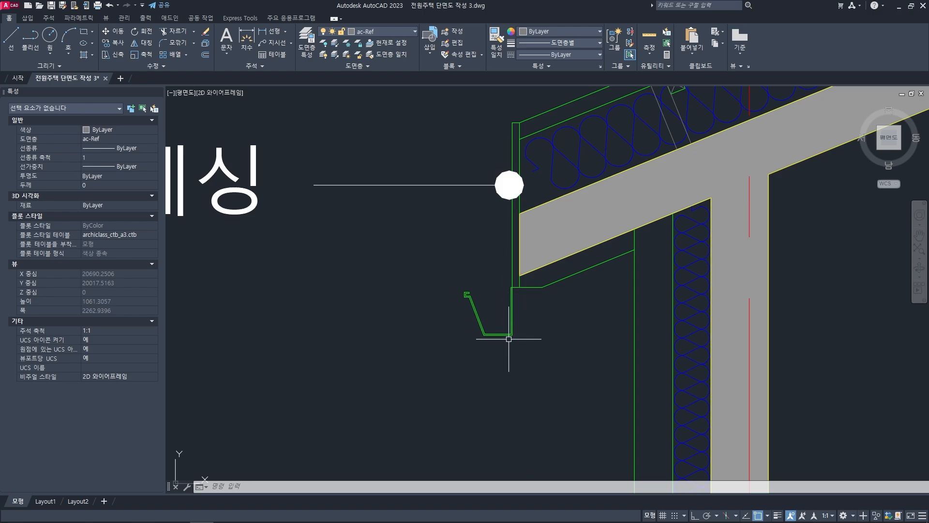
{"action": "scroll", "coordinate": [498, 302], "scroll_direction": "down", "scroll_amount": 2}
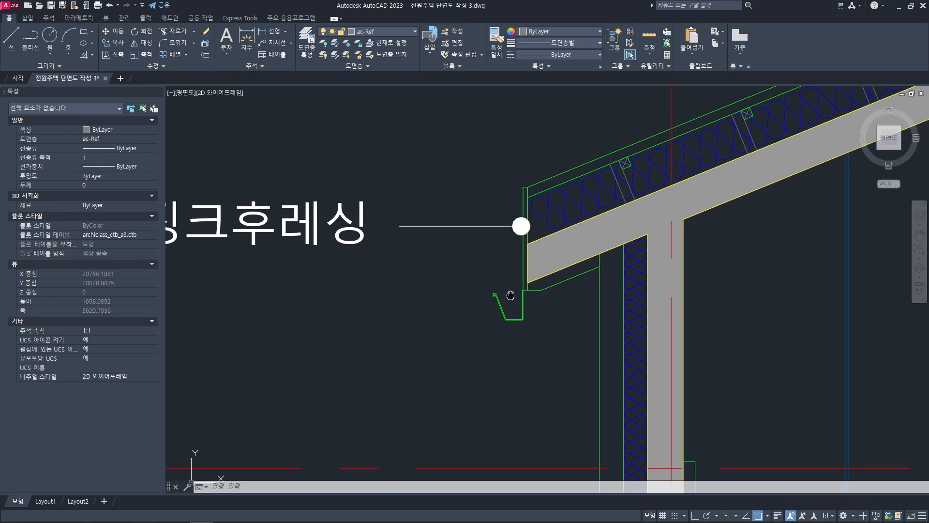
{"action": "middle_click_drag", "start_coordinate": [503, 288], "coordinate": [613, 281]}
{"action": "left_click", "coordinate": [593, 272]}
{"action": "left_click", "coordinate": [629, 332]}
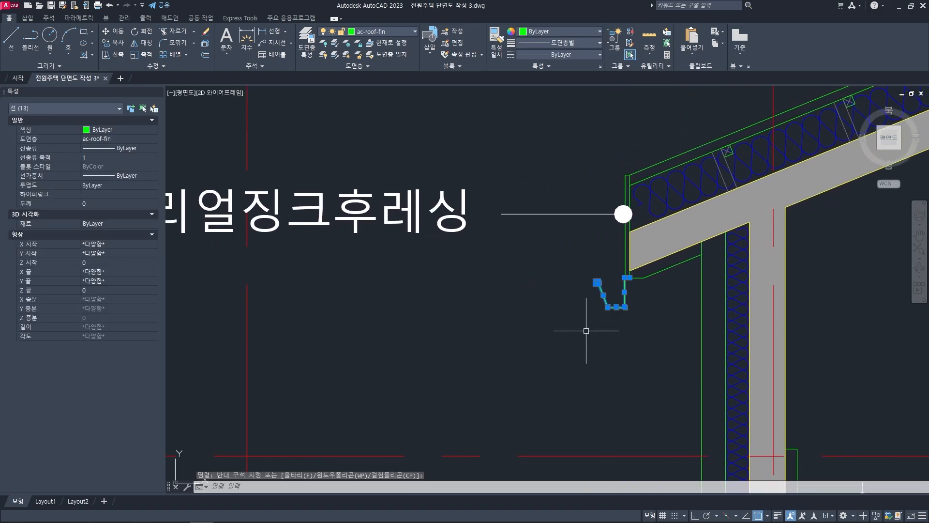
{"action": "mouse_move", "coordinate": [590, 332]}
{"action": "middle_mouse_down"}
{"action": "mouse_move", "coordinate": [571, 342]}
{"action": "mouse_move", "coordinate": [659, 312]}
{"action": "middle_mouse_up"}
{"action": "key", "text": "Escape"}
{"action": "key", "text": "Escape"}
{"action": "key", "text": "Escape"}
- Examine how the flashing board and soffit finish close the left eave in the completed reference section
{"action": "middle_click_drag", "start_coordinate": [699, 172], "coordinate": [647, 211]}
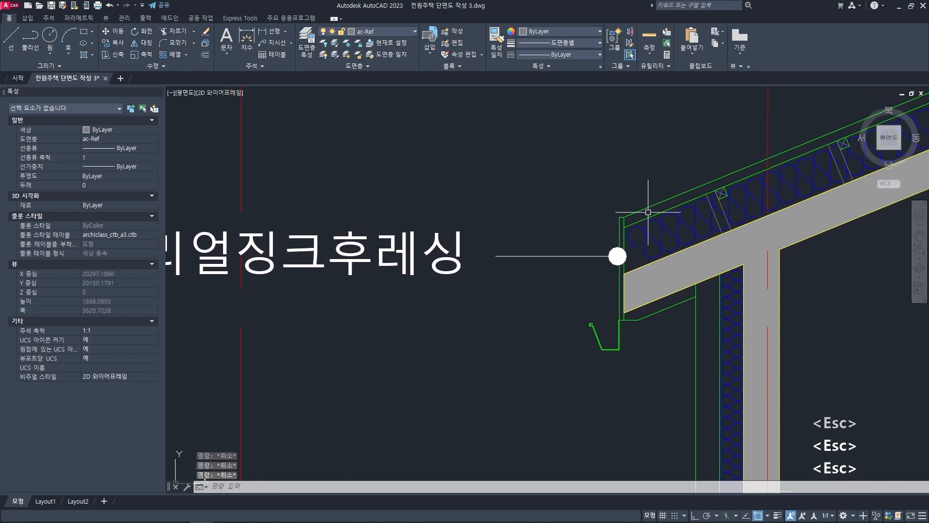
{"action": "scroll", "coordinate": [639, 217], "scroll_direction": "up", "scroll_amount": 2}
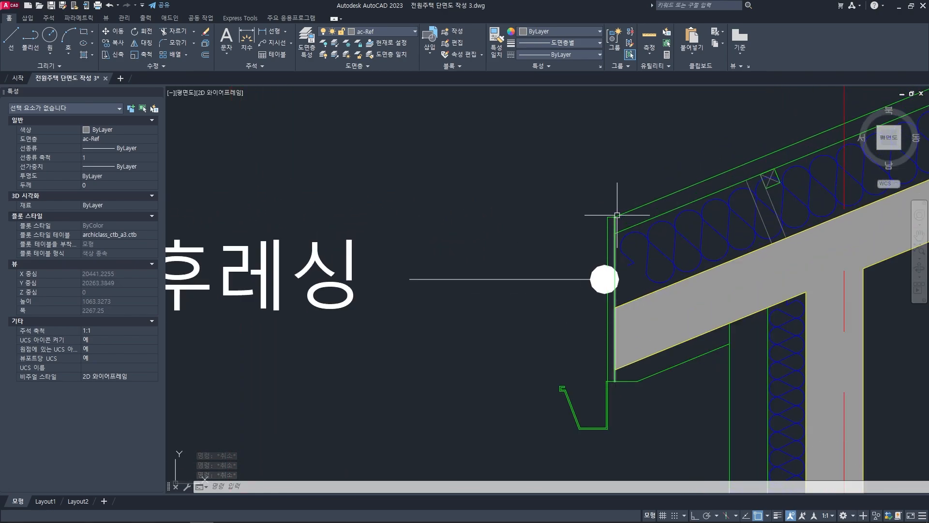
{"action": "scroll", "coordinate": [617, 215], "scroll_direction": "down", "scroll_amount": 2}
{"action": "middle_click_drag", "start_coordinate": [617, 215], "coordinate": [554, 194]}
{"action": "key", "text": "Escape"}
{"action": "key", "text": "Escape"}
{"action": "mouse_move", "coordinate": [534, 303]}
{"action": "middle_mouse_down"}
{"action": "mouse_move", "coordinate": [425, 326]}
{"action": "mouse_move", "coordinate": [432, 287]}
{"action": "middle_mouse_up"}
{"action": "scroll", "coordinate": [425, 326], "scroll_direction": "up", "scroll_amount": 2}
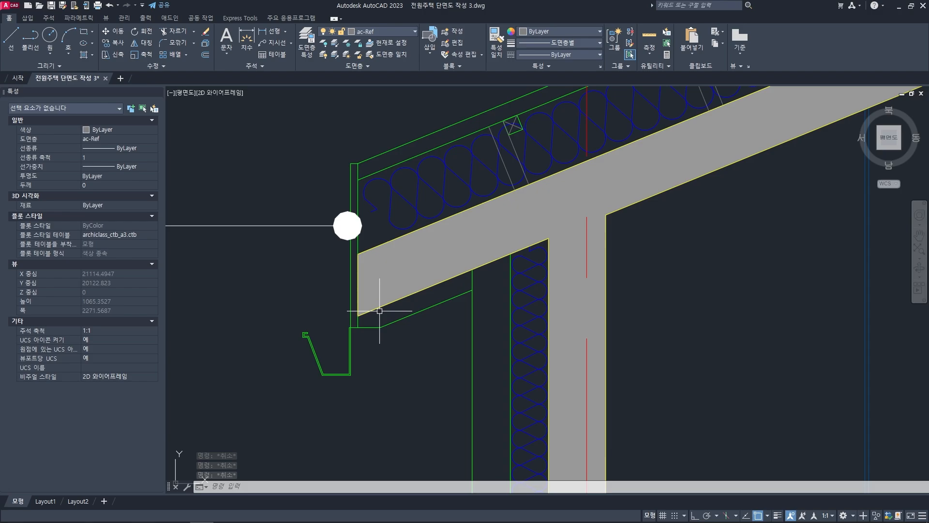
{"action": "middle_click_drag", "start_coordinate": [373, 316], "coordinate": [421, 296]}
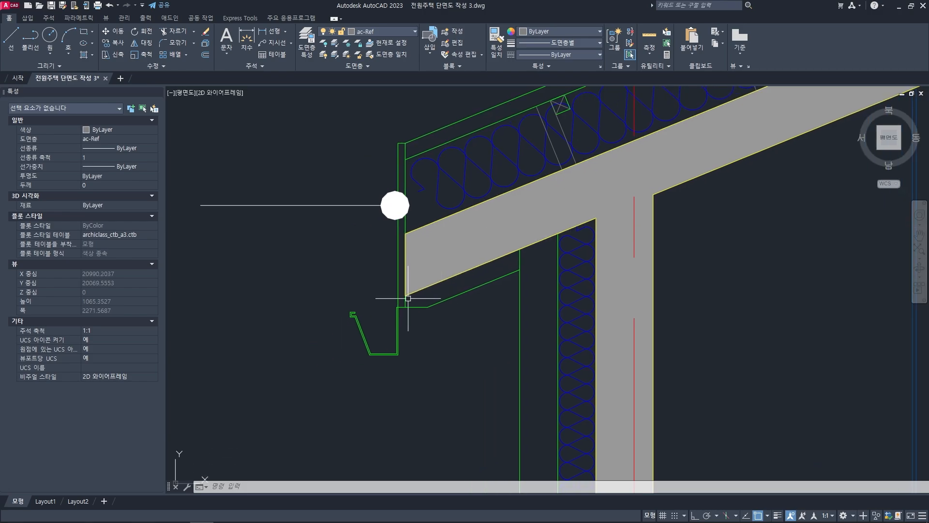
{"action": "scroll", "coordinate": [407, 298], "scroll_direction": "up", "scroll_amount": 2}
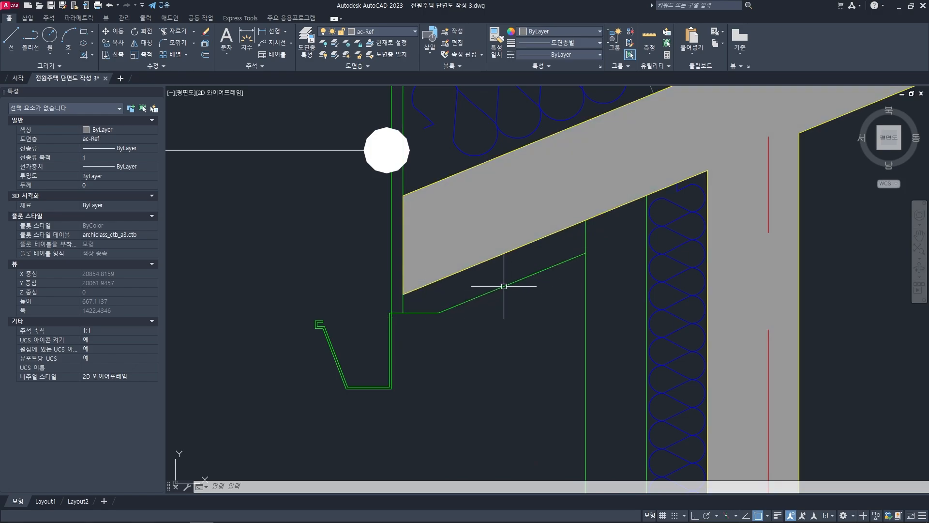
{"action": "scroll", "coordinate": [484, 298], "scroll_direction": "down", "scroll_amount": 4}
{"action": "key", "text": "Escape"}
{"action": "key", "text": "Escape"}
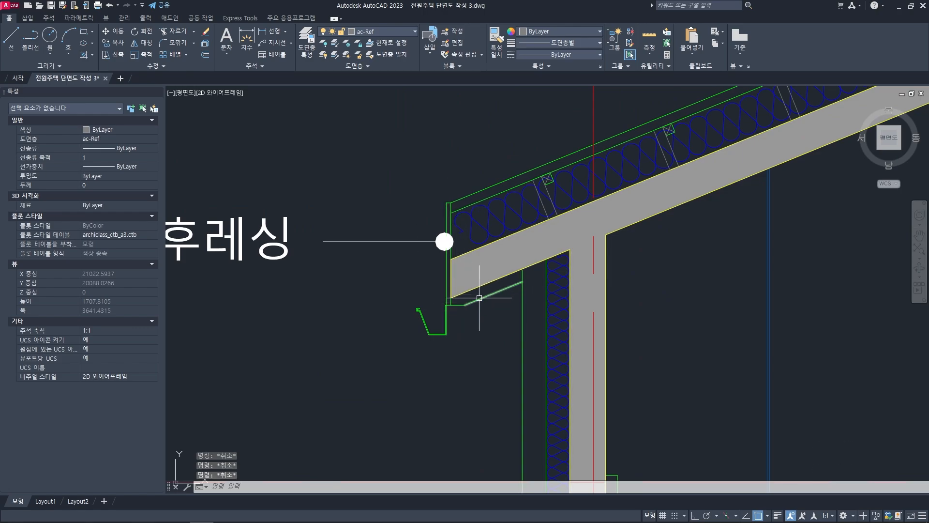
- Stretch the vertical finish line at the left eave of the unfinished section down to the roof slab's lower corner
{"action": "scroll", "coordinate": [479, 298], "scroll_direction": "down", "scroll_amount": 11}
{"action": "middle_click_drag", "start_coordinate": [847, 303], "coordinate": [186, 281]}
{"action": "scroll", "coordinate": [439, 279], "scroll_direction": "up", "scroll_amount": 11}
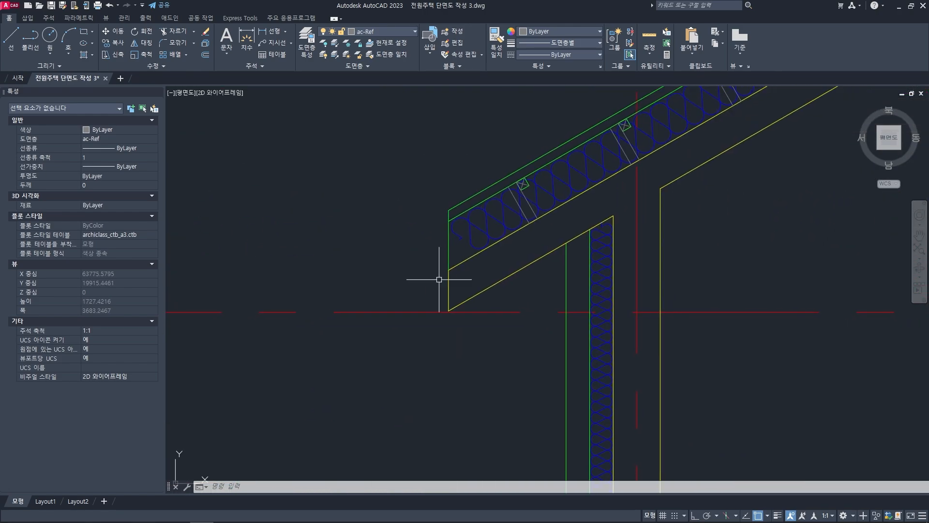
{"action": "middle_click_drag", "start_coordinate": [435, 277], "coordinate": [464, 269]}
{"action": "left_click", "coordinate": [478, 245]}
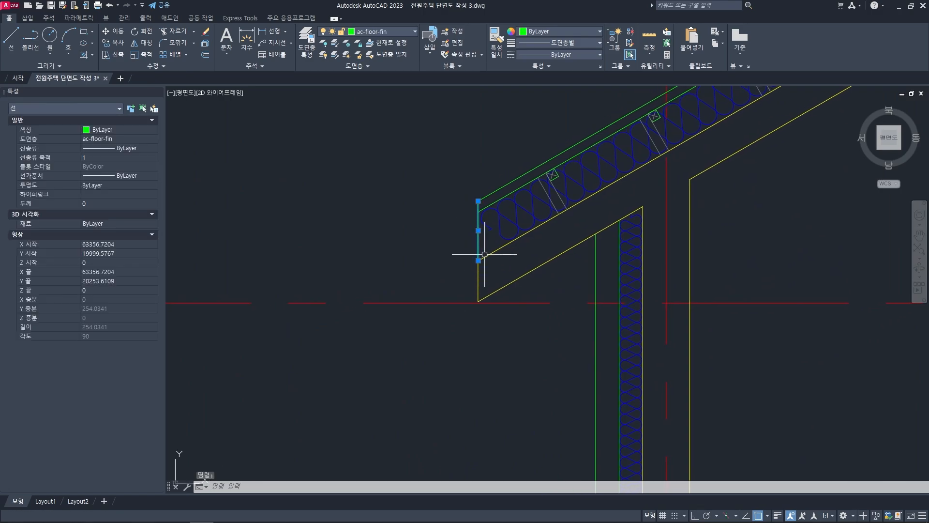
{"action": "left_click", "coordinate": [479, 261]}
{"action": "left_click", "coordinate": [478, 303]}
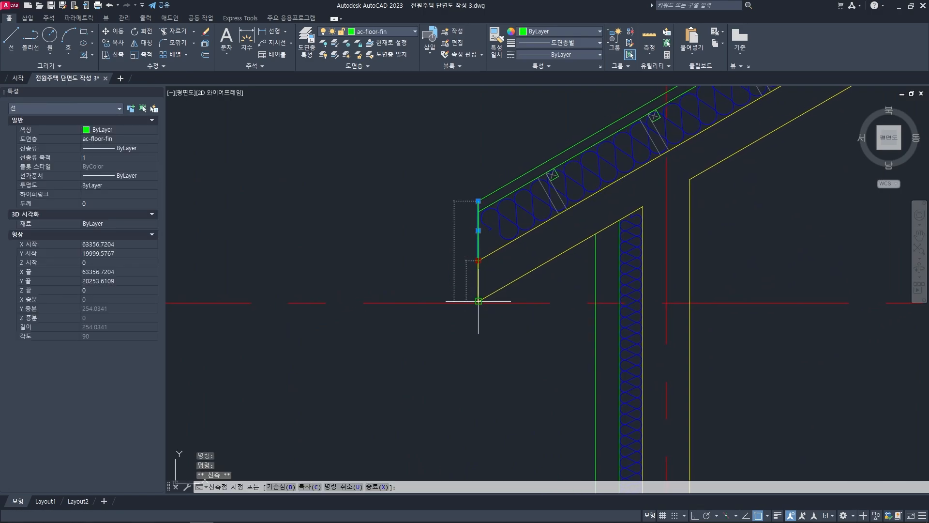
{"action": "key", "text": "Escape"}
{"action": "key", "text": "Escape"}
- Offset the left eave's vertical finish line 20 outward to give the flashing its thickness
{"action": "type", "text": "o"}
{"action": "key", "text": "space"}
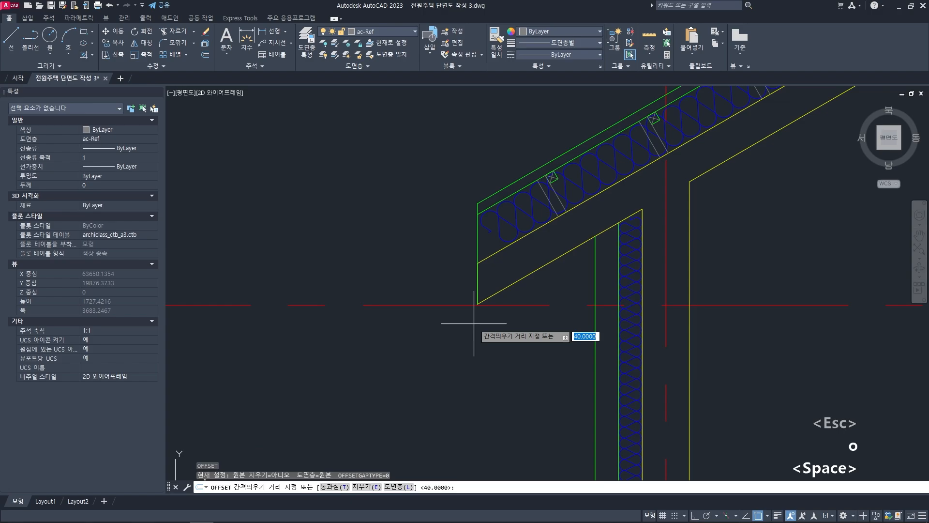
{"action": "type", "text": "20"}
{"action": "key", "text": "space"}
{"action": "left_click", "coordinate": [478, 236]}
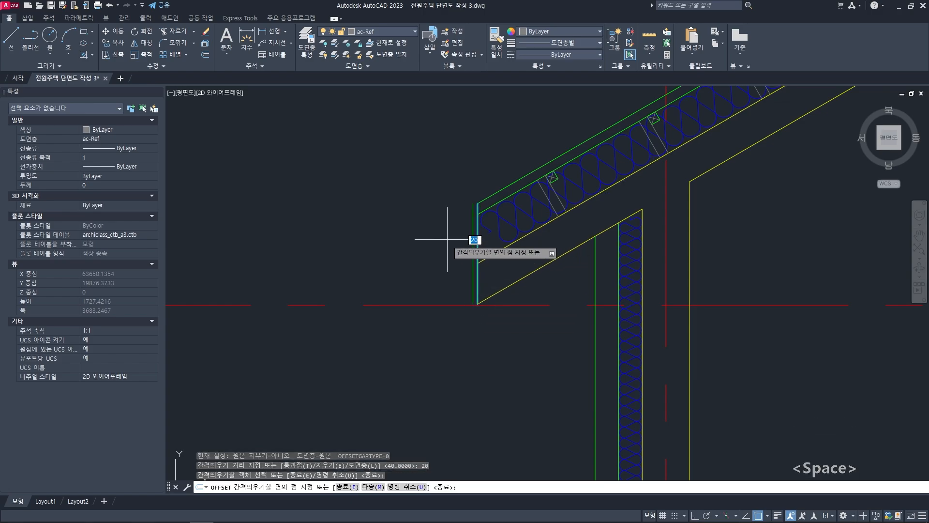
{"action": "left_click", "coordinate": [444, 239]}
{"action": "key", "text": "space"}
{"action": "key", "text": "Escape"}
{"action": "mouse_move", "coordinate": [446, 247]}
{"action": "middle_mouse_down"}
{"action": "mouse_move", "coordinate": [420, 256]}
{"action": "mouse_move", "coordinate": [435, 255]}
{"action": "middle_mouse_up"}
{"action": "key", "text": "Escape"}
{"action": "key", "text": "Escape"}
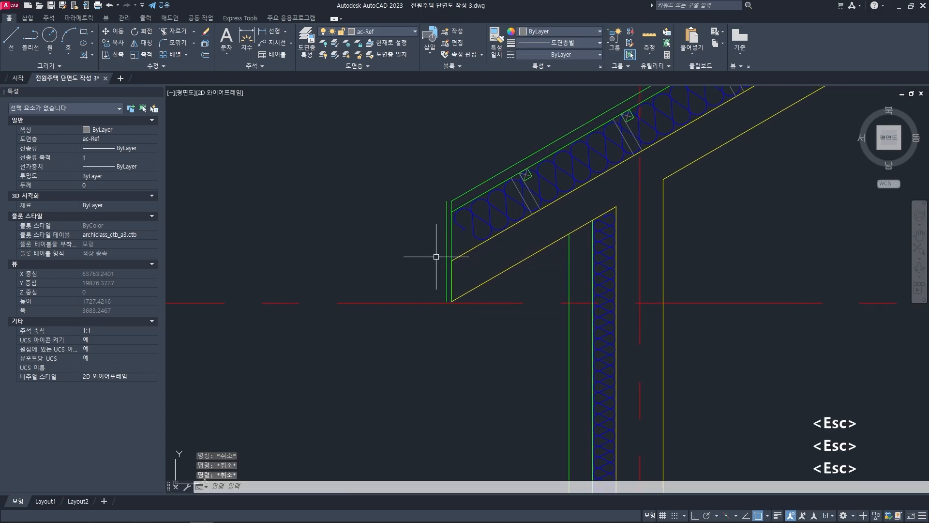
- Close the flashing's upper and lower ends with short horizontal lines between its two vertical lines
{"action": "scroll", "coordinate": [435, 255], "scroll_direction": "up", "scroll_amount": 2}
{"action": "type", "text": "l"}
{"action": "key", "text": "space"}
{"action": "left_click", "coordinate": [450, 180]}
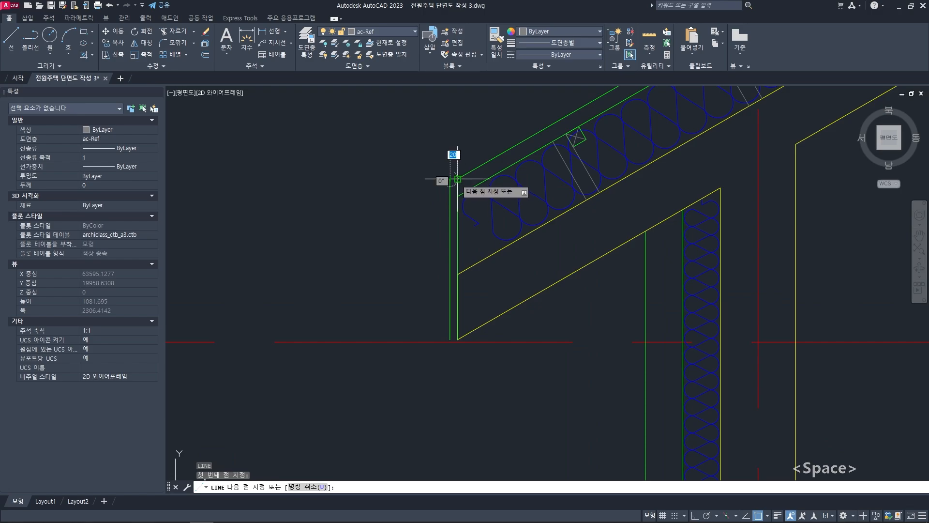
{"action": "left_click", "coordinate": [457, 179]}
{"action": "key", "text": "space"}
{"action": "key", "text": "space"}
{"action": "left_click", "coordinate": [450, 340]}
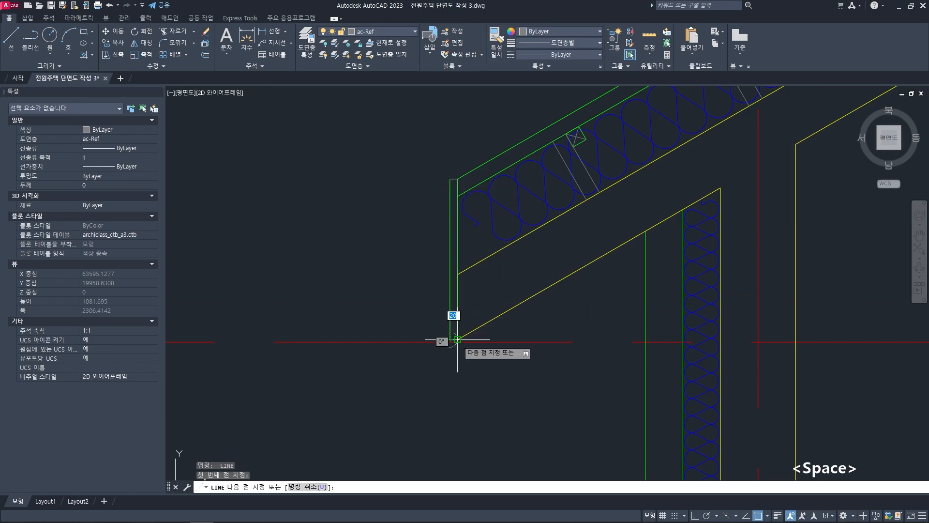
{"action": "key", "text": "Escape"}
{"action": "key", "text": "Escape"}
{"action": "key", "text": "Escape"}
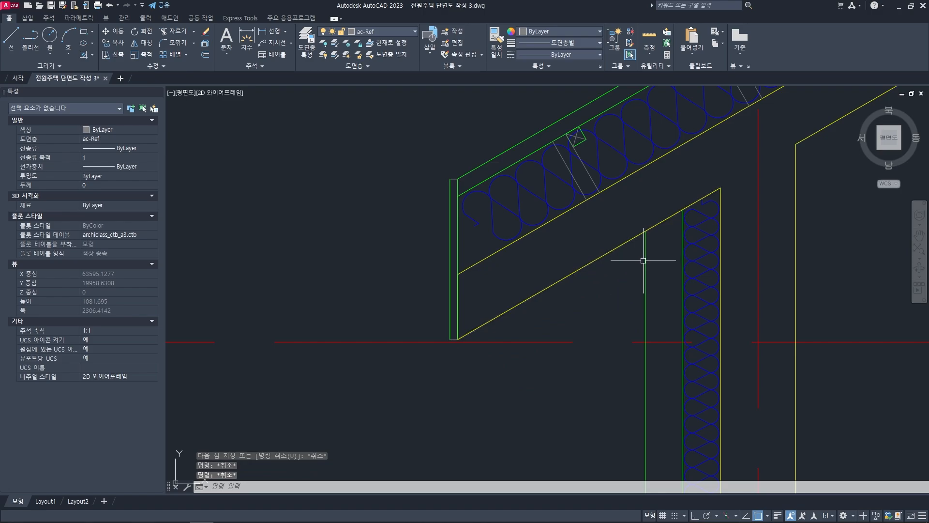
{"action": "type", "text": "o"}
{"action": "key", "text": "space"}
{"action": "type", "text": "1"}
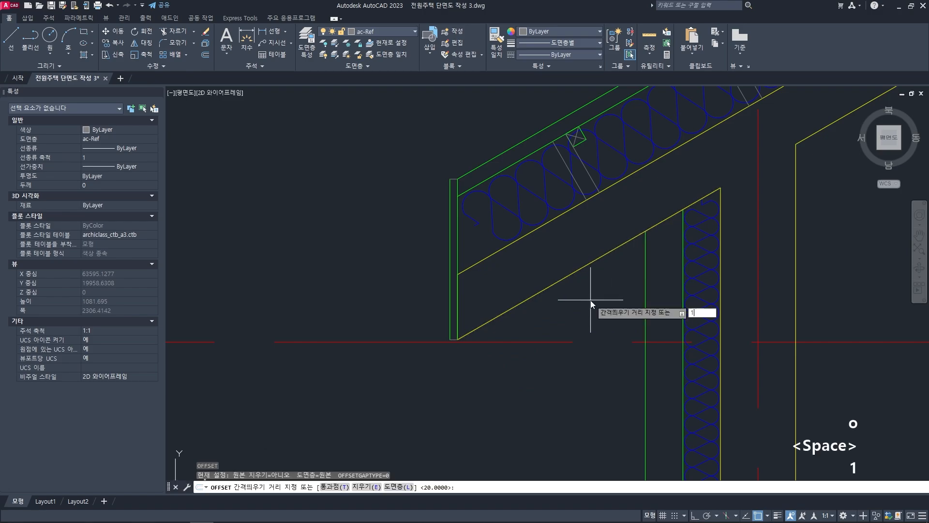
{"action": "type", "text": "00"}
{"action": "key", "text": "space"}
{"action": "left_click", "coordinate": [577, 272]}
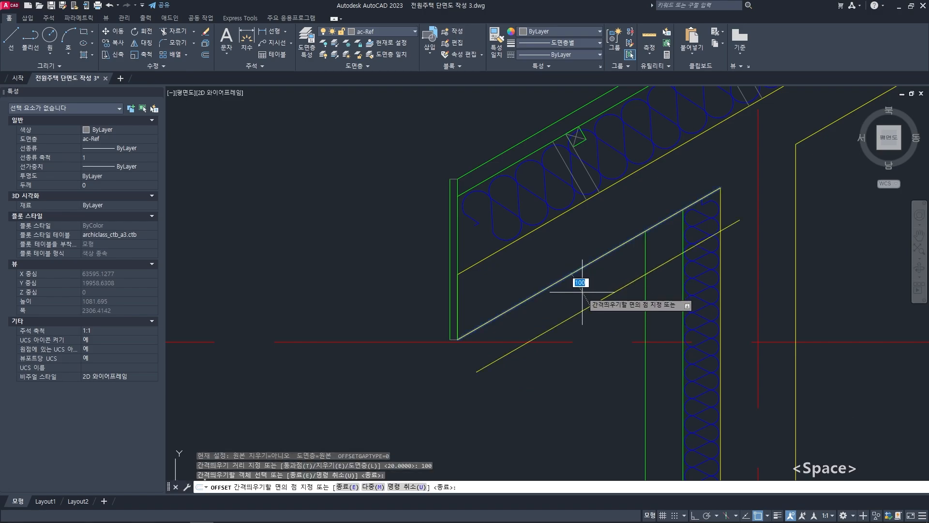
{"action": "key", "text": "Escape"}
{"action": "key", "text": "Escape"}
- Offset the left roof slab's lower edge 80 downward as the eave soffit line
{"action": "type", "text": "o"}
{"action": "key", "text": "space"}
{"action": "type", "text": "80"}
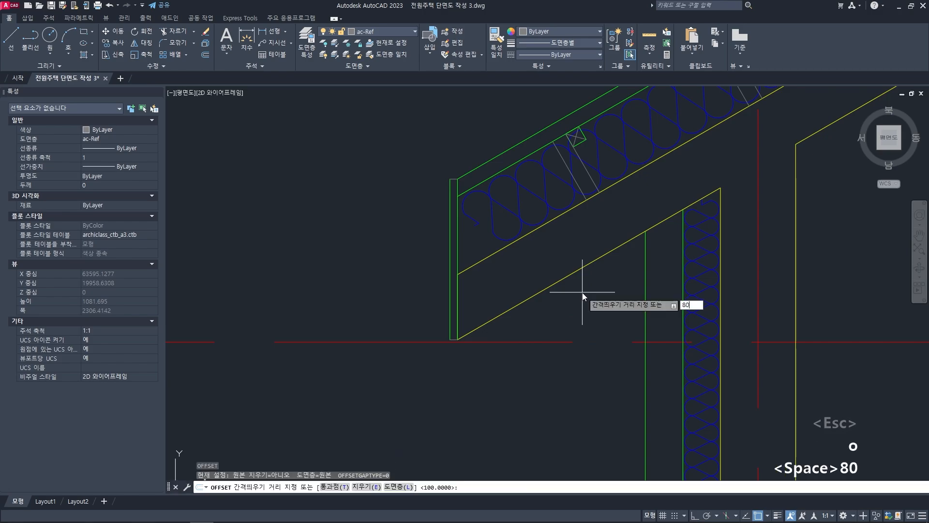
{"action": "key", "text": "space"}
{"action": "left_click", "coordinate": [573, 274]}
{"action": "left_click", "coordinate": [575, 290]}
{"action": "key", "text": "space"}
- Match the new sloped soffit line's properties to the green eave finish line
{"action": "type", "text": "m"}
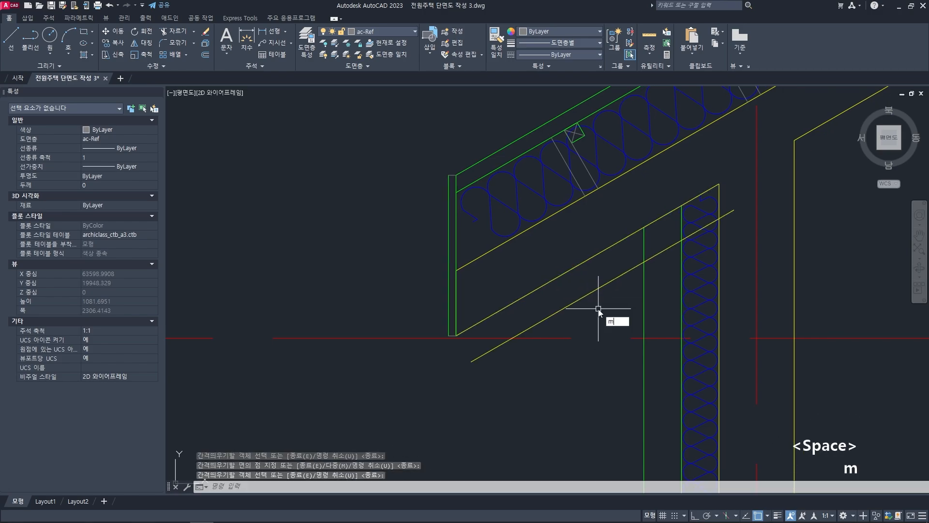
{"action": "type", "text": "a"}
{"action": "key", "text": "space"}
{"action": "left_click", "coordinate": [455, 332]}
{"action": "left_click", "coordinate": [484, 353]}
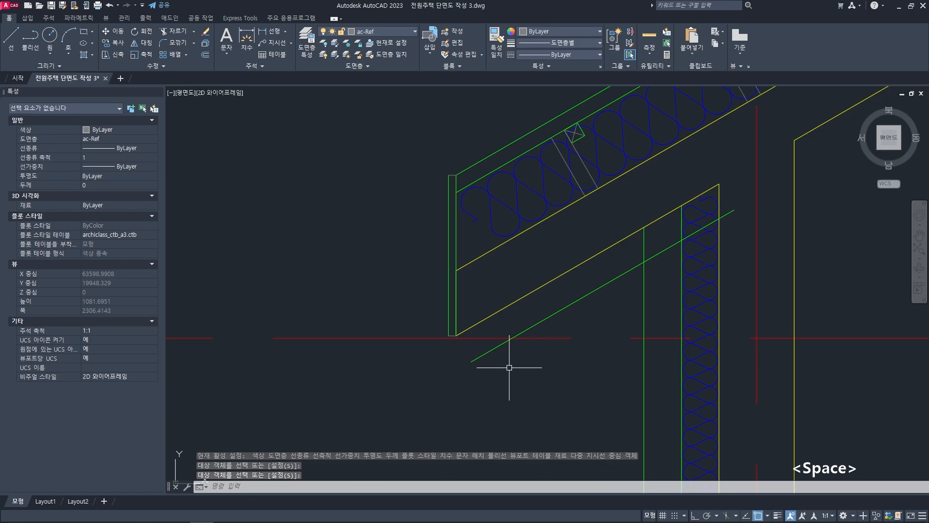
- Trim away the part of the sloped soffit line that runs inside the wall's outer finish line
{"action": "type", "text": "tr"}
{"action": "key", "text": "space"}
{"action": "key", "text": "space"}
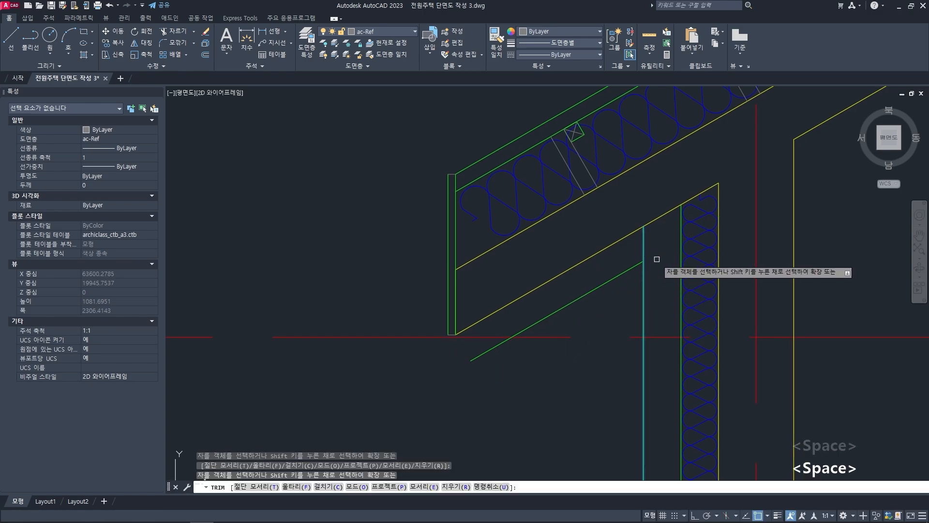
{"action": "key", "text": "space"}
{"action": "middle_click_drag", "start_coordinate": [621, 305], "coordinate": [647, 296]}
{"action": "key", "text": "Escape"}
{"action": "key", "text": "Escape"}
{"action": "key", "text": "Escape"}
- Draw a horizontal line with ortho on from the soffit line's lower end outward past the flashing
{"action": "middle_click_drag", "start_coordinate": [576, 324], "coordinate": [599, 307]}
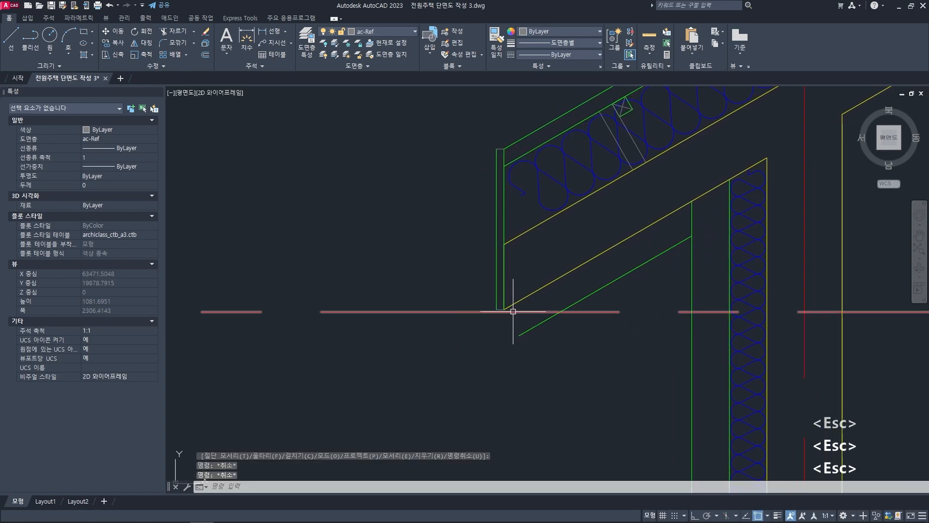
{"action": "scroll", "coordinate": [513, 311], "scroll_direction": "up", "scroll_amount": 2}
{"action": "type", "text": "l"}
{"action": "key", "text": "space"}
{"action": "left_click", "coordinate": [534, 359]}
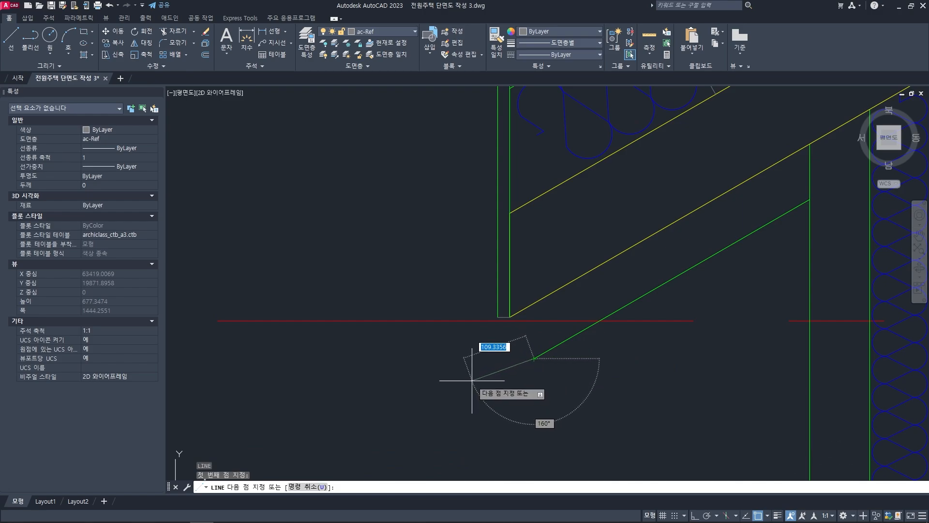
{"action": "key", "text": "F8"}
{"action": "left_click", "coordinate": [456, 373]}
{"action": "key", "text": "space"}
- Fillet the flashing's outer vertical line and the horizontal soffit line with radius 0 into a sharp corner
{"action": "type", "text": "f"}
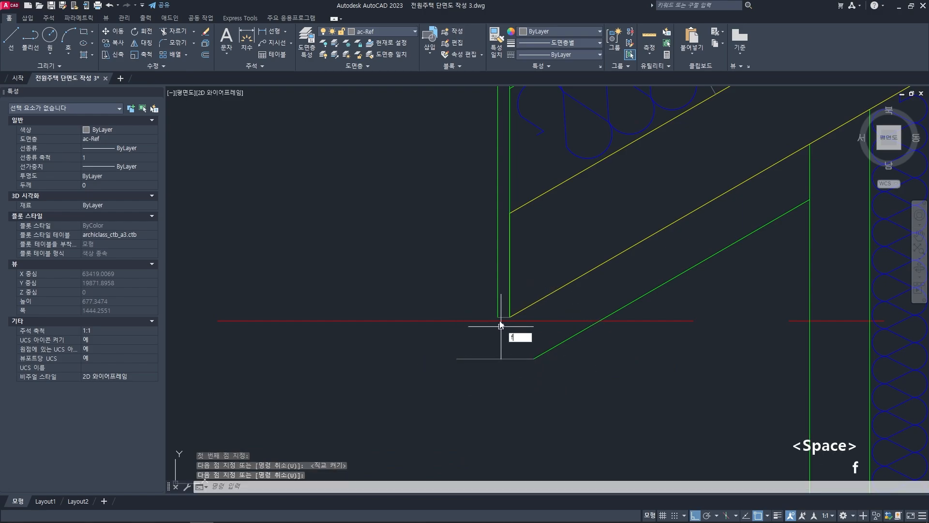
{"action": "key", "text": "Escape"}
{"action": "key", "text": "Escape"}
{"action": "type", "text": "f"}
{"action": "key", "text": "space"}
{"action": "left_click", "coordinate": [498, 312]}
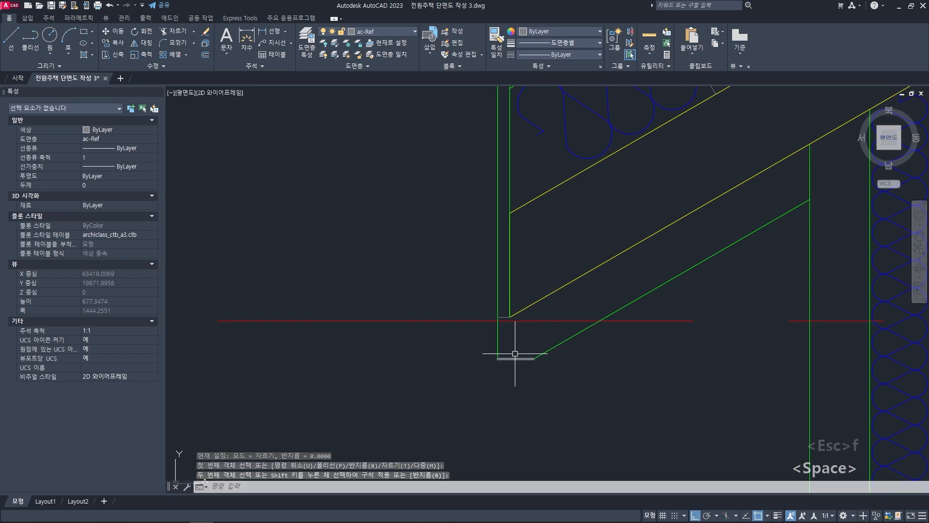
{"action": "left_click", "coordinate": [515, 356]}
- Match the short horizontal lines at the eave flashing's lower end to the green sloped soffit line's properties
{"action": "type", "text": "ma"}
{"action": "key", "text": "space"}
{"action": "left_click", "coordinate": [547, 354]}
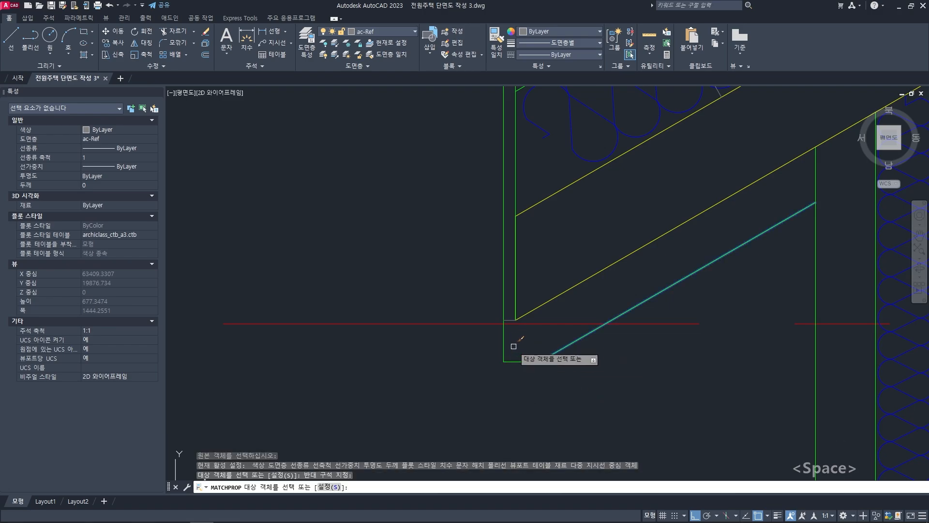
{"action": "left_click", "coordinate": [509, 320]}
{"action": "key", "text": "space"}
{"action": "scroll", "coordinate": [530, 351], "scroll_direction": "down", "scroll_amount": 2}
{"action": "key", "text": "Escape"}
{"action": "key", "text": "Escape"}
{"action": "key", "text": "Escape"}
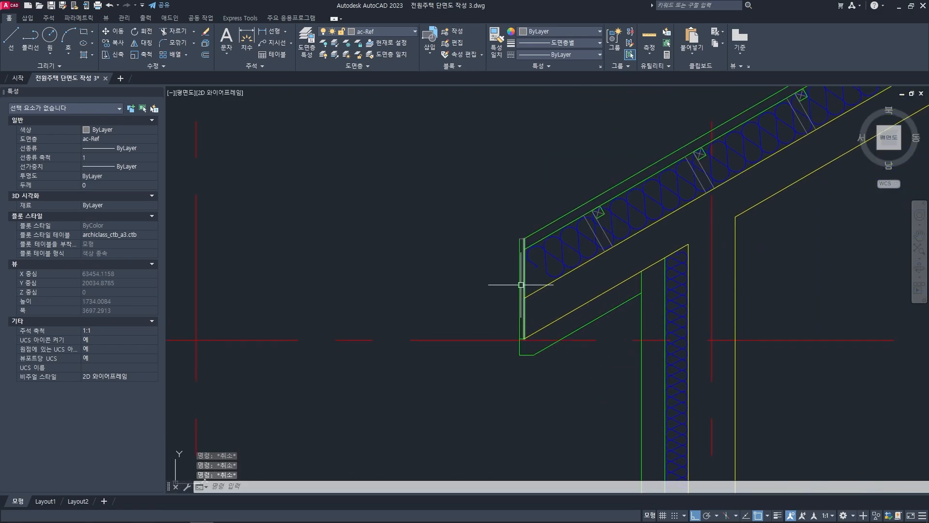
- Examine the left eave in the reference section, including its flashing, gutter and soffit profile, against the eave being drawn
{"action": "scroll", "coordinate": [510, 312], "scroll_direction": "down", "scroll_amount": 3}
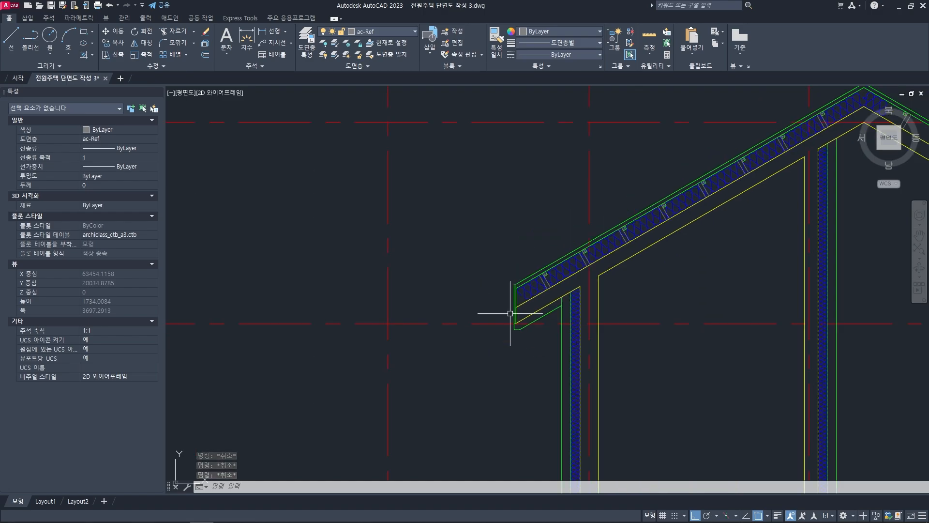
{"action": "middle_click_drag", "start_coordinate": [508, 313], "coordinate": [589, 301]}
{"action": "scroll", "coordinate": [663, 288], "scroll_direction": "down", "scroll_amount": 1}
{"action": "scroll", "coordinate": [589, 301], "scroll_direction": "up", "scroll_amount": 2}
{"action": "scroll", "coordinate": [589, 301], "scroll_direction": "up", "scroll_amount": 2}
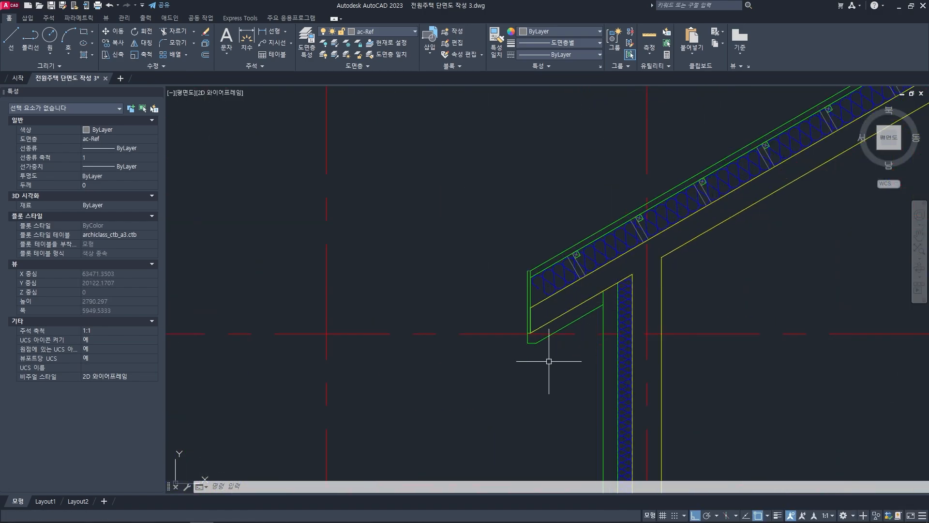
{"action": "scroll", "coordinate": [534, 338], "scroll_direction": "up", "scroll_amount": 4}
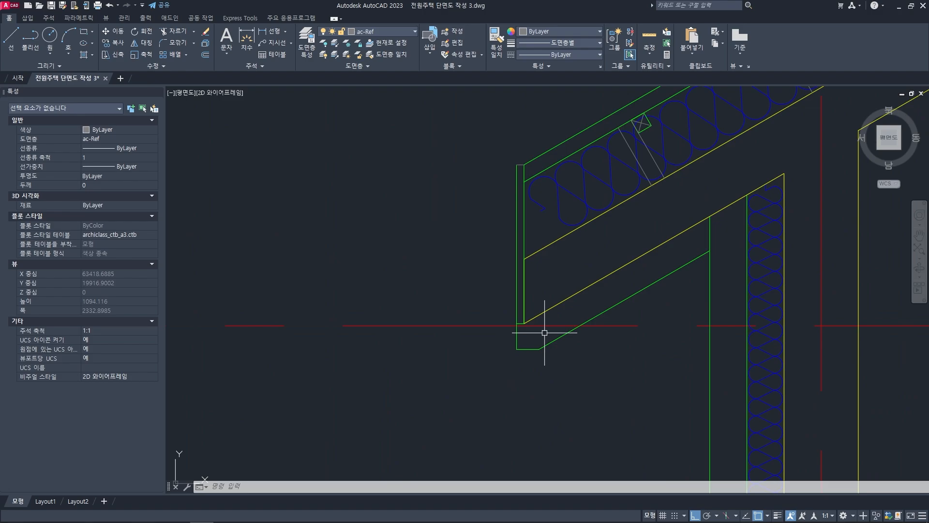
{"action": "scroll", "coordinate": [530, 333], "scroll_direction": "up", "scroll_amount": 3}
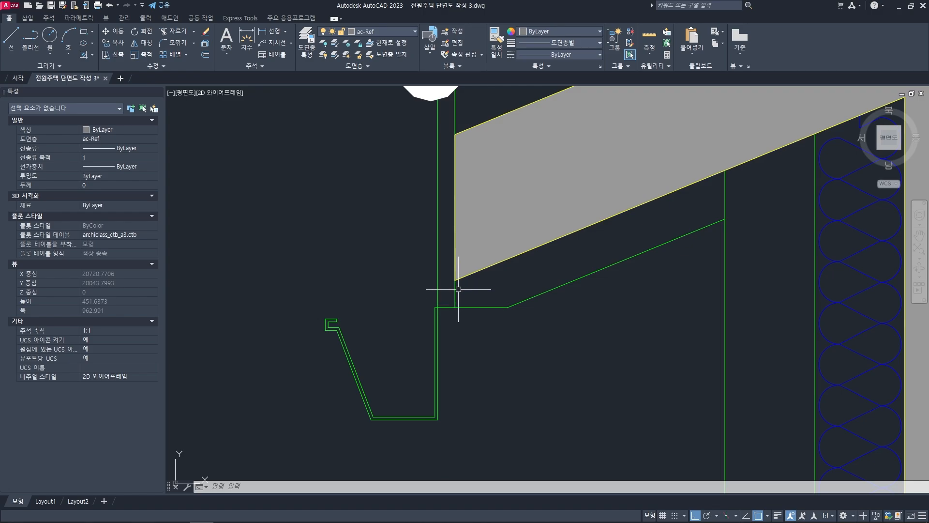
{"action": "scroll", "coordinate": [459, 289], "scroll_direction": "down", "scroll_amount": 4}
{"action": "scroll", "coordinate": [469, 299], "scroll_direction": "down", "scroll_amount": 12}
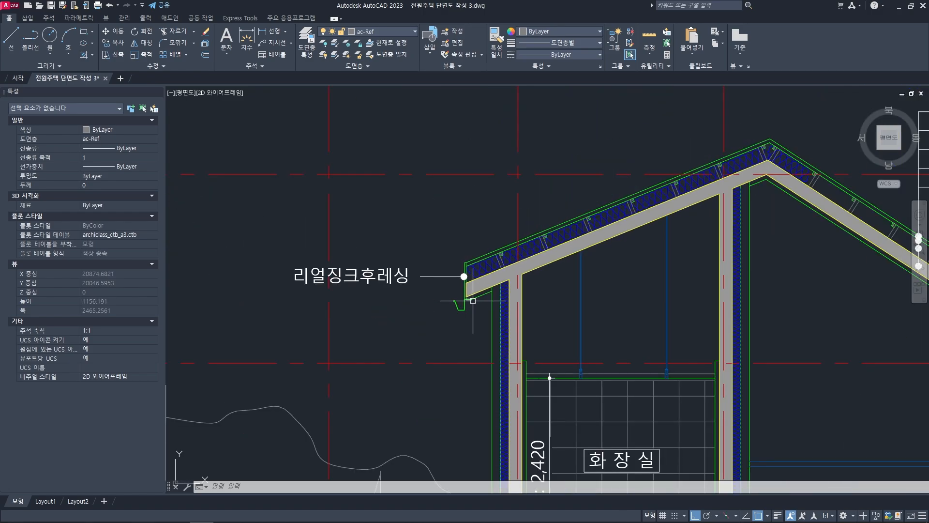
{"action": "middle_click_drag", "start_coordinate": [753, 313], "coordinate": [529, 299]}
{"action": "middle_click_drag", "start_coordinate": [800, 309], "coordinate": [479, 293]}
{"action": "middle_click_drag", "start_coordinate": [783, 291], "coordinate": [418, 317]}
- Extend the flashing's inner vertical line down to the horizontal soffit line
{"action": "scroll", "coordinate": [491, 259], "scroll_direction": "up", "scroll_amount": 12}
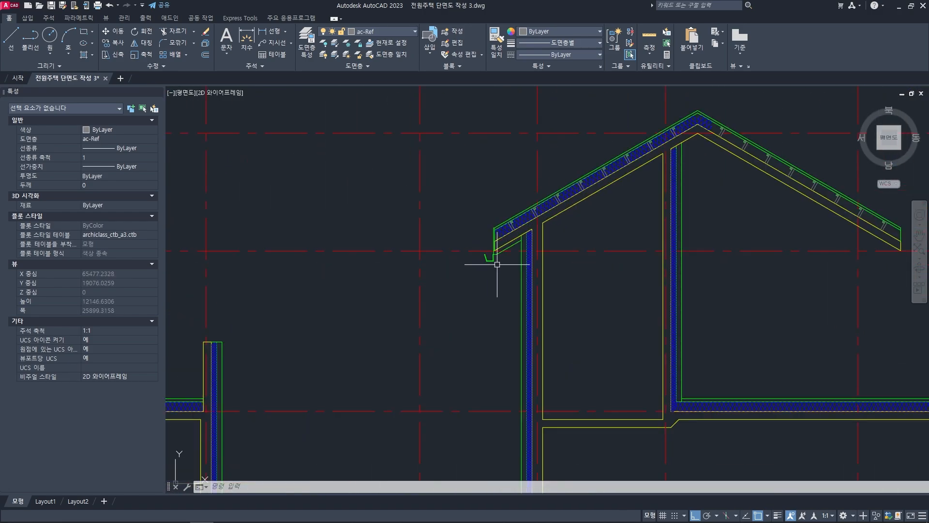
{"action": "type", "text": "ex"}
{"action": "key", "text": "space"}
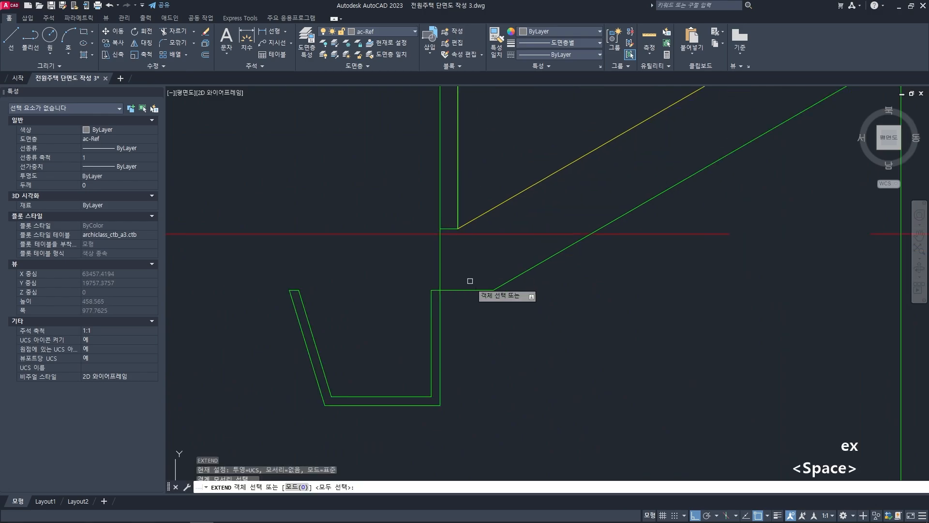
{"action": "left_click", "coordinate": [468, 290]}
{"action": "key", "text": "space"}
{"action": "left_click", "coordinate": [457, 216]}
{"action": "key", "text": "space"}
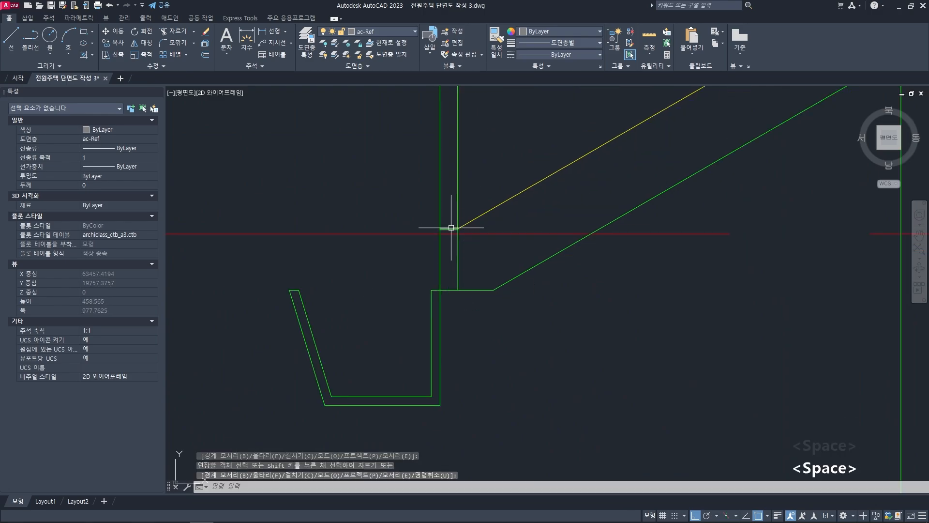
- Delete the short horizontal line between the flashing's two vertical lines at the roof slab's lower corner
{"action": "left_click", "coordinate": [451, 228]}
{"action": "key", "text": "Delete"}
{"action": "scroll", "coordinate": [473, 244], "scroll_direction": "down", "scroll_amount": 4}
{"action": "middle_click_drag", "start_coordinate": [481, 262], "coordinate": [485, 300]}
{"action": "key", "text": "Escape"}
{"action": "key", "text": "Escape"}
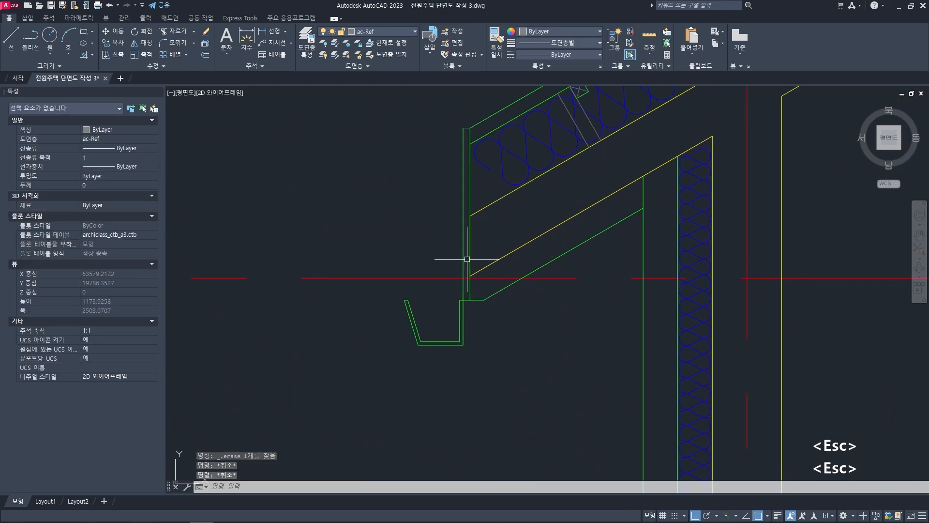
{"action": "middle_click_drag", "start_coordinate": [467, 260], "coordinate": [457, 276]}
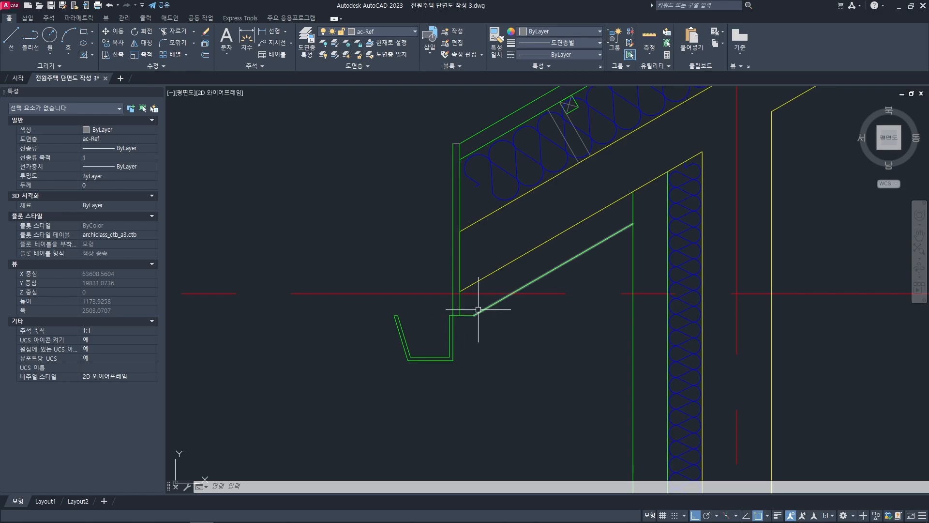
{"action": "scroll", "coordinate": [477, 314], "scroll_direction": "down", "scroll_amount": 4}
{"action": "scroll", "coordinate": [457, 282], "scroll_direction": "down", "scroll_amount": 4}
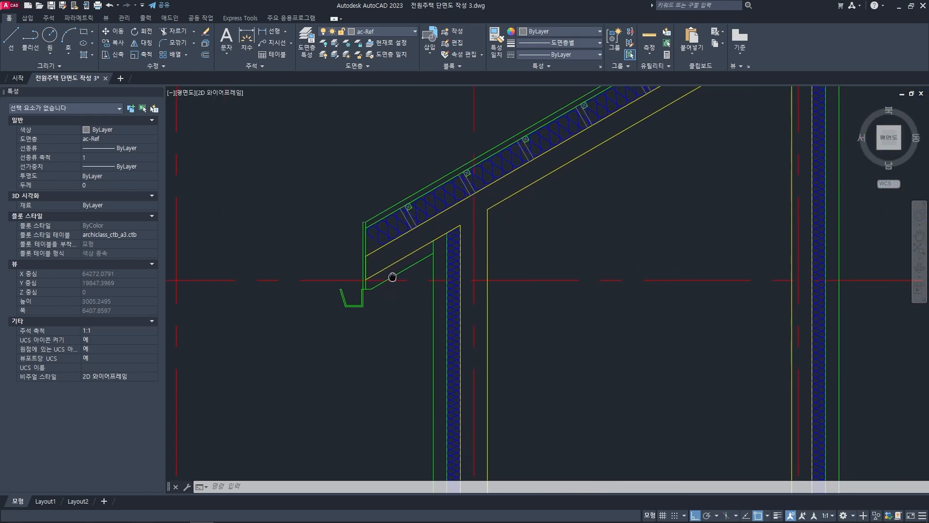
{"action": "key", "text": "Escape"}
{"action": "scroll", "coordinate": [415, 247], "scroll_direction": "up", "scroll_amount": 2}
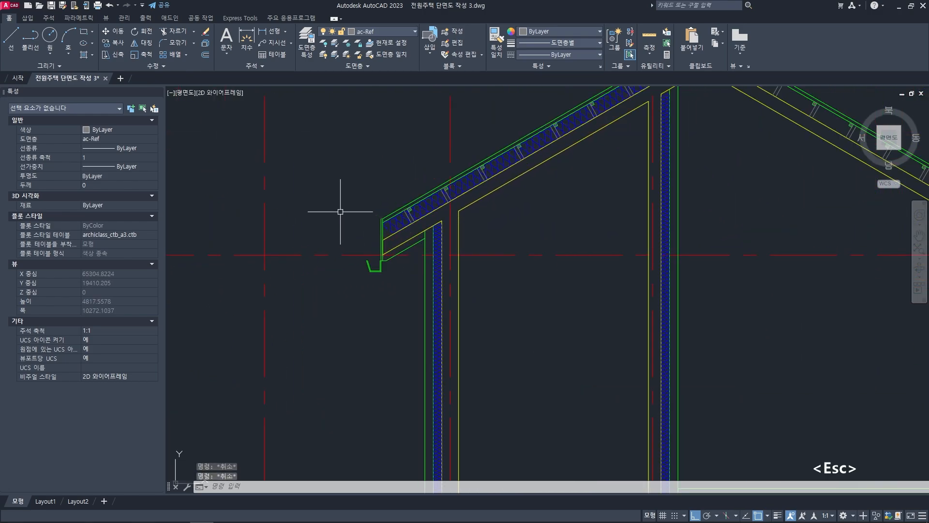
{"action": "key", "text": "Escape"}
{"action": "key", "text": "Escape"}
- Mirror the left eave's flashing, gutter and soffit lines about a vertical axis through the roof ridge, keeping the originals
{"action": "scroll", "coordinate": [465, 258], "scroll_direction": "down", "scroll_amount": 2}
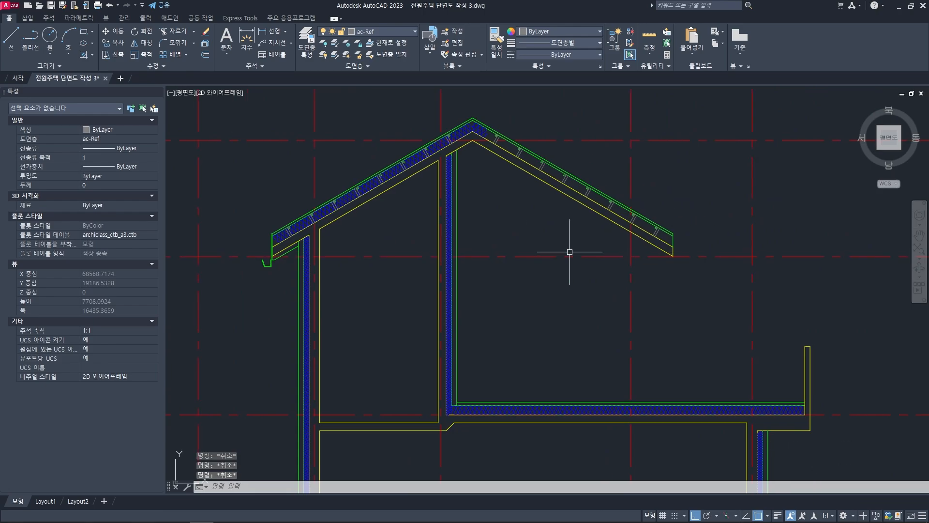
{"action": "middle_click_drag", "start_coordinate": [493, 248], "coordinate": [580, 248]}
{"action": "key", "text": "Escape"}
{"action": "key", "text": "Escape"}
{"action": "middle_click_drag", "start_coordinate": [384, 258], "coordinate": [446, 257]}
{"action": "type", "text": "mi"}
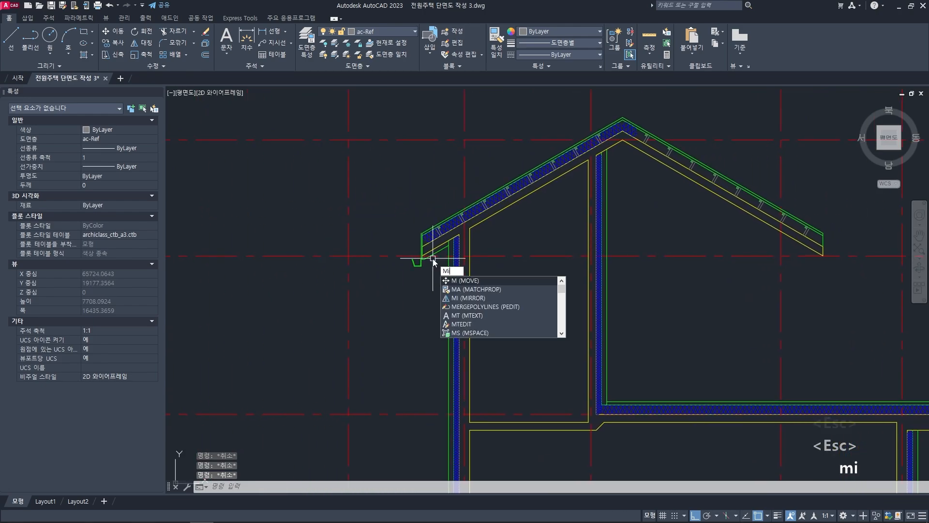
{"action": "key", "text": "space"}
{"action": "scroll", "coordinate": [433, 258], "scroll_direction": "up", "scroll_amount": 4}
{"action": "left_click", "coordinate": [450, 234]}
{"action": "left_click", "coordinate": [364, 158]}
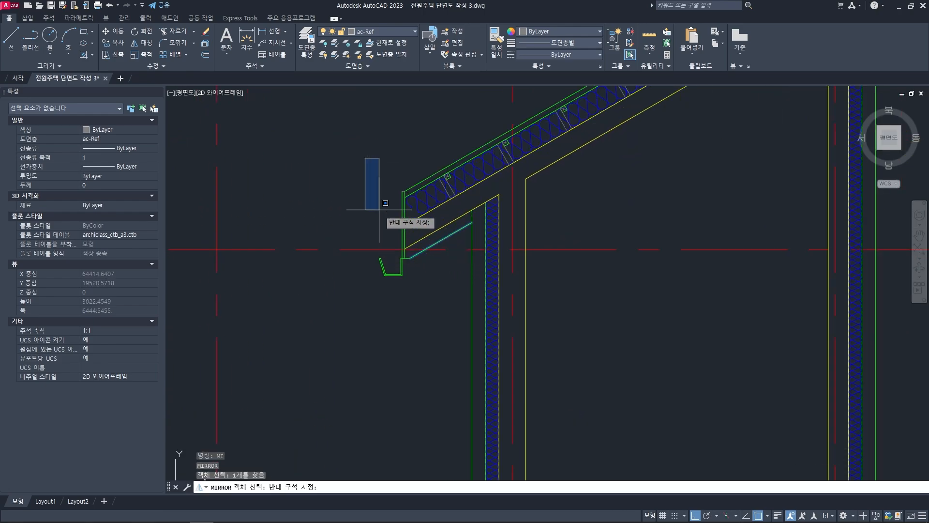
{"action": "left_click", "coordinate": [445, 334]}
{"action": "middle_click_drag", "start_coordinate": [414, 228], "coordinate": [408, 250]}
{"action": "scroll", "coordinate": [408, 249], "scroll_direction": "up", "scroll_amount": 4}
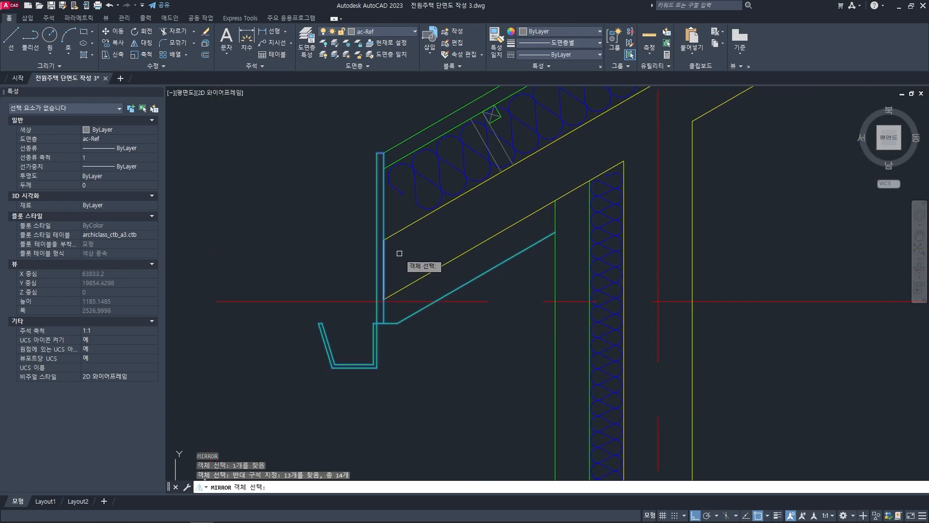
{"action": "scroll", "coordinate": [368, 256], "scroll_direction": "down", "scroll_amount": 10}
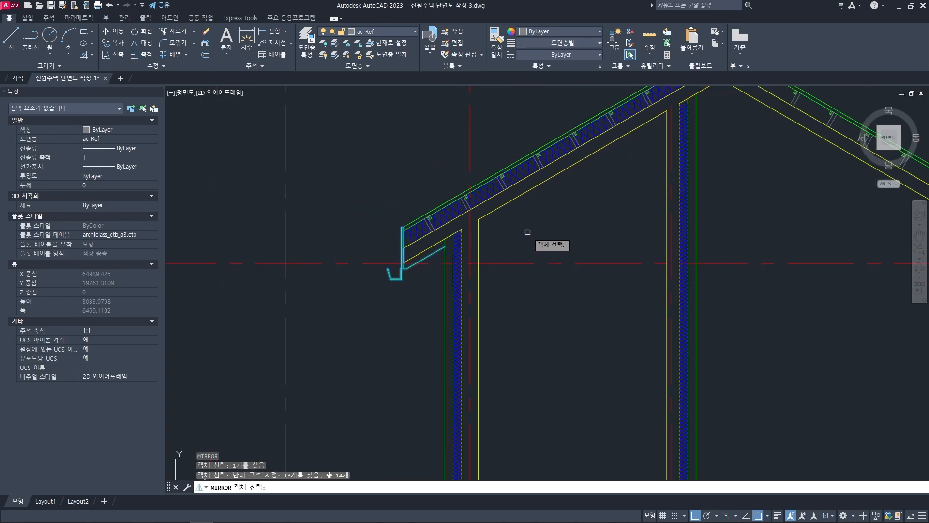
{"action": "key", "text": "space"}
{"action": "scroll", "coordinate": [569, 212], "scroll_direction": "up", "scroll_amount": 6}
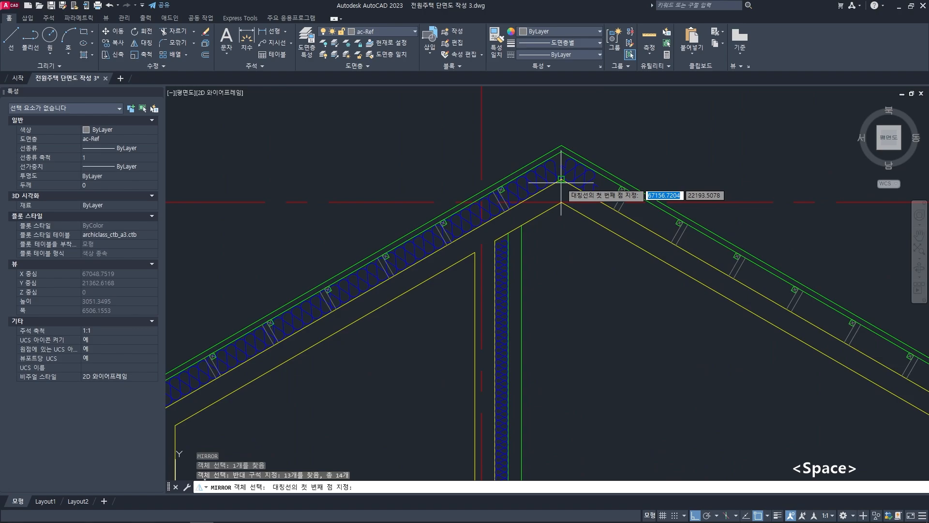
{"action": "left_click", "coordinate": [561, 180]}
{"action": "left_click", "coordinate": [565, 286]}
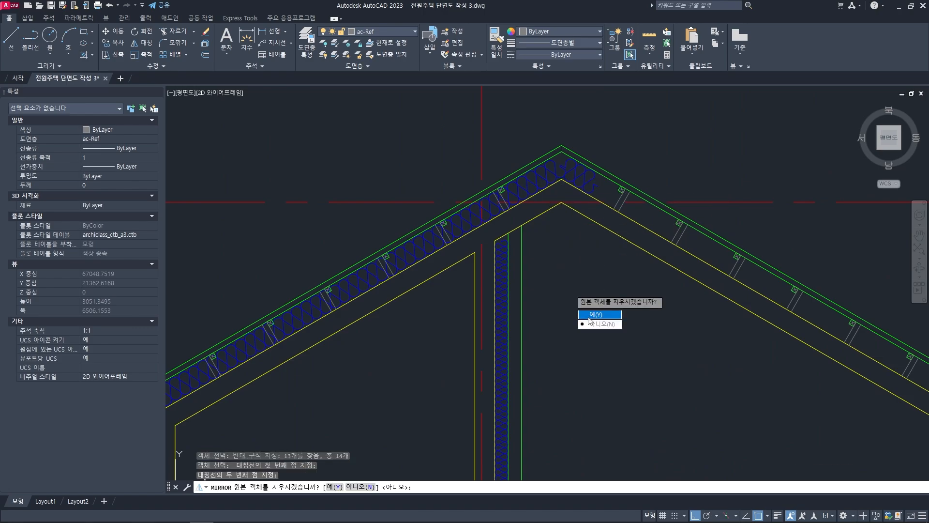
{"action": "key", "text": "space"}
{"action": "scroll", "coordinate": [581, 319], "scroll_direction": "down", "scroll_amount": 6}
{"action": "key", "text": "Escape"}
{"action": "key", "text": "Escape"}
- Extend the mirrored sloped soffit line up the right roof slope to the slab's underside near the ridge
{"action": "scroll", "coordinate": [552, 317], "scroll_direction": "up", "scroll_amount": 7}
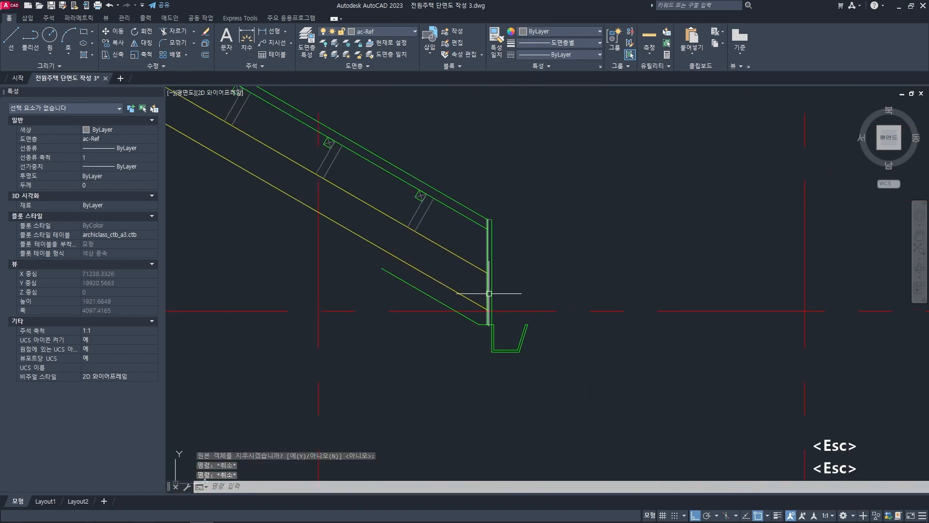
{"action": "scroll", "coordinate": [477, 240], "scroll_direction": "up", "scroll_amount": 5}
{"action": "scroll", "coordinate": [475, 241], "scroll_direction": "down", "scroll_amount": 8}
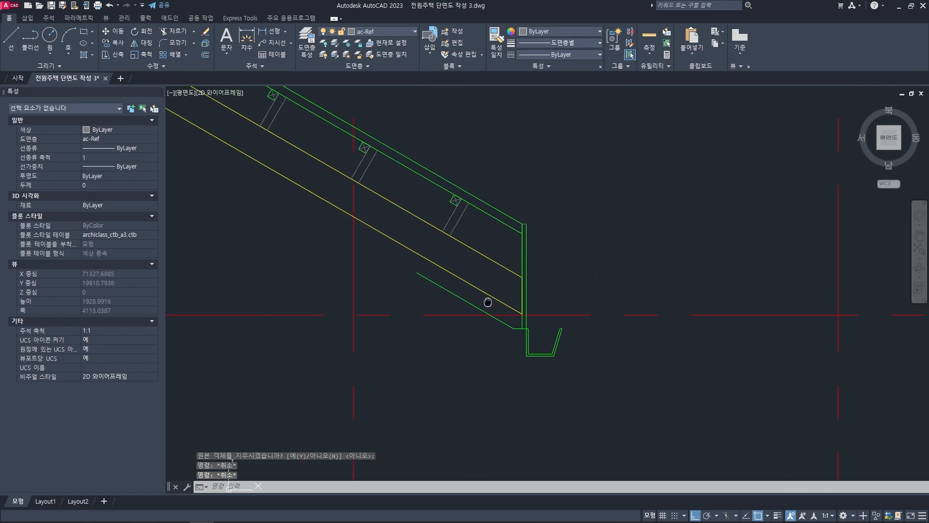
{"action": "middle_click_drag", "start_coordinate": [487, 301], "coordinate": [502, 301]}
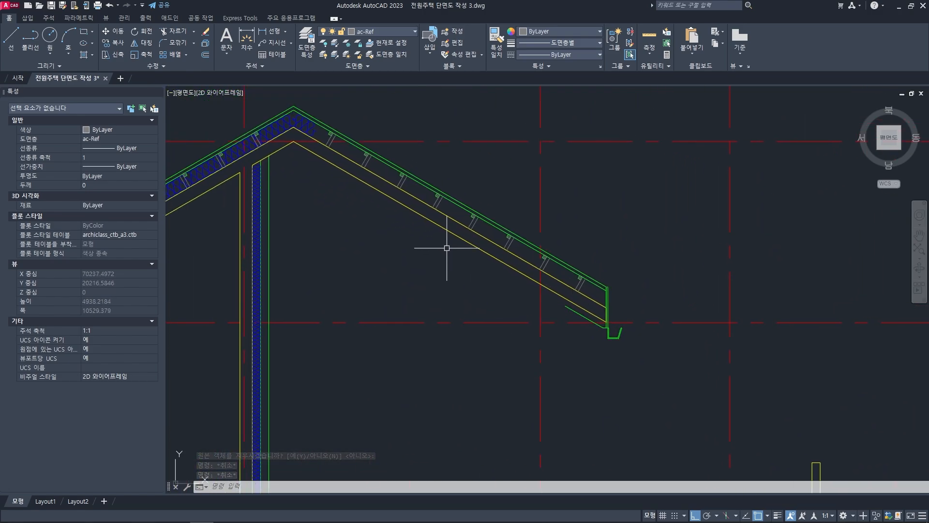
{"action": "middle_click_drag", "start_coordinate": [290, 150], "coordinate": [328, 164]}
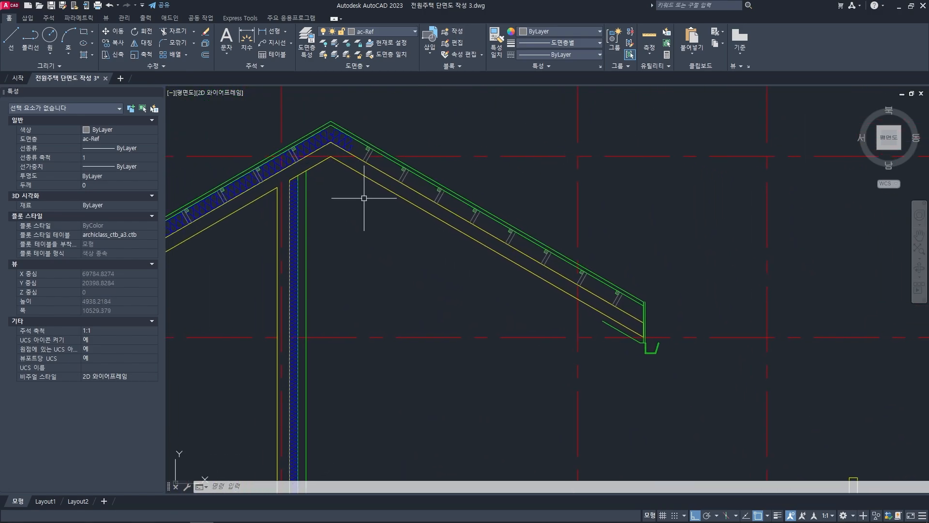
{"action": "type", "text": "x"}
{"action": "key", "text": "space"}
{"action": "key", "text": "space"}
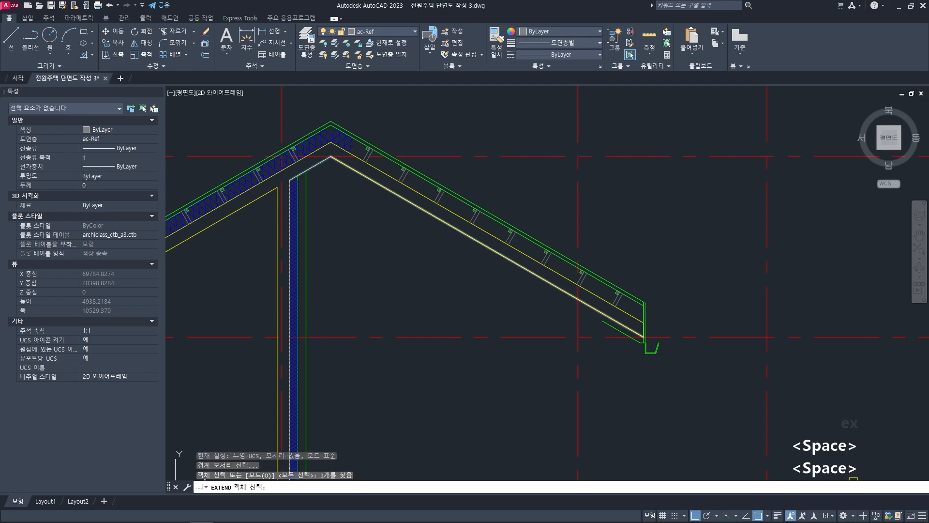
{"action": "left_click", "coordinate": [599, 323]}
{"action": "scroll", "coordinate": [435, 271], "scroll_direction": "up", "scroll_amount": 4}
{"action": "key", "text": "space"}
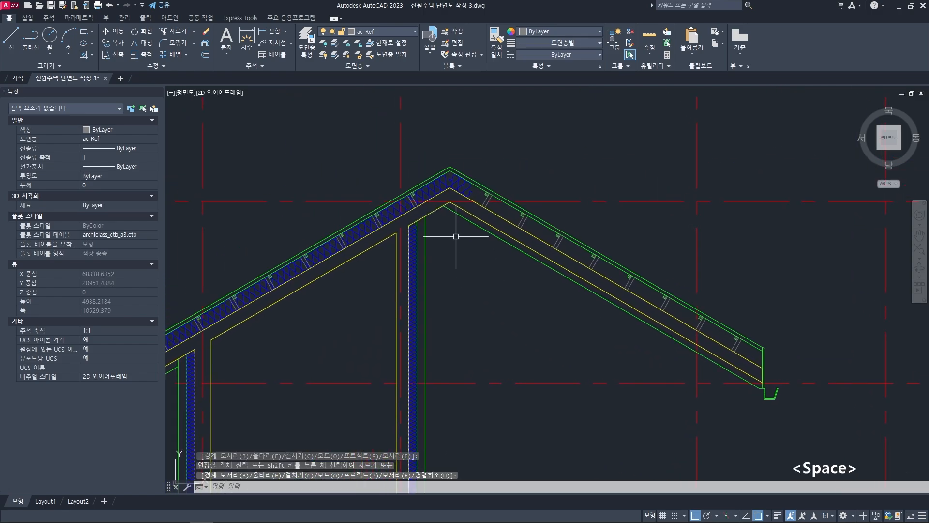
- Offset the short slab underside line on the ridge's left slope downward by 80
{"action": "middle_click_drag", "start_coordinate": [408, 210], "coordinate": [407, 214]}
{"action": "type", "text": "o"}
{"action": "key", "text": "space"}
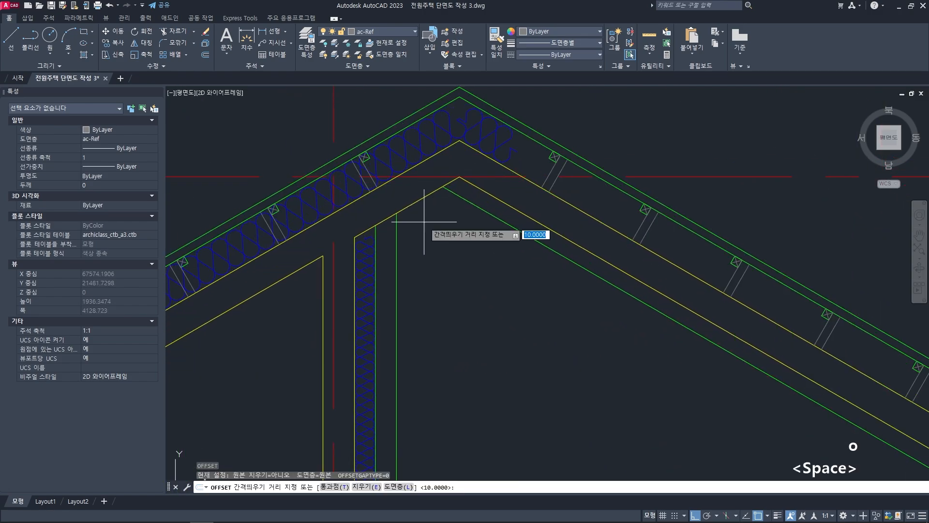
{"action": "type", "text": "80"}
{"action": "key", "text": "space"}
{"action": "left_click", "coordinate": [418, 197]}
{"action": "left_click", "coordinate": [452, 232]}
{"action": "key", "text": "space"}
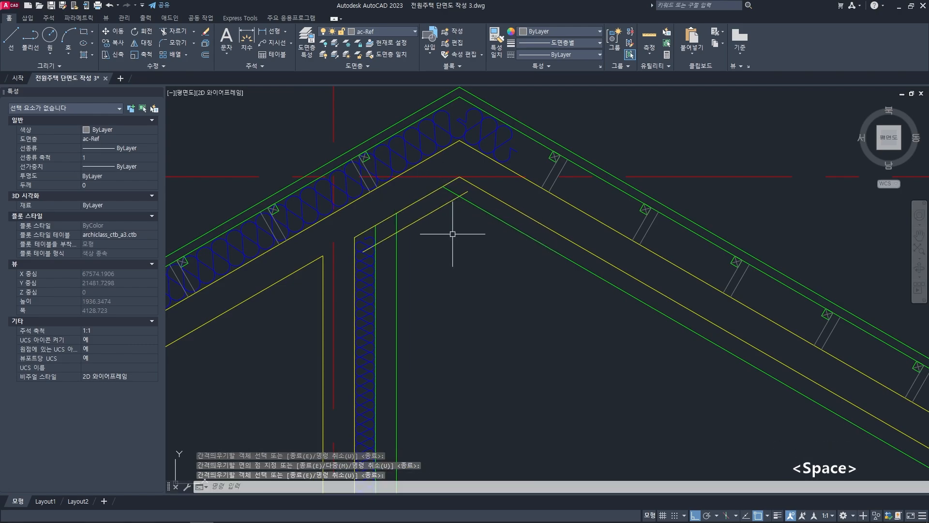
- Match the offset line below the ridge to the green sloped soffit line's properties
{"action": "middle_click_drag", "start_coordinate": [455, 231], "coordinate": [459, 241]}
{"action": "type", "text": "ma"}
{"action": "key", "text": "space"}
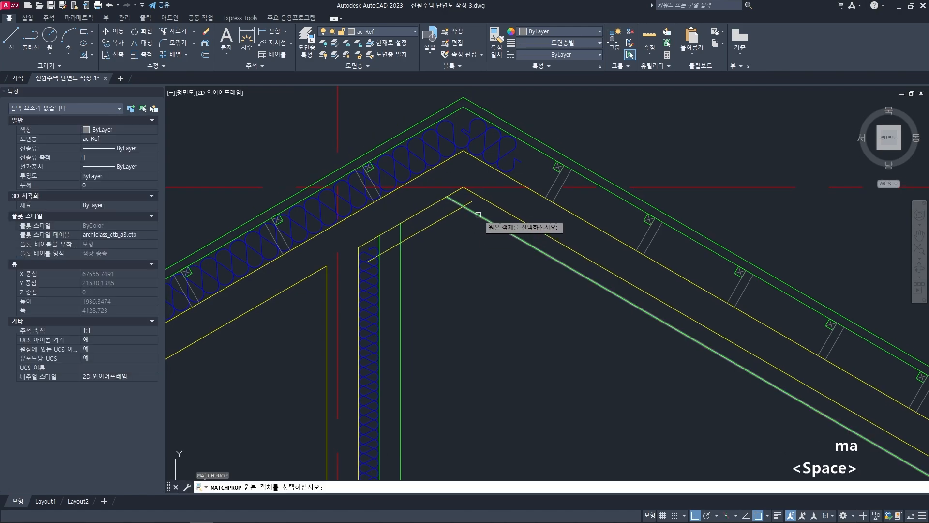
{"action": "left_click", "coordinate": [470, 213]}
{"action": "middle_click_drag", "start_coordinate": [439, 240], "coordinate": [477, 251]}
{"action": "key", "text": "space"}
- Trim away the part of the offset soffit line that runs inside the upper wall's outer finish line
{"action": "type", "text": "tr"}
{"action": "key", "text": "space"}
{"action": "left_click", "coordinate": [425, 234]}
{"action": "key", "text": "space"}
{"action": "left_click", "coordinate": [413, 248]}
{"action": "key", "text": "space"}
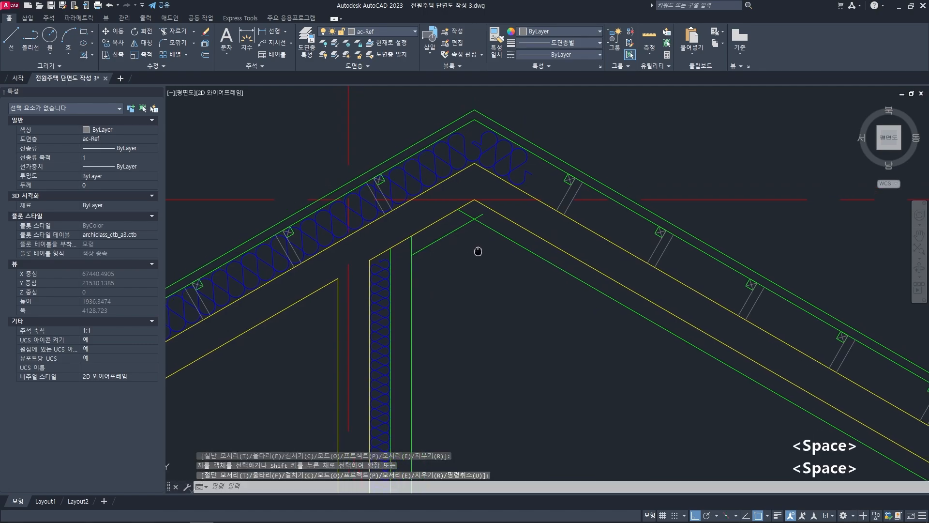
- Fillet the two sloped soffit lines under the ridge with radius 0 into a sharp corner
{"action": "type", "text": "f"}
{"action": "key", "text": "space"}
{"action": "left_click", "coordinate": [485, 226]}
{"action": "key", "text": "Escape"}
{"action": "key", "text": "Escape"}
{"action": "scroll", "coordinate": [476, 237], "scroll_direction": "down", "scroll_amount": 4}
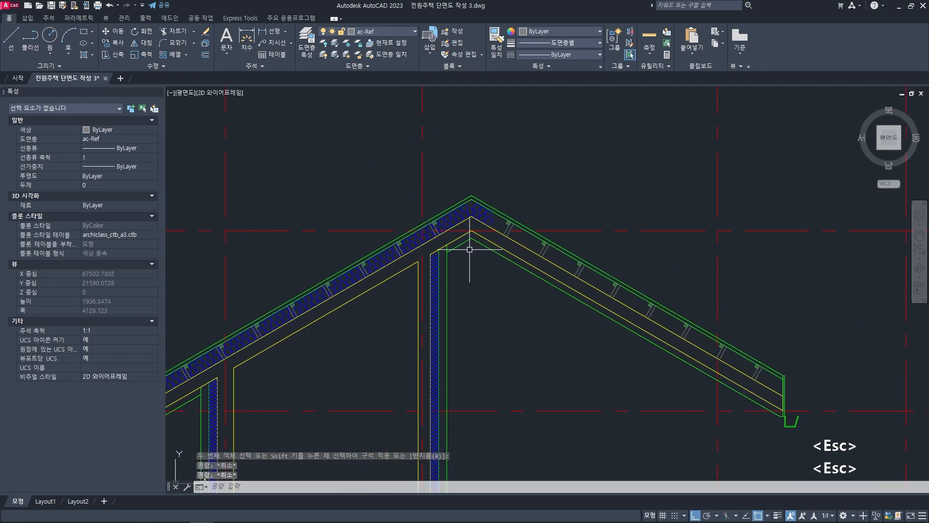
{"action": "middle_click_drag", "start_coordinate": [448, 240], "coordinate": [428, 240]}
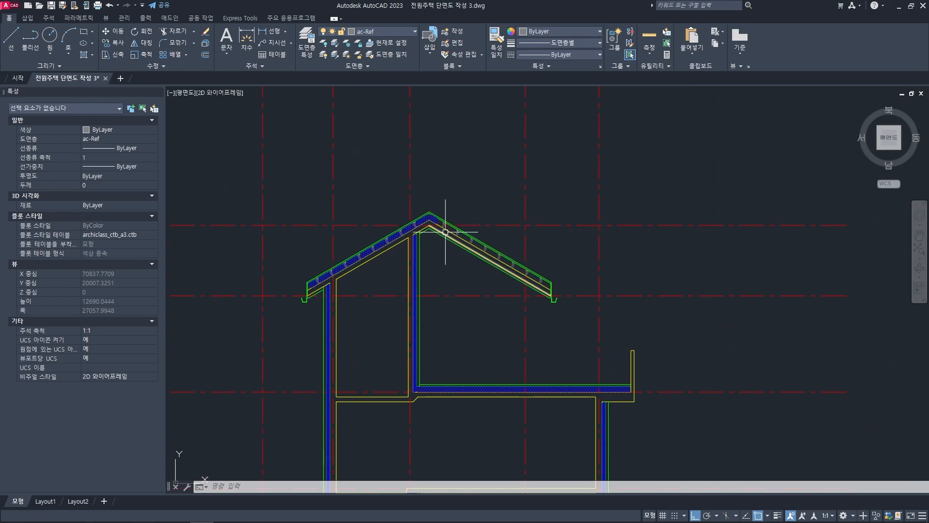
- Review the completed gable roof and the two house sections as a whole
{"action": "middle_click_drag", "start_coordinate": [504, 324], "coordinate": [547, 324]}
{"action": "mouse_move", "coordinate": [527, 261]}
{"action": "middle_mouse_down"}
{"action": "mouse_move", "coordinate": [550, 247]}
{"action": "mouse_move", "coordinate": [540, 242]}
{"action": "middle_mouse_up"}
{"action": "scroll", "coordinate": [530, 291], "scroll_direction": "down", "scroll_amount": 1}
{"action": "mouse_move", "coordinate": [520, 290]}
{"action": "middle_mouse_down"}
{"action": "mouse_move", "coordinate": [532, 270]}
{"action": "mouse_move", "coordinate": [547, 291]}
{"action": "mouse_move", "coordinate": [528, 252]}
{"action": "mouse_move", "coordinate": [524, 292]}
{"action": "mouse_move", "coordinate": [590, 217]}
{"action": "middle_mouse_up"}
{"action": "scroll", "coordinate": [540, 276], "scroll_direction": "down", "scroll_amount": 1}
{"action": "scroll", "coordinate": [541, 290], "scroll_direction": "up", "scroll_amount": 2}
{"action": "scroll", "coordinate": [588, 226], "scroll_direction": "up", "scroll_amount": 2}
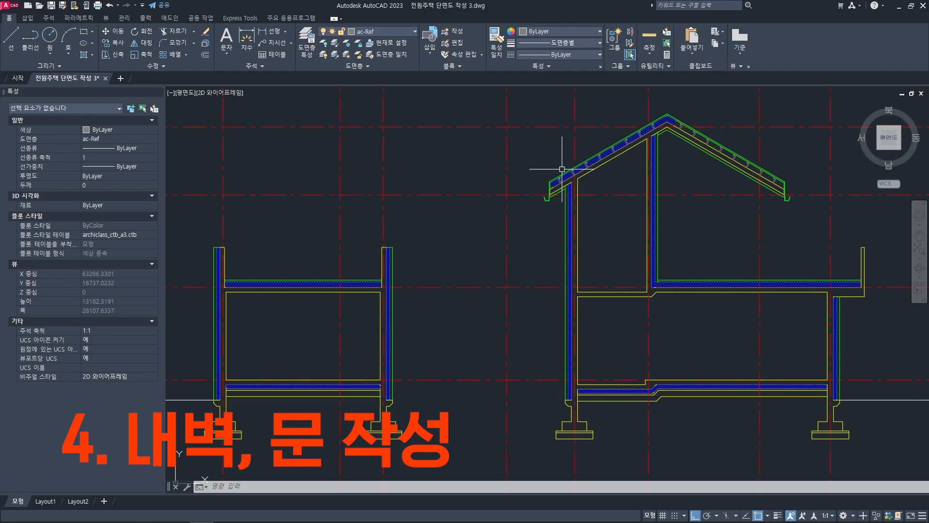
{"action": "middle_click_drag", "start_coordinate": [251, 285], "coordinate": [306, 255]}
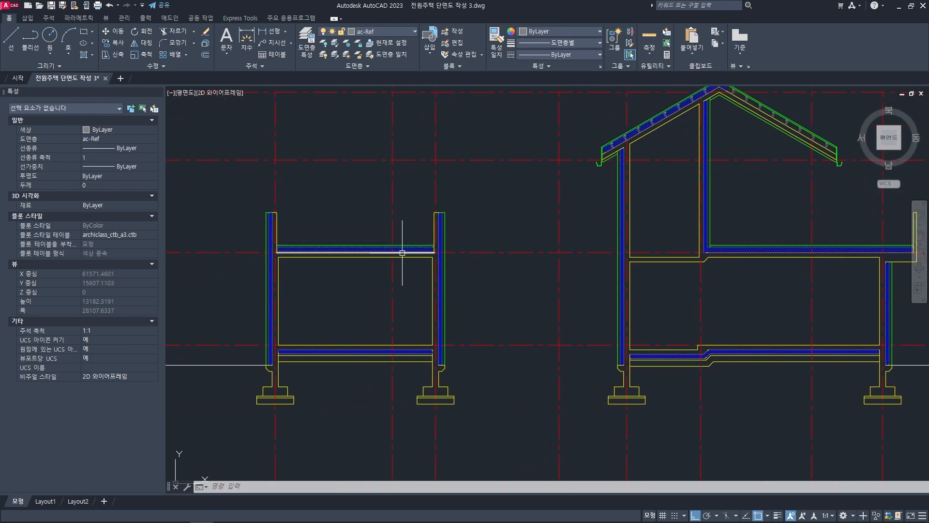
- Examine the two house sections and the interior wall and door opening of bedroom 3 (침실 3) crossed by the section line in plan
{"action": "mouse_move", "coordinate": [403, 281]}
{"action": "middle_mouse_down"}
{"action": "mouse_move", "coordinate": [377, 282]}
{"action": "mouse_move", "coordinate": [387, 268]}
{"action": "middle_mouse_up"}
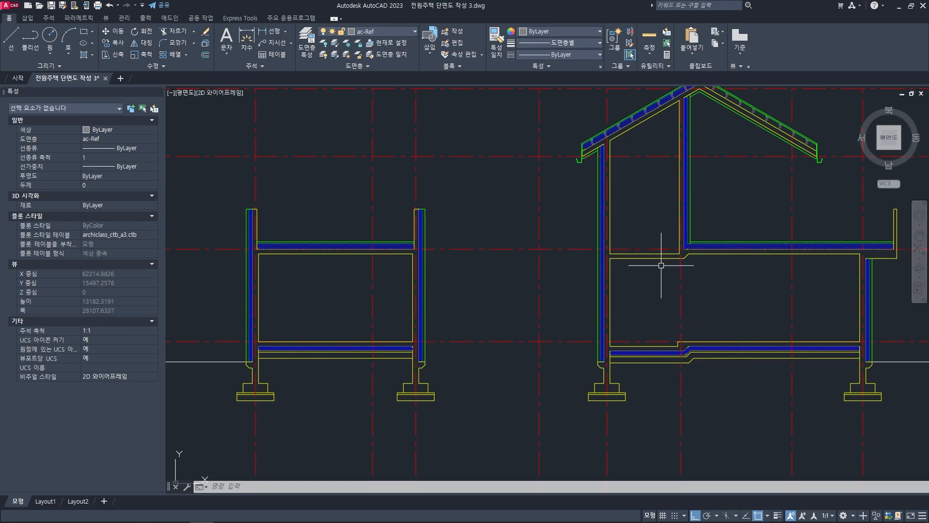
{"action": "middle_click_drag", "start_coordinate": [652, 250], "coordinate": [636, 296]}
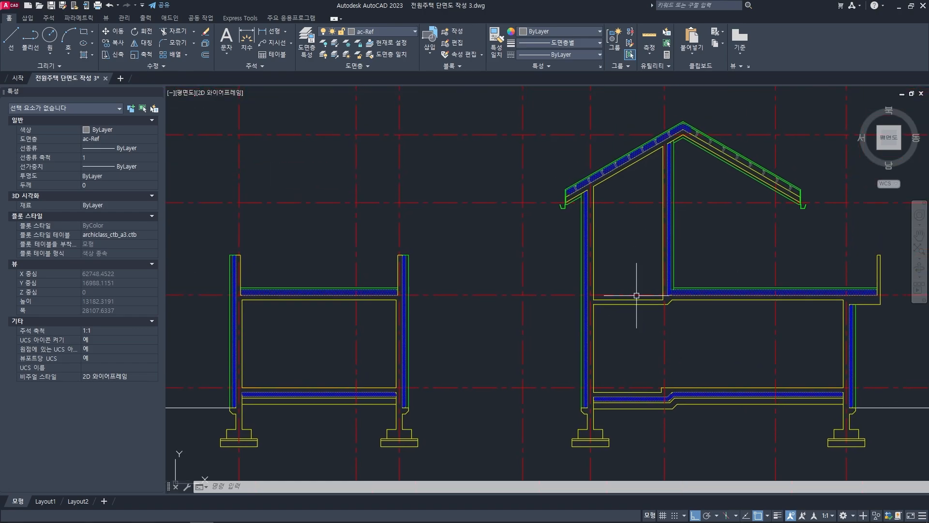
{"action": "scroll", "coordinate": [484, 298], "scroll_direction": "down", "scroll_amount": 5}
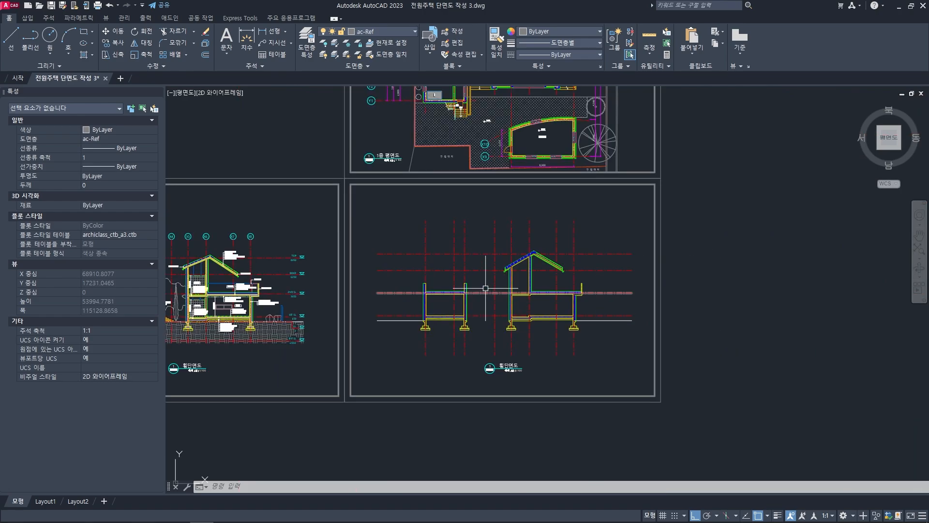
{"action": "scroll", "coordinate": [486, 296], "scroll_direction": "up", "scroll_amount": 8}
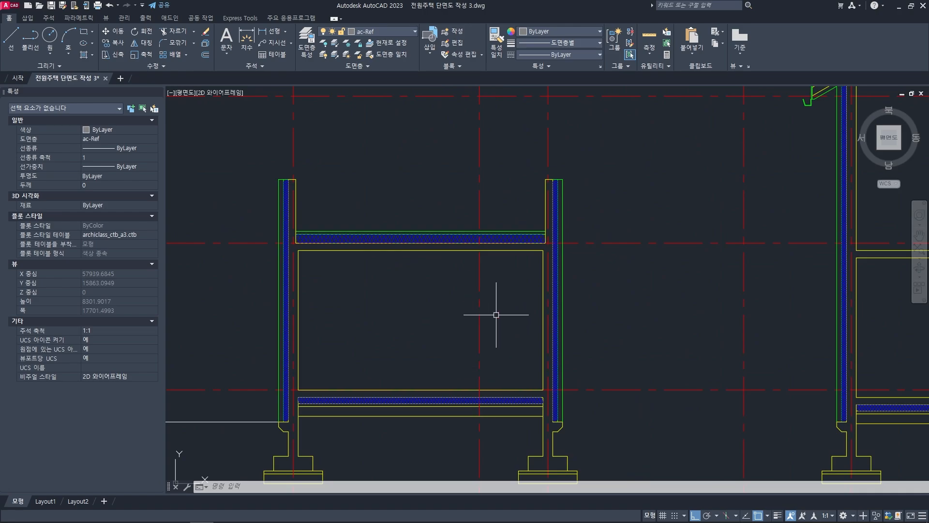
{"action": "scroll", "coordinate": [483, 298], "scroll_direction": "down", "scroll_amount": 8}
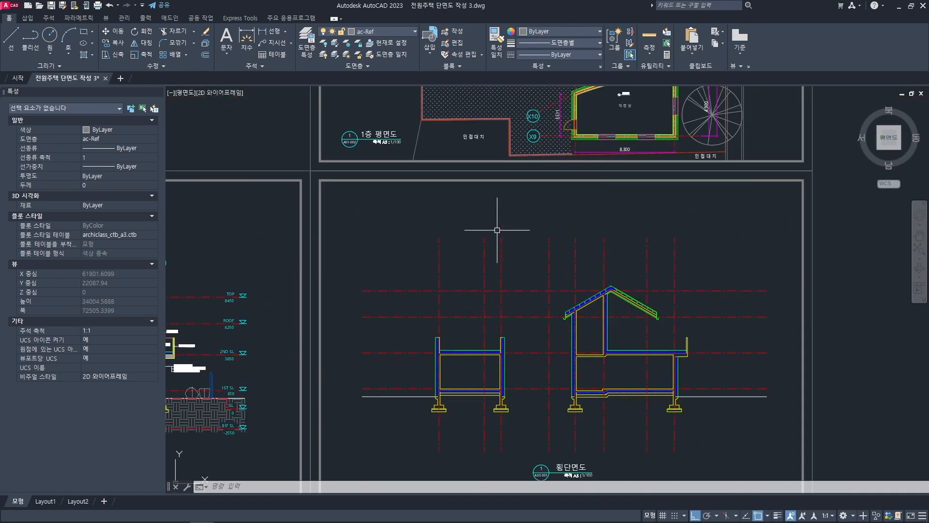
{"action": "mouse_move", "coordinate": [494, 228]}
{"action": "middle_mouse_down"}
{"action": "mouse_move", "coordinate": [489, 216]}
{"action": "mouse_move", "coordinate": [459, 256]}
{"action": "mouse_move", "coordinate": [462, 272]}
{"action": "mouse_move", "coordinate": [471, 261]}
{"action": "middle_mouse_up"}
{"action": "scroll", "coordinate": [498, 121], "scroll_direction": "up", "scroll_amount": 6}
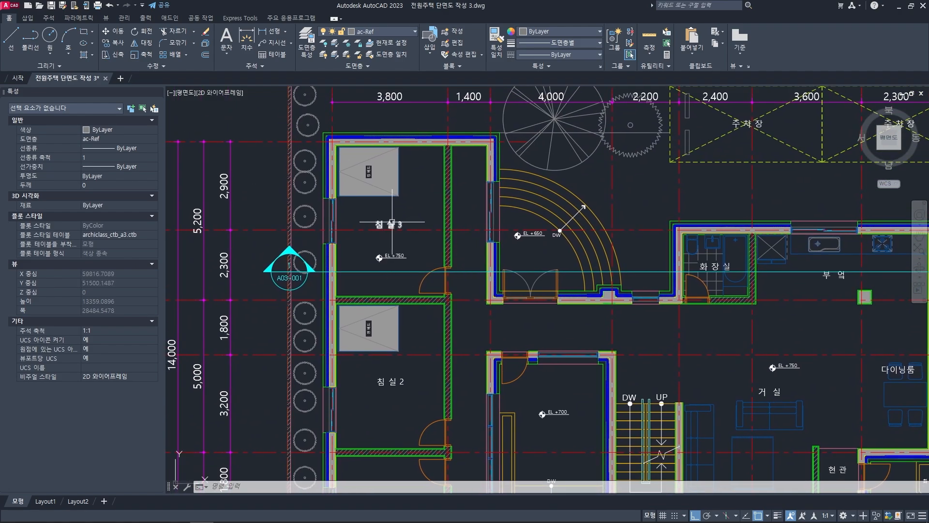
{"action": "scroll", "coordinate": [401, 238], "scroll_direction": "up", "scroll_amount": 2}
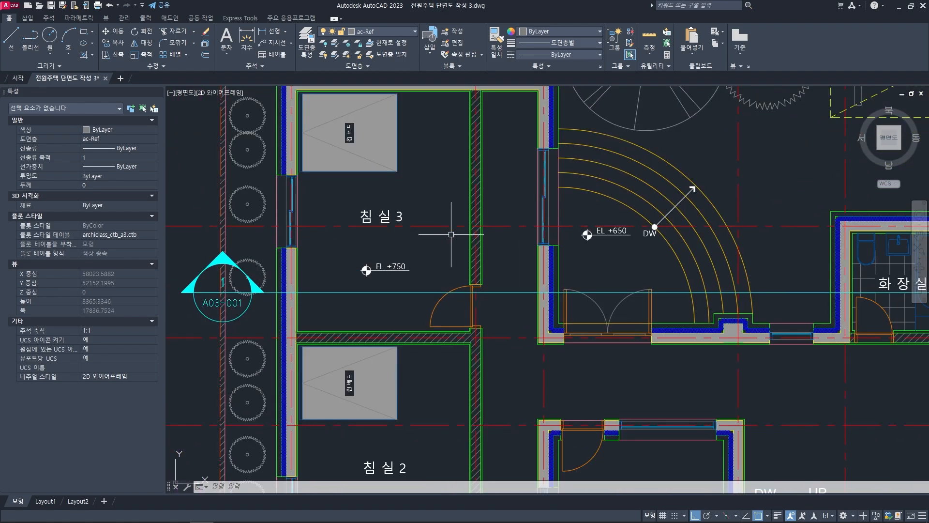
{"action": "scroll", "coordinate": [474, 272], "scroll_direction": "up", "scroll_amount": 6}
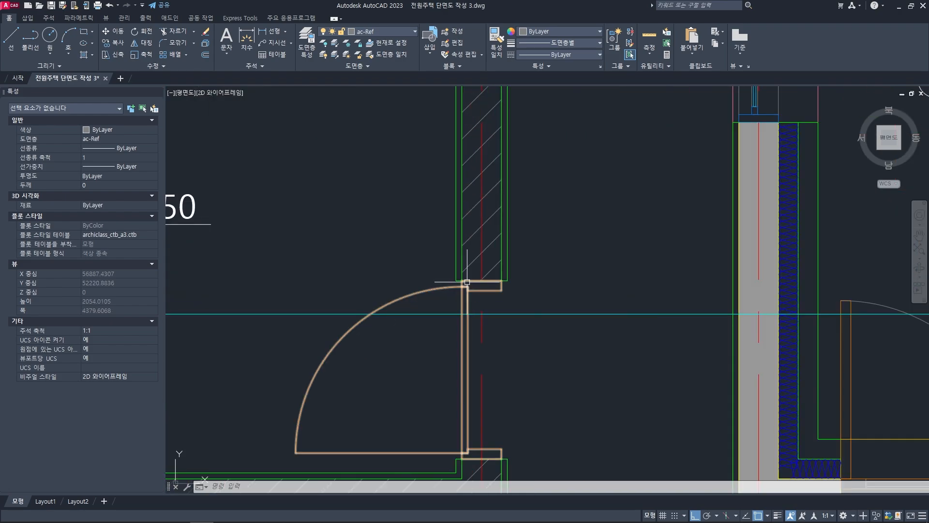
{"action": "scroll", "coordinate": [483, 323], "scroll_direction": "down", "scroll_amount": 2}
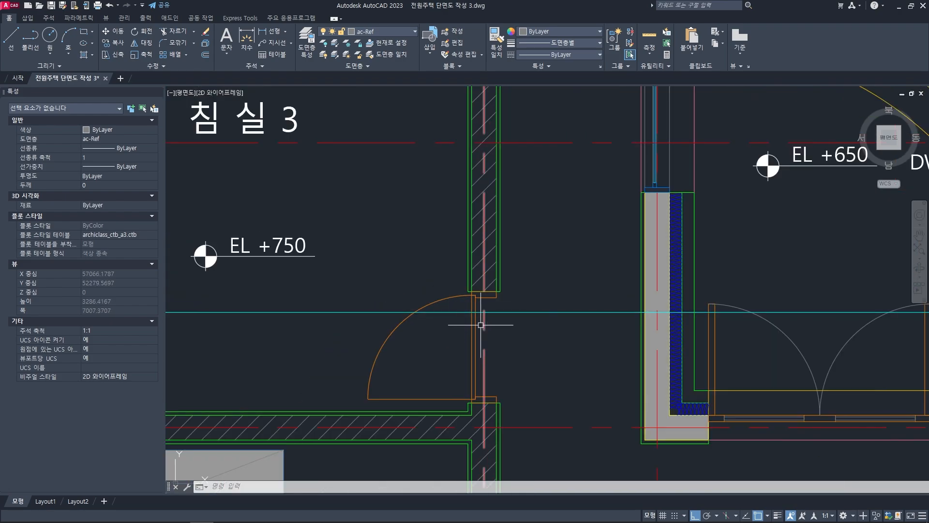
{"action": "middle_click_drag", "start_coordinate": [482, 322], "coordinate": [483, 291]}
{"action": "scroll", "coordinate": [483, 283], "scroll_direction": "down", "scroll_amount": 3}
{"action": "scroll", "coordinate": [477, 265], "scroll_direction": "up", "scroll_amount": 5}
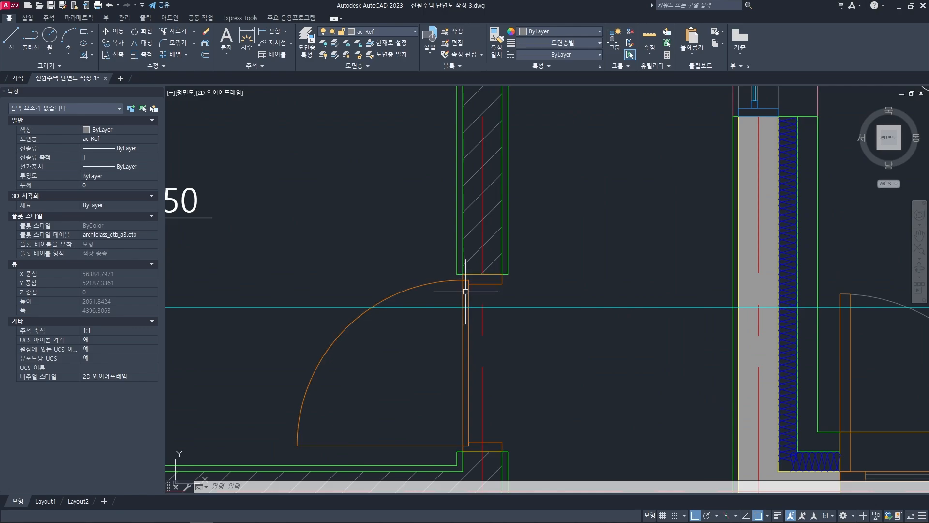
{"action": "left_click", "coordinate": [502, 267]}
{"action": "left_click", "coordinate": [463, 269]}
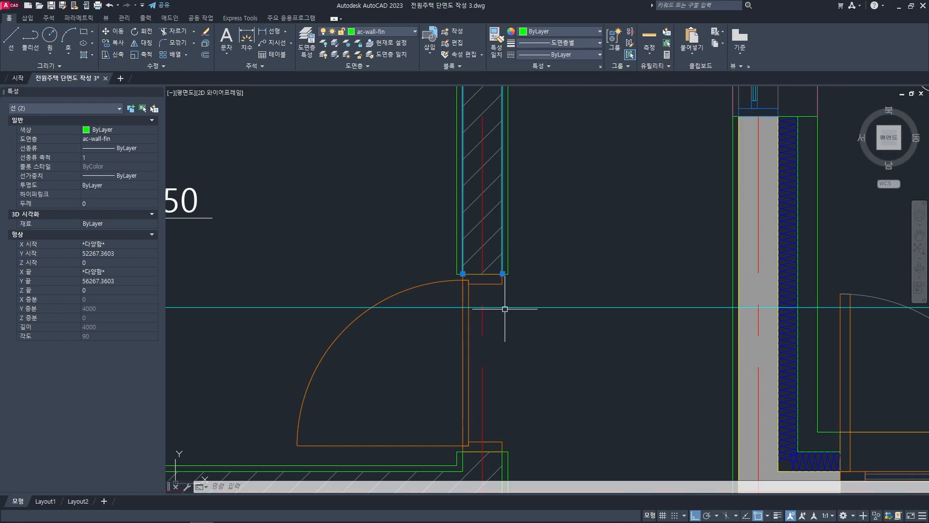
{"action": "key", "text": "Escape"}
{"action": "key", "text": "Escape"}
- Draw a vertical line from the bedroom-side core edge of the interior wall at bedroom 3's door down through the left house section
{"action": "scroll", "coordinate": [483, 306], "scroll_direction": "up", "scroll_amount": 2}
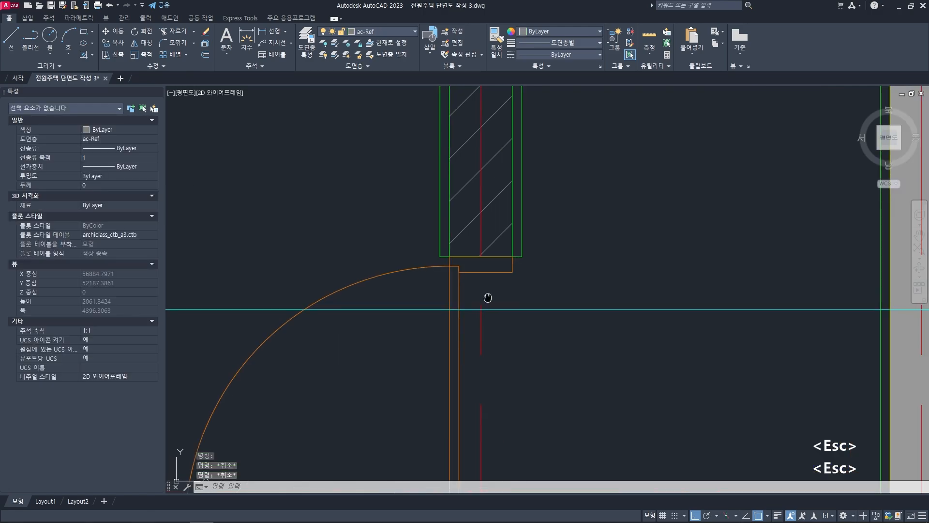
{"action": "type", "text": "l"}
{"action": "key", "text": "space"}
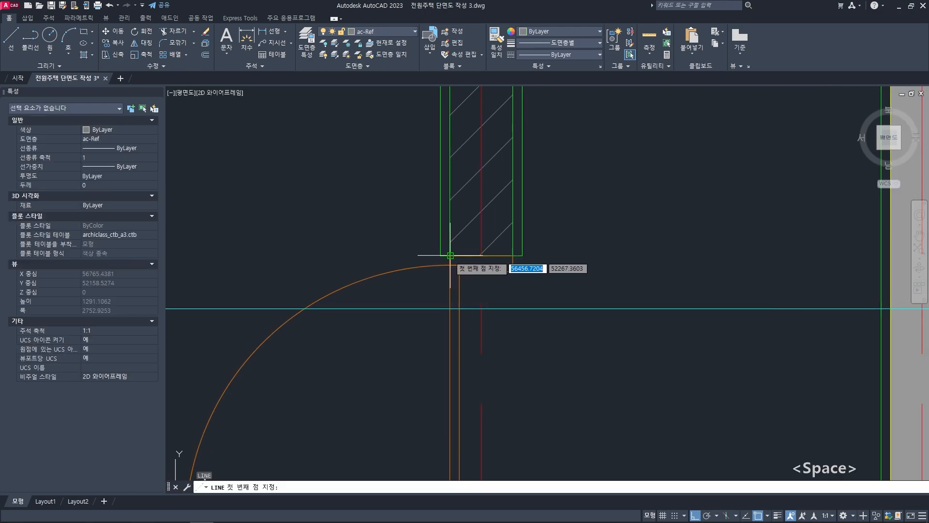
{"action": "left_click", "coordinate": [450, 255]}
{"action": "scroll", "coordinate": [472, 300], "scroll_direction": "down", "scroll_amount": 10}
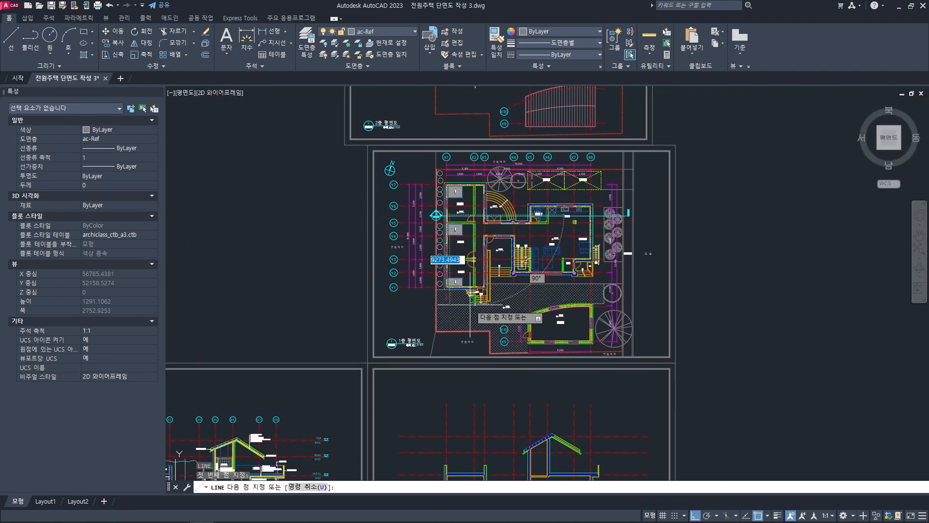
{"action": "scroll", "coordinate": [470, 303], "scroll_direction": "down", "scroll_amount": 2}
{"action": "scroll", "coordinate": [476, 402], "scroll_direction": "up", "scroll_amount": 12}
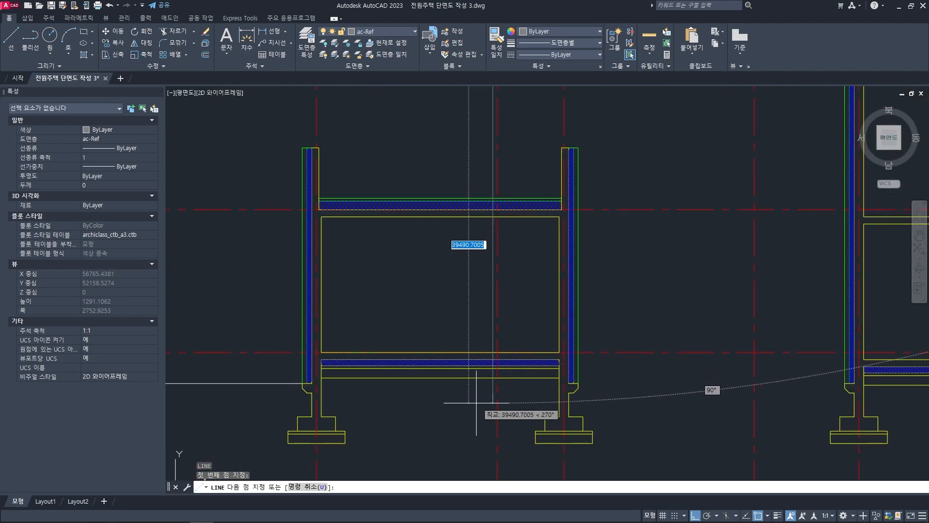
{"action": "left_click", "coordinate": [476, 402]}
{"action": "key", "text": "space"}
- Copy the vertical projection line from the wall's bedroom-side core corner to its opposite core corner in the plan
{"action": "scroll", "coordinate": [491, 266], "scroll_direction": "down", "scroll_amount": 8}
{"action": "middle_click_drag", "start_coordinate": [495, 92], "coordinate": [470, 257]}
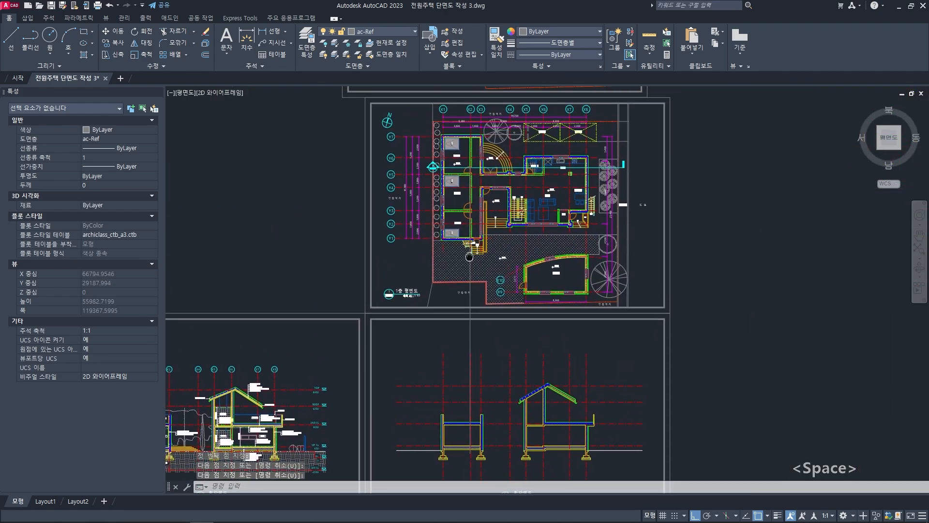
{"action": "scroll", "coordinate": [469, 257], "scroll_direction": "up", "scroll_amount": 10}
{"action": "middle_click_drag", "start_coordinate": [425, 212], "coordinate": [473, 401]}
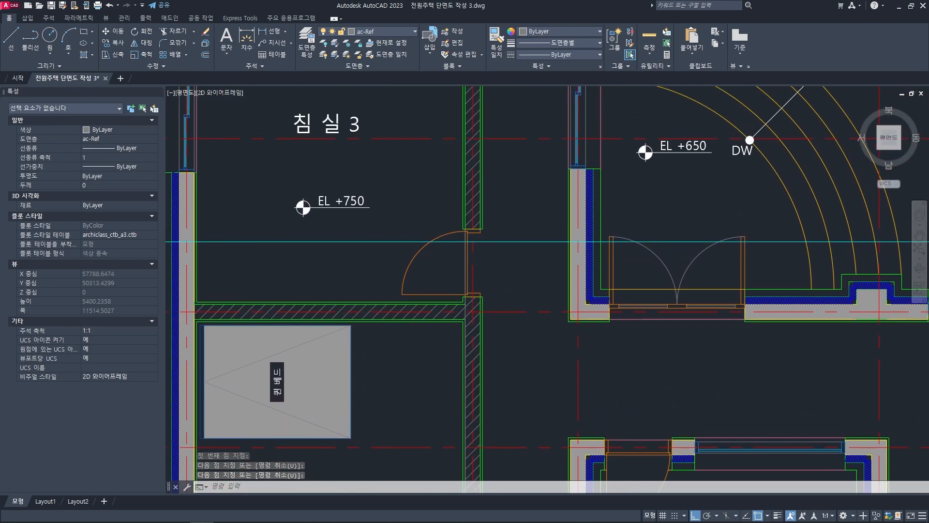
{"action": "type", "text": "co"}
{"action": "key", "text": "space"}
{"action": "scroll", "coordinate": [462, 243], "scroll_direction": "up", "scroll_amount": 7}
{"action": "left_click", "coordinate": [467, 246]}
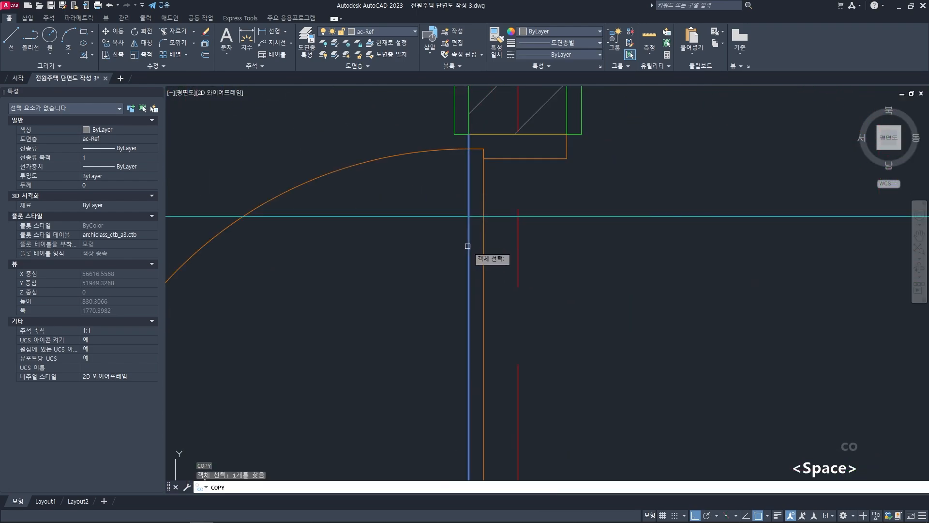
{"action": "middle_click_drag", "start_coordinate": [474, 159], "coordinate": [472, 201]}
{"action": "key", "text": "space"}
{"action": "left_click", "coordinate": [466, 175]}
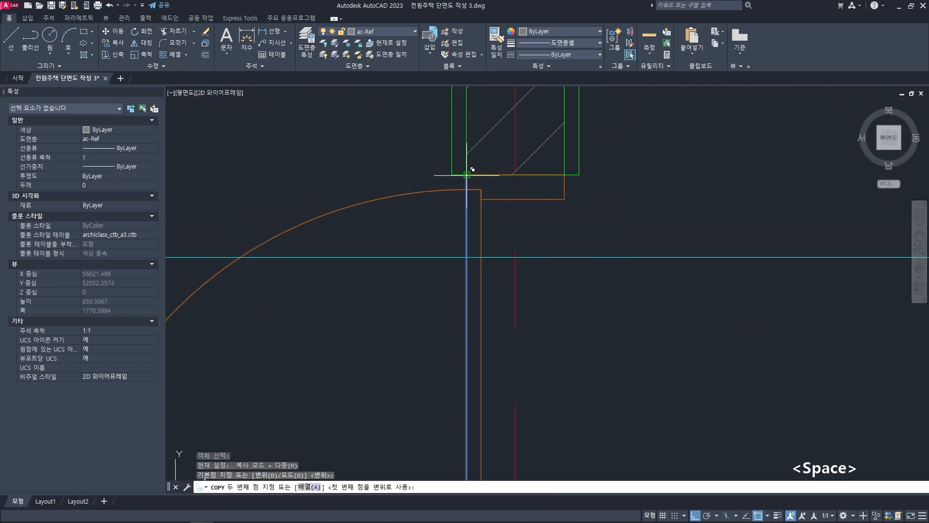
{"action": "left_click", "coordinate": [564, 175]}
{"action": "key", "text": "space"}
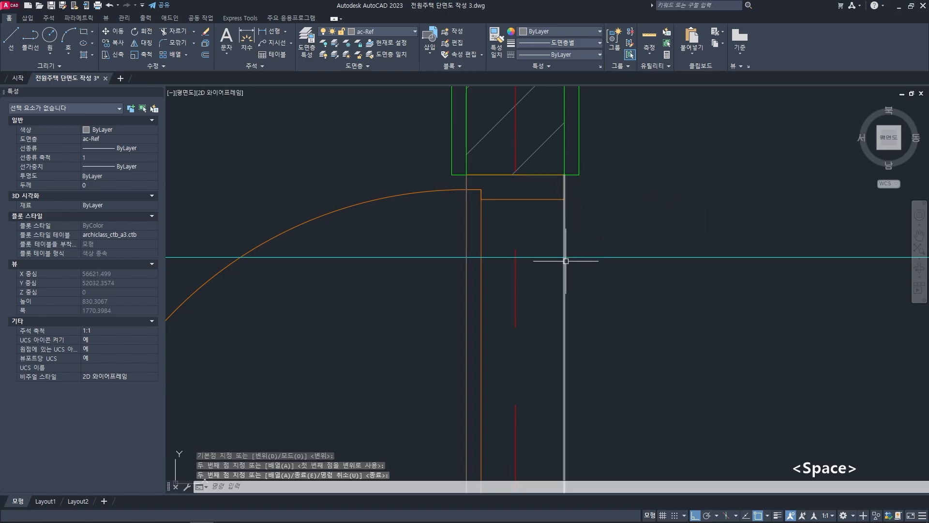
- Trim the parts of both projected wall lines that extend below the top floor line of the left section's ground-floor slab
{"action": "scroll", "coordinate": [565, 261], "scroll_direction": "down", "scroll_amount": 15}
{"action": "middle_click_drag", "start_coordinate": [542, 436], "coordinate": [523, 242]}
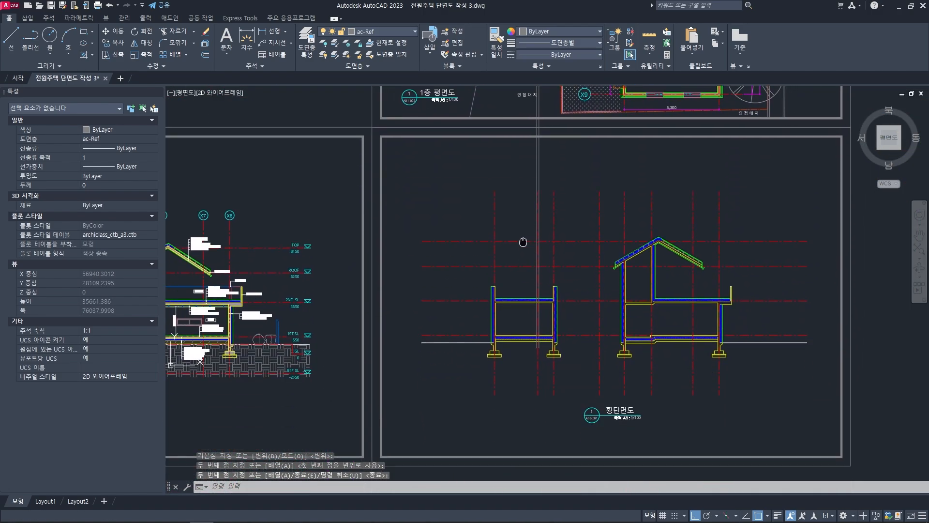
{"action": "scroll", "coordinate": [538, 310], "scroll_direction": "up", "scroll_amount": 6}
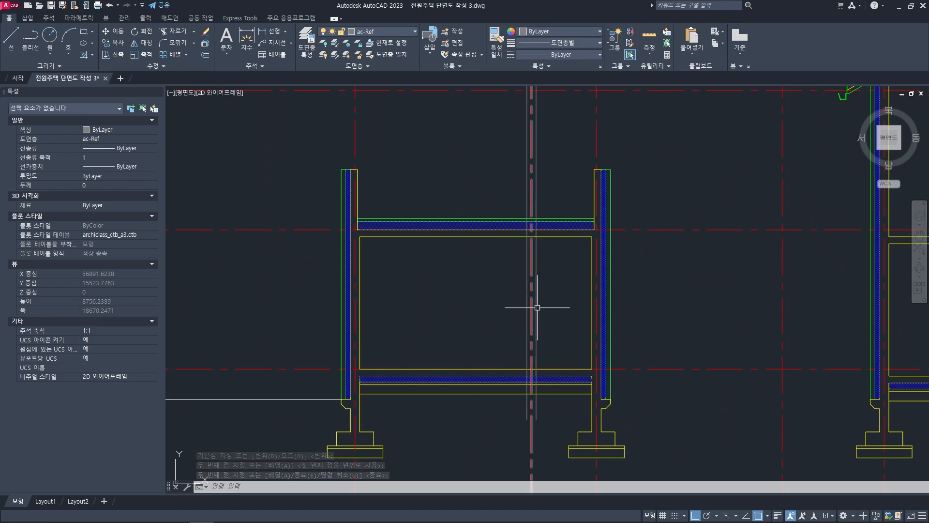
{"action": "middle_click_drag", "start_coordinate": [568, 346], "coordinate": [599, 336]}
{"action": "scroll", "coordinate": [578, 342], "scroll_direction": "up", "scroll_amount": 3}
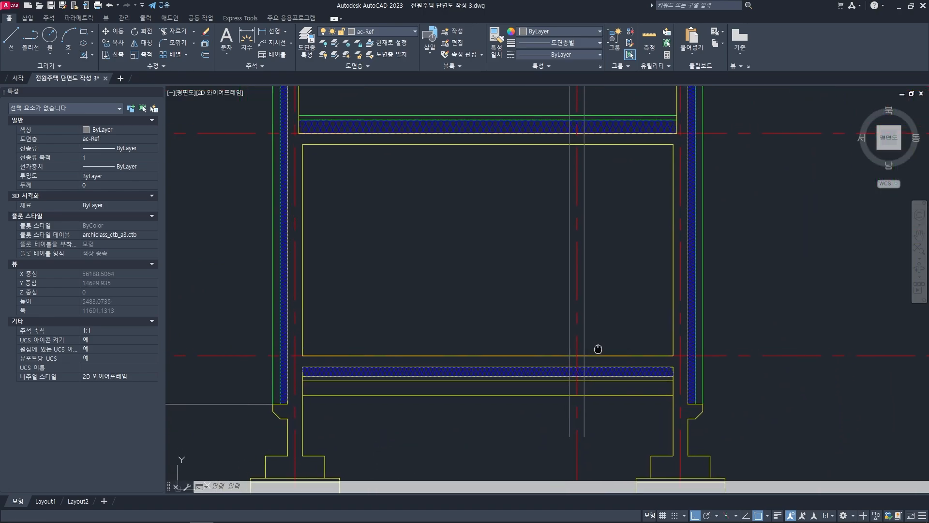
{"action": "type", "text": "tr"}
{"action": "key", "text": "space"}
{"action": "key", "text": "space"}
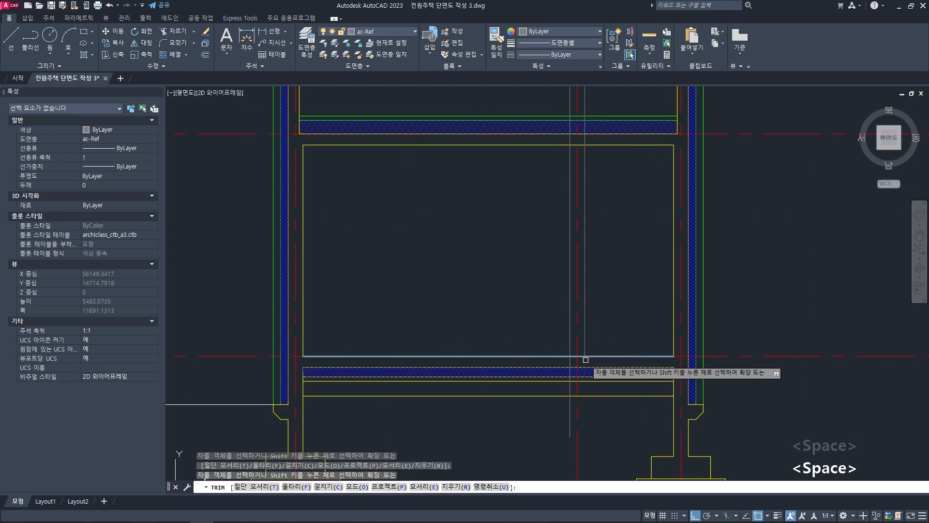
{"action": "left_click", "coordinate": [569, 361]}
{"action": "key", "text": "space"}
- Trim the parts of both wall lines that extend above the underside of the upper slab in the left section
{"action": "middle_click_drag", "start_coordinate": [596, 176], "coordinate": [603, 271]}
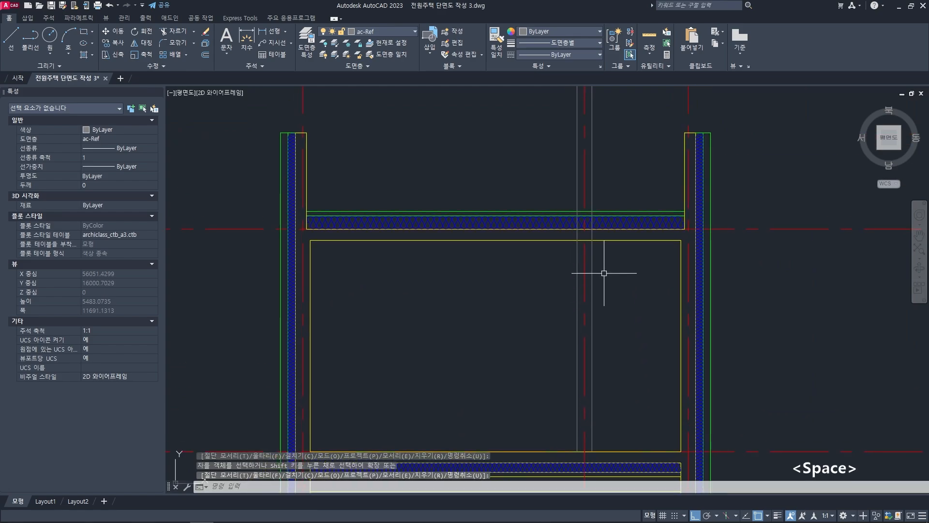
{"action": "type", "text": "tr"}
{"action": "key", "text": "space"}
{"action": "left_click", "coordinate": [602, 240]}
{"action": "key", "text": "space"}
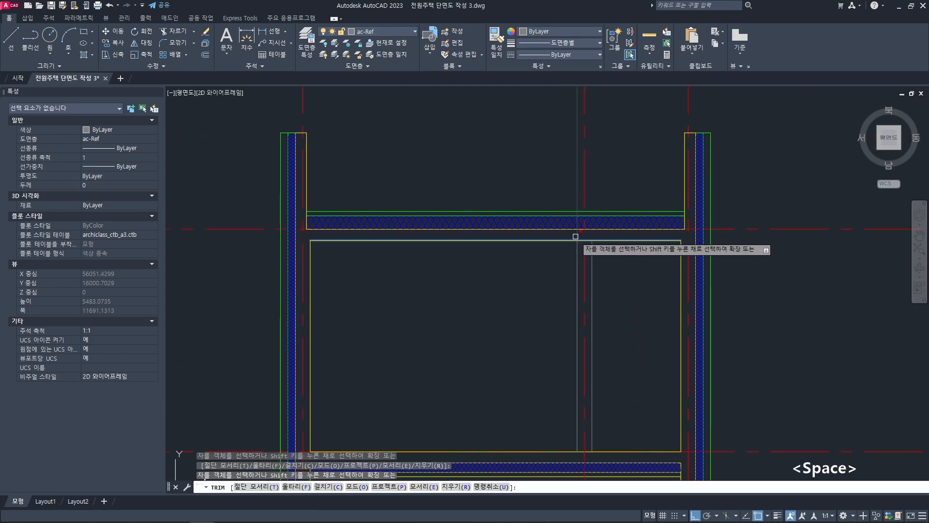
{"action": "key", "text": "Escape"}
{"action": "key", "text": "Escape"}
- Assign the two vertical interior wall lines in the left section to layer ac-wall and check the result
{"action": "middle_click_drag", "start_coordinate": [611, 289], "coordinate": [593, 267]}
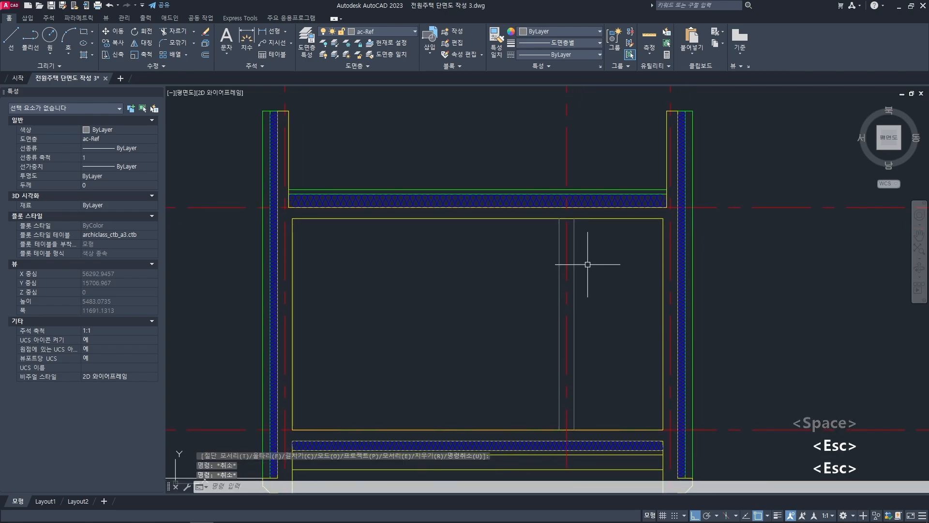
{"action": "left_click", "coordinate": [604, 218]}
{"action": "key", "text": "Escape"}
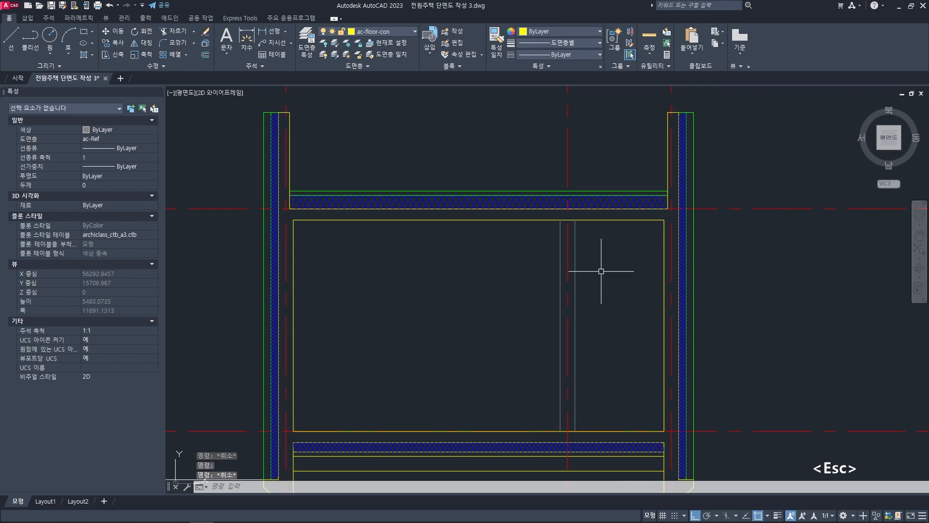
{"action": "key", "text": "Escape"}
{"action": "key", "text": "Escape"}
{"action": "left_click", "coordinate": [574, 269]}
{"action": "left_click", "coordinate": [560, 287]}
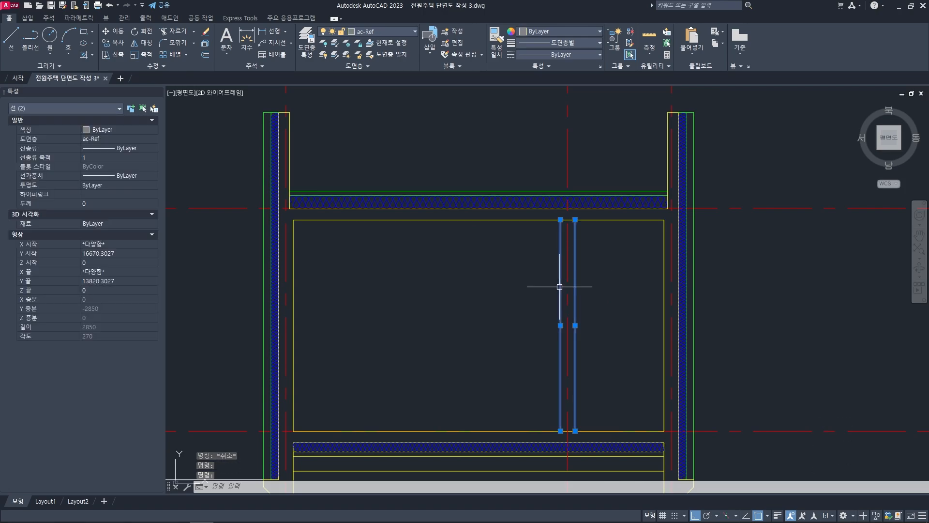
{"action": "middle_click_drag", "start_coordinate": [568, 272], "coordinate": [543, 253]}
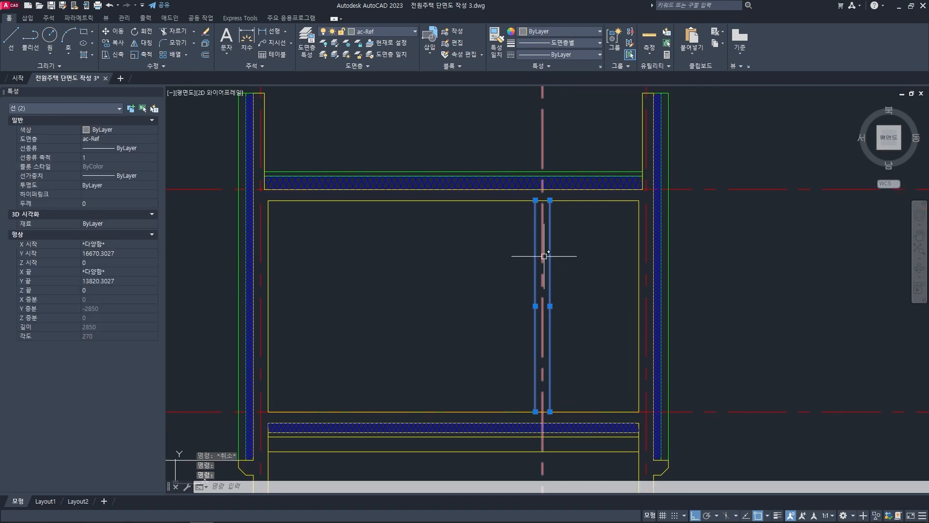
{"action": "left_click", "coordinate": [403, 33]}
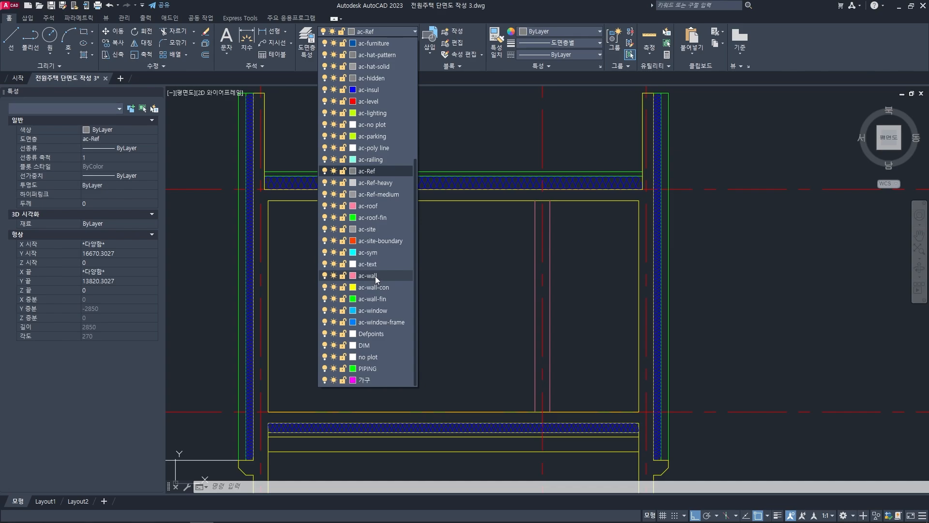
{"action": "left_click", "coordinate": [375, 276]}
{"action": "key", "text": "Escape"}
{"action": "key", "text": "Escape"}
{"action": "key", "text": "Escape"}
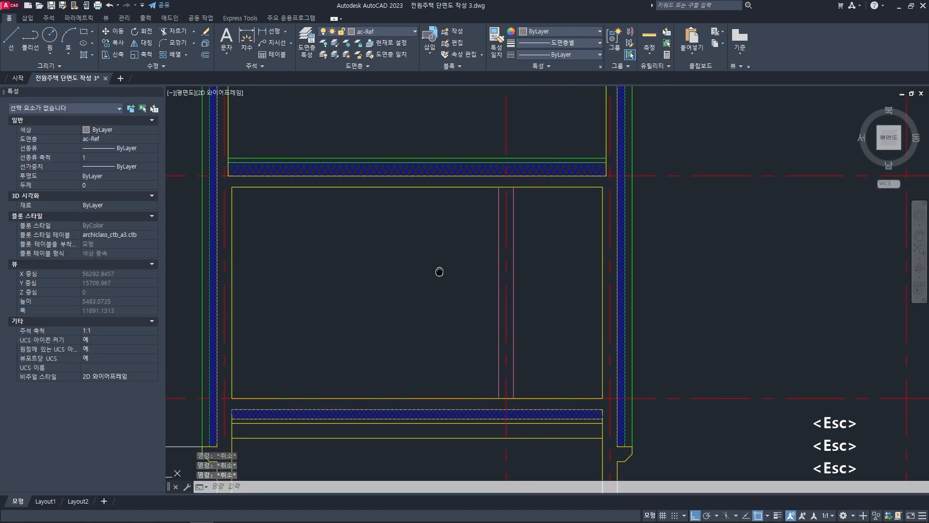
{"action": "left_click", "coordinate": [492, 267]}
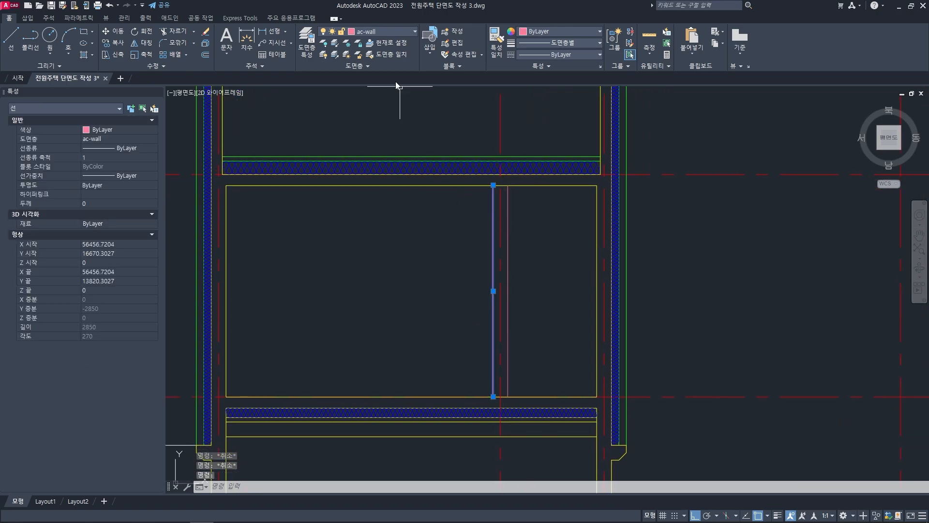
{"action": "key", "text": "Escape"}
{"action": "key", "text": "Escape"}
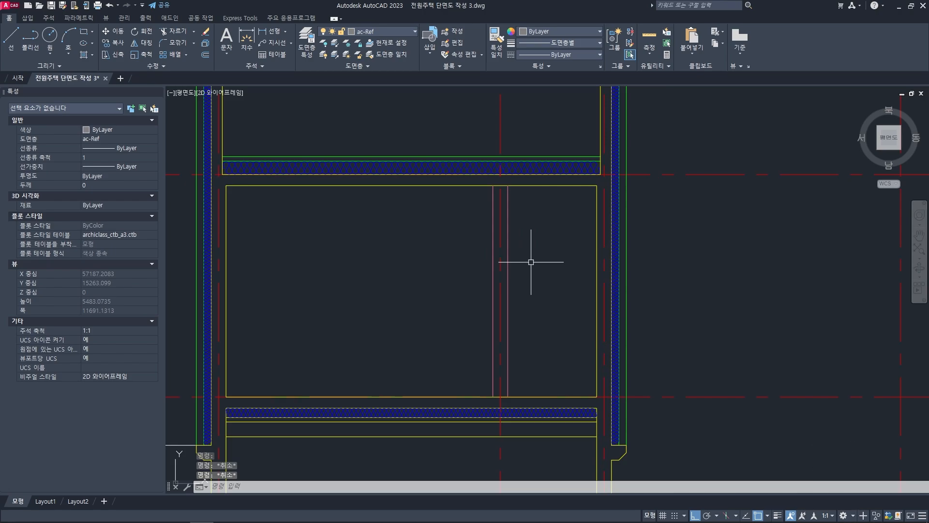
{"action": "scroll", "coordinate": [531, 261], "scroll_direction": "down", "scroll_amount": 3}
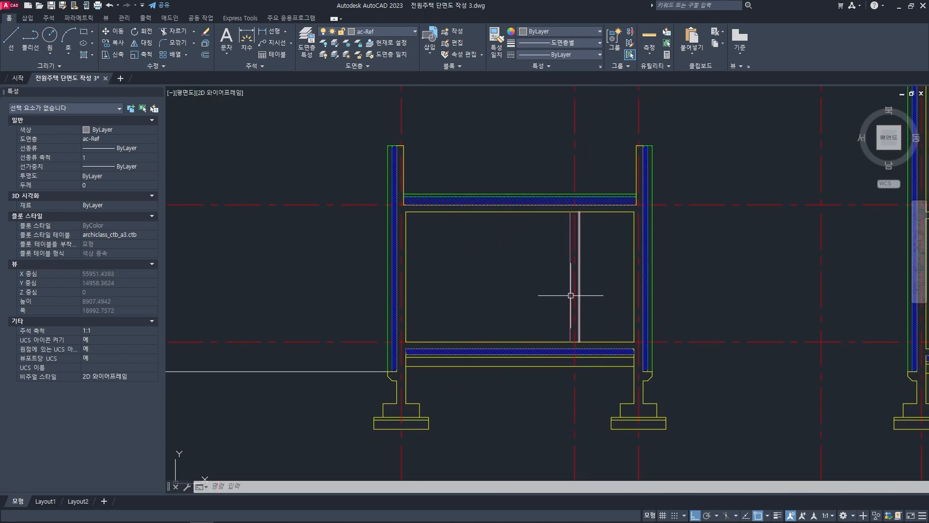
- Examine the bedroom 3 door on the section cut line in the floor plan and the matching interior wall in the left section
{"action": "middle_click_drag", "start_coordinate": [574, 296], "coordinate": [554, 294]}
{"action": "scroll", "coordinate": [555, 336], "scroll_direction": "up", "scroll_amount": 3}
{"action": "middle_click_drag", "start_coordinate": [554, 338], "coordinate": [542, 366]}
{"action": "scroll", "coordinate": [542, 367], "scroll_direction": "down", "scroll_amount": 6}
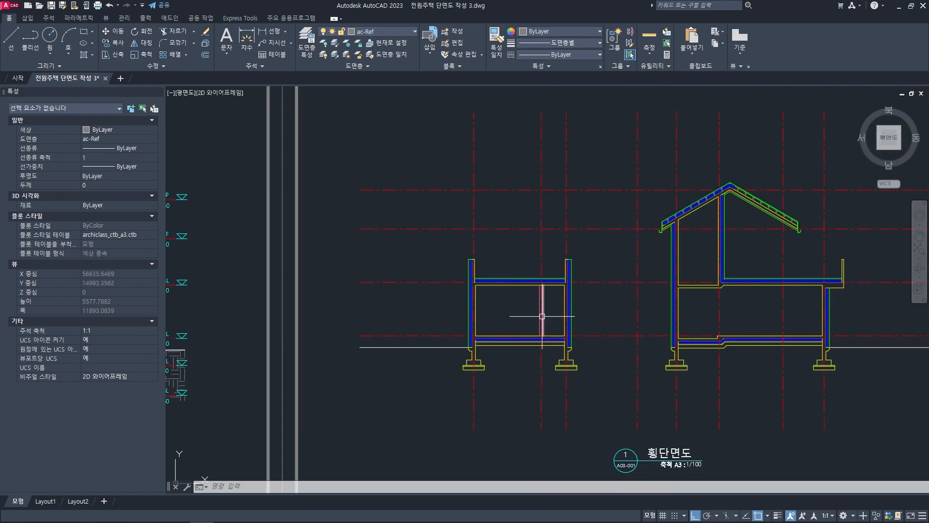
{"action": "scroll", "coordinate": [524, 201], "scroll_direction": "up", "scroll_amount": 6}
{"action": "scroll", "coordinate": [524, 201], "scroll_direction": "up", "scroll_amount": 4}
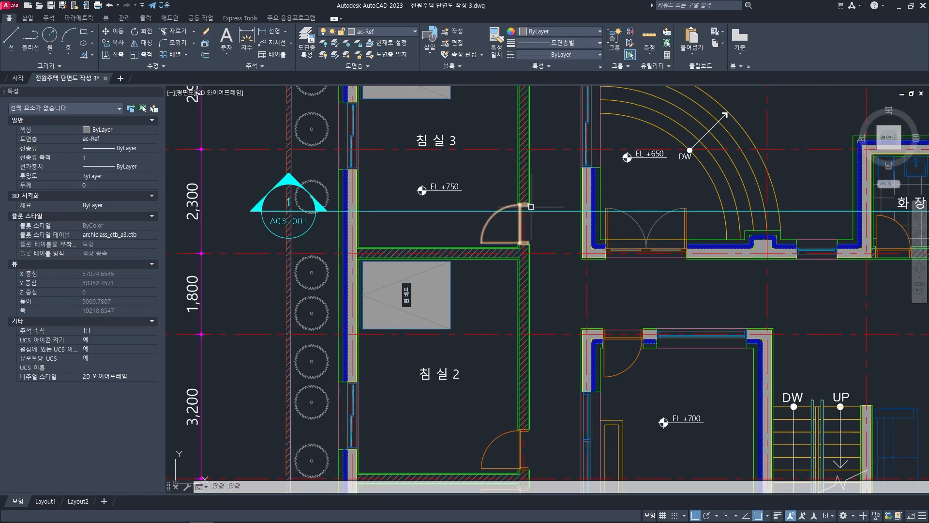
{"action": "scroll", "coordinate": [524, 261], "scroll_direction": "down", "scroll_amount": 4}
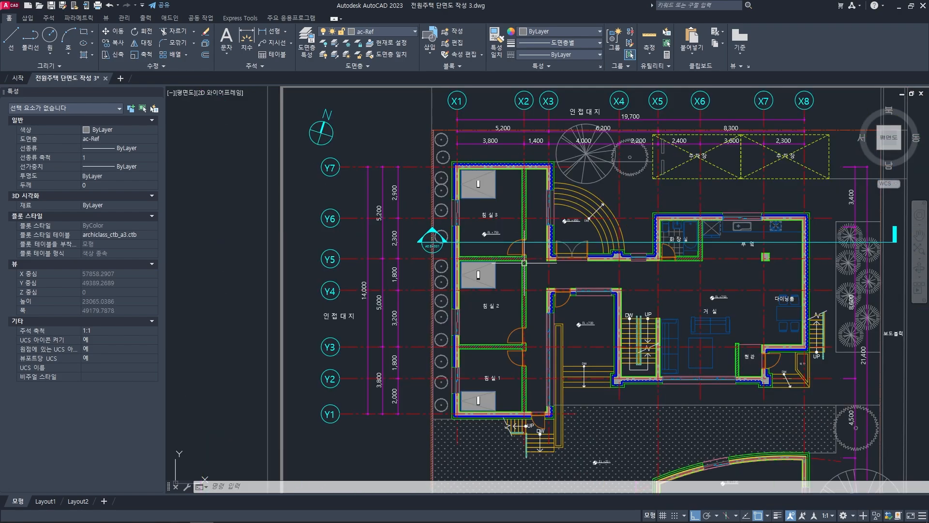
{"action": "scroll", "coordinate": [524, 263], "scroll_direction": "down", "scroll_amount": 4}
{"action": "middle_click_drag", "start_coordinate": [518, 407], "coordinate": [522, 231]}
{"action": "scroll", "coordinate": [528, 346], "scroll_direction": "up", "scroll_amount": 8}
{"action": "middle_click_drag", "start_coordinate": [517, 328], "coordinate": [515, 336]}
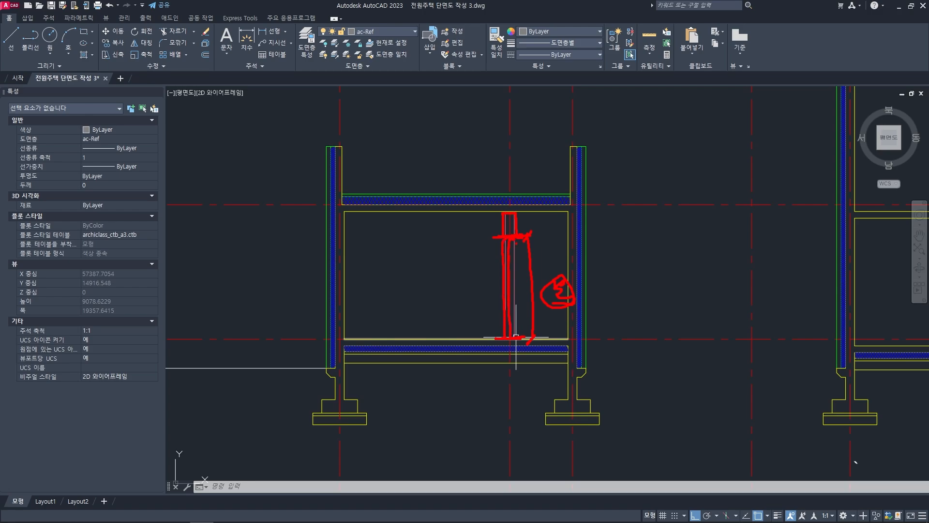
{"action": "key", "text": "Escape"}
{"action": "scroll", "coordinate": [504, 339], "scroll_direction": "up", "scroll_amount": 2}
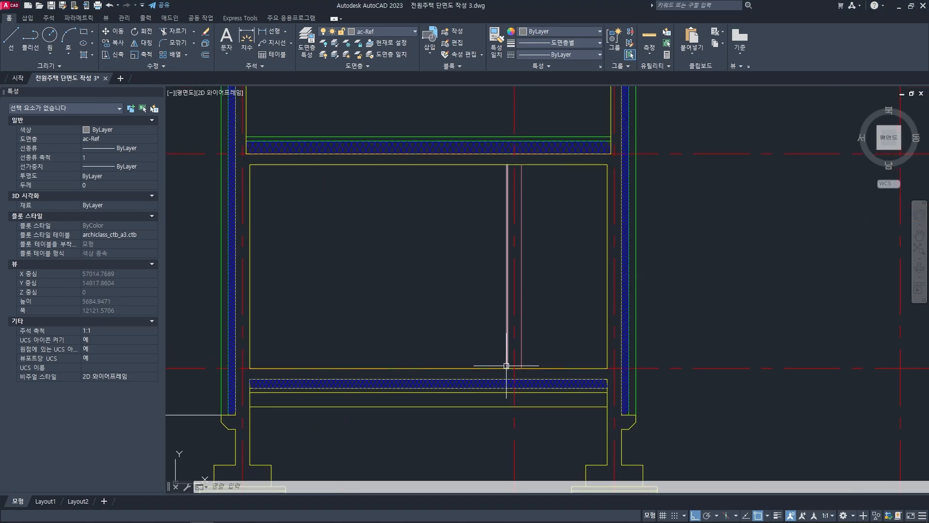
{"action": "middle_click_drag", "start_coordinate": [559, 345], "coordinate": [565, 346]}
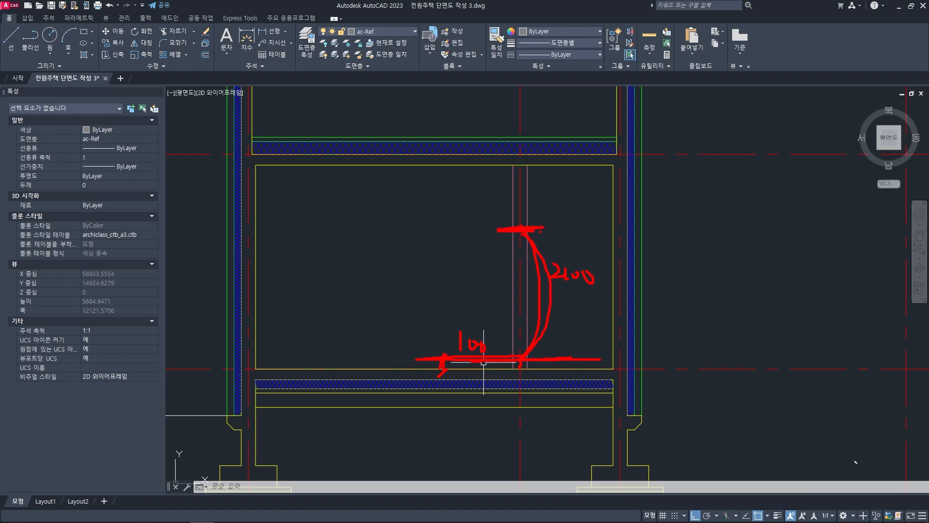
- Offset the top line of the ground-floor slab in the left section upward by 100 for the floor finish
{"action": "key", "text": "Escape"}
{"action": "key", "text": "Escape"}
{"action": "key", "text": "Escape"}
{"action": "middle_click_drag", "start_coordinate": [491, 361], "coordinate": [494, 358]}
{"action": "type", "text": "o"}
{"action": "key", "text": "space"}
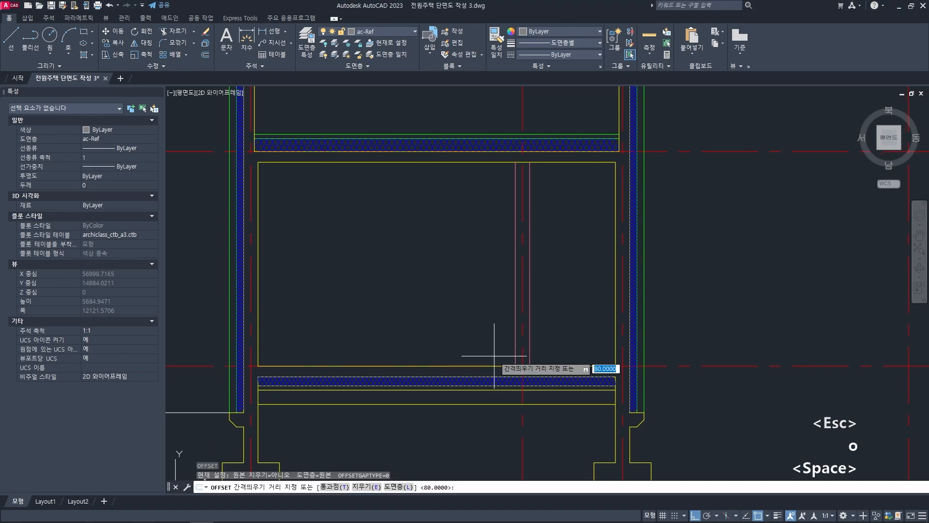
{"action": "type", "text": "100"}
{"action": "key", "text": "space"}
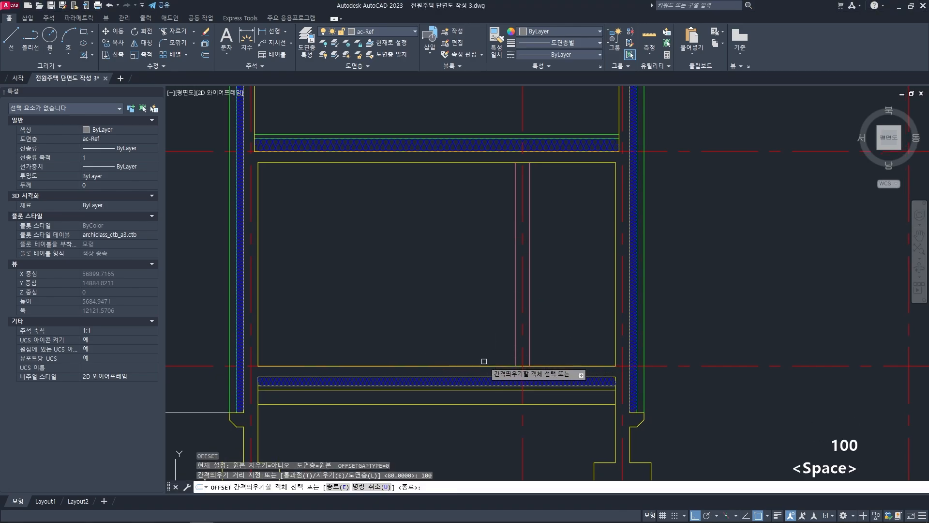
{"action": "left_click", "coordinate": [484, 365]}
{"action": "left_click", "coordinate": [484, 347]}
{"action": "key", "text": "space"}
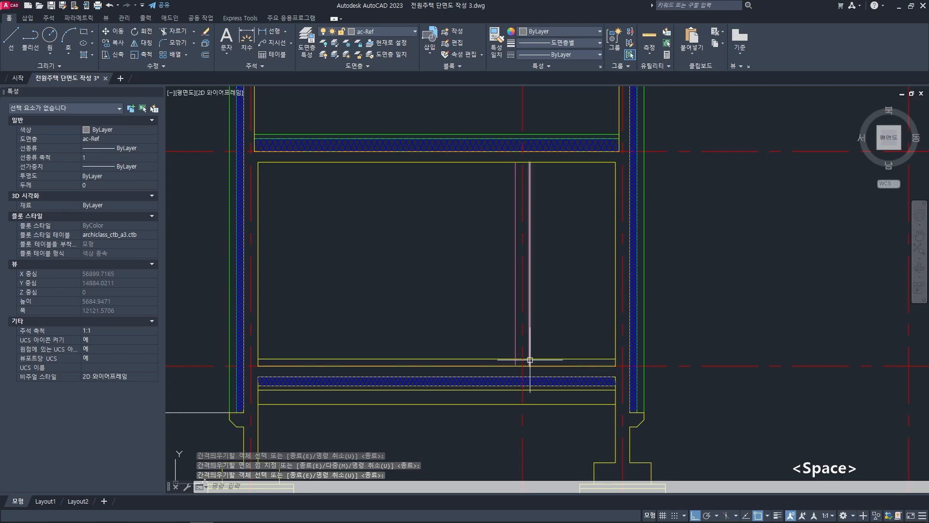
- Offset the floor finish line upward by 2100 to mark the door head height in the left section
{"action": "key", "text": "space"}
{"action": "type", "text": "2"}
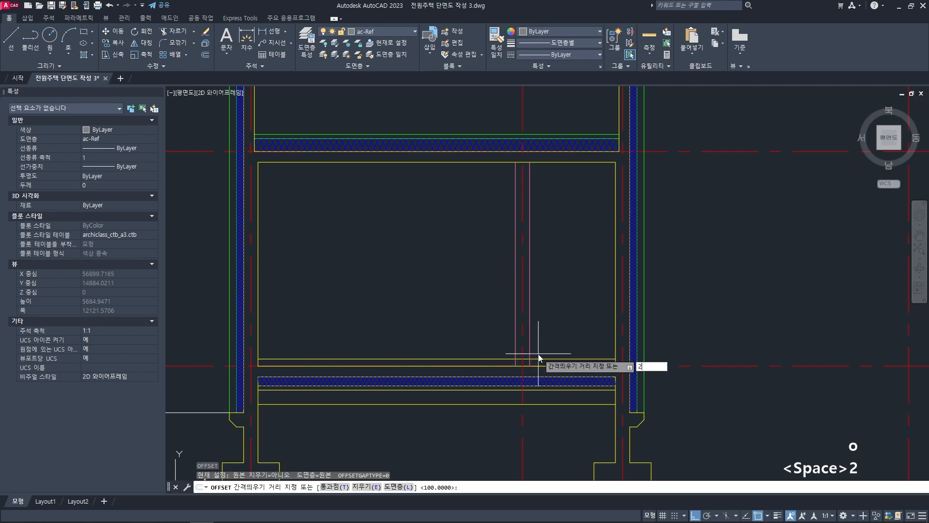
{"action": "type", "text": "100"}
{"action": "key", "text": "space"}
{"action": "left_click", "coordinate": [540, 358]}
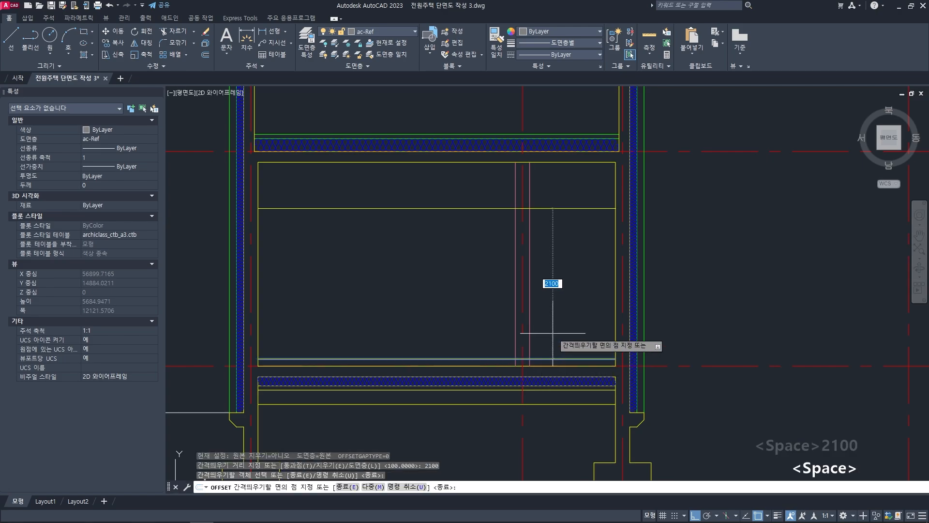
{"action": "left_click", "coordinate": [560, 250]}
{"action": "key", "text": "space"}
- Trim both interior wall lines below the door head line in the left section
{"action": "mouse_move", "coordinate": [536, 249]}
{"action": "middle_mouse_down"}
{"action": "mouse_move", "coordinate": [548, 259]}
{"action": "mouse_move", "coordinate": [581, 239]}
{"action": "middle_mouse_up"}
{"action": "scroll", "coordinate": [573, 225], "scroll_direction": "up", "scroll_amount": 2}
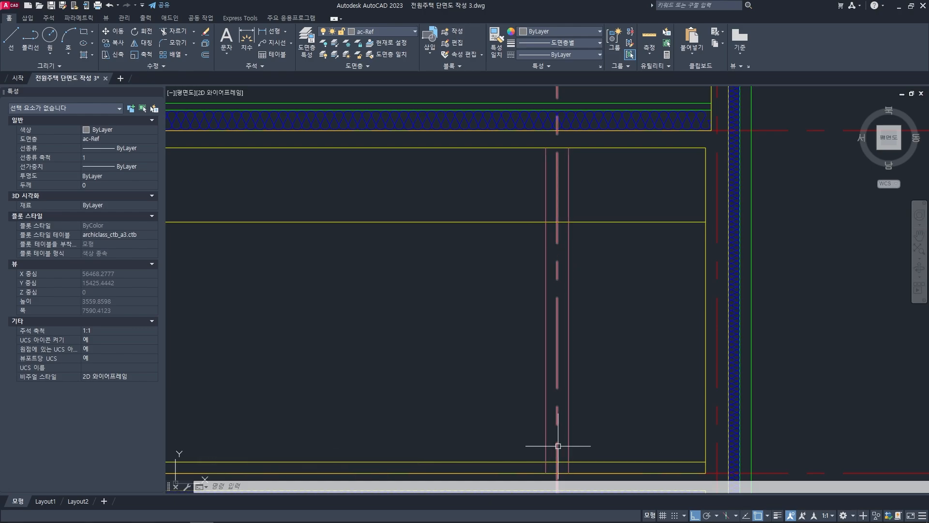
{"action": "scroll", "coordinate": [564, 368], "scroll_direction": "down", "scroll_amount": 2}
{"action": "scroll", "coordinate": [573, 315], "scroll_direction": "up", "scroll_amount": 2}
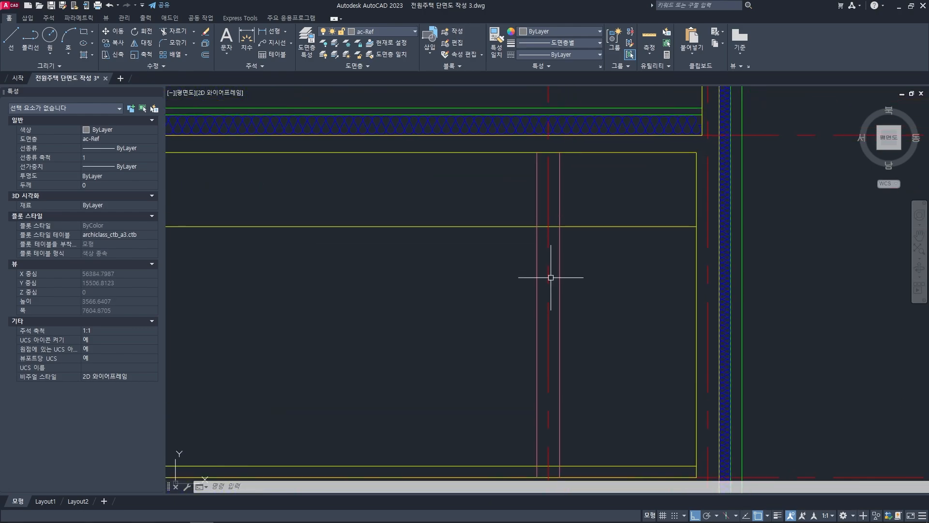
{"action": "scroll", "coordinate": [553, 276], "scroll_direction": "down", "scroll_amount": 2}
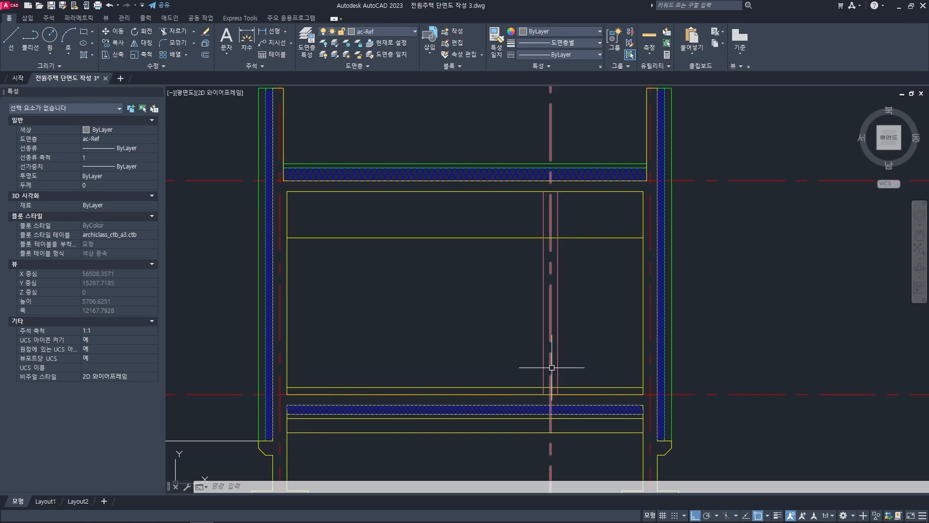
{"action": "middle_click_drag", "start_coordinate": [550, 367], "coordinate": [545, 366]}
{"action": "type", "text": "tr"}
{"action": "key", "text": "space"}
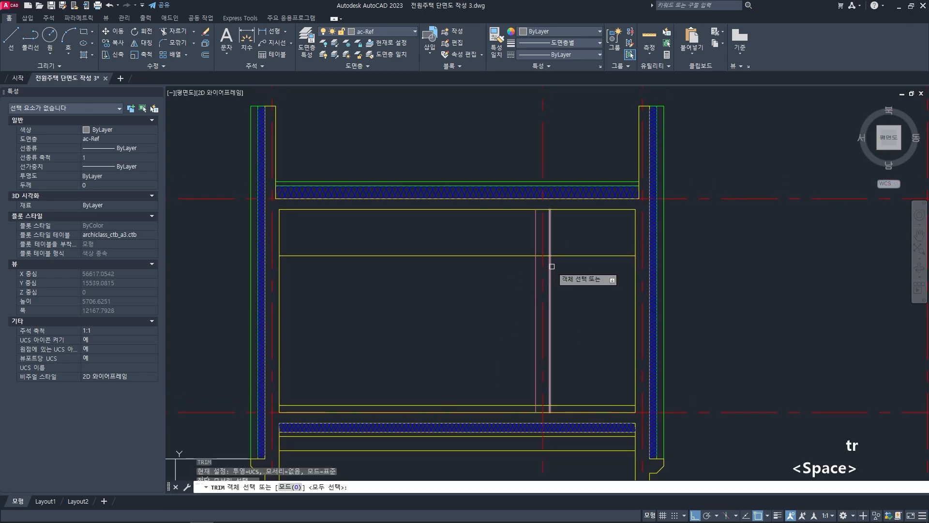
{"action": "scroll", "coordinate": [543, 245], "scroll_direction": "up", "scroll_amount": 4}
{"action": "left_click", "coordinate": [543, 241]}
{"action": "key", "text": "space"}
{"action": "left_click", "coordinate": [550, 256]}
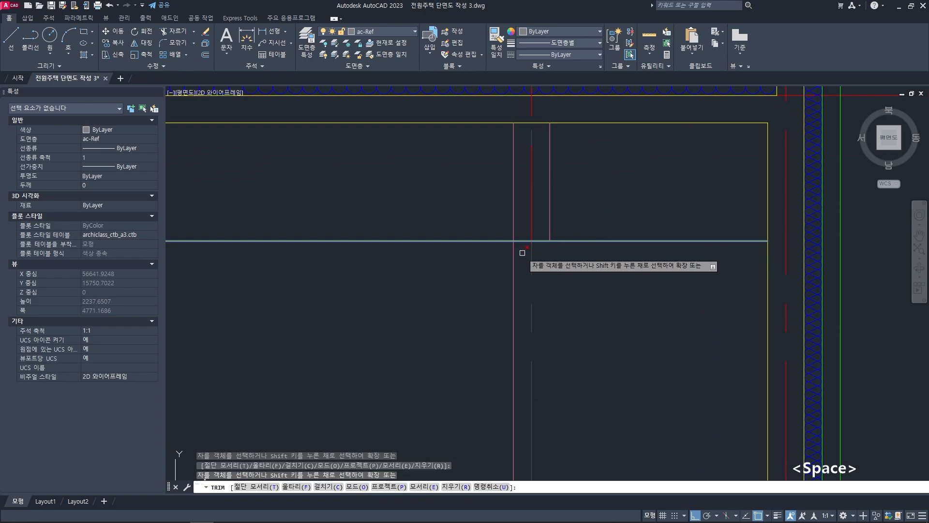
{"action": "left_click", "coordinate": [513, 257]}
{"action": "key", "text": "space"}
- Fillet the door head line with the two interior wall lines at radius 0 so it spans only the wall thickness
{"action": "type", "text": "f"}
{"action": "key", "text": "space"}
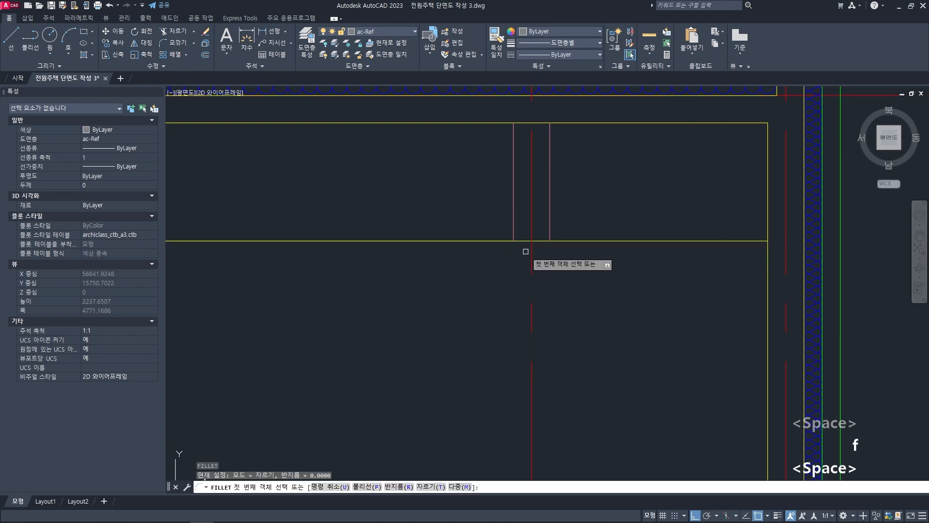
{"action": "left_click", "coordinate": [513, 232]}
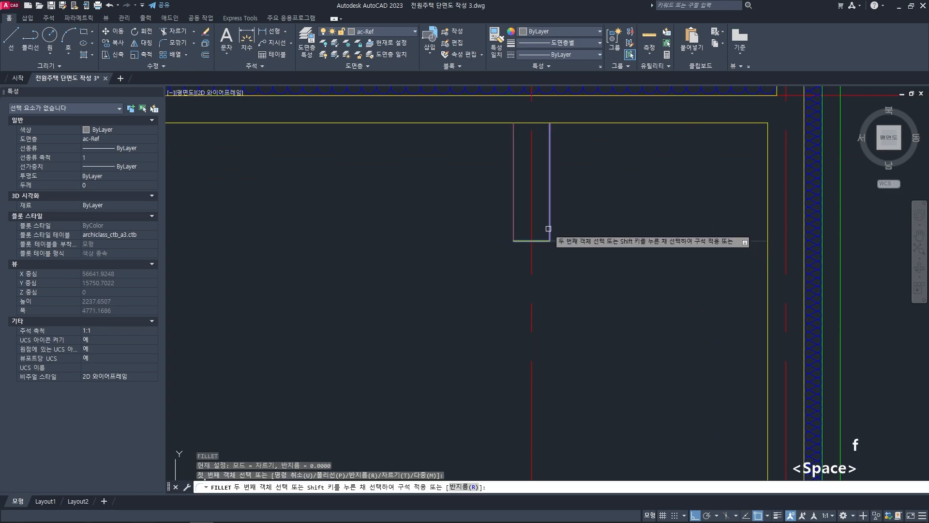
{"action": "key", "text": "Escape"}
{"action": "key", "text": "Escape"}
{"action": "scroll", "coordinate": [551, 235], "scroll_direction": "down", "scroll_amount": 4}
{"action": "middle_click_drag", "start_coordinate": [551, 257], "coordinate": [551, 250]}
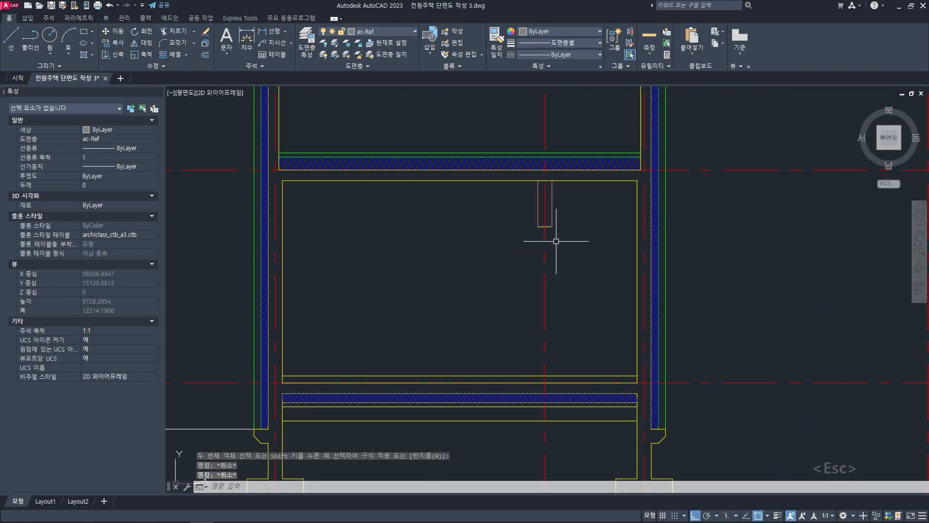
- Assign the floor finish line above the ground-floor slab in the left section to layer ac-floor-fin
{"action": "scroll", "coordinate": [551, 365], "scroll_direction": "up", "scroll_amount": 5}
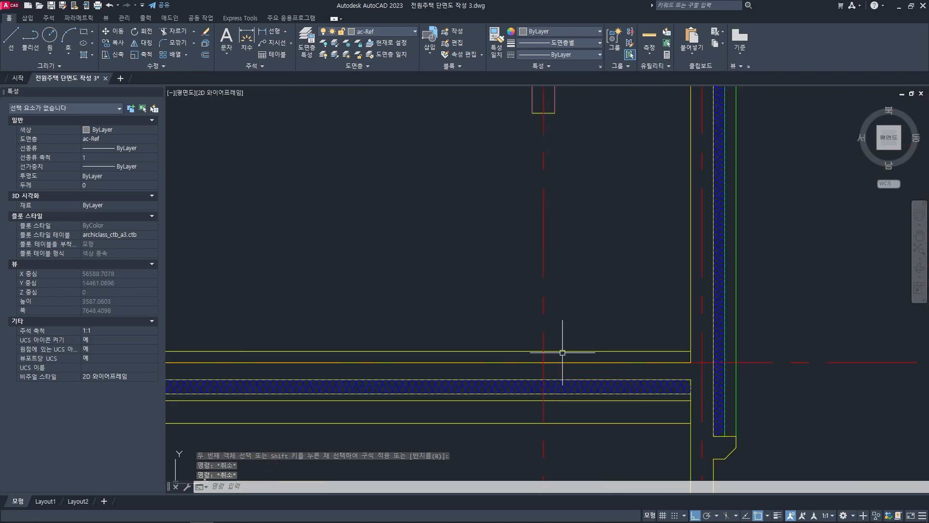
{"action": "left_click", "coordinate": [560, 350]}
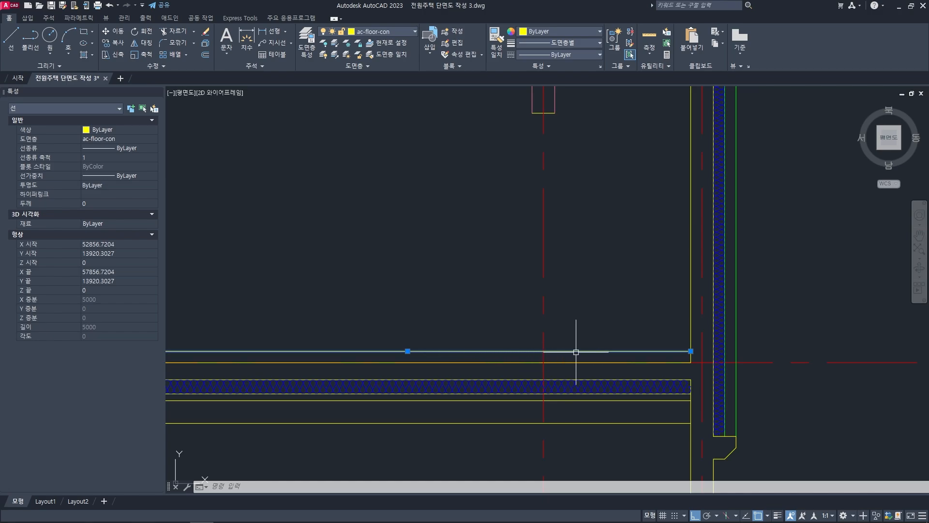
{"action": "key", "text": "Escape"}
{"action": "key", "text": "Escape"}
{"action": "key", "text": "Escape"}
{"action": "left_click", "coordinate": [489, 350]}
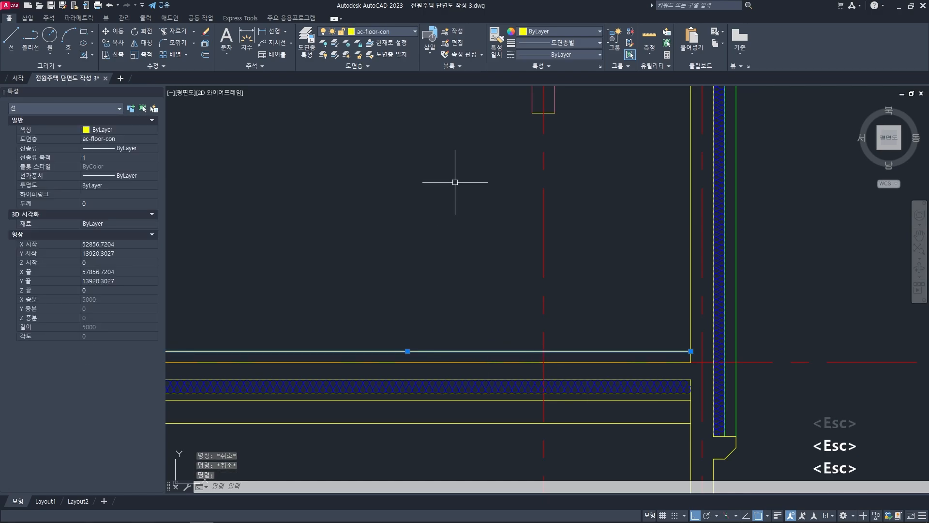
{"action": "left_click", "coordinate": [395, 31]}
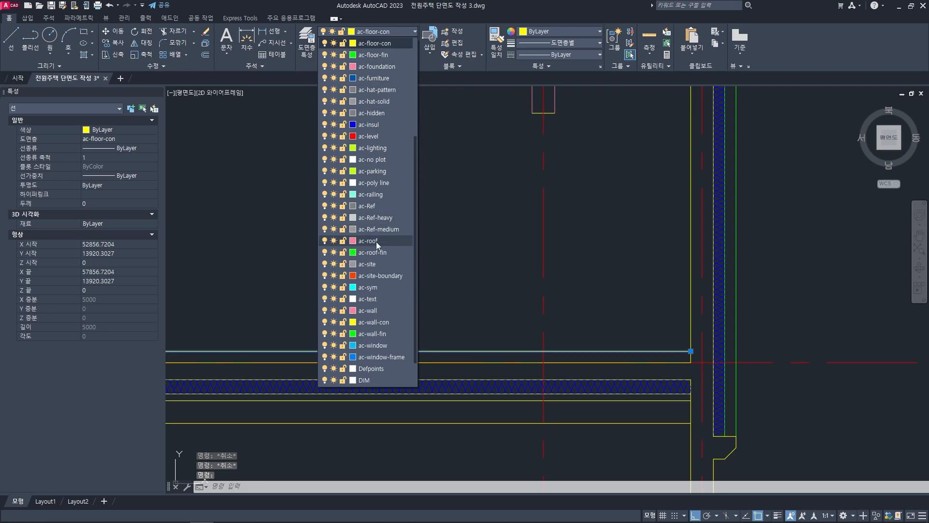
{"action": "scroll", "coordinate": [386, 218], "scroll_direction": "up", "scroll_amount": 3}
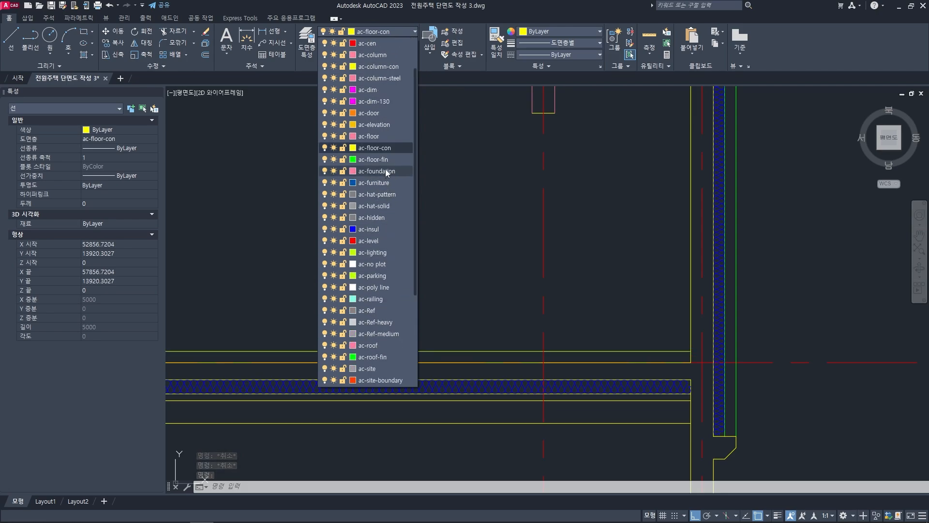
{"action": "left_click", "coordinate": [384, 156]}
{"action": "key", "text": "Escape"}
{"action": "key", "text": "Escape"}
- Match the properties of the door head line to those of the interior wall line above the opening
{"action": "middle_click_drag", "start_coordinate": [436, 234], "coordinate": [453, 318]}
{"action": "type", "text": "ma"}
{"action": "key", "text": "space"}
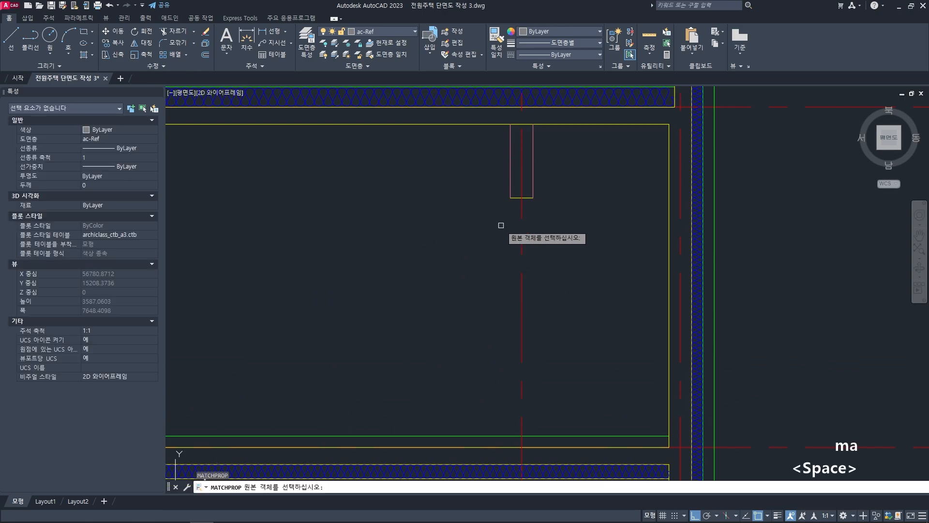
{"action": "left_click", "coordinate": [510, 166]}
{"action": "left_click", "coordinate": [498, 189]}
{"action": "left_click", "coordinate": [570, 230]}
{"action": "key", "text": "space"}
{"action": "middle_click_drag", "start_coordinate": [560, 238], "coordinate": [558, 239]}
{"action": "key", "text": "Escape"}
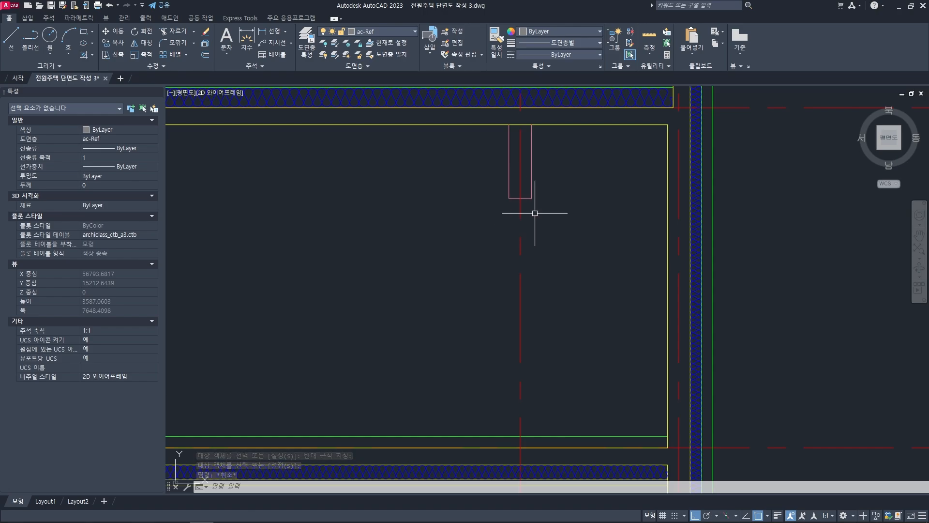
- Examine the bedroom 3 door's leaf and frame in the floor plan and where they fall below the wall in the left section
{"action": "scroll", "coordinate": [538, 220], "scroll_direction": "down", "scroll_amount": 15}
{"action": "scroll", "coordinate": [518, 212], "scroll_direction": "up", "scroll_amount": 10}
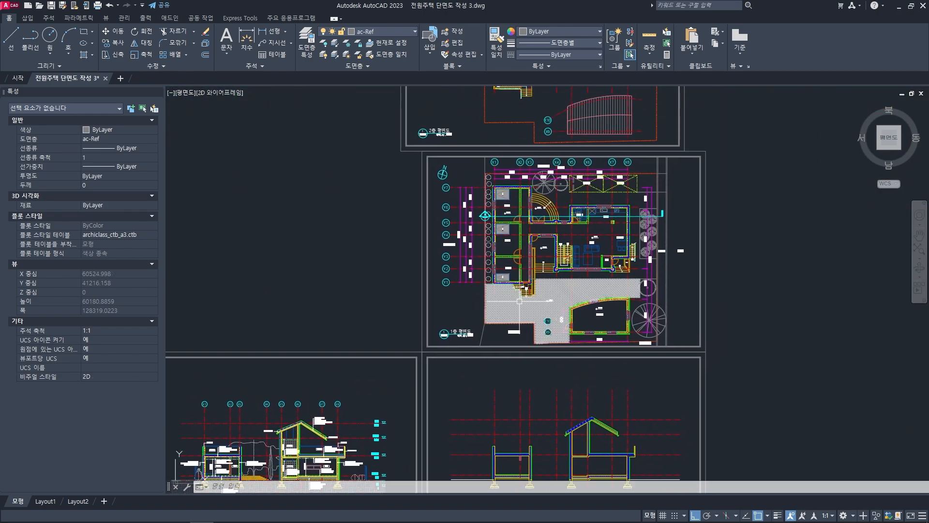
{"action": "scroll", "coordinate": [517, 212], "scroll_direction": "up", "scroll_amount": 10}
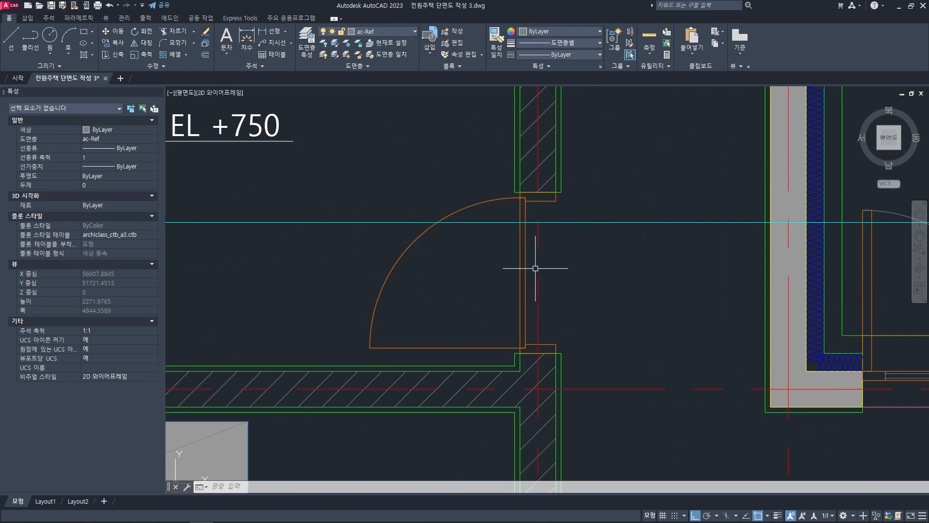
{"action": "scroll", "coordinate": [533, 274], "scroll_direction": "down", "scroll_amount": 2}
{"action": "middle_click_drag", "start_coordinate": [533, 275], "coordinate": [538, 246]}
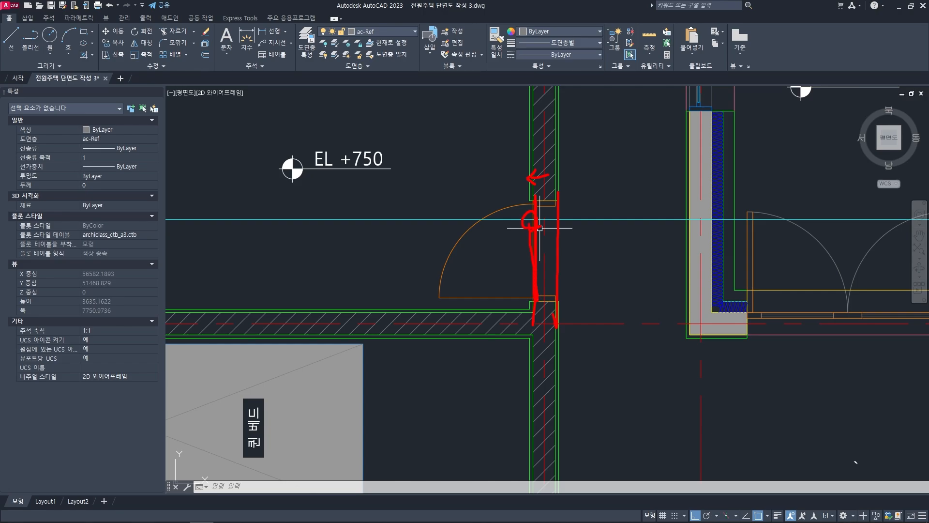
{"action": "key", "text": "Escape"}
{"action": "key", "text": "Escape"}
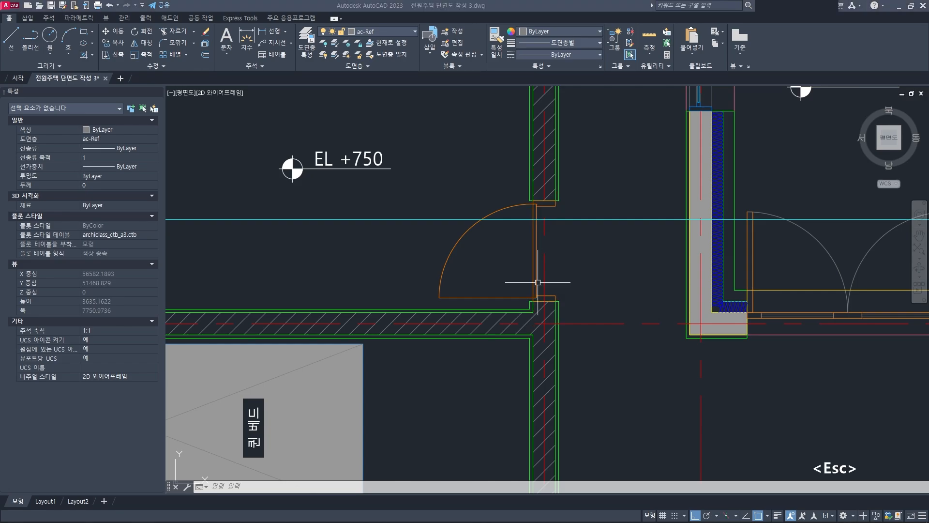
{"action": "scroll", "coordinate": [540, 228], "scroll_direction": "down", "scroll_amount": 10}
{"action": "scroll", "coordinate": [538, 270], "scroll_direction": "up", "scroll_amount": 10}
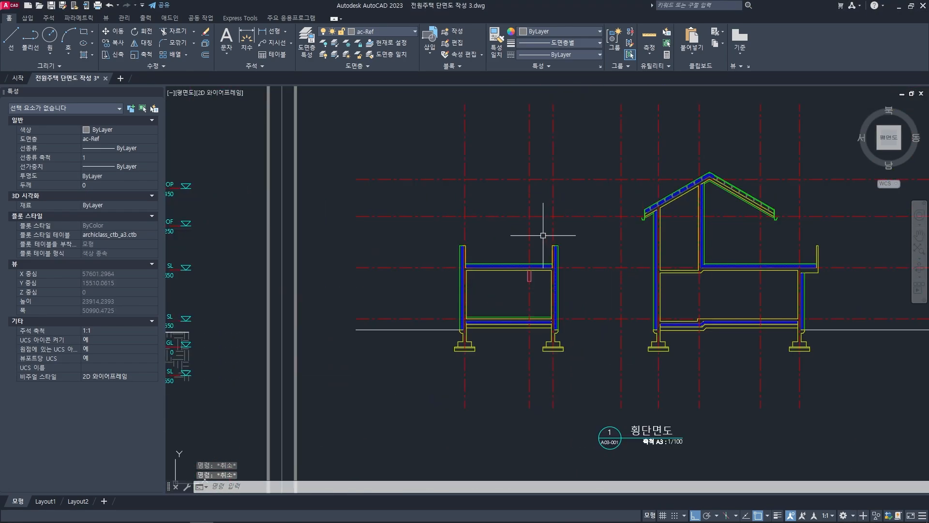
{"action": "left_click", "coordinate": [523, 255], "text": "ctrl"}
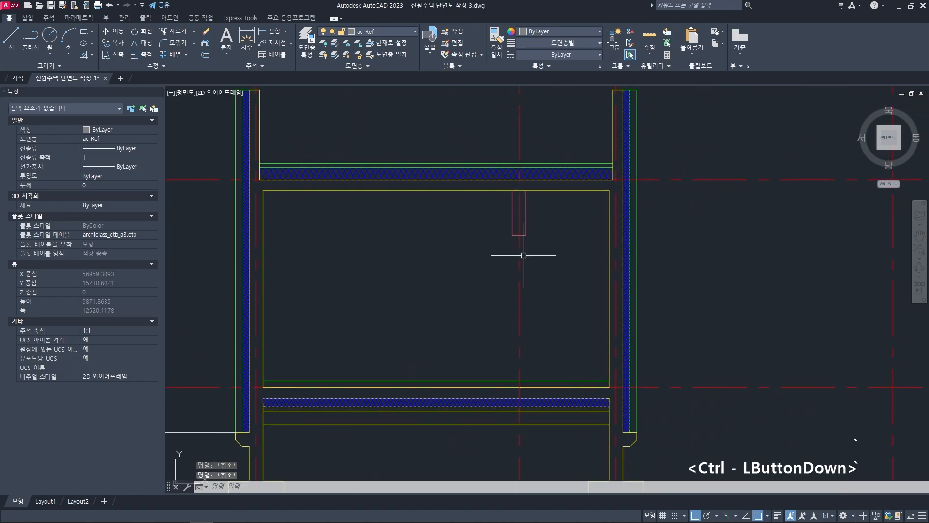
{"action": "left_click_drag", "start_coordinate": [512, 333], "coordinate": [513, 382], "text": "ctrl"}
{"action": "left_click_drag", "start_coordinate": [512, 235], "coordinate": [528, 240], "text": "ctrl"}
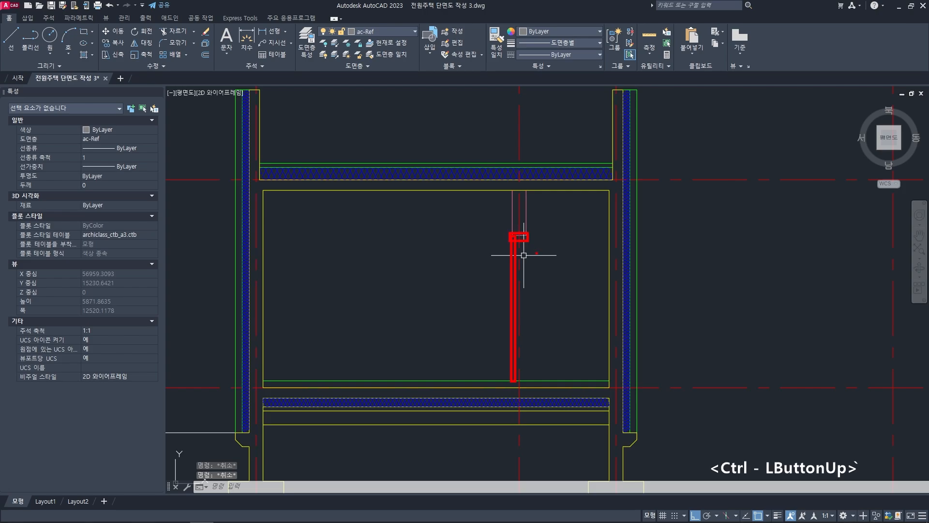
{"action": "key", "text": "Escape"}
{"action": "scroll", "coordinate": [515, 237], "scroll_direction": "up", "scroll_amount": 4}
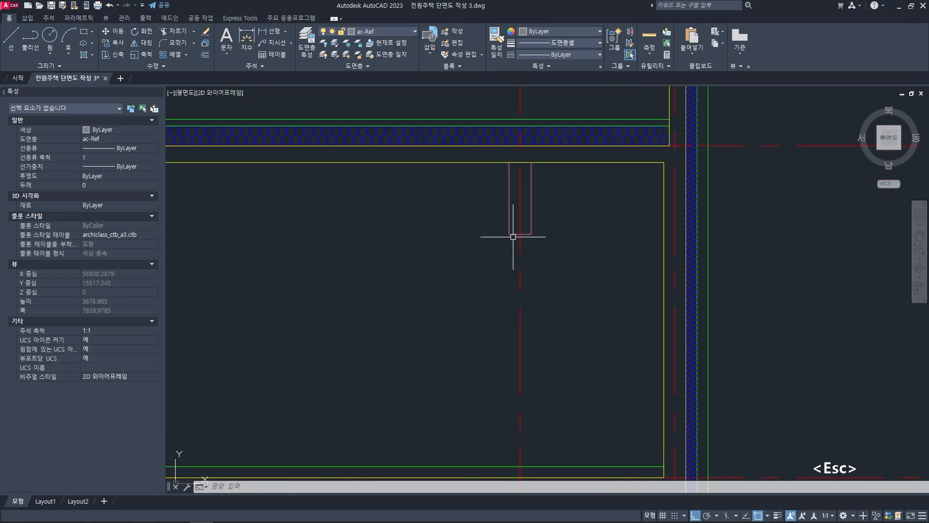
{"action": "middle_click_drag", "start_coordinate": [515, 257], "coordinate": [510, 183]}
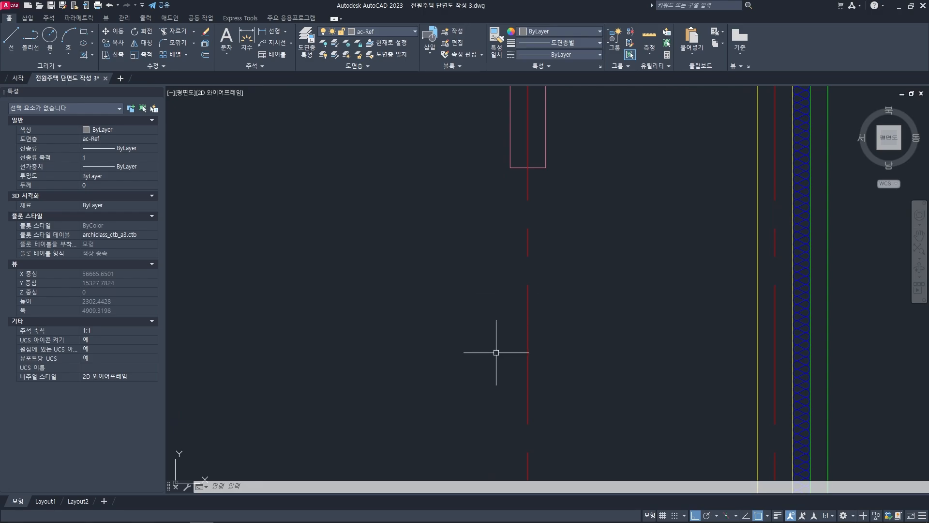
- Draw the door frame's 200 mm top edge beside the interior wall in the left section, with a 50 mm edge down from its right end
{"action": "scroll", "coordinate": [501, 334], "scroll_direction": "down", "scroll_amount": 2}
{"action": "middle_click_drag", "start_coordinate": [535, 253], "coordinate": [522, 245]}
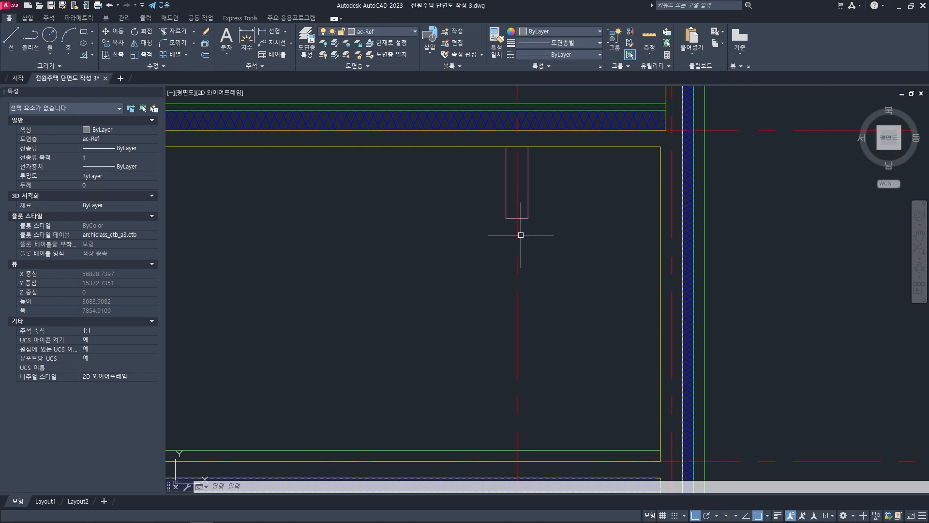
{"action": "scroll", "coordinate": [521, 234], "scroll_direction": "up", "scroll_amount": 1}
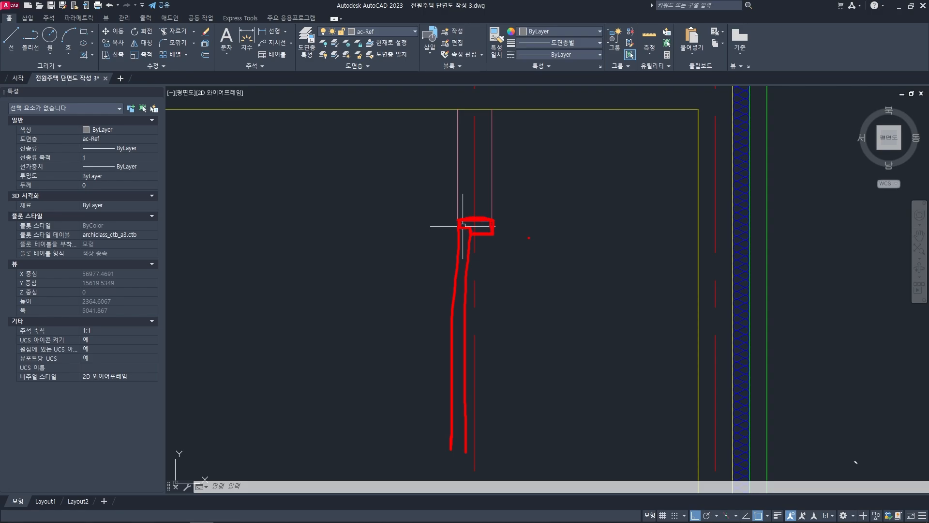
{"action": "key", "text": "Escape"}
{"action": "key", "text": "Escape"}
{"action": "key", "text": "Escape"}
{"action": "key", "text": "l"}
{"action": "key", "text": "space"}
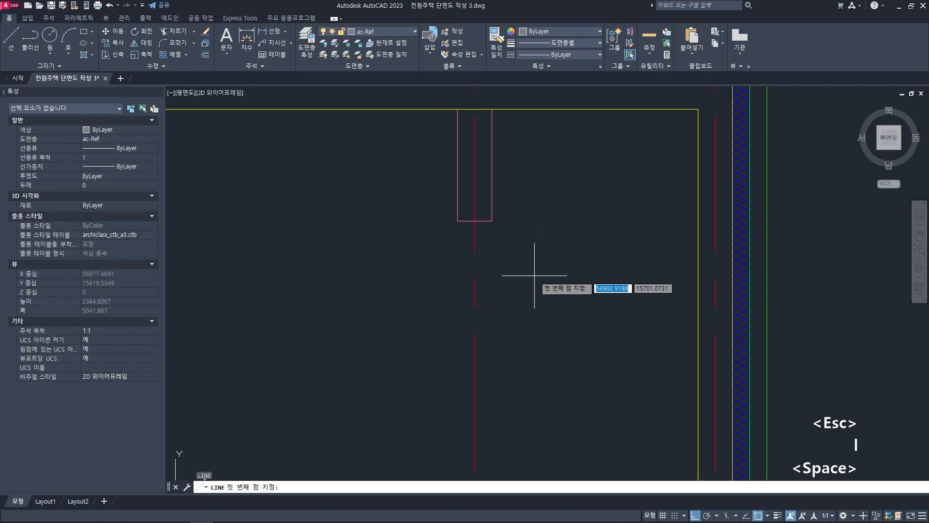
{"action": "left_click", "coordinate": [533, 277]}
{"action": "type", "text": "200"}
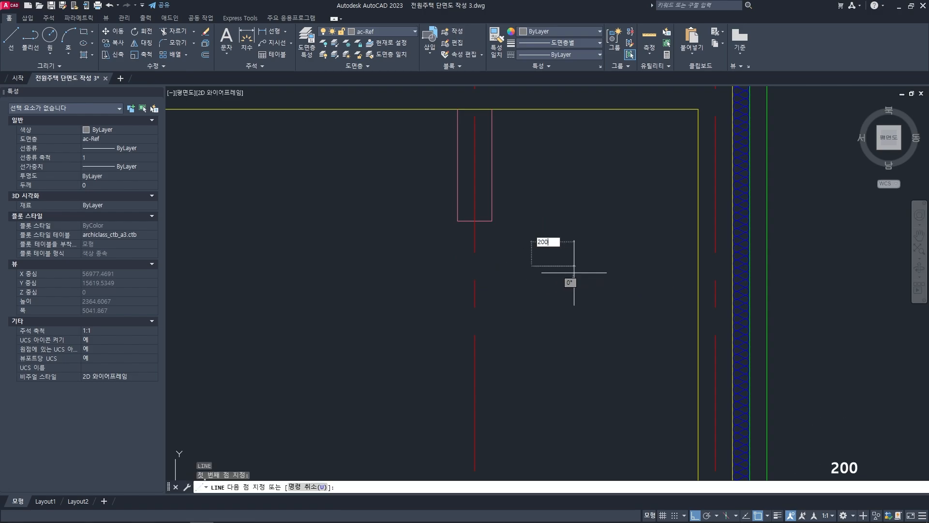
{"action": "key", "text": "Return"}
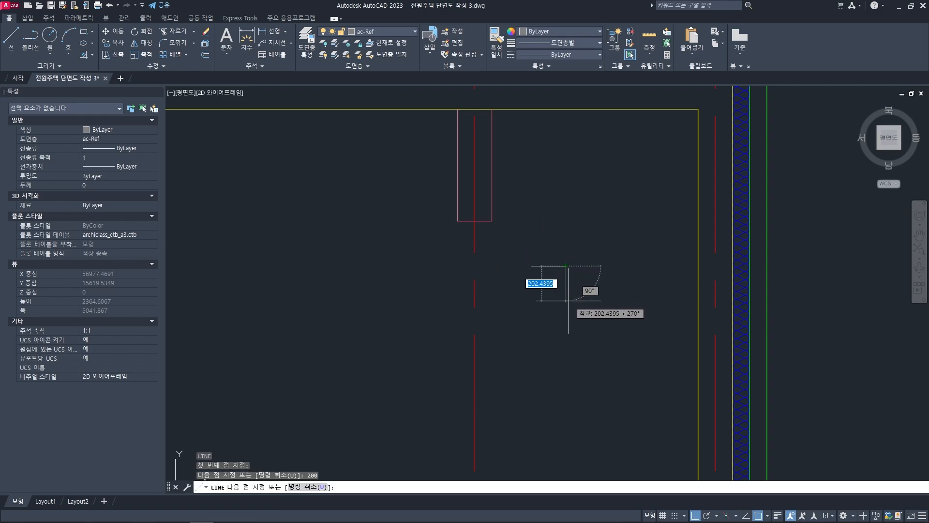
{"action": "type", "text": "5"}
{"action": "key", "text": "Return"}
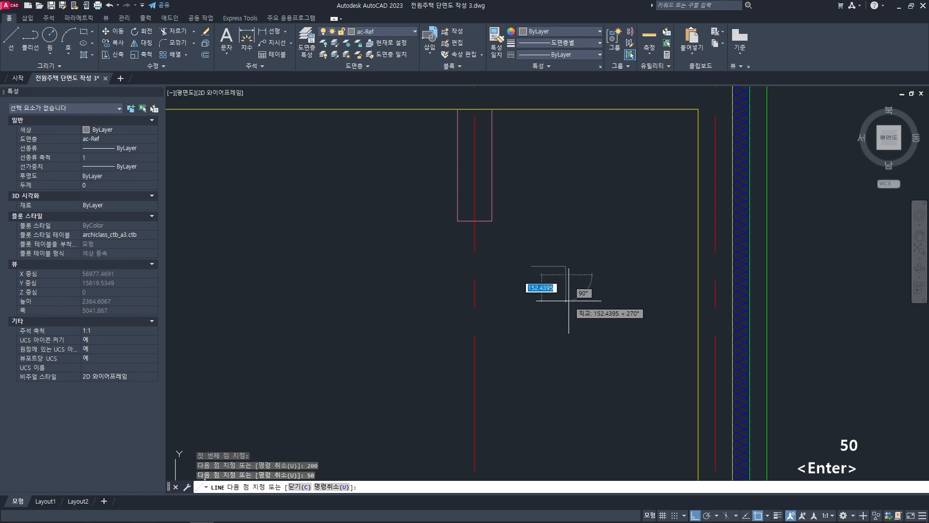
{"action": "scroll", "coordinate": [568, 300], "scroll_direction": "up", "scroll_amount": 2}
{"action": "key", "text": "Escape"}
{"action": "key", "text": "Escape"}
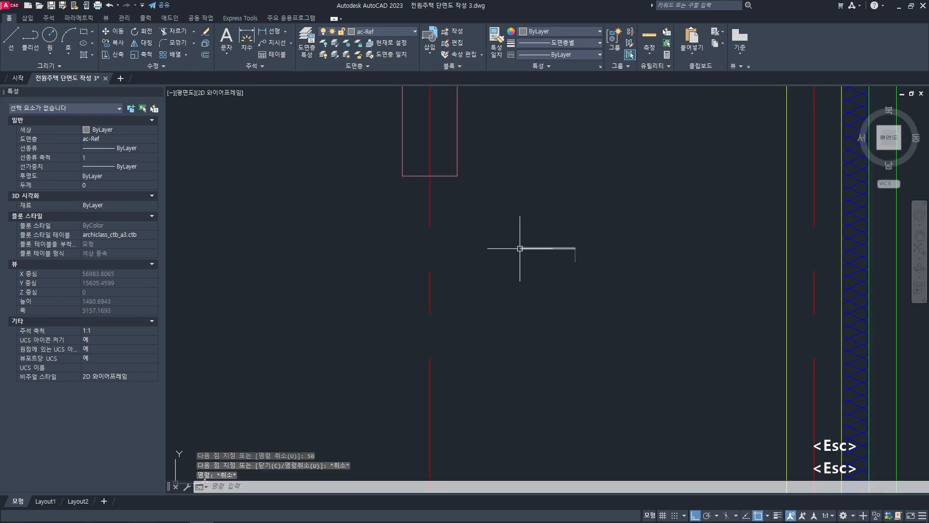
- Draw the frame's rebated side from the top edge's left end: 30 mm down, 30 mm right and 20 mm down
{"action": "key", "text": "space"}
{"action": "scroll", "coordinate": [514, 252], "scroll_direction": "up", "scroll_amount": 2}
{"action": "left_click", "coordinate": [519, 243]}
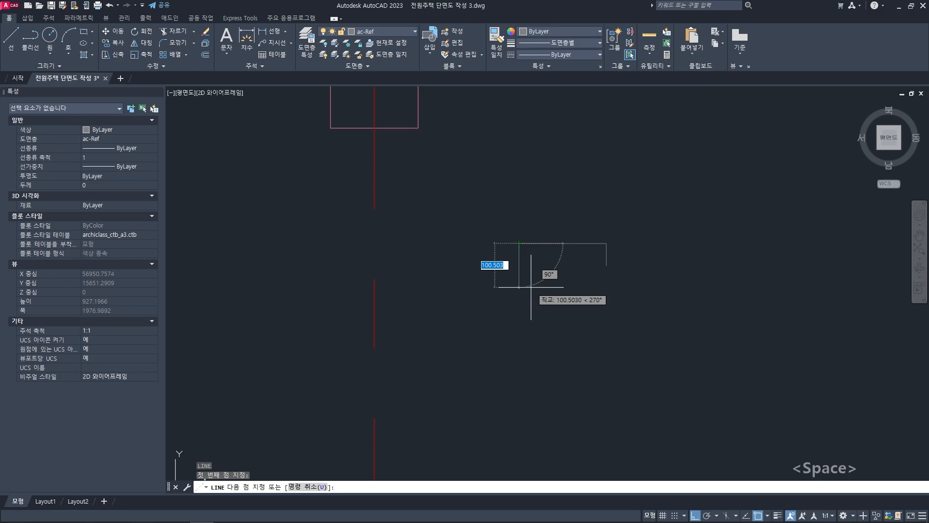
{"action": "type", "text": "30"}
{"action": "key", "text": "Return"}
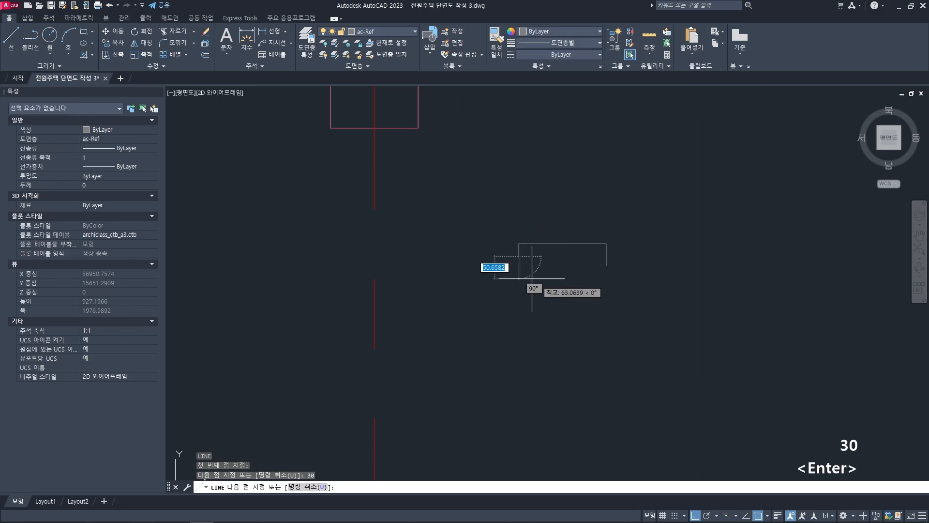
{"action": "type", "text": "30"}
{"action": "key", "text": "Return"}
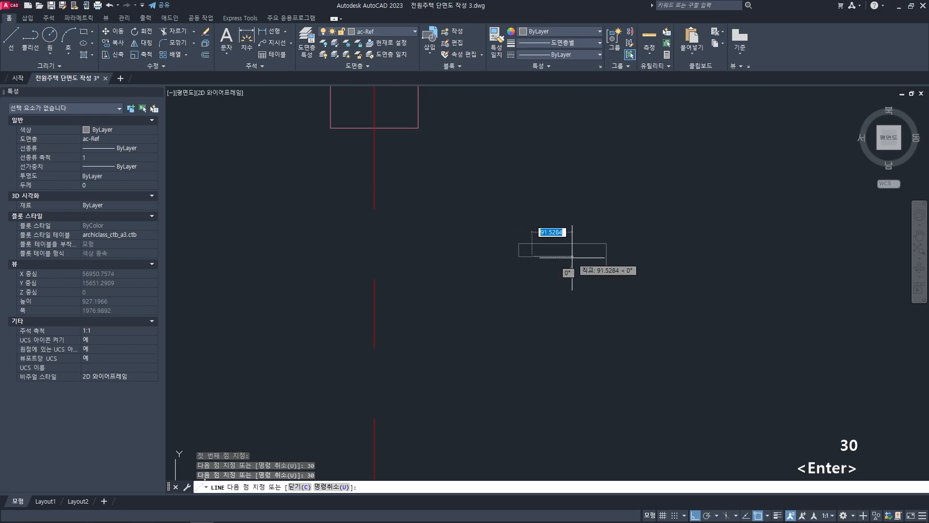
{"action": "type", "text": "2"}
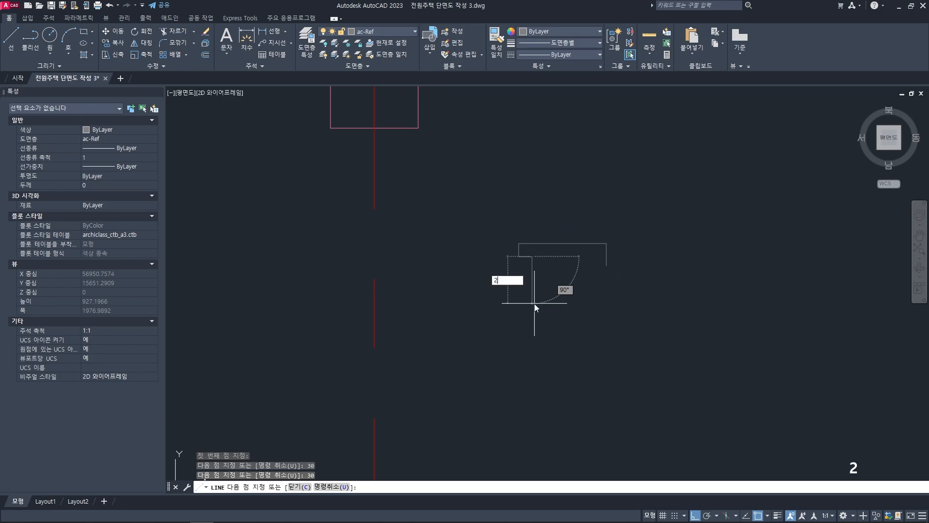
{"action": "type", "text": "0"}
{"action": "key", "text": "Return"}
{"action": "key", "text": "space"}
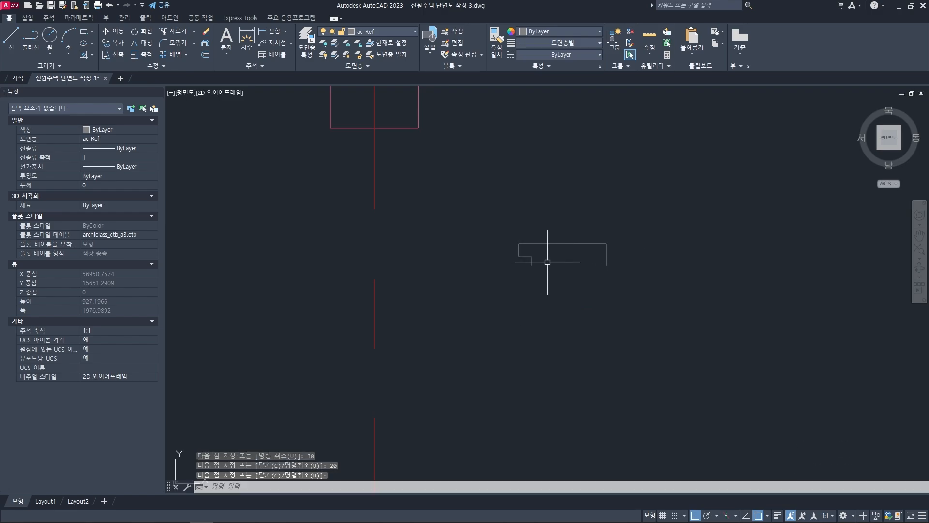
- Close the door frame profile with a bottom line between the lower ends of its rebated and straight sides
{"action": "key", "text": "space"}
{"action": "left_click", "coordinate": [532, 265]}
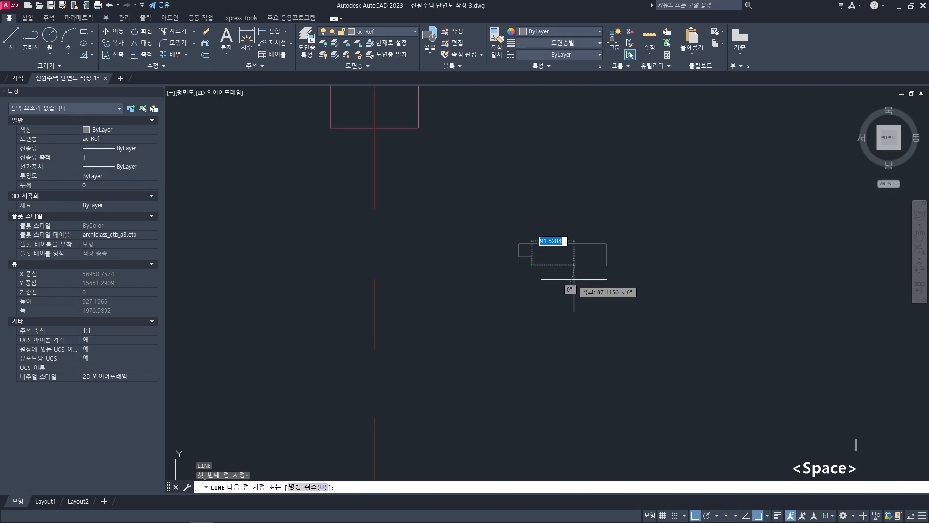
{"action": "left_click", "coordinate": [607, 265]}
{"action": "key", "text": "space"}
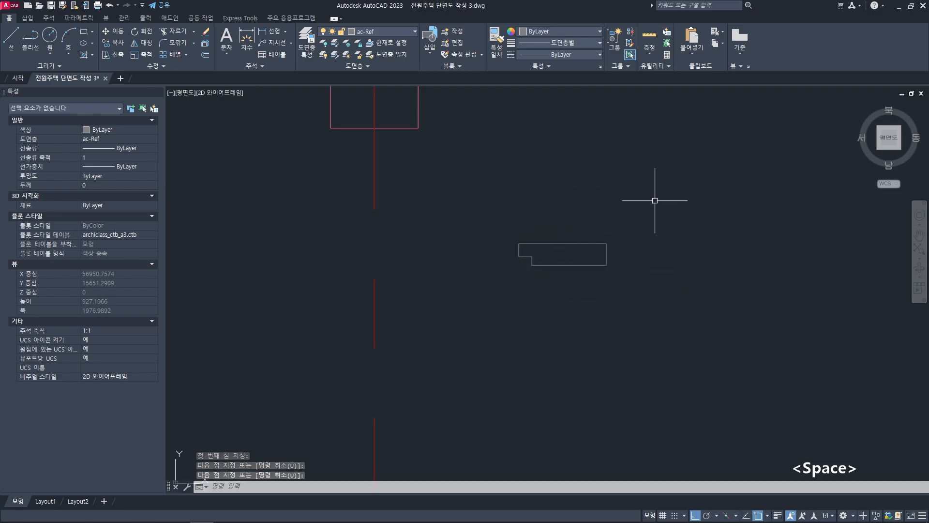
- Assign all six lines of the door frame profile to layer ac-door
{"action": "left_click", "coordinate": [503, 228]}
{"action": "left_click", "coordinate": [619, 280]}
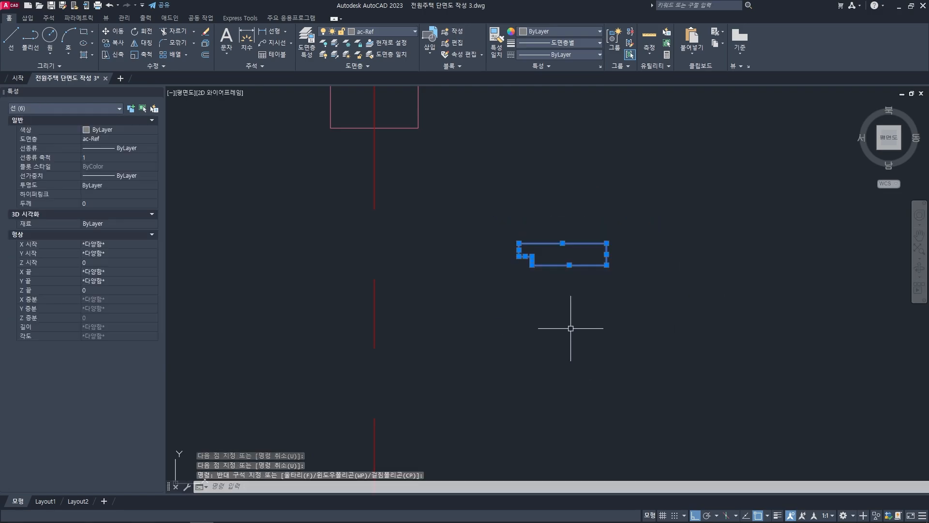
{"action": "left_click", "coordinate": [639, 293]}
{"action": "left_click", "coordinate": [518, 229]}
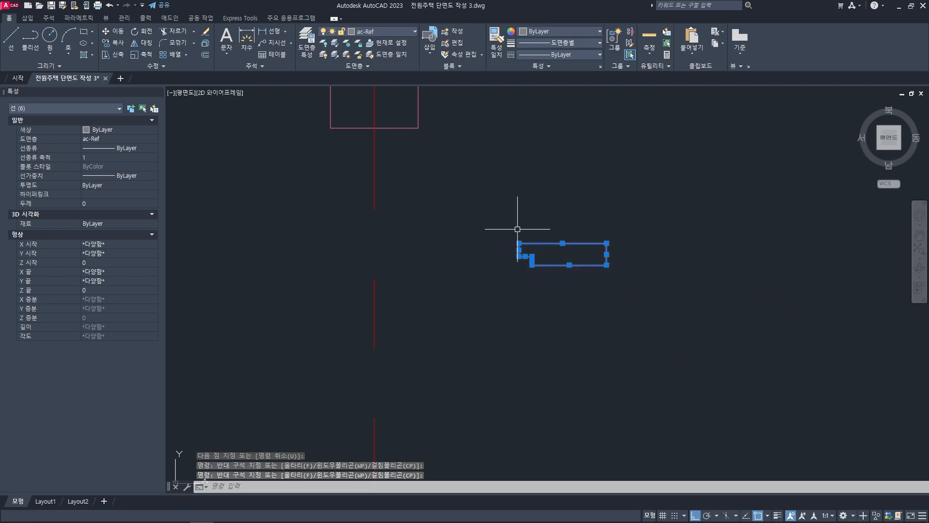
{"action": "left_click", "coordinate": [400, 32]}
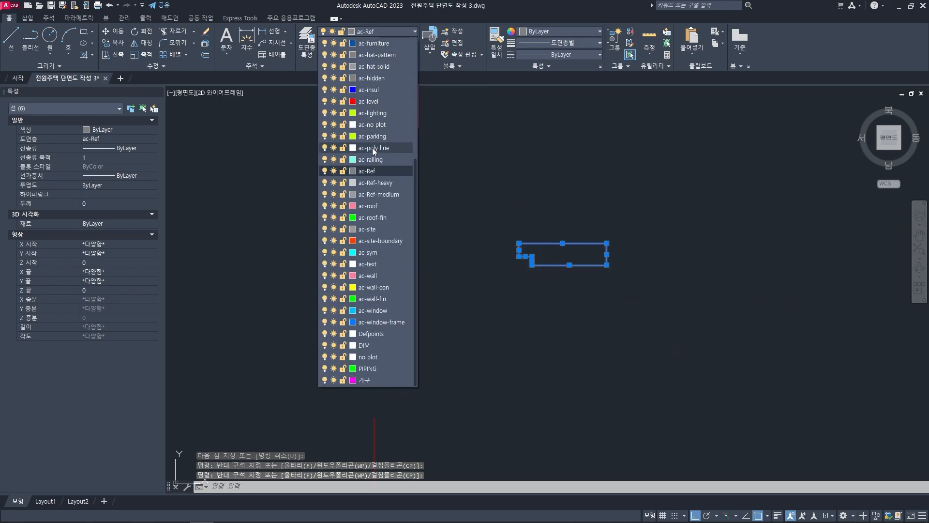
{"action": "scroll", "coordinate": [358, 236], "scroll_direction": "up", "scroll_amount": 5}
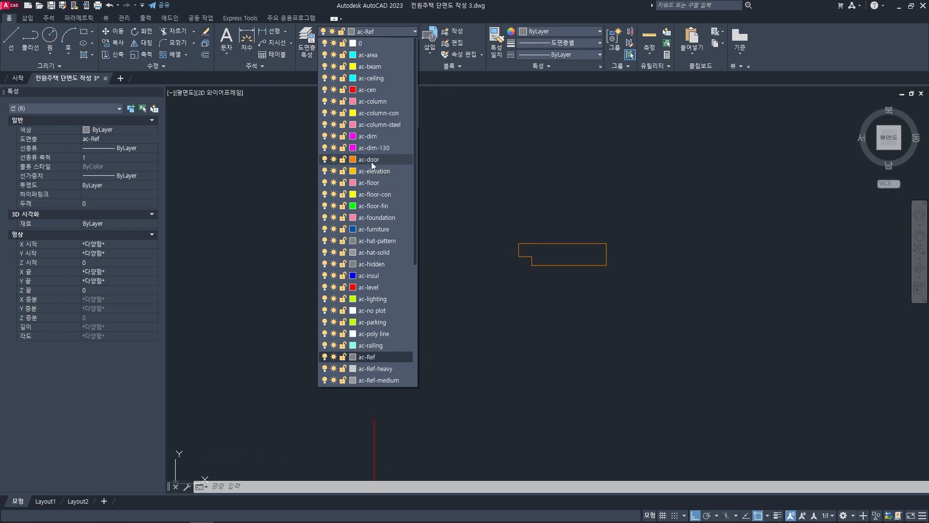
{"action": "left_click", "coordinate": [371, 159]}
{"action": "scroll", "coordinate": [530, 213], "scroll_direction": "down", "scroll_amount": 4}
{"action": "key", "text": "Escape"}
{"action": "key", "text": "Escape"}
{"action": "key", "text": "Escape"}
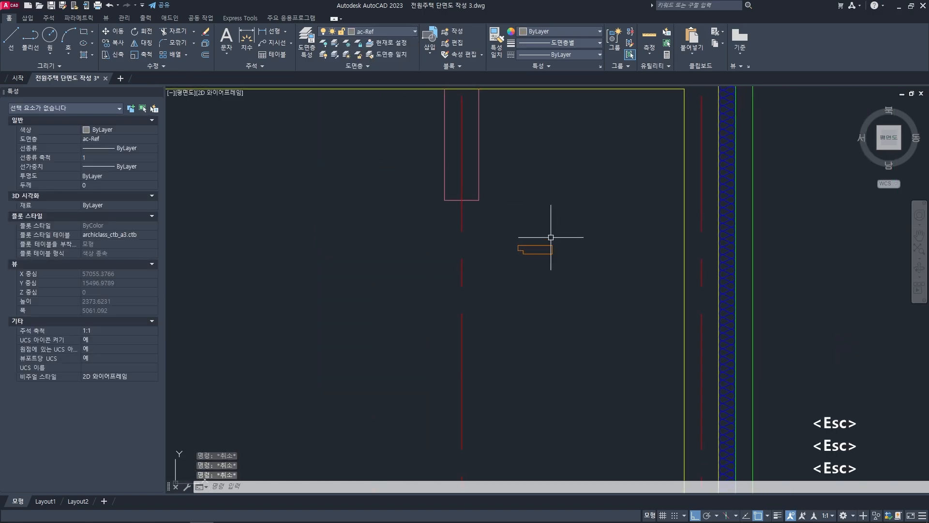
- Move the door frame profile by its upper-right corner to the lower-right corner of the interior wall above the opening
{"action": "left_click", "coordinate": [580, 280]}
{"action": "scroll", "coordinate": [544, 239], "scroll_direction": "up", "scroll_amount": 3}
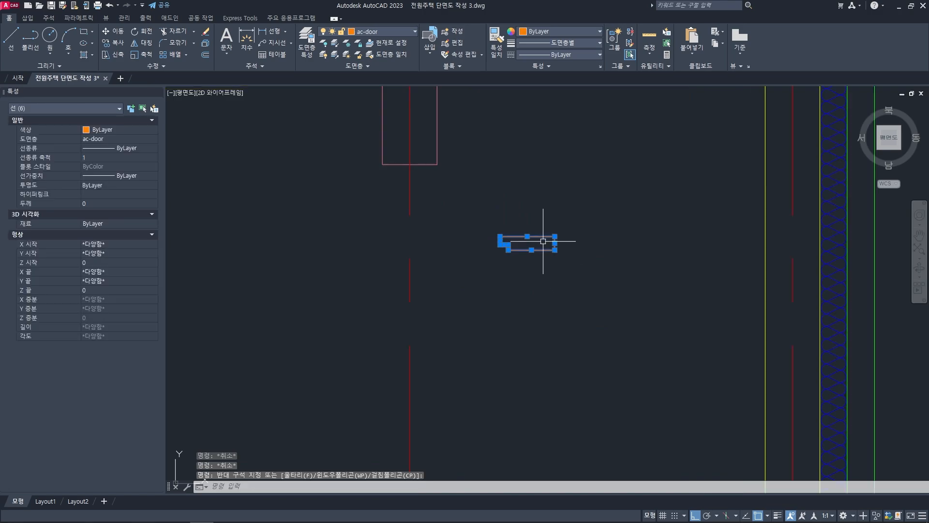
{"action": "type", "text": "m"}
{"action": "key", "text": "space"}
{"action": "left_click", "coordinate": [562, 236]}
{"action": "middle_click_drag", "start_coordinate": [562, 236], "coordinate": [639, 317]}
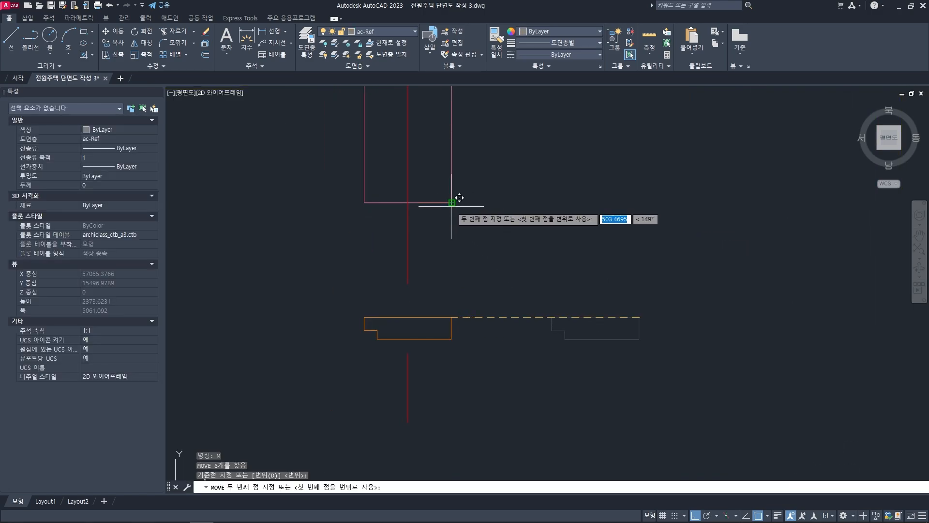
{"action": "scroll", "coordinate": [430, 240], "scroll_direction": "down", "scroll_amount": 5}
{"action": "key", "text": "Escape"}
{"action": "key", "text": "Escape"}
{"action": "scroll", "coordinate": [460, 223], "scroll_direction": "up", "scroll_amount": 4}
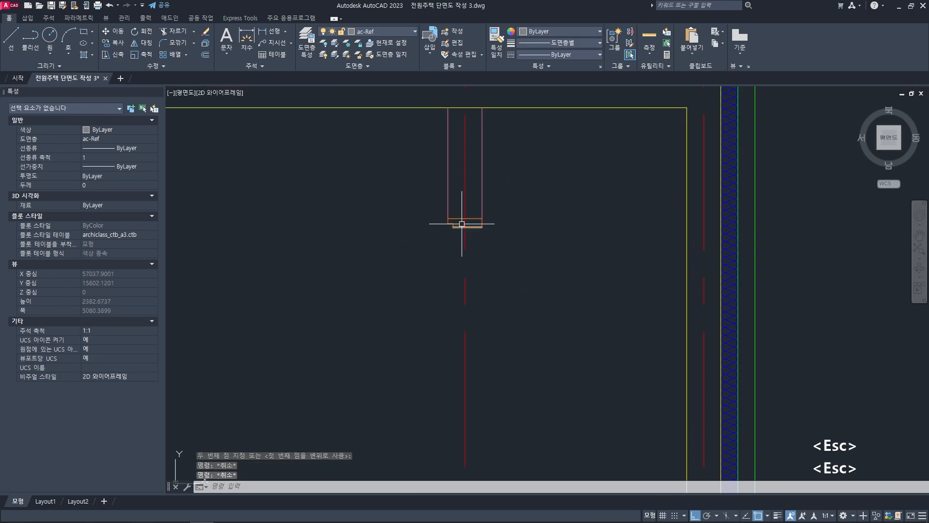
{"action": "scroll", "coordinate": [462, 230], "scroll_direction": "down", "scroll_amount": 3}
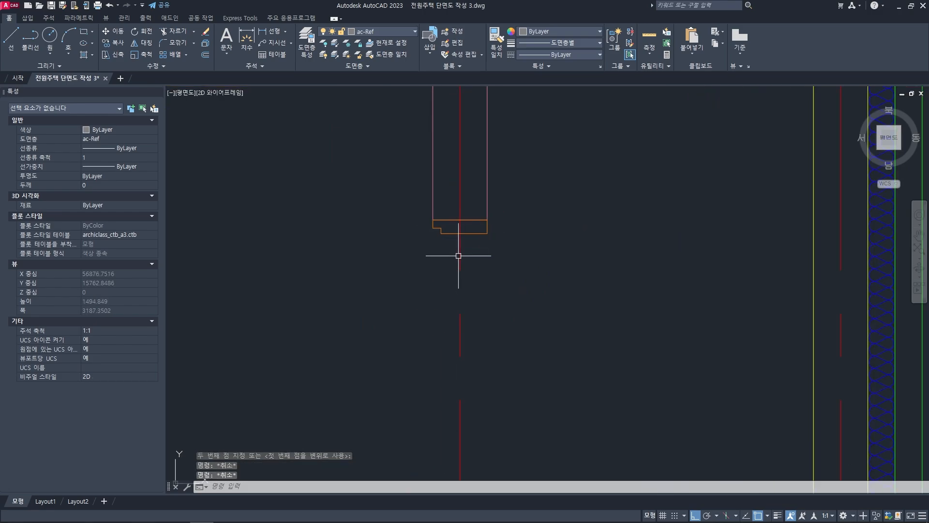
- Draw the door leaf's outer face line from the frame rebate's outer corner vertically down past the floor finish line
{"action": "type", "text": "l"}
{"action": "key", "text": "space"}
{"action": "scroll", "coordinate": [433, 210], "scroll_direction": "up", "scroll_amount": 4}
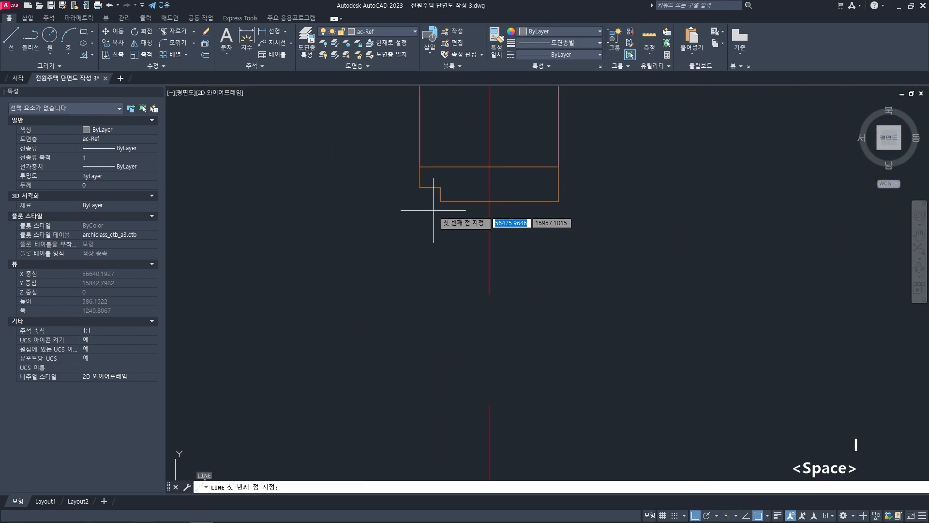
{"action": "left_click", "coordinate": [419, 187]}
{"action": "scroll", "coordinate": [436, 208], "scroll_direction": "down", "scroll_amount": 10}
{"action": "scroll", "coordinate": [438, 310], "scroll_direction": "up", "scroll_amount": 1}
{"action": "scroll", "coordinate": [437, 310], "scroll_direction": "up", "scroll_amount": 4}
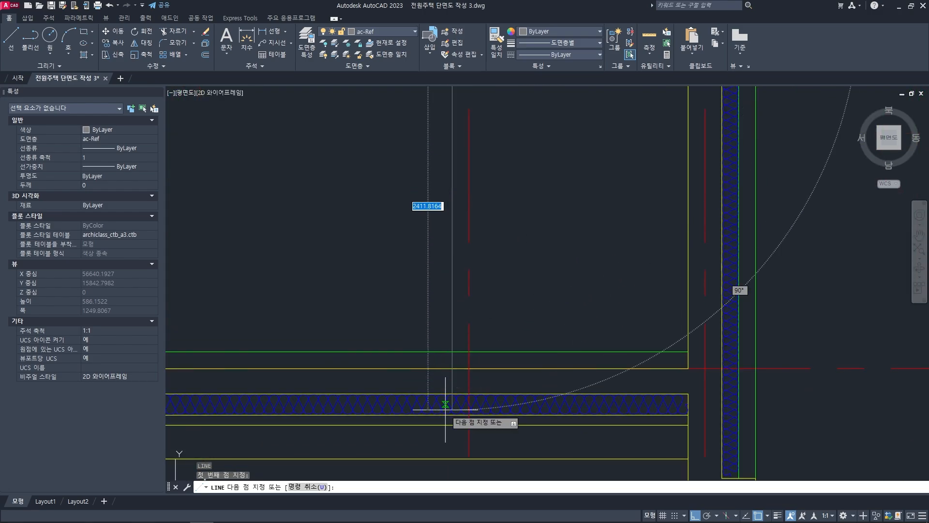
{"action": "left_click", "coordinate": [469, 426]}
{"action": "key", "text": "space"}
{"action": "scroll", "coordinate": [491, 317], "scroll_direction": "down", "scroll_amount": 4}
{"action": "scroll", "coordinate": [479, 291], "scroll_direction": "up", "scroll_amount": 6}
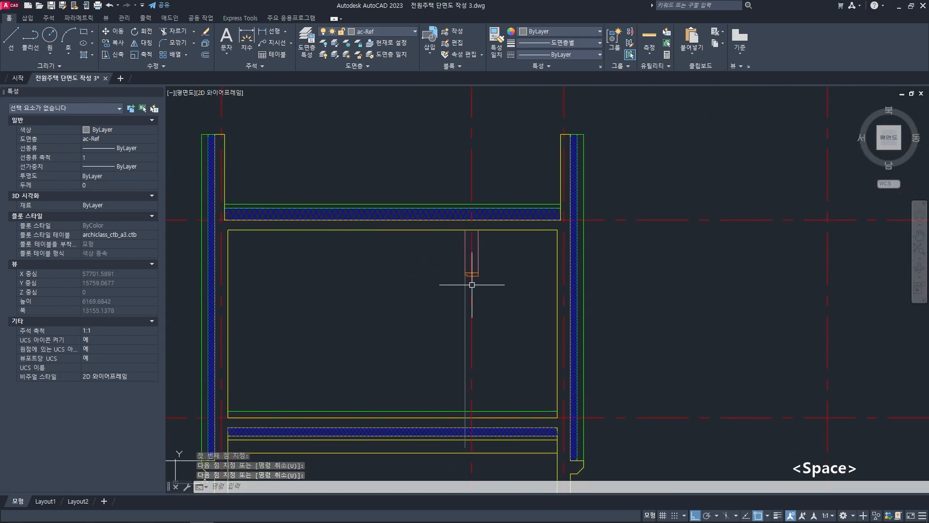
- Draw the door leaf's inner face line from the frame rebate's lower corner vertically down past the floor finish line
{"action": "key", "text": "space"}
{"action": "left_click", "coordinate": [437, 237]}
{"action": "scroll", "coordinate": [436, 338], "scroll_direction": "down", "scroll_amount": 3}
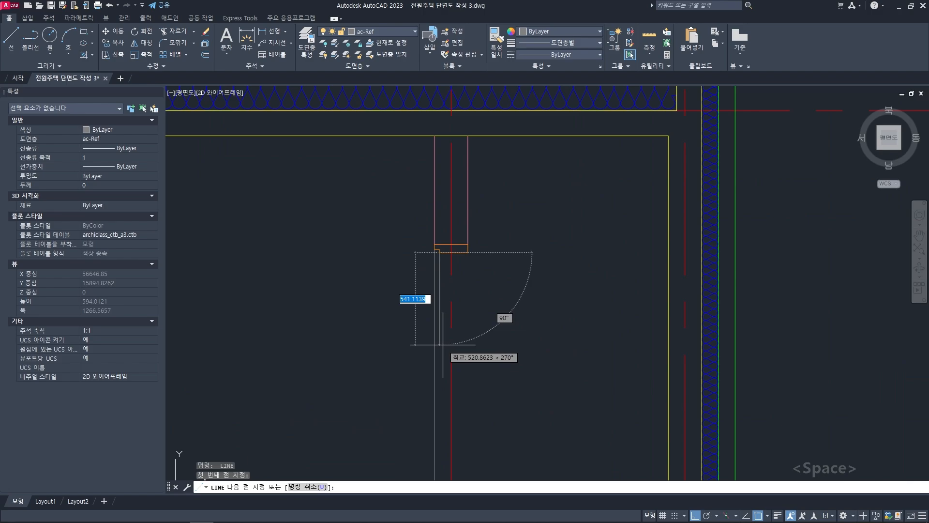
{"action": "scroll", "coordinate": [468, 332], "scroll_direction": "up", "scroll_amount": 2}
{"action": "scroll", "coordinate": [477, 307], "scroll_direction": "down", "scroll_amount": 3}
{"action": "scroll", "coordinate": [478, 309], "scroll_direction": "up", "scroll_amount": 4}
{"action": "scroll", "coordinate": [479, 312], "scroll_direction": "up", "scroll_amount": 2}
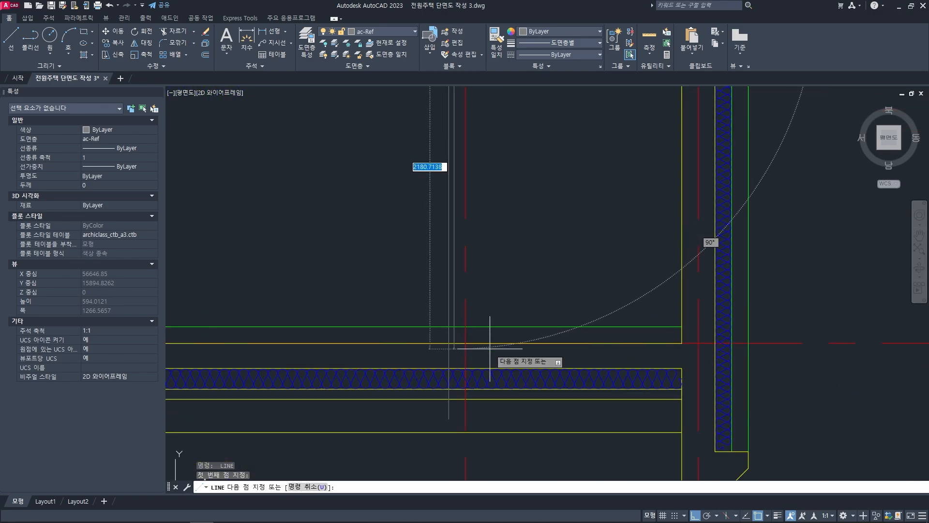
{"action": "left_click", "coordinate": [479, 341]}
{"action": "key", "text": "space"}
- Trim both door leaf lines where they extend below the floor finish line
{"action": "scroll", "coordinate": [477, 341], "scroll_direction": "up", "scroll_amount": 3}
{"action": "type", "text": "tr"}
{"action": "key", "text": "space"}
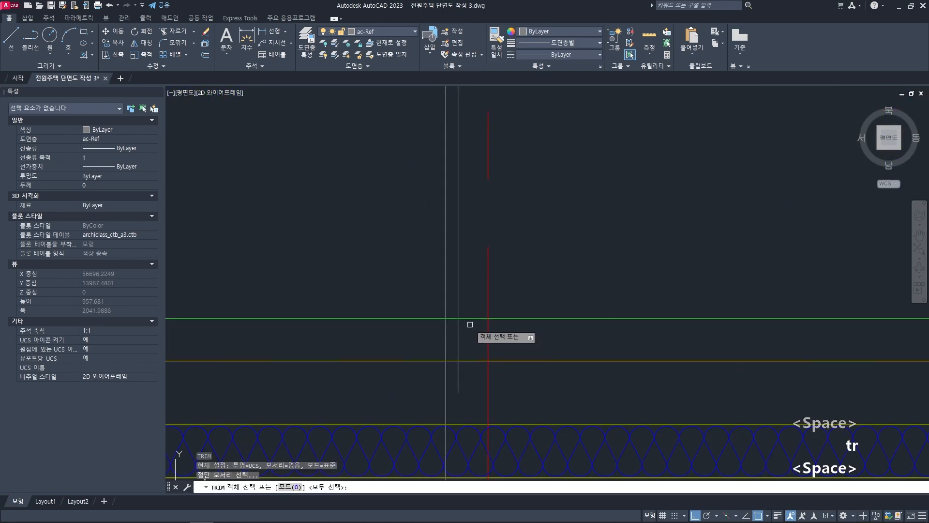
{"action": "key", "text": "space"}
{"action": "left_click", "coordinate": [472, 332]}
{"action": "scroll", "coordinate": [429, 341], "scroll_direction": "down", "scroll_amount": 3}
{"action": "key", "text": "space"}
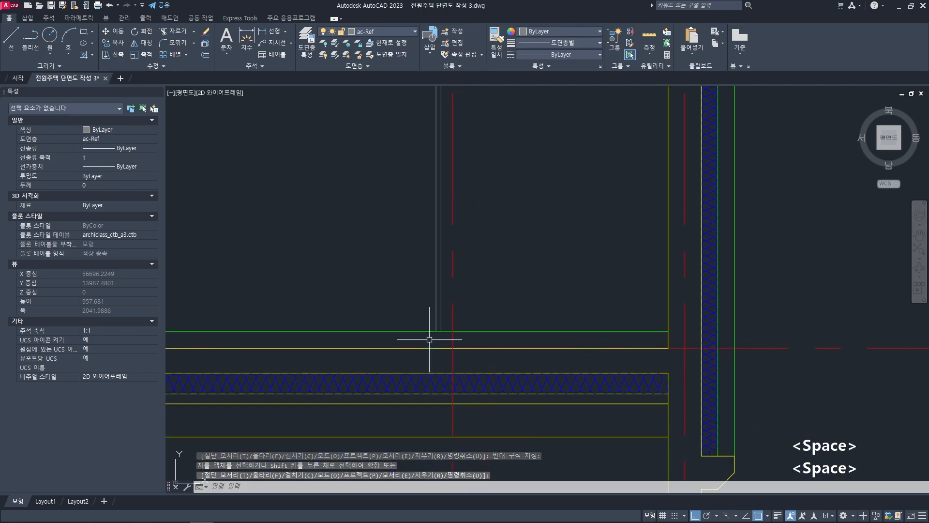
{"action": "key", "text": "Escape"}
{"action": "key", "text": "Escape"}
{"action": "key", "text": "Escape"}
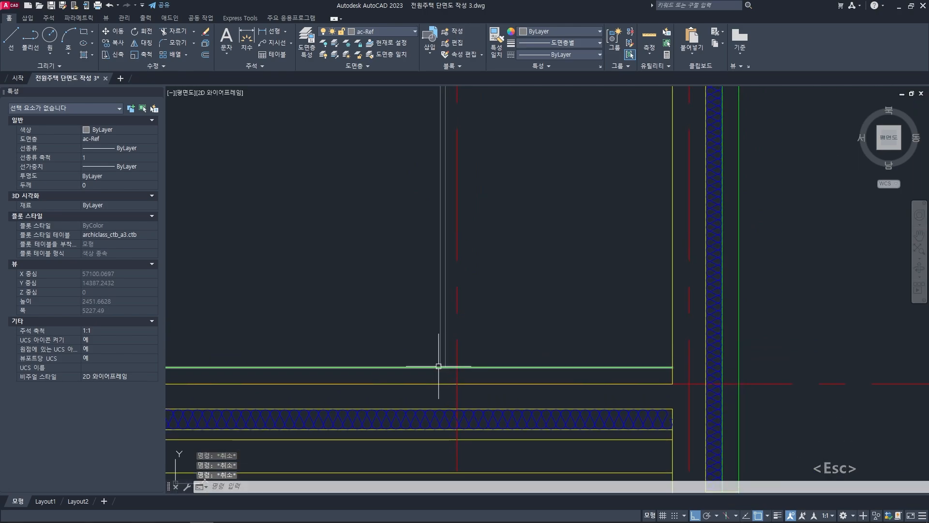
- Match the properties of the two door leaf lines to those of the door frame
{"action": "scroll", "coordinate": [442, 364], "scroll_direction": "down", "scroll_amount": 5}
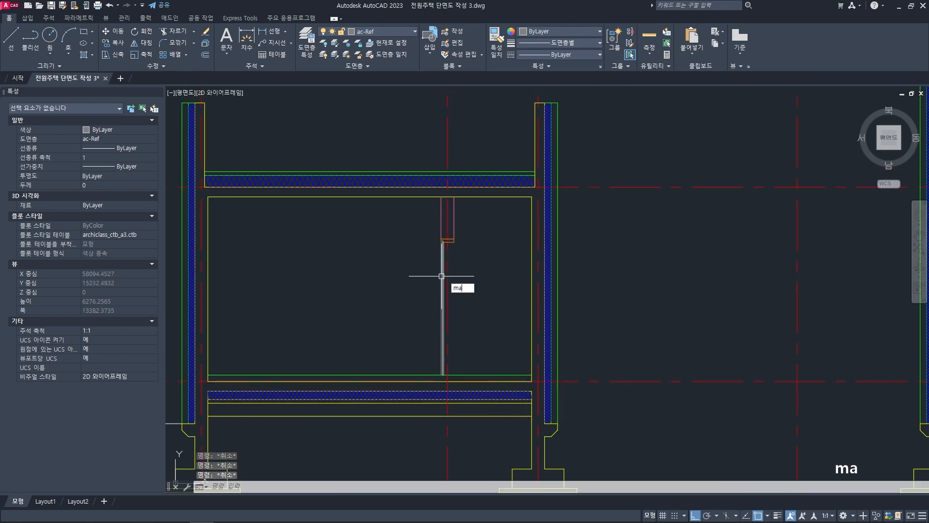
{"action": "type", "text": "ma"}
{"action": "key", "text": "space"}
{"action": "scroll", "coordinate": [442, 276], "scroll_direction": "up", "scroll_amount": 5}
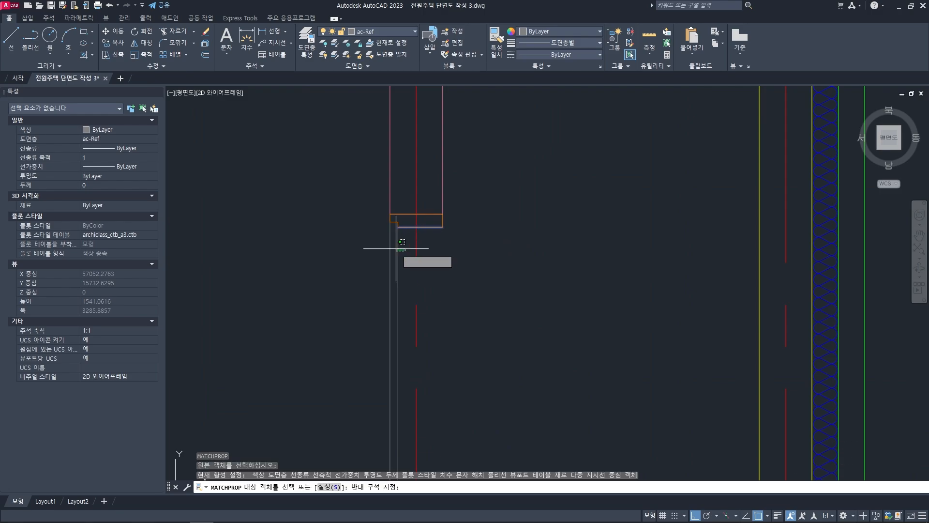
{"action": "scroll", "coordinate": [409, 228], "scroll_direction": "down", "scroll_amount": 6}
{"action": "key", "text": "space"}
{"action": "key", "text": "Escape"}
{"action": "key", "text": "Escape"}
{"action": "scroll", "coordinate": [436, 201], "scroll_direction": "up", "scroll_amount": 2}
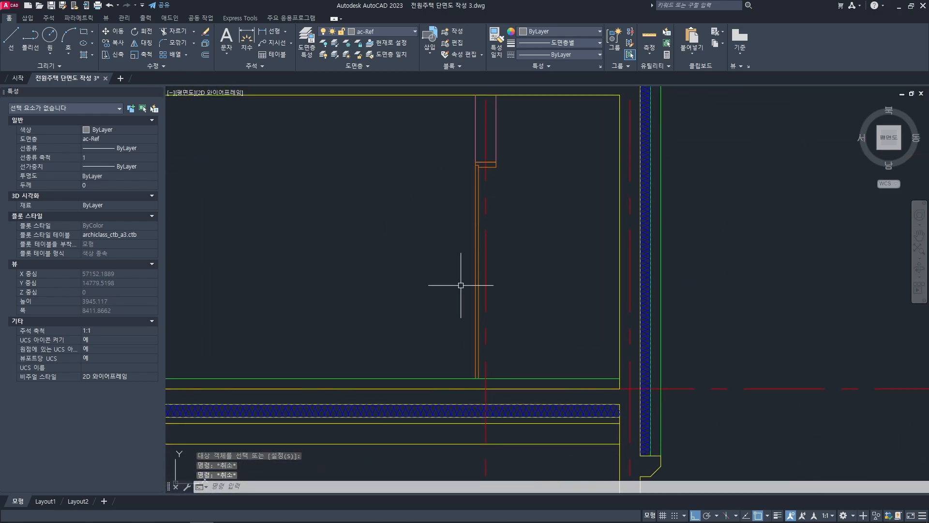
{"action": "middle_click_drag", "start_coordinate": [461, 285], "coordinate": [494, 281]}
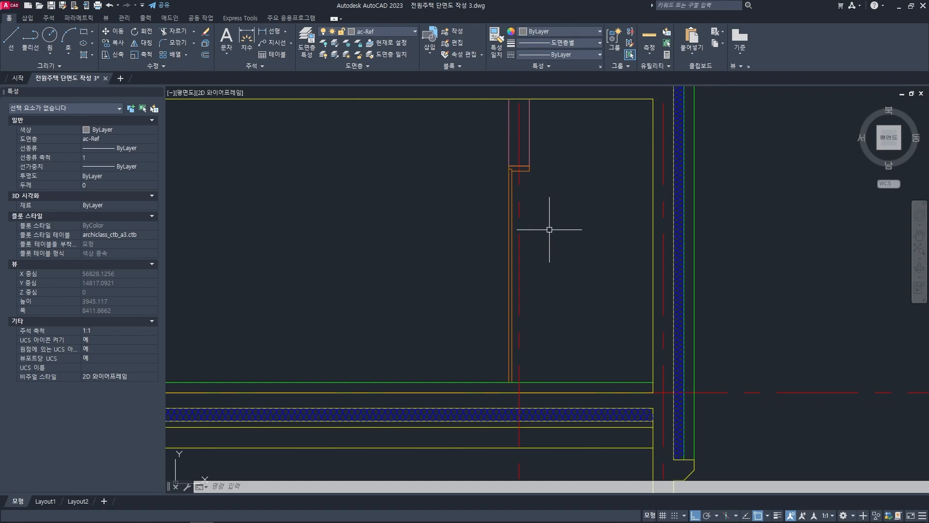
- Draw a vertical line from the door frame's lower corner opposite the leaf down past the floor finish line
{"action": "mouse_move", "coordinate": [549, 229]}
{"action": "middle_mouse_down"}
{"action": "mouse_move", "coordinate": [549, 220]}
{"action": "mouse_move", "coordinate": [548, 232]}
{"action": "middle_mouse_up"}
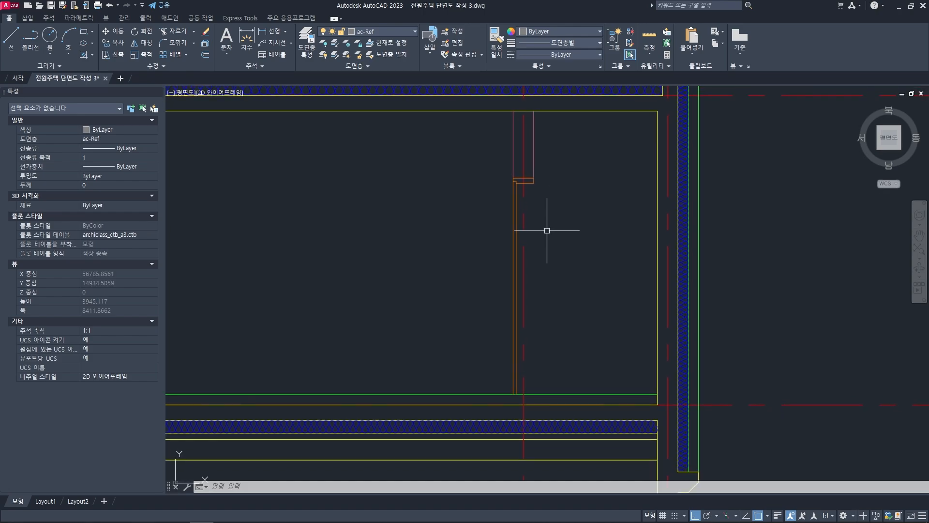
{"action": "key", "text": "space"}
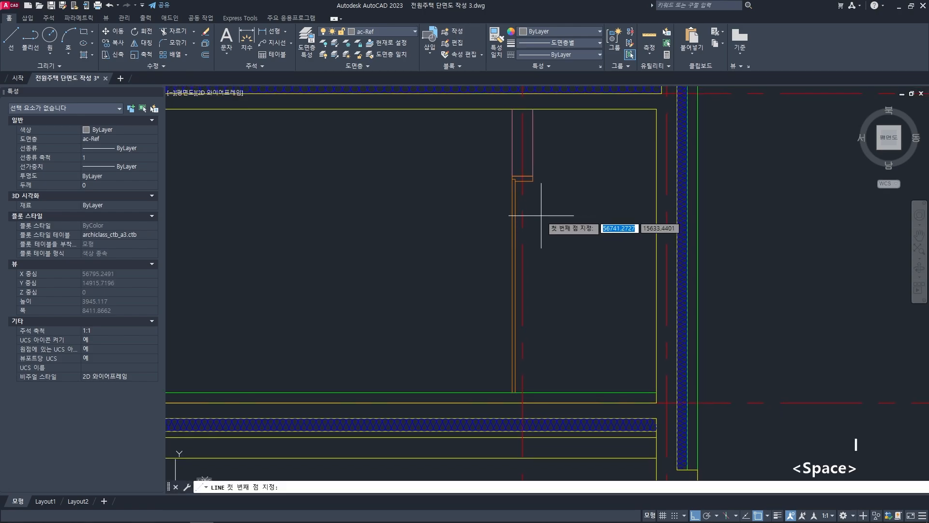
{"action": "left_click", "coordinate": [533, 180]}
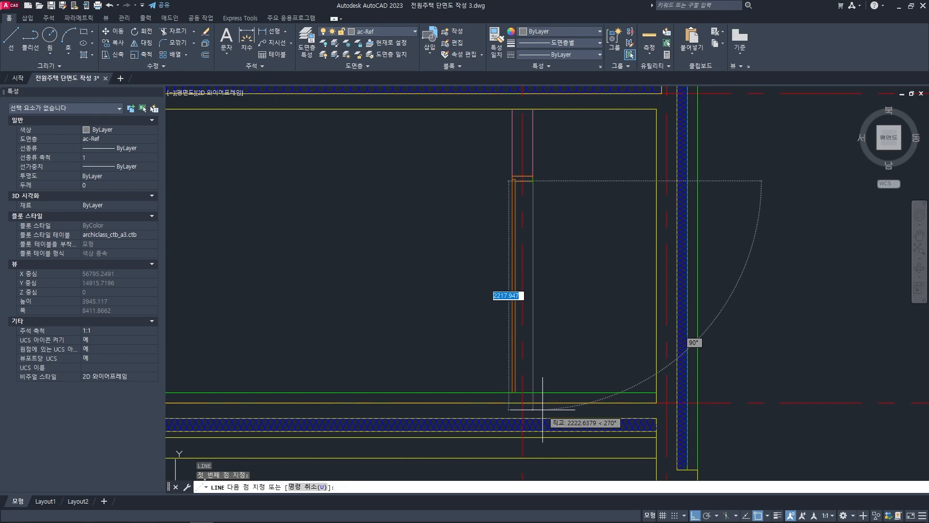
{"action": "key", "text": "space"}
- Trim the new door opening line where it extends below the floor finish line
{"action": "scroll", "coordinate": [541, 409], "scroll_direction": "up", "scroll_amount": 2}
{"action": "type", "text": "tr"}
{"action": "key", "text": "space"}
{"action": "left_click", "coordinate": [534, 386]}
{"action": "key", "text": "space"}
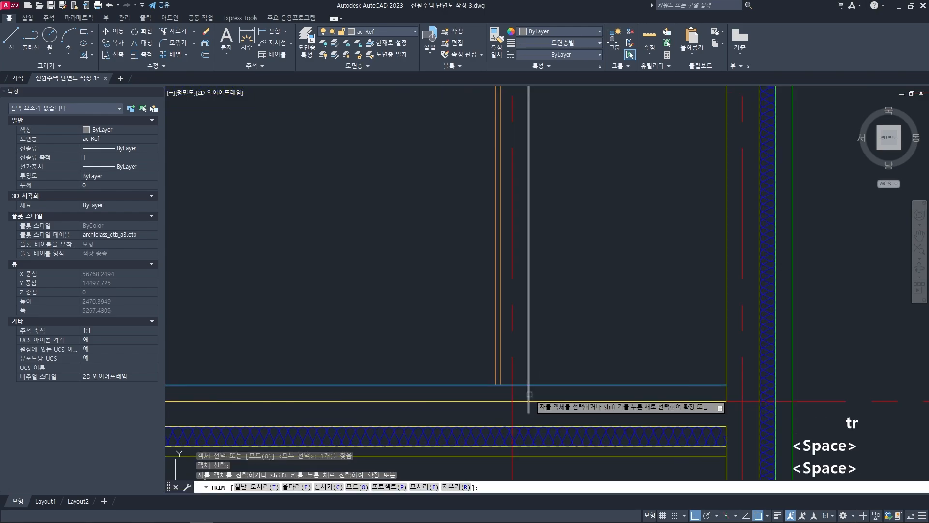
{"action": "left_click", "coordinate": [529, 394]}
{"action": "key", "text": "space"}
{"action": "scroll", "coordinate": [551, 348], "scroll_direction": "down", "scroll_amount": 1}
{"action": "key", "text": "Escape"}
{"action": "key", "text": "Escape"}
{"action": "scroll", "coordinate": [545, 271], "scroll_direction": "down", "scroll_amount": 2}
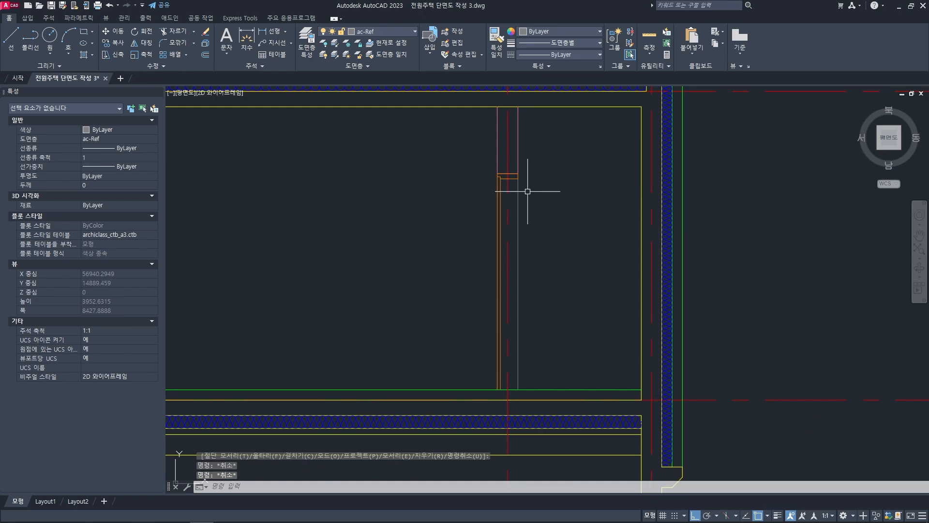
- Examine the bedroom 3 (침실3) door jamb at the section cut on the floor plan and compare it with the section's door
{"action": "scroll", "coordinate": [457, 229], "scroll_direction": "down", "scroll_amount": 12}
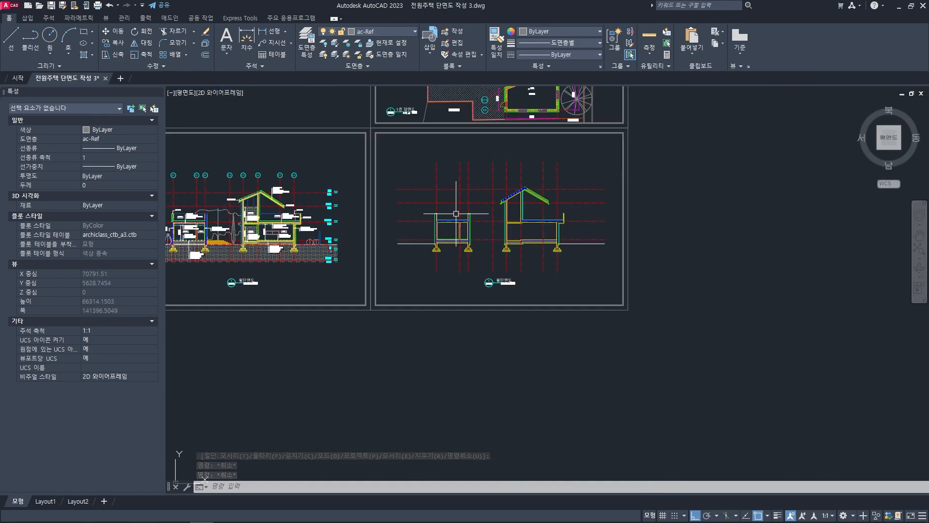
{"action": "middle_click_drag", "start_coordinate": [458, 124], "coordinate": [446, 303]}
{"action": "scroll", "coordinate": [445, 172], "scroll_direction": "up", "scroll_amount": 4}
{"action": "scroll", "coordinate": [445, 172], "scroll_direction": "up", "scroll_amount": 5}
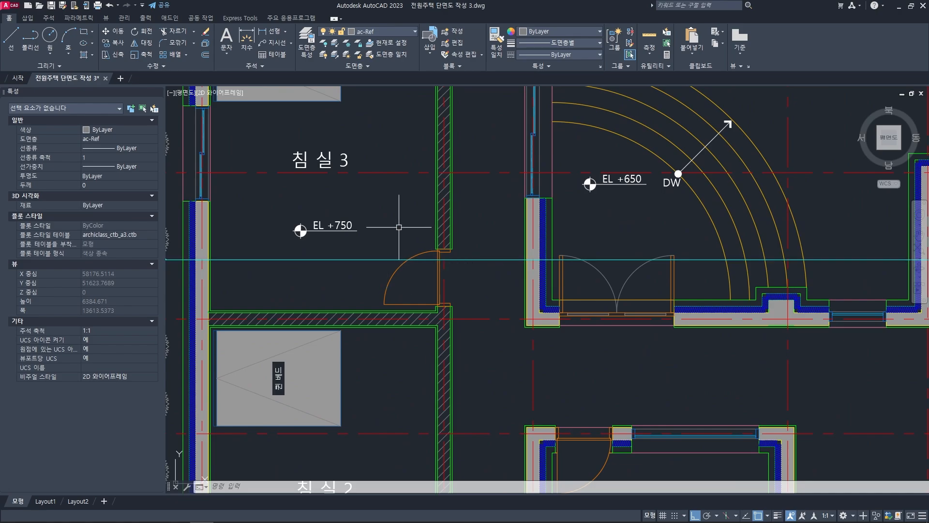
{"action": "key", "text": "Escape"}
{"action": "scroll", "coordinate": [447, 247], "scroll_direction": "up", "scroll_amount": 6}
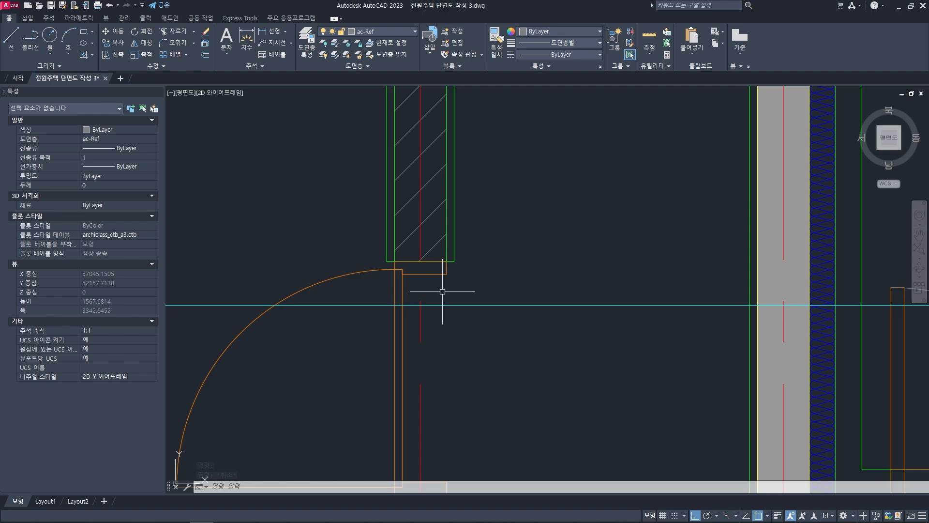
{"action": "scroll", "coordinate": [447, 274], "scroll_direction": "down", "scroll_amount": 12}
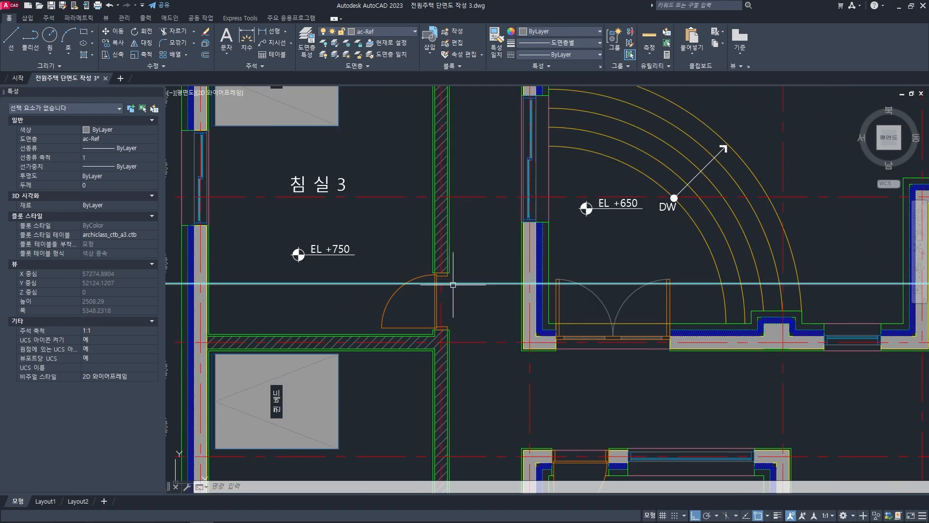
{"action": "scroll", "coordinate": [463, 281], "scroll_direction": "up", "scroll_amount": 5}
{"action": "scroll", "coordinate": [472, 271], "scroll_direction": "up", "scroll_amount": 6}
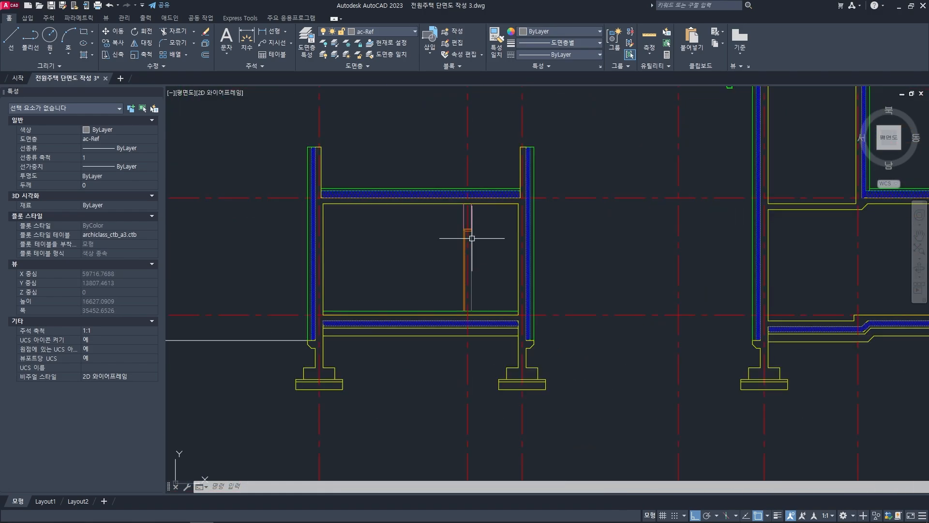
{"action": "scroll", "coordinate": [472, 258], "scroll_direction": "up", "scroll_amount": 3}
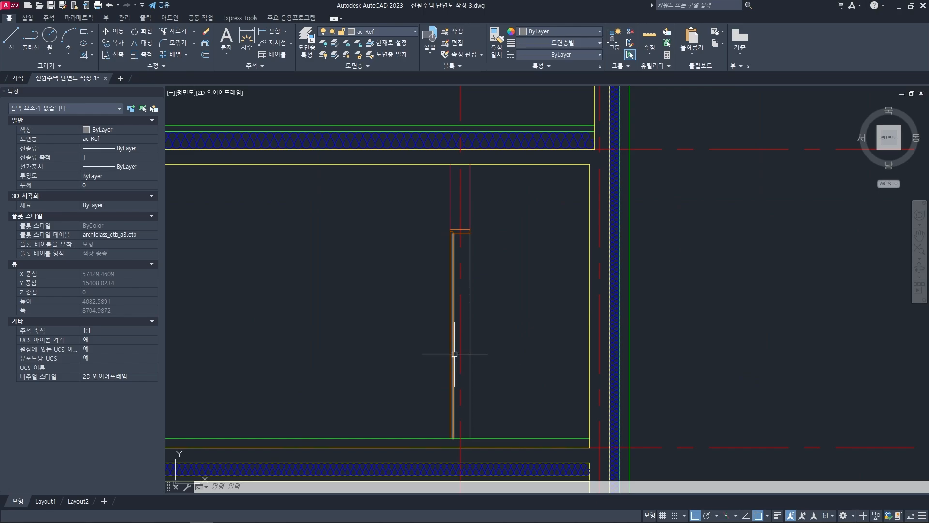
{"action": "middle_click_drag", "start_coordinate": [508, 318], "coordinate": [505, 272]}
{"action": "scroll", "coordinate": [498, 304], "scroll_direction": "down", "scroll_amount": 1}
{"action": "scroll", "coordinate": [501, 285], "scroll_direction": "up", "scroll_amount": 1}
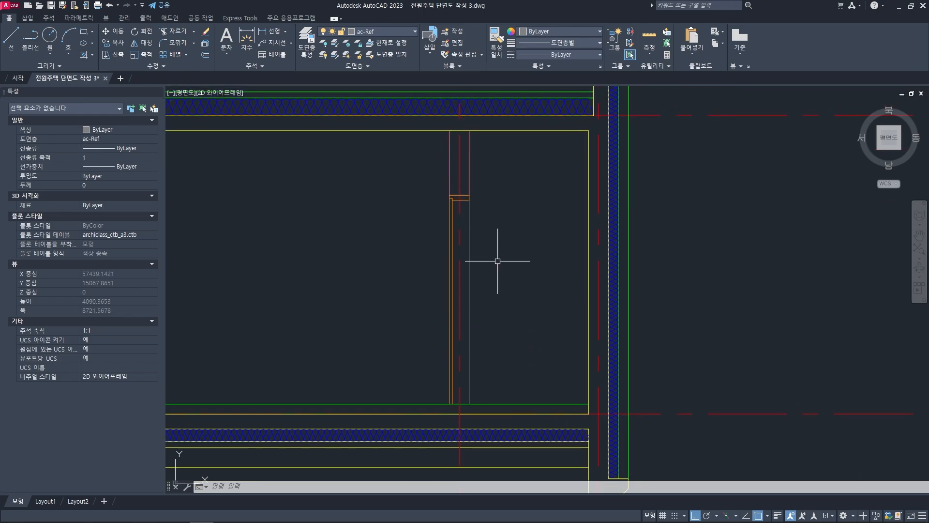
- Examine the main building's section and the wall between bathroom (화장실) and kitchen where the section line crosses the floor plan
{"action": "scroll", "coordinate": [484, 261], "scroll_direction": "down", "scroll_amount": 5}
{"action": "middle_click_drag", "start_coordinate": [602, 264], "coordinate": [410, 263]}
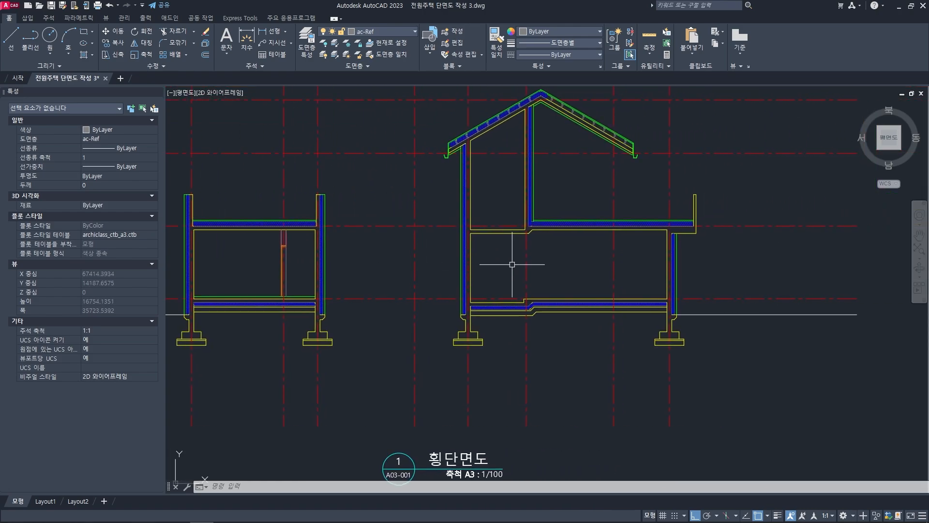
{"action": "middle_click_drag", "start_coordinate": [531, 248], "coordinate": [466, 269]}
{"action": "scroll", "coordinate": [468, 262], "scroll_direction": "up", "scroll_amount": 5}
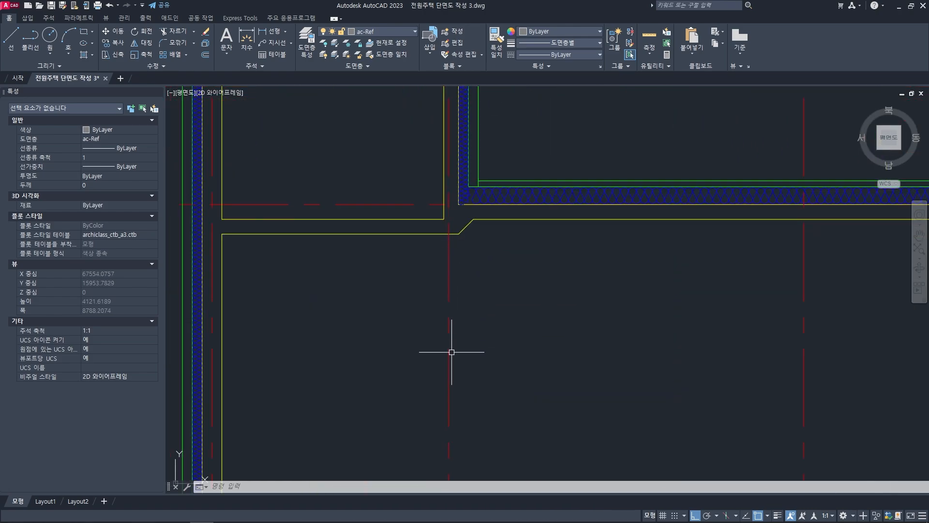
{"action": "scroll", "coordinate": [454, 329], "scroll_direction": "down", "scroll_amount": 5}
{"action": "scroll", "coordinate": [457, 349], "scroll_direction": "up", "scroll_amount": 5}
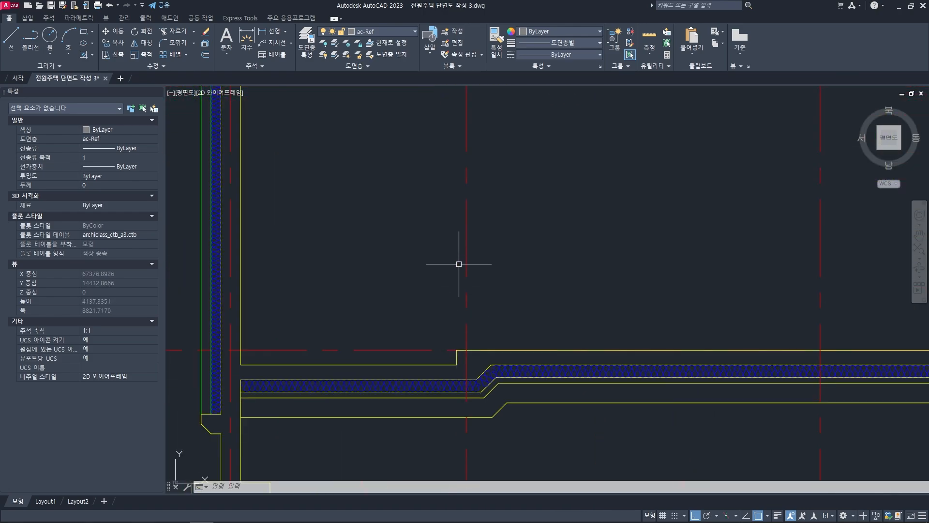
{"action": "scroll", "coordinate": [459, 264], "scroll_direction": "down", "scroll_amount": 10}
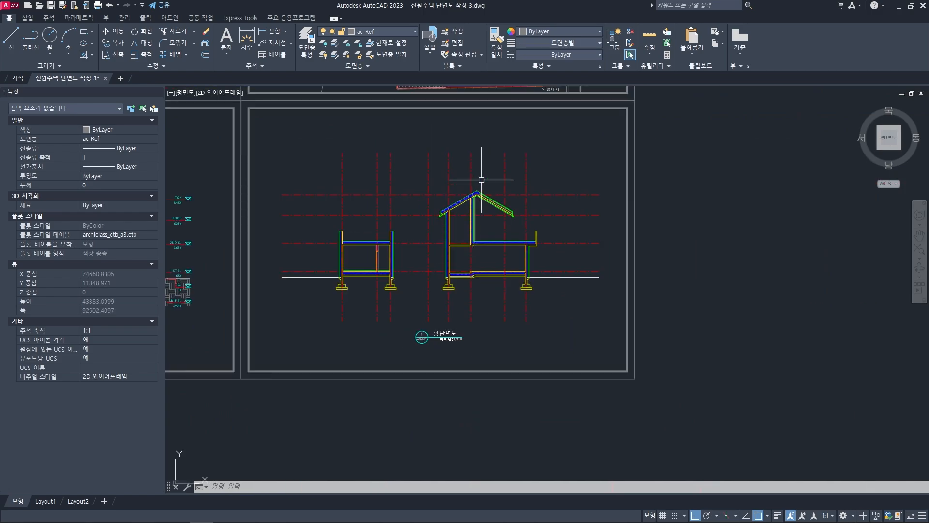
{"action": "scroll", "coordinate": [482, 180], "scroll_direction": "down", "scroll_amount": 2}
{"action": "scroll", "coordinate": [510, 234], "scroll_direction": "up", "scroll_amount": 7}
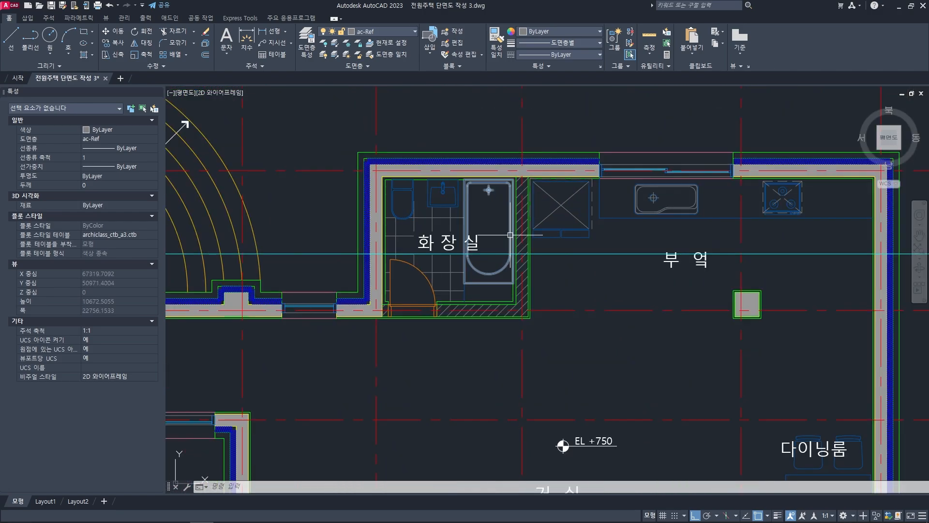
{"action": "scroll", "coordinate": [509, 234], "scroll_direction": "up", "scroll_amount": 4}
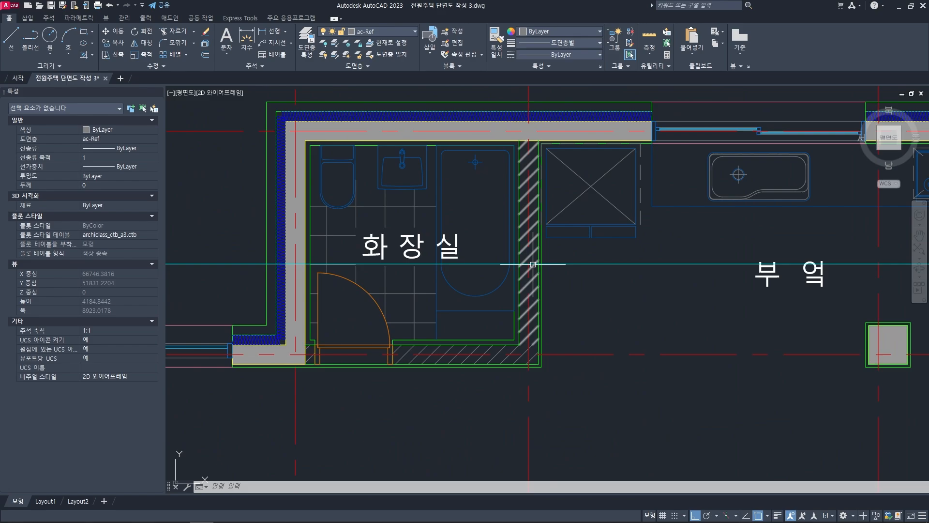
{"action": "scroll", "coordinate": [529, 264], "scroll_direction": "up", "scroll_amount": 2}
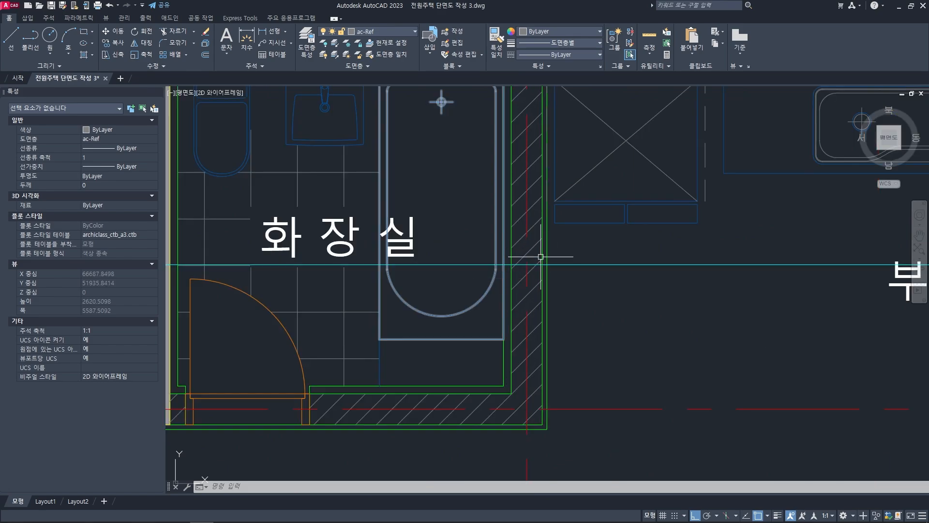
- Draw the bathroom partition's first face as a vertical line upward from the ground-floor slab's step corner in the main building section
{"action": "scroll", "coordinate": [519, 261], "scroll_direction": "down", "scroll_amount": 14}
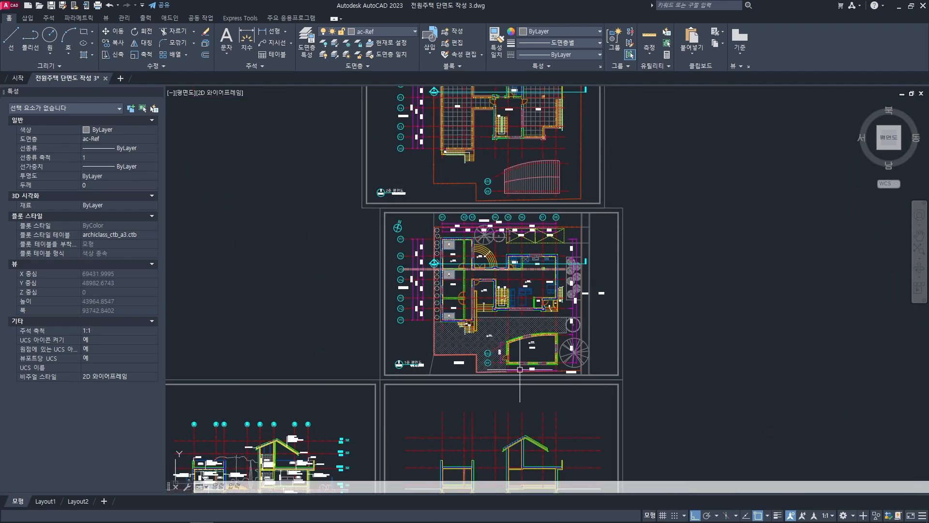
{"action": "middle_click_drag", "start_coordinate": [523, 469], "coordinate": [488, 308]}
{"action": "scroll", "coordinate": [488, 308], "scroll_direction": "up", "scroll_amount": 4}
{"action": "scroll", "coordinate": [488, 308], "scroll_direction": "up", "scroll_amount": 8}
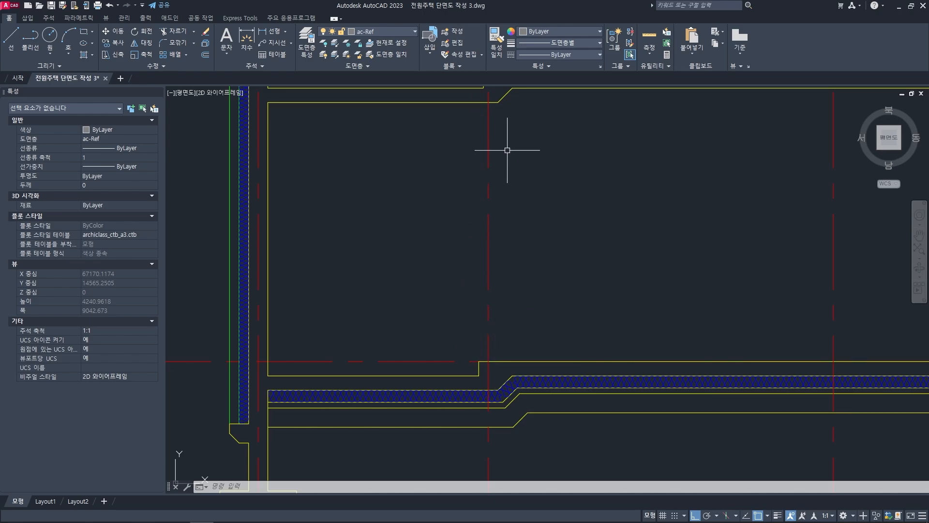
{"action": "key", "text": "space"}
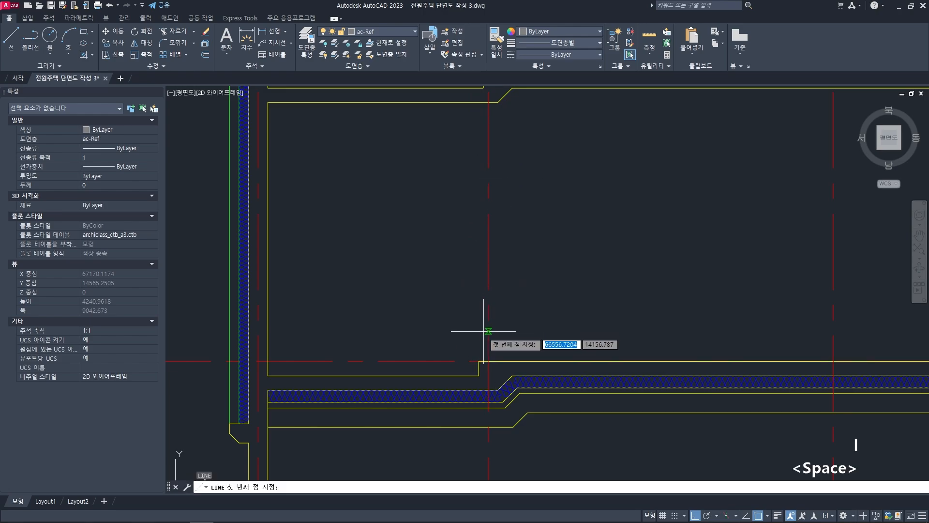
{"action": "left_click", "coordinate": [479, 360]}
{"action": "left_click", "coordinate": [478, 169]}
{"action": "key", "text": "space"}
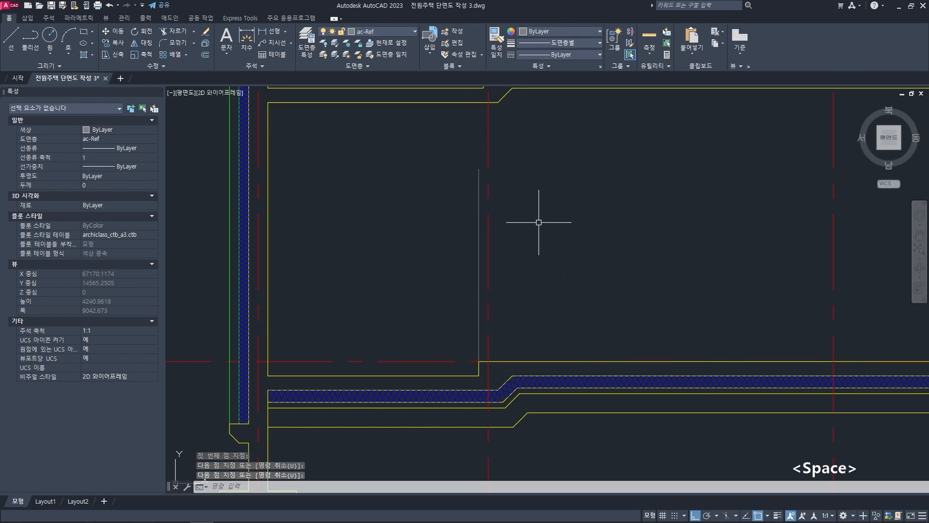
- Offset the partition face line 200 toward the kitchen side to form the wall's second face
{"action": "type", "text": "o"}
{"action": "key", "text": "space"}
{"action": "type", "text": "200"}
{"action": "key", "text": "space"}
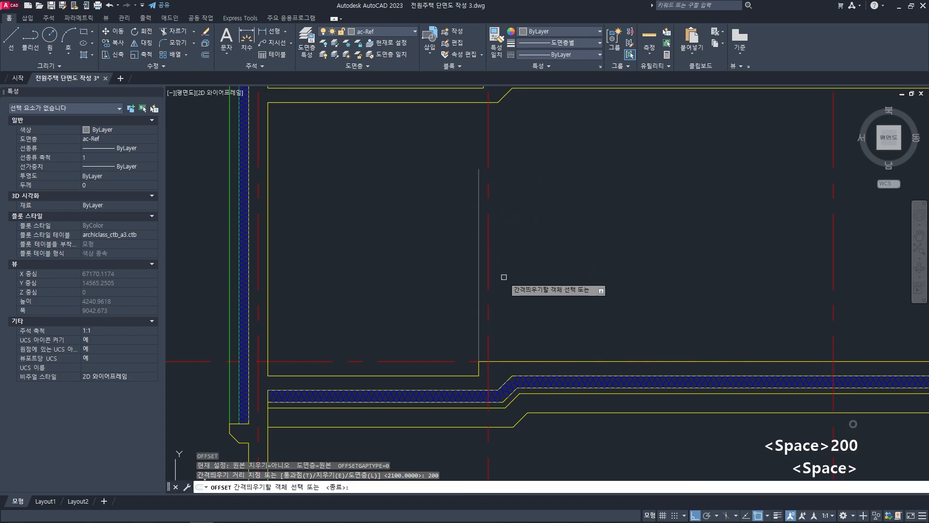
{"action": "left_click", "coordinate": [480, 266]}
{"action": "left_click", "coordinate": [528, 252]}
{"action": "key", "text": "space"}
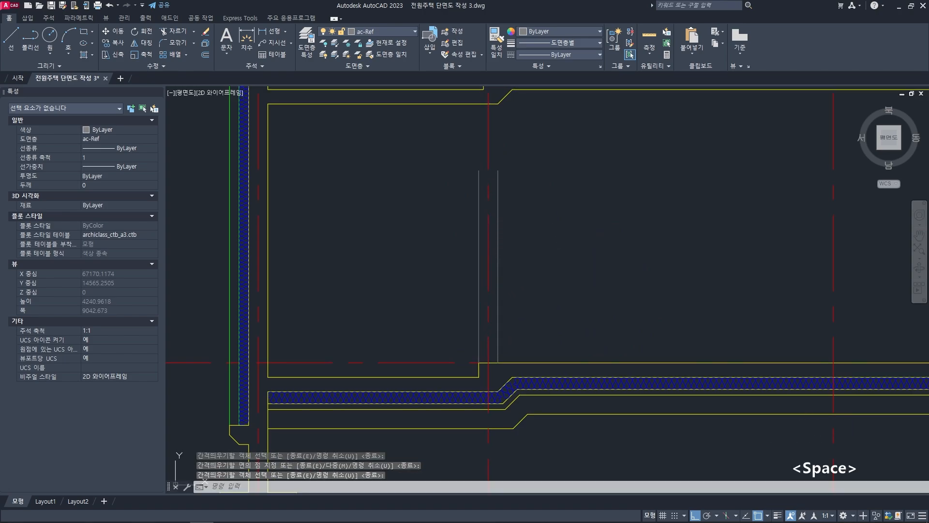
- Extend both partition face lines up to the underside of the upper floor slab
{"action": "middle_click_drag", "start_coordinate": [508, 181], "coordinate": [514, 202]}
{"action": "type", "text": "ex"}
{"action": "key", "text": "space"}
{"action": "key", "text": "space"}
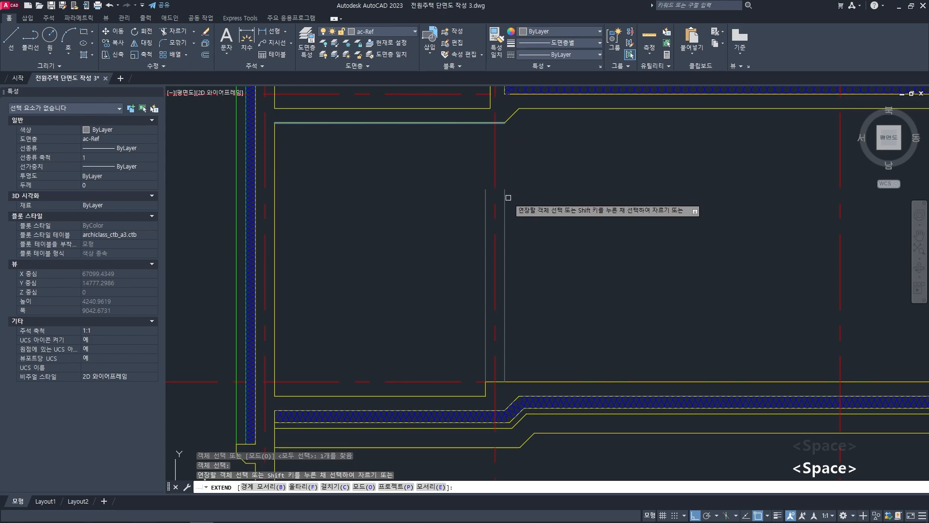
{"action": "left_click", "coordinate": [505, 201]}
{"action": "left_click", "coordinate": [485, 203]}
{"action": "key", "text": "space"}
- Match the properties of both new partition lines to the wall line above the door in the smaller building section
{"action": "middle_click_drag", "start_coordinate": [454, 222], "coordinate": [482, 233]}
{"action": "type", "text": "ma"}
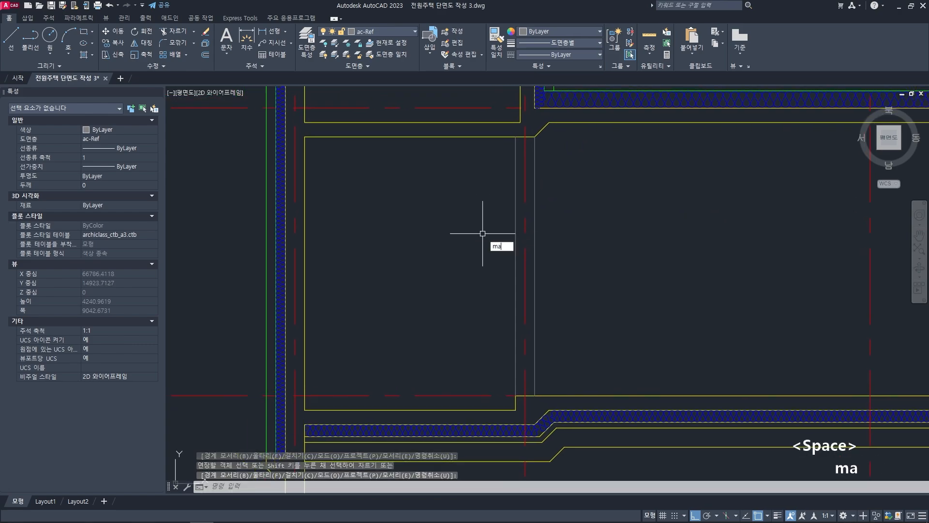
{"action": "key", "text": "space"}
{"action": "scroll", "coordinate": [522, 236], "scroll_direction": "down", "scroll_amount": 3}
{"action": "middle_click_drag", "start_coordinate": [185, 247], "coordinate": [465, 250]}
{"action": "scroll", "coordinate": [576, 220], "scroll_direction": "up", "scroll_amount": 3}
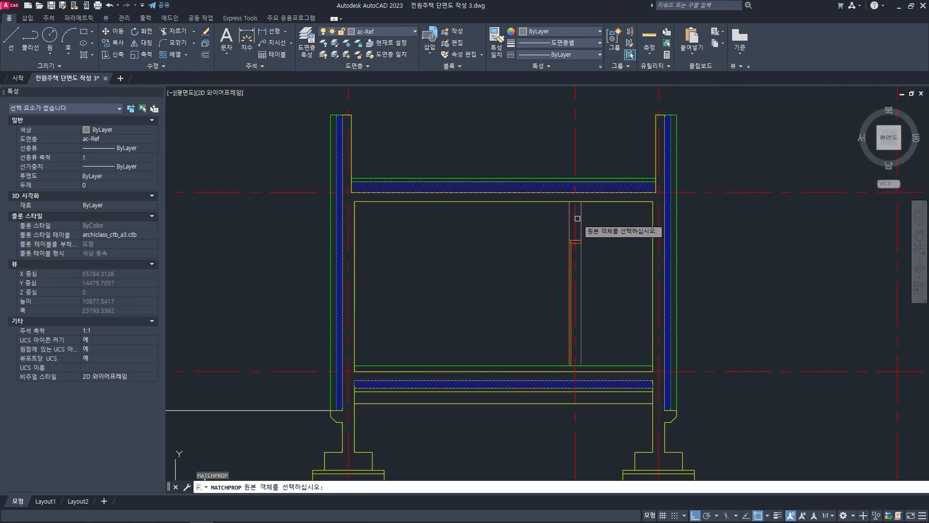
{"action": "left_click", "coordinate": [582, 223]}
{"action": "scroll", "coordinate": [587, 224], "scroll_direction": "down", "scroll_amount": 3}
{"action": "middle_click_drag", "start_coordinate": [813, 251], "coordinate": [639, 251]}
{"action": "scroll", "coordinate": [639, 251], "scroll_direction": "up", "scroll_amount": 3}
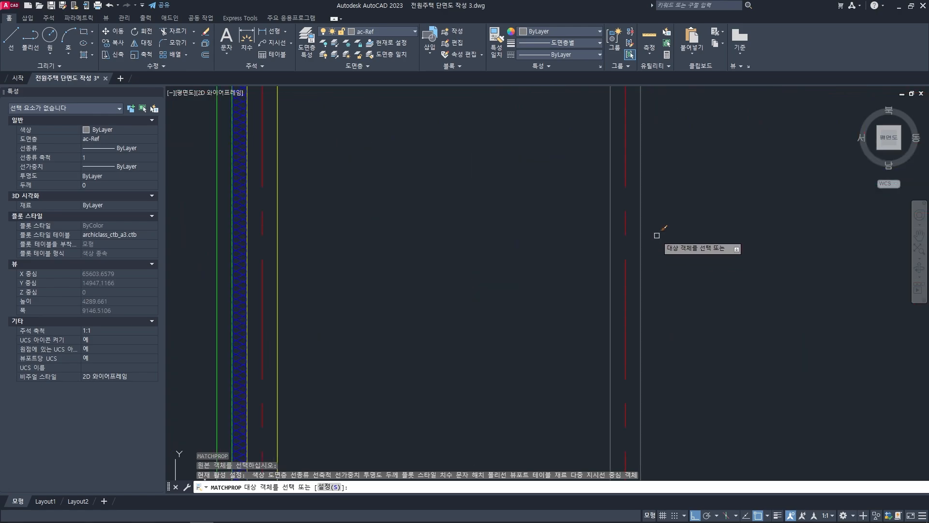
{"action": "left_click", "coordinate": [642, 226]}
{"action": "left_click", "coordinate": [609, 224]}
{"action": "key", "text": "space"}
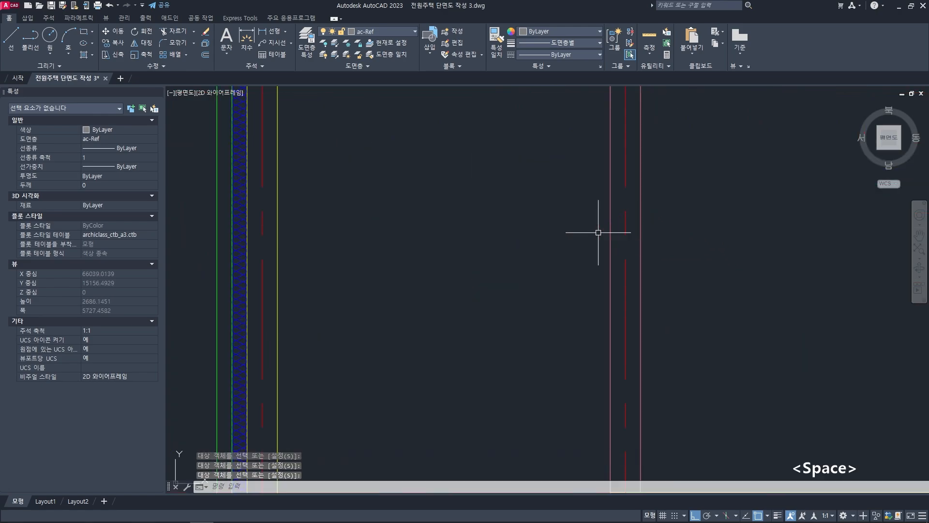
- Inspect the new partition and the smaller building's floor finish line where it meets the walls and door
{"action": "scroll", "coordinate": [597, 233], "scroll_direction": "down", "scroll_amount": 2}
{"action": "middle_click_drag", "start_coordinate": [597, 232], "coordinate": [543, 238]}
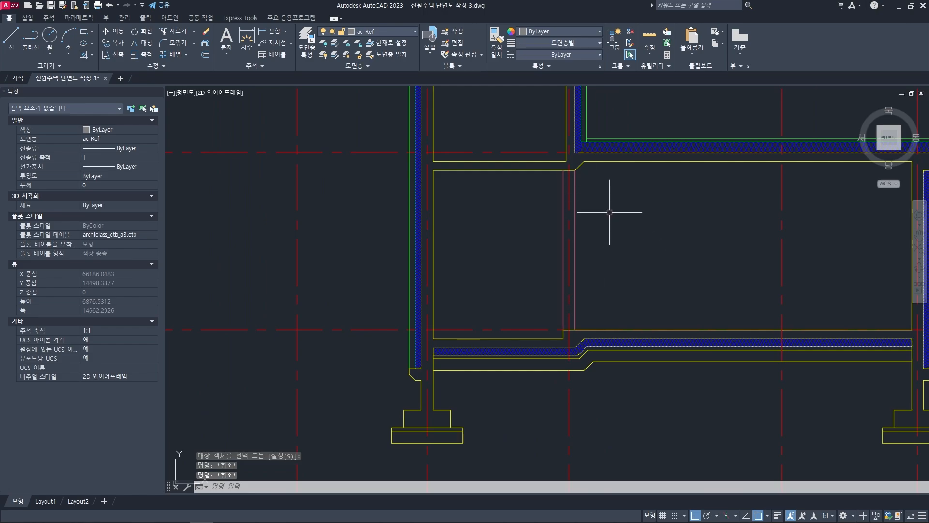
{"action": "scroll", "coordinate": [559, 278], "scroll_direction": "down", "scroll_amount": 2}
{"action": "middle_click_drag", "start_coordinate": [473, 292], "coordinate": [636, 283]}
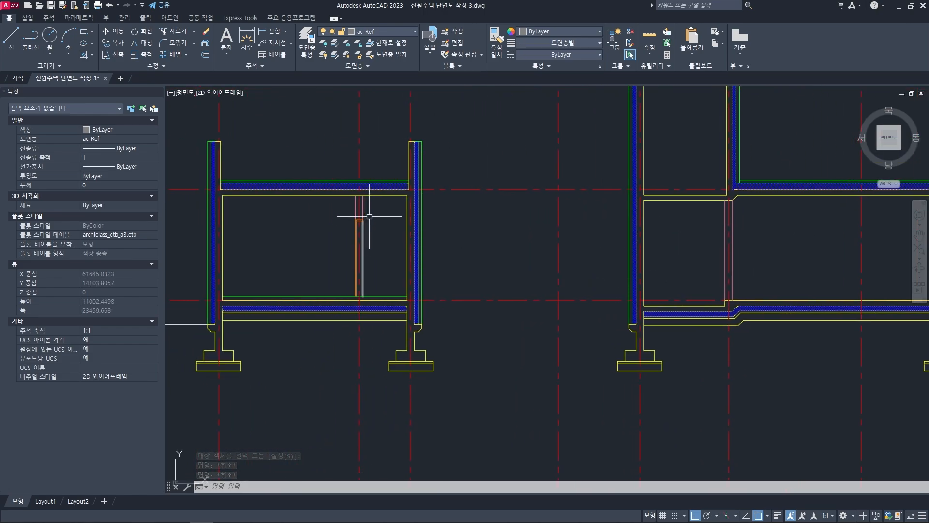
{"action": "middle_click_drag", "start_coordinate": [696, 284], "coordinate": [666, 291]}
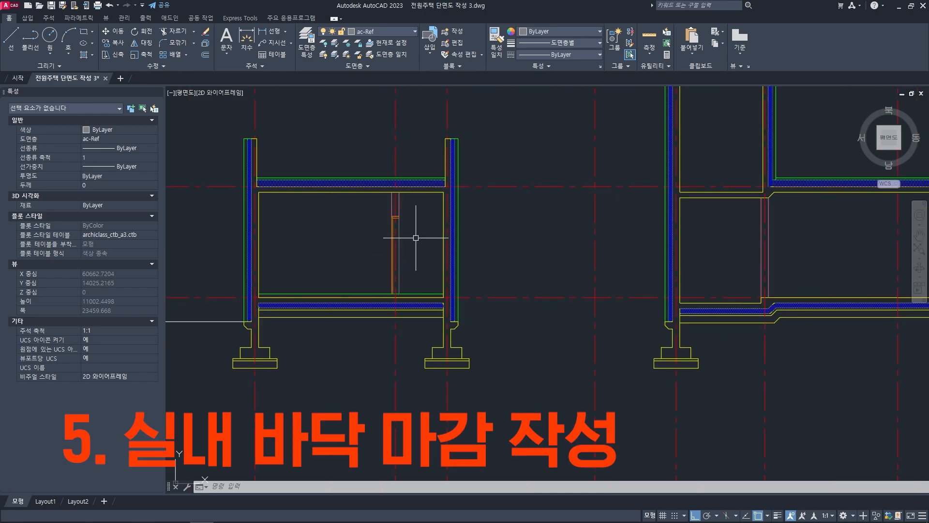
{"action": "mouse_move", "coordinate": [400, 269]}
{"action": "middle_mouse_down"}
{"action": "mouse_move", "coordinate": [407, 256]}
{"action": "mouse_move", "coordinate": [436, 255]}
{"action": "middle_mouse_up"}
{"action": "scroll", "coordinate": [376, 276], "scroll_direction": "up", "scroll_amount": 2}
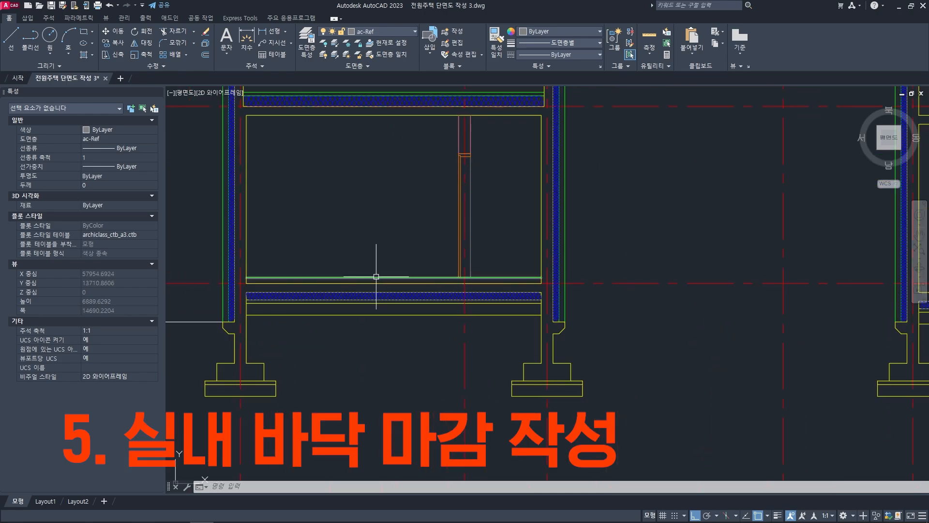
{"action": "middle_click_drag", "start_coordinate": [366, 278], "coordinate": [410, 281]}
{"action": "scroll", "coordinate": [309, 277], "scroll_direction": "up", "scroll_amount": 2}
{"action": "scroll", "coordinate": [248, 287], "scroll_direction": "up", "scroll_amount": 1}
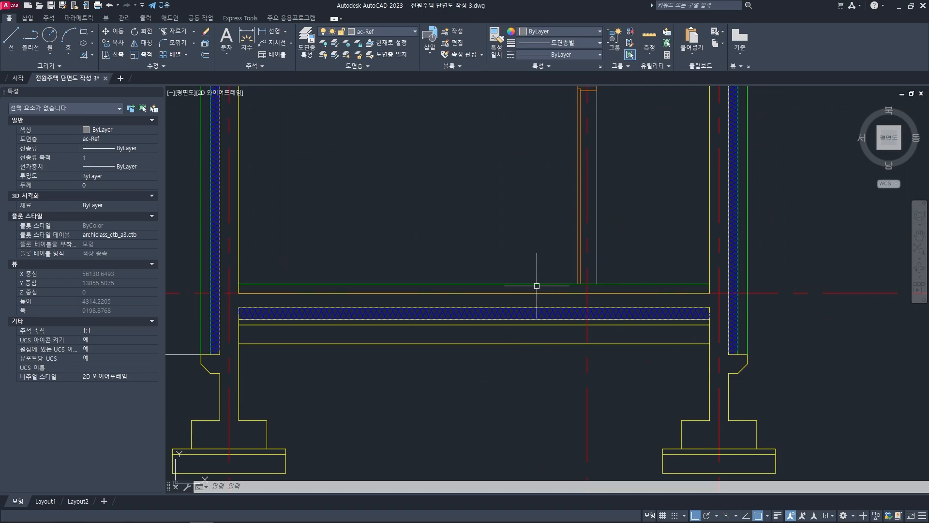
- Examine the ground-floor slab and finish line of the smaller building in the unfinished section
{"action": "scroll", "coordinate": [440, 270], "scroll_direction": "down", "scroll_amount": 2}
{"action": "middle_click_drag", "start_coordinate": [425, 249], "coordinate": [400, 269]}
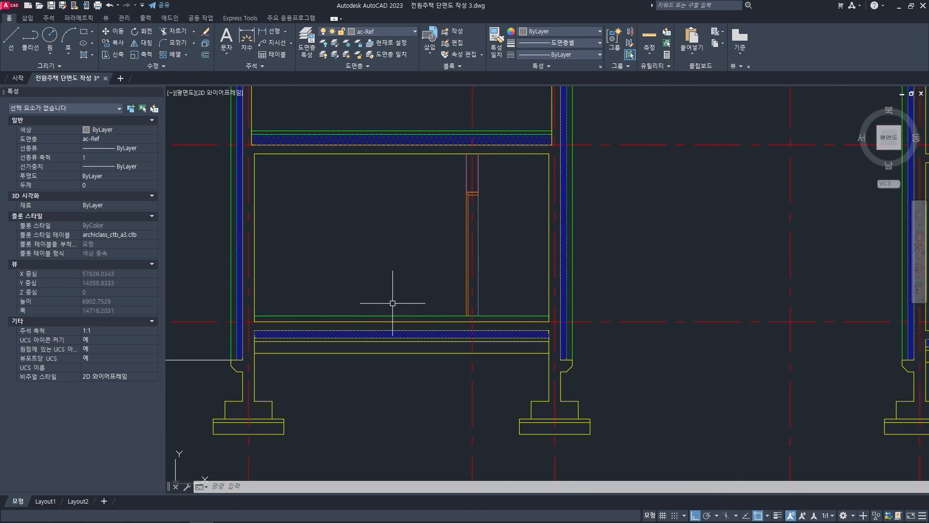
{"action": "middle_click_drag", "start_coordinate": [392, 302], "coordinate": [483, 298]}
{"action": "scroll", "coordinate": [462, 290], "scroll_direction": "up", "scroll_amount": 2}
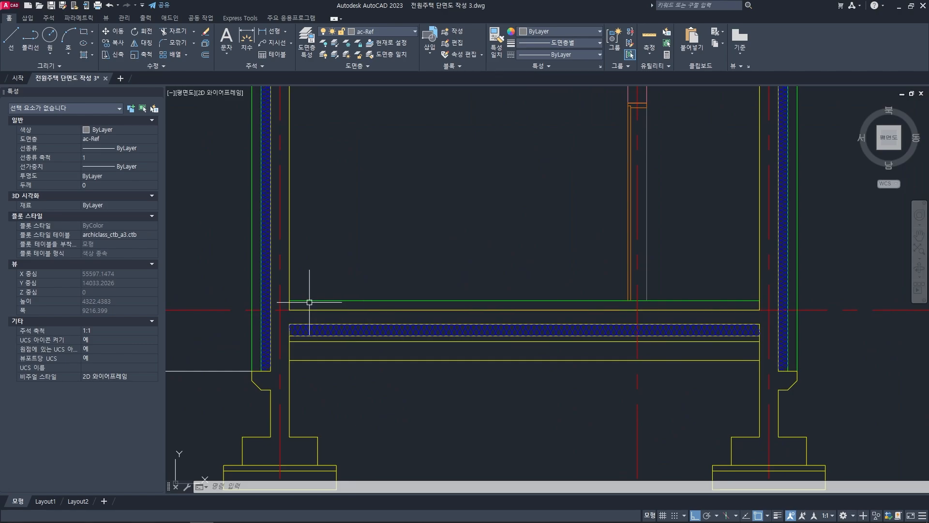
{"action": "scroll", "coordinate": [376, 297], "scroll_direction": "up", "scroll_amount": 2}
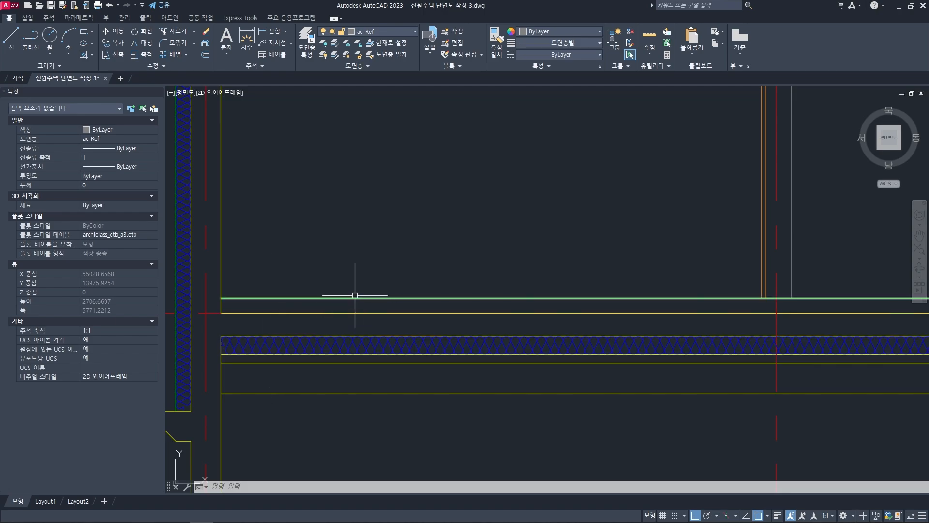
{"action": "scroll", "coordinate": [433, 264], "scroll_direction": "down", "scroll_amount": 12}
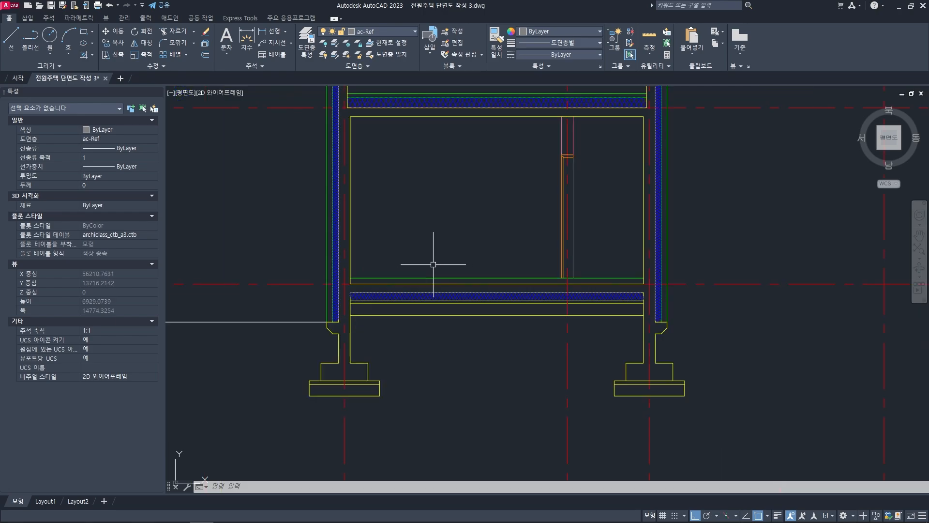
- Examine the floor build-up under 침실 3 and its material notes in the completed cross section (횡단면도)
{"action": "scroll", "coordinate": [624, 265], "scroll_direction": "up", "scroll_amount": 12}
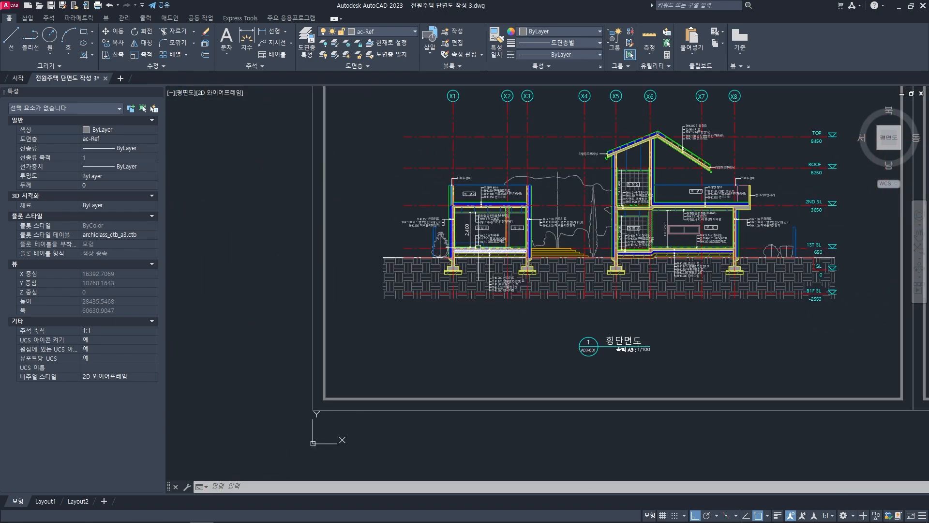
{"action": "mouse_move", "coordinate": [606, 235]}
{"action": "middle_mouse_down"}
{"action": "mouse_move", "coordinate": [464, 290]}
{"action": "mouse_move", "coordinate": [500, 282]}
{"action": "middle_mouse_up"}
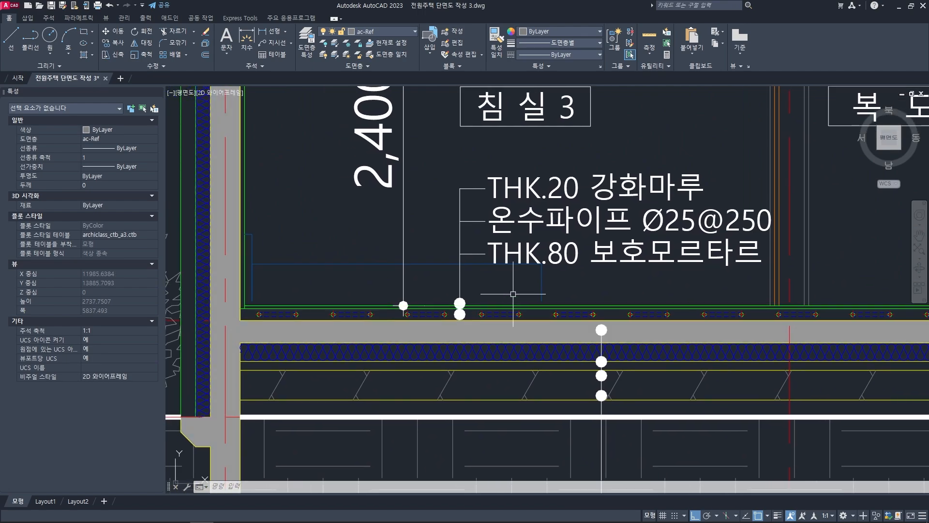
{"action": "scroll", "coordinate": [543, 304], "scroll_direction": "up", "scroll_amount": 4}
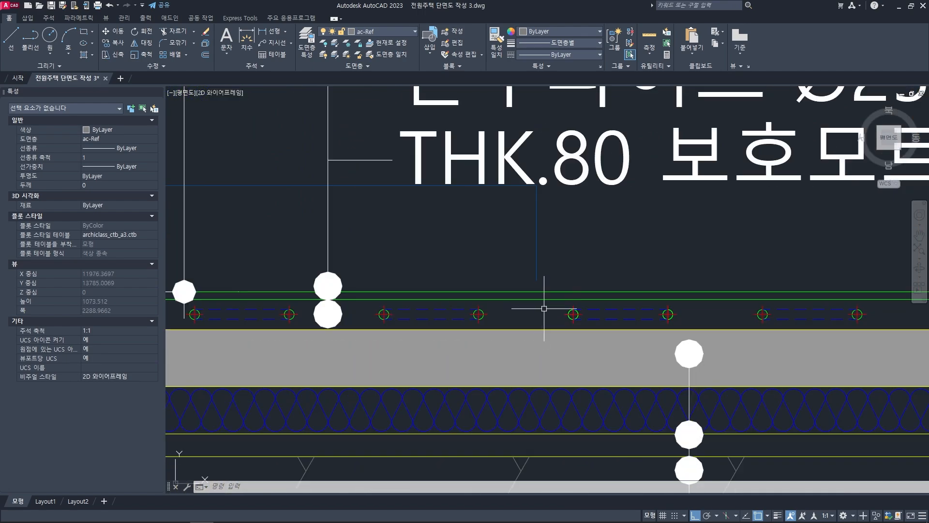
{"action": "scroll", "coordinate": [543, 303], "scroll_direction": "down", "scroll_amount": 2}
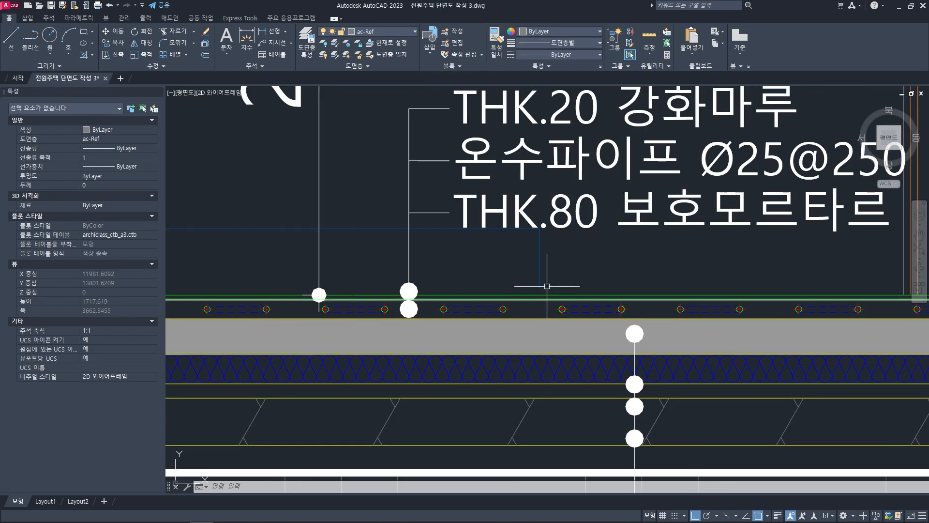
{"action": "middle_click_drag", "start_coordinate": [543, 303], "coordinate": [538, 385]}
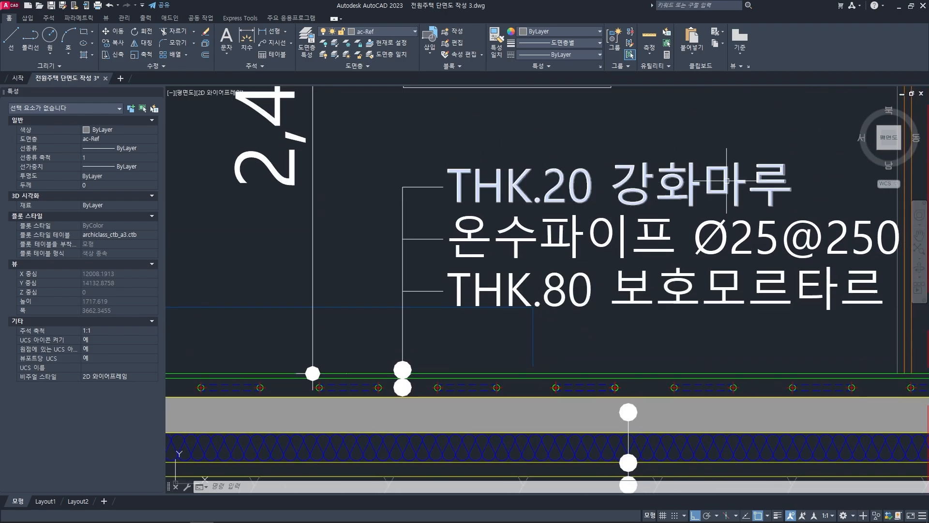
{"action": "scroll", "coordinate": [520, 372], "scroll_direction": "up", "scroll_amount": 2}
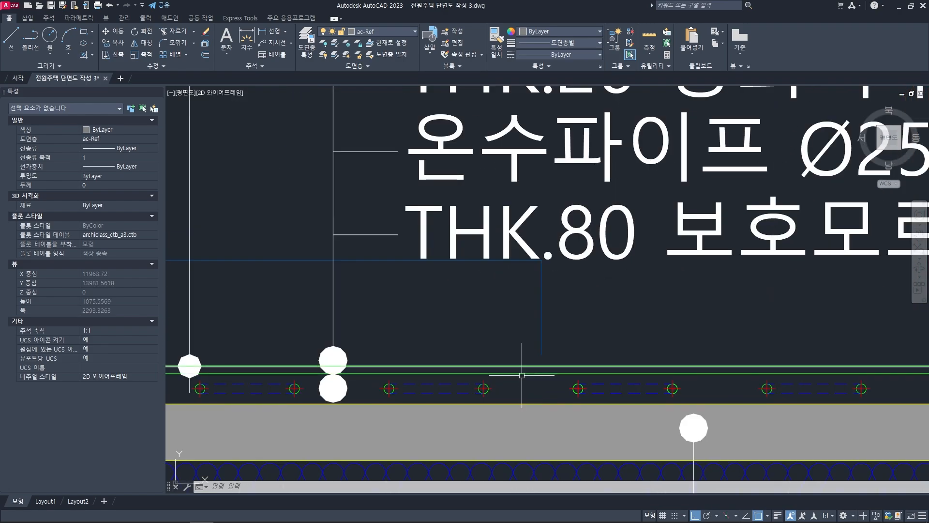
{"action": "scroll", "coordinate": [521, 383], "scroll_direction": "down", "scroll_amount": 4}
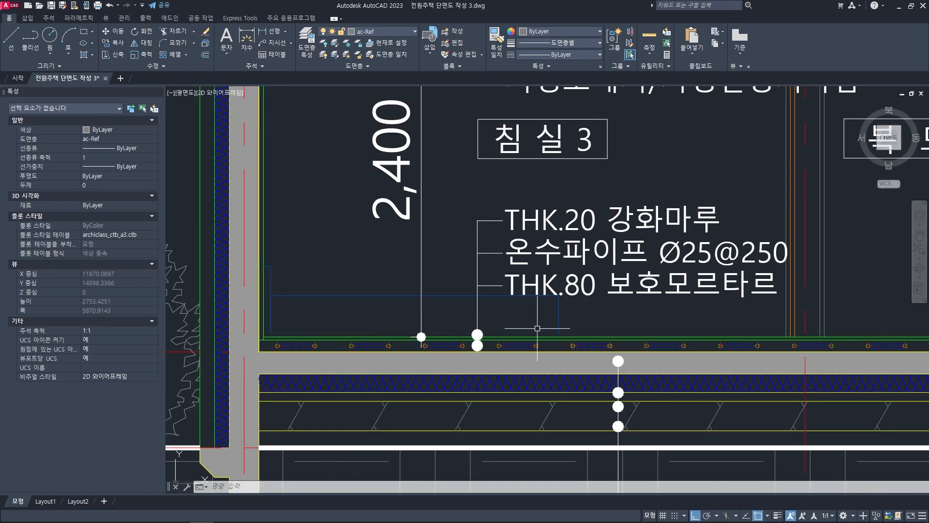
{"action": "scroll", "coordinate": [537, 328], "scroll_direction": "down", "scroll_amount": 2}
{"action": "scroll", "coordinate": [619, 233], "scroll_direction": "down", "scroll_amount": 4}
{"action": "mouse_move", "coordinate": [813, 251]}
{"action": "middle_mouse_down"}
{"action": "mouse_move", "coordinate": [565, 298]}
{"action": "mouse_move", "coordinate": [471, 291]}
{"action": "mouse_move", "coordinate": [659, 247]}
{"action": "middle_mouse_up"}
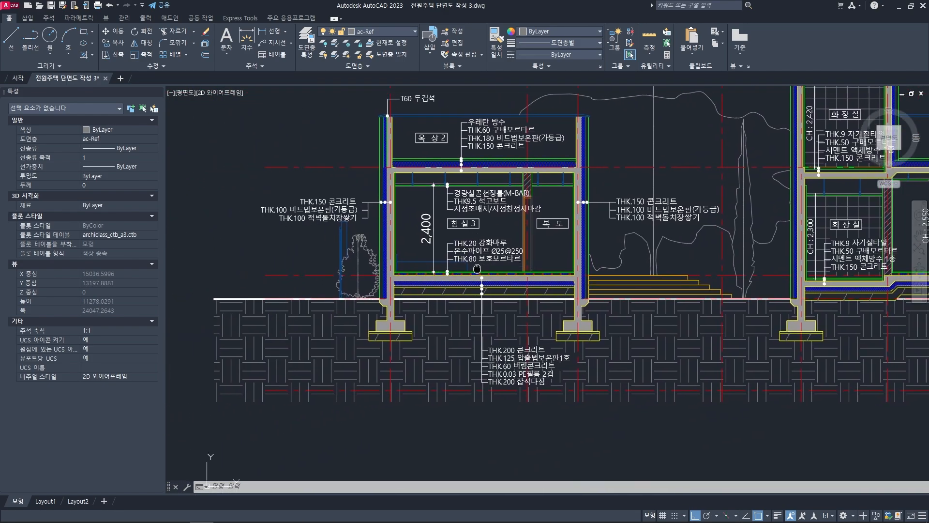
{"action": "scroll", "coordinate": [406, 266], "scroll_direction": "up", "scroll_amount": 4}
{"action": "scroll", "coordinate": [536, 270], "scroll_direction": "up", "scroll_amount": 6}
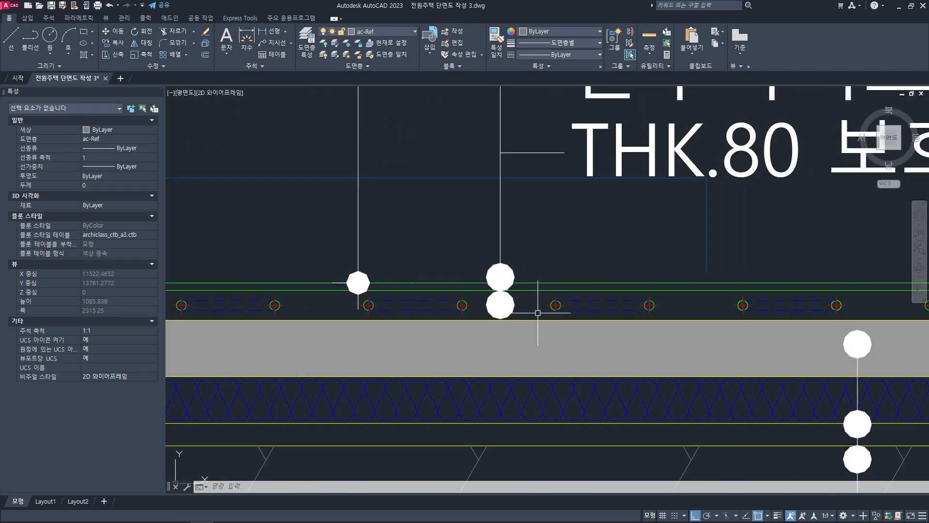
{"action": "scroll", "coordinate": [531, 292], "scroll_direction": "down", "scroll_amount": 4}
{"action": "scroll", "coordinate": [535, 305], "scroll_direction": "up", "scroll_amount": 4}
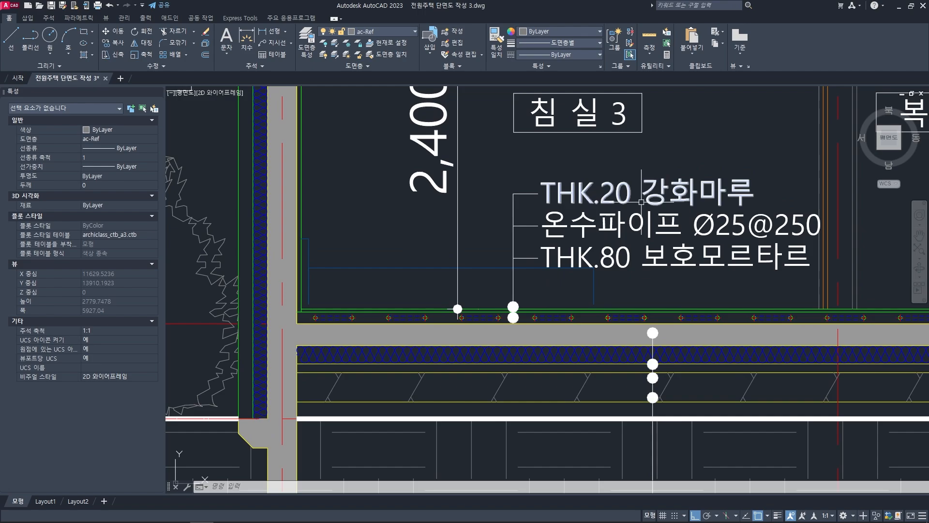
{"action": "middle_click_drag", "start_coordinate": [489, 344], "coordinate": [542, 310]}
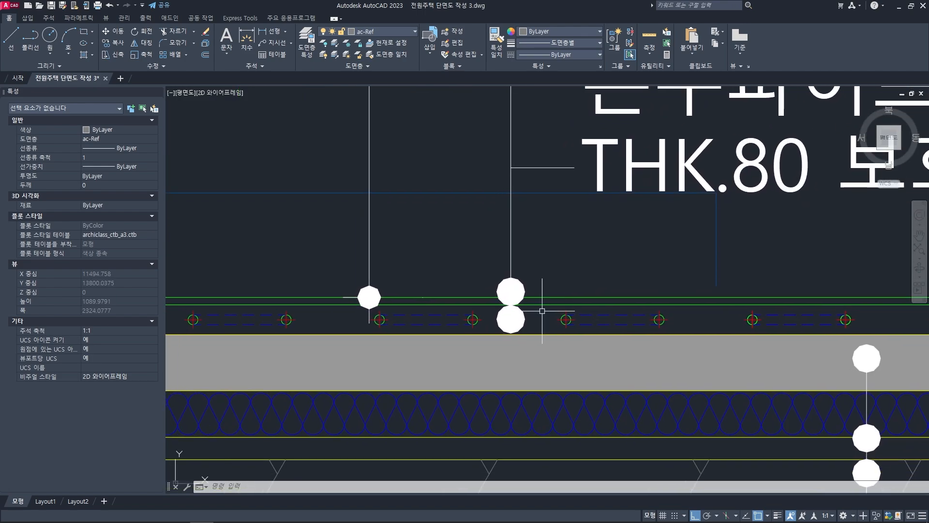
- Check the layer of the top floor finish line in 침실 3 and compare the finish lines with the floor notes
{"action": "left_click", "coordinate": [532, 298]}
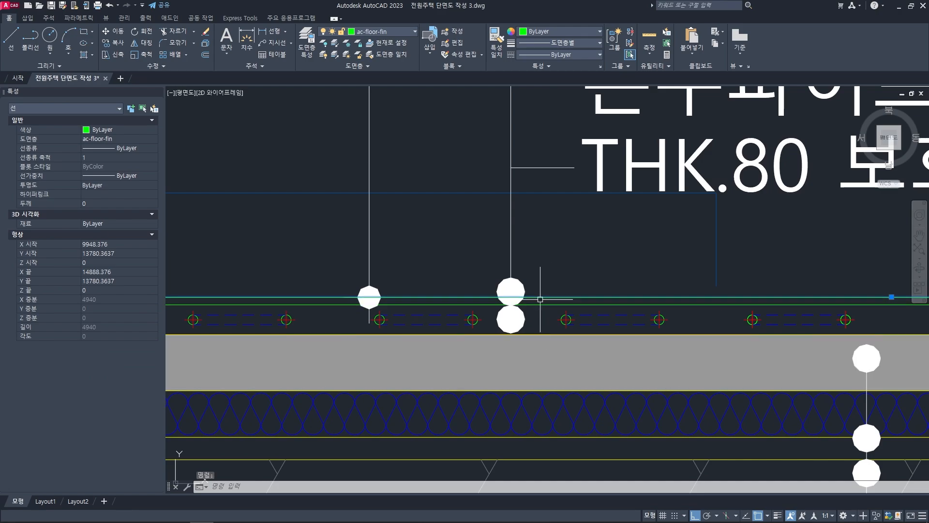
{"action": "key", "text": "Escape"}
{"action": "key", "text": "Escape"}
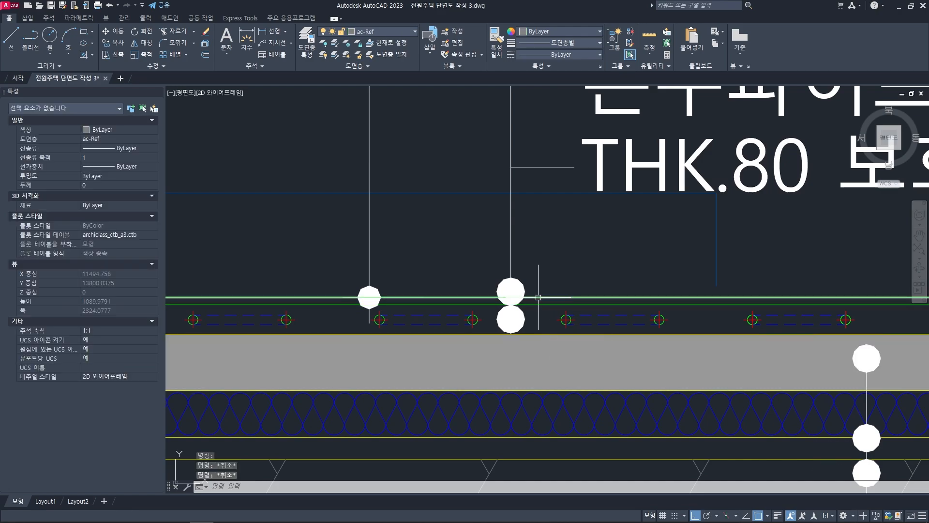
{"action": "key", "text": "Escape"}
{"action": "key", "text": "Escape"}
{"action": "key", "text": "Escape"}
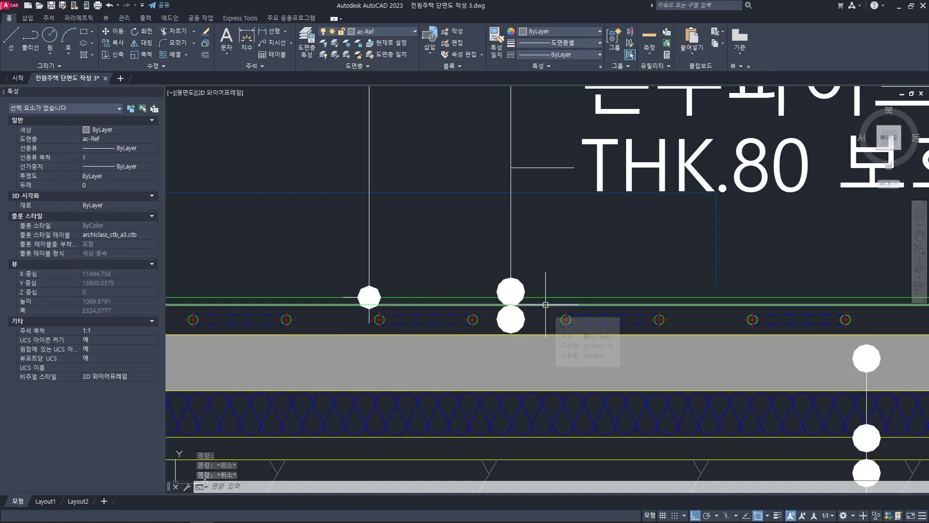
{"action": "scroll", "coordinate": [527, 319], "scroll_direction": "down", "scroll_amount": 2}
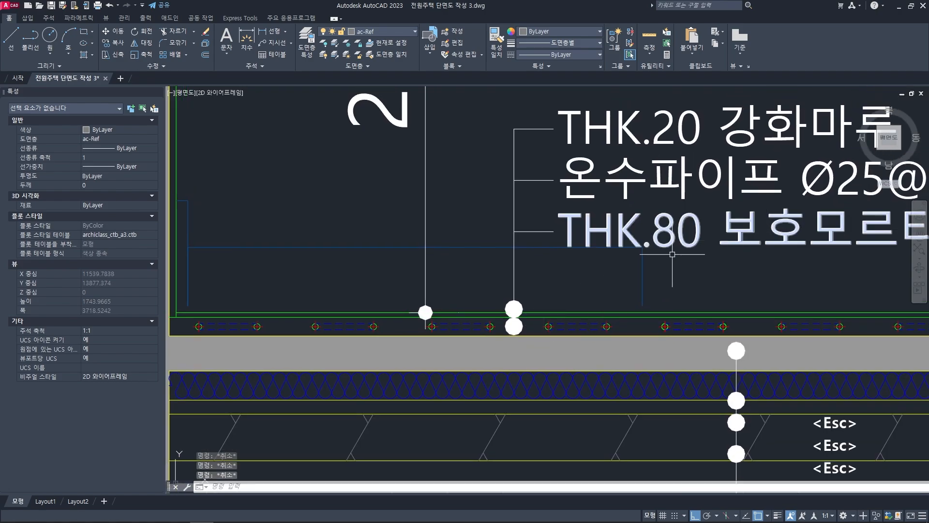
{"action": "scroll", "coordinate": [531, 342], "scroll_direction": "up", "scroll_amount": 2}
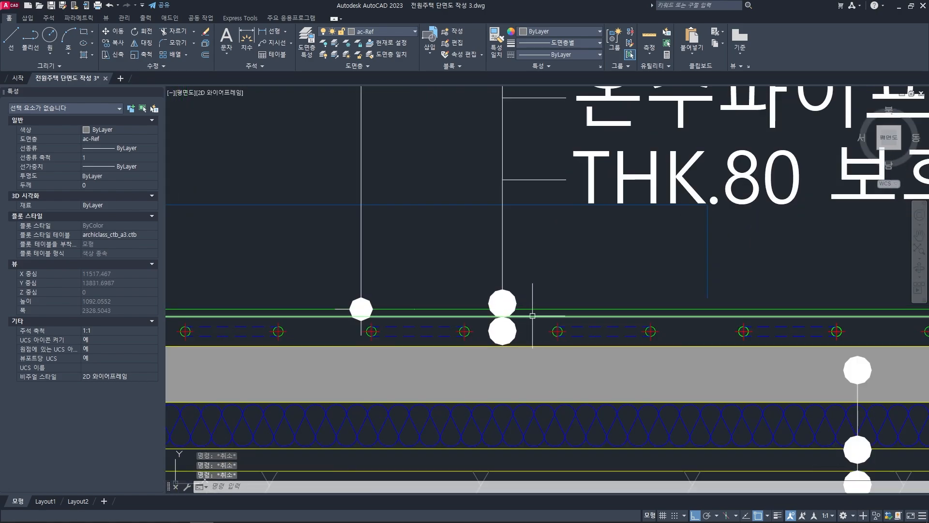
{"action": "scroll", "coordinate": [532, 322], "scroll_direction": "down", "scroll_amount": 4}
{"action": "key", "text": "Escape"}
{"action": "key", "text": "Escape"}
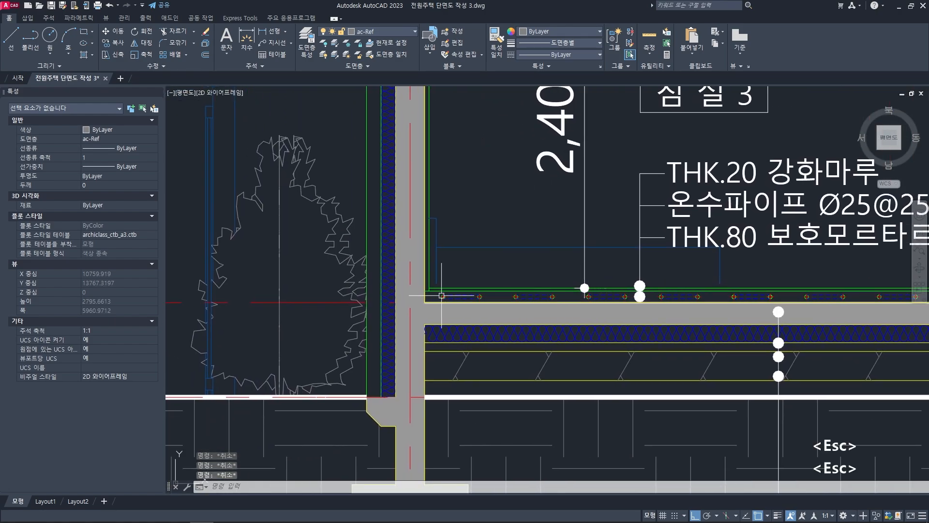
- Inspect the first pair of hot-water pipe symbols in the mortar layer beside the exterior wall of 침실 3
{"action": "scroll", "coordinate": [441, 296], "scroll_direction": "up", "scroll_amount": 6}
{"action": "left_click", "coordinate": [432, 233]}
{"action": "left_click", "coordinate": [618, 322]}
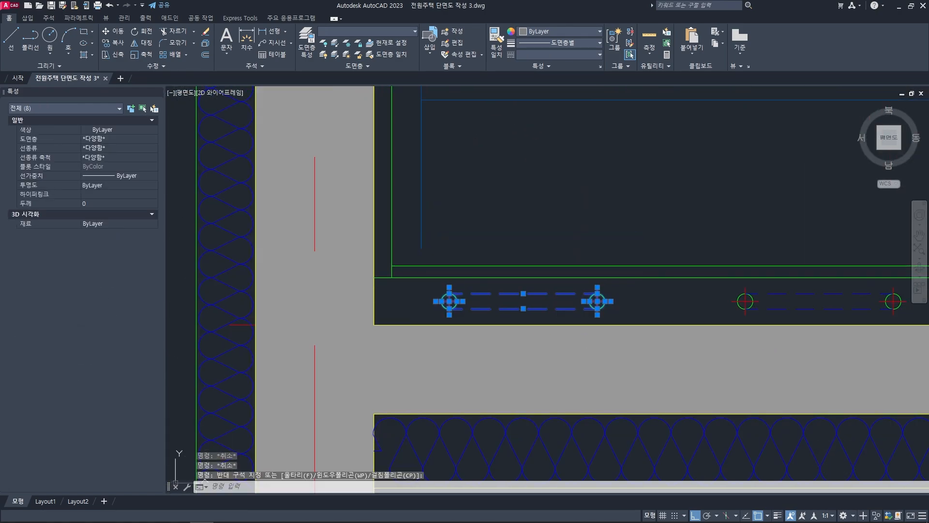
{"action": "key", "text": "Escape"}
{"action": "key", "text": "Escape"}
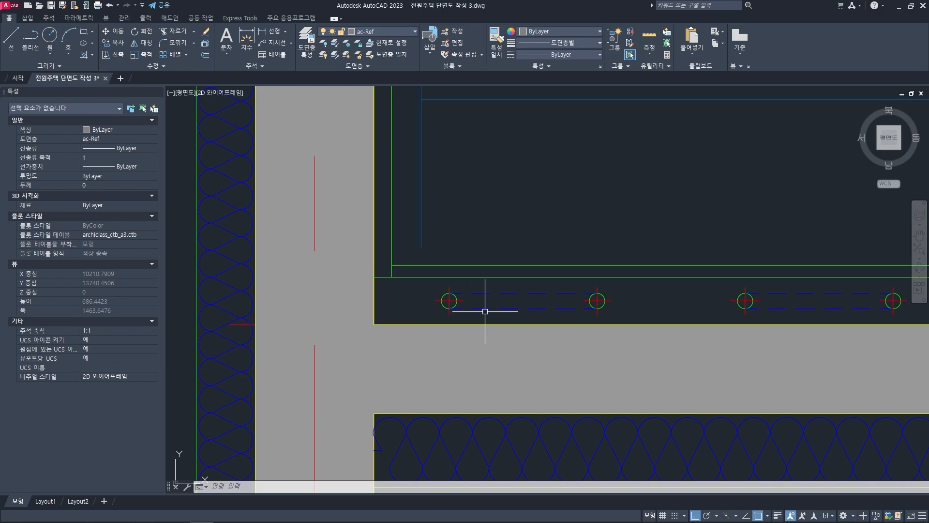
{"action": "scroll", "coordinate": [552, 298], "scroll_direction": "down", "scroll_amount": 2}
{"action": "middle_click_drag", "start_coordinate": [511, 307], "coordinate": [498, 276]}
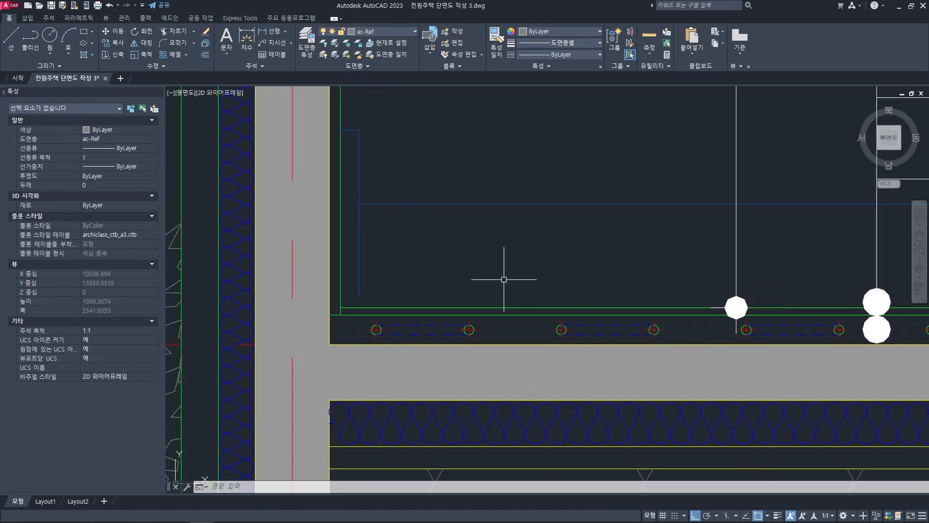
{"action": "key", "text": "Escape"}
{"action": "key", "text": "Escape"}
{"action": "key", "text": "Escape"}
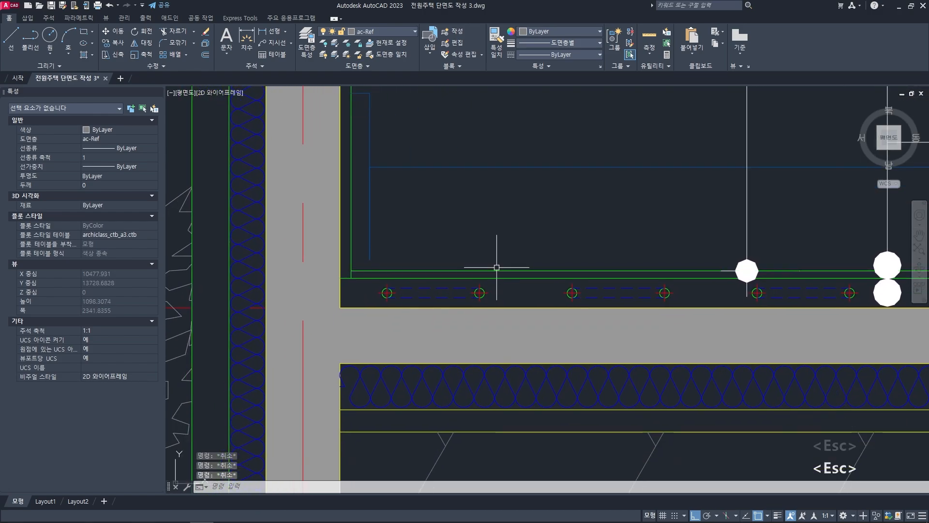
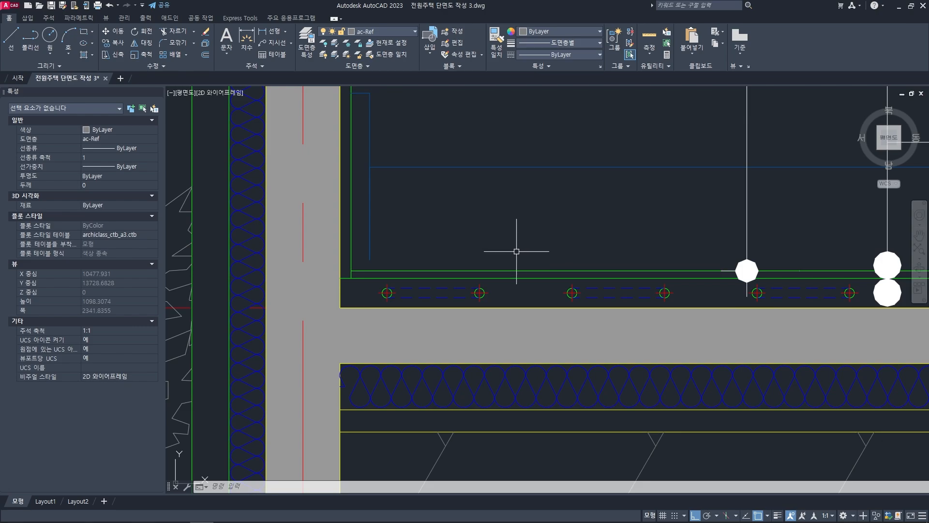
- Examine how the hot-water pipe circles, centre lines and dashed connecting lines are drawn and spaced along the mortar layer
{"action": "middle_click_drag", "start_coordinate": [517, 251], "coordinate": [504, 244]}
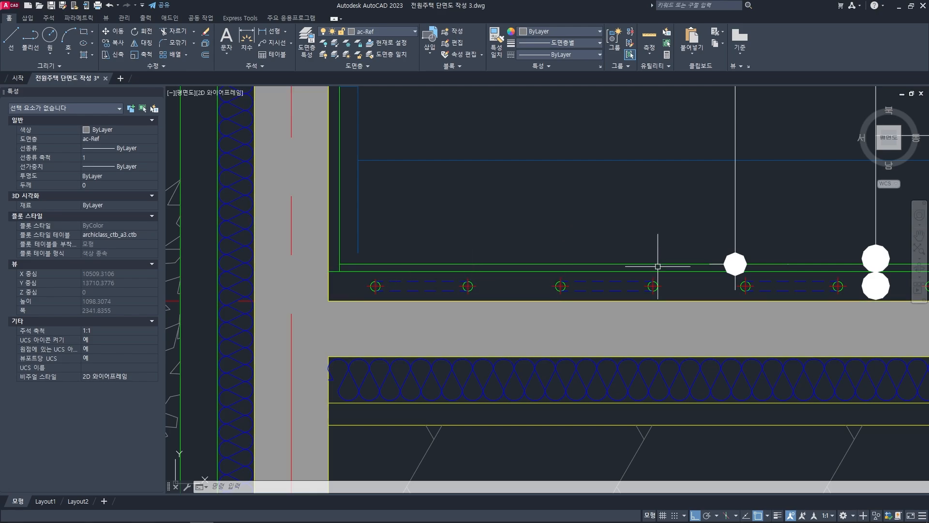
{"action": "middle_click_drag", "start_coordinate": [695, 311], "coordinate": [538, 299]}
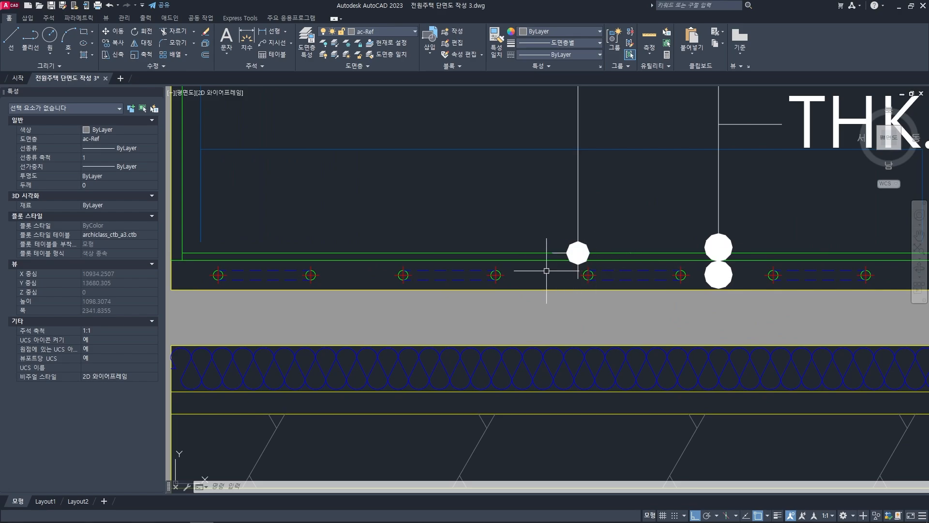
{"action": "scroll", "coordinate": [543, 269], "scroll_direction": "down", "scroll_amount": 4}
{"action": "key", "text": "Escape"}
{"action": "key", "text": "Escape"}
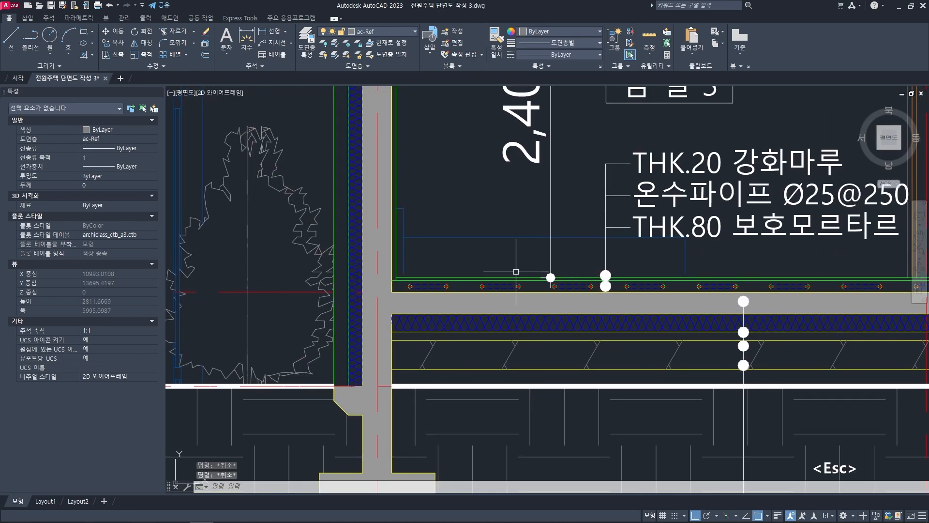
{"action": "scroll", "coordinate": [484, 252], "scroll_direction": "up", "scroll_amount": 2}
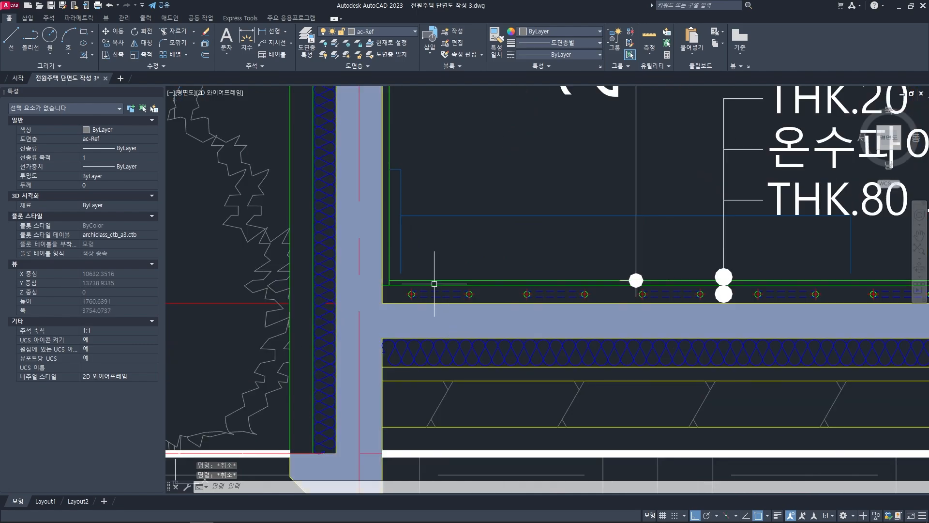
{"action": "middle_click_drag", "start_coordinate": [455, 283], "coordinate": [434, 268]}
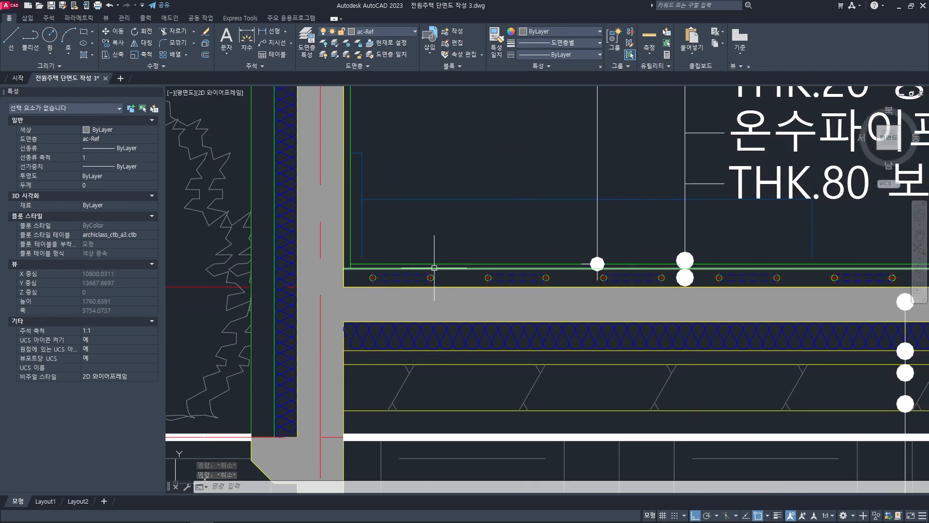
{"action": "scroll", "coordinate": [372, 278], "scroll_direction": "up", "scroll_amount": 6}
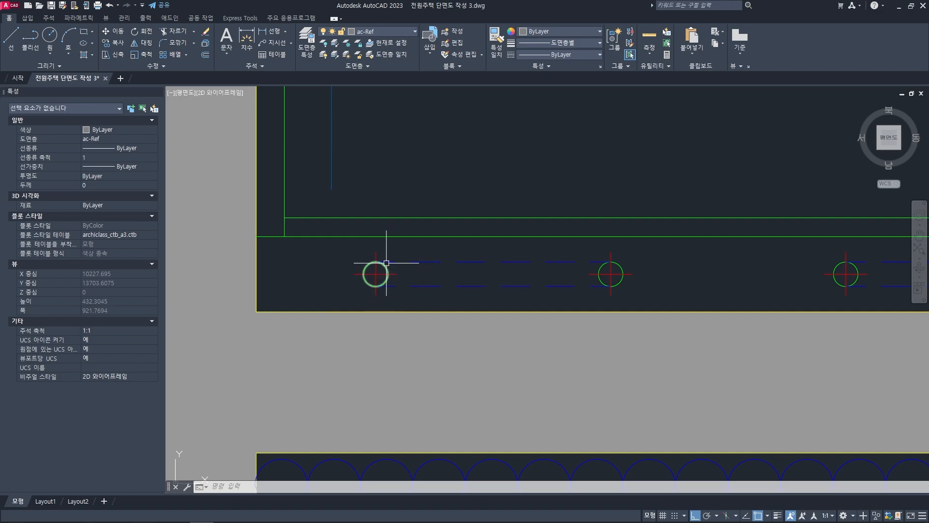
{"action": "scroll", "coordinate": [374, 276], "scroll_direction": "up", "scroll_amount": 4}
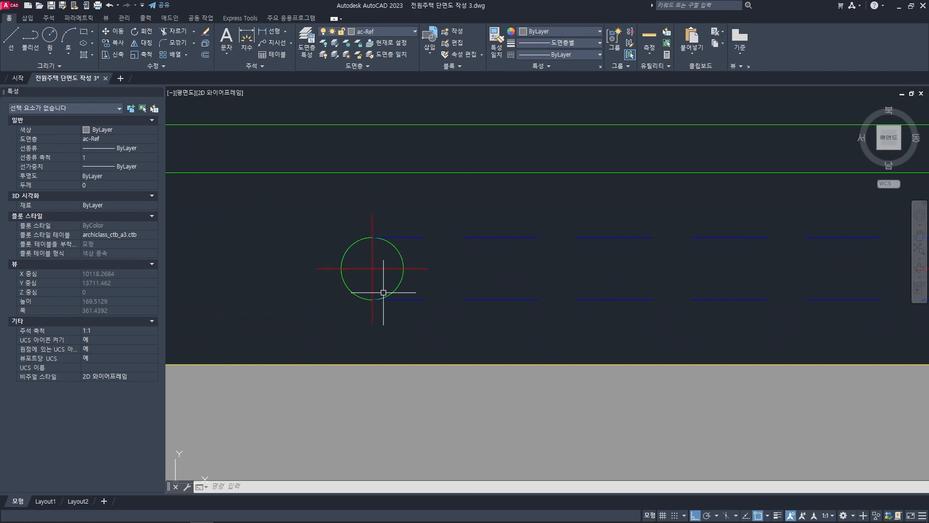
{"action": "scroll", "coordinate": [369, 269], "scroll_direction": "down", "scroll_amount": 4}
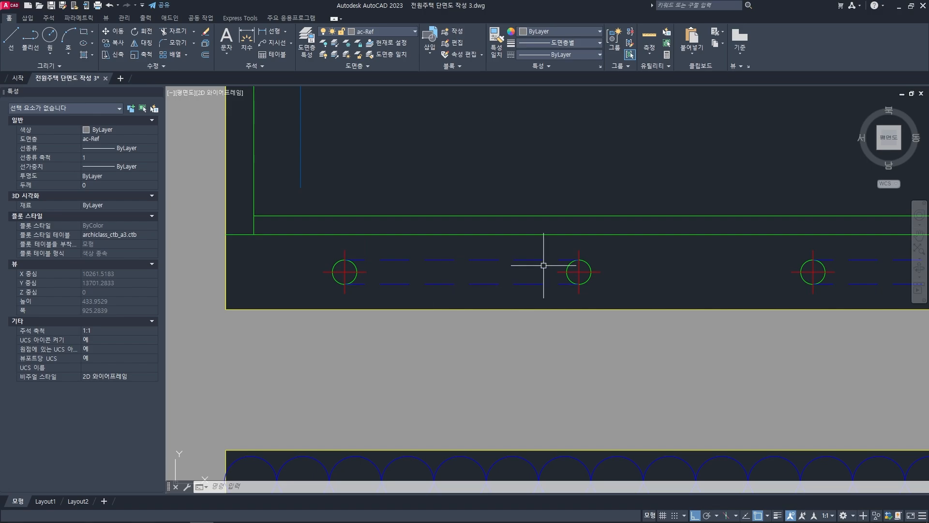
{"action": "scroll", "coordinate": [548, 280], "scroll_direction": "down", "scroll_amount": 2}
{"action": "middle_click_drag", "start_coordinate": [548, 280], "coordinate": [493, 280]}
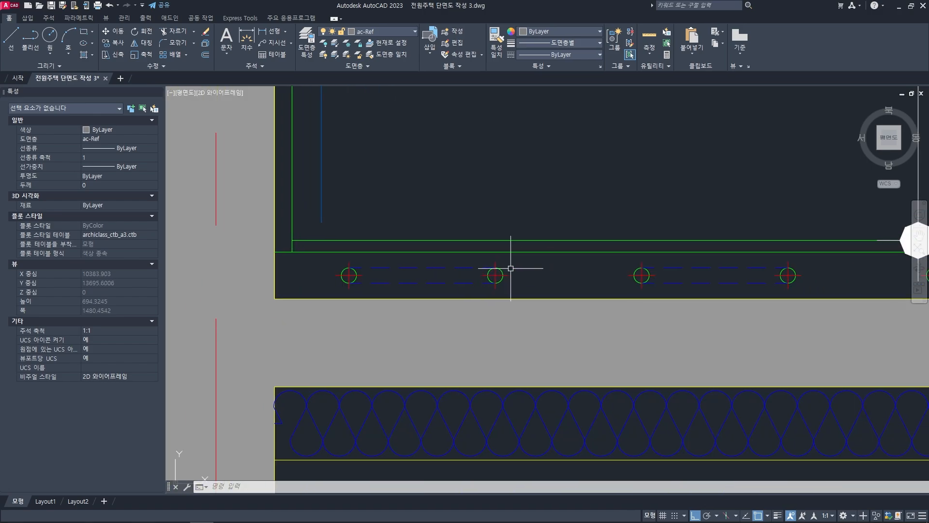
- Check the size and layer of the first hot-water pipe circle beside the exterior wall, and try to measure it
{"action": "scroll", "coordinate": [364, 277], "scroll_direction": "up", "scroll_amount": 6}
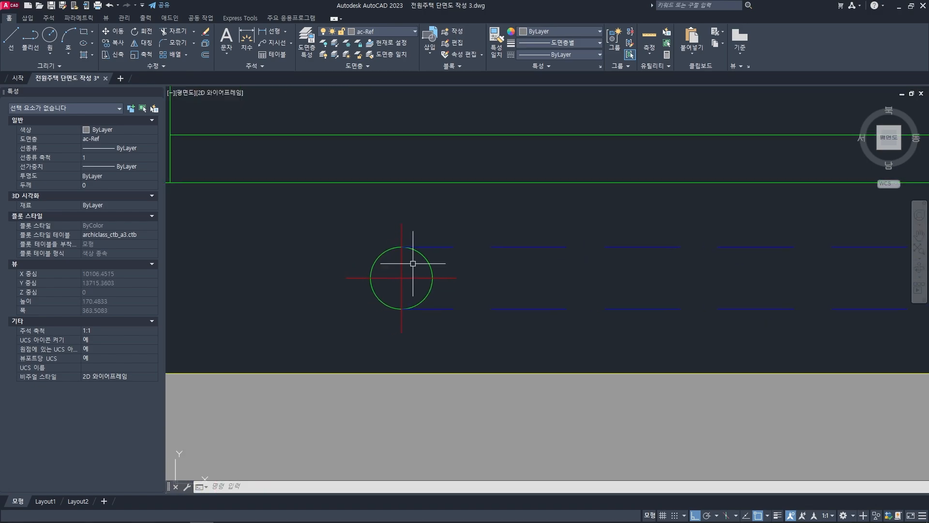
{"action": "left_click", "coordinate": [426, 261]}
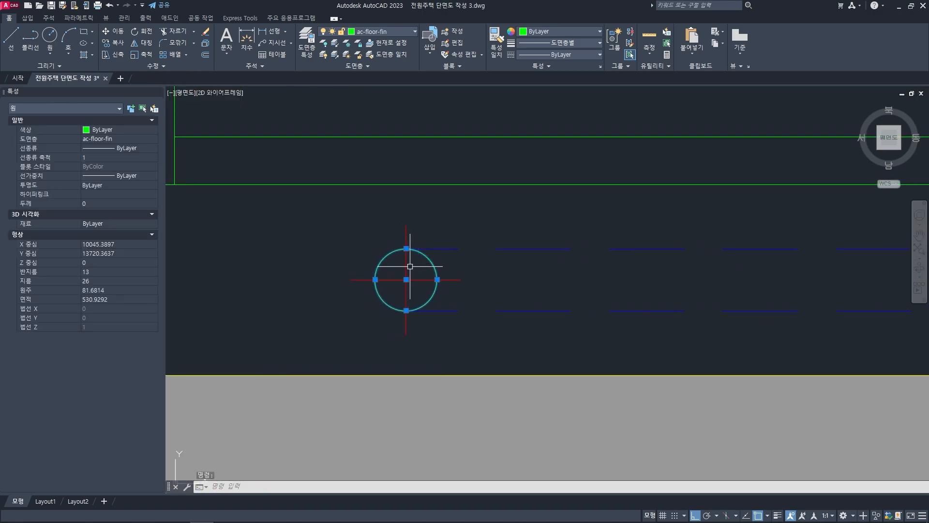
{"action": "key", "text": "Escape"}
{"action": "key", "text": "Escape"}
{"action": "type", "text": "di"}
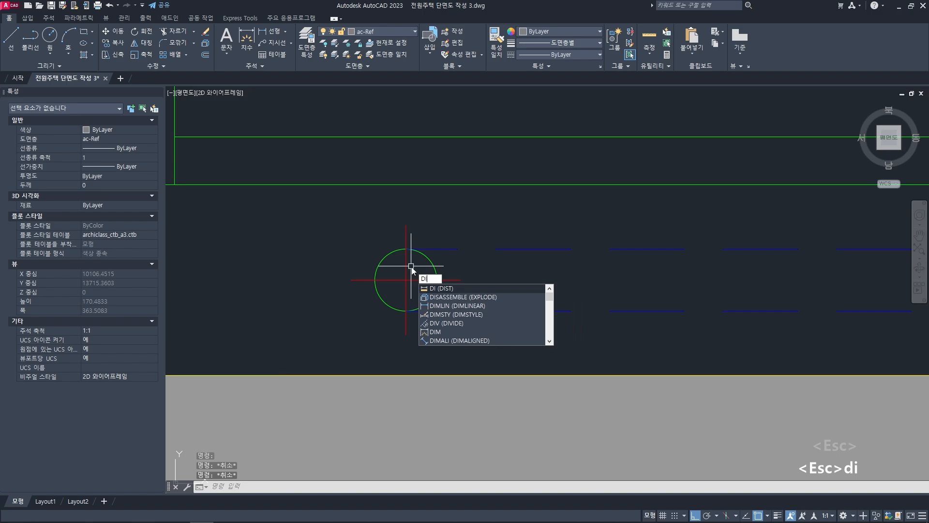
{"action": "key", "text": "space"}
{"action": "key", "text": "Escape"}
{"action": "key", "text": "Escape"}
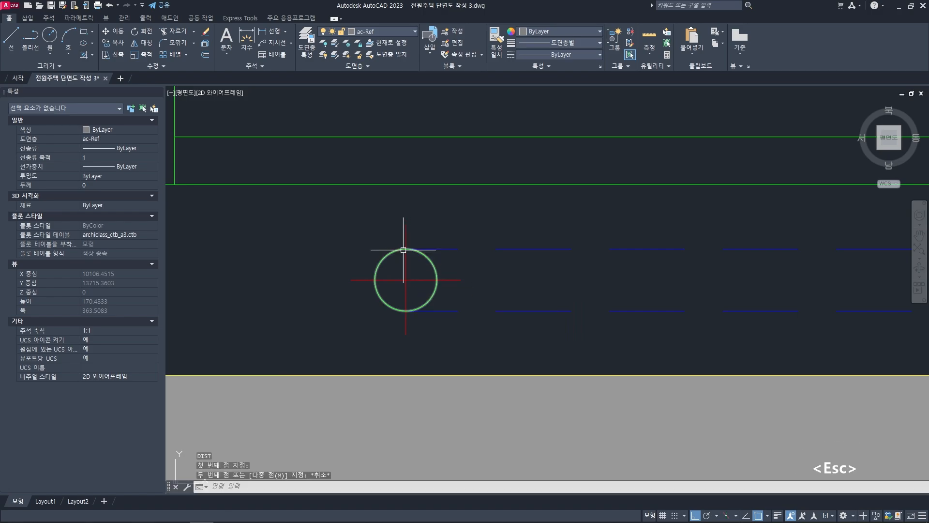
- Offset the green floor finish line by 20 in the section still being drawn
{"action": "scroll", "coordinate": [449, 287], "scroll_direction": "down", "scroll_amount": 6}
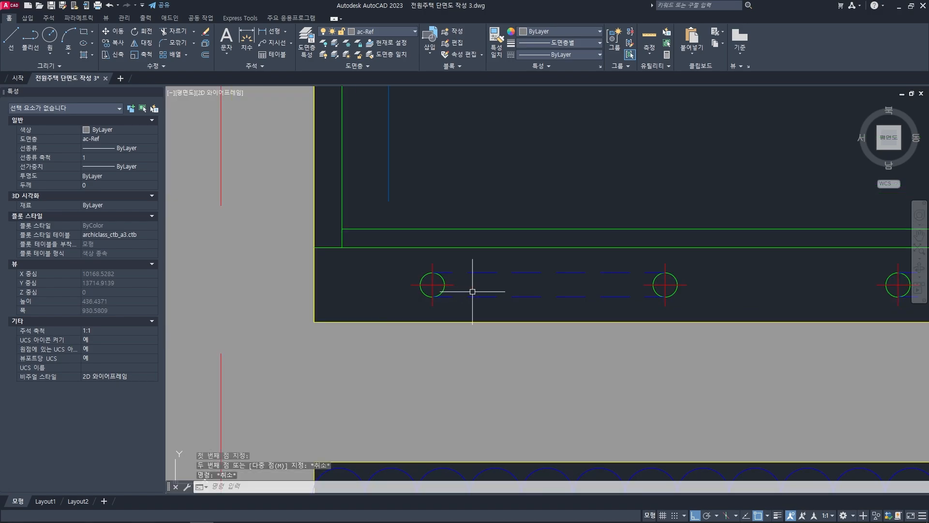
{"action": "scroll", "coordinate": [474, 285], "scroll_direction": "down", "scroll_amount": 10}
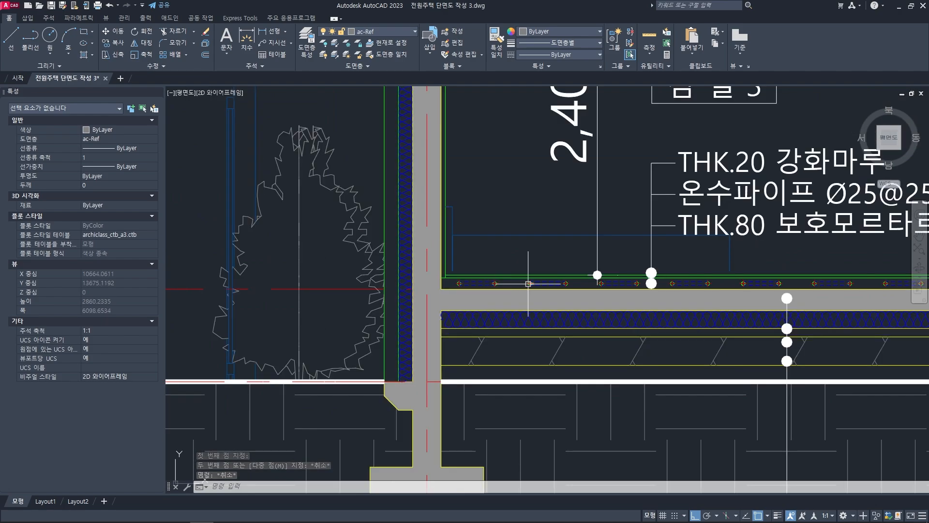
{"action": "middle_click_drag", "start_coordinate": [426, 264], "coordinate": [175, 265]}
{"action": "middle_click_drag", "start_coordinate": [893, 278], "coordinate": [624, 262]}
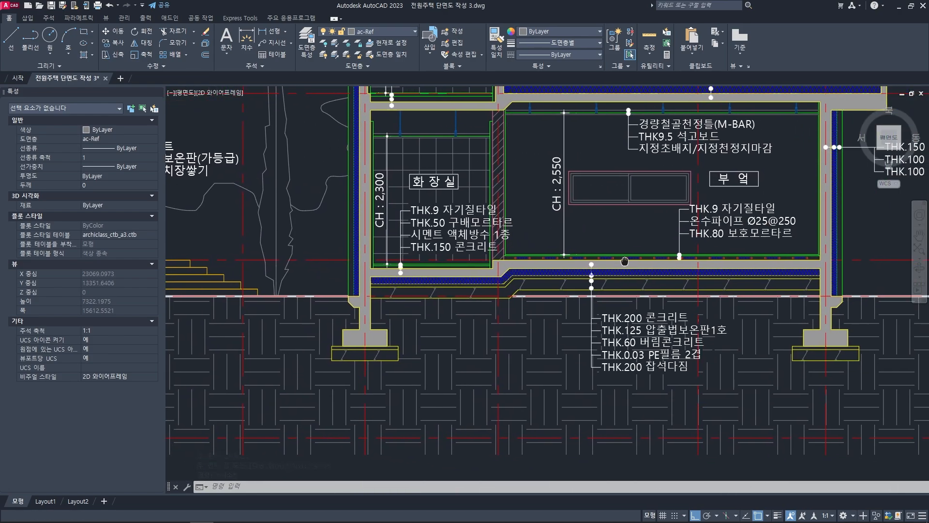
{"action": "scroll", "coordinate": [657, 261], "scroll_direction": "down", "scroll_amount": 8}
{"action": "middle_click_drag", "start_coordinate": [769, 272], "coordinate": [539, 280]}
{"action": "scroll", "coordinate": [773, 253], "scroll_direction": "up", "scroll_amount": 12}
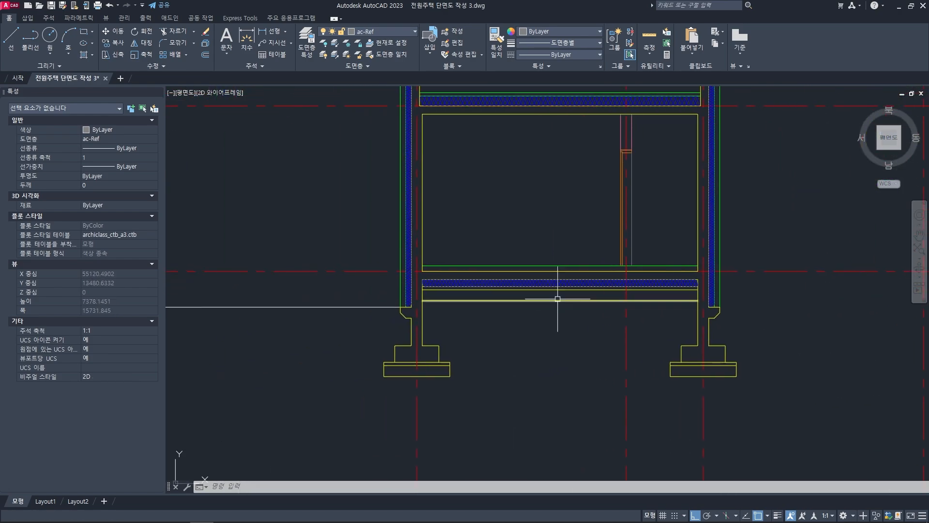
{"action": "mouse_move", "coordinate": [464, 264]}
{"action": "middle_mouse_down"}
{"action": "mouse_move", "coordinate": [407, 290]}
{"action": "mouse_move", "coordinate": [389, 286]}
{"action": "middle_mouse_up"}
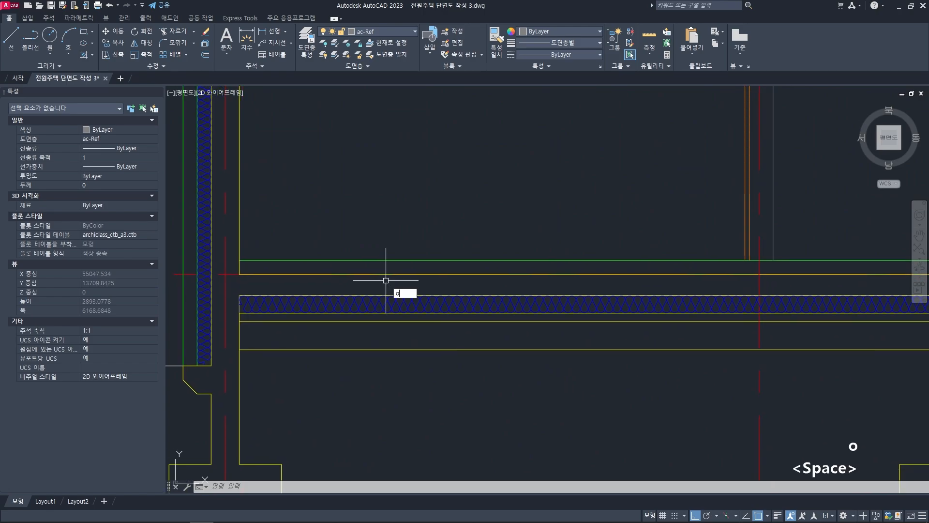
{"action": "key", "text": "space"}
{"action": "type", "text": "20"}
{"action": "key", "text": "space"}
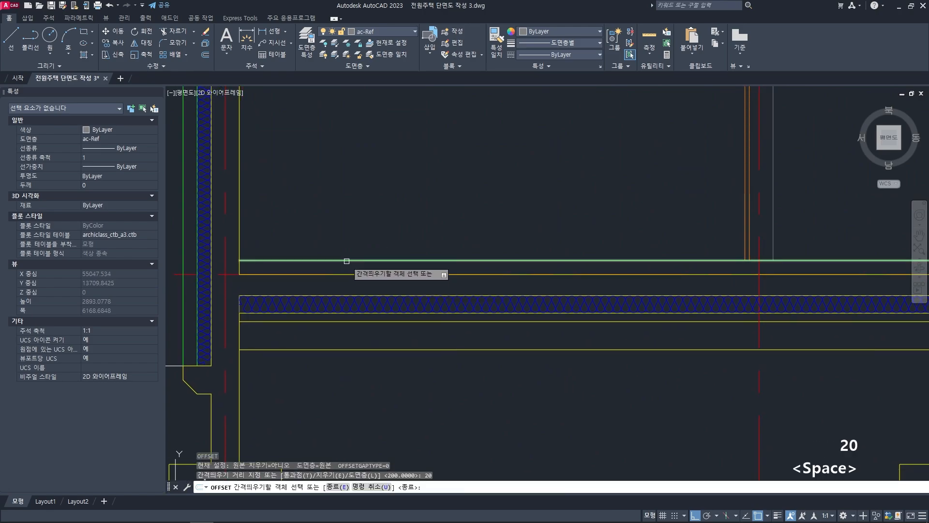
- Offset the green floor surface line downward by 20
{"action": "left_click", "coordinate": [346, 261]}
{"action": "left_click", "coordinate": [358, 368]}
{"action": "key", "text": "space"}
{"action": "scroll", "coordinate": [329, 267], "scroll_direction": "up", "scroll_amount": 4}
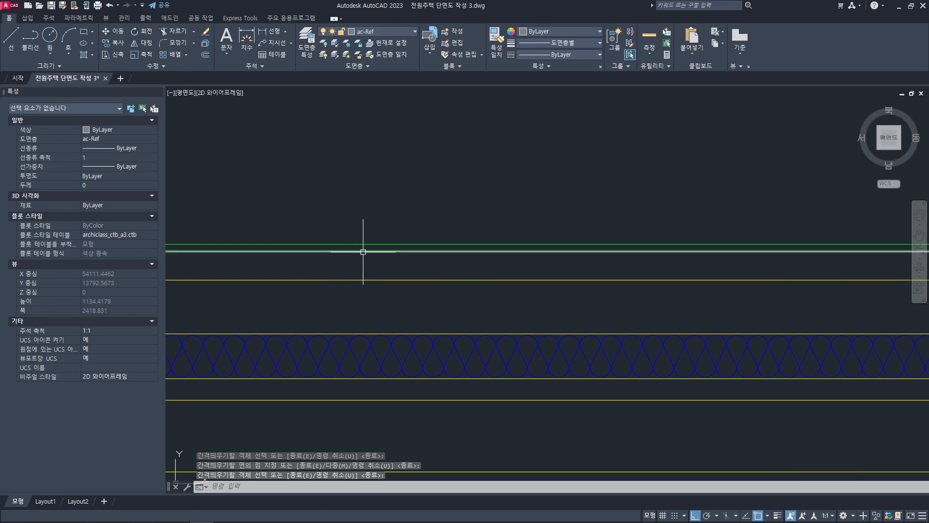
- Offset the lower green floor line downward by 40 as a guide for the pipe centre
{"action": "scroll", "coordinate": [438, 243], "scroll_direction": "down", "scroll_amount": 2}
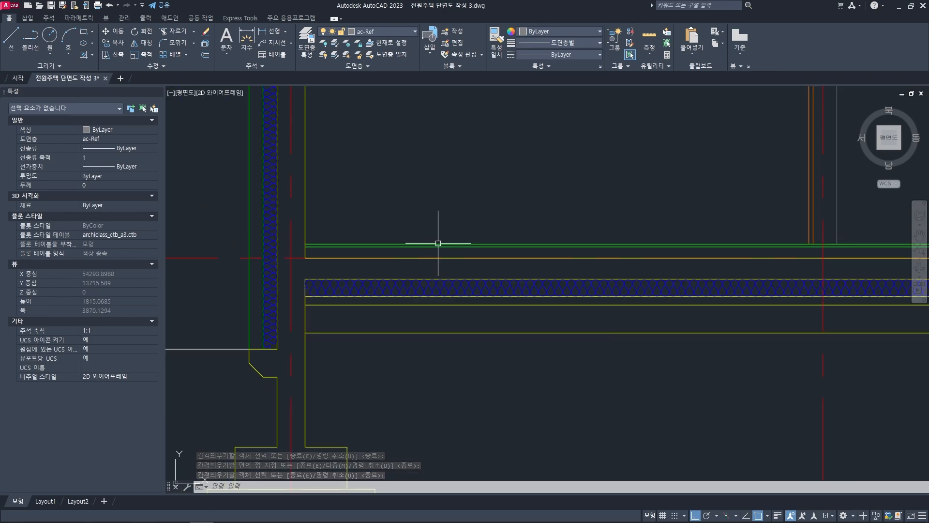
{"action": "mouse_move", "coordinate": [436, 243]}
{"action": "middle_mouse_down"}
{"action": "mouse_move", "coordinate": [539, 245]}
{"action": "mouse_move", "coordinate": [419, 249]}
{"action": "middle_mouse_up"}
{"action": "scroll", "coordinate": [429, 249], "scroll_direction": "up", "scroll_amount": 2}
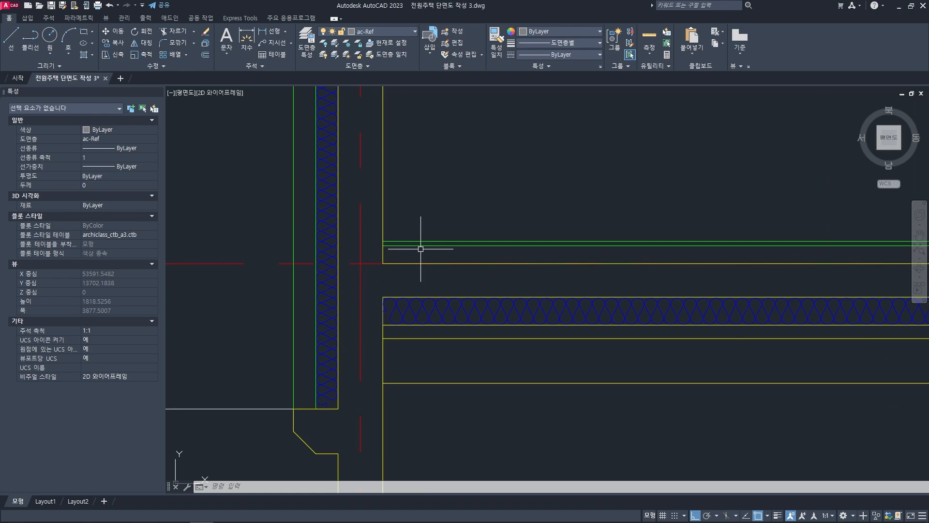
{"action": "key", "text": "space"}
{"action": "type", "text": "40"}
{"action": "key", "text": "space"}
{"action": "scroll", "coordinate": [421, 252], "scroll_direction": "up", "scroll_amount": 4}
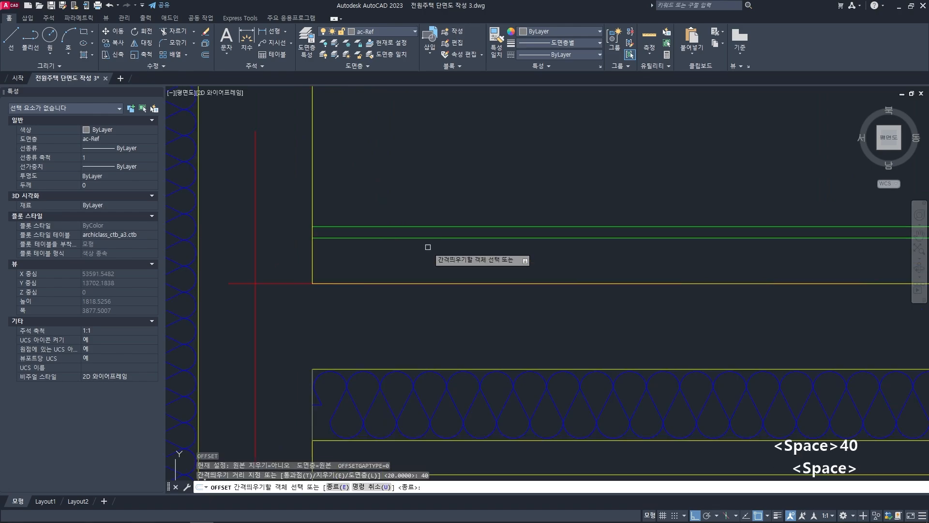
{"action": "left_click", "coordinate": [426, 238]}
{"action": "left_click", "coordinate": [435, 267]}
{"action": "key", "text": "space"}
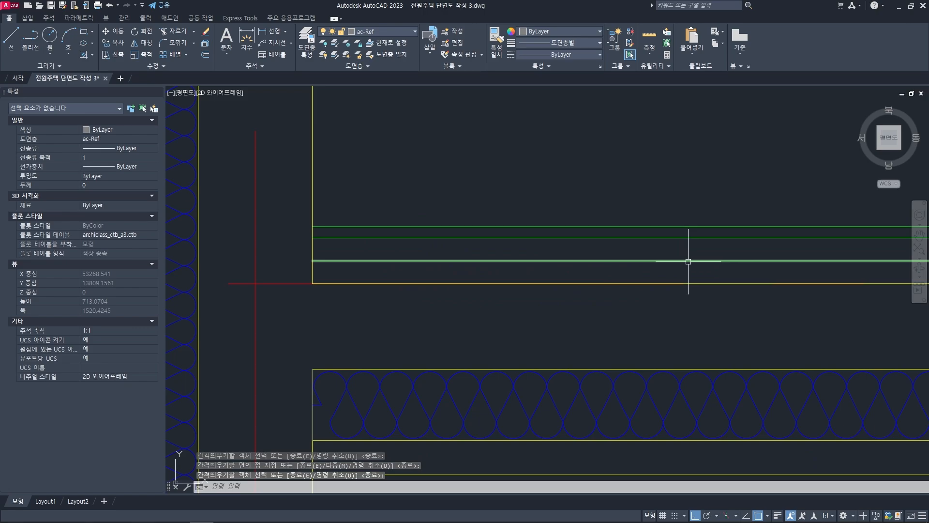
- Draw a circle of radius 13 centred on the 40 offset guide line, near the wall's inner face
{"action": "middle_click_drag", "start_coordinate": [459, 261], "coordinate": [485, 265]}
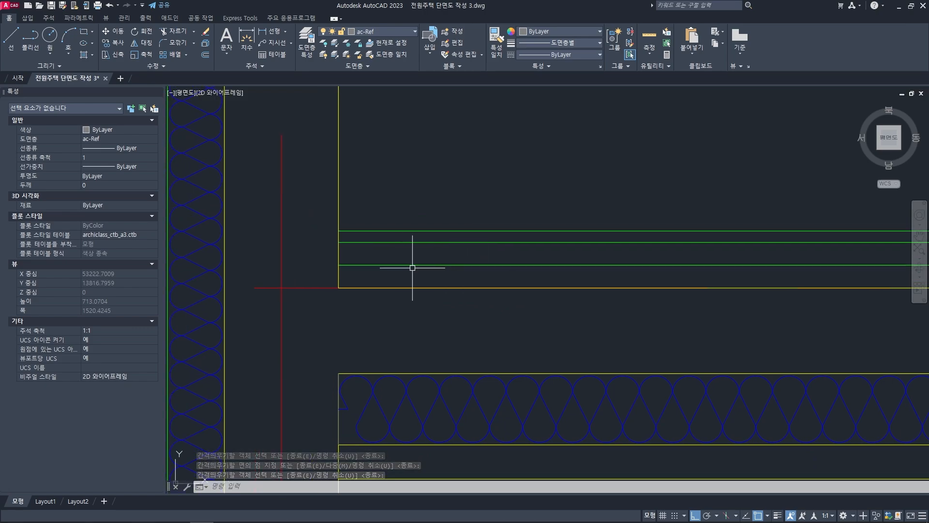
{"action": "type", "text": "c"}
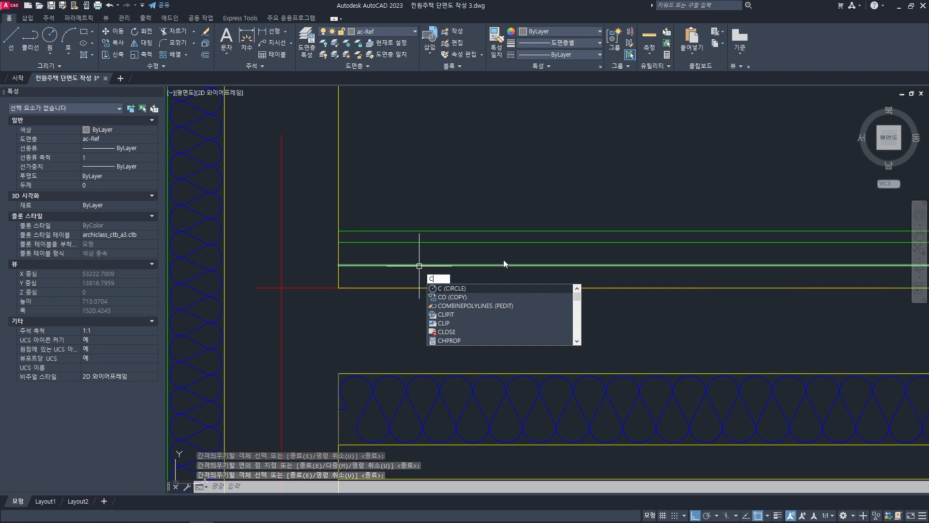
{"action": "key", "text": "space"}
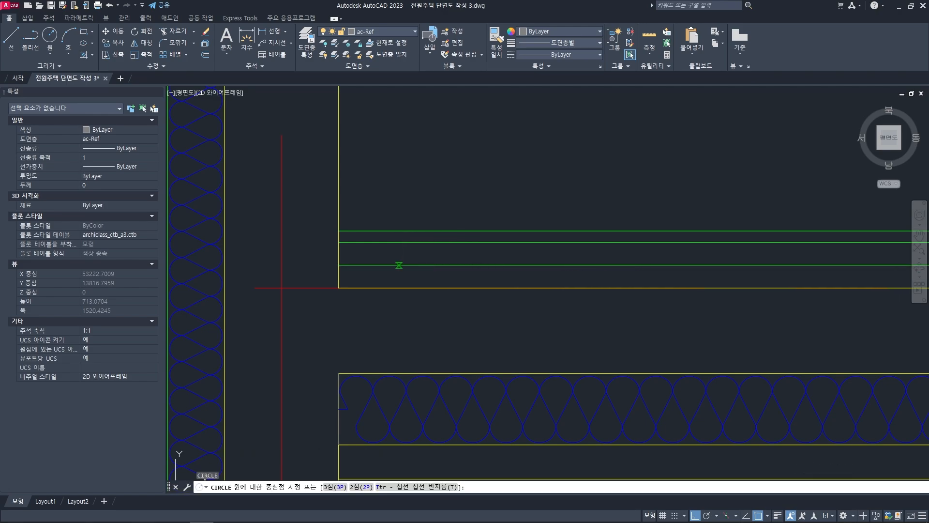
{"action": "left_click", "coordinate": [399, 265]}
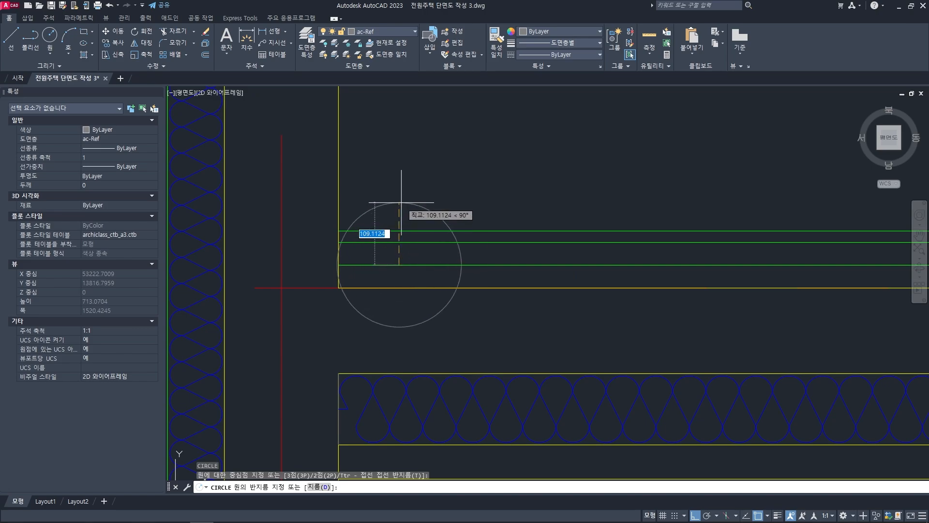
{"action": "type", "text": "13"}
{"action": "key", "text": "Return"}
{"action": "key", "text": "Escape"}
{"action": "key", "text": "Escape"}
{"action": "key", "text": "Escape"}
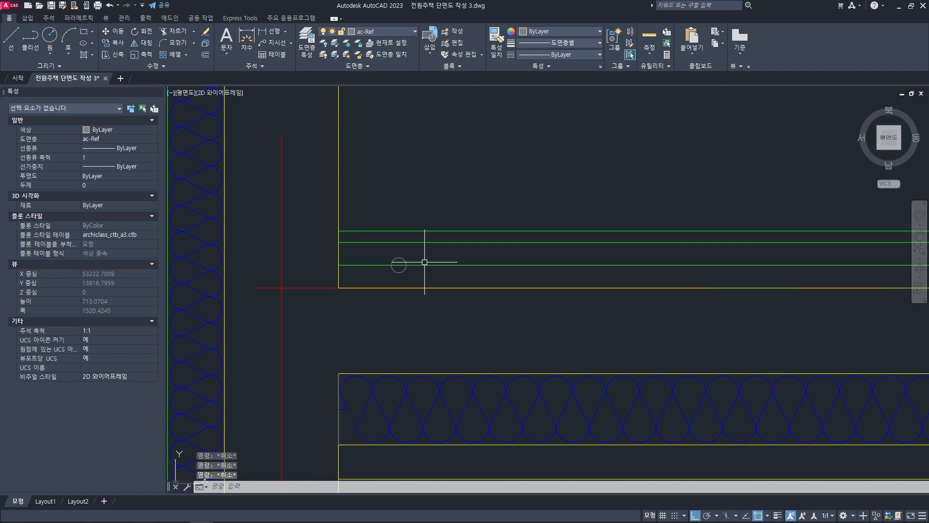
- Delete the guide line running through the circle
{"action": "scroll", "coordinate": [418, 262], "scroll_direction": "up", "scroll_amount": 2}
{"action": "left_click", "coordinate": [439, 272]}
{"action": "left_click", "coordinate": [431, 254]}
{"action": "key", "text": "Delete"}
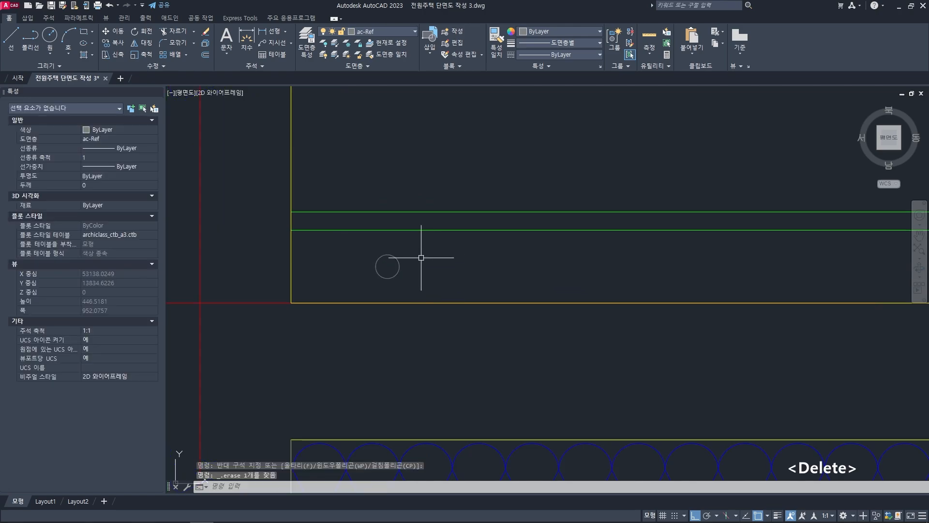
- Draw a vertical and a horizontal line across the circle through its quadrant points
{"action": "middle_click_drag", "start_coordinate": [427, 256], "coordinate": [460, 251]}
{"action": "type", "text": "l"}
{"action": "key", "text": "space"}
{"action": "scroll", "coordinate": [422, 254], "scroll_direction": "up", "scroll_amount": 2}
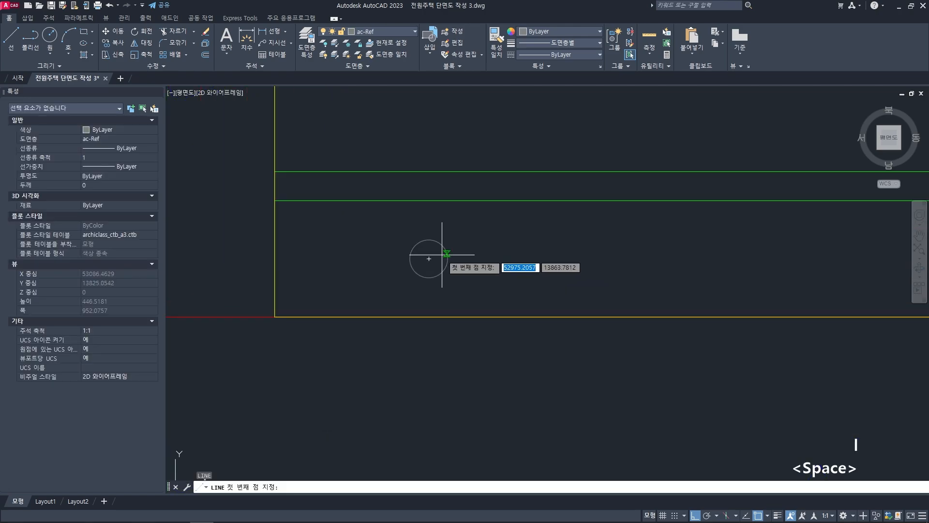
{"action": "left_click", "coordinate": [429, 240]}
{"action": "left_click", "coordinate": [429, 277]}
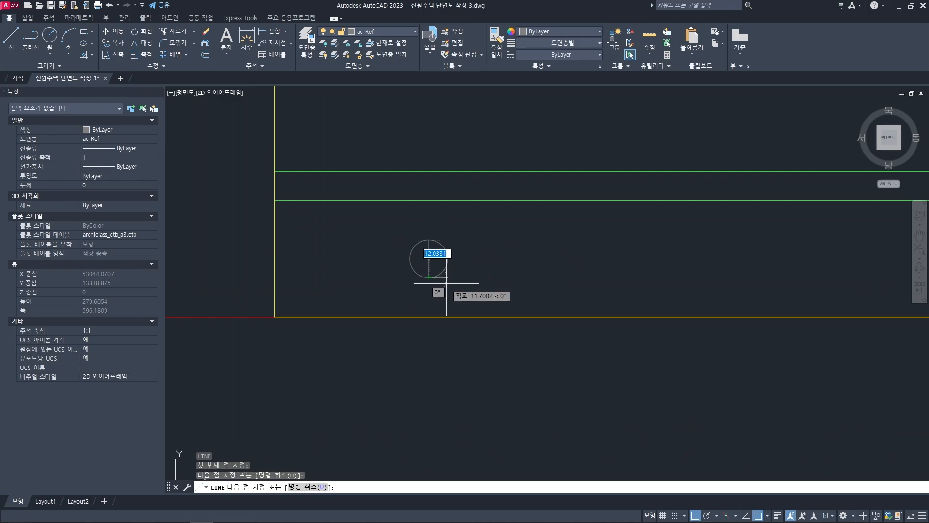
{"action": "key", "text": "space"}
{"action": "key", "text": "space"}
{"action": "left_click", "coordinate": [448, 260]}
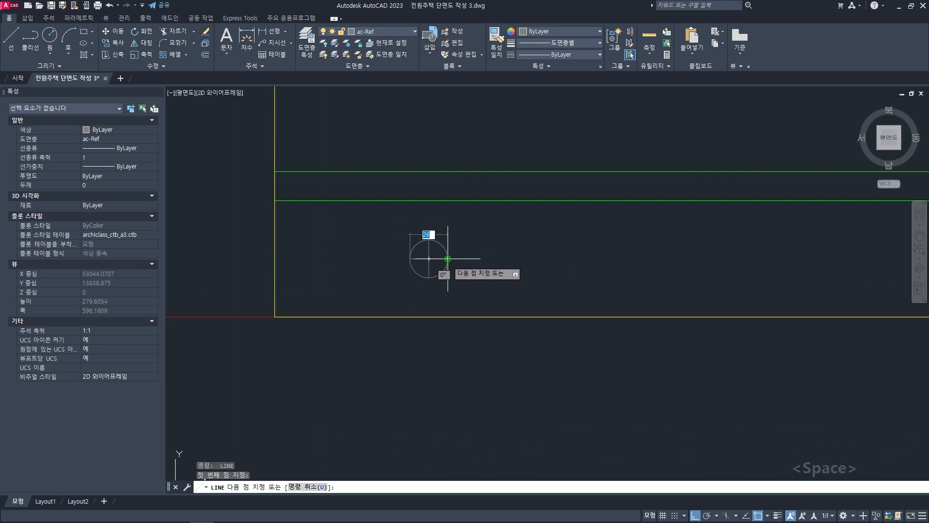
{"action": "key", "text": "Escape"}
{"action": "mouse_move", "coordinate": [448, 259]}
{"action": "middle_mouse_down"}
{"action": "mouse_move", "coordinate": [481, 276]}
{"action": "mouse_move", "coordinate": [500, 269]}
{"action": "middle_mouse_up"}
{"action": "key", "text": "Escape"}
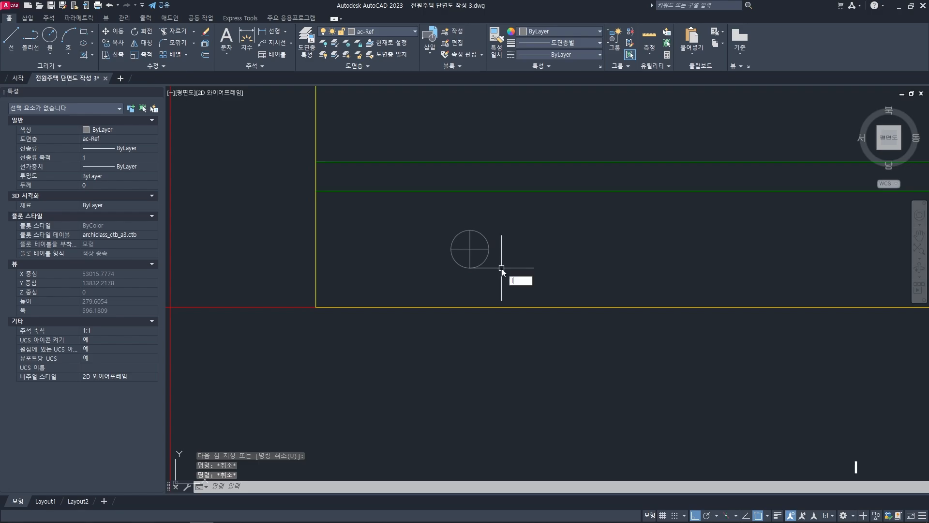
- Lengthen both crosshair lines of the circle by an increment of 10 at each end
{"action": "key", "text": "Return"}
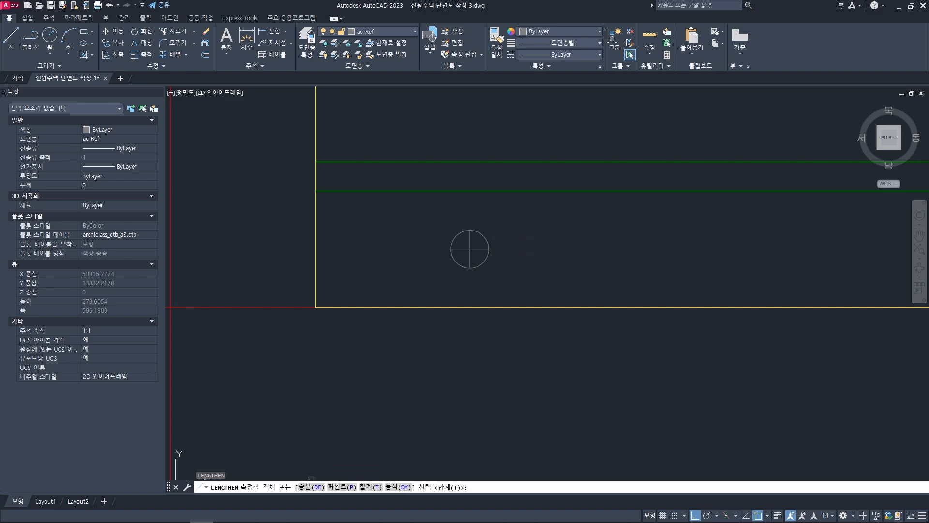
{"action": "left_click", "coordinate": [470, 236]}
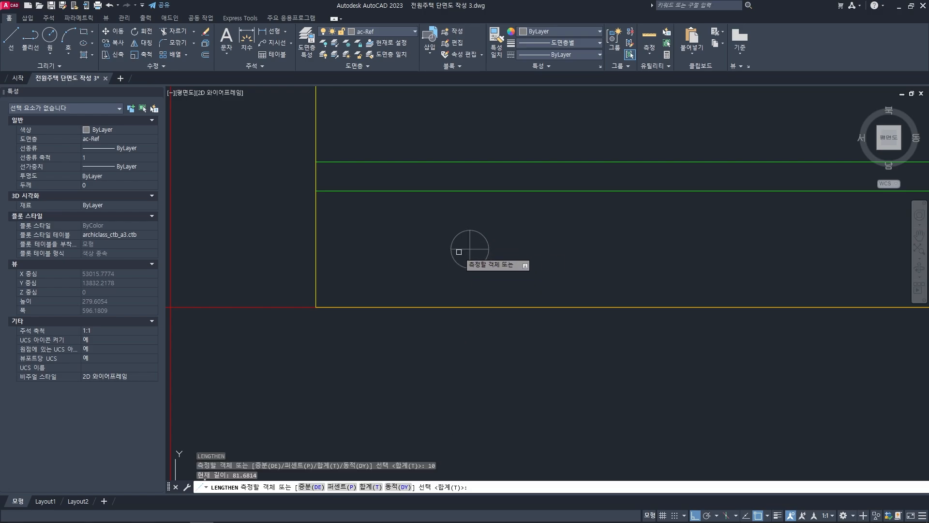
{"action": "left_click", "coordinate": [315, 487]}
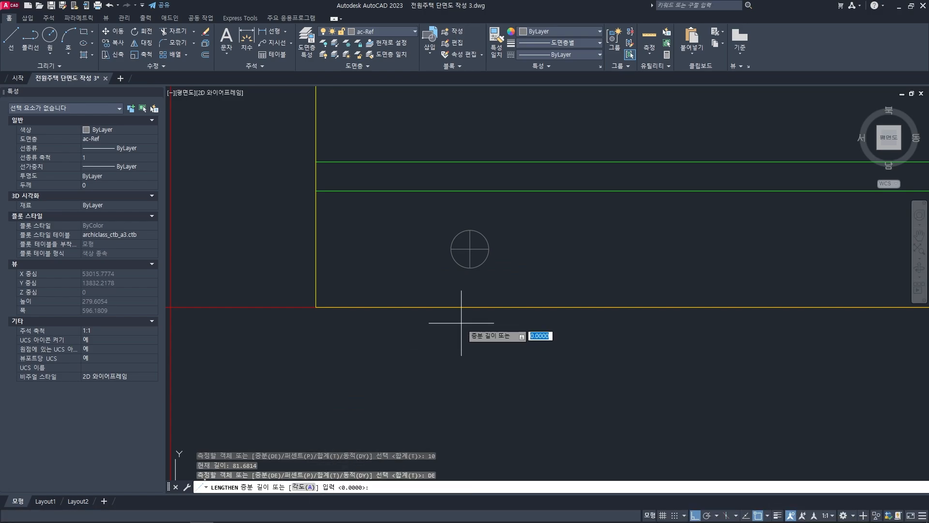
{"action": "key", "text": "Return"}
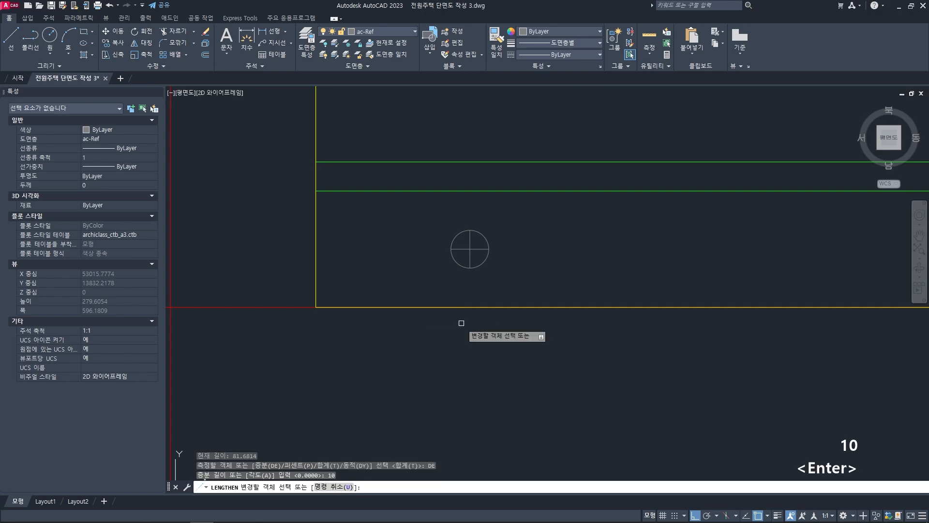
{"action": "left_click", "coordinate": [472, 236]}
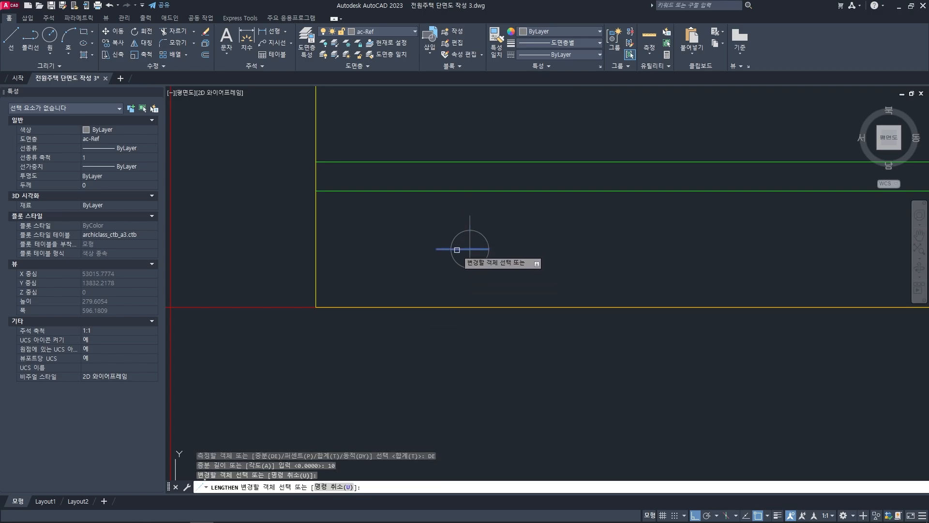
{"action": "left_click", "coordinate": [450, 250]}
{"action": "left_click", "coordinate": [474, 256]}
{"action": "key", "text": "space"}
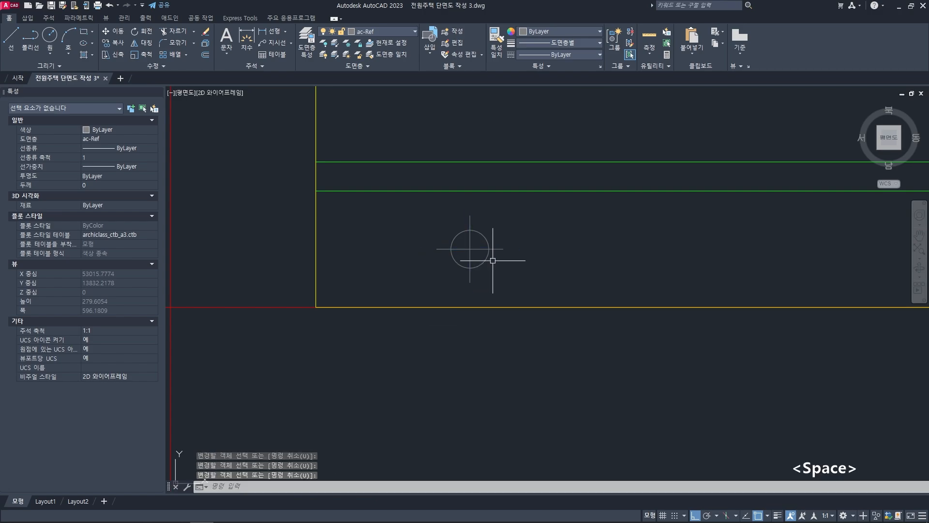
{"action": "middle_click_drag", "start_coordinate": [497, 259], "coordinate": [456, 286]}
{"action": "key", "text": "Escape"}
{"action": "key", "text": "Escape"}
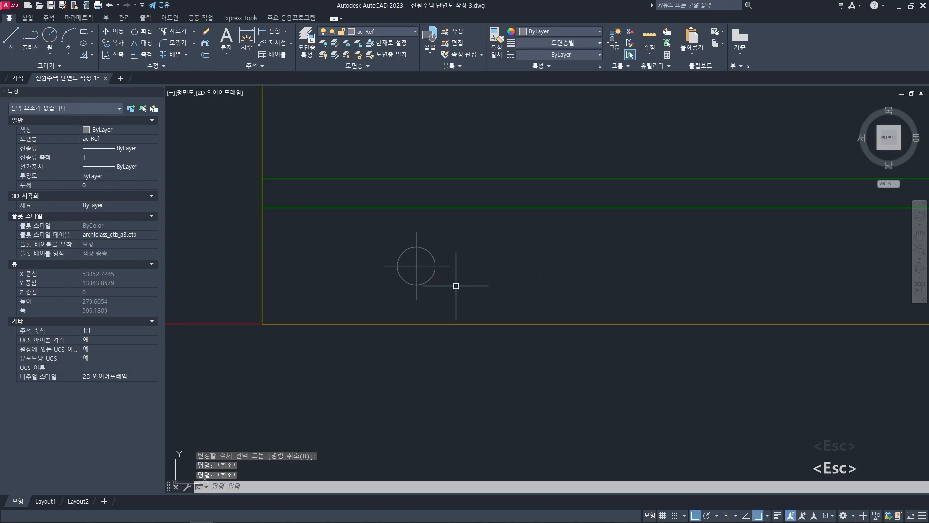
- Match the circle's properties to the lower green floor line
{"action": "type", "text": "ma"}
{"action": "key", "text": "space"}
{"action": "left_click", "coordinate": [444, 210]}
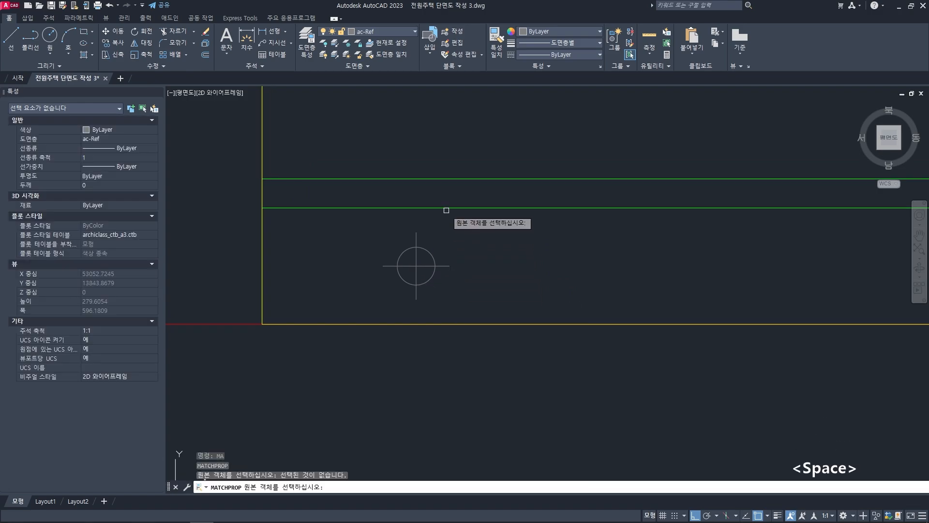
{"action": "left_click", "coordinate": [435, 208]}
{"action": "left_click", "coordinate": [417, 246]}
{"action": "key", "text": "space"}
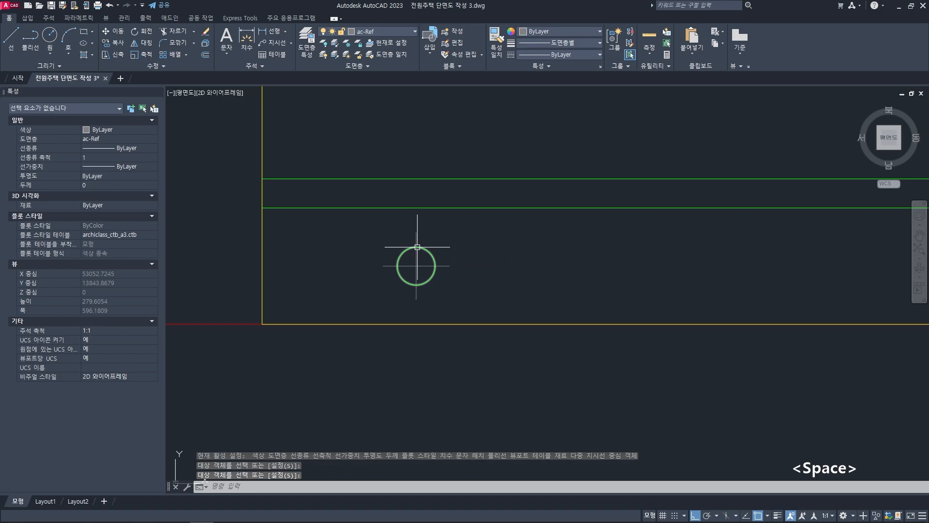
{"action": "left_click", "coordinate": [421, 272]}
{"action": "left_click", "coordinate": [413, 263]}
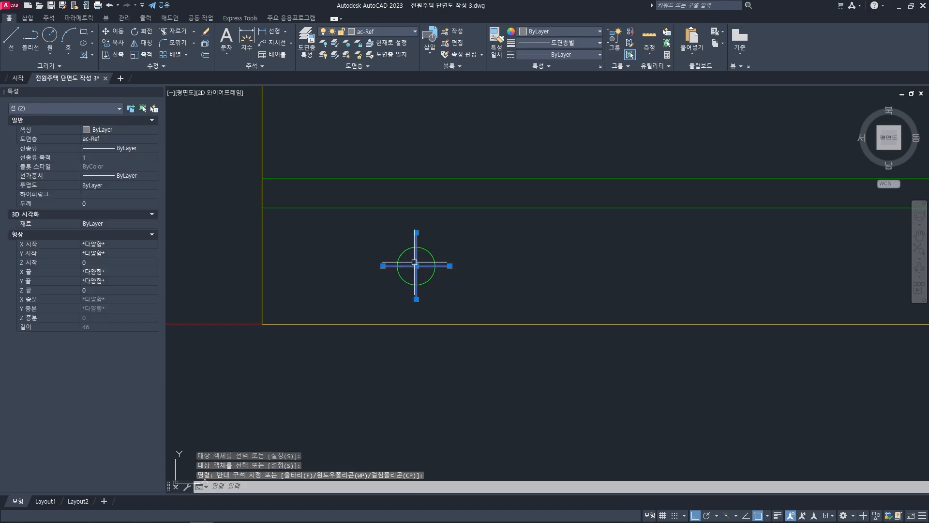
{"action": "middle_click_drag", "start_coordinate": [412, 264], "coordinate": [427, 262]}
{"action": "key", "text": "Escape"}
{"action": "key", "text": "Escape"}
{"action": "key", "text": "Escape"}
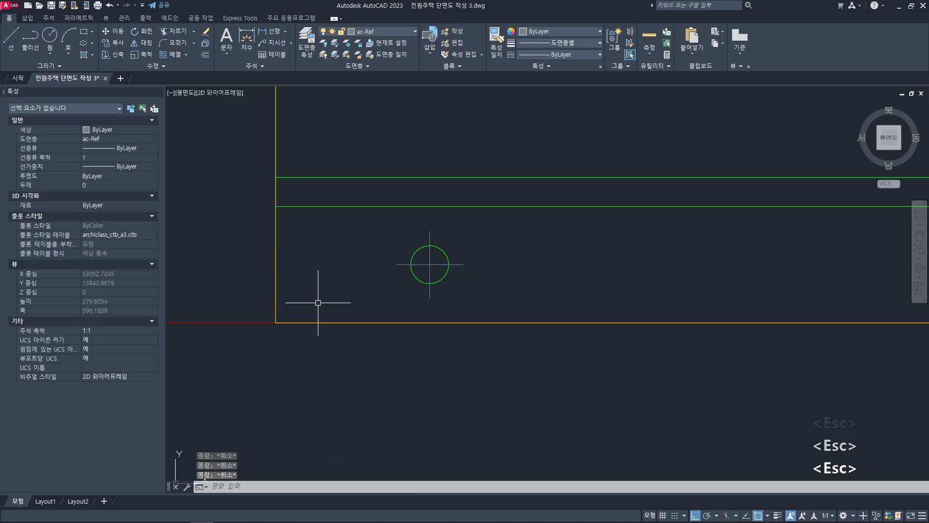
- Match the properties of both crosshair lines to the red horizontal line beside the wall corner
{"action": "middle_click_drag", "start_coordinate": [338, 300], "coordinate": [413, 286]}
{"action": "type", "text": "a"}
{"action": "key", "text": "space"}
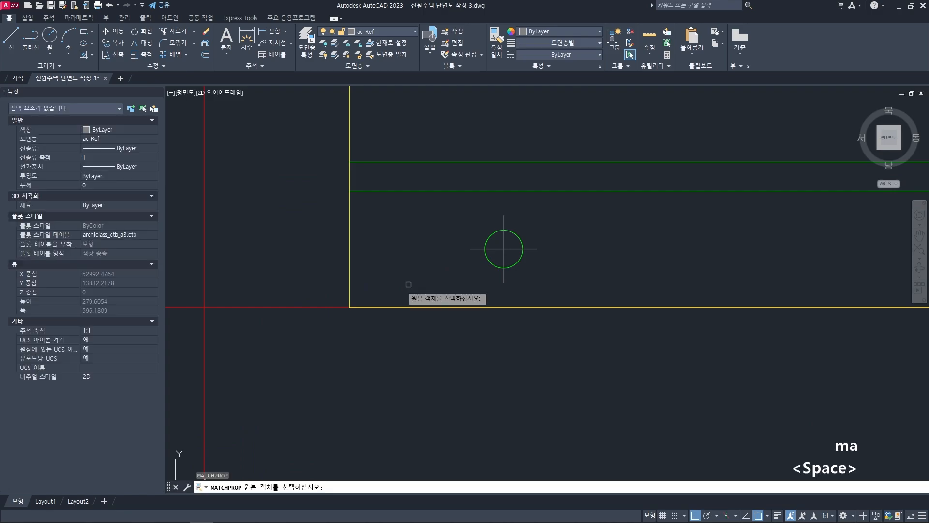
{"action": "left_click", "coordinate": [332, 306]}
{"action": "scroll", "coordinate": [506, 258], "scroll_direction": "up", "scroll_amount": 4}
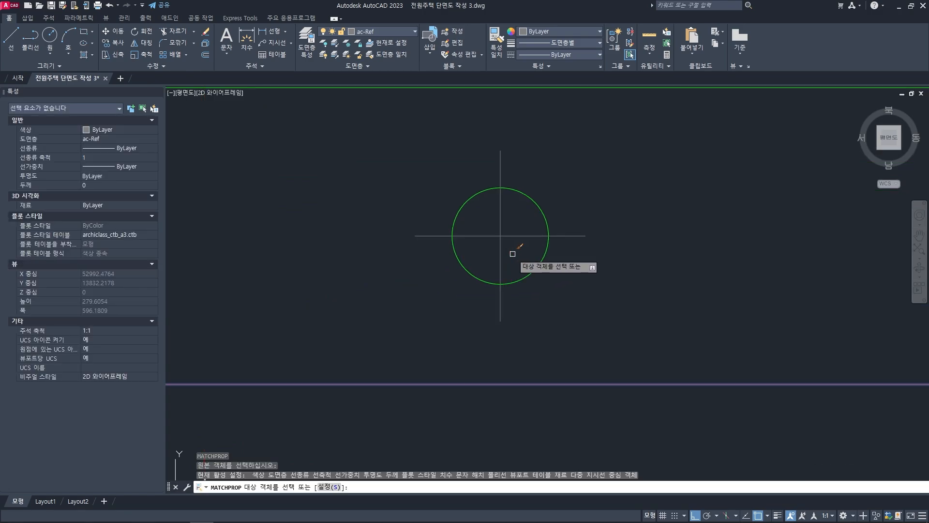
{"action": "left_click", "coordinate": [513, 253]}
{"action": "left_click", "coordinate": [494, 225]}
{"action": "key", "text": "space"}
{"action": "scroll", "coordinate": [494, 226], "scroll_direction": "down", "scroll_amount": 5}
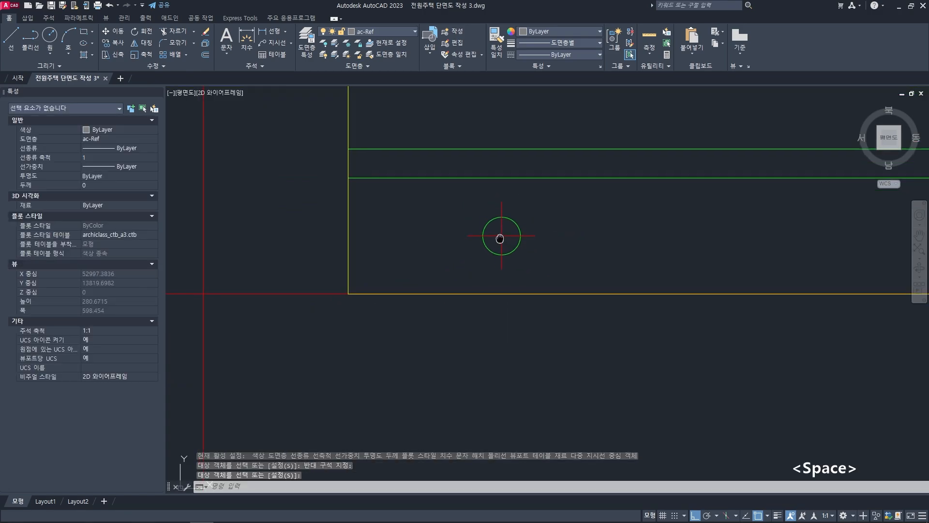
{"action": "key", "text": "Escape"}
{"action": "key", "text": "Escape"}
- Examine the circle and its red crosshair lines up close
{"action": "scroll", "coordinate": [518, 264], "scroll_direction": "up", "scroll_amount": 5}
{"action": "scroll", "coordinate": [528, 265], "scroll_direction": "down", "scroll_amount": 2}
{"action": "mouse_move", "coordinate": [559, 262]}
{"action": "middle_mouse_down"}
{"action": "mouse_move", "coordinate": [441, 273]}
{"action": "mouse_move", "coordinate": [483, 265]}
{"action": "mouse_move", "coordinate": [454, 283]}
{"action": "middle_mouse_up"}
{"action": "scroll", "coordinate": [458, 267], "scroll_direction": "up", "scroll_amount": 4}
{"action": "scroll", "coordinate": [484, 266], "scroll_direction": "down", "scroll_amount": 4}
{"action": "scroll", "coordinate": [485, 269], "scroll_direction": "up", "scroll_amount": 5}
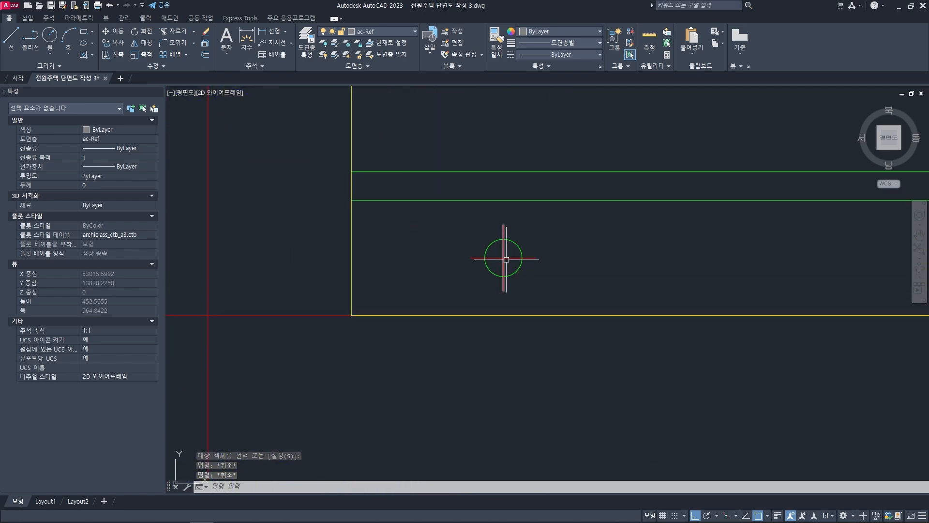
{"action": "left_click", "coordinate": [504, 258]}
{"action": "key", "text": "Escape"}
{"action": "key", "text": "Escape"}
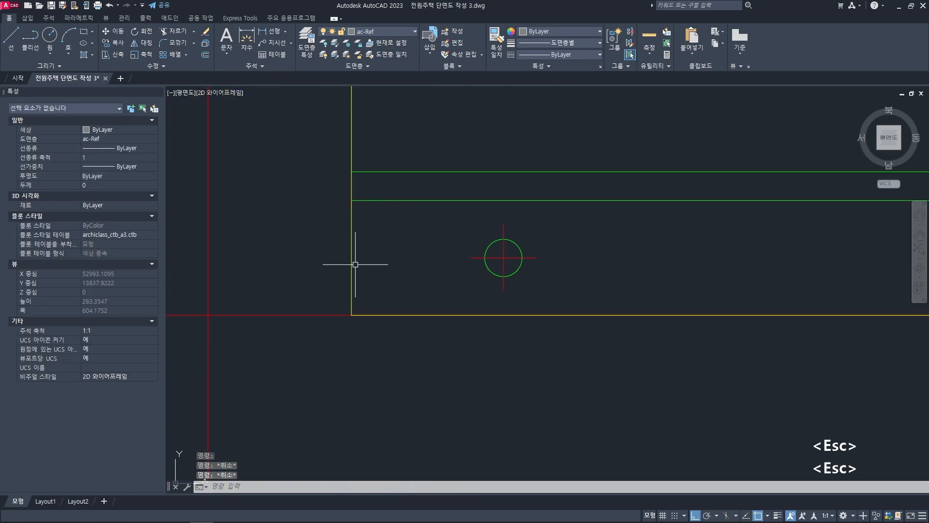
- Match the properties of both crosshair lines to the wall's red vertical centre line and check one line's layer
{"action": "middle_click_drag", "start_coordinate": [355, 264], "coordinate": [391, 266]}
{"action": "type", "text": "ma"}
{"action": "key", "text": "space"}
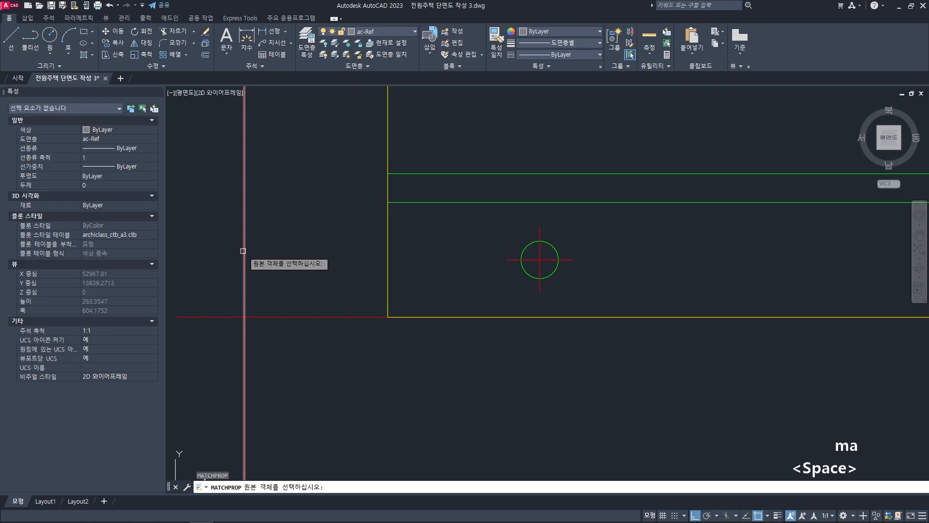
{"action": "left_click", "coordinate": [245, 248]}
{"action": "scroll", "coordinate": [552, 273], "scroll_direction": "up", "scroll_amount": 2}
{"action": "left_click", "coordinate": [552, 273]}
{"action": "left_click", "coordinate": [536, 255]}
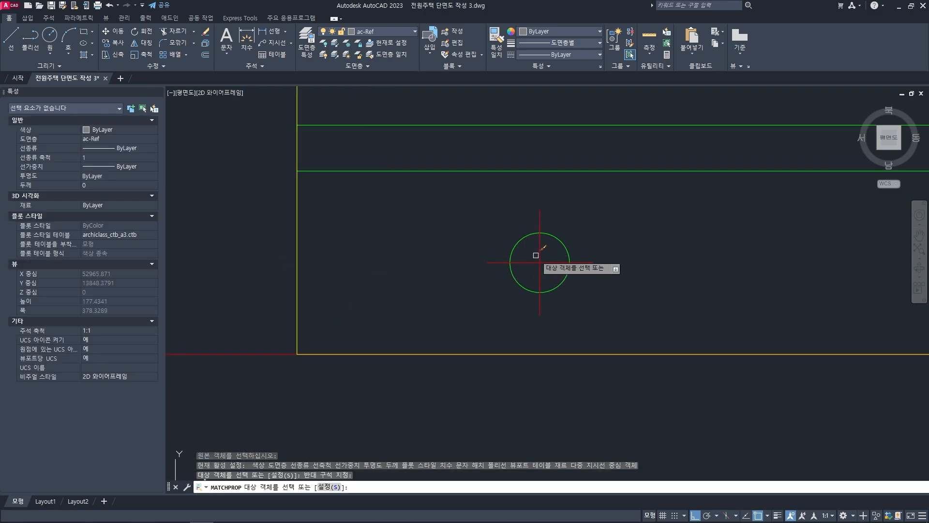
{"action": "key", "text": "space"}
{"action": "left_click", "coordinate": [540, 253]}
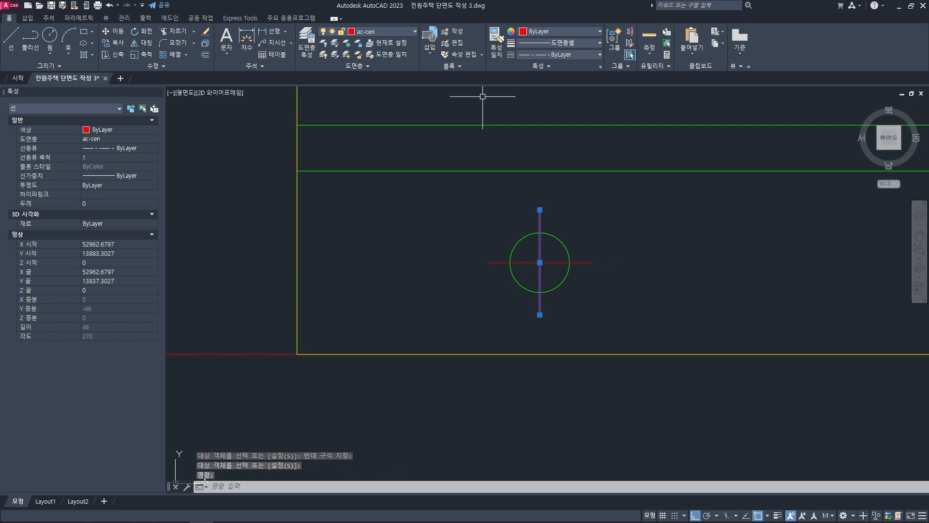
{"action": "key", "text": "Escape"}
{"action": "key", "text": "Escape"}
{"action": "scroll", "coordinate": [591, 267], "scroll_direction": "down", "scroll_amount": 4}
{"action": "middle_click_drag", "start_coordinate": [670, 266], "coordinate": [486, 272]}
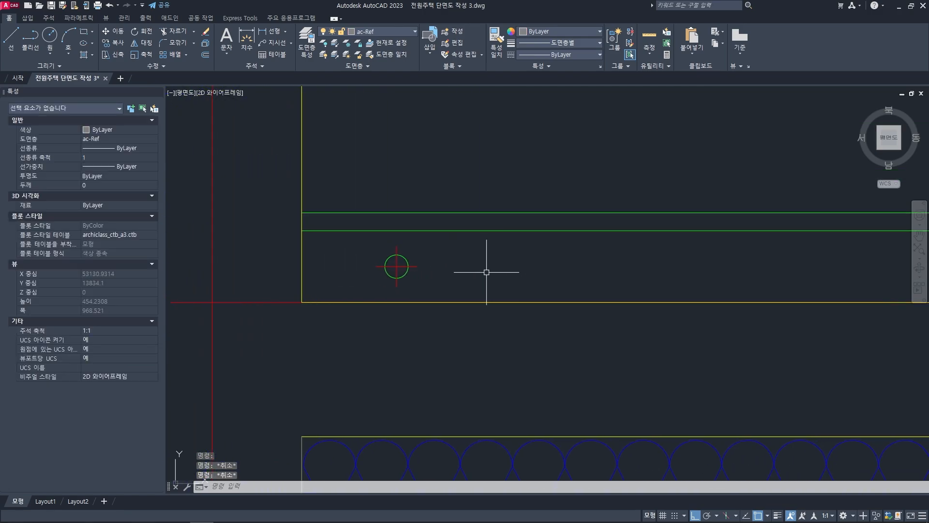
- Copy the pipe circle with its crosshair lines 250 horizontally to the right along the floor
{"action": "type", "text": "c"}
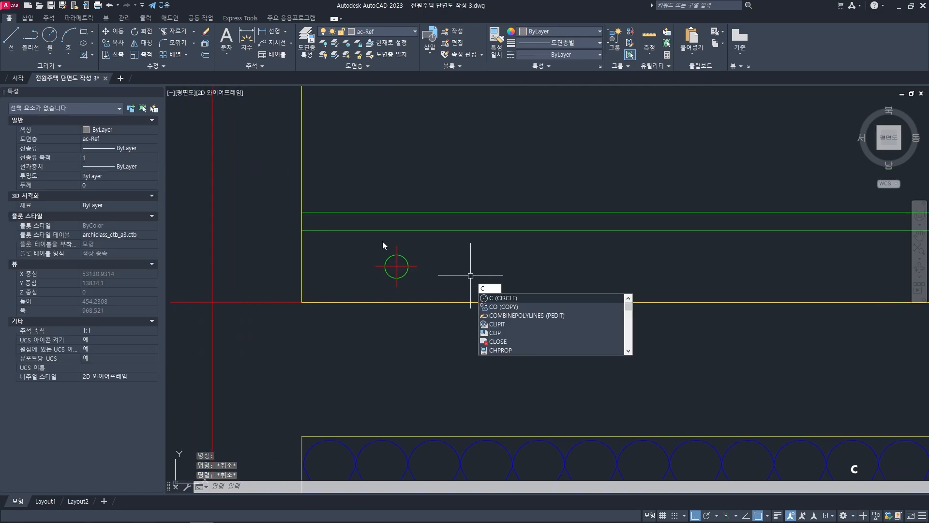
{"action": "type", "text": "o"}
{"action": "key", "text": "space"}
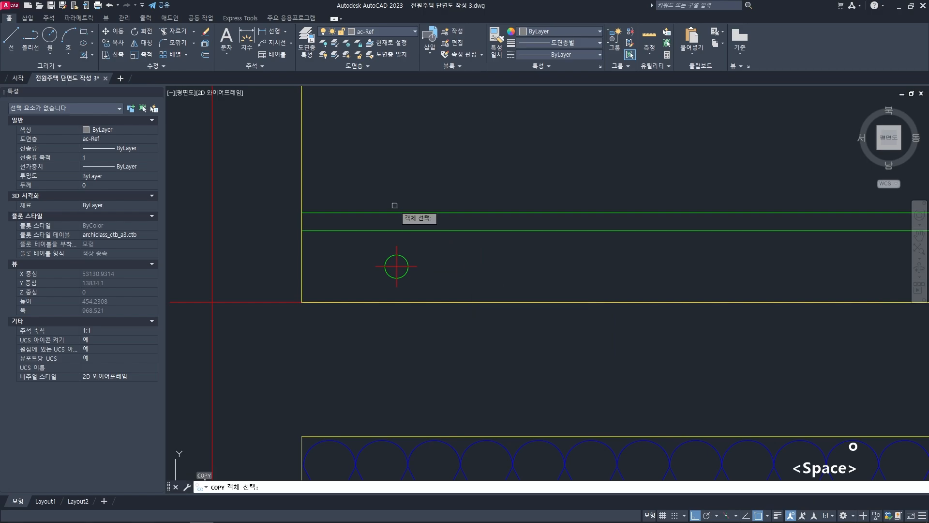
{"action": "left_click", "coordinate": [367, 170]}
{"action": "left_click", "coordinate": [417, 275]}
{"action": "key", "text": "space"}
{"action": "left_click", "coordinate": [453, 176]}
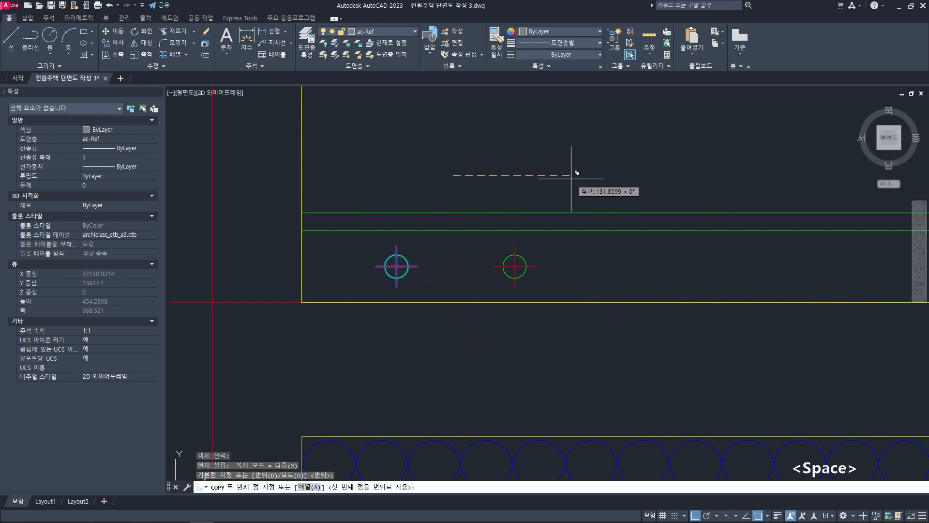
{"action": "type", "text": "250"}
{"action": "key", "text": "Return"}
{"action": "key", "text": "space"}
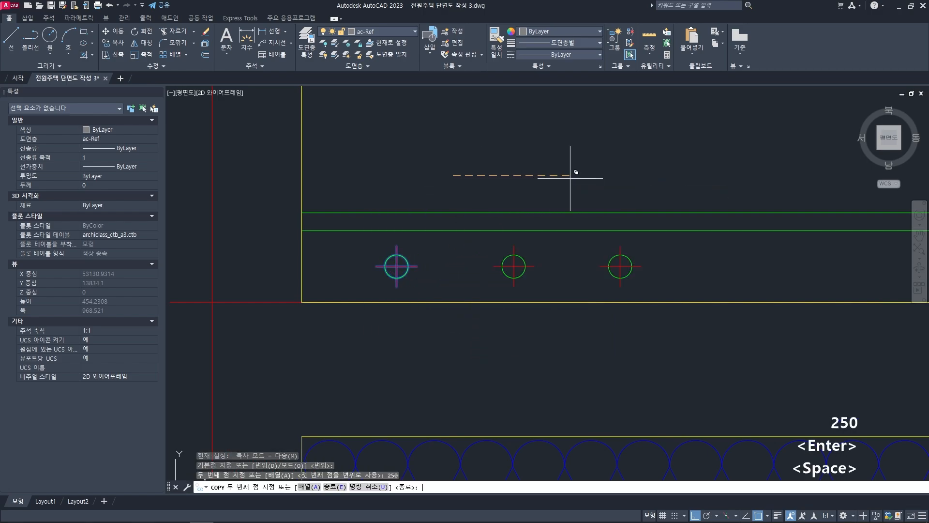
- Draw a horizontal line joining the top points of the two pipe circles
{"action": "scroll", "coordinate": [537, 286], "scroll_direction": "down", "scroll_amount": 4}
{"action": "scroll", "coordinate": [420, 292], "scroll_direction": "up", "scroll_amount": 4}
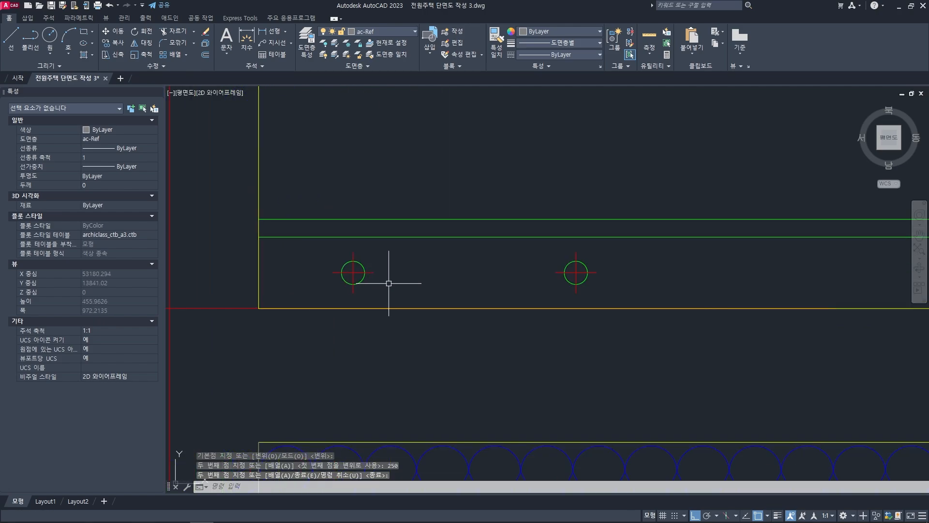
{"action": "type", "text": "l"}
{"action": "key", "text": "space"}
{"action": "scroll", "coordinate": [362, 249], "scroll_direction": "up", "scroll_amount": 2}
{"action": "left_click", "coordinate": [351, 273]}
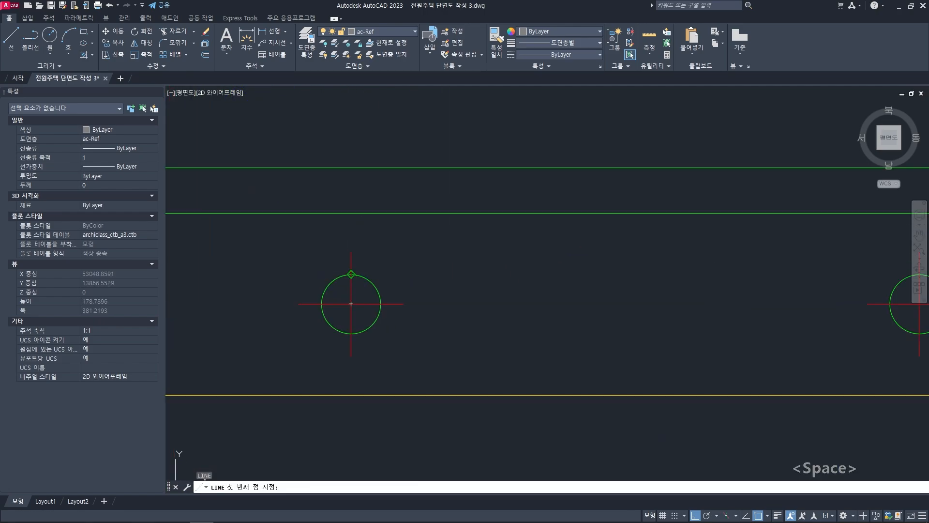
{"action": "scroll", "coordinate": [381, 271], "scroll_direction": "down", "scroll_amount": 2}
{"action": "left_click", "coordinate": [592, 274]}
{"action": "key", "text": "space"}
- Draw a horizontal line joining the bottom points of the two pipe circles
{"action": "key", "text": "space"}
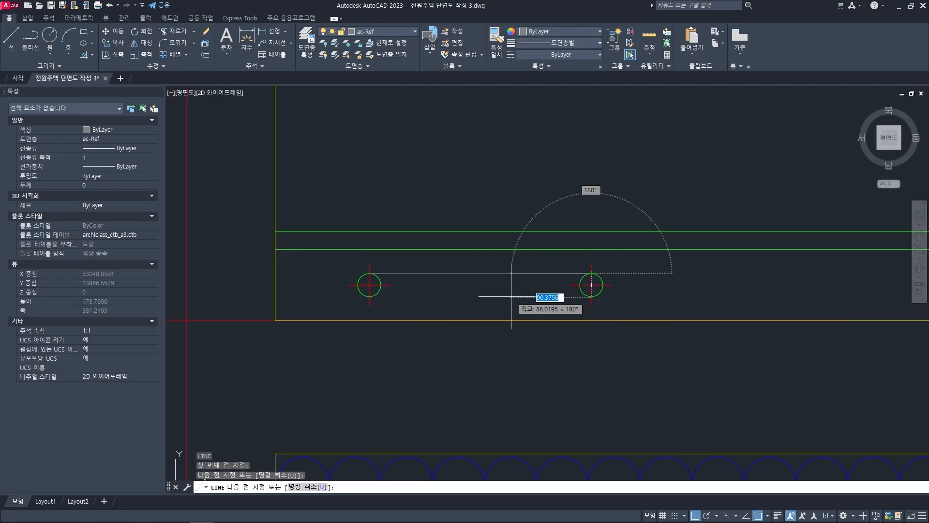
{"action": "left_click", "coordinate": [369, 296]}
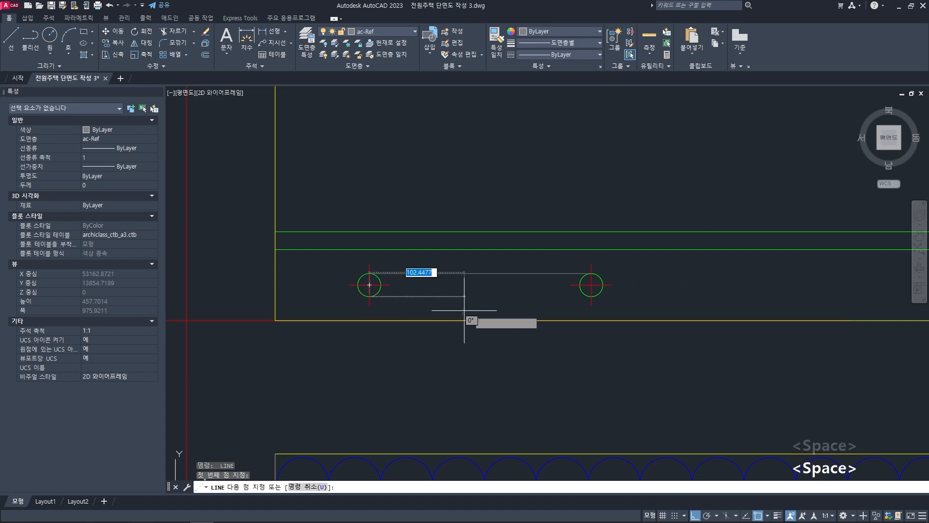
{"action": "left_click", "coordinate": [591, 296]}
{"action": "key", "text": "space"}
{"action": "key", "text": "Escape"}
{"action": "key", "text": "Escape"}
- Assign the two lines joining the pipe circles to the ac-insul layer
{"action": "middle_click_drag", "start_coordinate": [476, 297], "coordinate": [501, 298]}
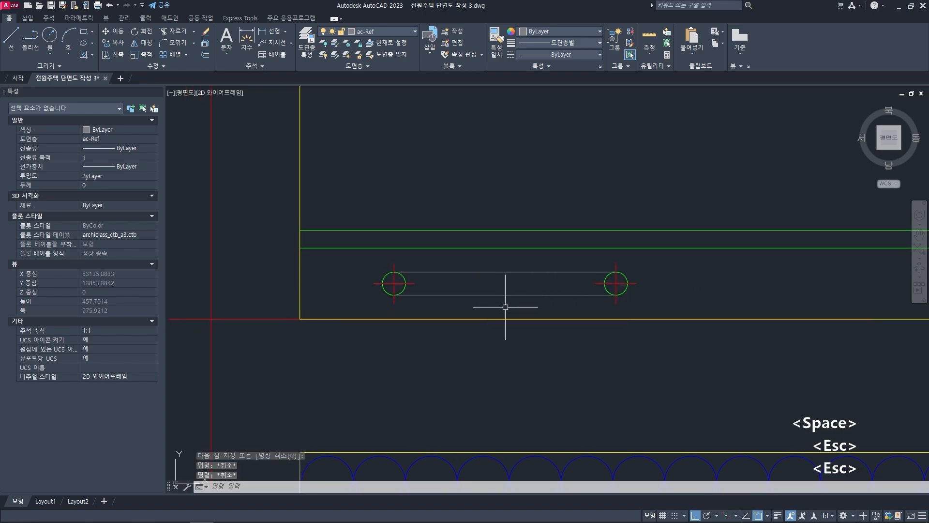
{"action": "left_click", "coordinate": [512, 307]}
{"action": "left_click", "coordinate": [474, 269]}
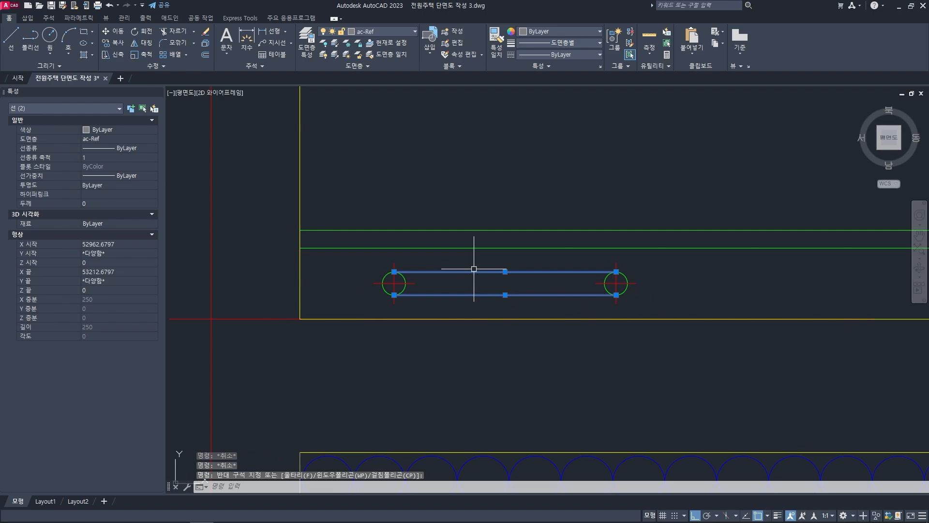
{"action": "left_click", "coordinate": [390, 32]}
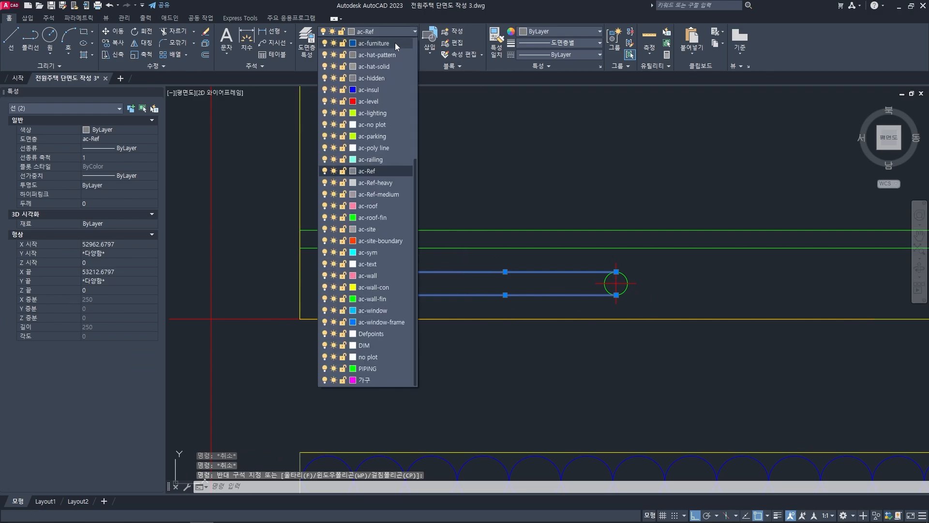
{"action": "scroll", "coordinate": [380, 169], "scroll_direction": "down", "scroll_amount": 2}
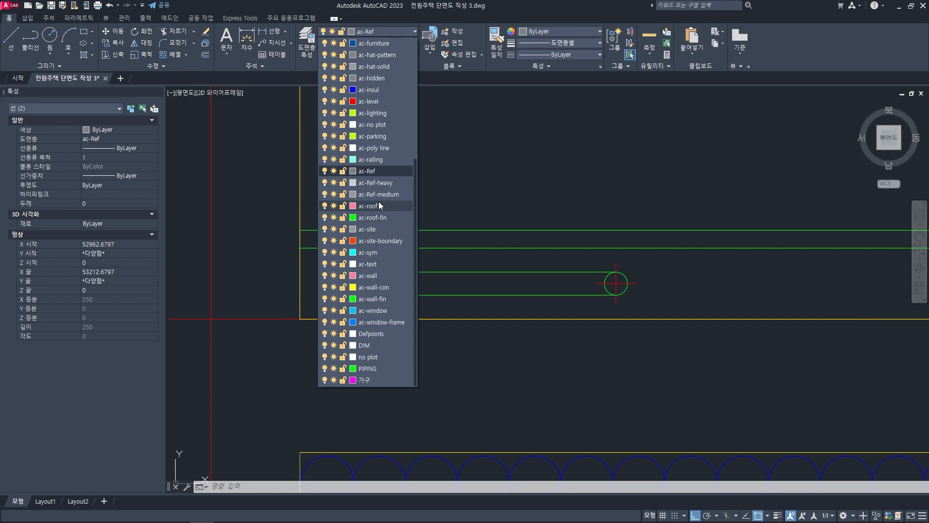
{"action": "scroll", "coordinate": [373, 227], "scroll_direction": "up", "scroll_amount": 5}
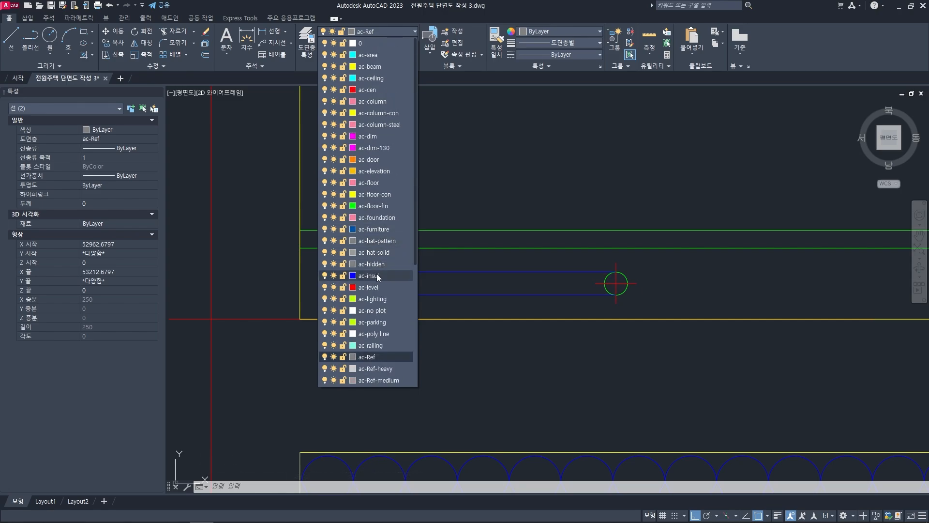
{"action": "left_click", "coordinate": [376, 275]}
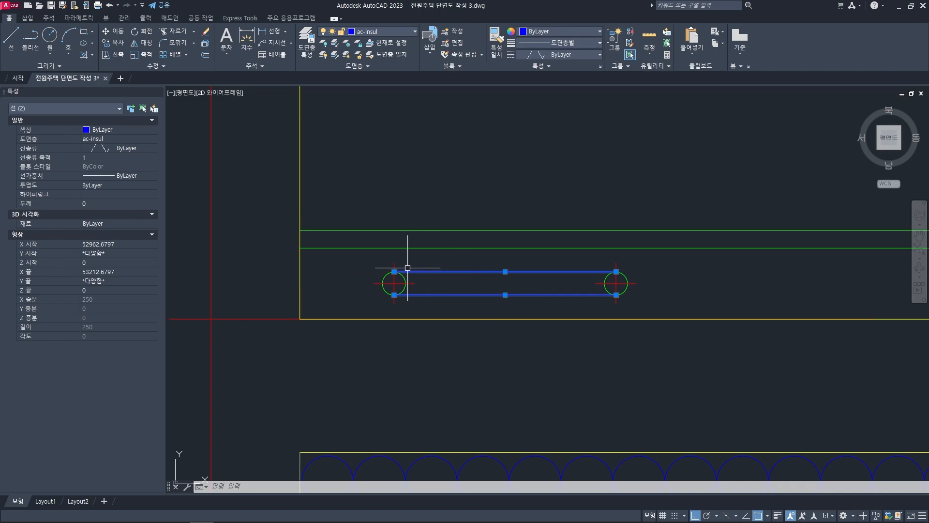
- Set the linetype of the two connecting lines to HIDDEN
{"action": "left_click", "coordinate": [561, 55]}
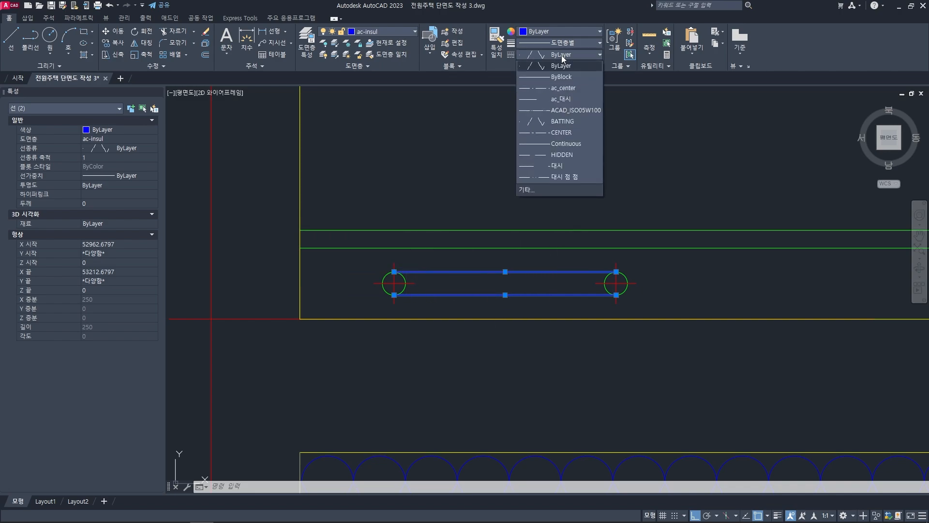
{"action": "left_click", "coordinate": [555, 154]}
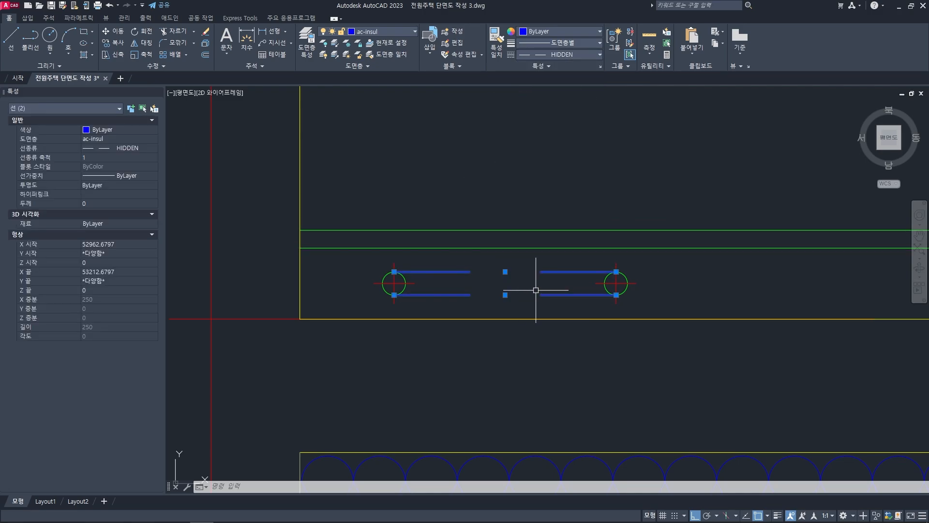
{"action": "middle_click_drag", "start_coordinate": [496, 299], "coordinate": [472, 292]}
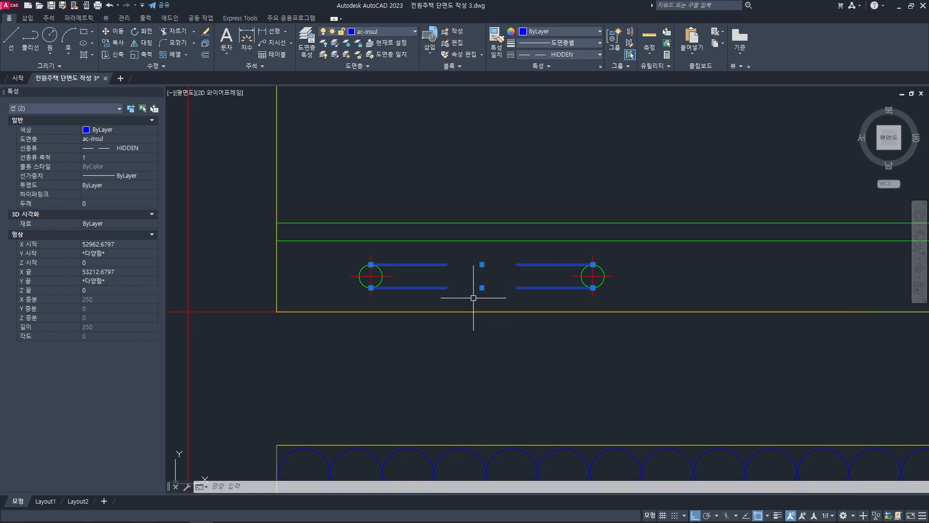
{"action": "key", "text": "Escape"}
{"action": "key", "text": "Escape"}
{"action": "key", "text": "Escape"}
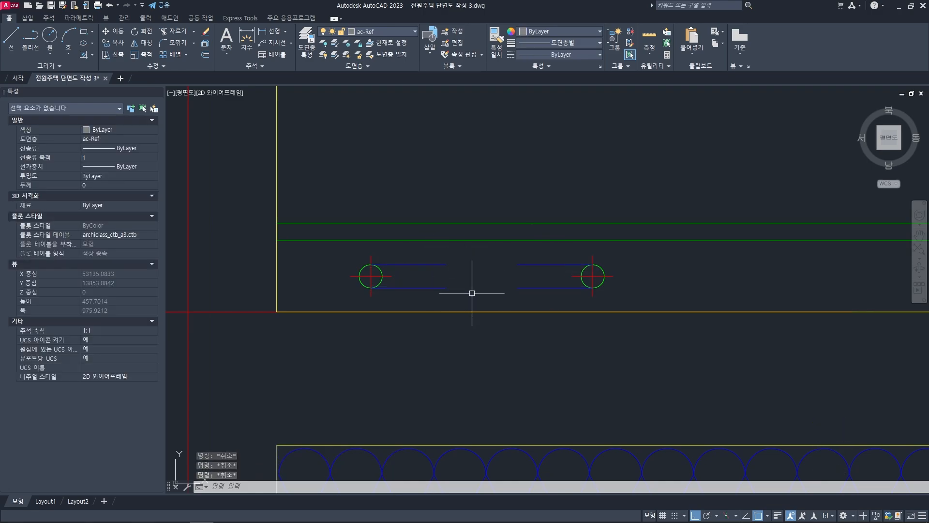
- Set the linetype scale of the two connecting lines between the pipe circles to 0.1
{"action": "left_click_drag", "start_coordinate": [472, 293], "coordinate": [427, 259]}
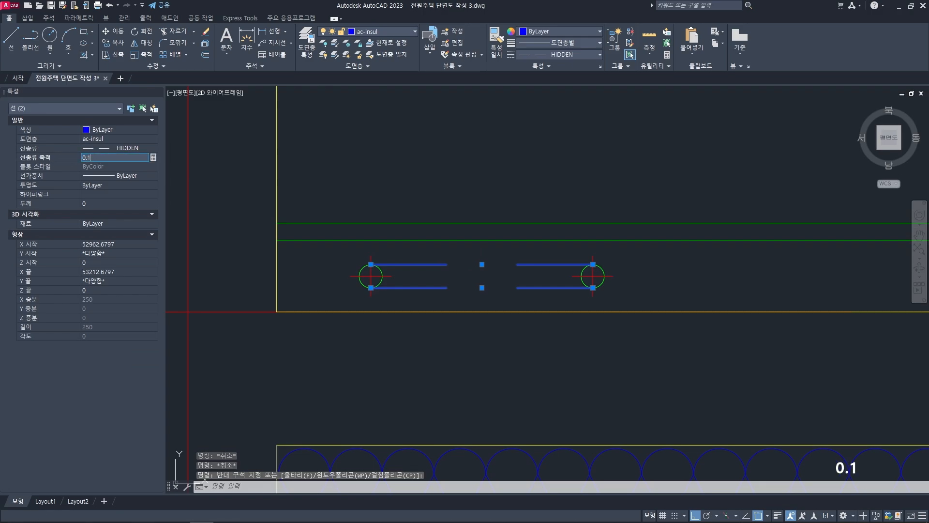
{"action": "key", "text": "Return"}
{"action": "key", "text": "Escape"}
{"action": "key", "text": "Escape"}
{"action": "key", "text": "Escape"}
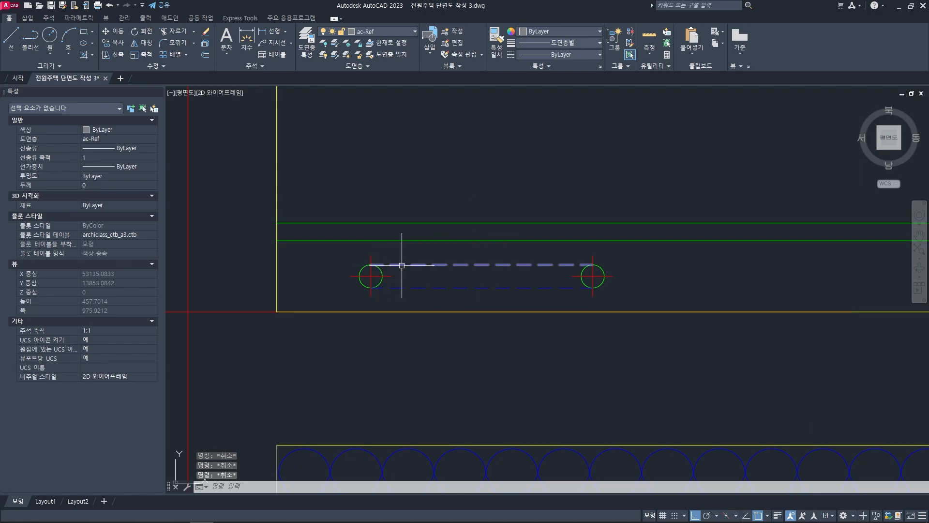
{"action": "scroll", "coordinate": [475, 274], "scroll_direction": "down", "scroll_amount": 4}
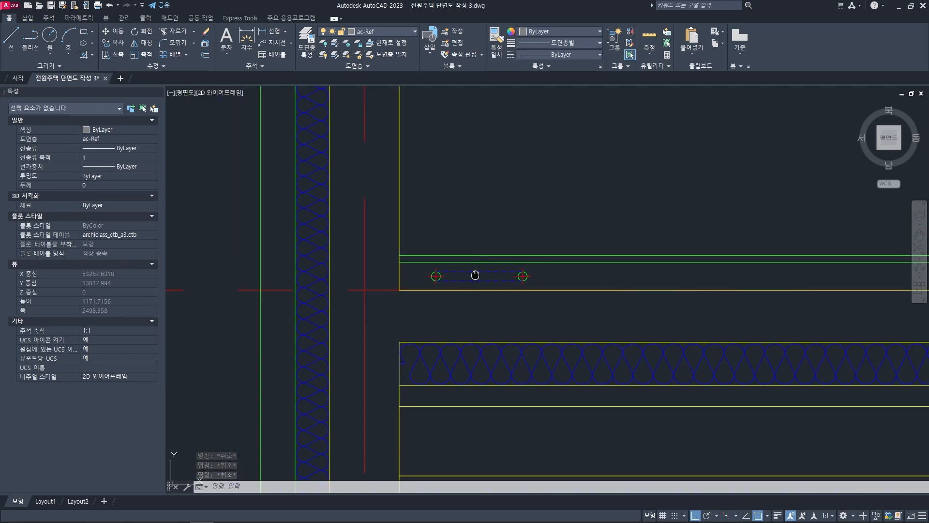
{"action": "key", "text": "Escape"}
{"action": "key", "text": "Escape"}
{"action": "middle_click_drag", "start_coordinate": [492, 291], "coordinate": [433, 243]}
{"action": "left_click", "coordinate": [359, 216]}
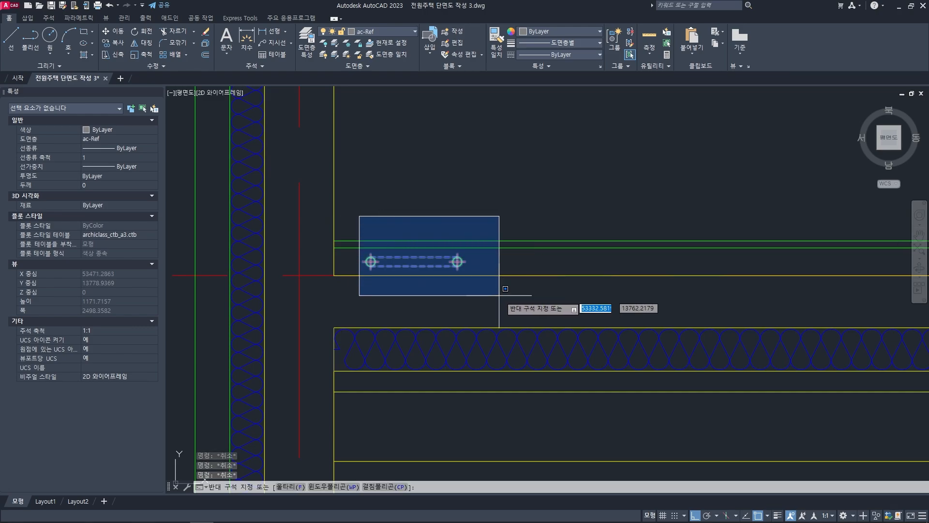
{"action": "left_click", "coordinate": [499, 291]}
{"action": "middle_click_drag", "start_coordinate": [440, 268], "coordinate": [451, 271]}
{"action": "key", "text": "Escape"}
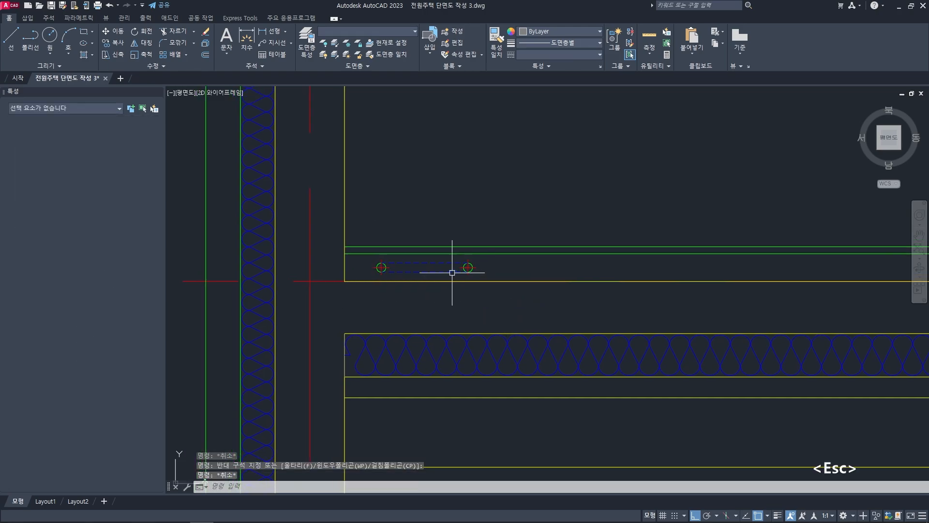
{"action": "key", "text": "Escape"}
{"action": "key", "text": "Escape"}
- Copy the pipe pair with its crosshairs and dashed connecting lines 500 to the right
{"action": "left_click", "coordinate": [363, 215]}
{"action": "left_click", "coordinate": [498, 303]}
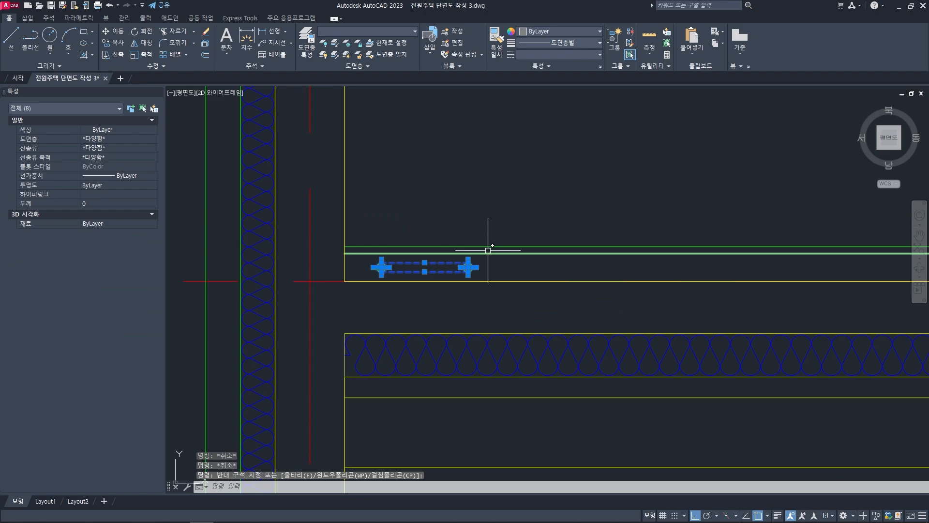
{"action": "type", "text": "co"}
{"action": "key", "text": "space"}
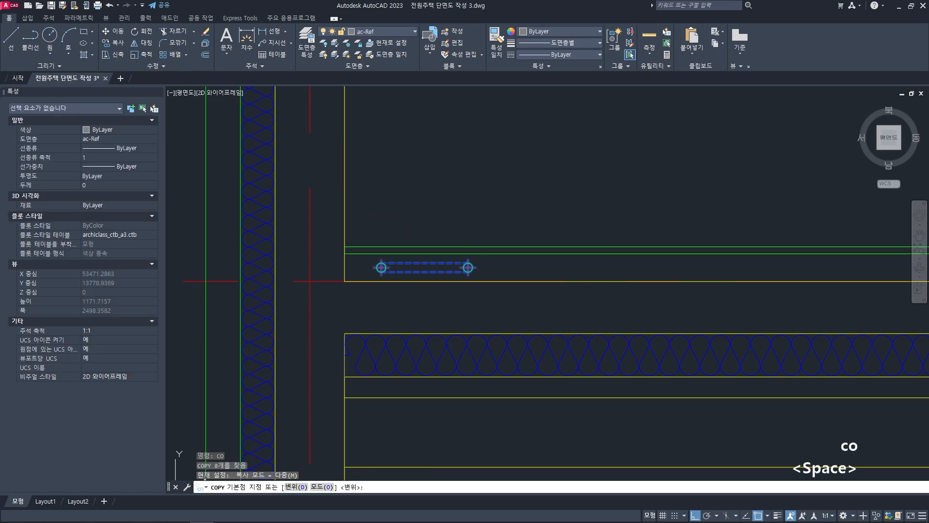
{"action": "left_click", "coordinate": [457, 203]}
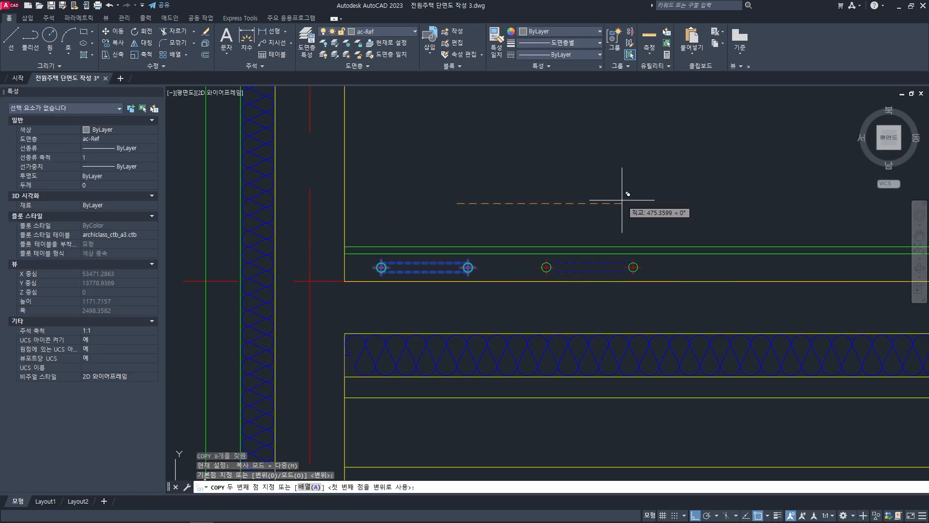
{"action": "type", "text": "500"}
{"action": "key", "text": "Return"}
{"action": "key", "text": "space"}
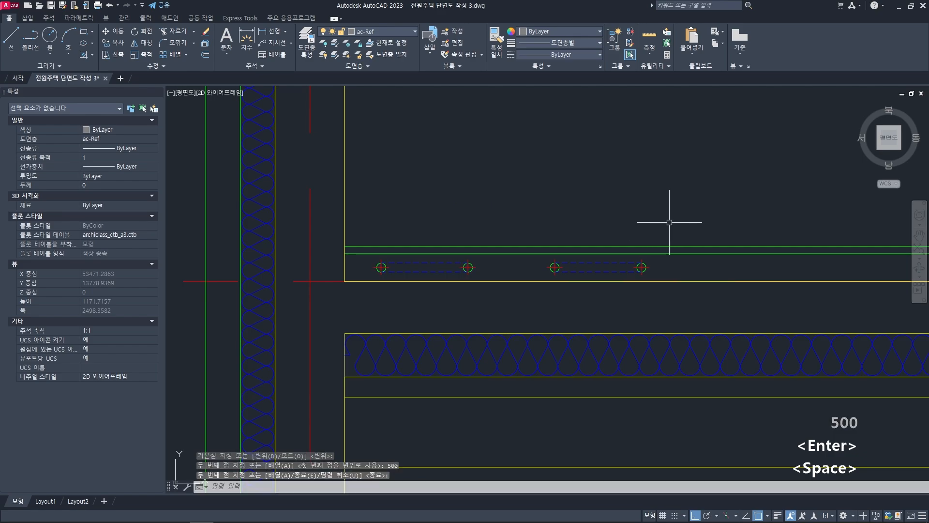
- Copy the second pipe pair to the right, from the first pair's right circle centre to the second pair's right circle centre
{"action": "middle_click_drag", "start_coordinate": [527, 299], "coordinate": [488, 298]}
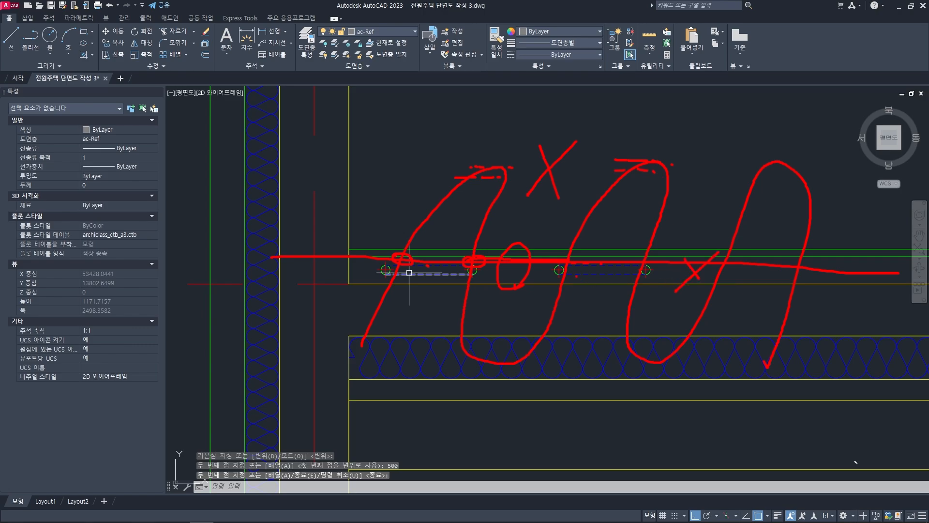
{"action": "key", "text": "Escape"}
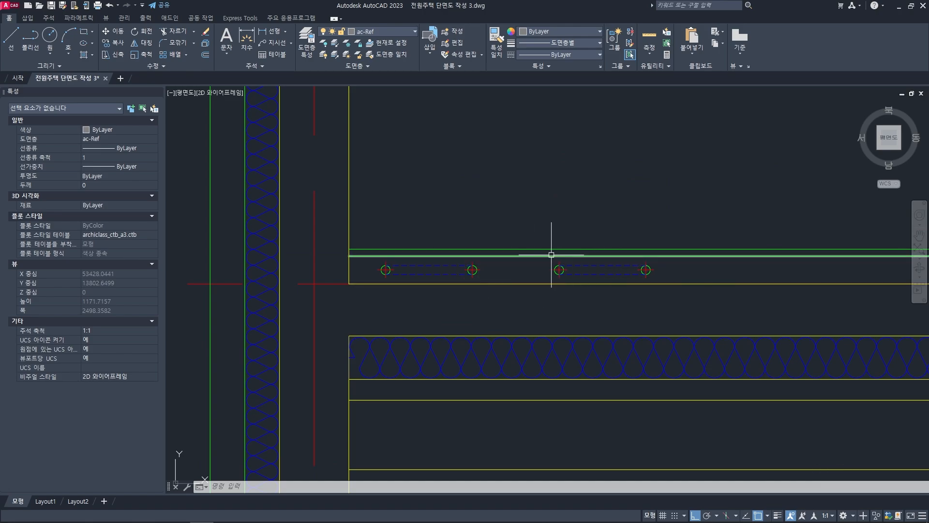
{"action": "type", "text": "co"}
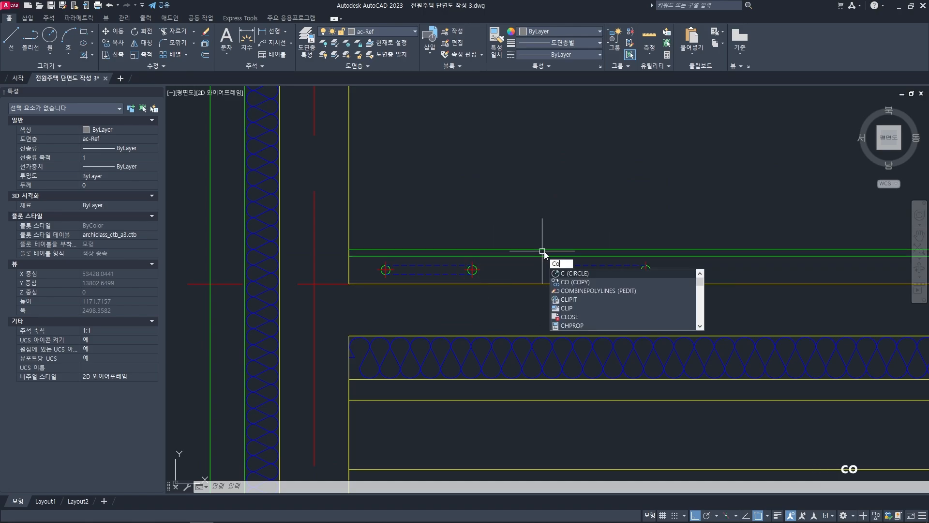
{"action": "key", "text": "space"}
{"action": "left_click", "coordinate": [545, 219]}
{"action": "left_click", "coordinate": [670, 298]}
{"action": "key", "text": "space"}
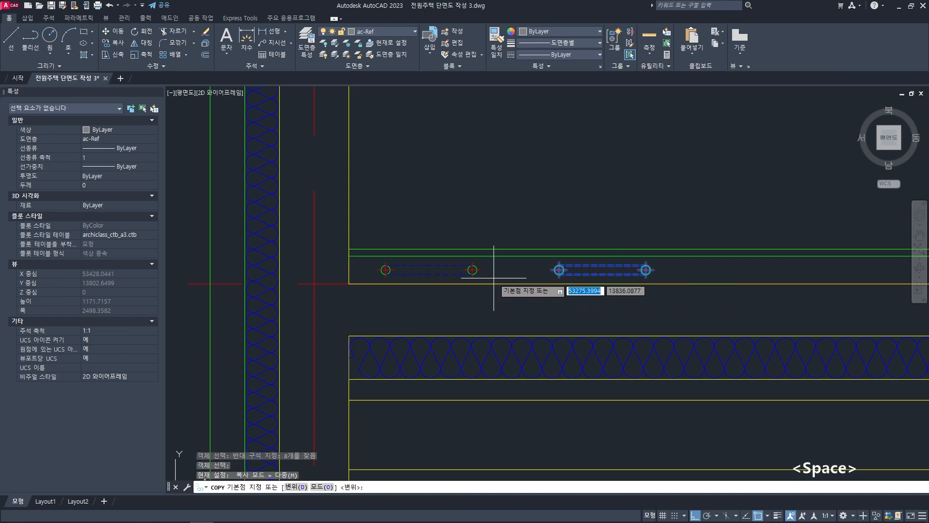
{"action": "left_click", "coordinate": [473, 270]}
{"action": "middle_click_drag", "start_coordinate": [627, 293], "coordinate": [538, 293]}
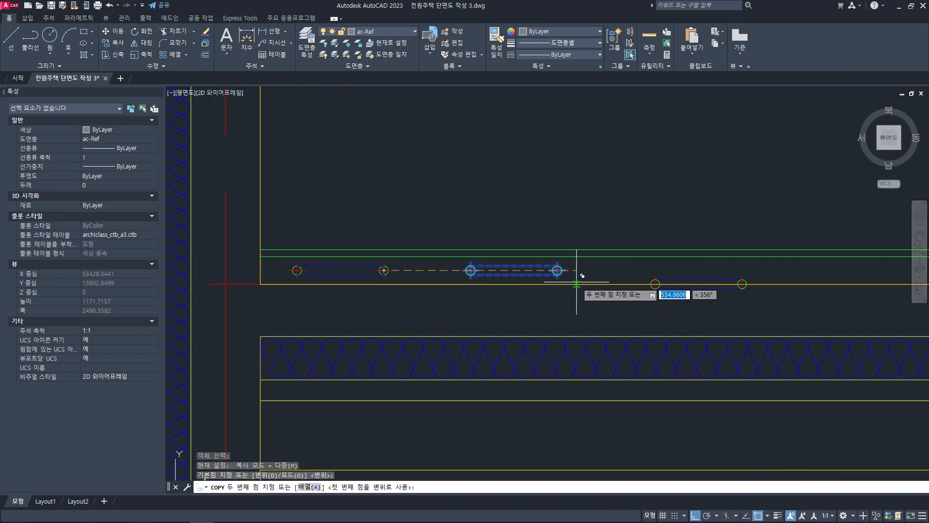
{"action": "left_click", "coordinate": [565, 270]}
- Copy the pipe pair repeatedly to the right, circle centre to circle centre, until the row fills the floor up to the exterior wall
{"action": "scroll", "coordinate": [637, 265], "scroll_direction": "up", "scroll_amount": 4}
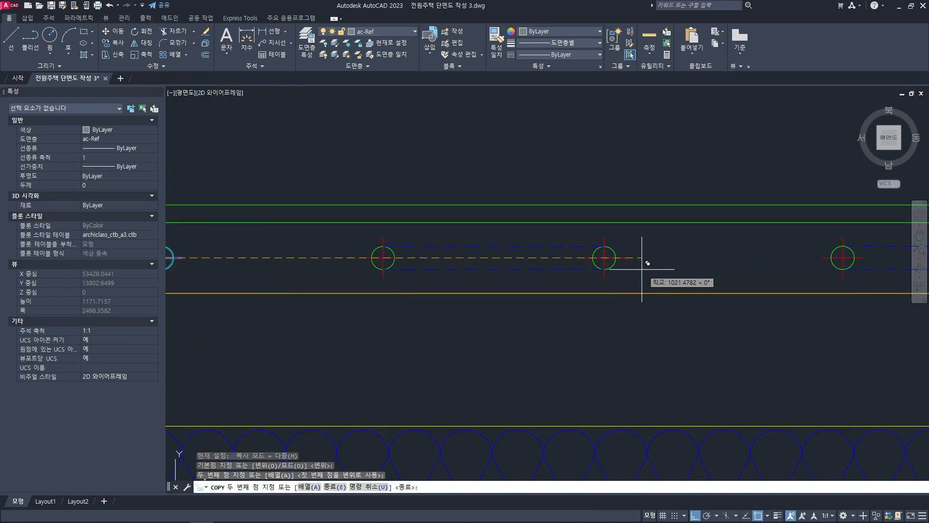
{"action": "left_click", "coordinate": [625, 258]}
{"action": "scroll", "coordinate": [625, 258], "scroll_direction": "down", "scroll_amount": 6}
{"action": "middle_click_drag", "start_coordinate": [772, 274], "coordinate": [606, 285]}
{"action": "scroll", "coordinate": [607, 284], "scroll_direction": "up", "scroll_amount": 4}
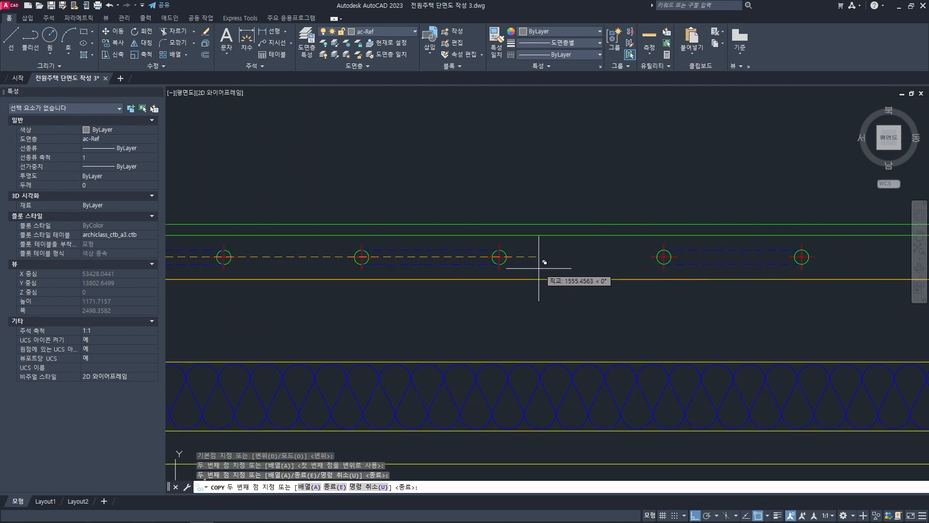
{"action": "left_click", "coordinate": [512, 256]}
{"action": "middle_click_drag", "start_coordinate": [772, 279], "coordinate": [610, 280]}
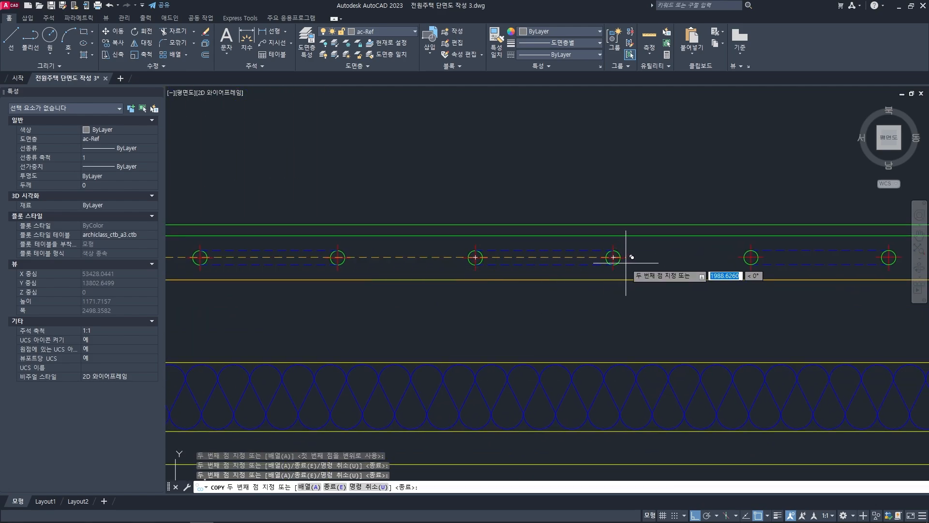
{"action": "left_click", "coordinate": [627, 259]}
{"action": "middle_click_drag", "start_coordinate": [687, 256], "coordinate": [442, 278]}
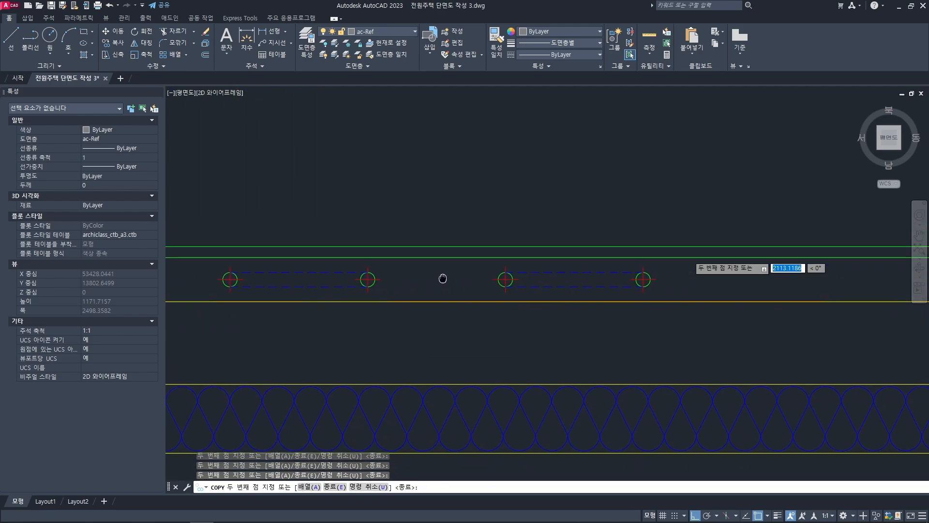
{"action": "left_click", "coordinate": [660, 279]}
{"action": "scroll", "coordinate": [614, 256], "scroll_direction": "down", "scroll_amount": 4}
{"action": "middle_click_drag", "start_coordinate": [614, 255], "coordinate": [565, 258]}
{"action": "scroll", "coordinate": [608, 268], "scroll_direction": "up", "scroll_amount": 4}
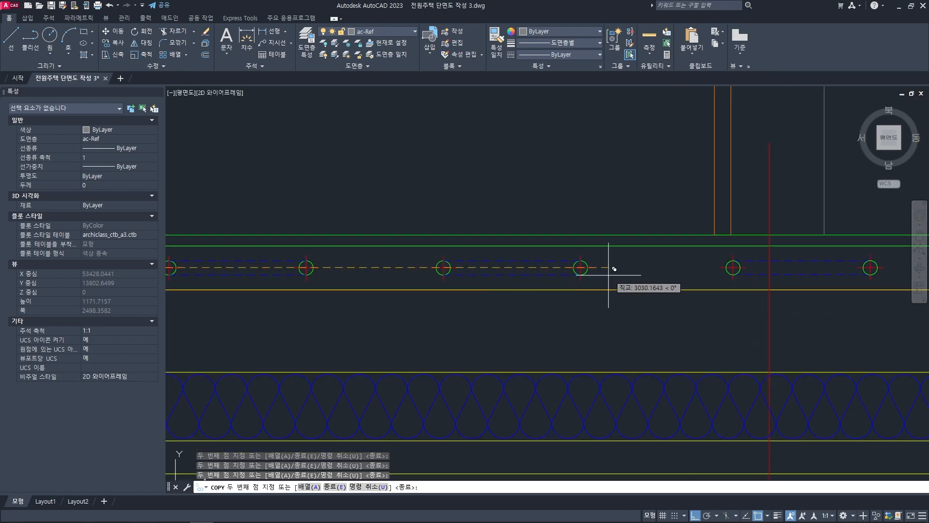
{"action": "left_click", "coordinate": [593, 267]}
{"action": "scroll", "coordinate": [663, 270], "scroll_direction": "down", "scroll_amount": 4}
{"action": "middle_click_drag", "start_coordinate": [663, 270], "coordinate": [567, 286]}
{"action": "scroll", "coordinate": [566, 286], "scroll_direction": "up", "scroll_amount": 4}
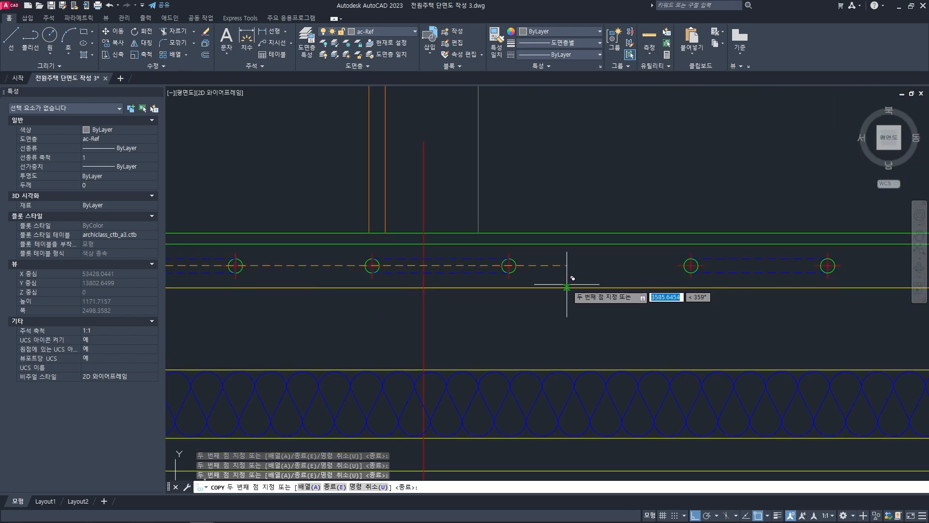
{"action": "left_click", "coordinate": [524, 267]}
{"action": "scroll", "coordinate": [553, 271], "scroll_direction": "down", "scroll_amount": 2}
{"action": "middle_click_drag", "start_coordinate": [655, 271], "coordinate": [583, 275]}
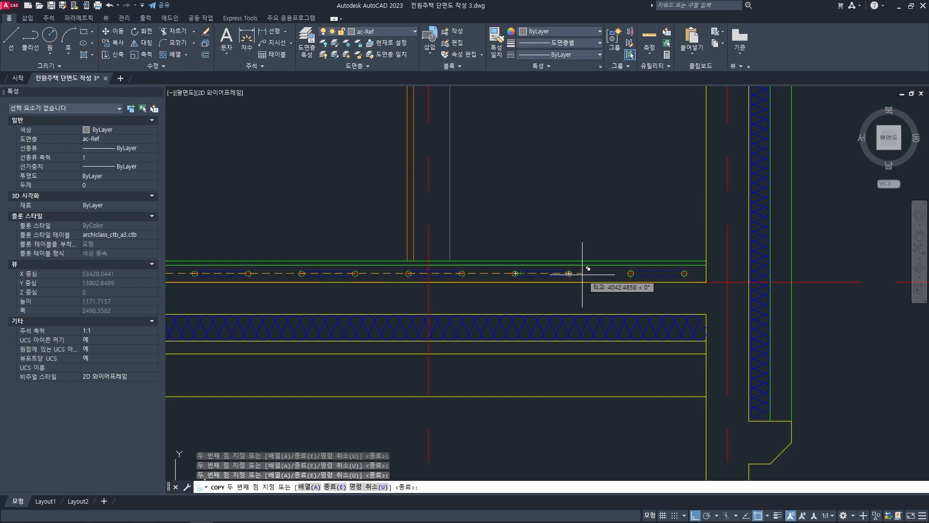
{"action": "key", "text": "space"}
{"action": "middle_click_drag", "start_coordinate": [571, 225], "coordinate": [702, 223]}
{"action": "key", "text": "Escape"}
{"action": "key", "text": "Escape"}
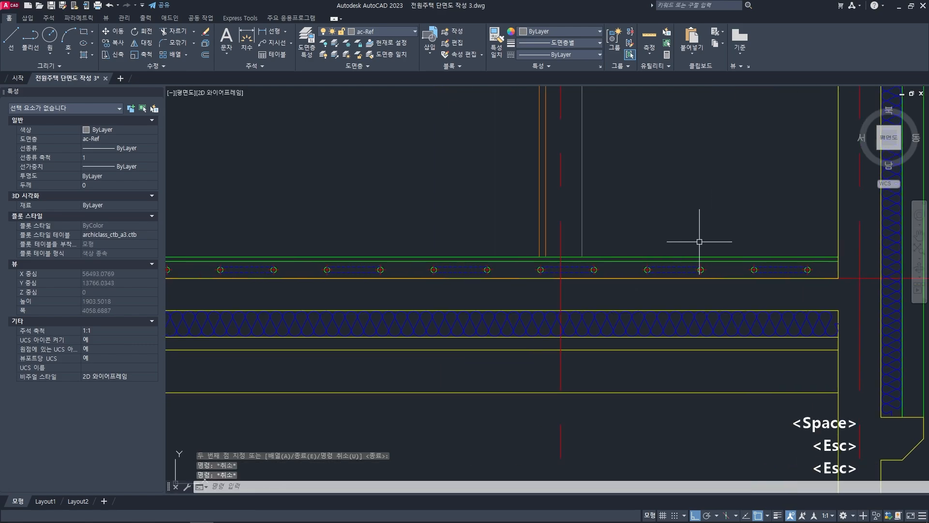
- Examine the pipe row across the whole ground floor of the left section, both as an overview and close up
{"action": "middle_click_drag", "start_coordinate": [545, 254], "coordinate": [690, 243]}
{"action": "scroll", "coordinate": [691, 243], "scroll_direction": "down", "scroll_amount": 6}
{"action": "mouse_move", "coordinate": [584, 253]}
{"action": "middle_mouse_down"}
{"action": "mouse_move", "coordinate": [500, 255]}
{"action": "mouse_move", "coordinate": [375, 292]}
{"action": "mouse_move", "coordinate": [360, 309]}
{"action": "middle_mouse_up"}
{"action": "scroll", "coordinate": [508, 252], "scroll_direction": "up", "scroll_amount": 2}
{"action": "scroll", "coordinate": [627, 277], "scroll_direction": "down", "scroll_amount": 2}
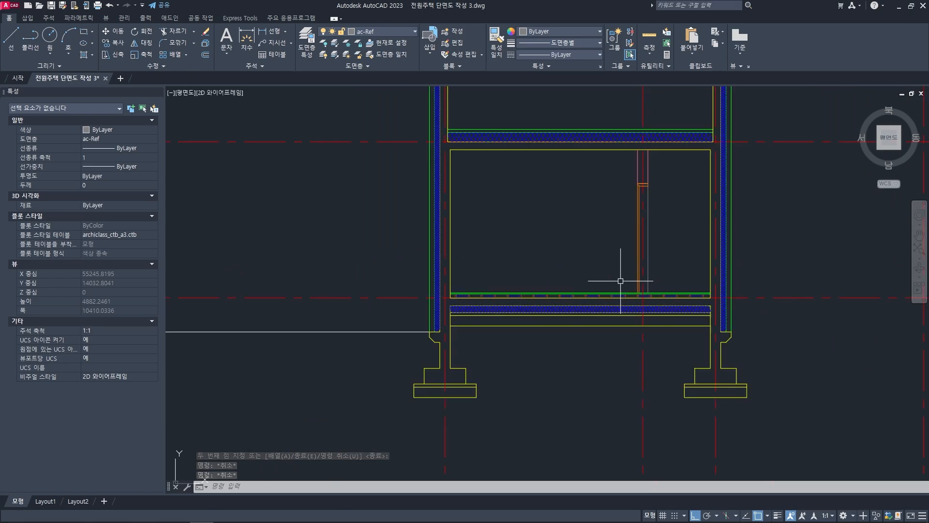
{"action": "key", "text": "Escape"}
{"action": "key", "text": "Escape"}
{"action": "scroll", "coordinate": [585, 286], "scroll_direction": "up", "scroll_amount": 3}
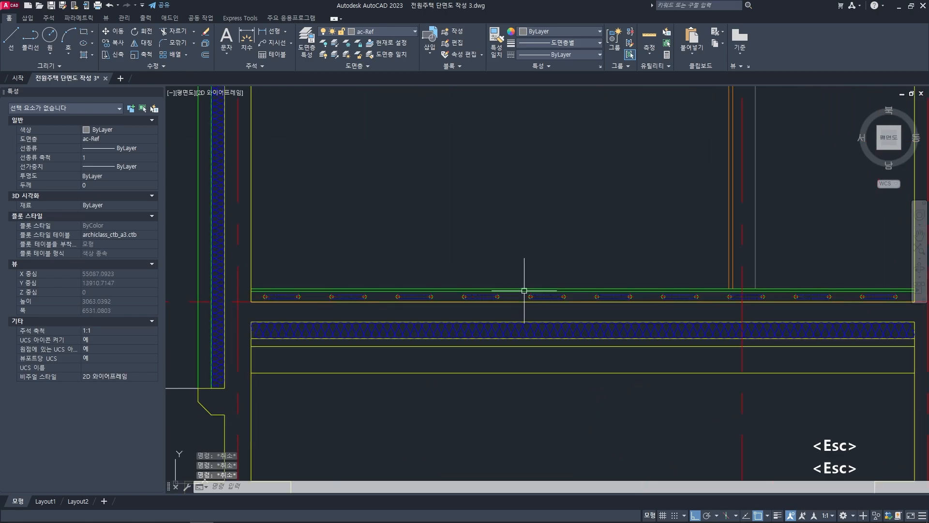
{"action": "scroll", "coordinate": [551, 292], "scroll_direction": "down", "scroll_amount": 7}
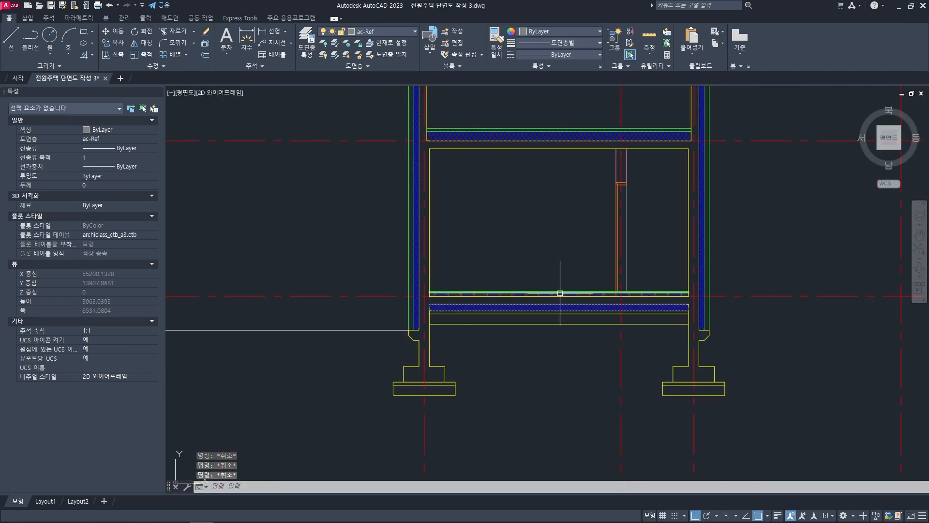
- Offset the top line of the raised ground floor slab in the right section 80 upward
{"action": "scroll", "coordinate": [556, 289], "scroll_direction": "up", "scroll_amount": 4}
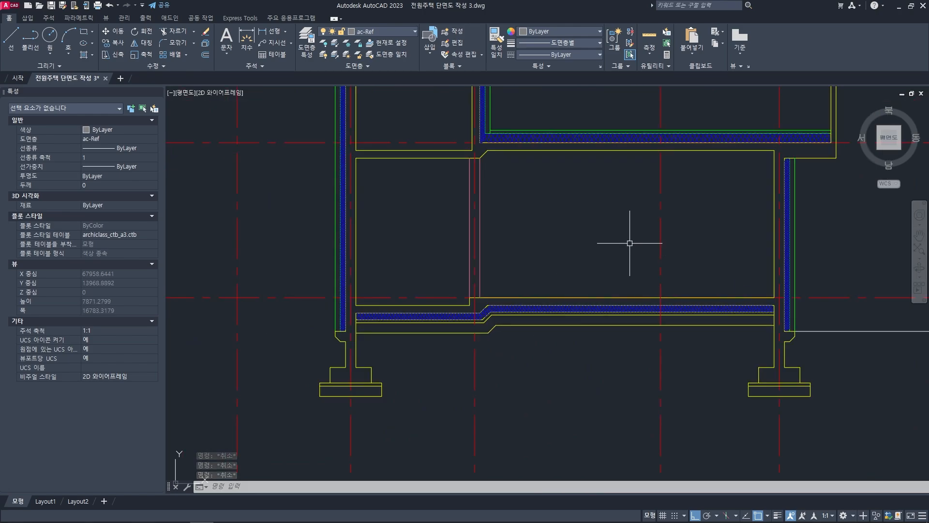
{"action": "scroll", "coordinate": [632, 276], "scroll_direction": "up", "scroll_amount": 2}
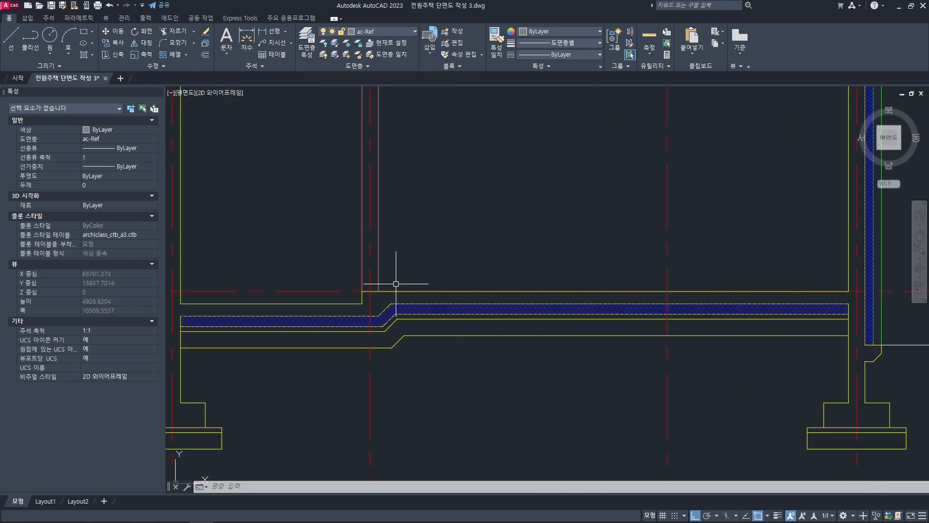
{"action": "mouse_move", "coordinate": [406, 276]}
{"action": "middle_mouse_down"}
{"action": "mouse_move", "coordinate": [398, 274]}
{"action": "mouse_move", "coordinate": [420, 263]}
{"action": "middle_mouse_up"}
{"action": "key", "text": "Escape"}
{"action": "key", "text": "Escape"}
{"action": "type", "text": "o"}
{"action": "key", "text": "space"}
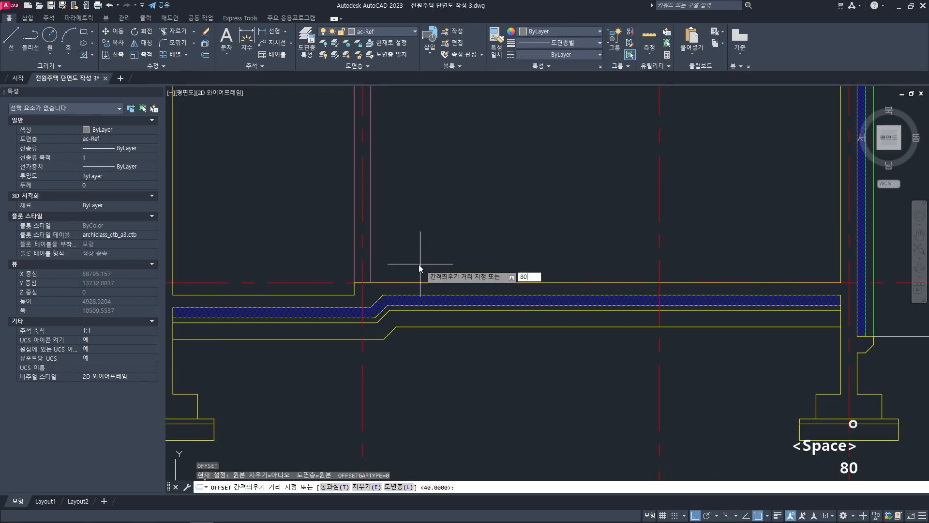
{"action": "key", "text": "space"}
{"action": "left_click", "coordinate": [426, 282]}
{"action": "left_click", "coordinate": [431, 256]}
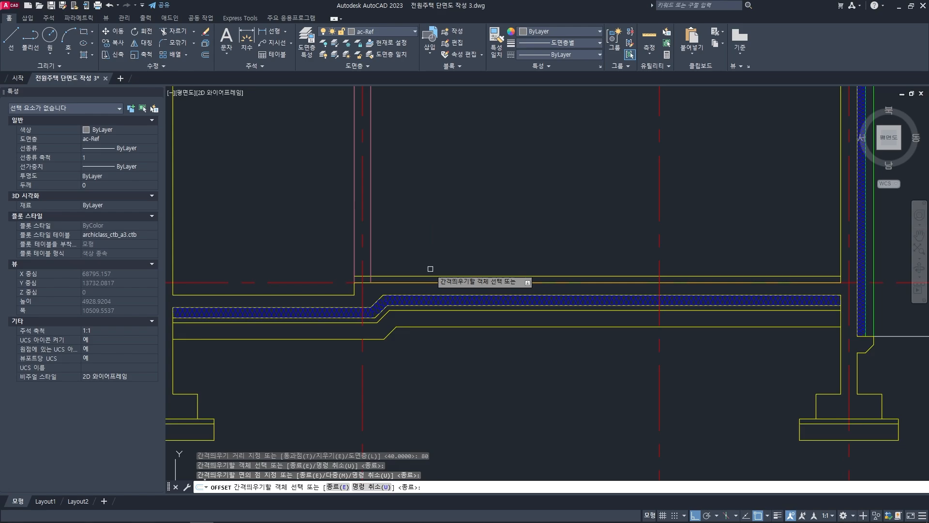
- Offset the new floor line in the right section a further 20 upward
{"action": "key", "text": "space"}
{"action": "type", "text": "o"}
{"action": "key", "text": "space"}
{"action": "type", "text": "20"}
{"action": "key", "text": "space"}
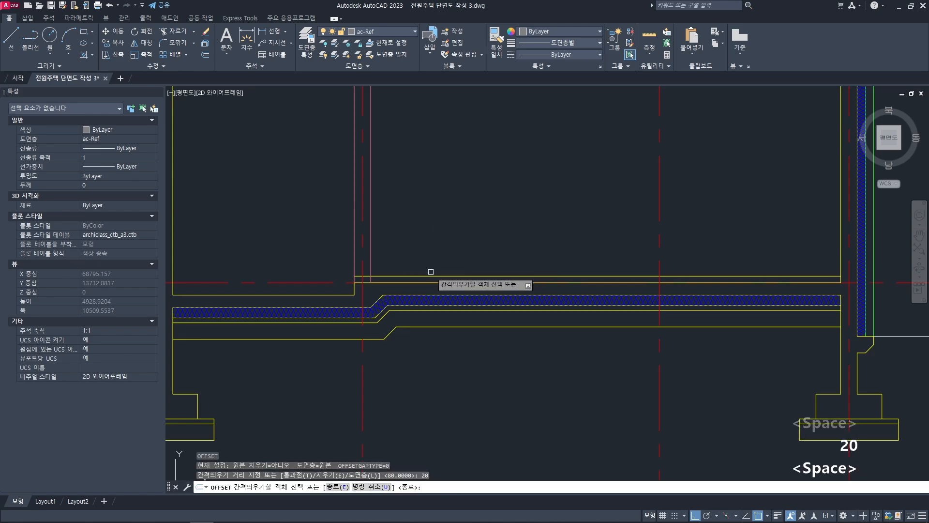
{"action": "left_click", "coordinate": [430, 276]}
{"action": "left_click", "coordinate": [423, 265]}
{"action": "key", "text": "space"}
- Put the two offset floor lines of the right section on the ac-floor-fin layer
{"action": "scroll", "coordinate": [502, 245], "scroll_direction": "up", "scroll_amount": 2}
{"action": "left_click", "coordinate": [514, 258]}
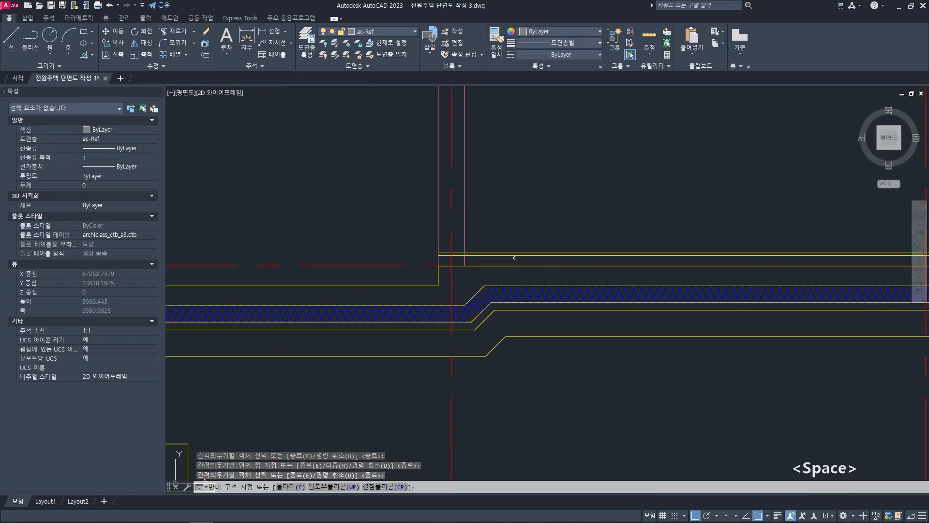
{"action": "left_click", "coordinate": [507, 238]}
{"action": "left_click", "coordinate": [385, 32]}
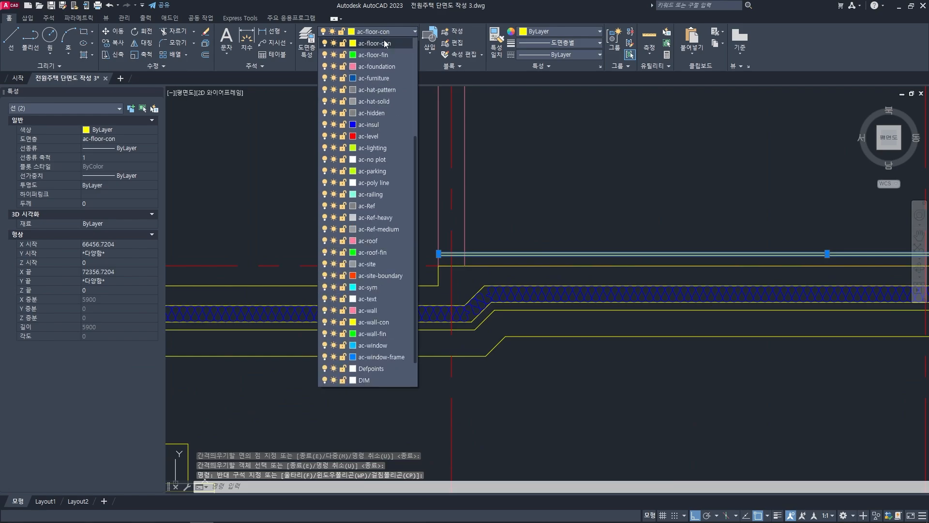
{"action": "left_click", "coordinate": [381, 55]}
{"action": "middle_click_drag", "start_coordinate": [572, 155], "coordinate": [535, 155]}
{"action": "key", "text": "Escape"}
{"action": "key", "text": "Escape"}
- Trim the two floor finish lines where they run inside the interior wall, back to its room-side face
{"action": "type", "text": "t"}
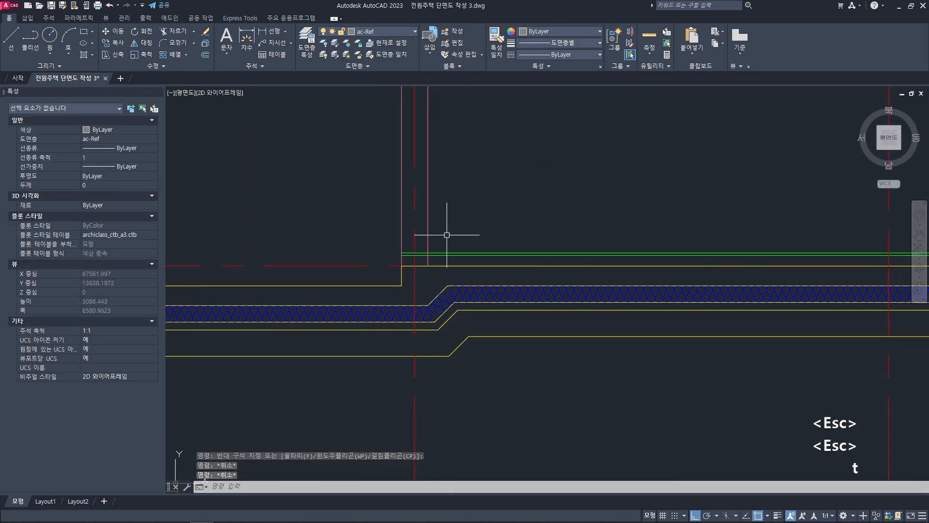
{"action": "type", "text": "r"}
{"action": "key", "text": "space"}
{"action": "scroll", "coordinate": [426, 244], "scroll_direction": "up", "scroll_amount": 3}
{"action": "key", "text": "space"}
{"action": "left_click", "coordinate": [424, 248]}
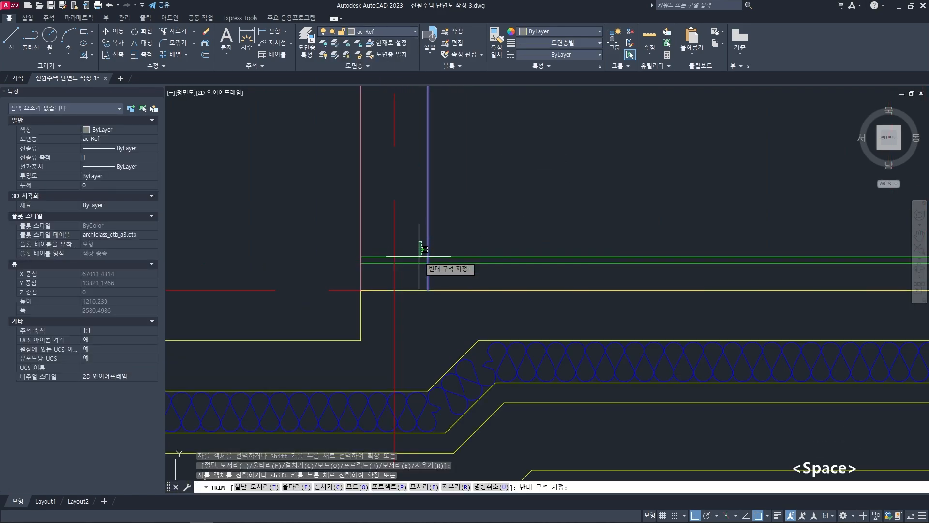
{"action": "left_click", "coordinate": [415, 269]}
{"action": "key", "text": "Escape"}
{"action": "key", "text": "Escape"}
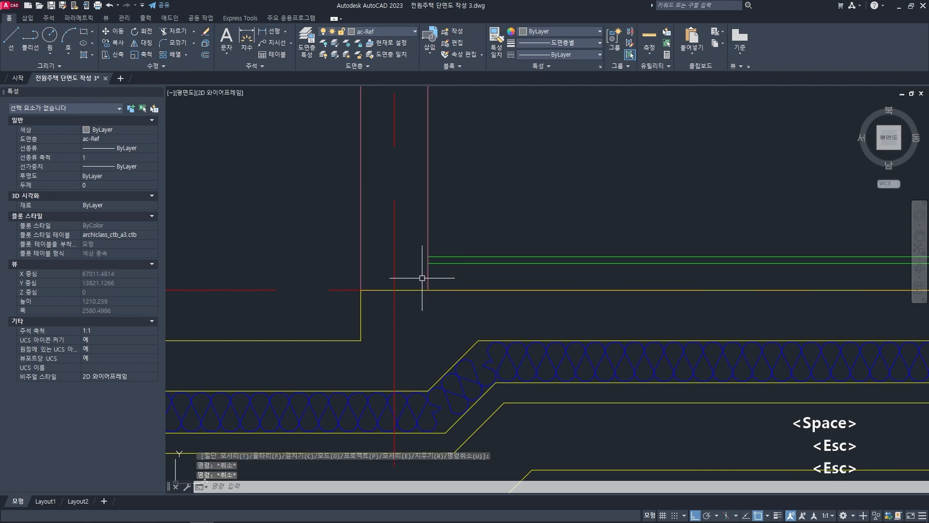
- Copy two adjacent pipe pairs horizontally from the left section's floor to the right section's floor, just beside the interior wall
{"action": "scroll", "coordinate": [422, 278], "scroll_direction": "down", "scroll_amount": 10}
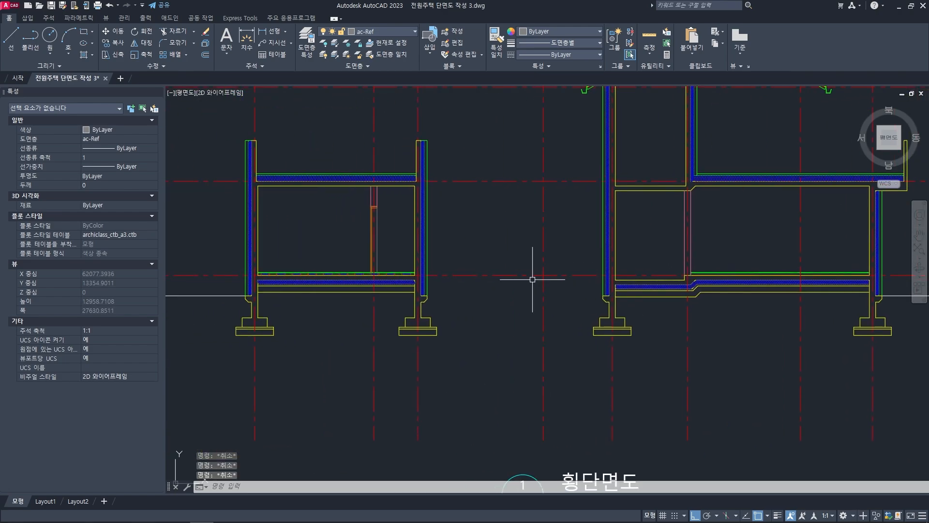
{"action": "key", "text": "space"}
{"action": "scroll", "coordinate": [371, 272], "scroll_direction": "up", "scroll_amount": 5}
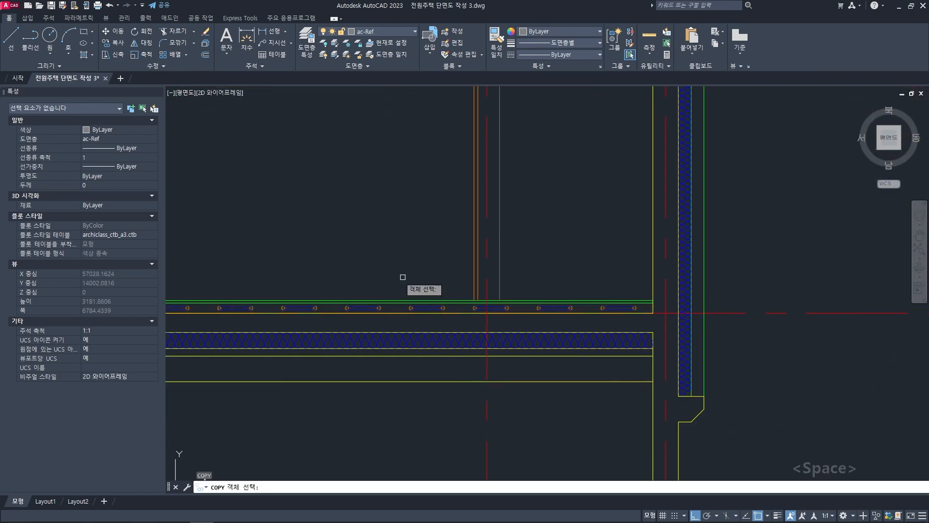
{"action": "left_click", "coordinate": [332, 270]}
{"action": "left_click", "coordinate": [454, 327]}
{"action": "key", "text": "space"}
{"action": "left_click", "coordinate": [389, 275]}
{"action": "scroll", "coordinate": [443, 271], "scroll_direction": "down", "scroll_amount": 4}
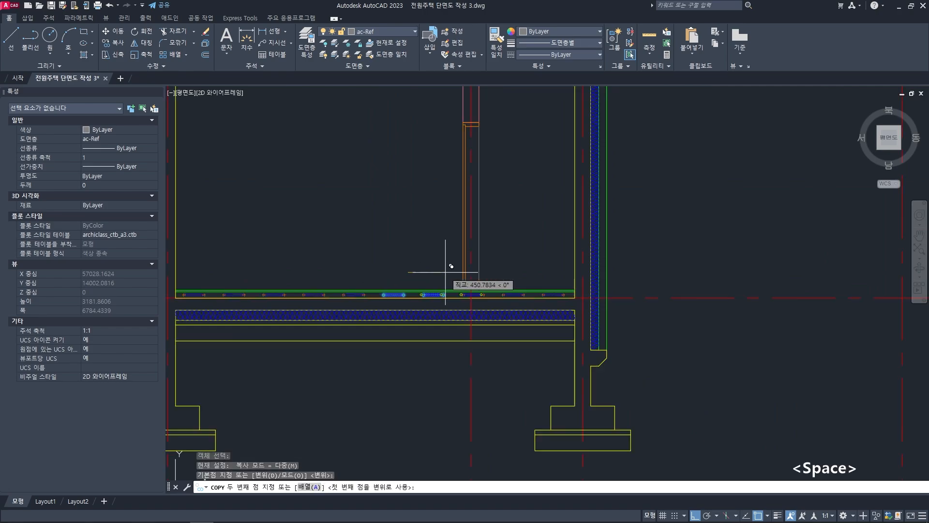
{"action": "middle_click_drag", "start_coordinate": [733, 258], "coordinate": [735, 259]}
{"action": "scroll", "coordinate": [584, 261], "scroll_direction": "up", "scroll_amount": 10}
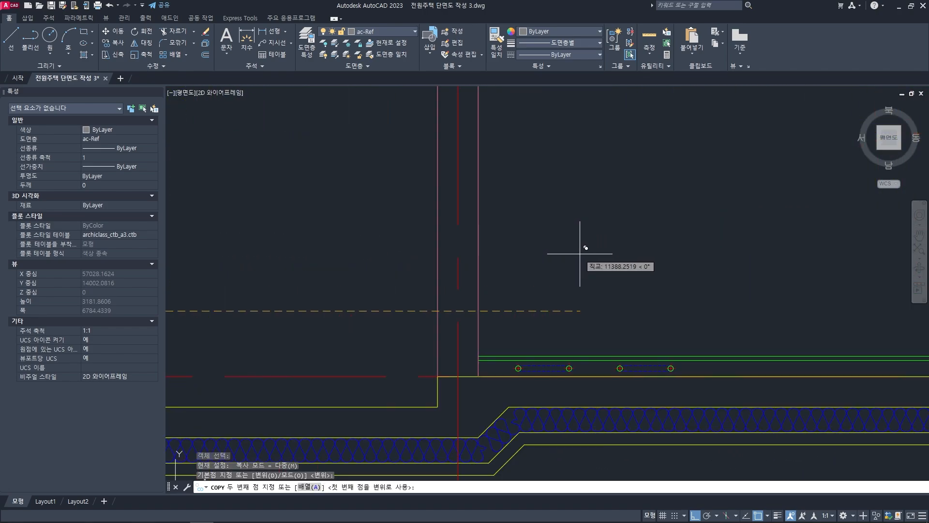
{"action": "left_click", "coordinate": [574, 262]}
{"action": "key", "text": "space"}
{"action": "scroll", "coordinate": [605, 262], "scroll_direction": "down", "scroll_amount": 3}
{"action": "middle_click_drag", "start_coordinate": [658, 288], "coordinate": [514, 224]}
{"action": "key", "text": "Escape"}
{"action": "key", "text": "Escape"}
- Copy the second pipe pair in the right section, from the first pair's right circle centre to the second pair's right circle centre
{"action": "type", "text": "co"}
{"action": "key", "text": "space"}
{"action": "scroll", "coordinate": [469, 232], "scroll_direction": "up", "scroll_amount": 2}
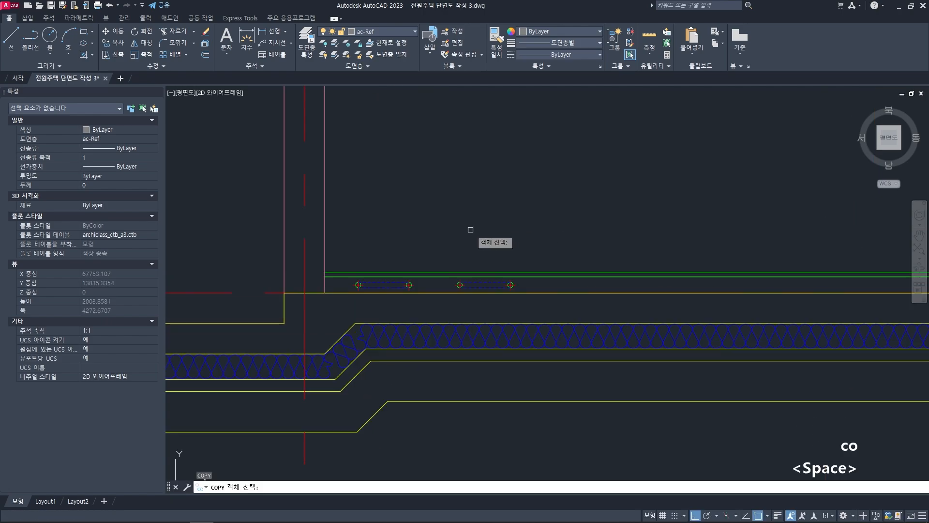
{"action": "left_click", "coordinate": [440, 228]}
{"action": "left_click", "coordinate": [540, 300]}
{"action": "key", "text": "space"}
{"action": "scroll", "coordinate": [432, 282], "scroll_direction": "up", "scroll_amount": 4}
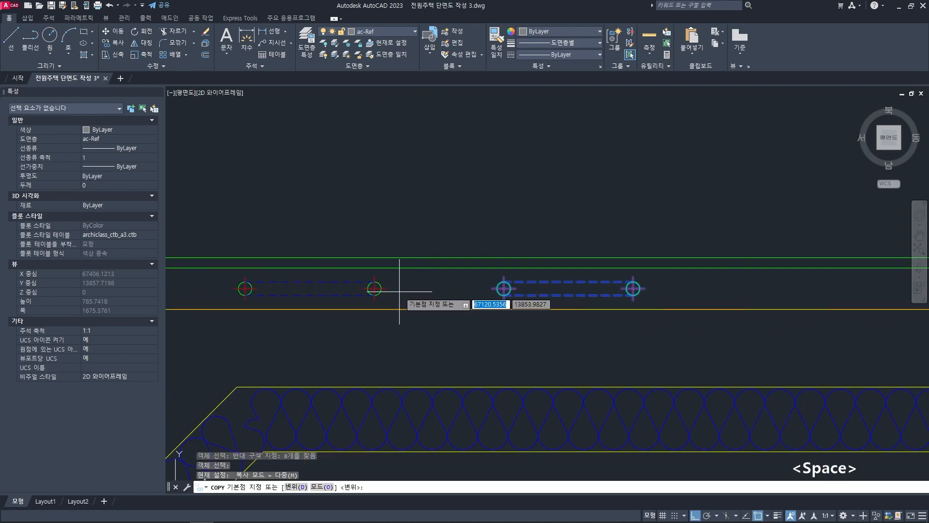
{"action": "left_click", "coordinate": [374, 288]}
{"action": "middle_click_drag", "start_coordinate": [507, 292], "coordinate": [410, 282]}
{"action": "left_click", "coordinate": [547, 278]}
{"action": "scroll", "coordinate": [573, 289], "scroll_direction": "down", "scroll_amount": 2}
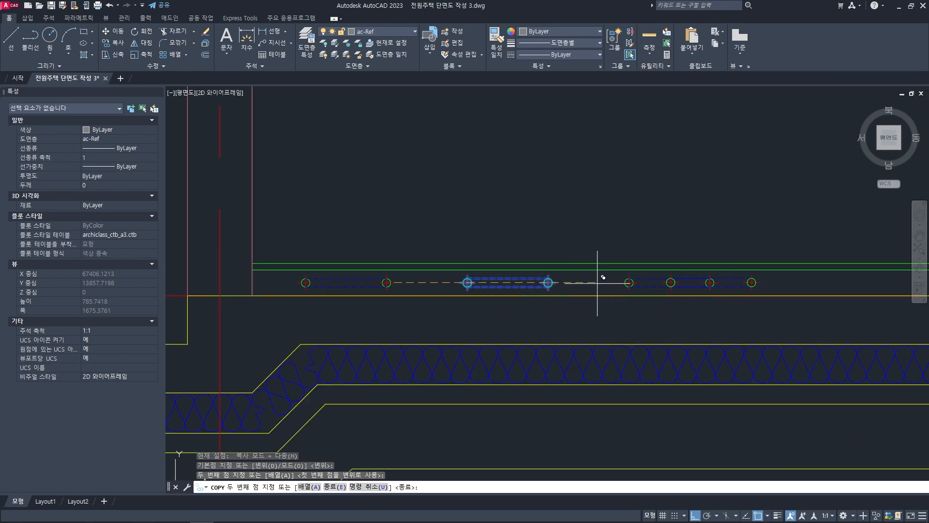
- Place further copies of the pair at each successive last circle centre until the row reaches the right section's exterior wall
{"action": "middle_click_drag", "start_coordinate": [699, 301], "coordinate": [538, 290]}
{"action": "left_click", "coordinate": [557, 270]}
{"action": "middle_click_drag", "start_coordinate": [704, 288], "coordinate": [548, 247]}
{"action": "left_click", "coordinate": [584, 259]}
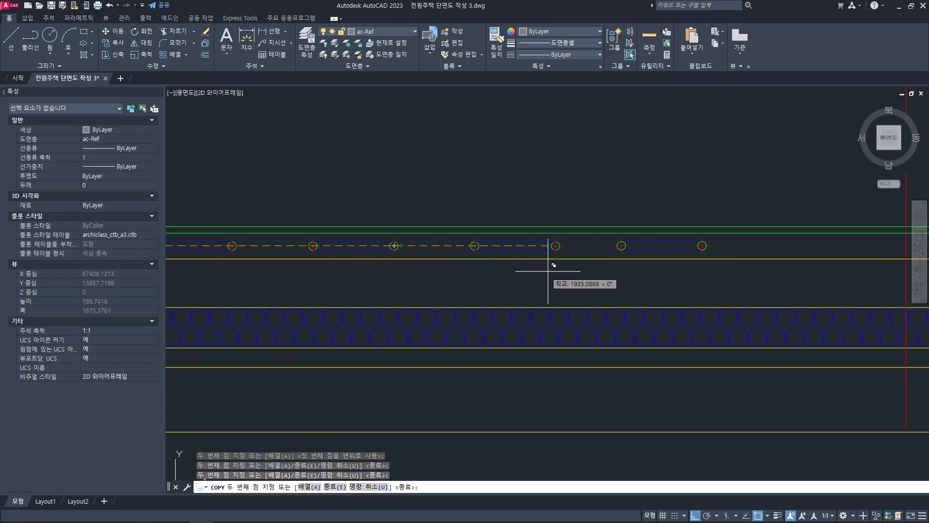
{"action": "left_click", "coordinate": [562, 245]}
{"action": "middle_click_drag", "start_coordinate": [636, 246], "coordinate": [405, 231]}
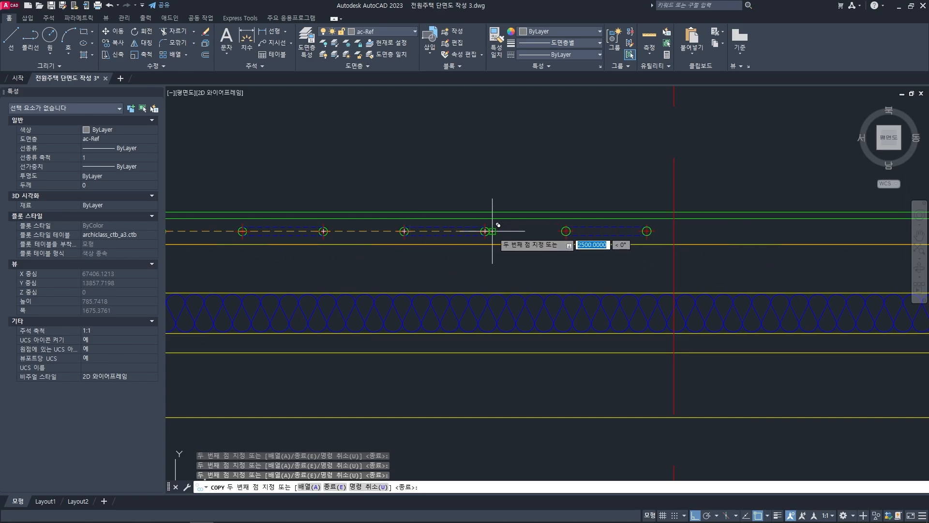
{"action": "left_click", "coordinate": [492, 231]}
{"action": "middle_click_drag", "start_coordinate": [547, 237], "coordinate": [440, 242]}
{"action": "left_click", "coordinate": [550, 238]}
{"action": "middle_click_drag", "start_coordinate": [631, 244], "coordinate": [467, 242]}
{"action": "left_click", "coordinate": [544, 235]}
{"action": "middle_click_drag", "start_coordinate": [616, 243], "coordinate": [417, 249]}
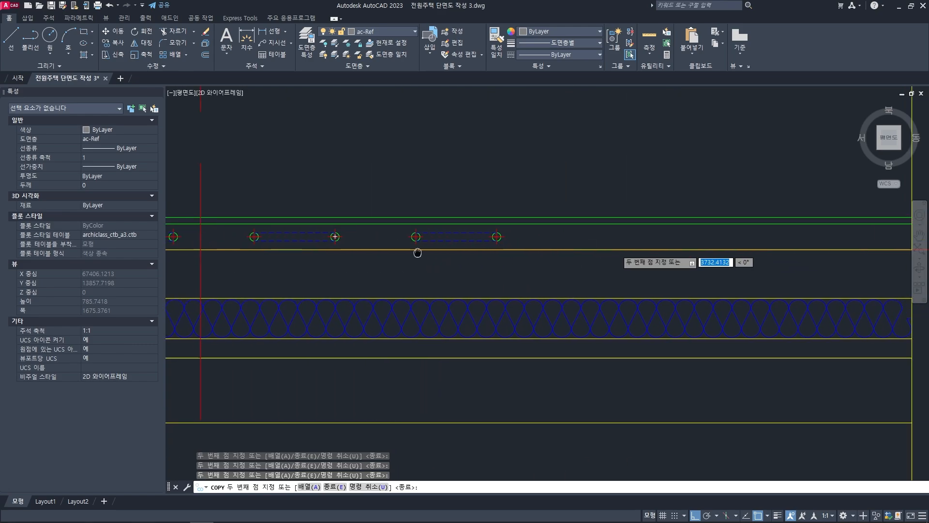
{"action": "scroll", "coordinate": [509, 242], "scroll_direction": "down", "scroll_amount": 3}
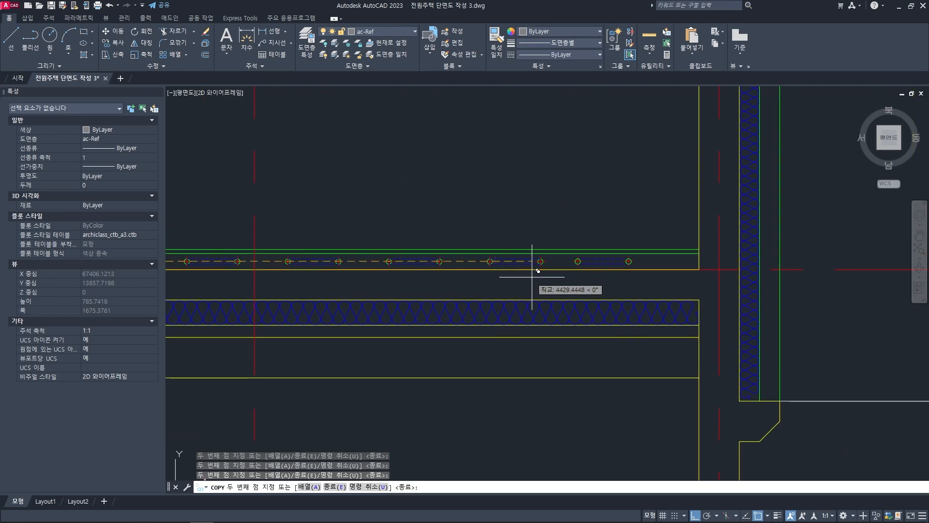
{"action": "left_click", "coordinate": [545, 261]}
{"action": "key", "text": "space"}
{"action": "scroll", "coordinate": [550, 291], "scroll_direction": "down", "scroll_amount": 5}
{"action": "mouse_move", "coordinate": [476, 287]}
{"action": "middle_mouse_down"}
{"action": "mouse_move", "coordinate": [620, 269]}
{"action": "mouse_move", "coordinate": [587, 262]}
{"action": "mouse_move", "coordinate": [594, 259]}
{"action": "middle_mouse_up"}
{"action": "key", "text": "Escape"}
{"action": "key", "text": "Escape"}
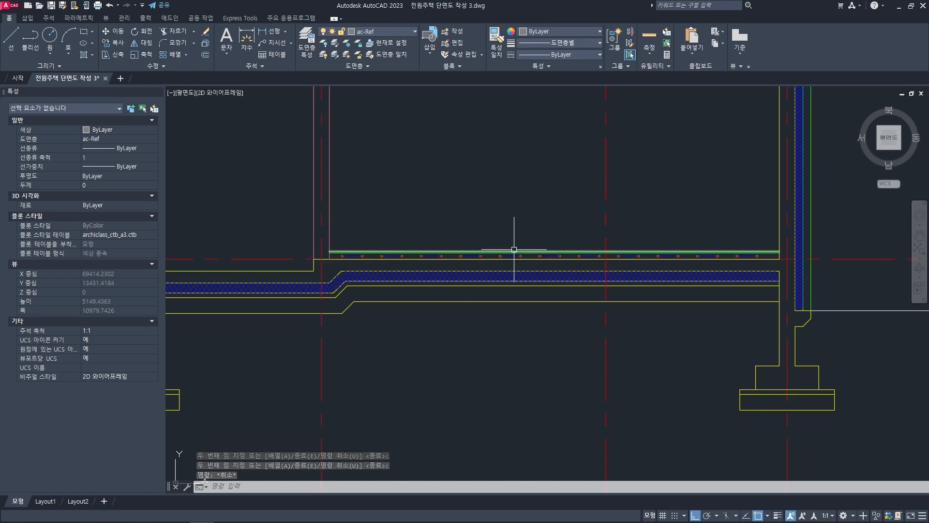
- Move the whole row of pipe symbols in the right section's floor slightly to the right
{"action": "type", "text": "m"}
{"action": "key", "text": "space"}
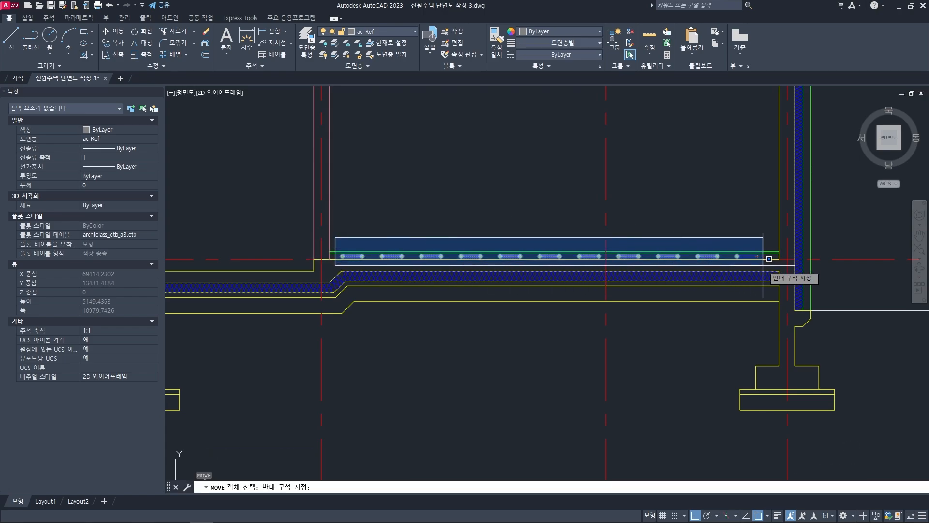
{"action": "left_click", "coordinate": [771, 265]}
{"action": "key", "text": "space"}
{"action": "left_click", "coordinate": [500, 222]}
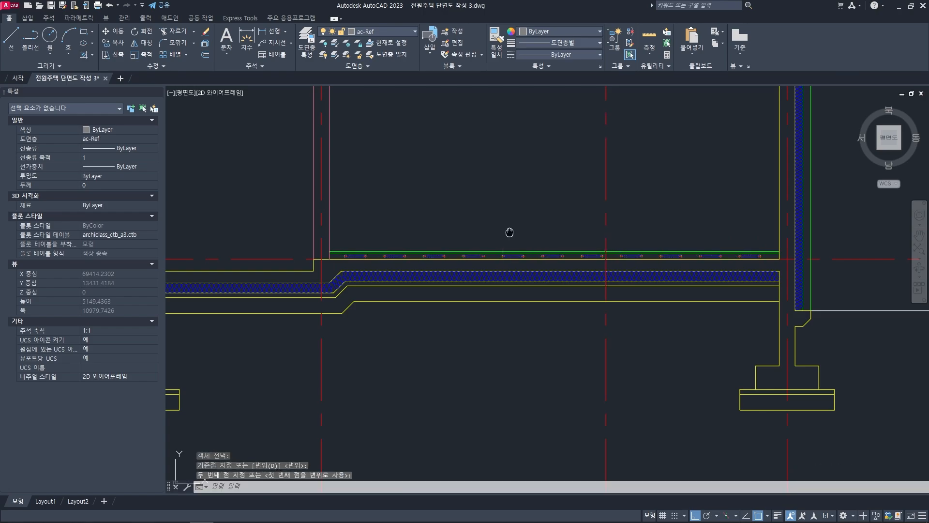
- Examine the heating pipe rows on both sections' ground floors and the unfinished lowered slab beside the right section's interior wall
{"action": "middle_click_drag", "start_coordinate": [508, 232], "coordinate": [522, 231]}
{"action": "key", "text": "Escape"}
{"action": "key", "text": "Escape"}
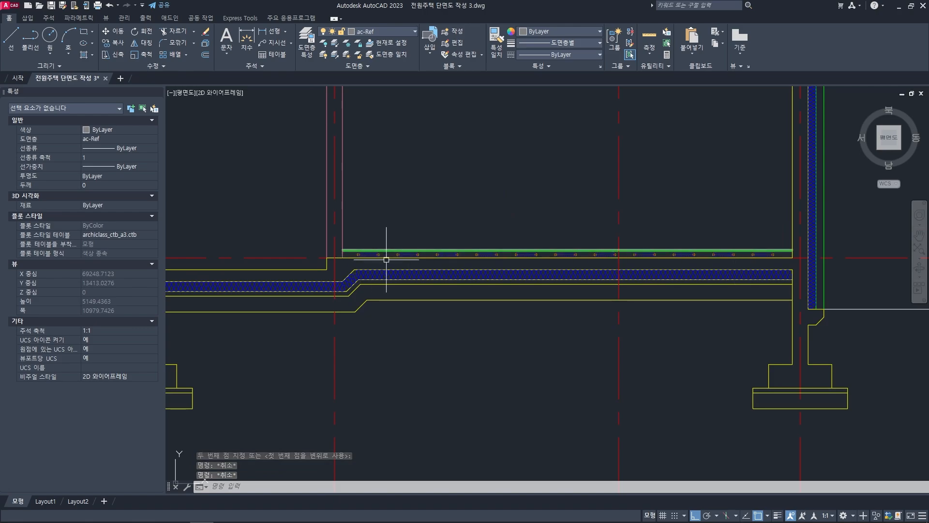
{"action": "middle_click_drag", "start_coordinate": [325, 284], "coordinate": [404, 292]}
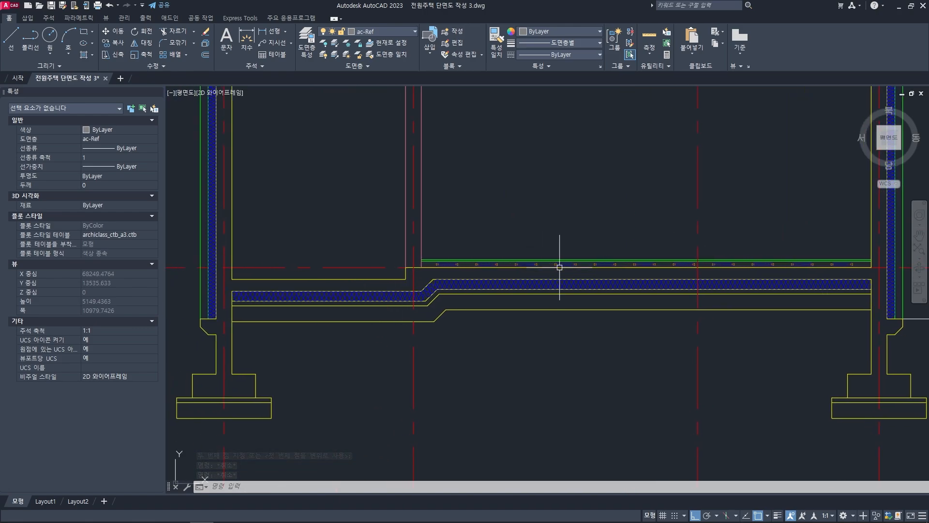
{"action": "scroll", "coordinate": [560, 267], "scroll_direction": "down", "scroll_amount": 1}
{"action": "mouse_move", "coordinate": [528, 263]}
{"action": "middle_mouse_down"}
{"action": "mouse_move", "coordinate": [589, 305]}
{"action": "mouse_move", "coordinate": [611, 278]}
{"action": "mouse_move", "coordinate": [648, 260]}
{"action": "middle_mouse_up"}
{"action": "scroll", "coordinate": [604, 304], "scroll_direction": "down", "scroll_amount": 1}
{"action": "key", "text": "Escape"}
{"action": "key", "text": "Escape"}
{"action": "key", "text": "Escape"}
{"action": "middle_click_drag", "start_coordinate": [326, 261], "coordinate": [373, 263]}
{"action": "scroll", "coordinate": [373, 263], "scroll_direction": "up", "scroll_amount": 2}
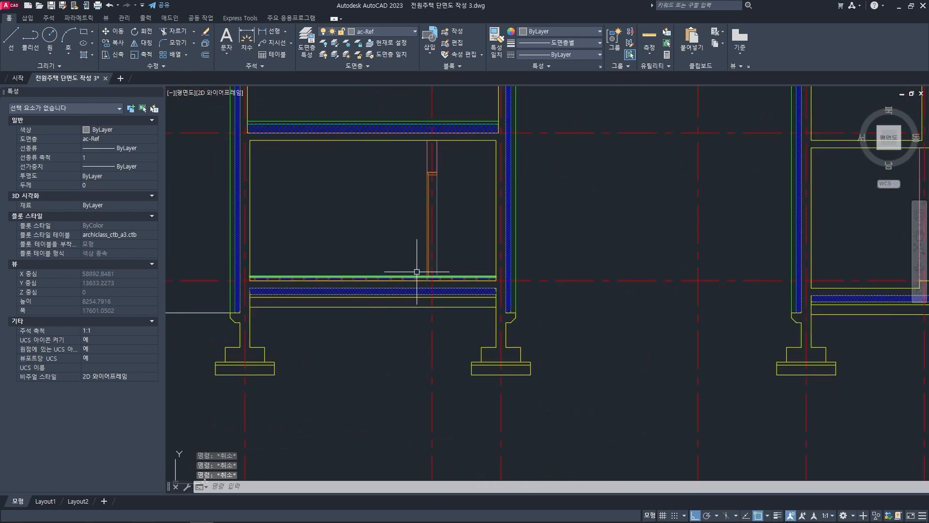
{"action": "scroll", "coordinate": [379, 276], "scroll_direction": "up", "scroll_amount": 4}
{"action": "scroll", "coordinate": [473, 270], "scroll_direction": "down", "scroll_amount": 3}
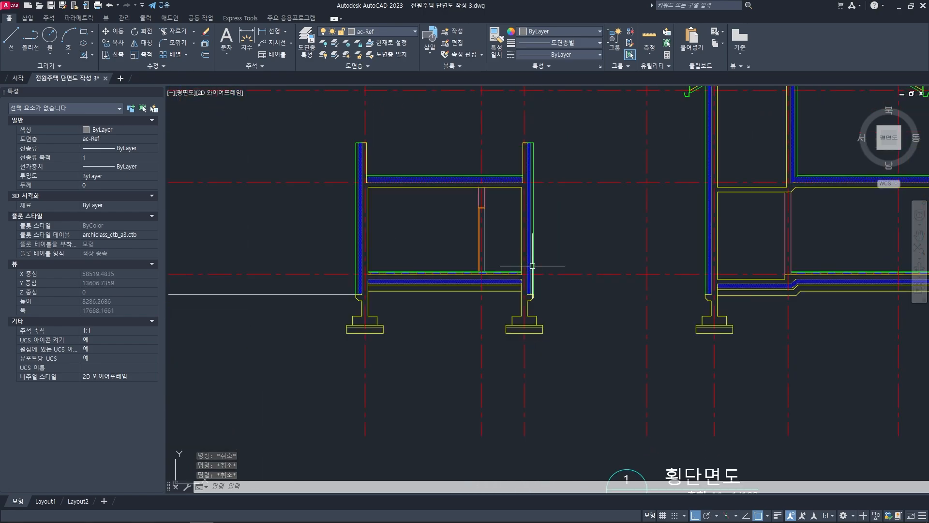
{"action": "middle_click_drag", "start_coordinate": [677, 264], "coordinate": [409, 296]}
{"action": "scroll", "coordinate": [481, 222], "scroll_direction": "up", "scroll_amount": 4}
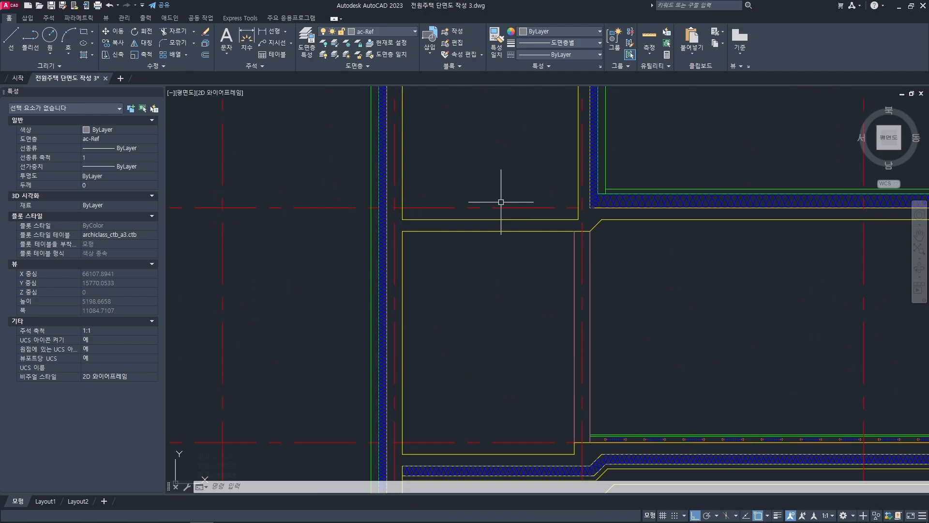
{"action": "middle_click_drag", "start_coordinate": [482, 425], "coordinate": [484, 330]}
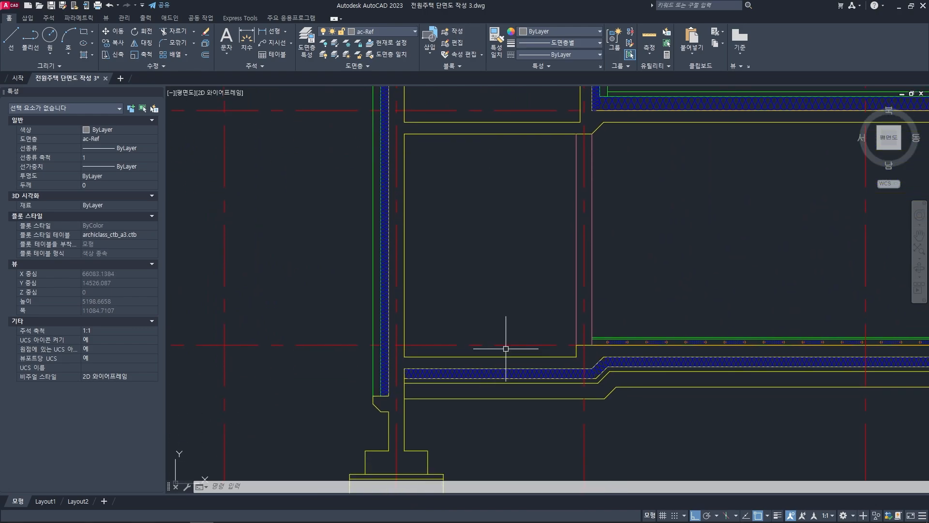
{"action": "middle_click_drag", "start_coordinate": [507, 345], "coordinate": [493, 315]}
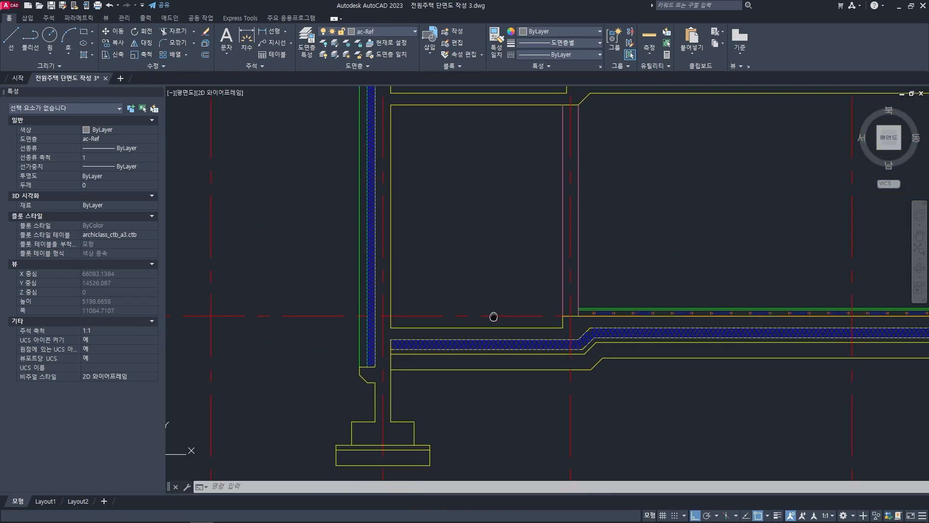
- Examine the ground-floor bathroom's floor build-up notes in the finished reference section
{"action": "scroll", "coordinate": [499, 318], "scroll_direction": "down", "scroll_amount": 8}
{"action": "scroll", "coordinate": [436, 297], "scroll_direction": "up", "scroll_amount": 6}
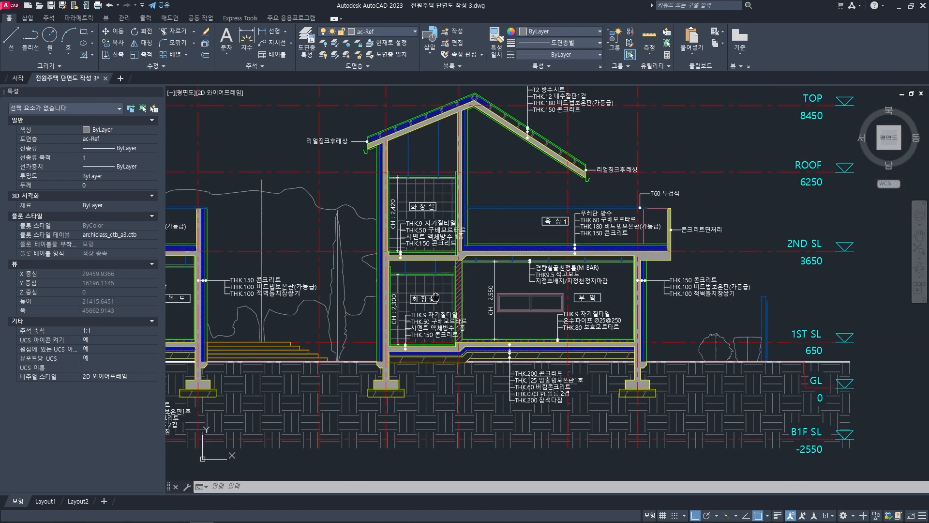
{"action": "scroll", "coordinate": [436, 297], "scroll_direction": "up", "scroll_amount": 8}
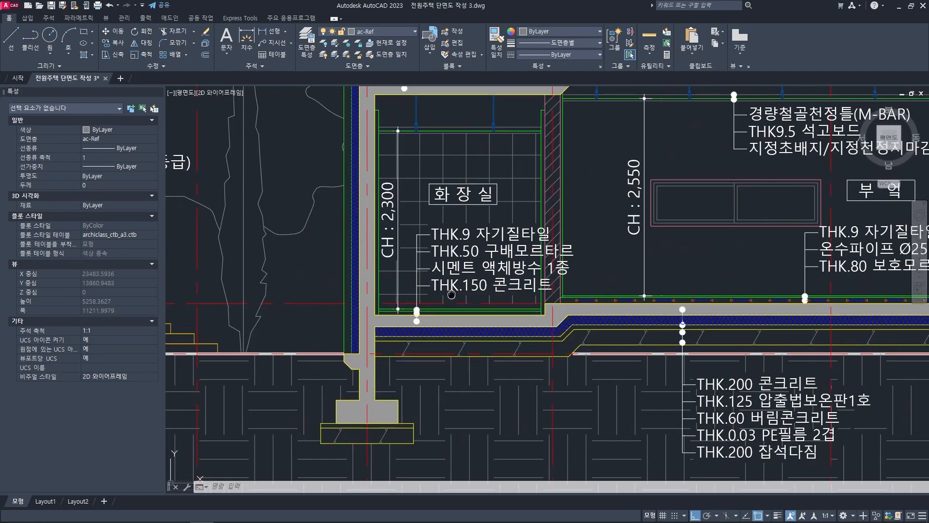
{"action": "middle_click_drag", "start_coordinate": [459, 293], "coordinate": [462, 295]}
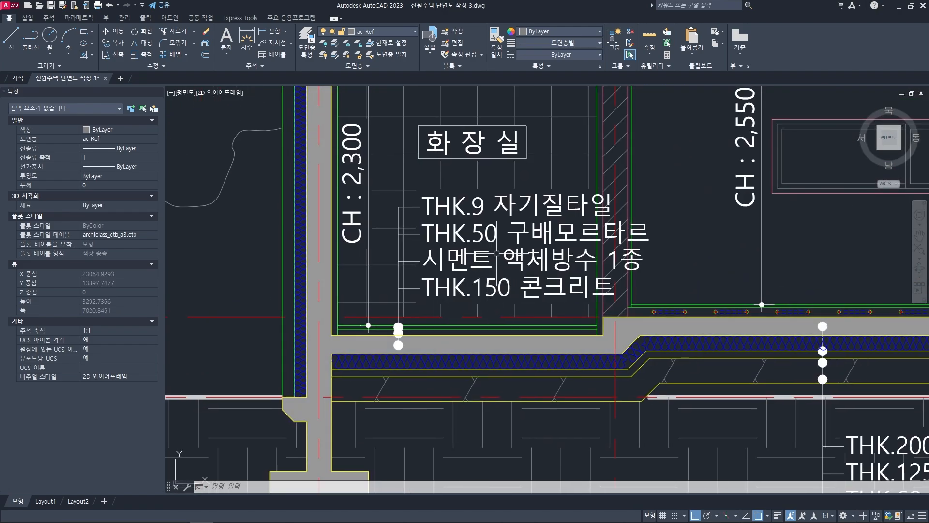
{"action": "scroll", "coordinate": [395, 327], "scroll_direction": "up", "scroll_amount": 2}
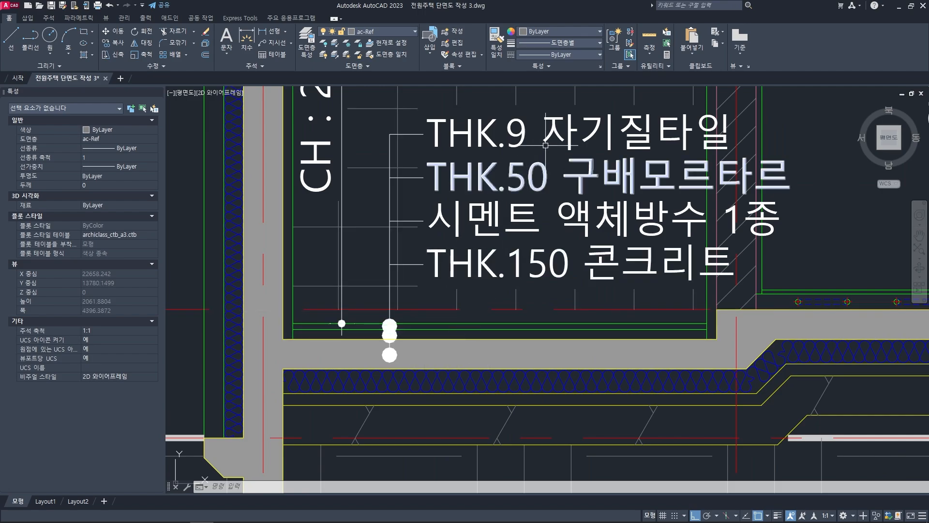
{"action": "middle_click_drag", "start_coordinate": [524, 313], "coordinate": [529, 288]}
- Measure the reference bathroom's floor finish height from the slab top to the upper finish line
{"action": "type", "text": "i"}
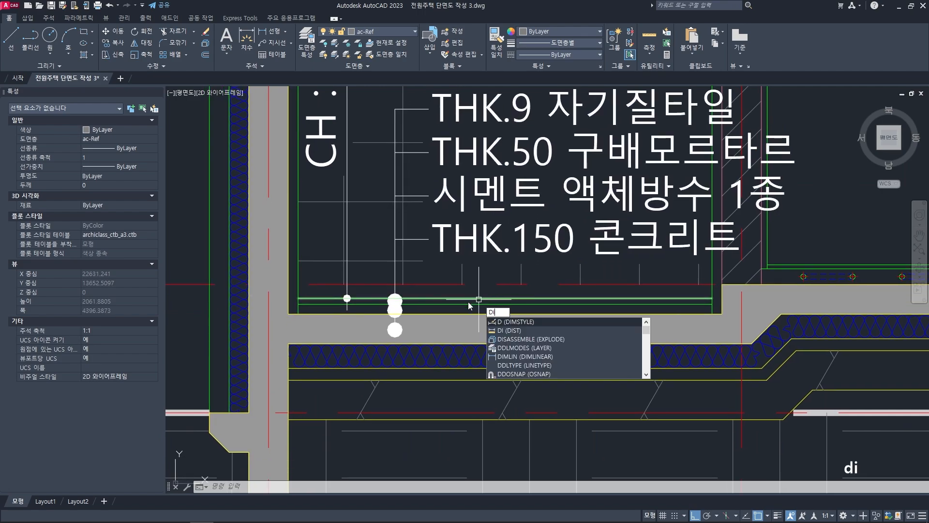
{"action": "key", "text": "space"}
{"action": "scroll", "coordinate": [297, 312], "scroll_direction": "up", "scroll_amount": 2}
{"action": "left_click", "coordinate": [300, 321]}
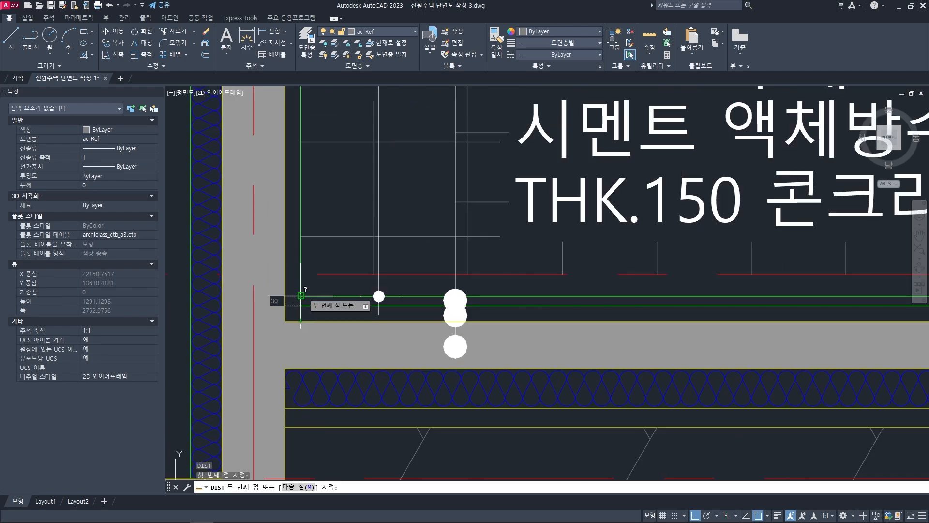
{"action": "key", "text": "Escape"}
{"action": "key", "text": "Escape"}
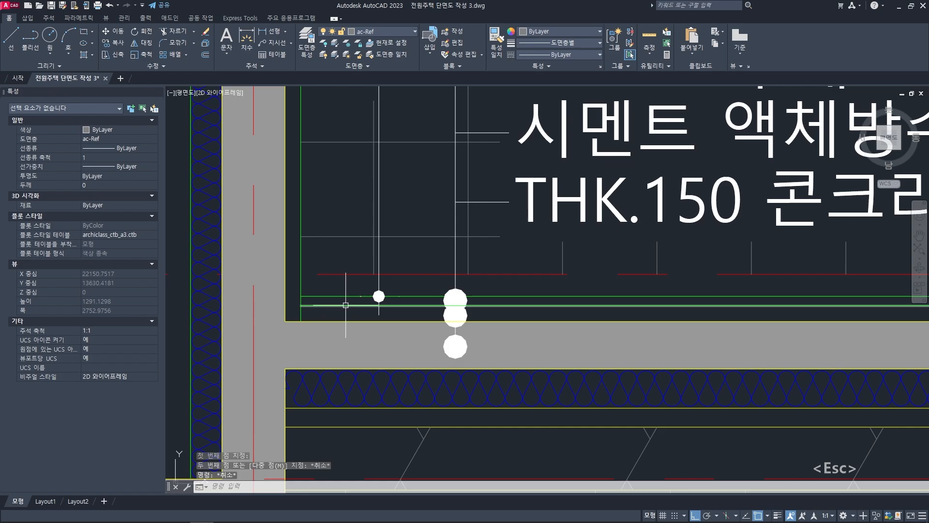
- Compare the reference bathroom's tile and sloped mortar notes with its two floor finish lines
{"action": "scroll", "coordinate": [373, 304], "scroll_direction": "down", "scroll_amount": 2}
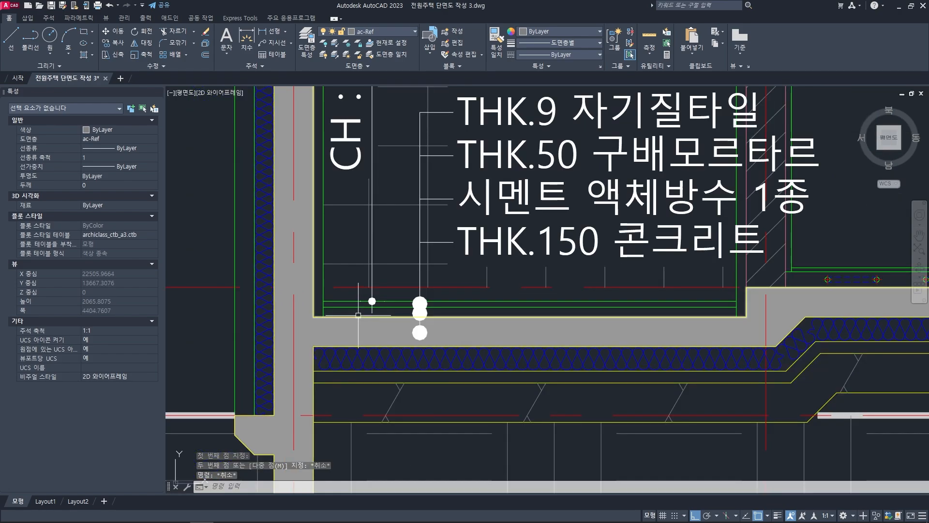
{"action": "middle_click_drag", "start_coordinate": [470, 257], "coordinate": [479, 278]}
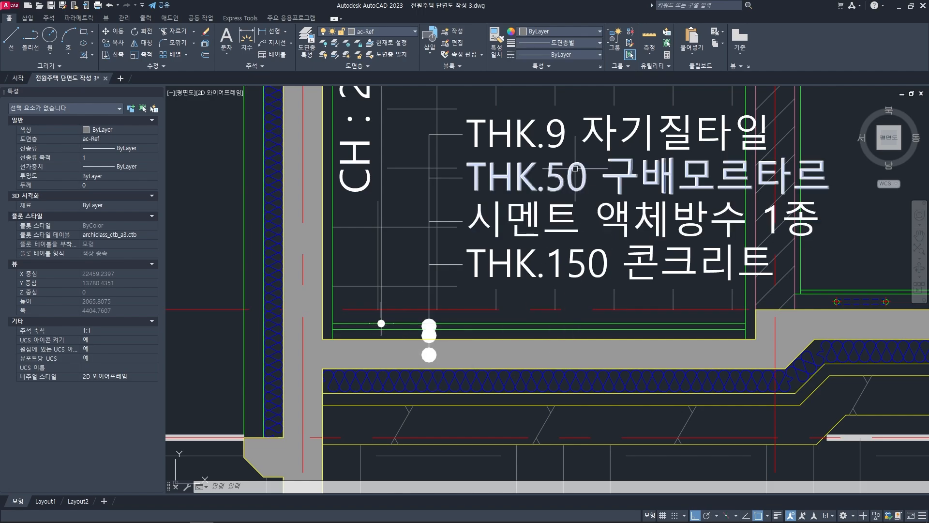
{"action": "scroll", "coordinate": [353, 327], "scroll_direction": "up", "scroll_amount": 2}
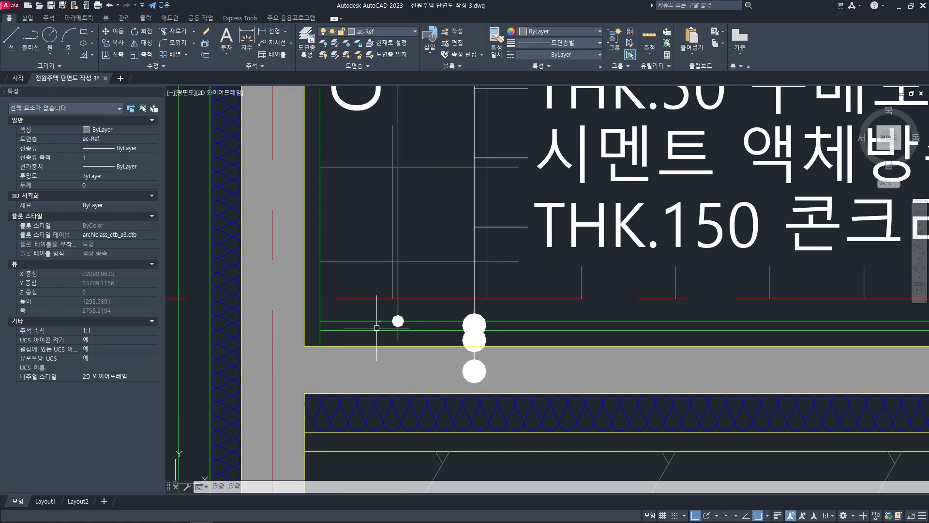
{"action": "middle_click_drag", "start_coordinate": [376, 327], "coordinate": [451, 324]}
{"action": "key", "text": "Escape"}
{"action": "key", "text": "Escape"}
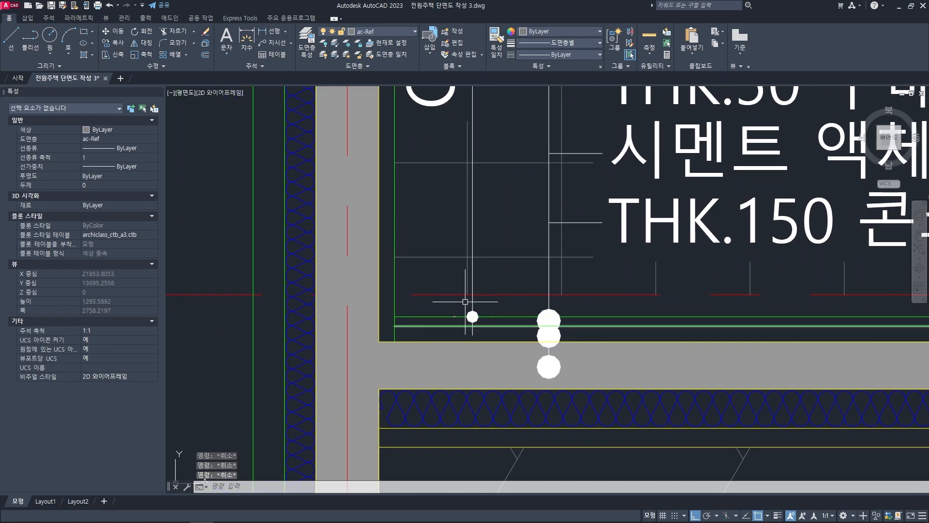
{"action": "scroll", "coordinate": [587, 309], "scroll_direction": "down", "scroll_amount": 8}
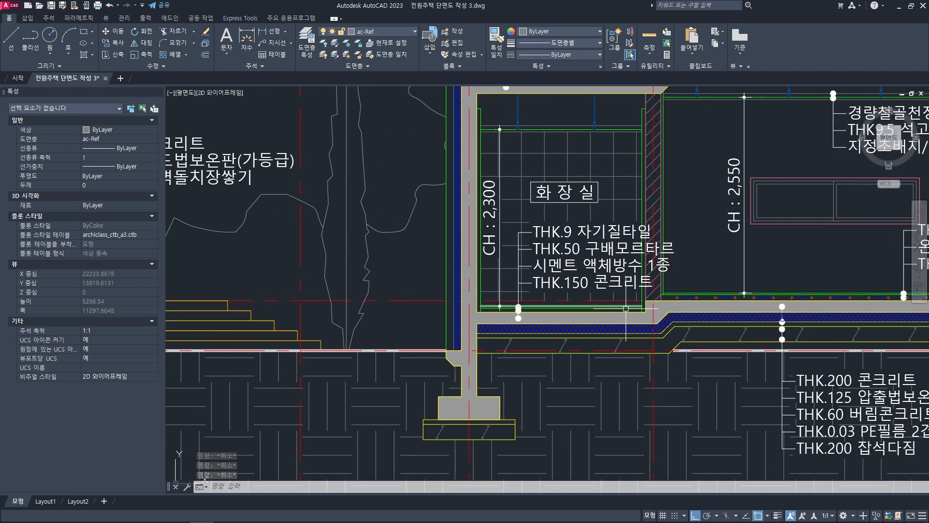
{"action": "middle_click_drag", "start_coordinate": [598, 257], "coordinate": [604, 323]}
{"action": "scroll", "coordinate": [542, 220], "scroll_direction": "up", "scroll_amount": 4}
{"action": "mouse_move", "coordinate": [496, 221]}
{"action": "middle_mouse_down"}
{"action": "mouse_move", "coordinate": [547, 275]}
{"action": "mouse_move", "coordinate": [592, 277]}
{"action": "middle_mouse_up"}
{"action": "scroll", "coordinate": [436, 301], "scroll_direction": "up", "scroll_amount": 2}
{"action": "scroll", "coordinate": [432, 302], "scroll_direction": "down", "scroll_amount": 10}
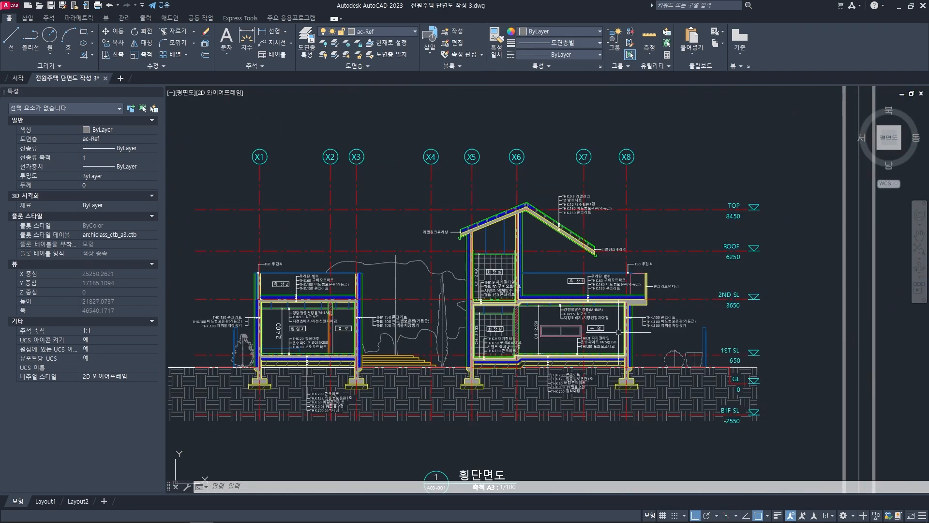
- Offset the top line of the lowered ground-floor bathroom slab 50 upward in the working section
{"action": "middle_click_drag", "start_coordinate": [774, 300], "coordinate": [508, 283]}
{"action": "scroll", "coordinate": [550, 289], "scroll_direction": "up", "scroll_amount": 8}
{"action": "type", "text": "o"}
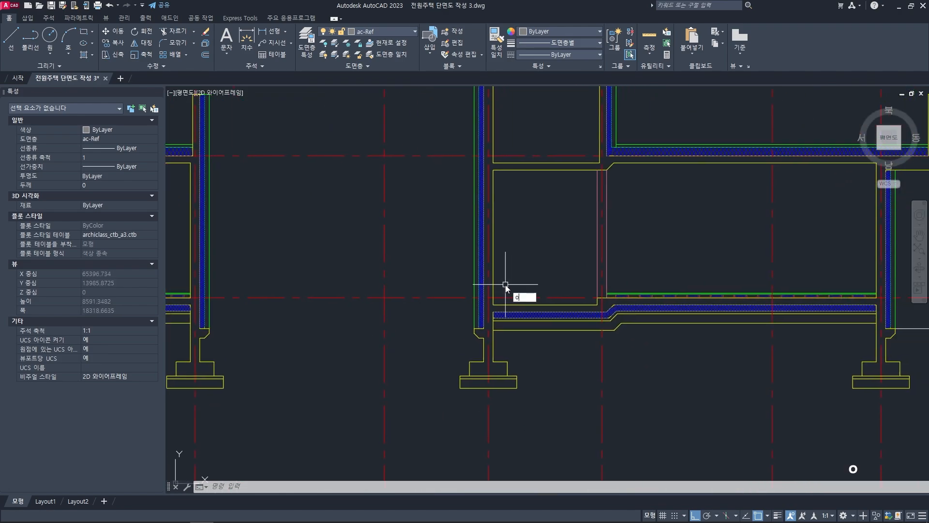
{"action": "key", "text": "space"}
{"action": "type", "text": "50"}
{"action": "key", "text": "space"}
{"action": "scroll", "coordinate": [509, 290], "scroll_direction": "up", "scroll_amount": 2}
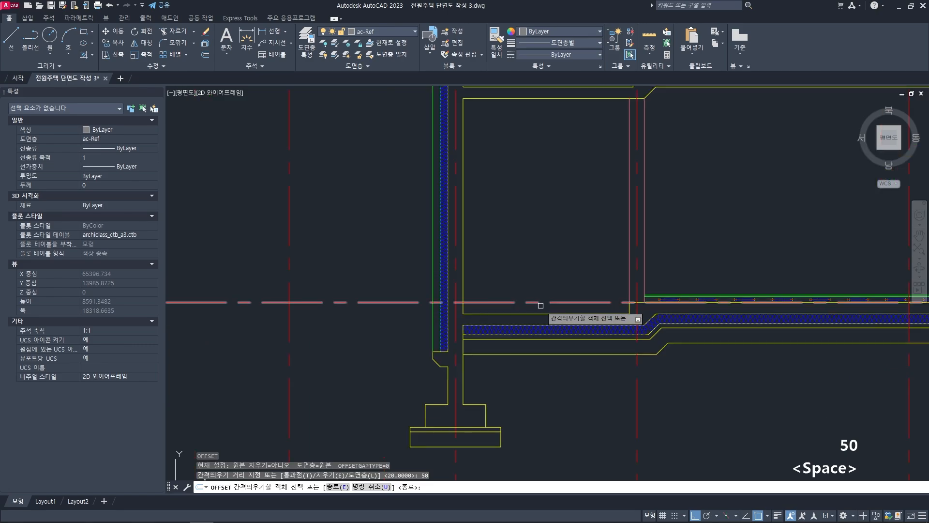
{"action": "left_click", "coordinate": [528, 310]}
{"action": "left_click", "coordinate": [536, 272]}
{"action": "scroll", "coordinate": [521, 293], "scroll_direction": "up", "scroll_amount": 2}
{"action": "key", "text": "space"}
- Offset the new mortar line above the ground-floor bathroom slab a further 30 upward
{"action": "type", "text": "o"}
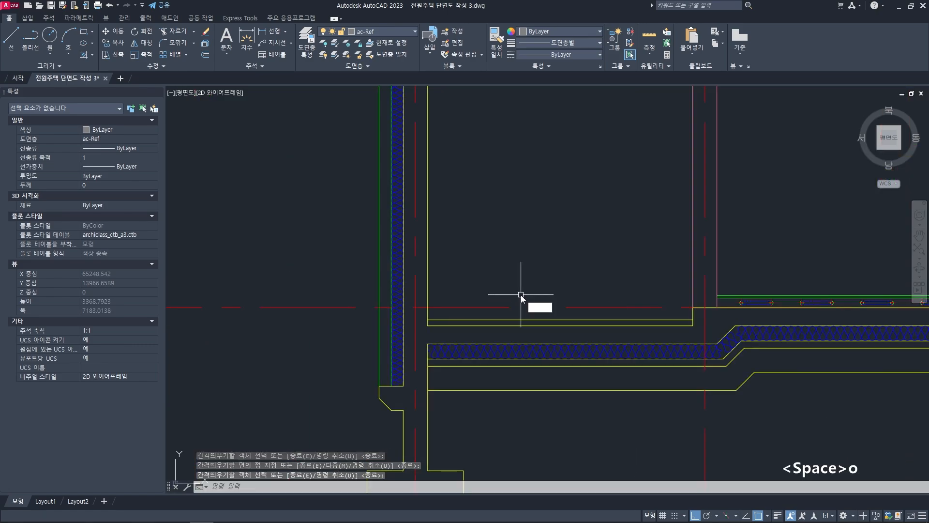
{"action": "key", "text": "space"}
{"action": "type", "text": "30"}
{"action": "key", "text": "space"}
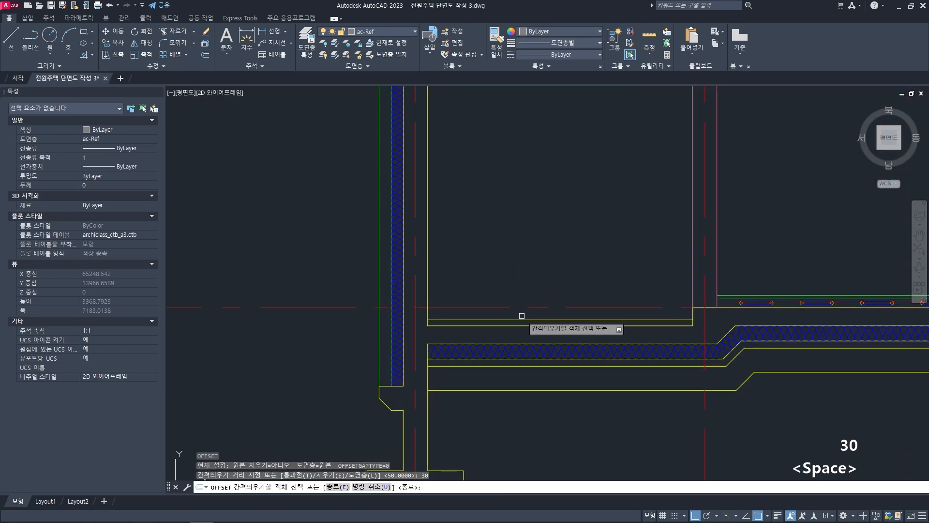
{"action": "left_click", "coordinate": [521, 318]}
{"action": "left_click", "coordinate": [526, 282]}
{"action": "key", "text": "space"}
{"action": "key", "text": "Escape"}
{"action": "key", "text": "Escape"}
{"action": "mouse_move", "coordinate": [574, 300]}
{"action": "middle_mouse_down"}
{"action": "mouse_move", "coordinate": [581, 292]}
{"action": "mouse_move", "coordinate": [560, 282]}
{"action": "middle_mouse_up"}
{"action": "key", "text": "Escape"}
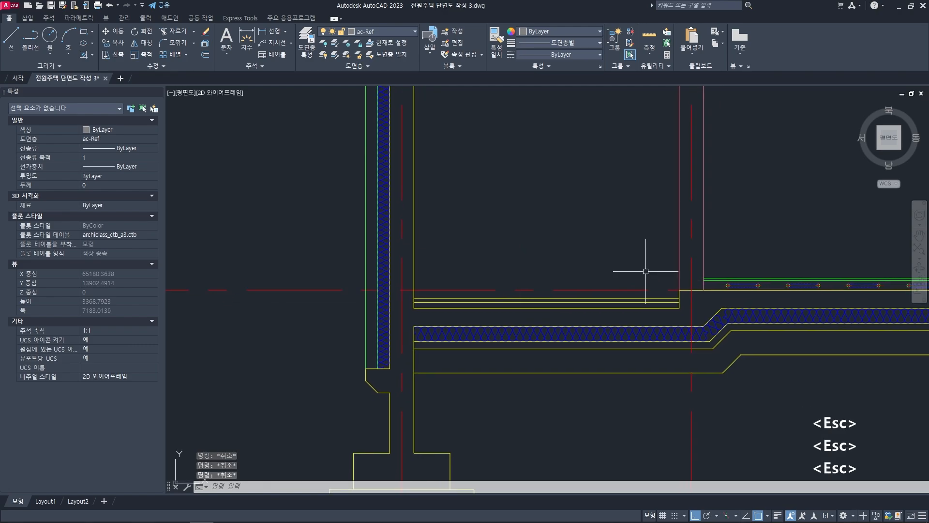
- Match the properties of the adjacent room's green floor finish line onto the two new ground-floor bathroom floor lines
{"action": "key", "text": "space"}
{"action": "scroll", "coordinate": [707, 279], "scroll_direction": "up", "scroll_amount": 2}
{"action": "left_click", "coordinate": [718, 277]}
{"action": "scroll", "coordinate": [626, 306], "scroll_direction": "up", "scroll_amount": 4}
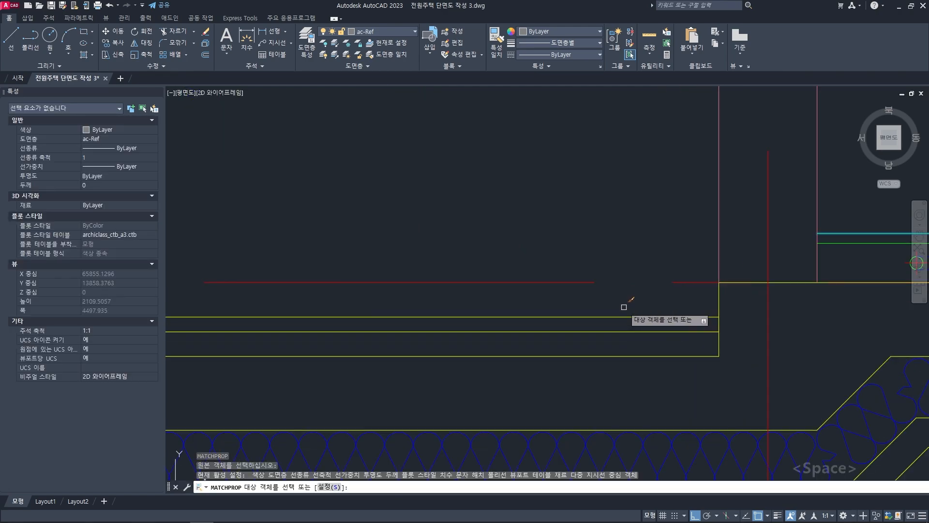
{"action": "left_click", "coordinate": [608, 311]}
{"action": "left_click", "coordinate": [555, 335]}
{"action": "key", "text": "space"}
{"action": "scroll", "coordinate": [539, 326], "scroll_direction": "down", "scroll_amount": 4}
{"action": "middle_click_drag", "start_coordinate": [539, 326], "coordinate": [574, 284]}
{"action": "key", "text": "Escape"}
{"action": "key", "text": "Escape"}
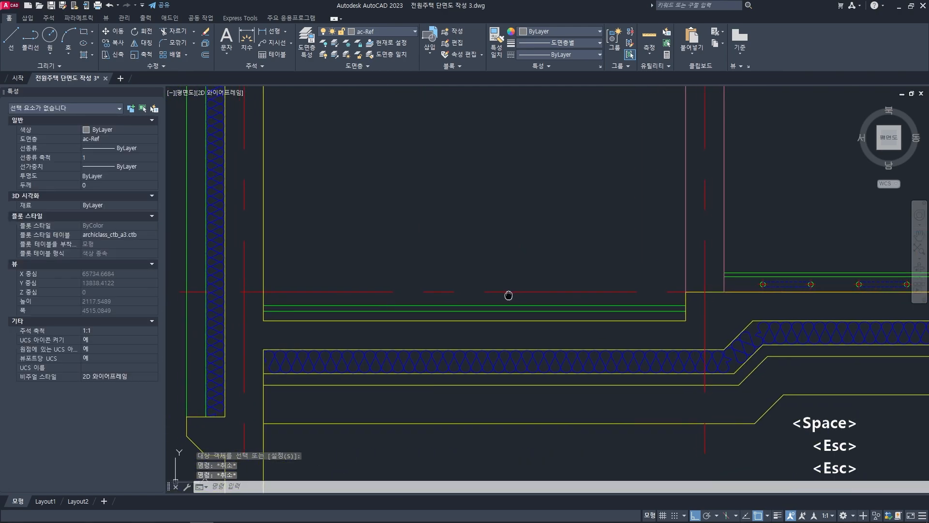
- Offset the top line of the second-floor bathroom slab 50 upward
{"action": "middle_click_drag", "start_coordinate": [508, 296], "coordinate": [557, 285]}
{"action": "scroll", "coordinate": [539, 291], "scroll_direction": "up", "scroll_amount": 3}
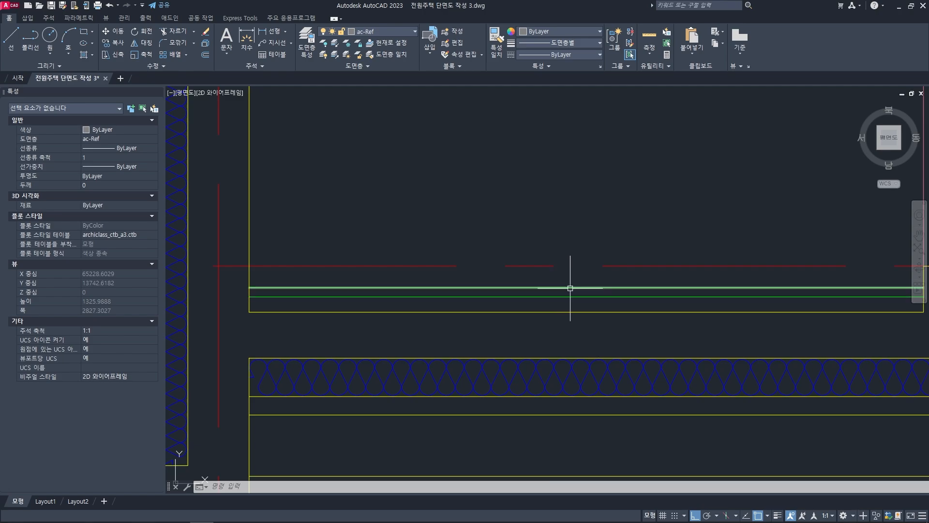
{"action": "scroll", "coordinate": [575, 285], "scroll_direction": "down", "scroll_amount": 4}
{"action": "middle_click_drag", "start_coordinate": [593, 290], "coordinate": [456, 301]}
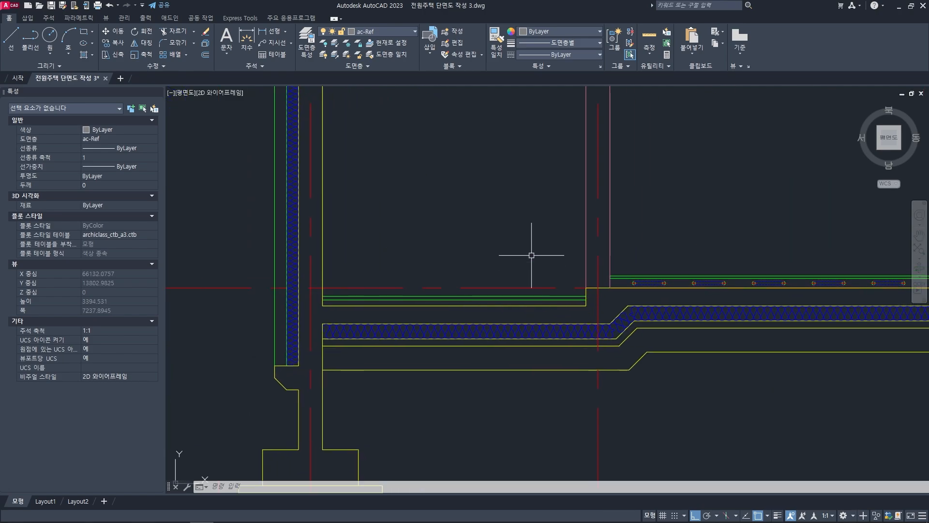
{"action": "scroll", "coordinate": [531, 255], "scroll_direction": "down", "scroll_amount": 4}
{"action": "middle_click_drag", "start_coordinate": [516, 271], "coordinate": [507, 325]}
{"action": "key", "text": "Escape"}
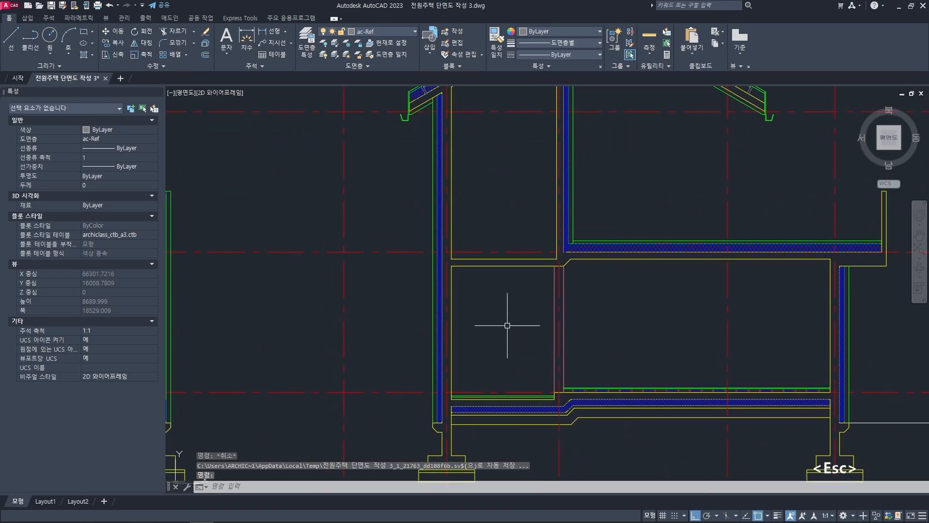
{"action": "scroll", "coordinate": [486, 247], "scroll_direction": "up", "scroll_amount": 4}
{"action": "type", "text": "o"}
{"action": "key", "text": "space"}
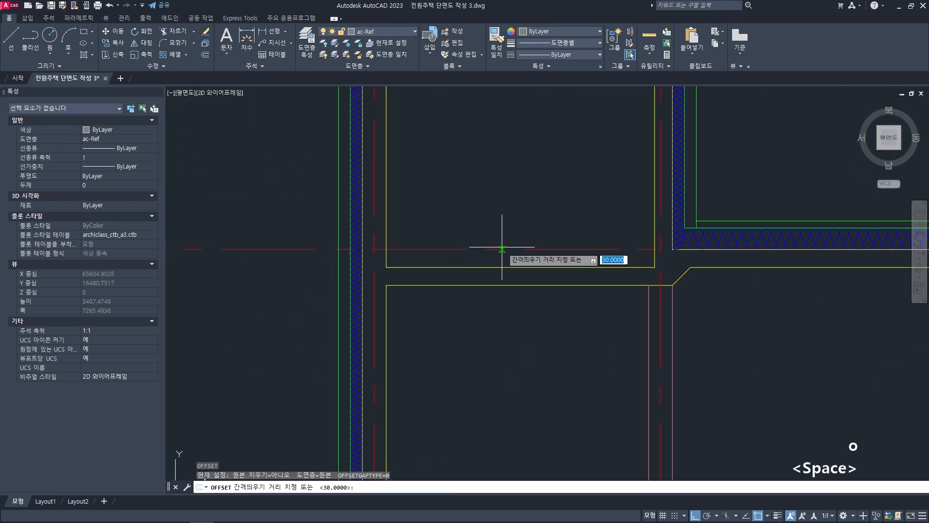
{"action": "type", "text": "50"}
{"action": "key", "text": "space"}
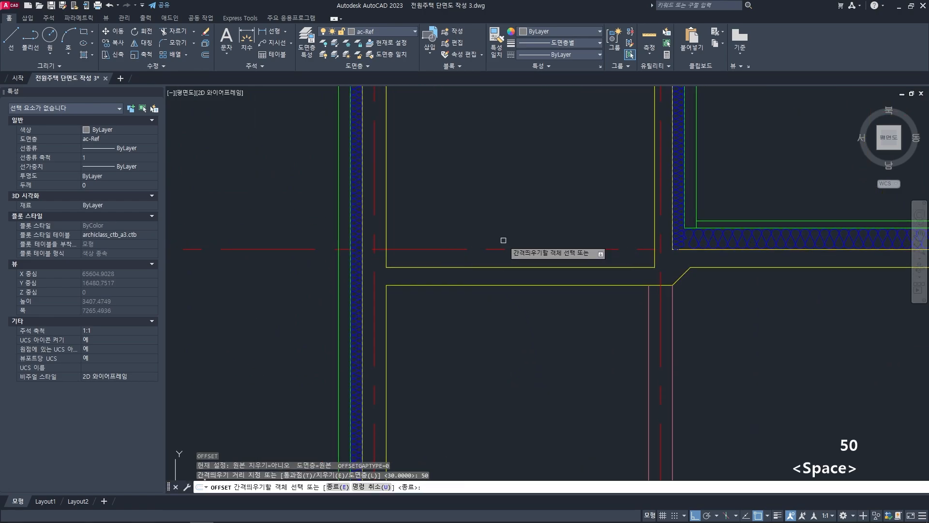
{"action": "left_click", "coordinate": [507, 267]}
{"action": "left_click", "coordinate": [507, 211]}
{"action": "key", "text": "space"}
- Offset the new line above the second-floor bathroom slab a further 30 upward
{"action": "type", "text": "o"}
{"action": "key", "text": "space"}
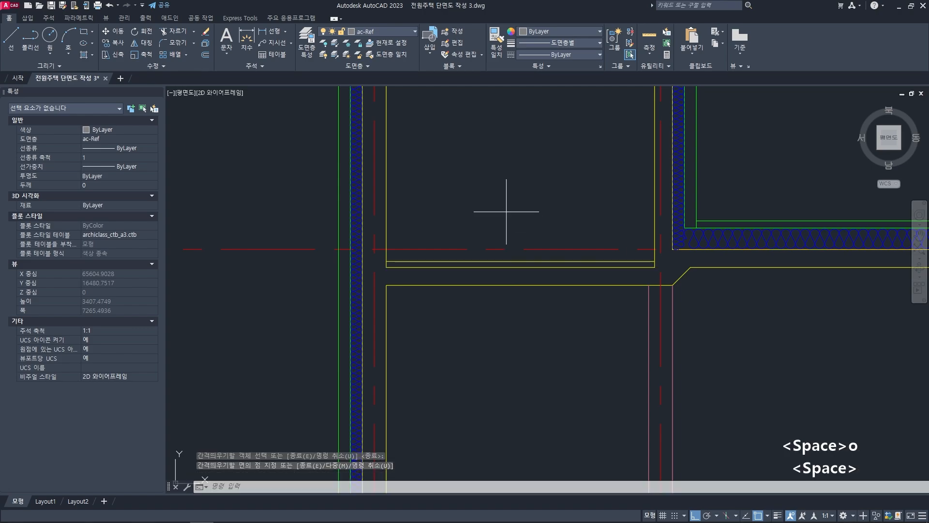
{"action": "type", "text": "30"}
{"action": "key", "text": "space"}
{"action": "left_click", "coordinate": [503, 262]}
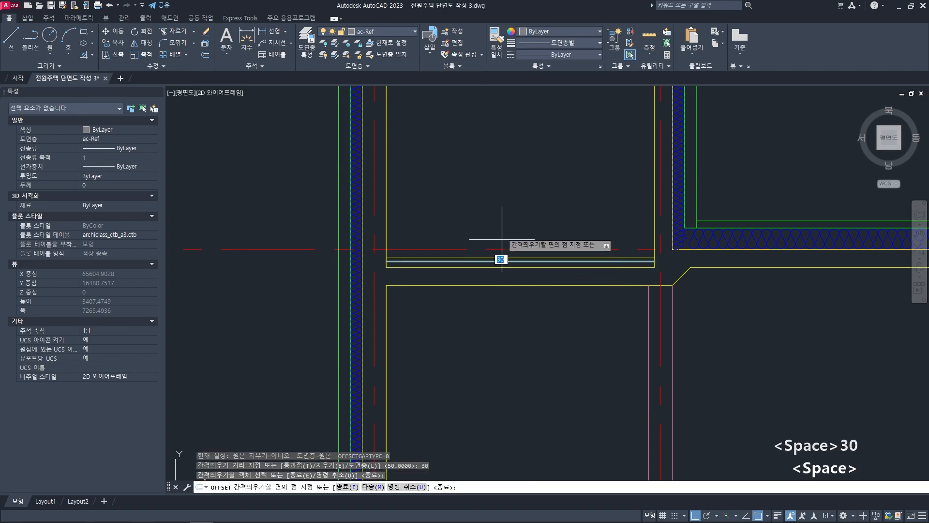
{"action": "left_click", "coordinate": [500, 237]}
{"action": "key", "text": "space"}
- Match the properties of an existing green floor finish line onto the two new second-floor bathroom floor lines
{"action": "middle_click_drag", "start_coordinate": [469, 241], "coordinate": [474, 229]}
{"action": "type", "text": "ma"}
{"action": "key", "text": "space"}
{"action": "scroll", "coordinate": [490, 222], "scroll_direction": "down", "scroll_amount": 5}
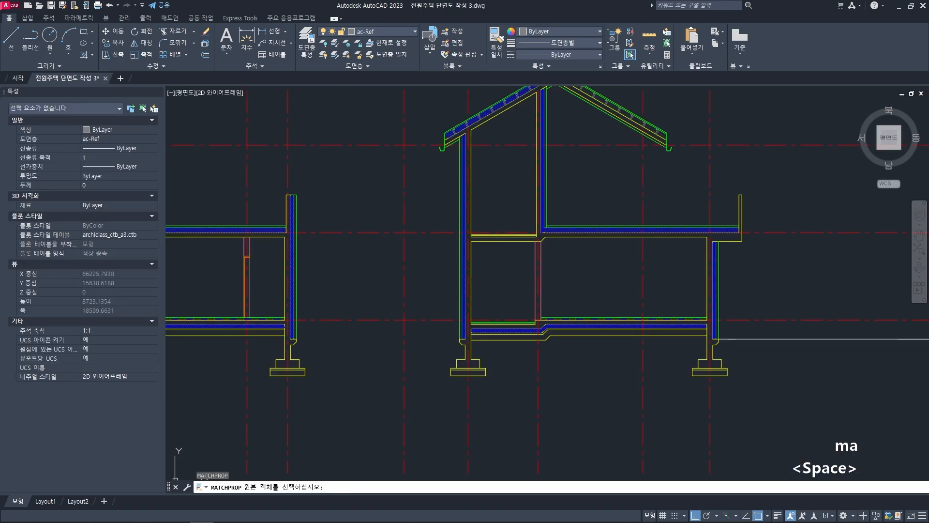
{"action": "scroll", "coordinate": [512, 302], "scroll_direction": "up", "scroll_amount": 4}
{"action": "left_click", "coordinate": [505, 308]}
{"action": "scroll", "coordinate": [512, 217], "scroll_direction": "up", "scroll_amount": 5}
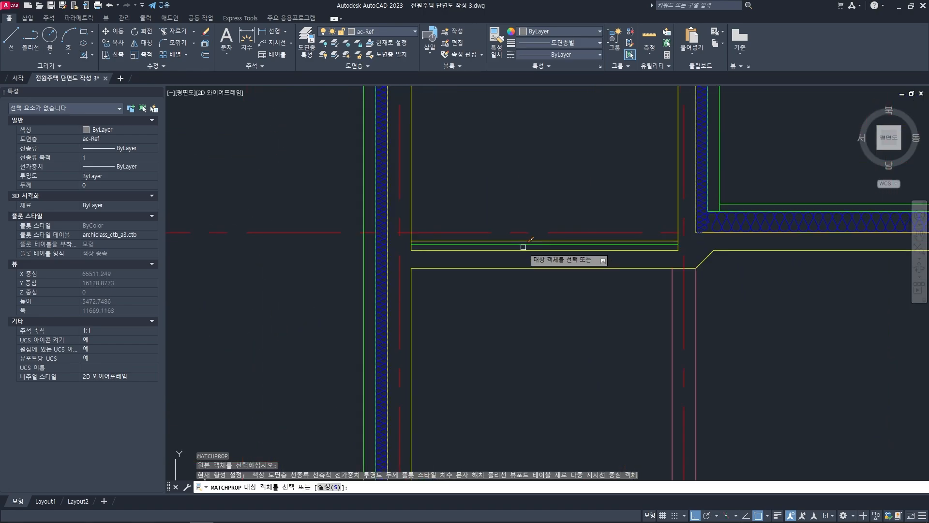
{"action": "left_click", "coordinate": [524, 221]}
{"action": "key", "text": "space"}
{"action": "scroll", "coordinate": [523, 252], "scroll_direction": "down", "scroll_amount": 5}
{"action": "key", "text": "Escape"}
{"action": "key", "text": "Escape"}
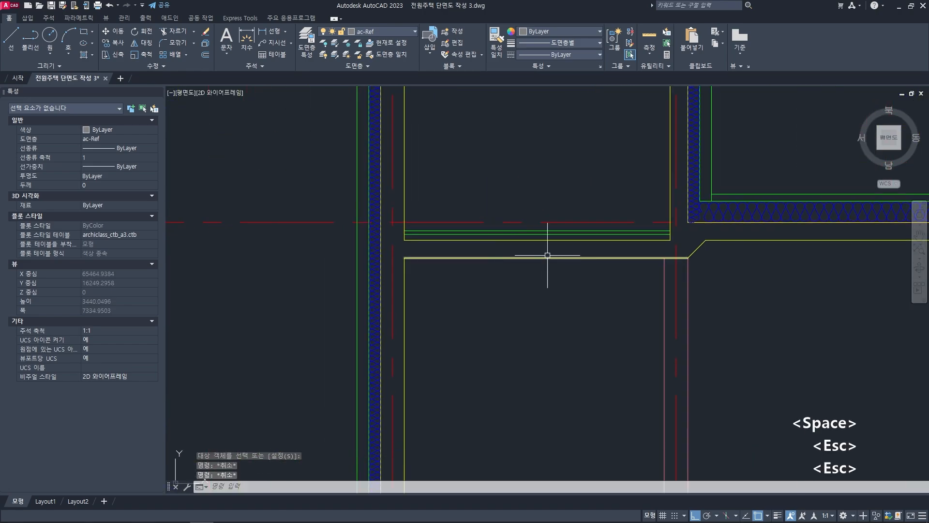
- Examine the bathroom floor finishes on both storeys and the walls and ceiling of the adjacent ground-floor room
{"action": "scroll", "coordinate": [556, 264], "scroll_direction": "down", "scroll_amount": 2}
{"action": "scroll", "coordinate": [477, 291], "scroll_direction": "up", "scroll_amount": 2}
{"action": "scroll", "coordinate": [421, 321], "scroll_direction": "down", "scroll_amount": 2}
{"action": "scroll", "coordinate": [477, 259], "scroll_direction": "up", "scroll_amount": 2}
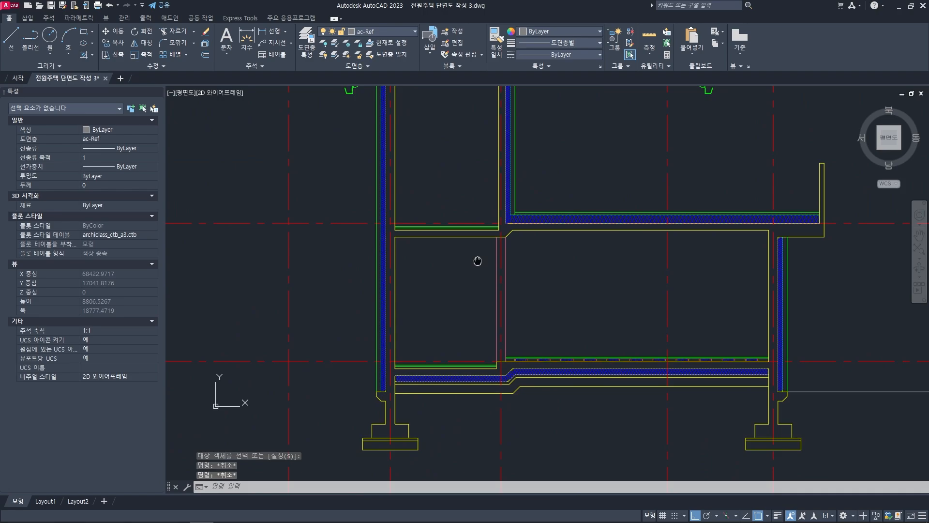
{"action": "scroll", "coordinate": [448, 226], "scroll_direction": "up", "scroll_amount": 4}
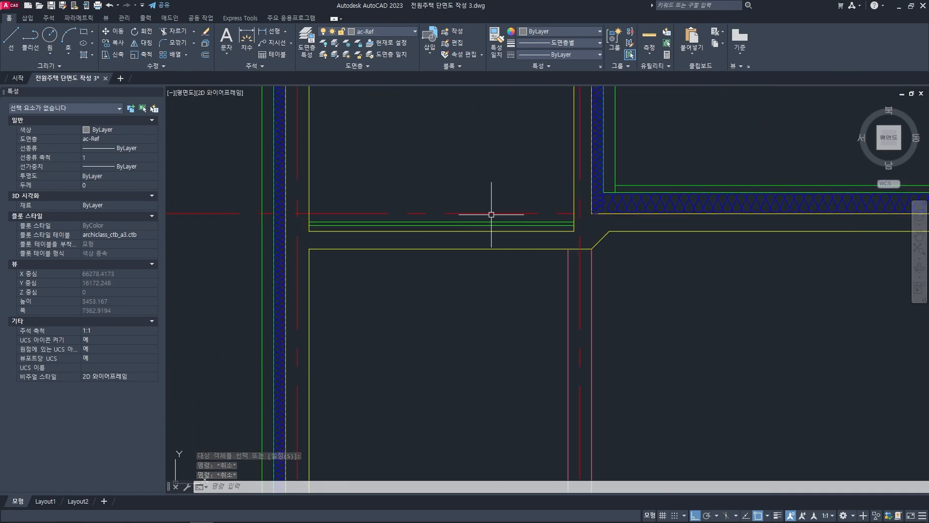
{"action": "scroll", "coordinate": [477, 238], "scroll_direction": "down", "scroll_amount": 2}
{"action": "mouse_move", "coordinate": [462, 342]}
{"action": "middle_mouse_down"}
{"action": "mouse_move", "coordinate": [467, 276]}
{"action": "mouse_move", "coordinate": [485, 222]}
{"action": "middle_mouse_up"}
{"action": "scroll", "coordinate": [477, 324], "scroll_direction": "up", "scroll_amount": 4}
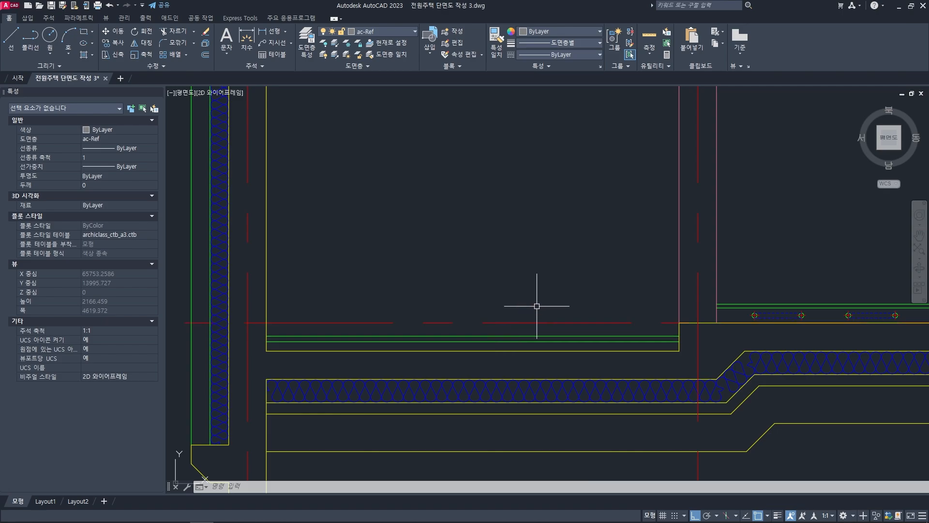
{"action": "scroll", "coordinate": [538, 306], "scroll_direction": "down", "scroll_amount": 3}
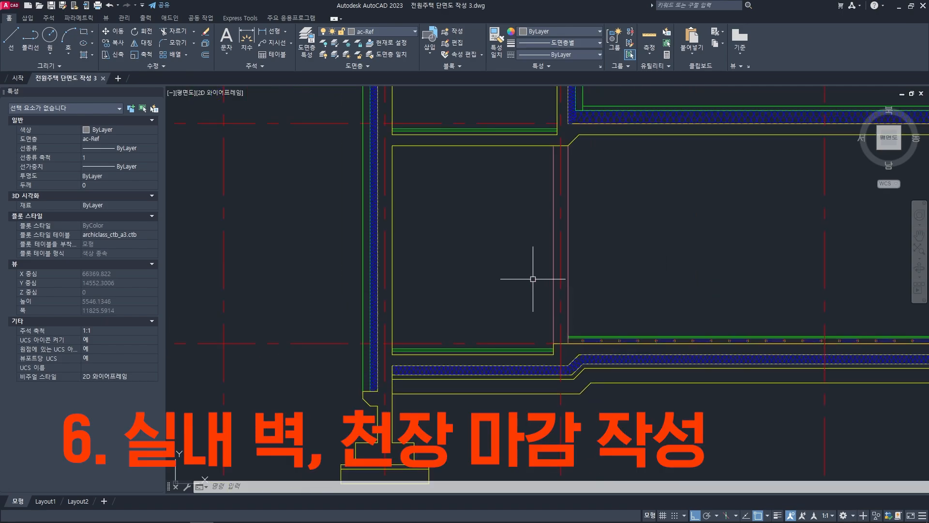
{"action": "scroll", "coordinate": [496, 284], "scroll_direction": "down", "scroll_amount": 2}
{"action": "middle_click_drag", "start_coordinate": [582, 274], "coordinate": [462, 287]}
{"action": "scroll", "coordinate": [676, 270], "scroll_direction": "up", "scroll_amount": 2}
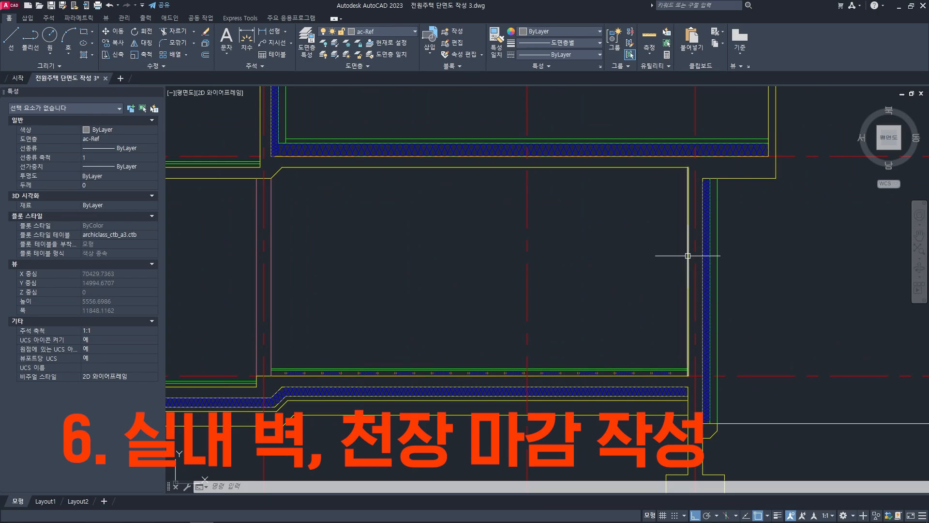
{"action": "mouse_move", "coordinate": [325, 305]}
{"action": "middle_mouse_down"}
{"action": "mouse_move", "coordinate": [483, 280]}
{"action": "mouse_move", "coordinate": [527, 260]}
{"action": "middle_mouse_up"}
{"action": "scroll", "coordinate": [553, 258], "scroll_direction": "down", "scroll_amount": 1}
{"action": "middle_click_drag", "start_coordinate": [635, 257], "coordinate": [515, 270]}
{"action": "mouse_move", "coordinate": [607, 259]}
{"action": "middle_mouse_down"}
{"action": "mouse_move", "coordinate": [563, 266]}
{"action": "mouse_move", "coordinate": [682, 254]}
{"action": "middle_mouse_up"}
{"action": "scroll", "coordinate": [609, 252], "scroll_direction": "up", "scroll_amount": 1}
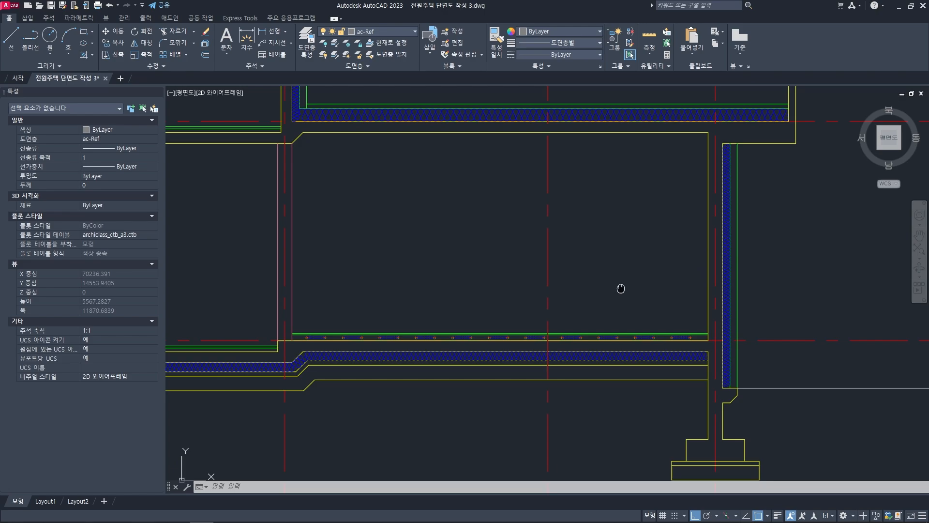
- Offset the inner line of the ground-floor room's right exterior wall 20 into the room
{"action": "mouse_move", "coordinate": [617, 286]}
{"action": "middle_mouse_down"}
{"action": "mouse_move", "coordinate": [691, 269]}
{"action": "mouse_move", "coordinate": [668, 265]}
{"action": "middle_mouse_up"}
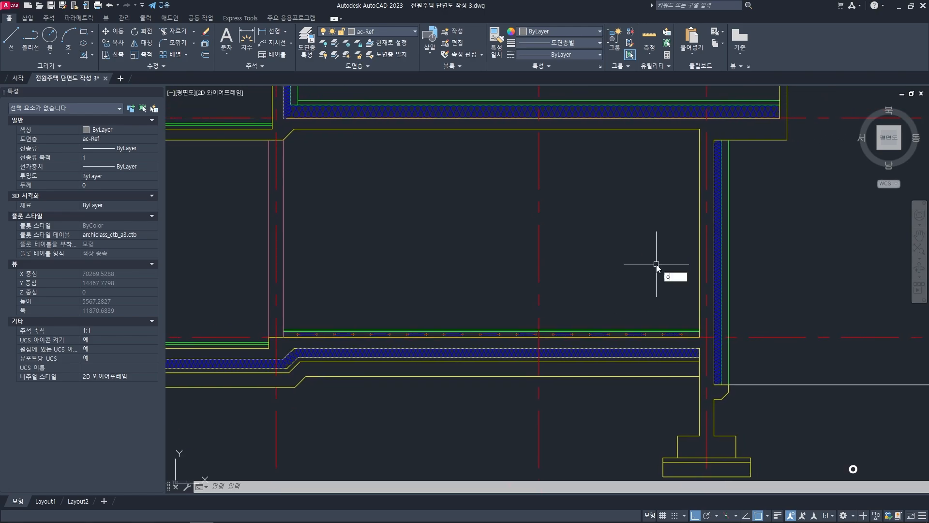
{"action": "key", "text": "space"}
{"action": "type", "text": "20"}
{"action": "key", "text": "space"}
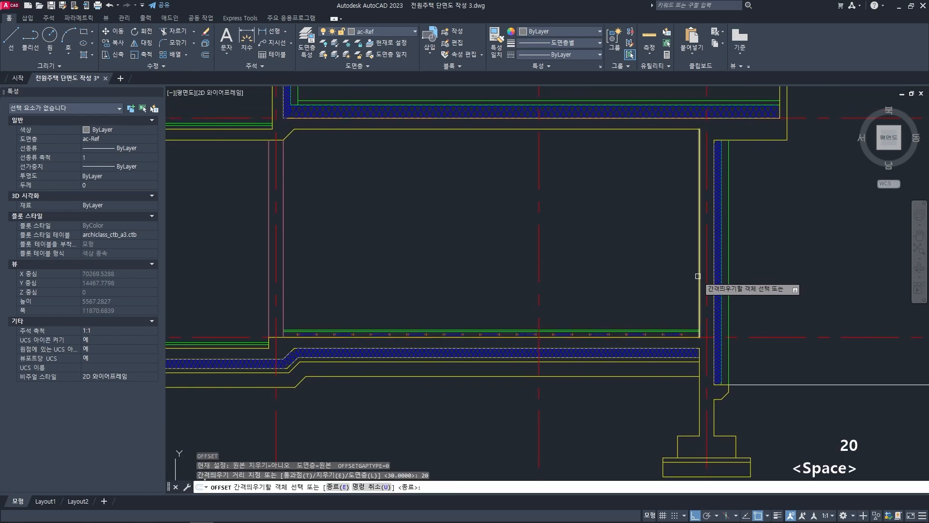
{"action": "scroll", "coordinate": [698, 280], "scroll_direction": "up", "scroll_amount": 1}
{"action": "left_click", "coordinate": [698, 265]}
{"action": "left_click", "coordinate": [679, 279]}
{"action": "middle_click_drag", "start_coordinate": [666, 300], "coordinate": [647, 282]}
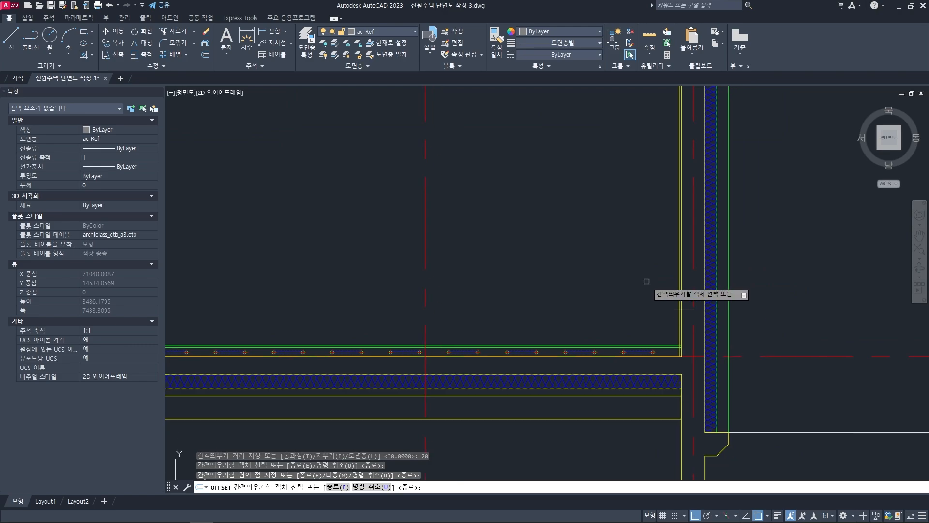
{"action": "key", "text": "space"}
- Offset the room-side line of the partition between the ground-floor bathroom and the large room 20 into the large room
{"action": "scroll", "coordinate": [648, 286], "scroll_direction": "down", "scroll_amount": 1}
{"action": "middle_click_drag", "start_coordinate": [483, 295], "coordinate": [733, 296]}
{"action": "middle_click_drag", "start_coordinate": [517, 287], "coordinate": [540, 295]}
{"action": "type", "text": "o"}
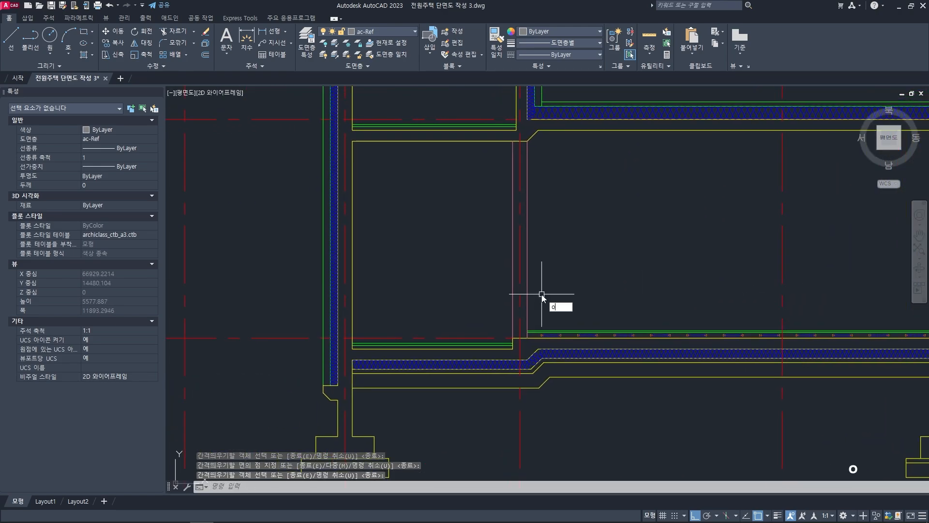
{"action": "key", "text": "space"}
{"action": "type", "text": "20"}
{"action": "key", "text": "space"}
{"action": "scroll", "coordinate": [538, 293], "scroll_direction": "up", "scroll_amount": 1}
{"action": "left_click", "coordinate": [521, 281]}
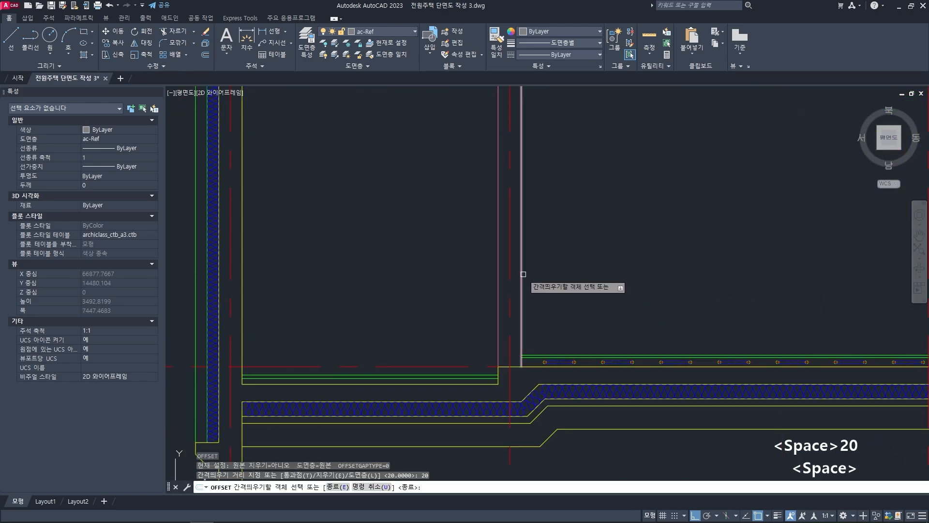
{"action": "left_click", "coordinate": [539, 283]}
- Offset the bathroom-side partition line and the exterior wall's inner line 20 into the ground-floor bathroom
{"action": "left_click", "coordinate": [498, 296]}
{"action": "left_click", "coordinate": [492, 290]}
{"action": "middle_click_drag", "start_coordinate": [354, 311], "coordinate": [435, 305]}
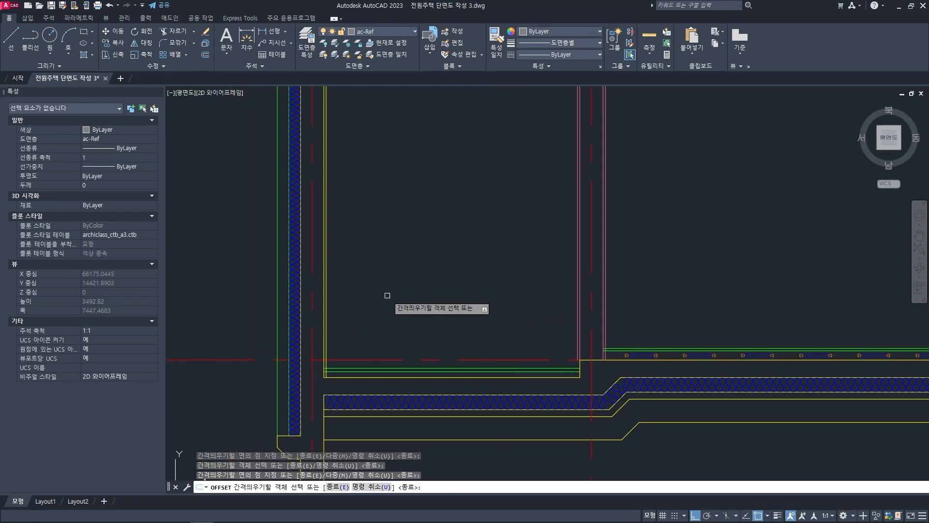
{"action": "key", "text": "space"}
- Delete the two 20 mm offset wall lines inside the ground-floor bathroom
{"action": "scroll", "coordinate": [317, 303], "scroll_direction": "up", "scroll_amount": 2}
{"action": "left_click", "coordinate": [312, 297]}
{"action": "left_click", "coordinate": [311, 296]}
{"action": "key", "text": "Delete"}
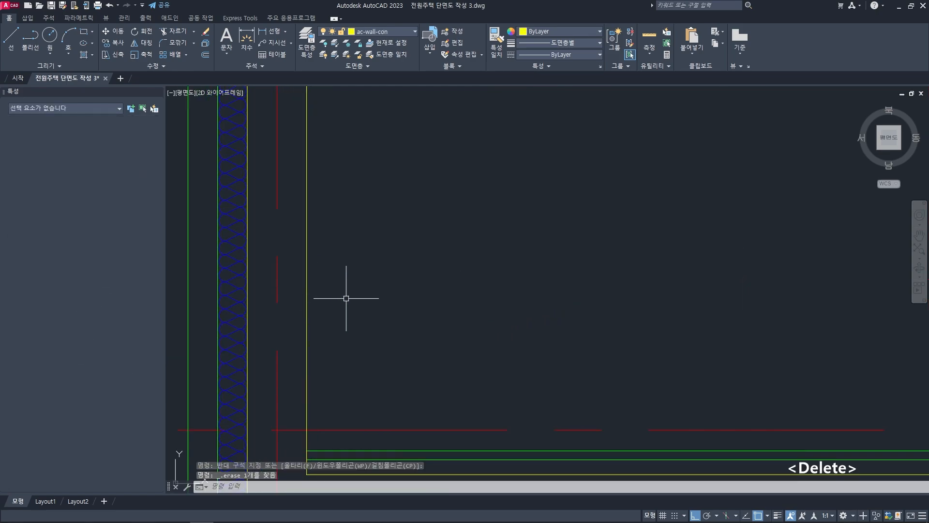
{"action": "scroll", "coordinate": [348, 299], "scroll_direction": "down", "scroll_amount": 2}
{"action": "scroll", "coordinate": [543, 305], "scroll_direction": "up", "scroll_amount": 3}
{"action": "key", "text": "Delete"}
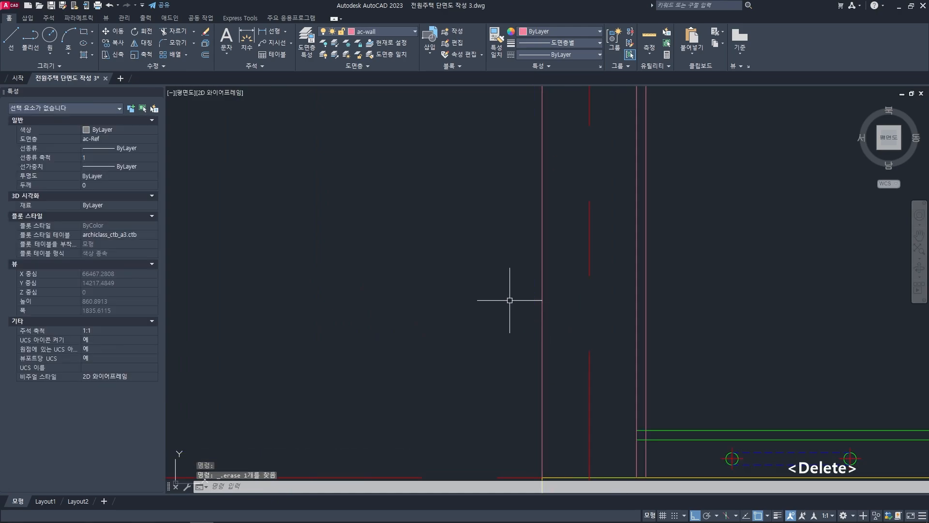
{"action": "scroll", "coordinate": [533, 300], "scroll_direction": "down", "scroll_amount": 3}
{"action": "key", "text": "Escape"}
- Offset the partition line and the exterior wall's inner line 30 into the ground-floor bathroom
{"action": "type", "text": "o"}
{"action": "key", "text": "space"}
{"action": "type", "text": "30"}
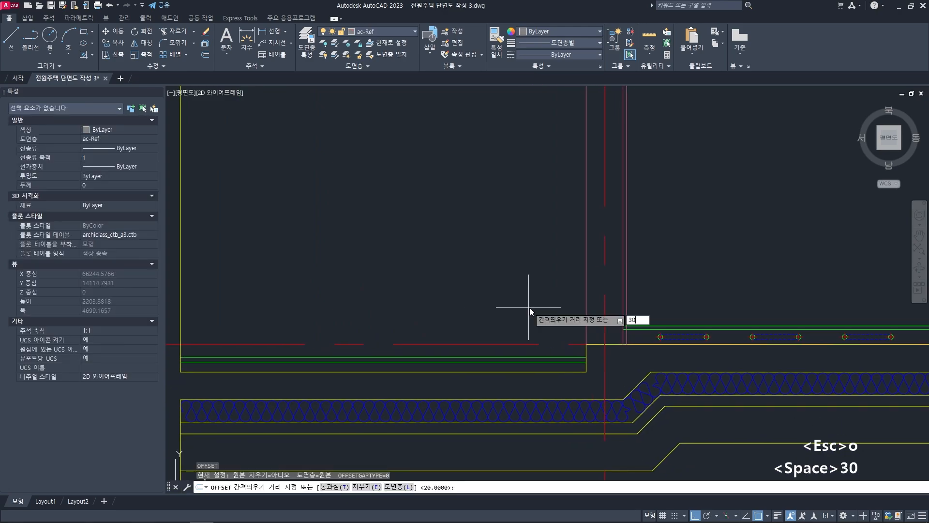
{"action": "key", "text": "space"}
{"action": "left_click", "coordinate": [586, 302]}
{"action": "left_click", "coordinate": [356, 278]}
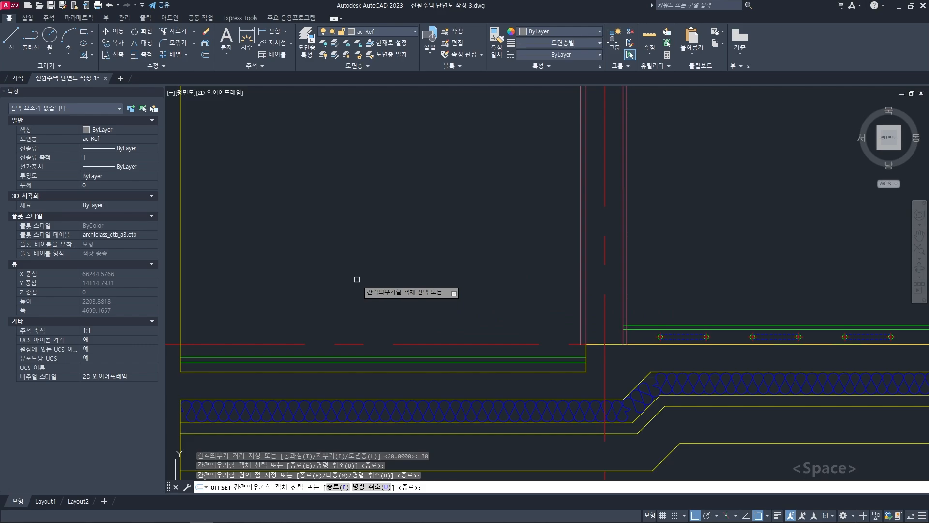
{"action": "middle_click_drag", "start_coordinate": [357, 278], "coordinate": [511, 279]}
{"action": "left_click", "coordinate": [335, 270]}
{"action": "left_click", "coordinate": [385, 269]}
{"action": "key", "text": "space"}
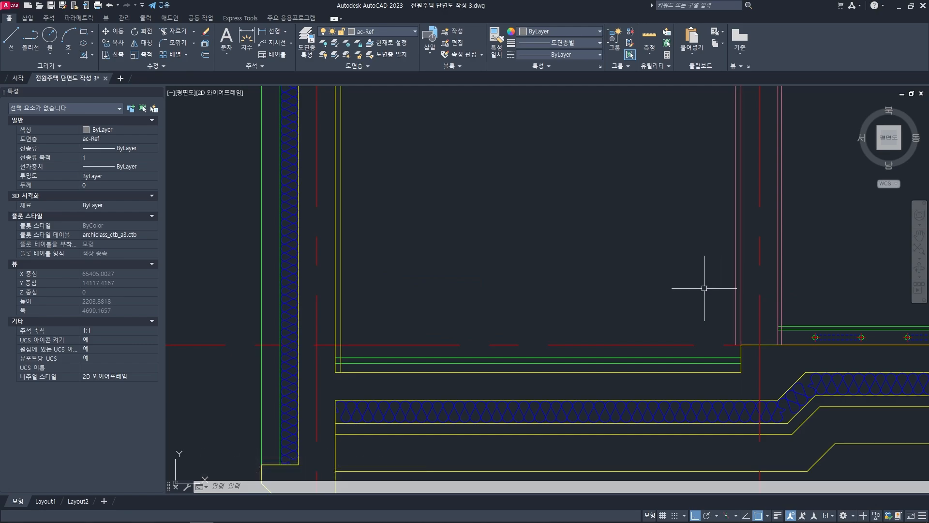
- Offset the inner lines of both second-floor bathroom walls 30 into the room
{"action": "scroll", "coordinate": [702, 292], "scroll_direction": "down", "scroll_amount": 4}
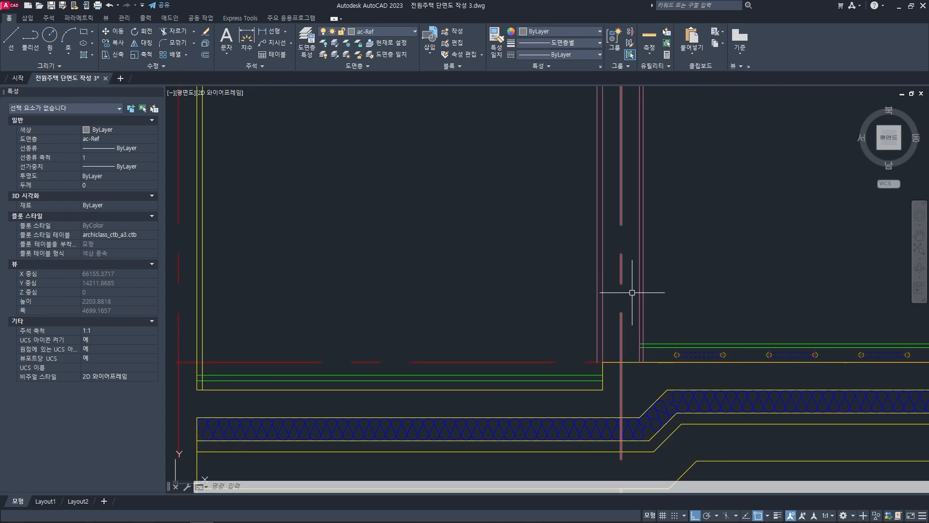
{"action": "scroll", "coordinate": [622, 296], "scroll_direction": "up", "scroll_amount": 4}
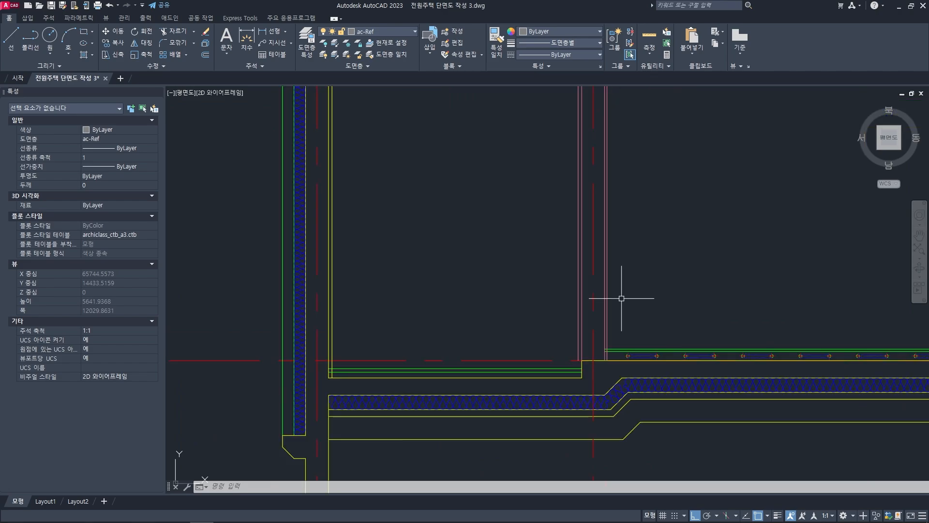
{"action": "scroll", "coordinate": [580, 310], "scroll_direction": "down", "scroll_amount": 6}
{"action": "middle_click_drag", "start_coordinate": [518, 321], "coordinate": [607, 309]}
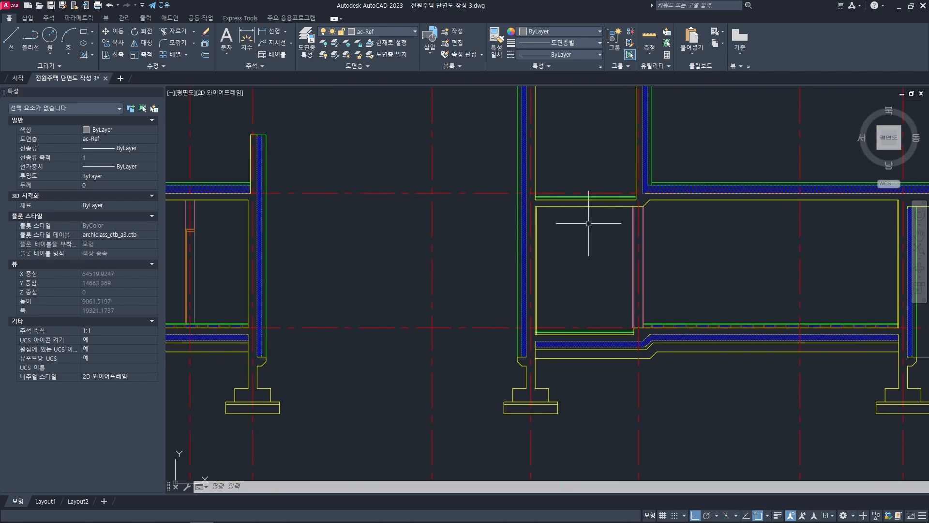
{"action": "mouse_move", "coordinate": [603, 193]}
{"action": "middle_mouse_down"}
{"action": "mouse_move", "coordinate": [527, 319]}
{"action": "mouse_move", "coordinate": [560, 280]}
{"action": "middle_mouse_up"}
{"action": "scroll", "coordinate": [544, 299], "scroll_direction": "up", "scroll_amount": 2}
{"action": "type", "text": "o"}
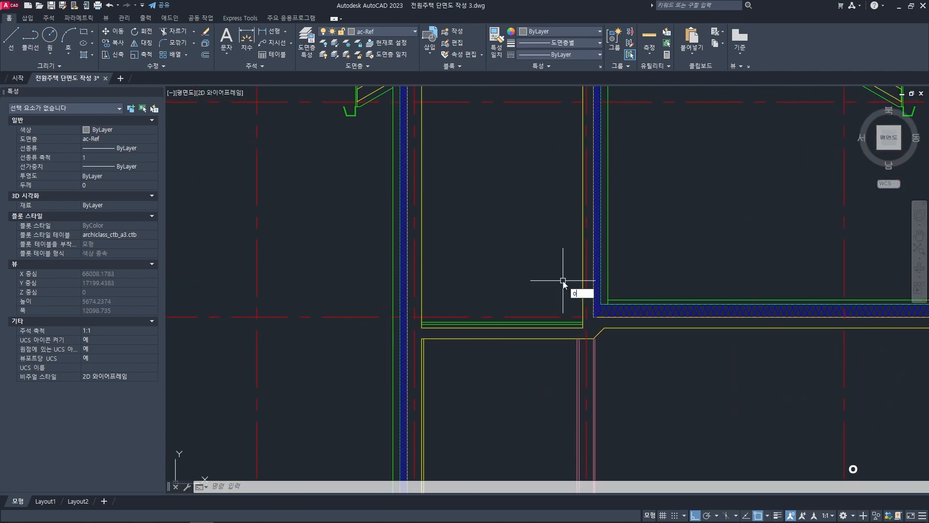
{"action": "key", "text": "space"}
{"action": "type", "text": "30"}
{"action": "key", "text": "space"}
{"action": "scroll", "coordinate": [576, 279], "scroll_direction": "up", "scroll_amount": 2}
{"action": "left_click", "coordinate": [583, 266]}
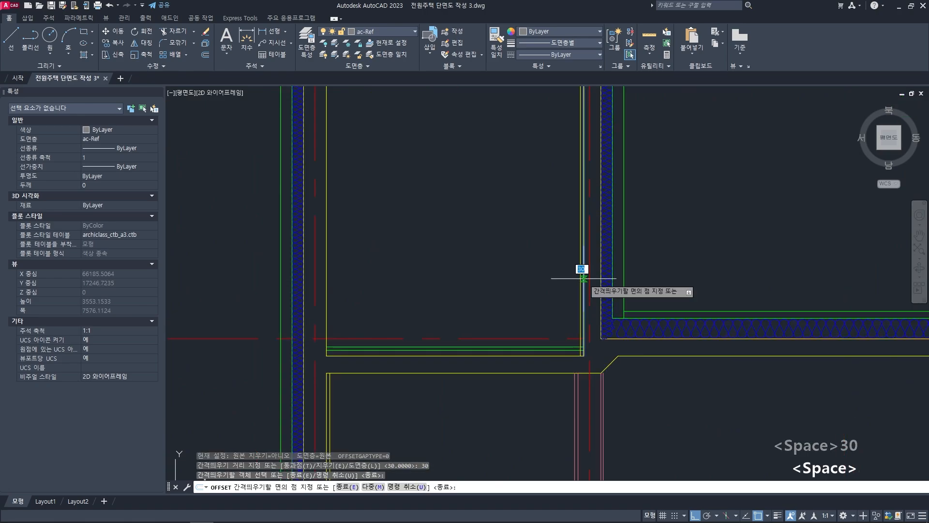
{"action": "left_click", "coordinate": [557, 271]}
{"action": "left_click", "coordinate": [326, 291]}
{"action": "left_click", "coordinate": [329, 292]}
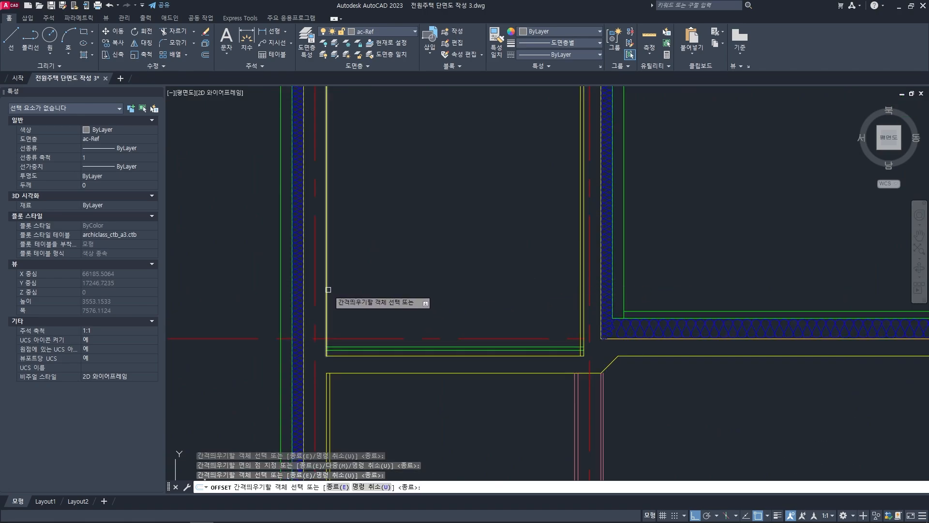
{"action": "scroll", "coordinate": [455, 274], "scroll_direction": "down", "scroll_amount": 6}
{"action": "key", "text": "space"}
- In the other section, offset the inner line of the ground floor's right exterior wall 20 into the room
{"action": "middle_click_drag", "start_coordinate": [357, 307], "coordinate": [560, 262]}
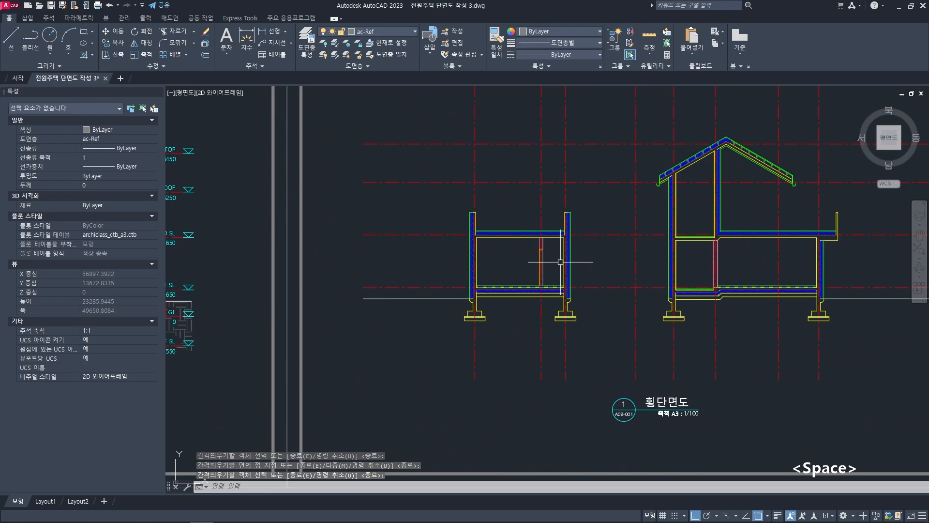
{"action": "scroll", "coordinate": [559, 264], "scroll_direction": "up", "scroll_amount": 5}
{"action": "type", "text": "o"}
{"action": "key", "text": "space"}
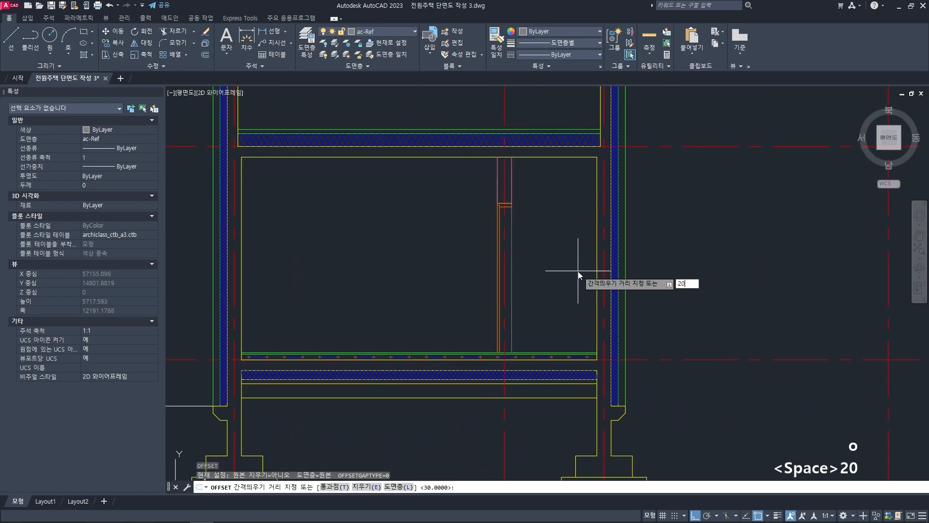
{"action": "type", "text": "20"}
{"action": "key", "text": "space"}
{"action": "left_click", "coordinate": [595, 295]}
{"action": "left_click", "coordinate": [564, 292]}
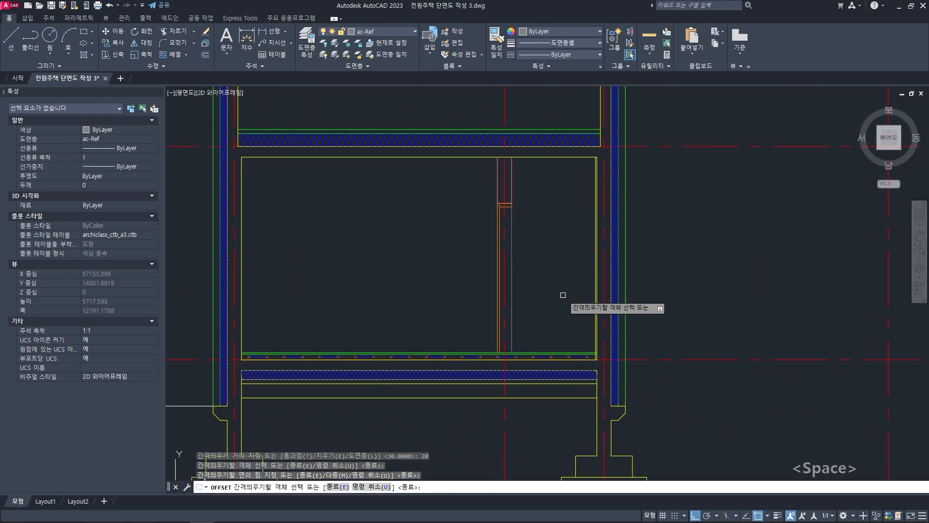
- Offset both sides of the wall above the door 20 outward and the left exterior wall's inner line 20 into the room
{"action": "left_click", "coordinate": [508, 193]}
{"action": "left_click", "coordinate": [503, 185]}
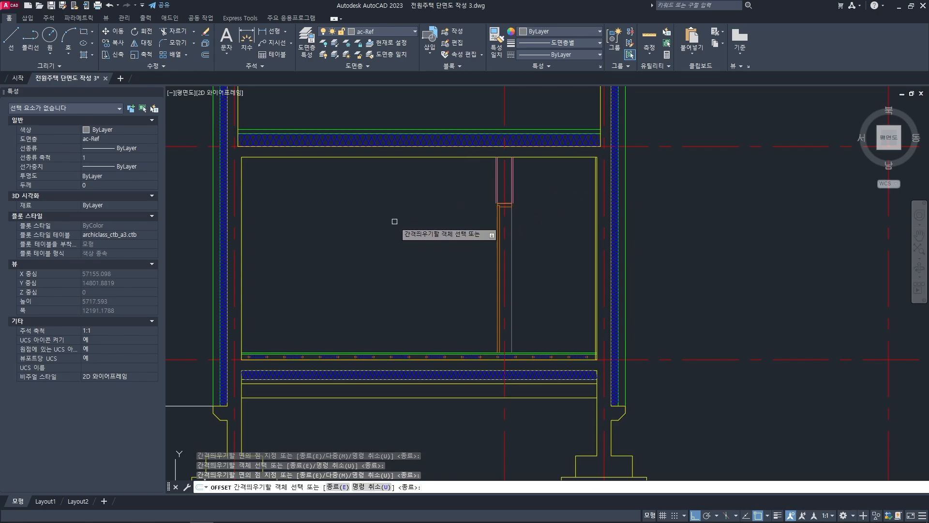
{"action": "key", "text": "space"}
{"action": "key", "text": "Escape"}
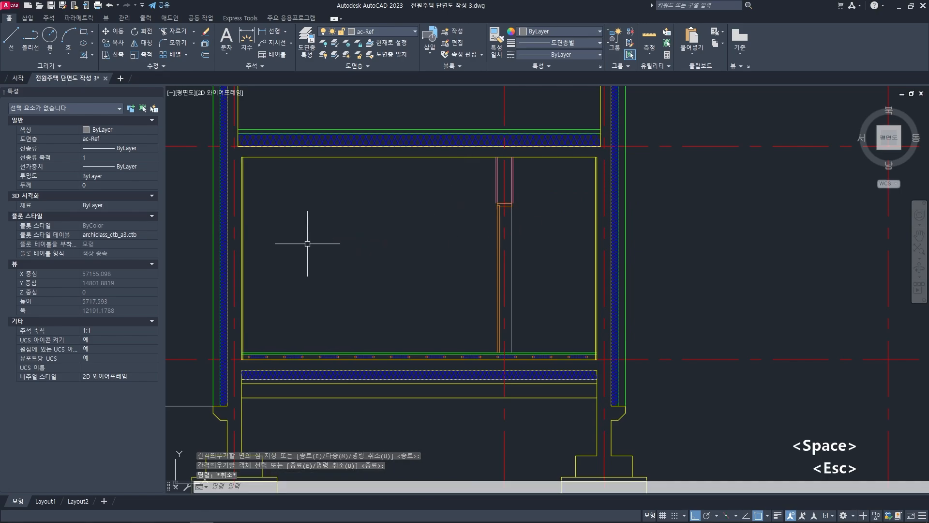
{"action": "key", "text": "Escape"}
- Assign the new finish line along the left exterior wall to the ac-wall-fin layer
{"action": "scroll", "coordinate": [329, 285], "scroll_direction": "up", "scroll_amount": 3}
{"action": "left_click", "coordinate": [297, 272]}
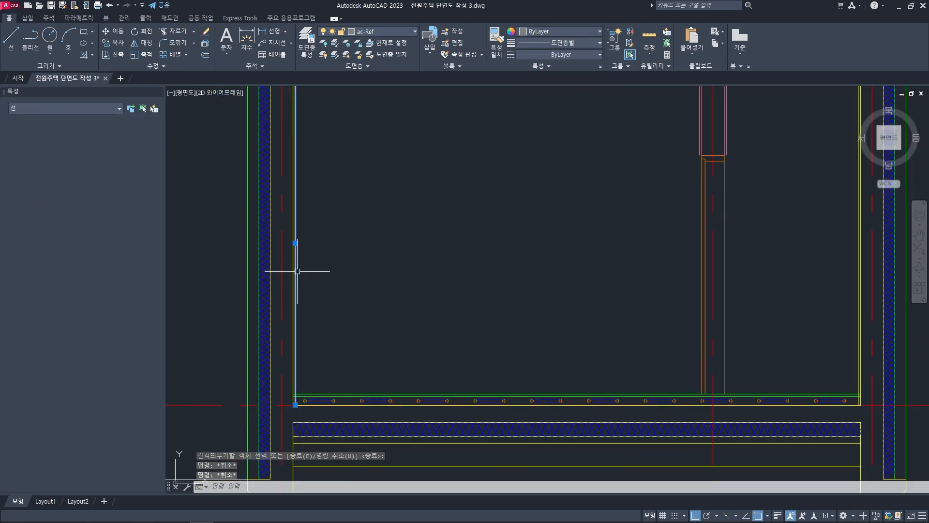
{"action": "left_click", "coordinate": [386, 32]}
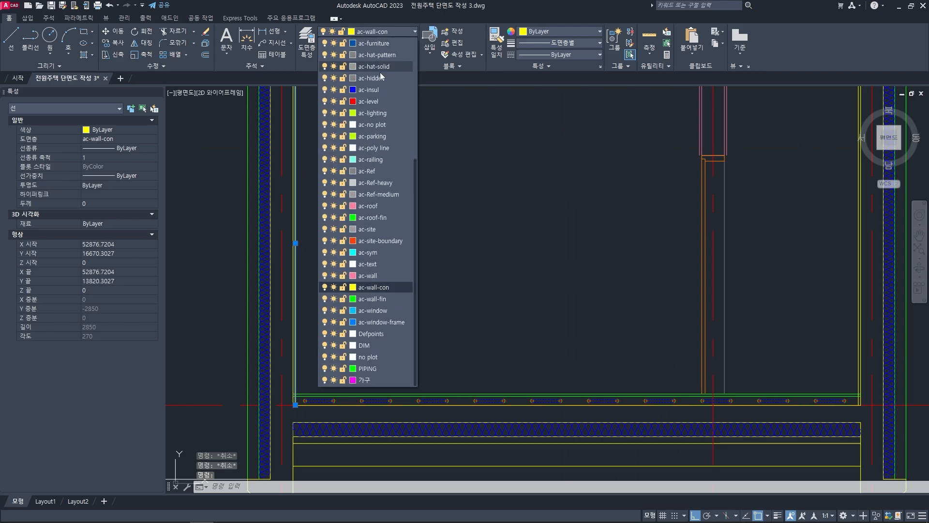
{"action": "key", "text": "Escape"}
{"action": "key", "text": "Escape"}
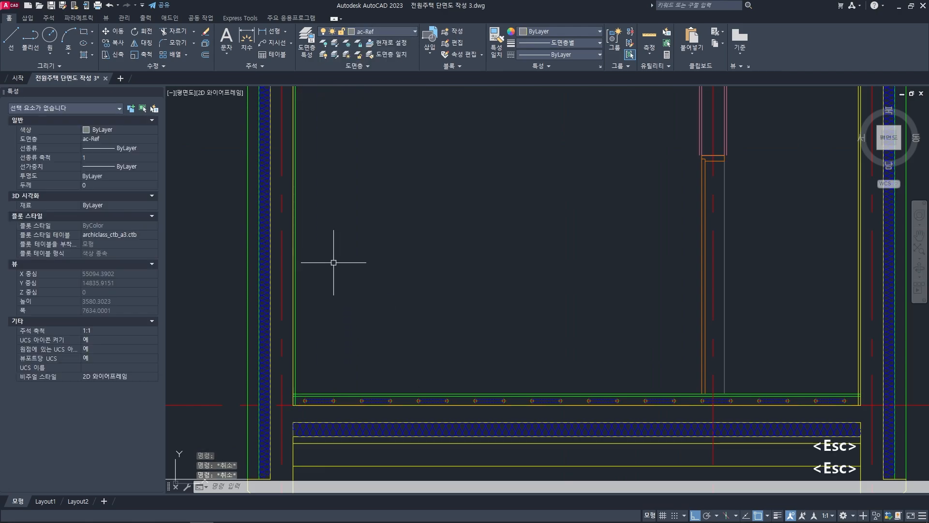
- Match the left exterior wall's finish line properties onto the new lines beside the door wall and along the right exterior wall
{"action": "key", "text": "space"}
{"action": "left_click", "coordinate": [298, 238]}
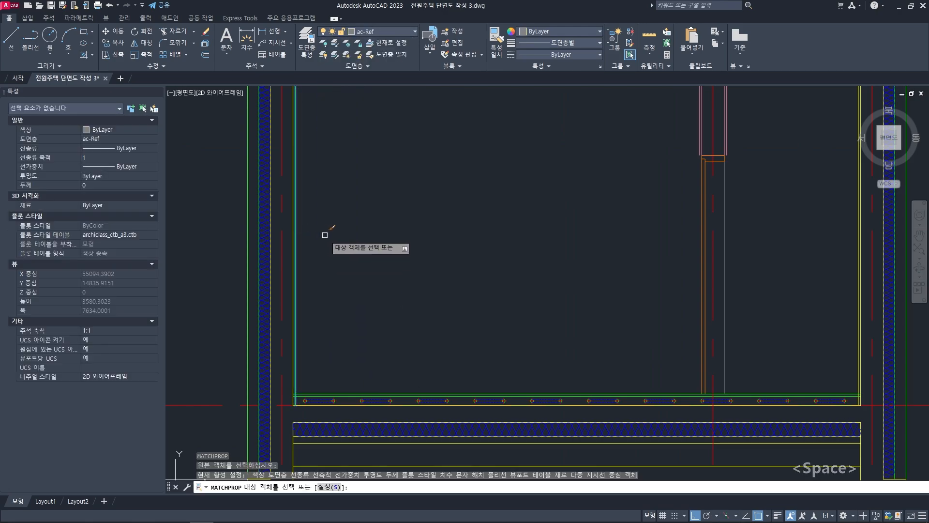
{"action": "scroll", "coordinate": [325, 237], "scroll_direction": "down", "scroll_amount": 3}
{"action": "scroll", "coordinate": [436, 234], "scroll_direction": "up", "scroll_amount": 5}
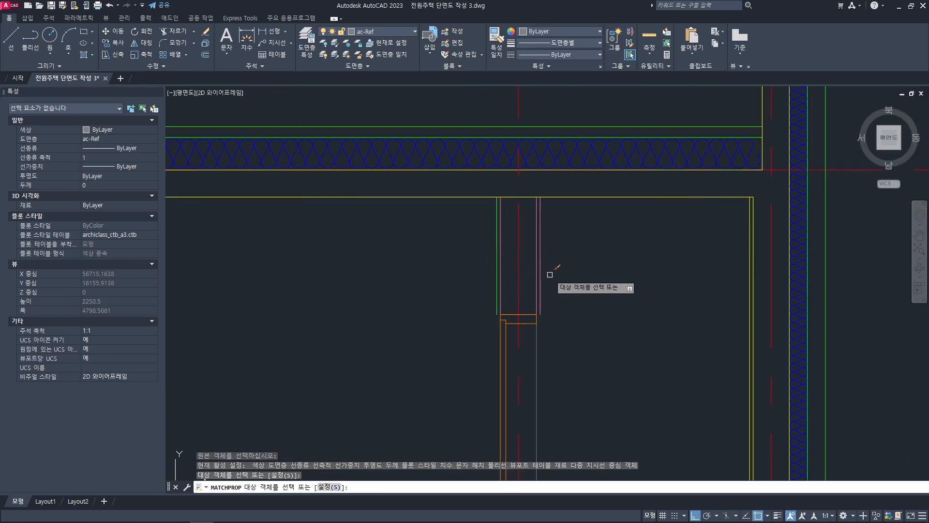
{"action": "scroll", "coordinate": [541, 263], "scroll_direction": "down", "scroll_amount": 3}
{"action": "scroll", "coordinate": [590, 286], "scroll_direction": "up", "scroll_amount": 3}
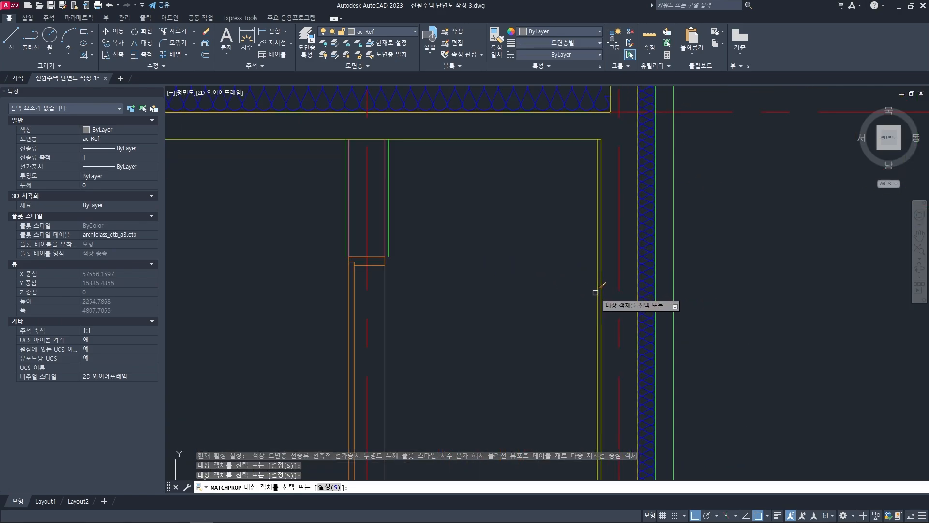
{"action": "scroll", "coordinate": [629, 283], "scroll_direction": "down", "scroll_amount": 3}
{"action": "scroll", "coordinate": [492, 277], "scroll_direction": "up", "scroll_amount": 4}
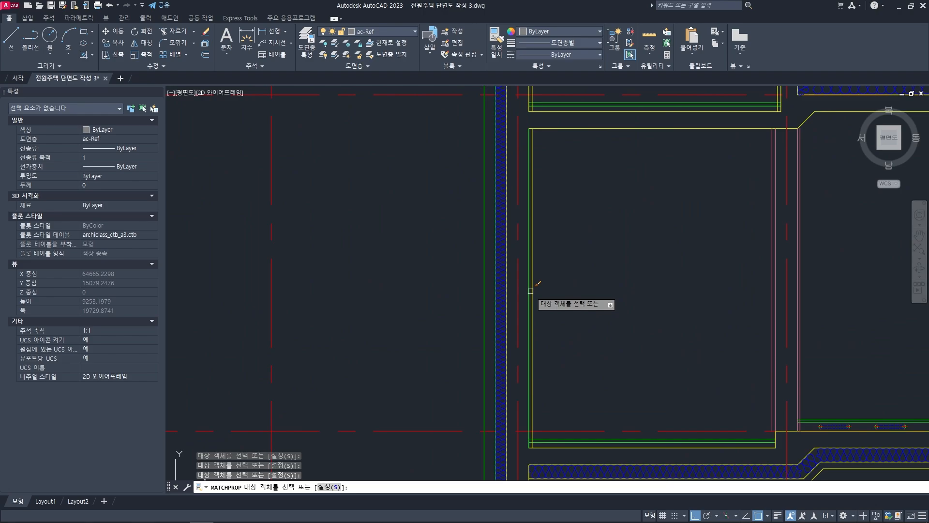
- In the other section, match the same properties onto the second-floor bathroom wall lines and the ground-floor partition's left finish line
{"action": "middle_click_drag", "start_coordinate": [545, 179], "coordinate": [528, 313]}
{"action": "left_click", "coordinate": [515, 214]}
{"action": "middle_click_drag", "start_coordinate": [515, 213], "coordinate": [430, 242]}
{"action": "left_click", "coordinate": [678, 242]}
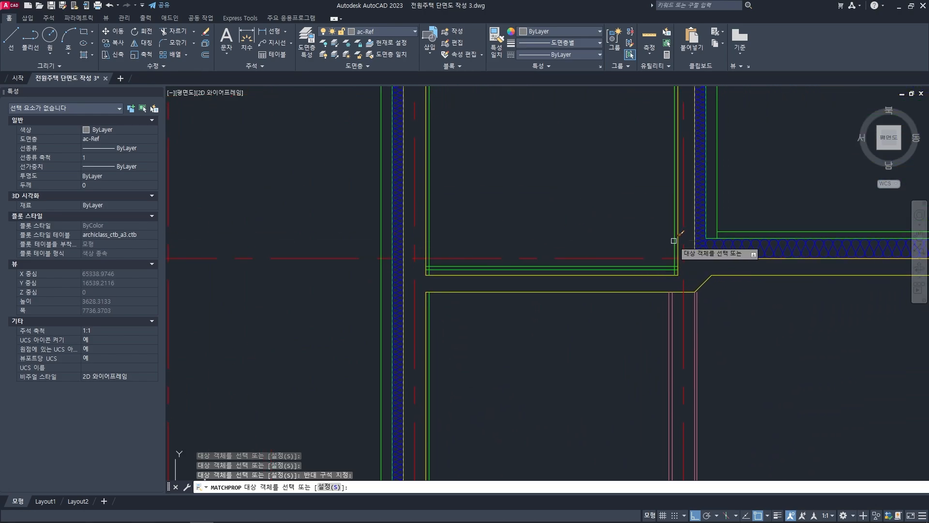
{"action": "middle_click_drag", "start_coordinate": [674, 241], "coordinate": [553, 202]}
{"action": "scroll", "coordinate": [575, 219], "scroll_direction": "up", "scroll_amount": 2}
{"action": "left_click", "coordinate": [575, 218]}
{"action": "left_click", "coordinate": [571, 215]}
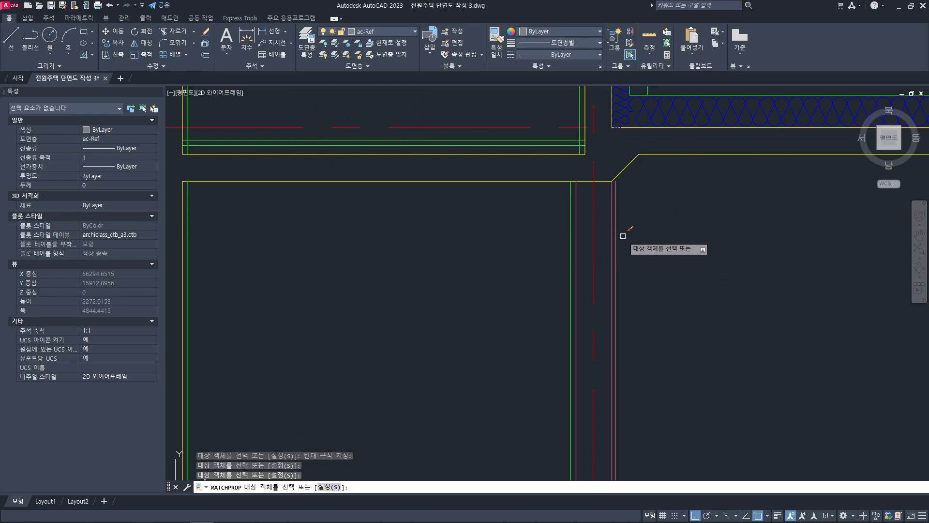
- Match the same properties onto the partition's right finish line and the ground-floor right exterior wall's finish line
{"action": "scroll", "coordinate": [564, 251], "scroll_direction": "down", "scroll_amount": 4}
{"action": "scroll", "coordinate": [678, 263], "scroll_direction": "up", "scroll_amount": 2}
{"action": "scroll", "coordinate": [730, 271], "scroll_direction": "up", "scroll_amount": 2}
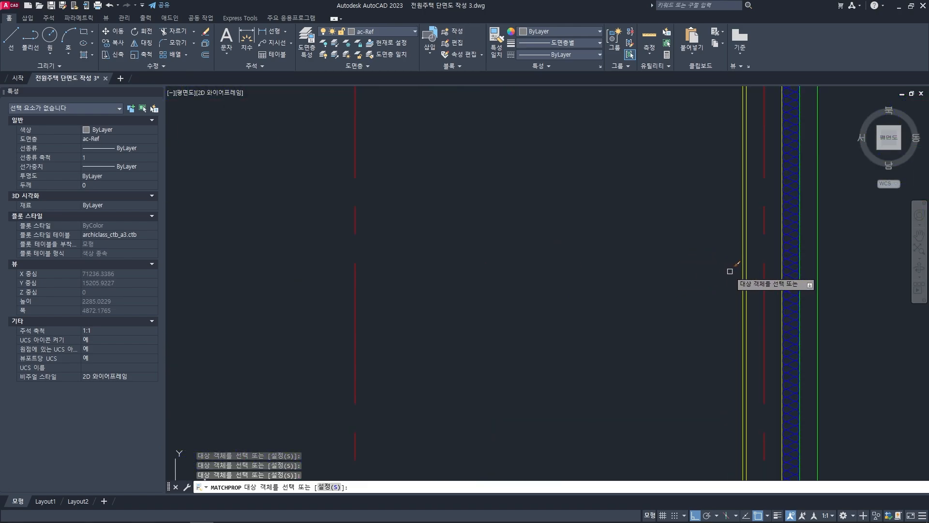
{"action": "scroll", "coordinate": [596, 264], "scroll_direction": "down", "scroll_amount": 3}
{"action": "key", "text": "space"}
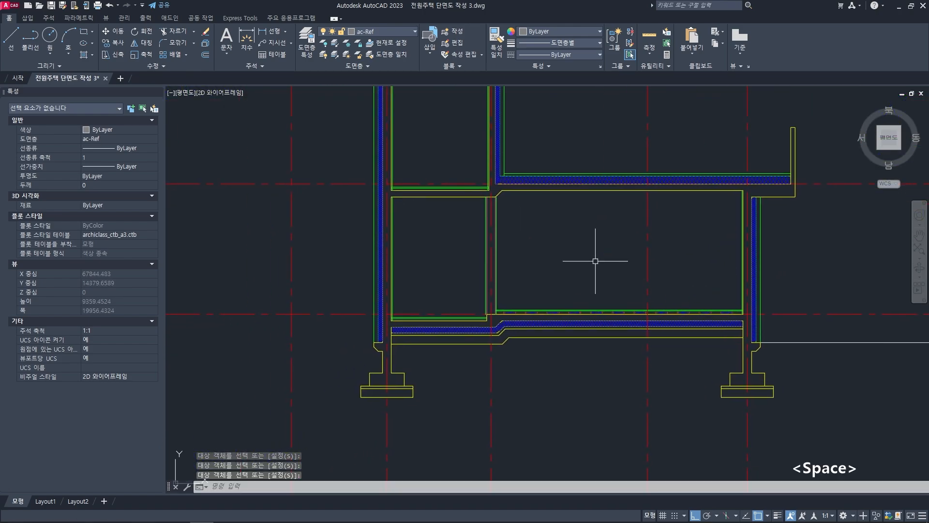
{"action": "key", "text": "Escape"}
{"action": "key", "text": "Escape"}
- Examine the corner where the left wall finish line meets the floor finish lines in the section with the door
{"action": "scroll", "coordinate": [583, 251], "scroll_direction": "down", "scroll_amount": 2}
{"action": "scroll", "coordinate": [583, 251], "scroll_direction": "up", "scroll_amount": 4}
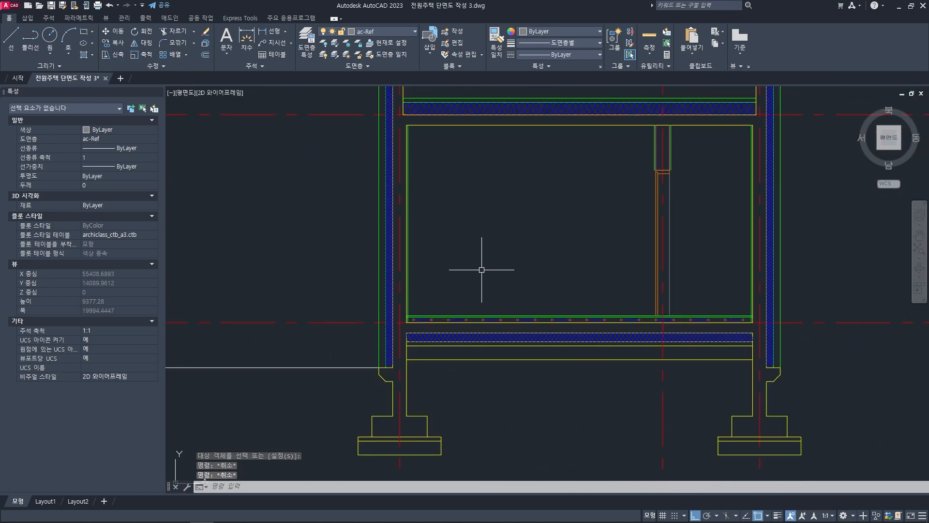
{"action": "scroll", "coordinate": [408, 323], "scroll_direction": "up", "scroll_amount": 2}
{"action": "scroll", "coordinate": [403, 319], "scroll_direction": "up", "scroll_amount": 2}
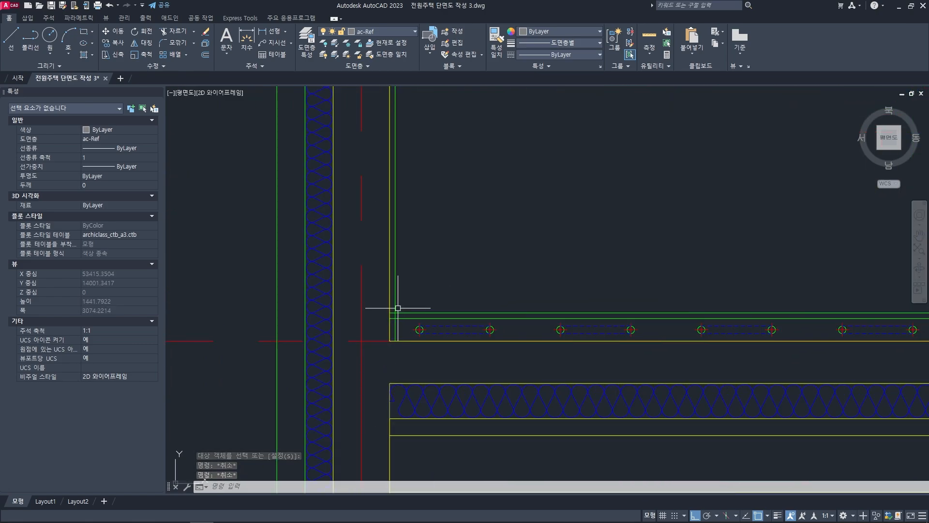
{"action": "middle_click_drag", "start_coordinate": [398, 308], "coordinate": [446, 298]}
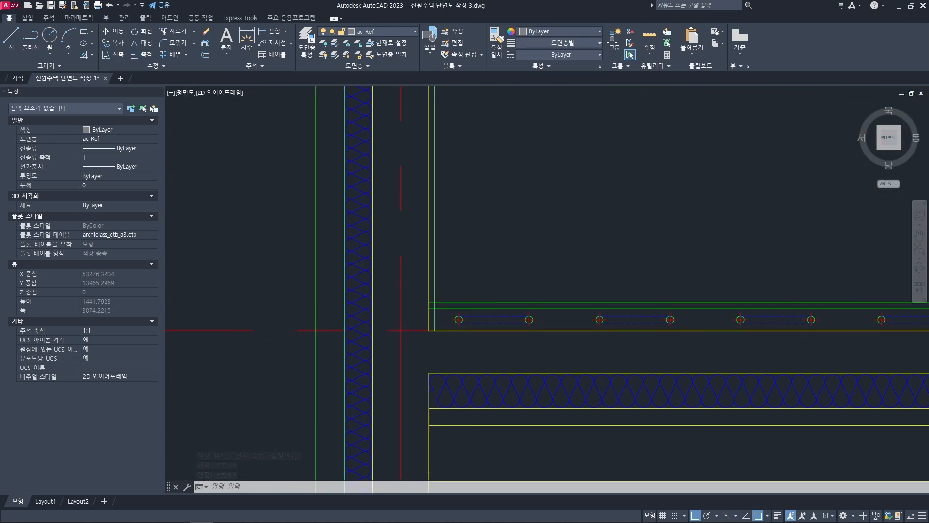
{"action": "scroll", "coordinate": [556, 307], "scroll_direction": "up", "scroll_amount": 2}
{"action": "key", "text": "Escape"}
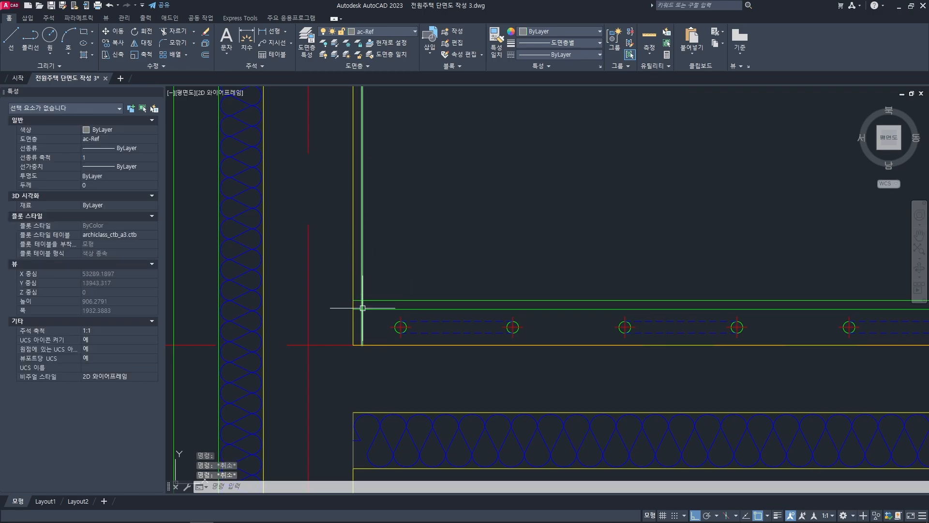
{"action": "mouse_move", "coordinate": [362, 308]}
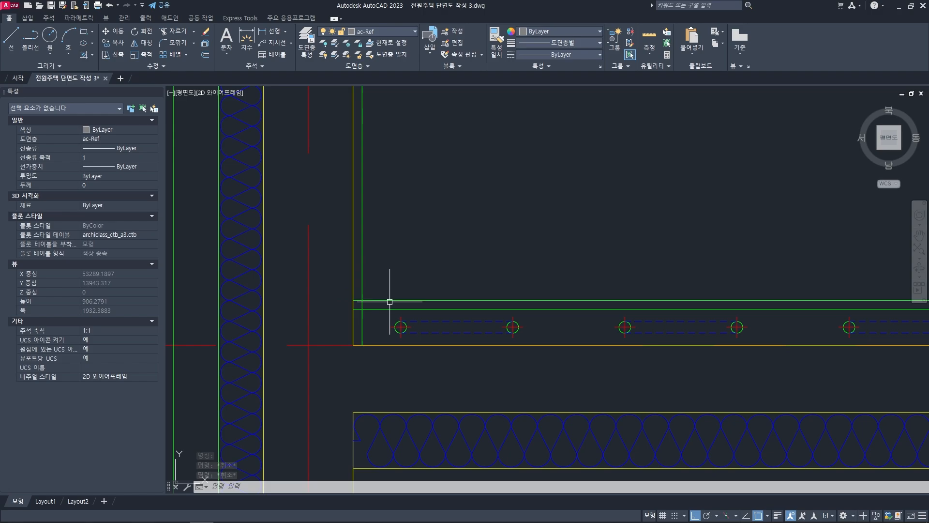
{"action": "mouse_move", "coordinate": [401, 305]}
{"action": "middle_mouse_down"}
{"action": "mouse_move", "coordinate": [422, 303]}
{"action": "mouse_move", "coordinate": [407, 308]}
{"action": "middle_mouse_up"}
{"action": "scroll", "coordinate": [401, 314], "scroll_direction": "up", "scroll_amount": 2}
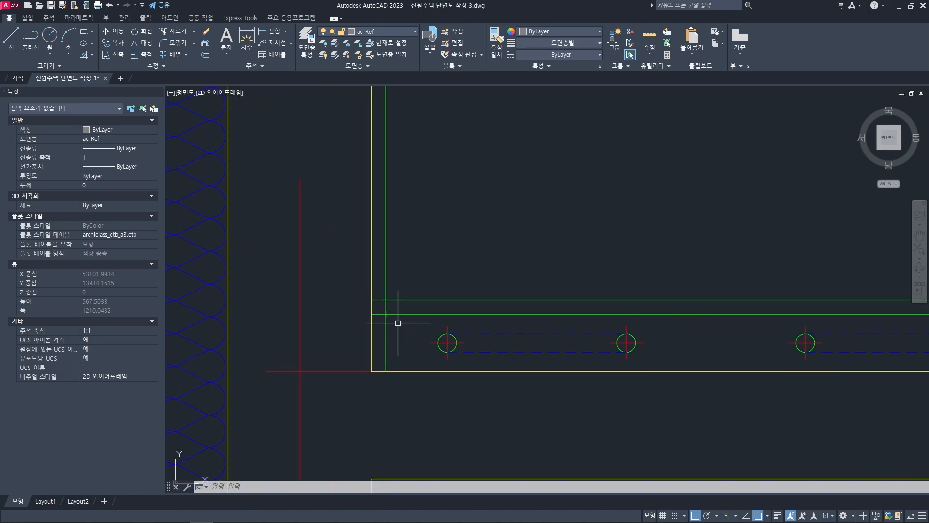
{"action": "key", "text": "Escape"}
{"action": "key", "text": "Escape"}
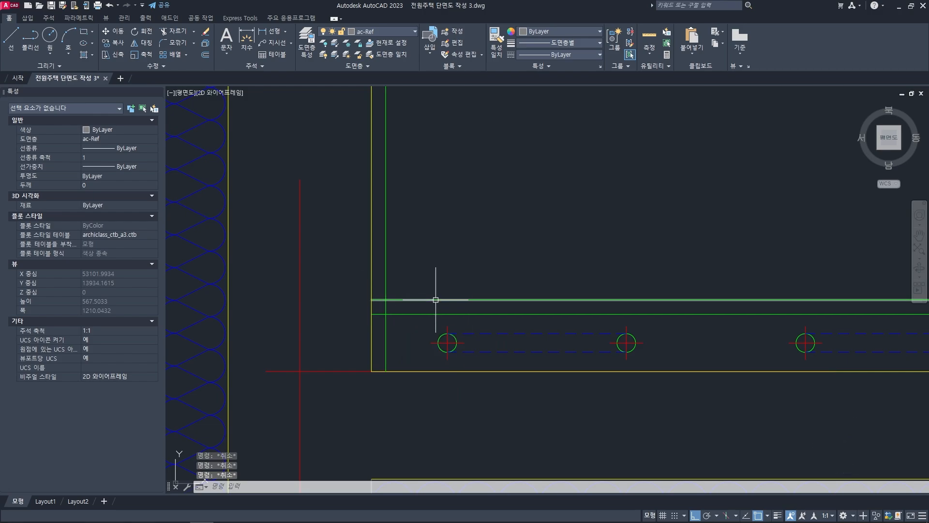
{"action": "middle_click_drag", "start_coordinate": [407, 309], "coordinate": [410, 310]}
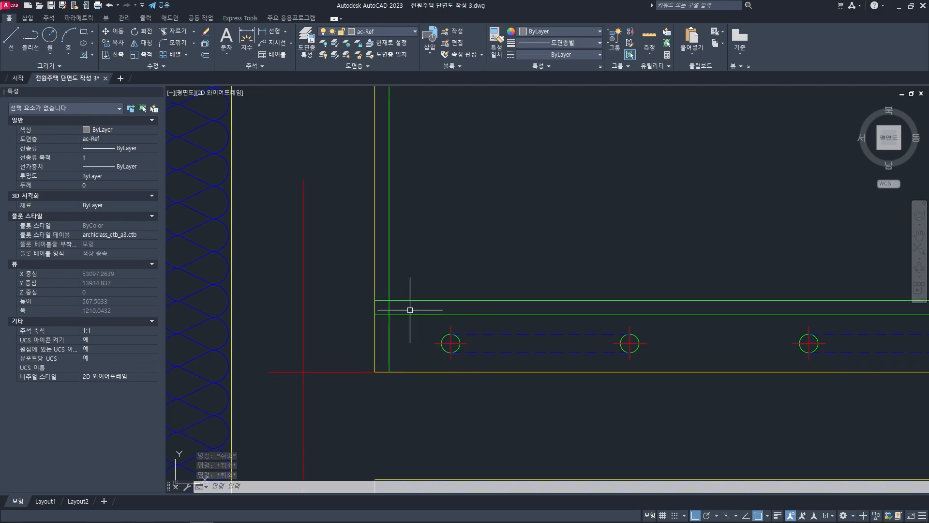
- Trim the left wall finish line below the lower floor finish line
{"action": "type", "text": "tr"}
{"action": "key", "text": "space"}
{"action": "left_click", "coordinate": [404, 315]}
{"action": "key", "text": "space"}
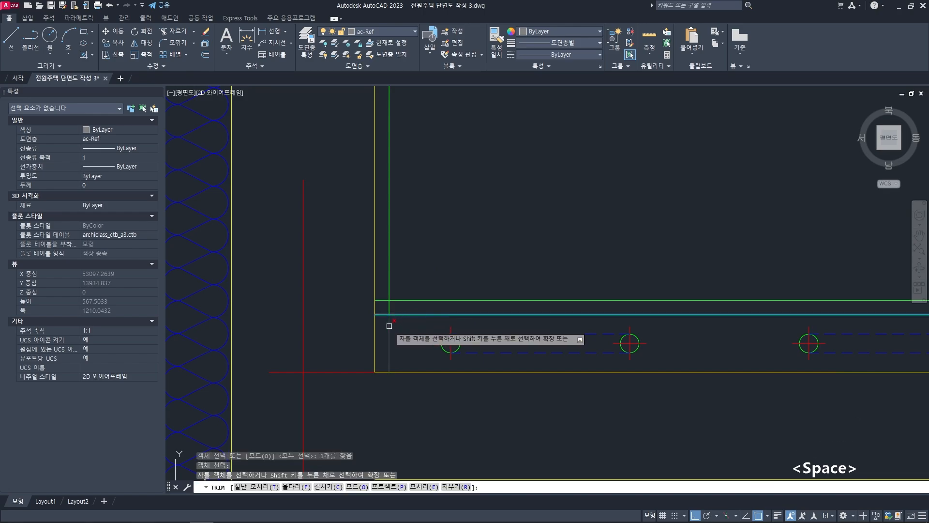
{"action": "left_click", "coordinate": [389, 327]}
{"action": "key", "text": "space"}
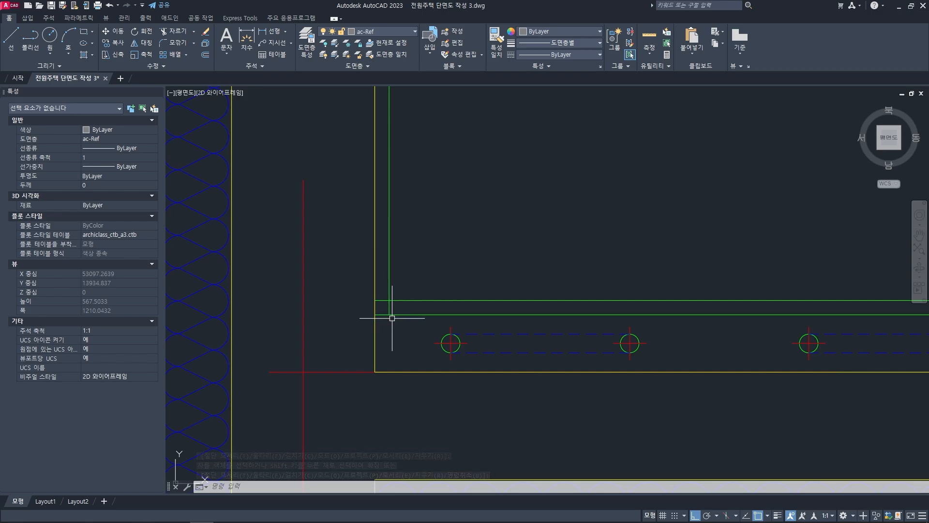
- Trim the end of the upper floor finish line that runs past the left wall finish line
{"action": "type", "text": "tr"}
{"action": "key", "text": "space"}
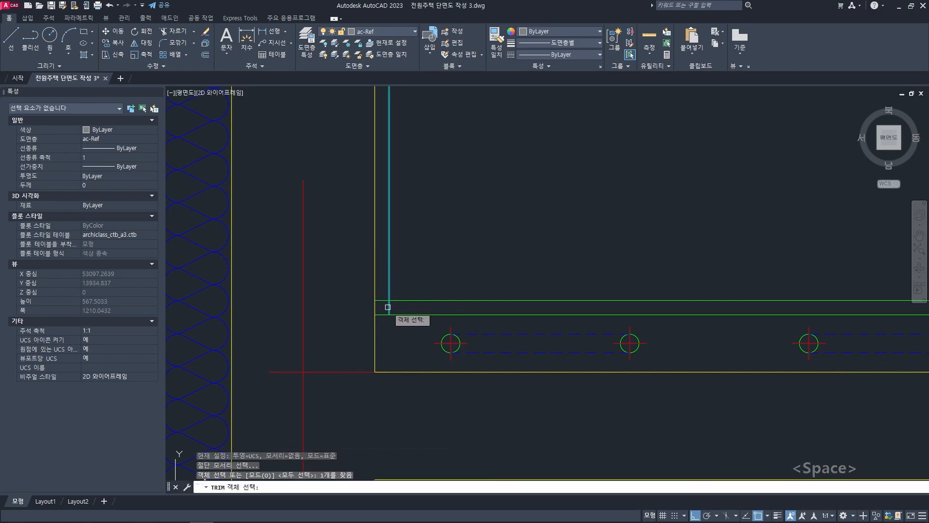
{"action": "key", "text": "space"}
{"action": "left_click", "coordinate": [381, 300]}
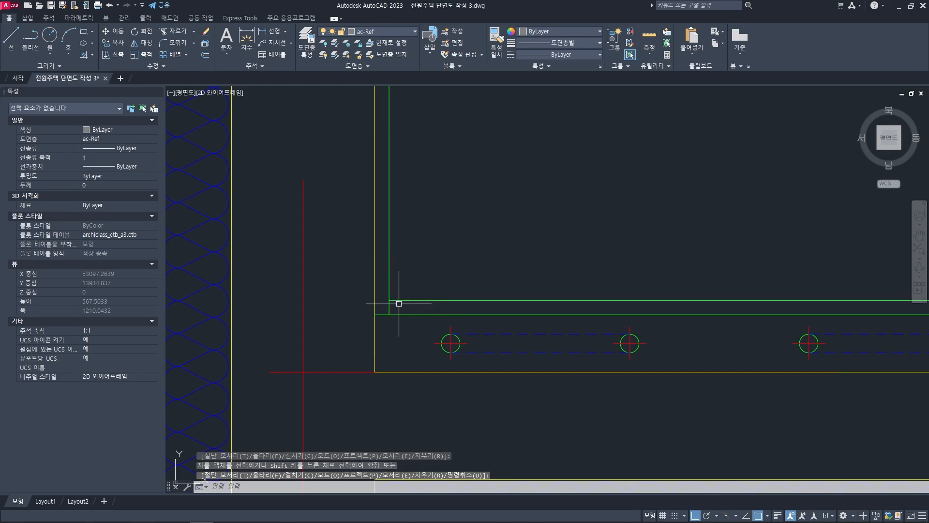
- At the room's right corner, trim the wall finish line below the lower floor finish line
{"action": "scroll", "coordinate": [457, 294], "scroll_direction": "down", "scroll_amount": 3}
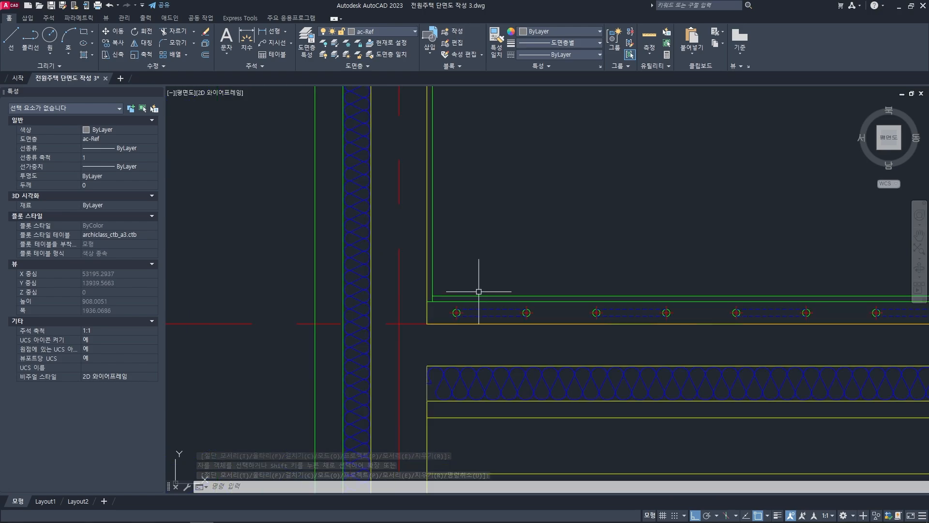
{"action": "middle_click_drag", "start_coordinate": [871, 273], "coordinate": [269, 281]}
{"action": "scroll", "coordinate": [745, 303], "scroll_direction": "up", "scroll_amount": 6}
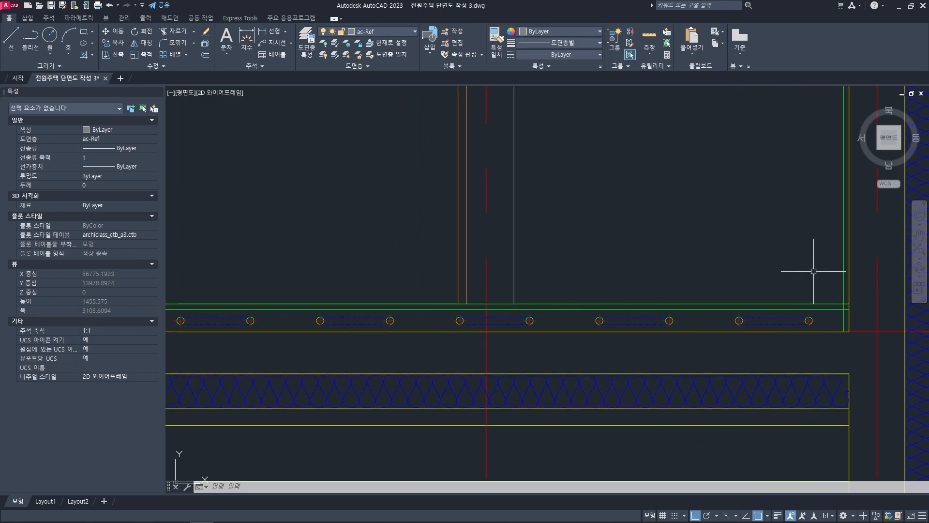
{"action": "type", "text": "tr"}
{"action": "key", "text": "space"}
{"action": "left_click", "coordinate": [640, 314]}
{"action": "key", "text": "space"}
{"action": "left_click", "coordinate": [649, 338]}
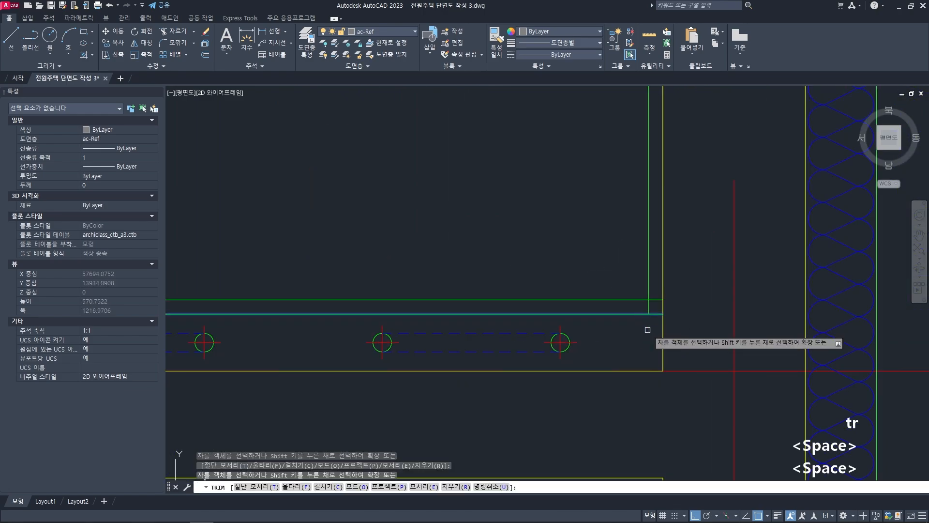
{"action": "key", "text": "space"}
- Trim the end of the upper floor finish line that runs past the right wall finish line
{"action": "type", "text": "tr"}
{"action": "key", "text": "space"}
{"action": "left_click", "coordinate": [649, 290]}
{"action": "key", "text": "space"}
{"action": "left_click", "coordinate": [655, 300]}
{"action": "key", "text": "space"}
- At the other section's ground-floor left corner, trim the wall finish line at the lower floor line and the upper floor line at the wall finish
{"action": "scroll", "coordinate": [629, 302], "scroll_direction": "down", "scroll_amount": 10}
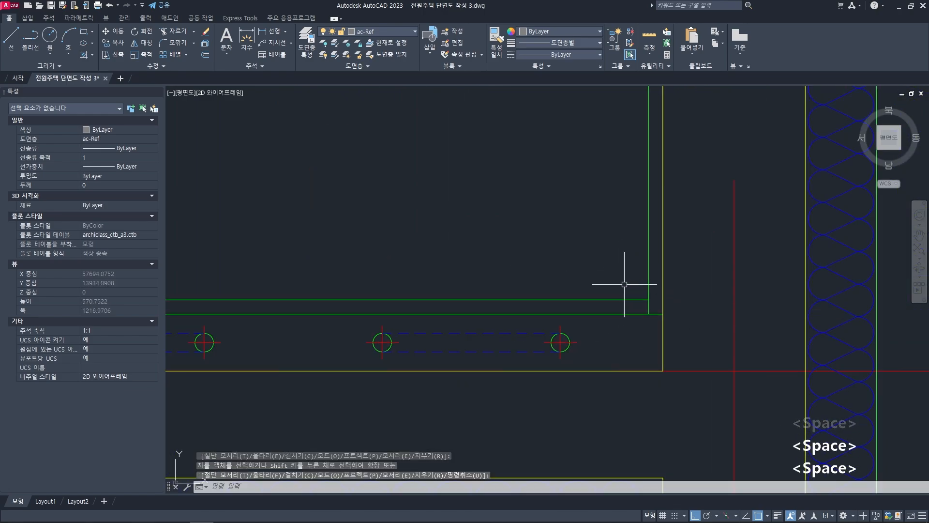
{"action": "scroll", "coordinate": [587, 297], "scroll_direction": "up", "scroll_amount": 10}
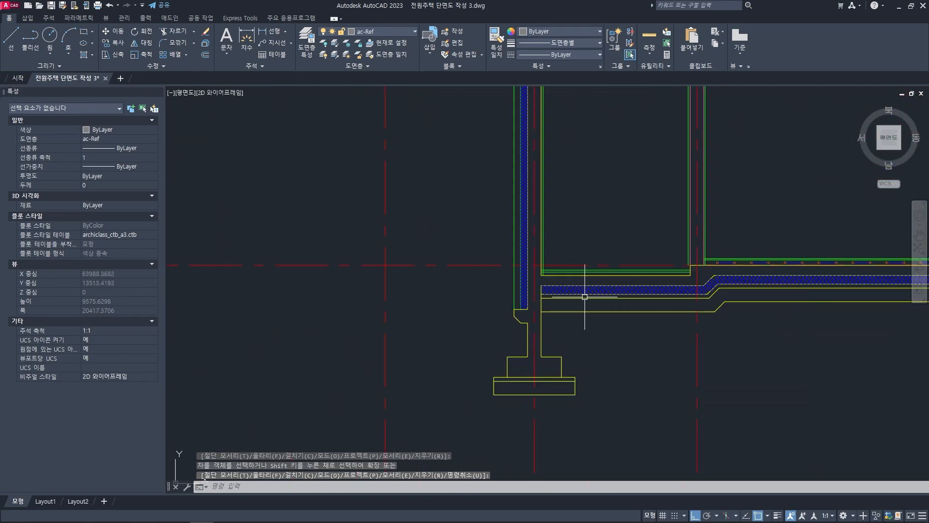
{"action": "type", "text": "tr"}
{"action": "key", "text": "space"}
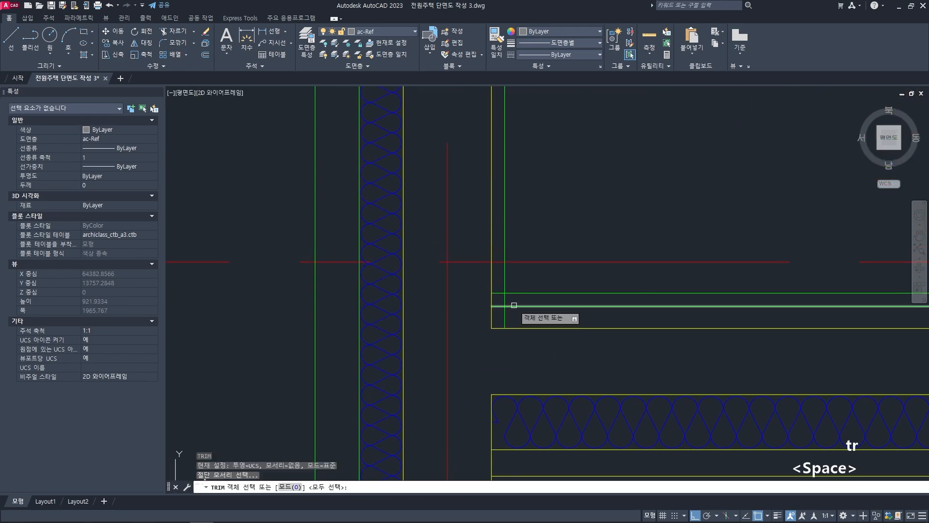
{"action": "key", "text": "space"}
{"action": "type", "text": "tr"}
{"action": "key", "text": "space"}
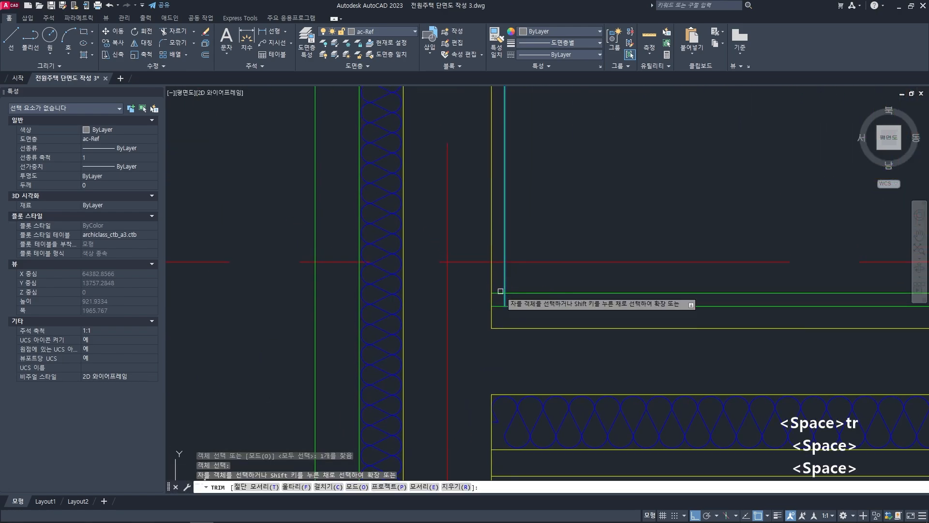
{"action": "key", "text": "space"}
{"action": "scroll", "coordinate": [602, 280], "scroll_direction": "down", "scroll_amount": 5}
{"action": "scroll", "coordinate": [587, 290], "scroll_direction": "up", "scroll_amount": 4}
{"action": "type", "text": "tr"}
{"action": "key", "text": "space"}
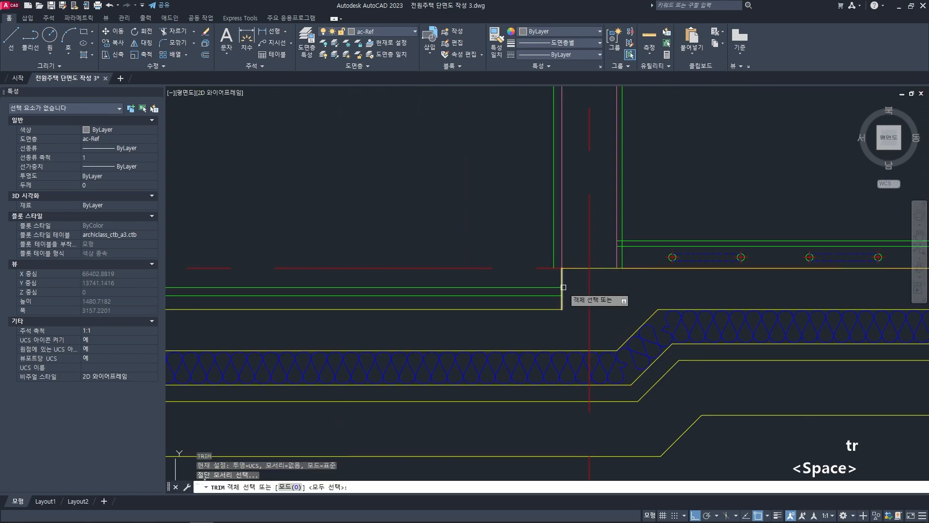
{"action": "key", "text": "Escape"}
{"action": "key", "text": "Escape"}
- Extend the partition's left finish line down to the lower floor finish line of the recessed floor
{"action": "type", "text": "ex"}
{"action": "key", "text": "space"}
{"action": "key", "text": "space"}
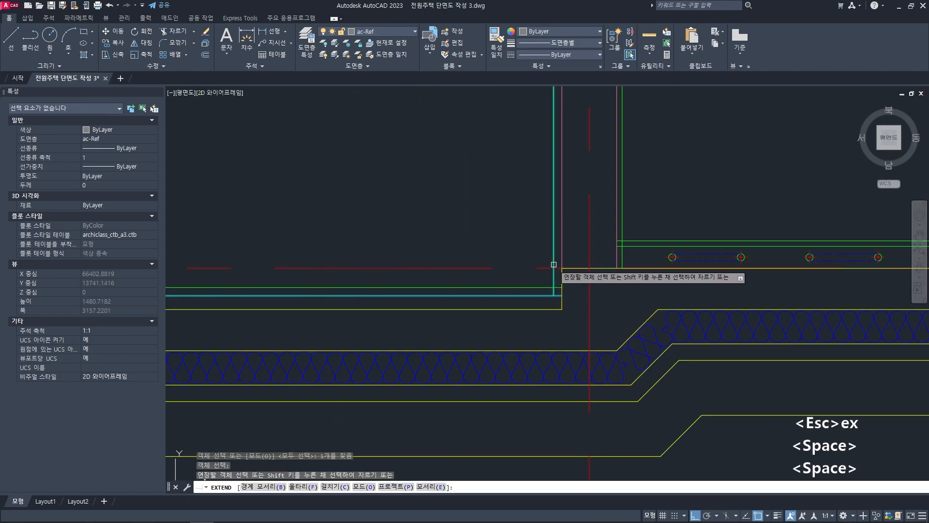
- Trim the recessed floor's upper finish line where it runs past the partition's left finish line
{"action": "scroll", "coordinate": [543, 286], "scroll_direction": "up", "scroll_amount": 3}
{"action": "middle_click_drag", "start_coordinate": [543, 286], "coordinate": [532, 292]}
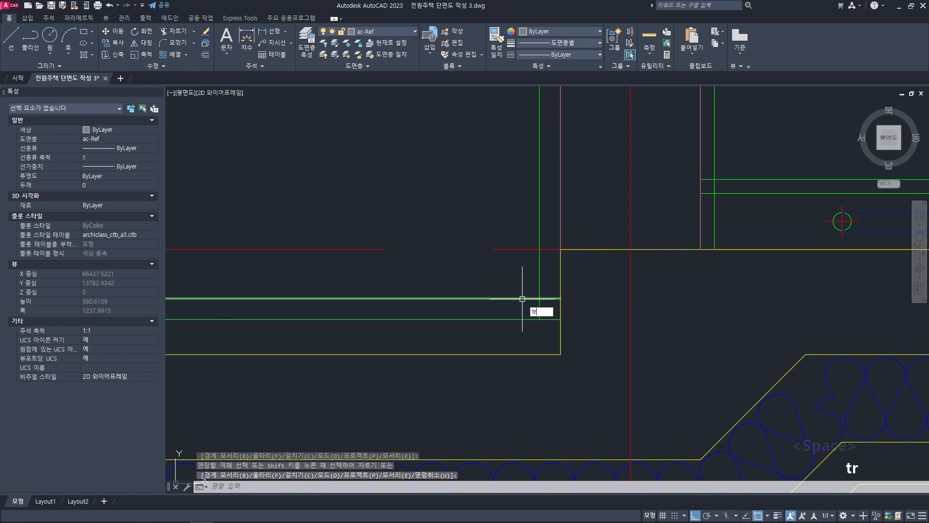
{"action": "type", "text": "tr"}
{"action": "key", "text": "space"}
{"action": "key", "text": "space"}
{"action": "scroll", "coordinate": [548, 304], "scroll_direction": "down", "scroll_amount": 4}
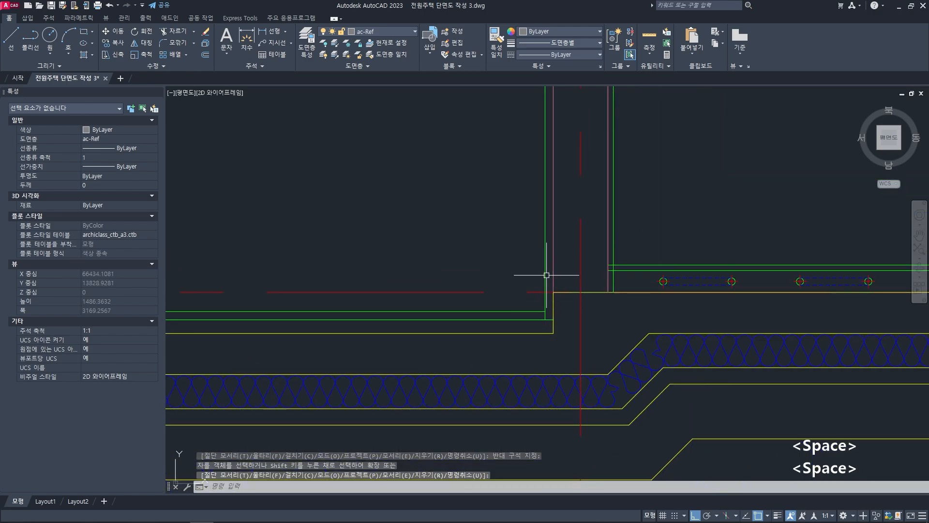
- On the partition's right side, trim the wall finish line at the lower floor line and the upper floor line at the wall finish
{"action": "mouse_move", "coordinate": [536, 309]}
{"action": "middle_mouse_down"}
{"action": "mouse_move", "coordinate": [525, 292]}
{"action": "mouse_move", "coordinate": [464, 322]}
{"action": "middle_mouse_up"}
{"action": "scroll", "coordinate": [539, 307], "scroll_direction": "down", "scroll_amount": 2}
{"action": "scroll", "coordinate": [500, 303], "scroll_direction": "up", "scroll_amount": 4}
{"action": "type", "text": "tr"}
{"action": "key", "text": "space"}
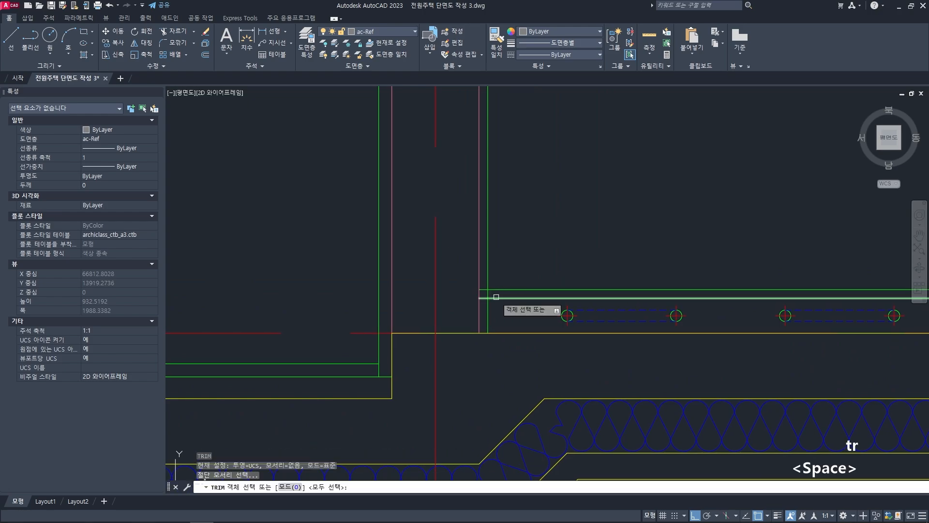
{"action": "key", "text": "space"}
{"action": "type", "text": "tr"}
{"action": "key", "text": "space"}
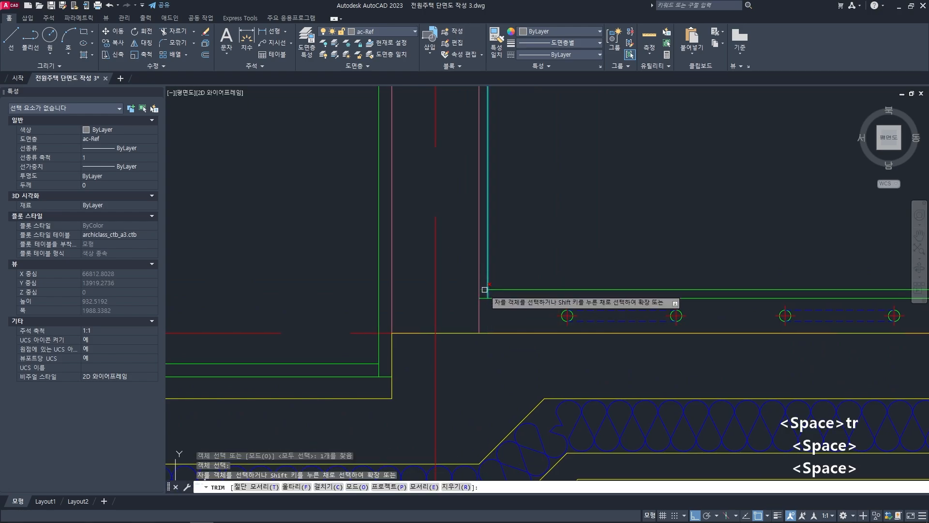
{"action": "left_click", "coordinate": [484, 290]}
{"action": "key", "text": "space"}
- At the heated ground-floor room's right corner, trim the wall finish line at the lower floor line and the upper floor line at the wall finish
{"action": "scroll", "coordinate": [485, 289], "scroll_direction": "down", "scroll_amount": 5}
{"action": "middle_click_drag", "start_coordinate": [664, 290], "coordinate": [521, 290]}
{"action": "middle_click_drag", "start_coordinate": [846, 273], "coordinate": [624, 283]}
{"action": "scroll", "coordinate": [740, 295], "scroll_direction": "up", "scroll_amount": 4}
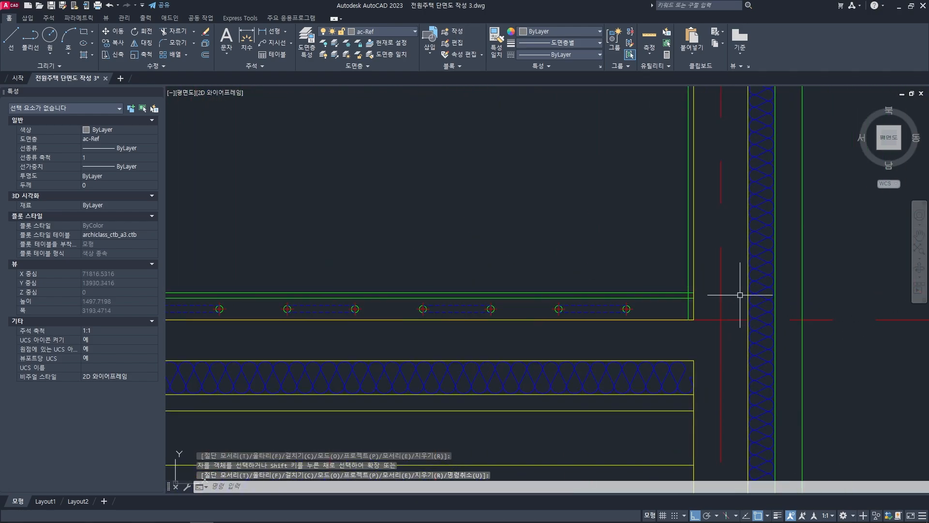
{"action": "scroll", "coordinate": [710, 297], "scroll_direction": "up", "scroll_amount": 4}
{"action": "type", "text": "tr"}
{"action": "key", "text": "space"}
{"action": "key", "text": "space"}
{"action": "key", "text": "space"}
{"action": "type", "text": "tr"}
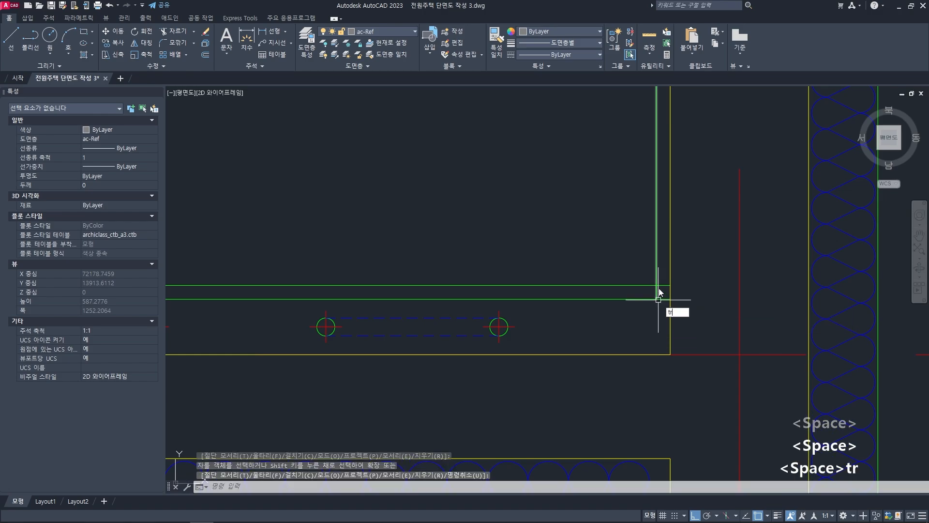
{"action": "key", "text": "space"}
{"action": "key", "text": "space"}
{"action": "key", "text": "space"}
{"action": "scroll", "coordinate": [649, 299], "scroll_direction": "down", "scroll_amount": 6}
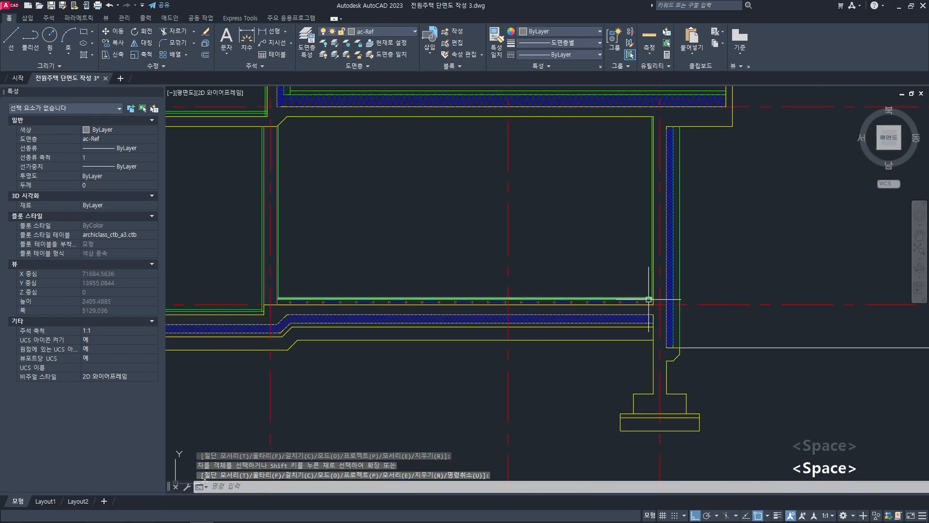
{"action": "scroll", "coordinate": [649, 299], "scroll_direction": "down", "scroll_amount": 2}
{"action": "key", "text": "Escape"}
{"action": "key", "text": "Escape"}
- At the second-floor room's left corner, trim the wall finish line at the lower floor line and the upper floor line at the wall finish
{"action": "middle_click_drag", "start_coordinate": [518, 282], "coordinate": [544, 234]}
{"action": "scroll", "coordinate": [520, 205], "scroll_direction": "up", "scroll_amount": 2}
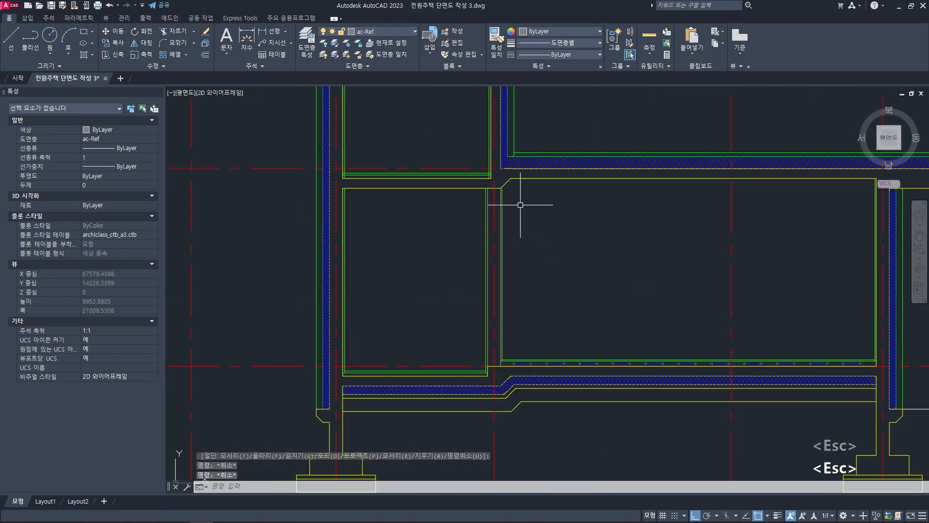
{"action": "scroll", "coordinate": [570, 207], "scroll_direction": "up", "scroll_amount": 3}
{"action": "scroll", "coordinate": [442, 222], "scroll_direction": "up", "scroll_amount": 4}
{"action": "scroll", "coordinate": [429, 249], "scroll_direction": "up", "scroll_amount": 4}
{"action": "type", "text": "tr"}
{"action": "key", "text": "space"}
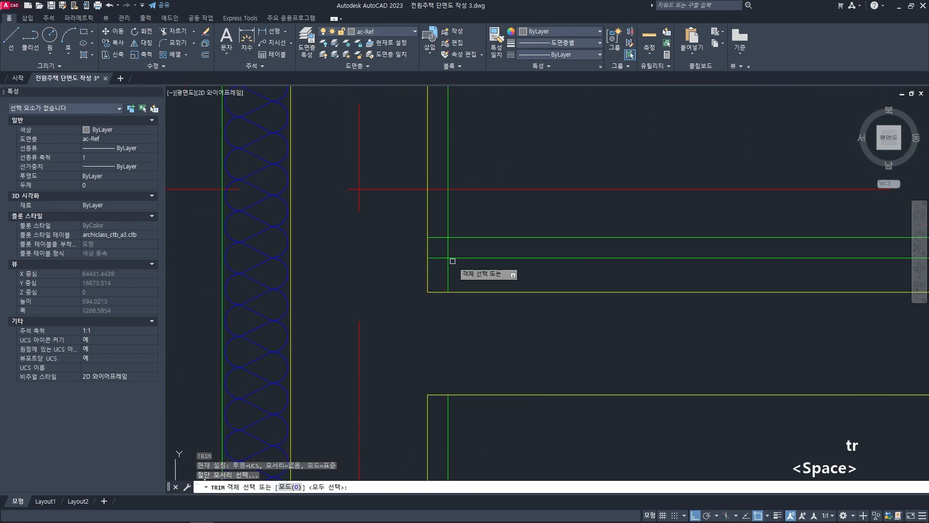
{"action": "key", "text": "space"}
{"action": "type", "text": "tr"}
{"action": "key", "text": "space"}
{"action": "left_click", "coordinate": [448, 241]}
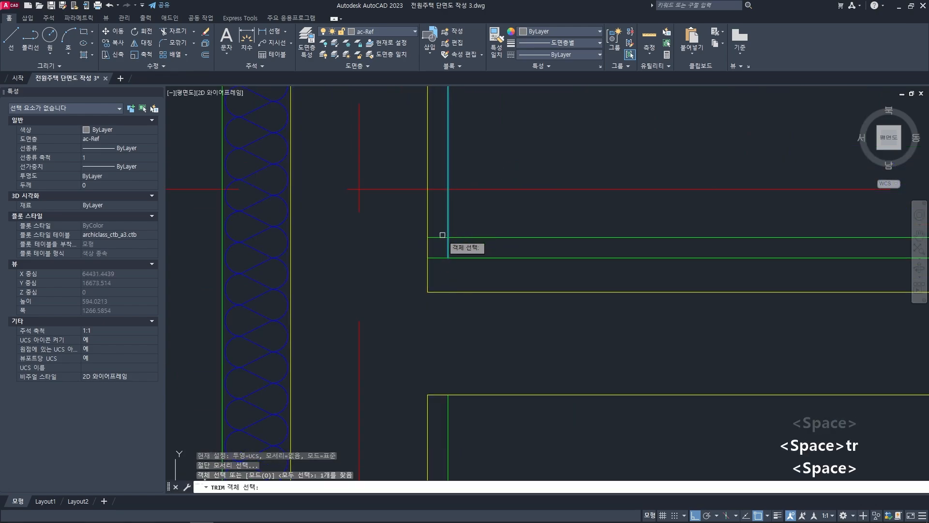
{"action": "key", "text": "space"}
{"action": "left_click", "coordinate": [439, 236]}
{"action": "key", "text": "space"}
- At the second-floor room's right corner, trim the wall finish line at the lower floor line and the upper floor line at the wall finish
{"action": "scroll", "coordinate": [452, 238], "scroll_direction": "down", "scroll_amount": 4}
{"action": "middle_click_drag", "start_coordinate": [675, 238], "coordinate": [415, 245]}
{"action": "middle_click_drag", "start_coordinate": [803, 237], "coordinate": [625, 235]}
{"action": "scroll", "coordinate": [624, 235], "scroll_direction": "up", "scroll_amount": 4}
{"action": "key", "text": "space"}
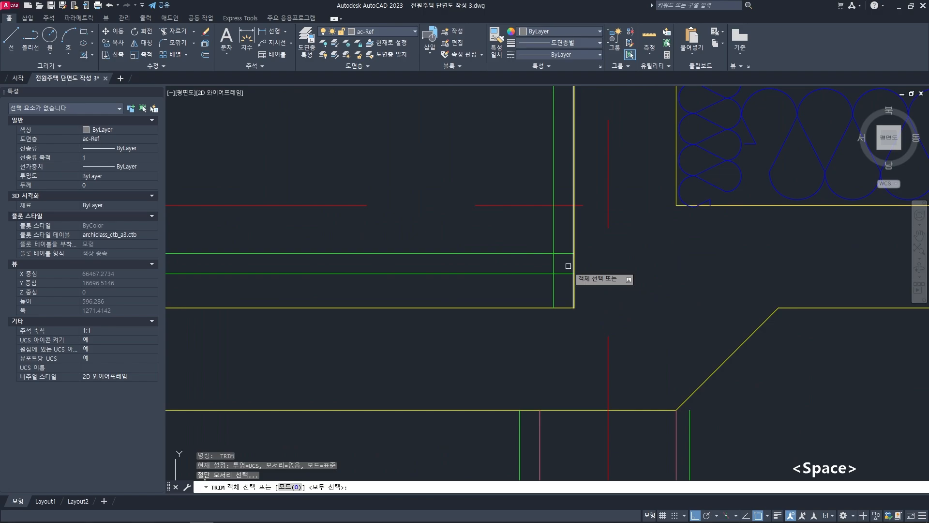
{"action": "key", "text": "space"}
{"action": "scroll", "coordinate": [575, 256], "scroll_direction": "down", "scroll_amount": 4}
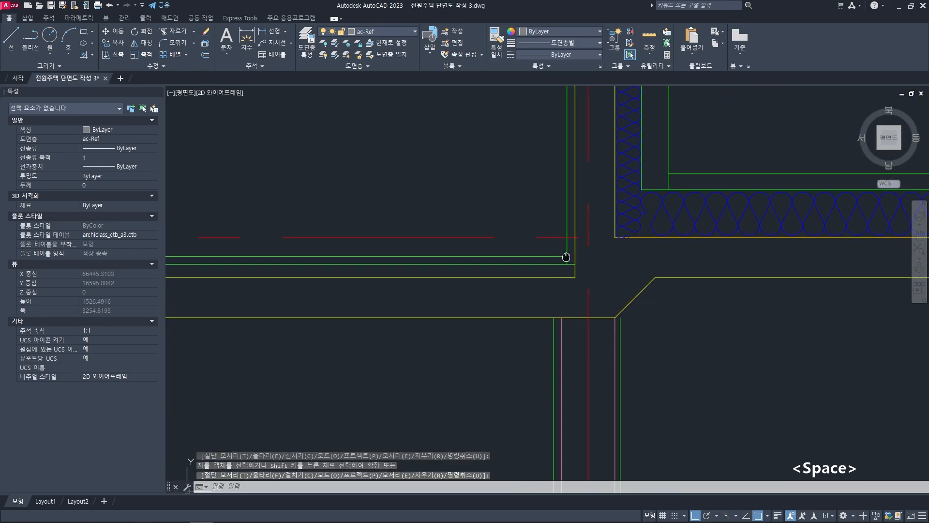
{"action": "key", "text": "Escape"}
{"action": "key", "text": "Escape"}
{"action": "scroll", "coordinate": [550, 249], "scroll_direction": "down", "scroll_amount": 6}
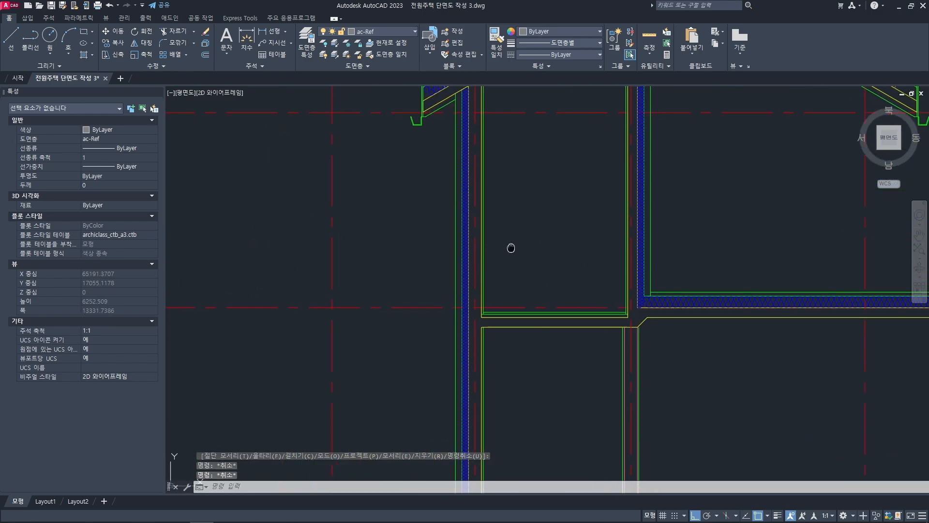
- Review the trimmed finish corners and the room ceilings in both house sections
{"action": "scroll", "coordinate": [500, 285], "scroll_direction": "up", "scroll_amount": 6}
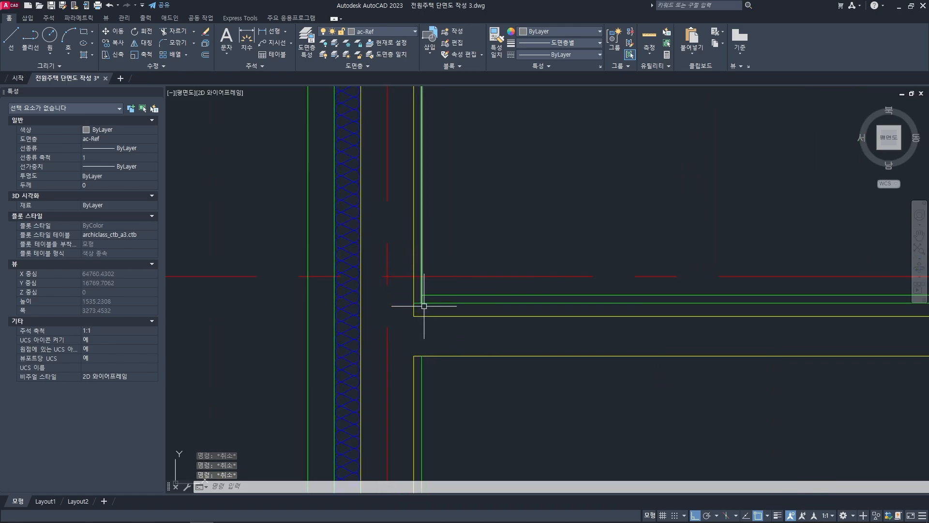
{"action": "scroll", "coordinate": [457, 299], "scroll_direction": "down", "scroll_amount": 6}
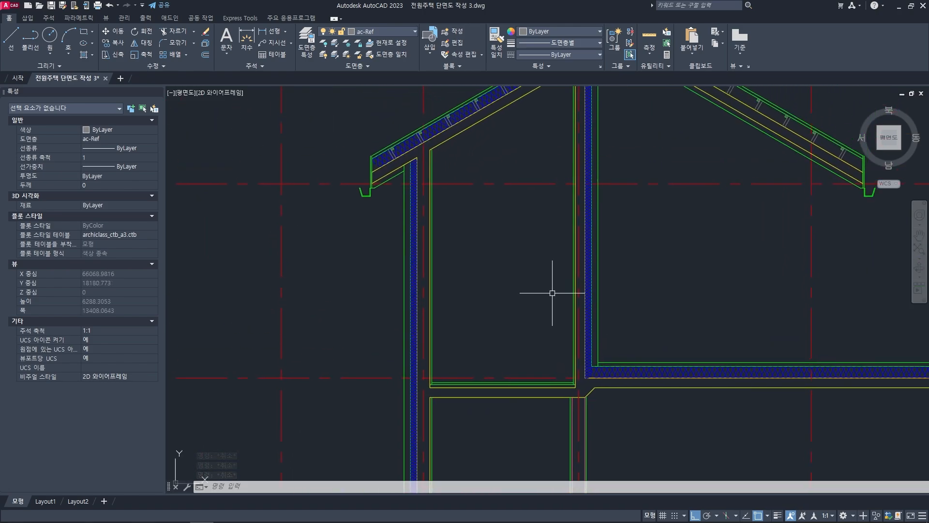
{"action": "middle_click_drag", "start_coordinate": [547, 303], "coordinate": [511, 250]}
{"action": "scroll", "coordinate": [514, 321], "scroll_direction": "down", "scroll_amount": 4}
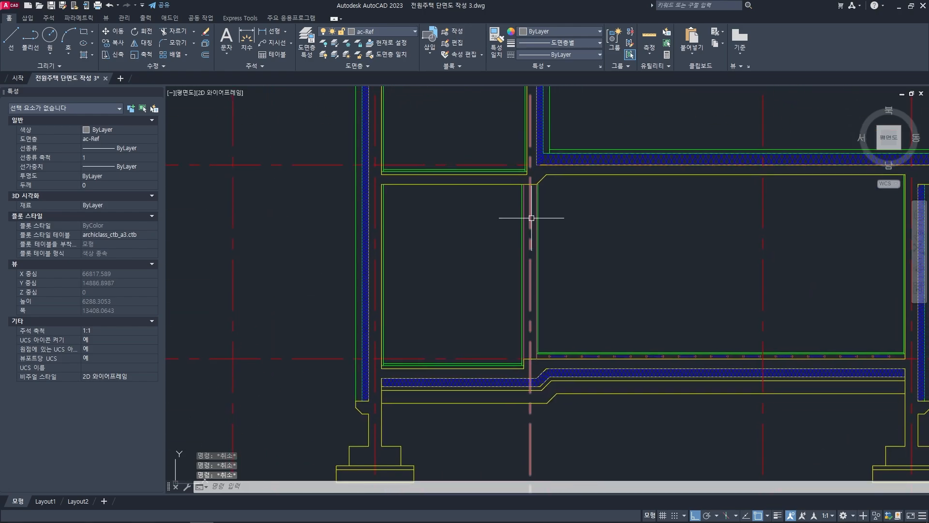
{"action": "scroll", "coordinate": [491, 260], "scroll_direction": "up", "scroll_amount": 4}
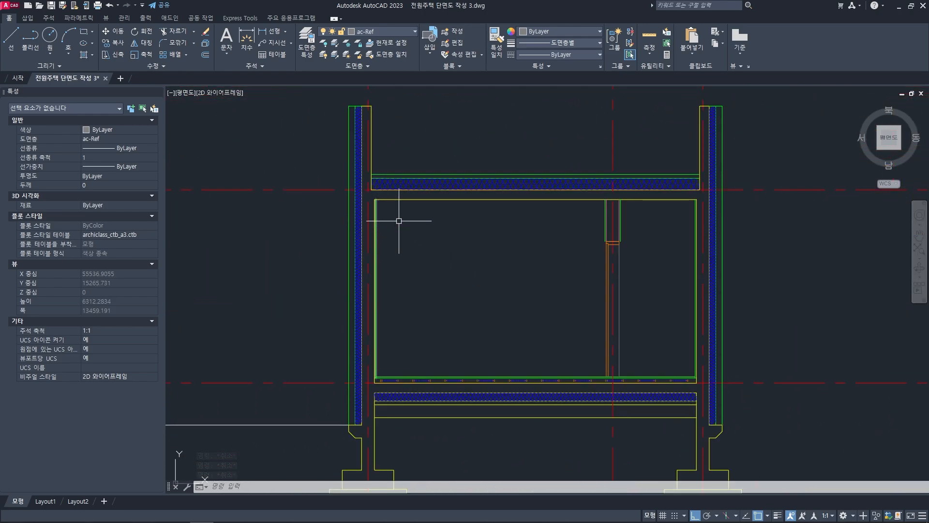
{"action": "middle_click_drag", "start_coordinate": [392, 205], "coordinate": [410, 209]}
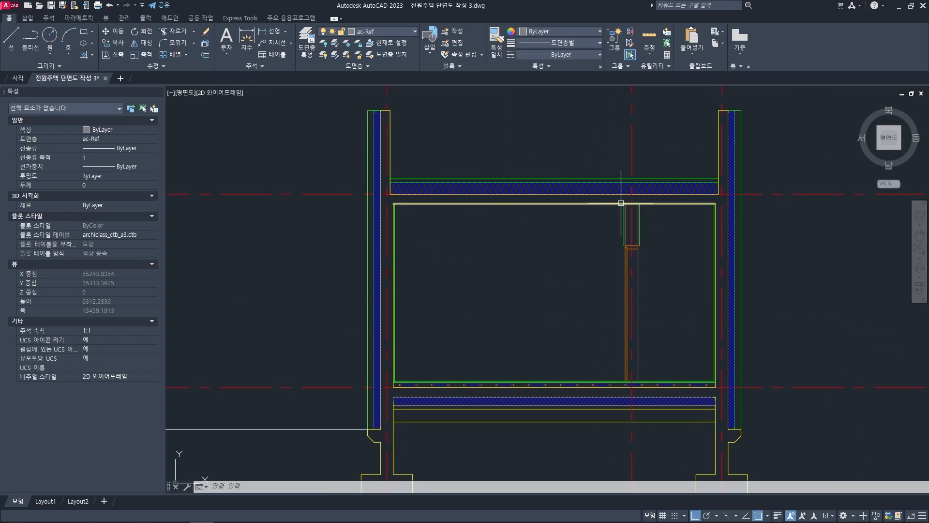
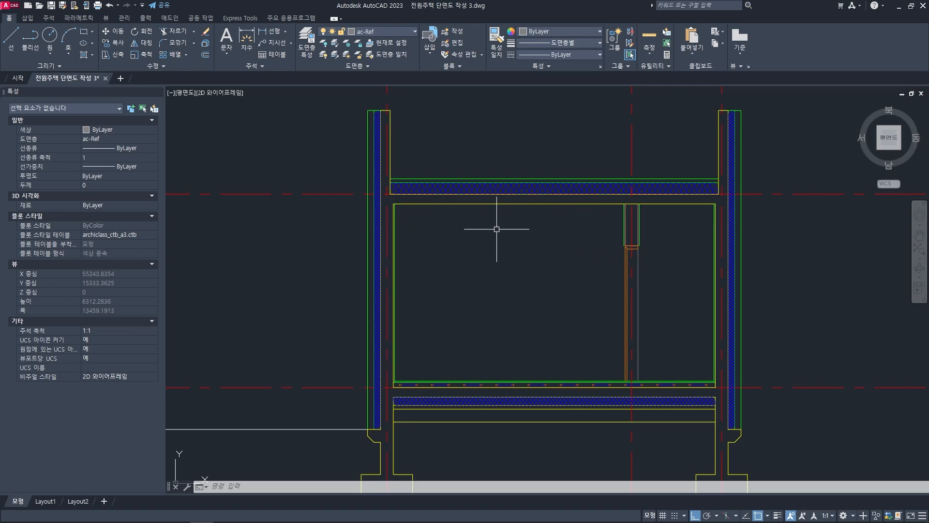
{"action": "scroll", "coordinate": [483, 229], "scroll_direction": "down", "scroll_amount": 6}
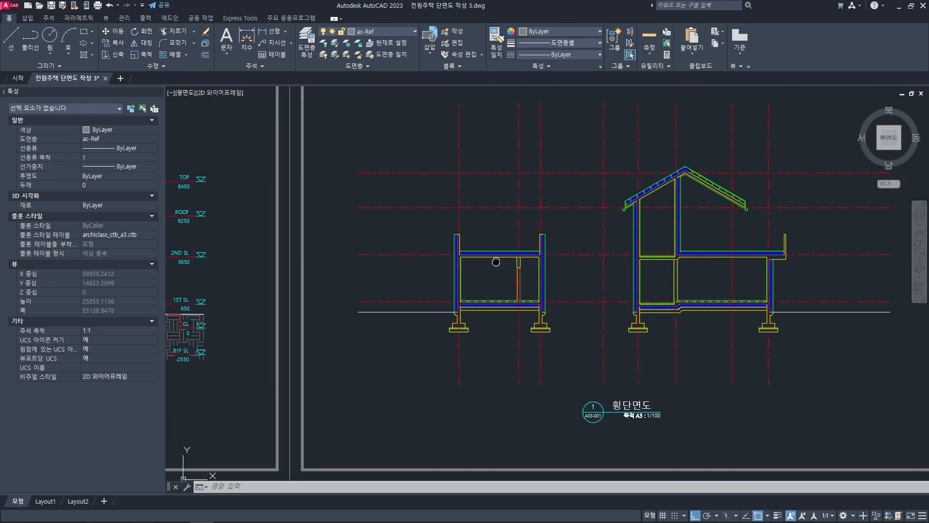
{"action": "scroll", "coordinate": [483, 262], "scroll_direction": "up", "scroll_amount": 4}
{"action": "scroll", "coordinate": [474, 261], "scroll_direction": "up", "scroll_amount": 4}
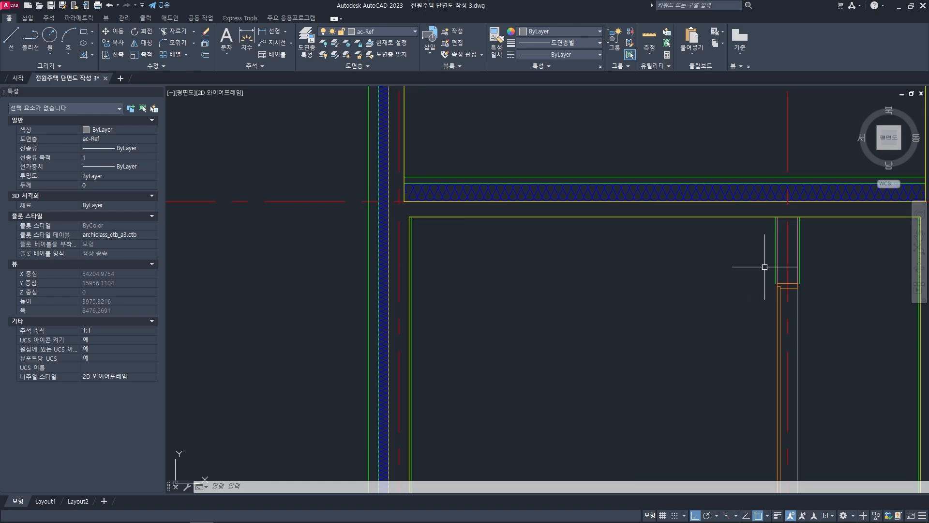
{"action": "scroll", "coordinate": [726, 265], "scroll_direction": "down", "scroll_amount": 1}
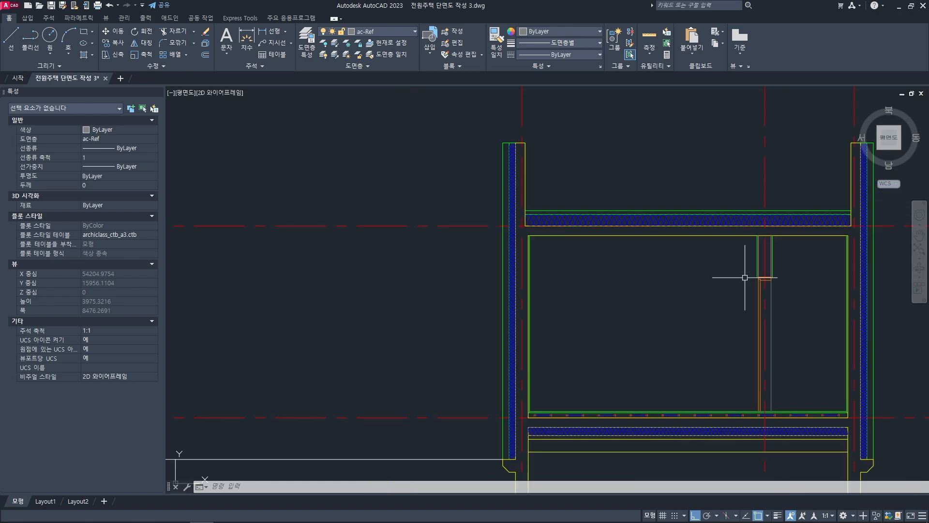
- Examine the suspended ceiling, hanger rods and wall finish tops above the second-floor bathroom in the completed reference section
{"action": "middle_click_drag", "start_coordinate": [728, 275], "coordinate": [600, 286]}
{"action": "scroll", "coordinate": [605, 286], "scroll_direction": "down", "scroll_amount": 3}
{"action": "middle_click_drag", "start_coordinate": [664, 282], "coordinate": [562, 280]}
{"action": "middle_click_drag", "start_coordinate": [595, 246], "coordinate": [597, 298]}
{"action": "scroll", "coordinate": [599, 300], "scroll_direction": "down", "scroll_amount": 1}
{"action": "middle_click_drag", "start_coordinate": [599, 215], "coordinate": [575, 292]}
{"action": "middle_click_drag", "start_coordinate": [460, 345], "coordinate": [616, 295]}
{"action": "middle_click_drag", "start_coordinate": [336, 323], "coordinate": [426, 303]}
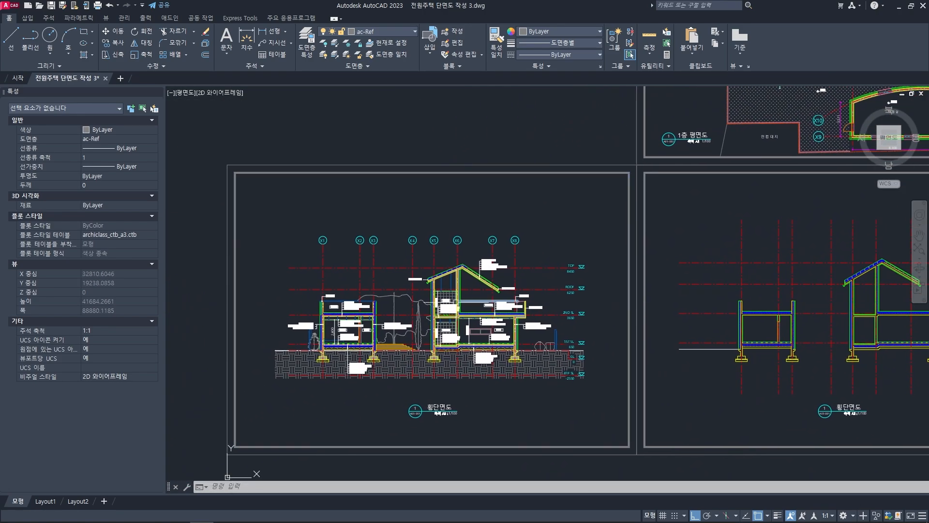
{"action": "scroll", "coordinate": [426, 303], "scroll_direction": "up", "scroll_amount": 10}
{"action": "scroll", "coordinate": [581, 300], "scroll_direction": "down", "scroll_amount": 2}
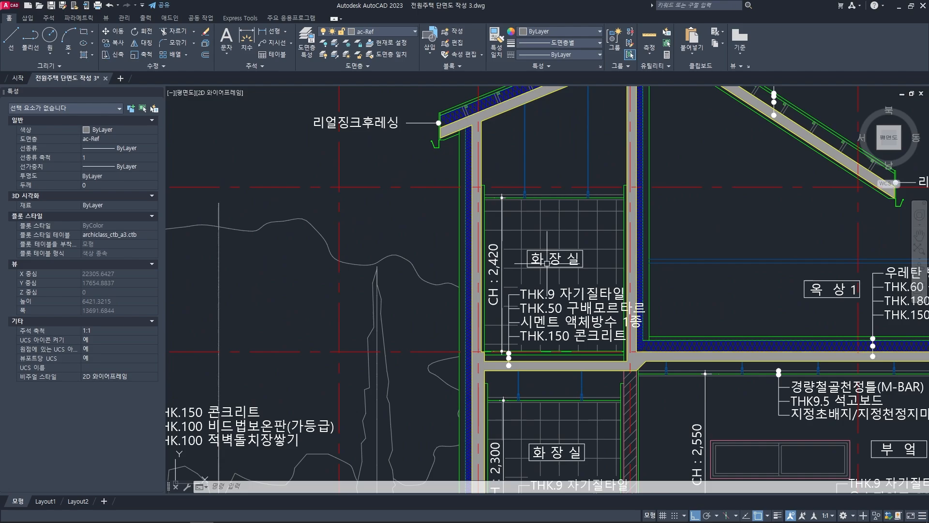
{"action": "middle_click_drag", "start_coordinate": [526, 100], "coordinate": [526, 168]}
{"action": "scroll", "coordinate": [528, 168], "scroll_direction": "up", "scroll_amount": 4}
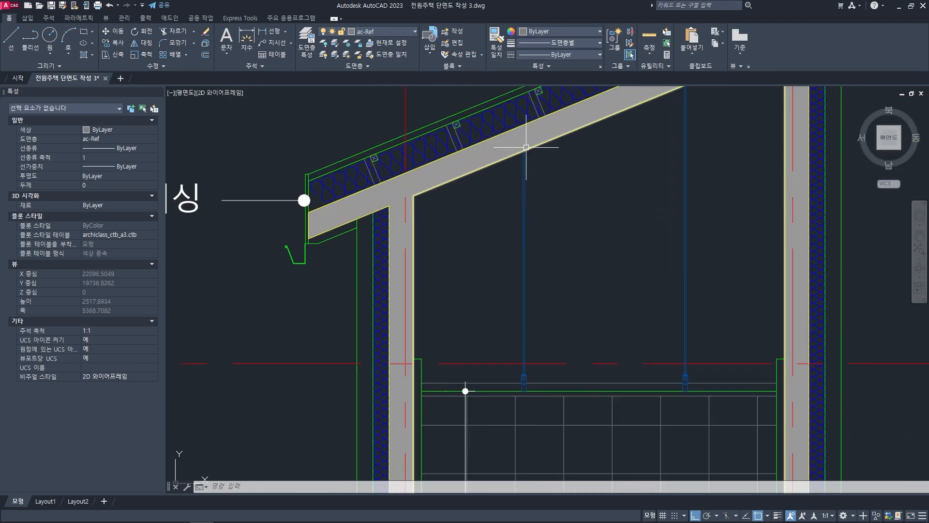
{"action": "scroll", "coordinate": [526, 386], "scroll_direction": "up", "scroll_amount": 2}
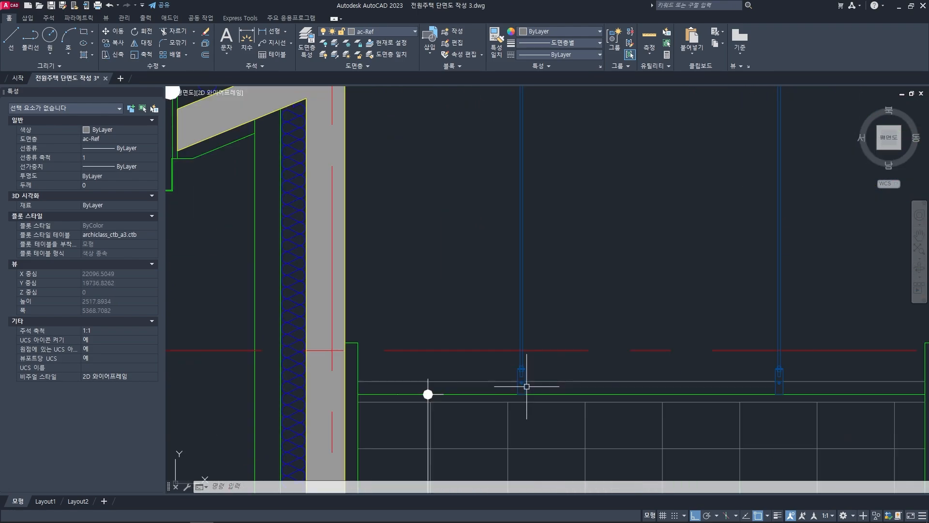
{"action": "scroll", "coordinate": [514, 352], "scroll_direction": "up", "scroll_amount": 4}
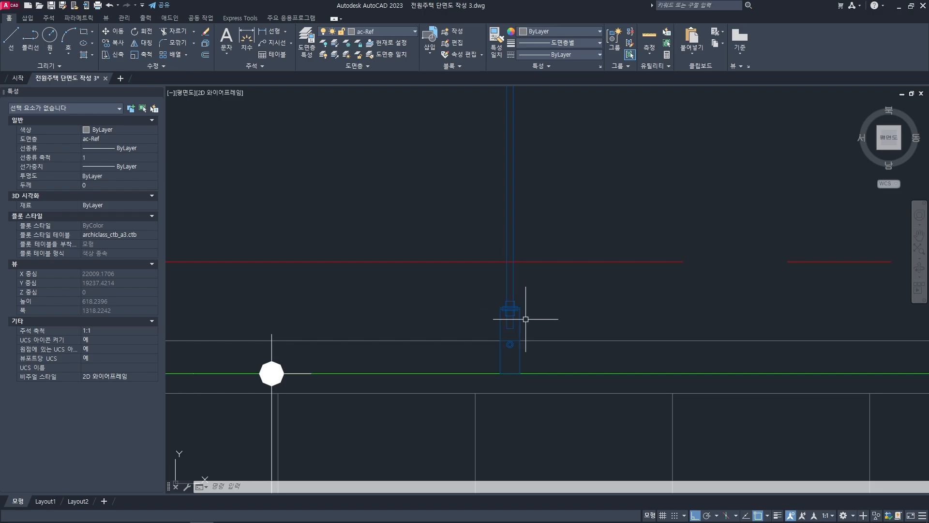
{"action": "scroll", "coordinate": [517, 306], "scroll_direction": "down", "scroll_amount": 2}
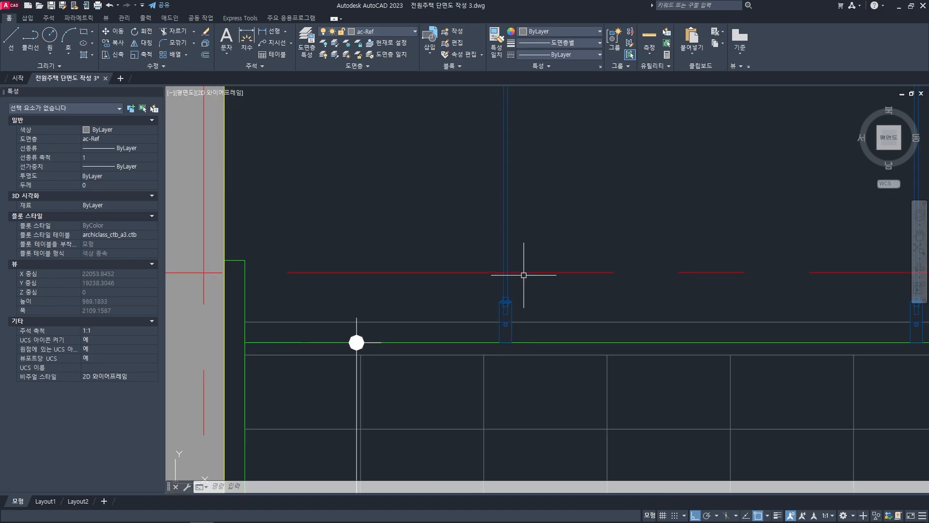
{"action": "scroll", "coordinate": [513, 254], "scroll_direction": "down", "scroll_amount": 2}
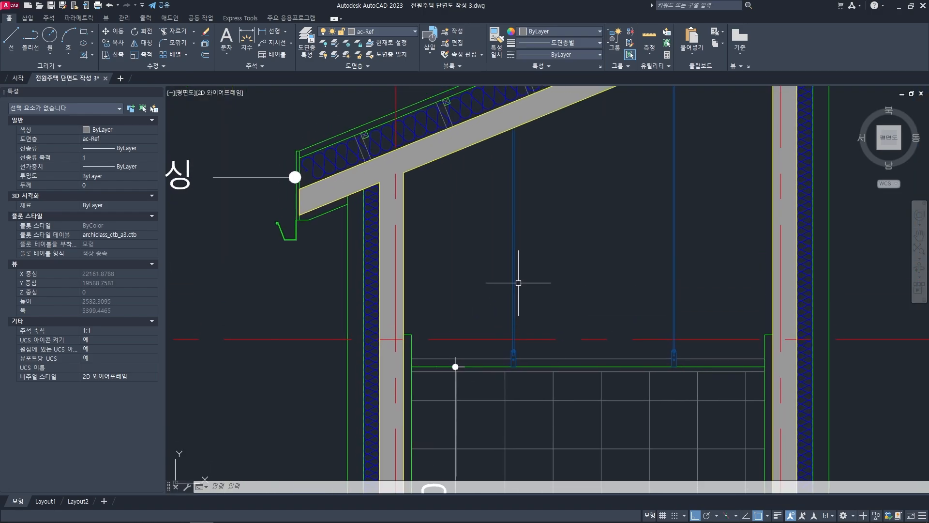
{"action": "scroll", "coordinate": [518, 358], "scroll_direction": "up", "scroll_amount": 2}
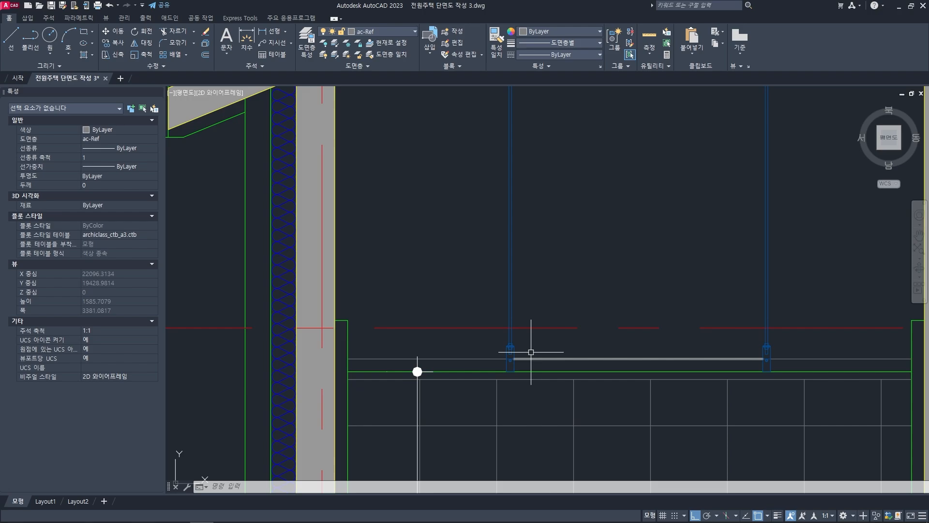
{"action": "scroll", "coordinate": [527, 352], "scroll_direction": "down", "scroll_amount": 2}
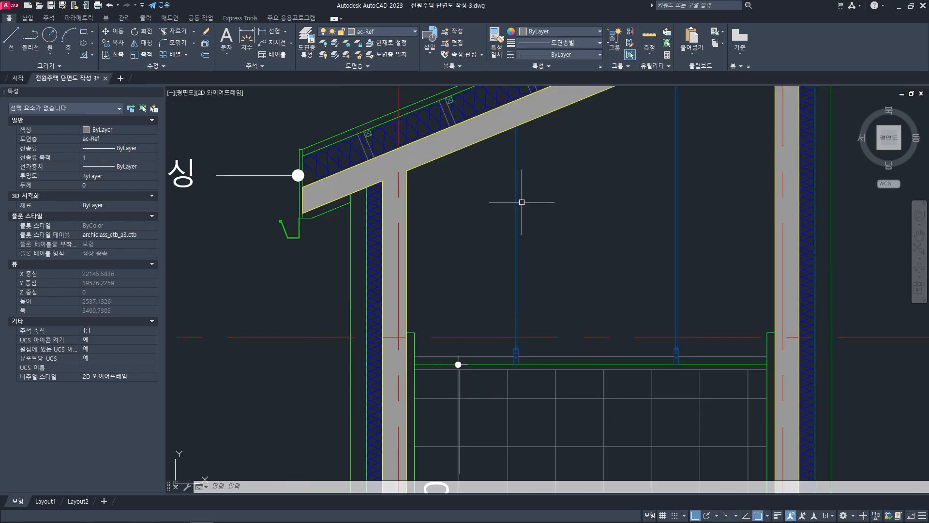
{"action": "scroll", "coordinate": [672, 260], "scroll_direction": "down", "scroll_amount": 8}
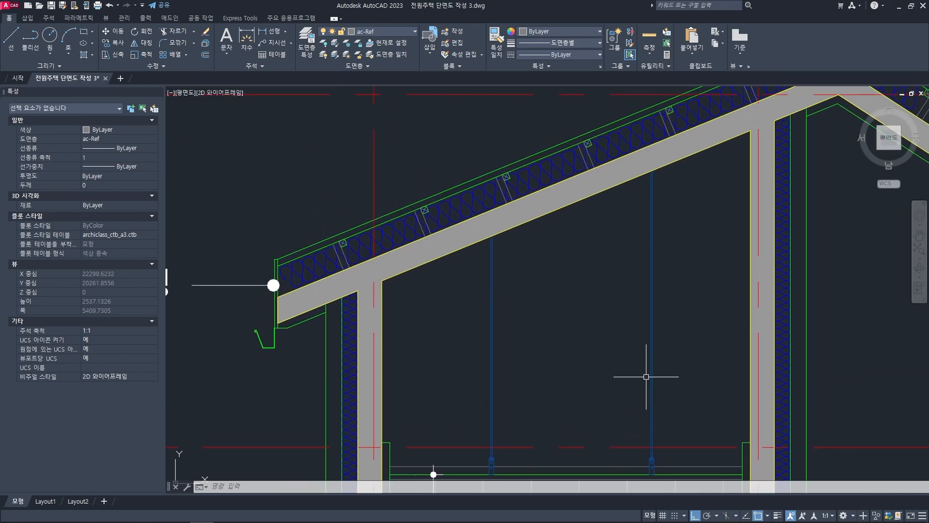
- Measure the single-storey section's room height from the upper floor finish line to the underside of the ceiling slab at the left wall
{"action": "scroll", "coordinate": [561, 328], "scroll_direction": "down", "scroll_amount": 6}
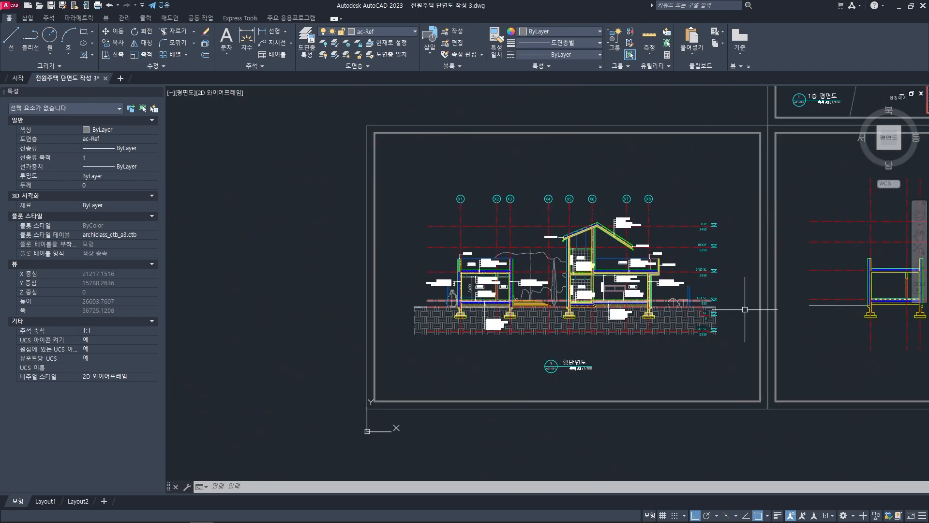
{"action": "scroll", "coordinate": [525, 296], "scroll_direction": "up", "scroll_amount": 10}
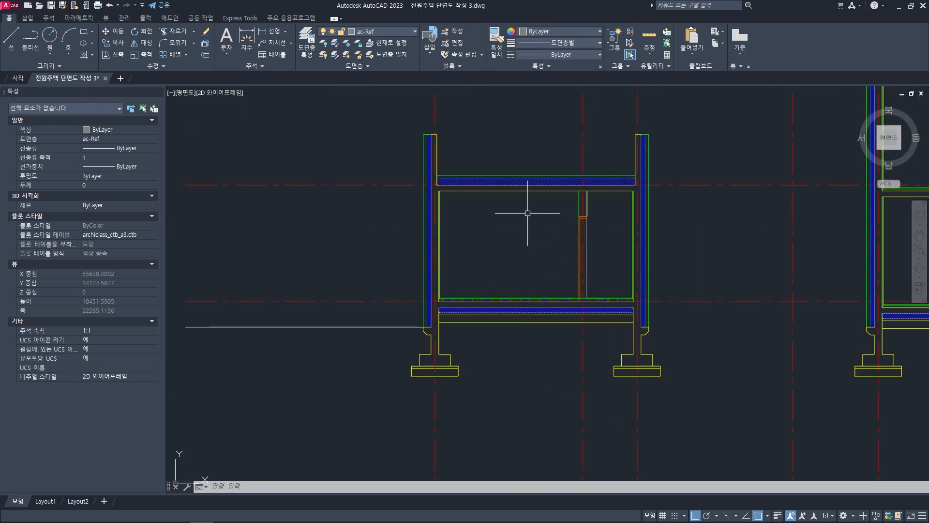
{"action": "scroll", "coordinate": [526, 216], "scroll_direction": "up", "scroll_amount": 3}
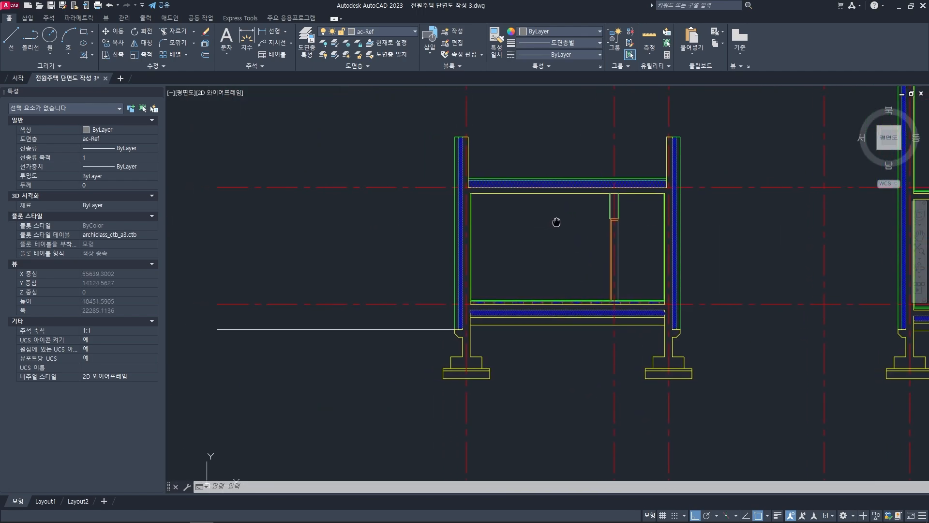
{"action": "type", "text": "di"}
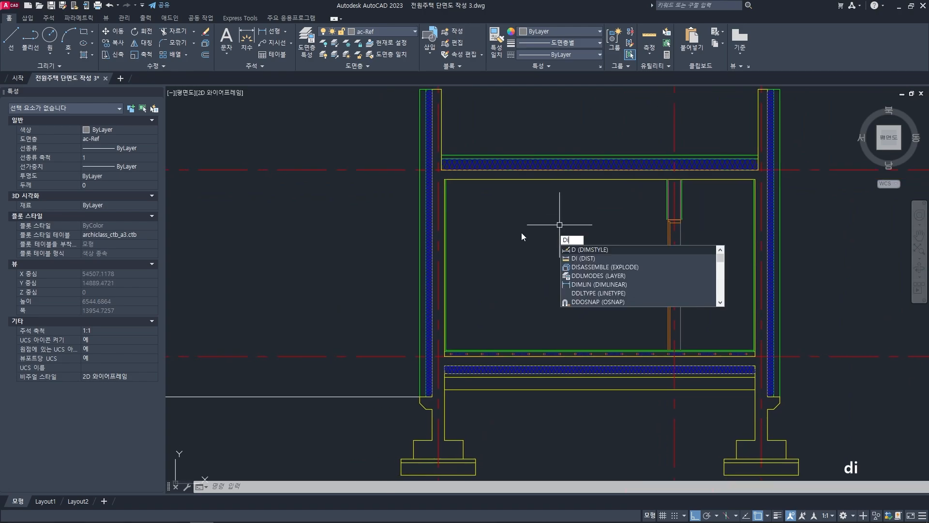
{"action": "key", "text": "space"}
{"action": "scroll", "coordinate": [438, 333], "scroll_direction": "up", "scroll_amount": 6}
{"action": "left_click", "coordinate": [413, 378]}
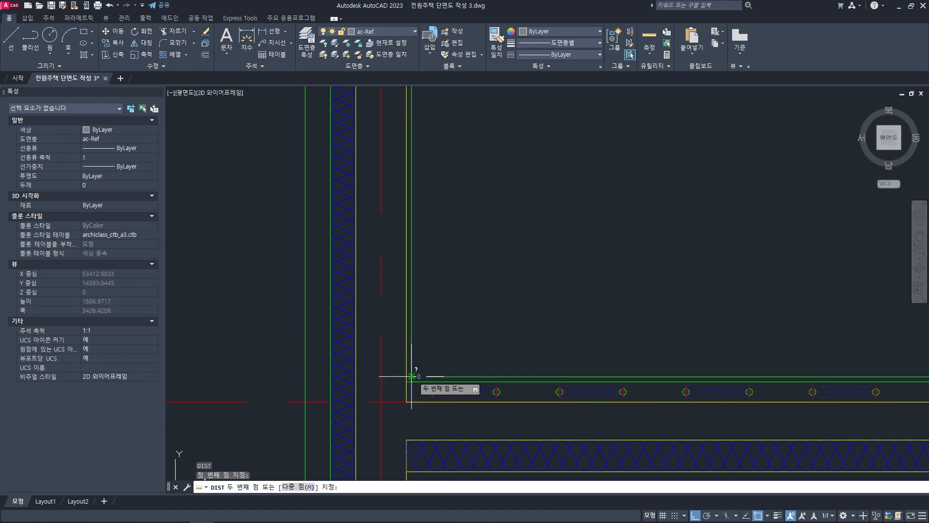
{"action": "scroll", "coordinate": [424, 344], "scroll_direction": "down", "scroll_amount": 2}
{"action": "middle_click_drag", "start_coordinate": [422, 222], "coordinate": [435, 308]}
{"action": "middle_click_drag", "start_coordinate": [436, 168], "coordinate": [442, 262]}
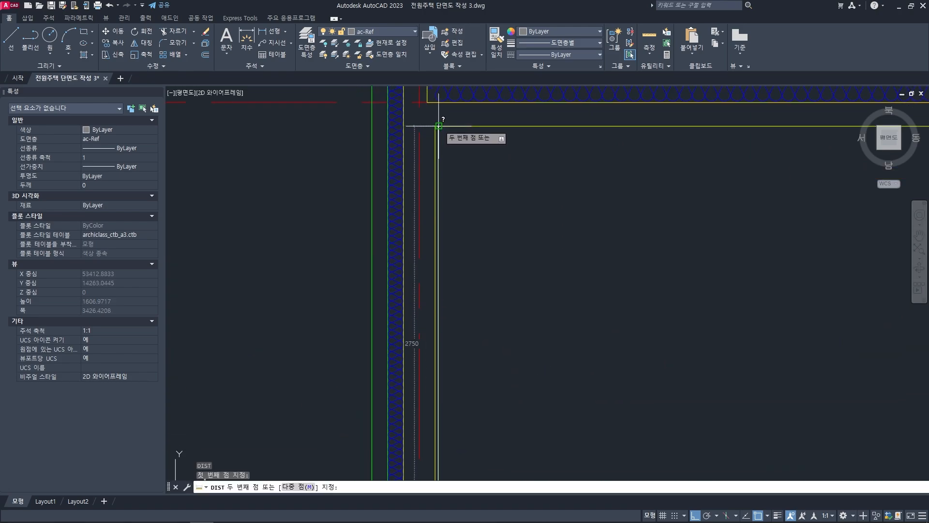
{"action": "scroll", "coordinate": [439, 126], "scroll_direction": "down", "scroll_amount": 3}
{"action": "middle_click_drag", "start_coordinate": [595, 190], "coordinate": [551, 192]}
{"action": "key", "text": "Escape"}
{"action": "key", "text": "Escape"}
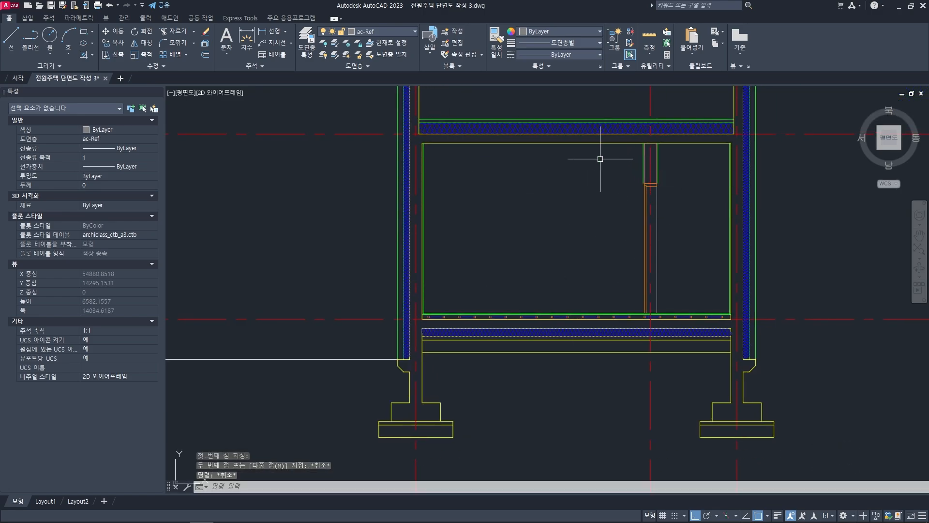
- Offset the room's upper floor finish line upward by 2400 to create the suspended ceiling line in the single-storey section
{"action": "scroll", "coordinate": [589, 303], "scroll_direction": "up", "scroll_amount": 1}
{"action": "scroll", "coordinate": [601, 352], "scroll_direction": "up", "scroll_amount": 1}
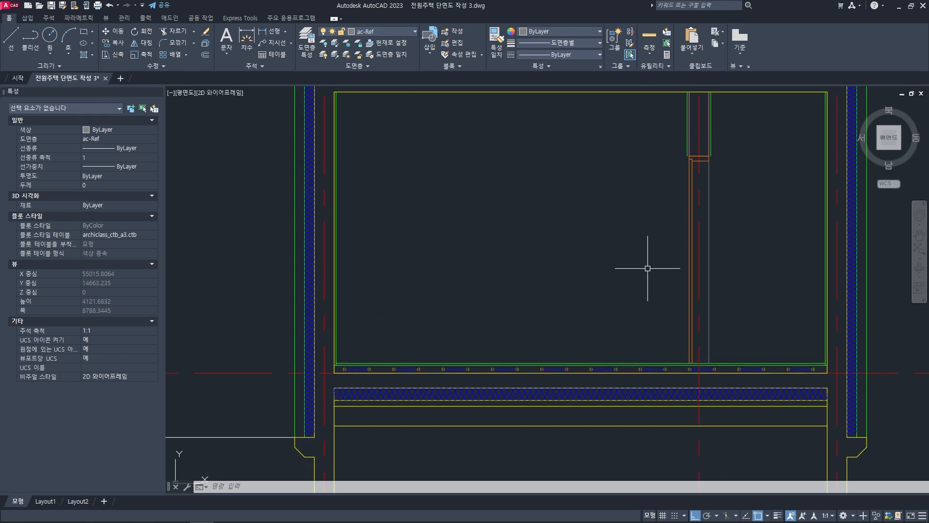
{"action": "middle_click_drag", "start_coordinate": [627, 213], "coordinate": [628, 224]}
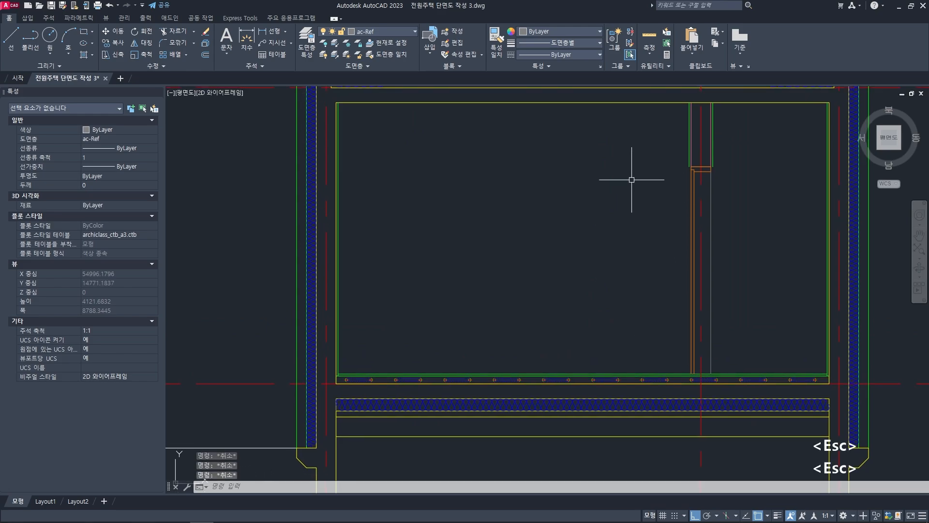
{"action": "key", "text": "space"}
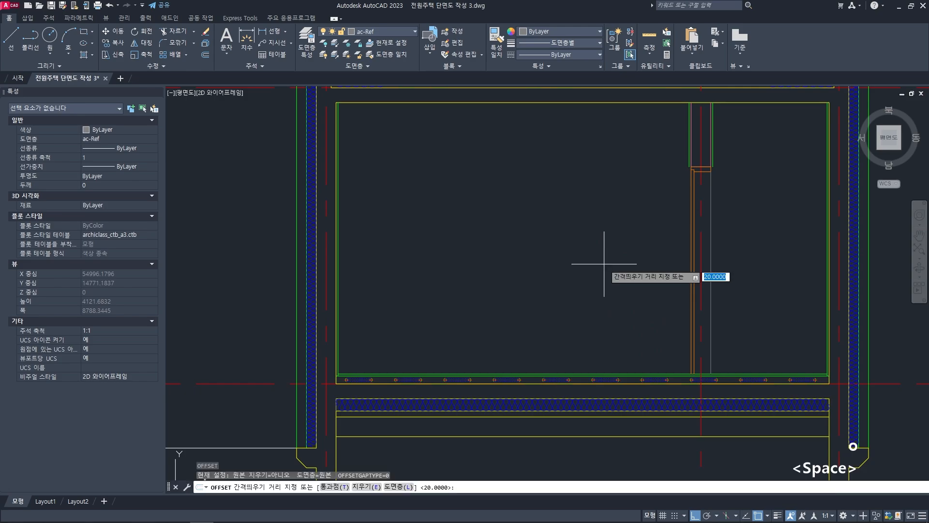
{"action": "type", "text": "2400"}
{"action": "key", "text": "space"}
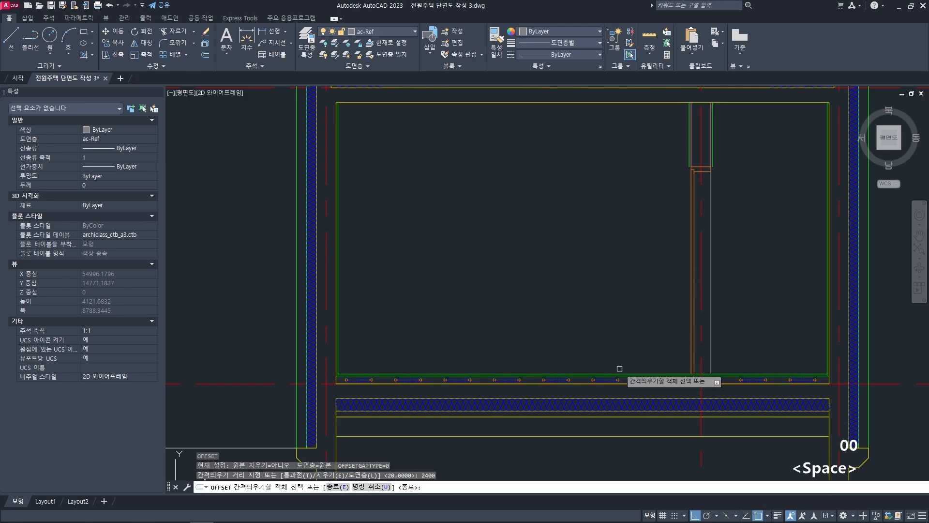
{"action": "left_click", "coordinate": [619, 375]}
{"action": "left_click", "coordinate": [610, 156]}
{"action": "key", "text": "space"}
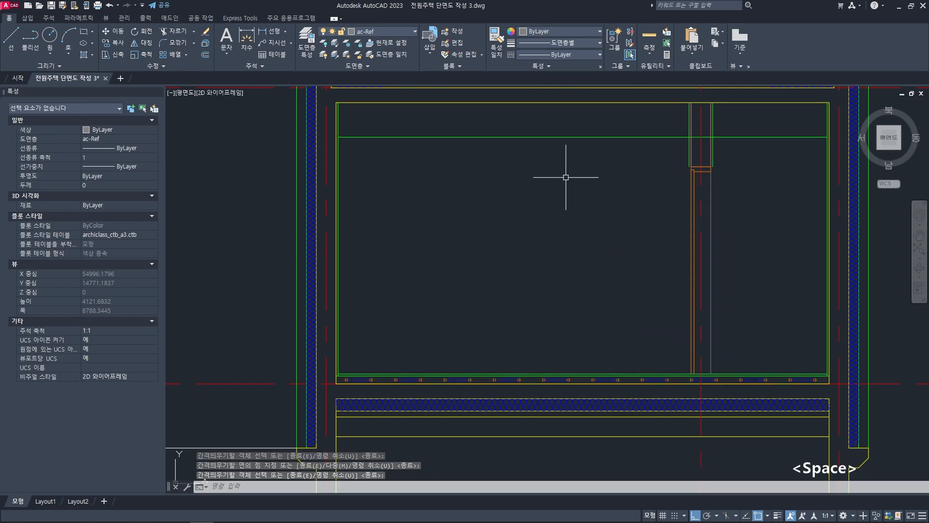
{"action": "middle_click_drag", "start_coordinate": [545, 143], "coordinate": [575, 177]}
{"action": "key", "text": "Escape"}
{"action": "key", "text": "Escape"}
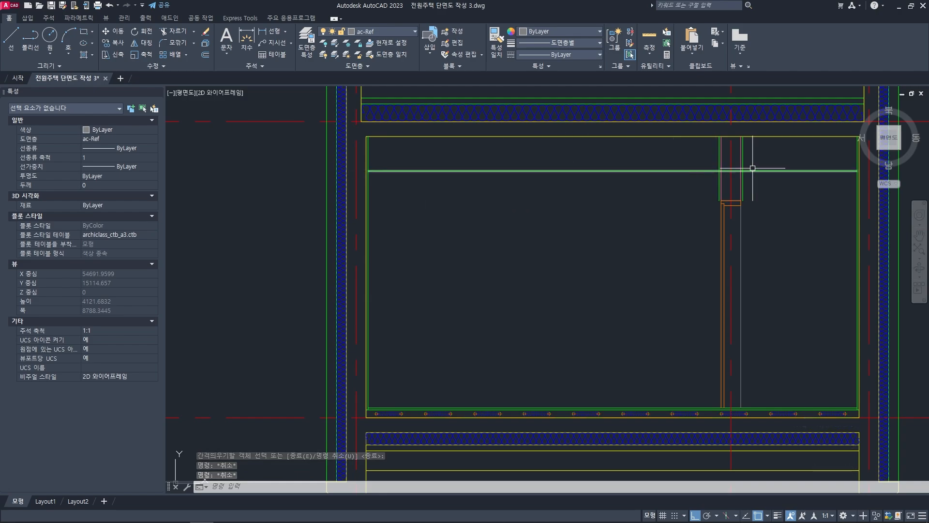
- Find the ceiling hanger symbol among the furniture and fixture blocks on the library sheet
{"action": "middle_click_drag", "start_coordinate": [655, 184], "coordinate": [586, 196]}
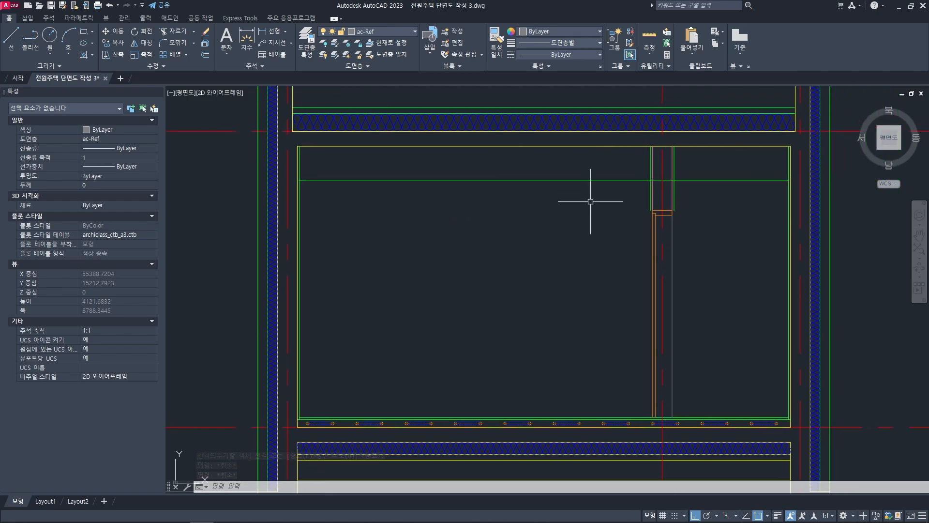
{"action": "scroll", "coordinate": [556, 224], "scroll_direction": "down", "scroll_amount": 3}
{"action": "middle_click_drag", "start_coordinate": [510, 224], "coordinate": [606, 236]}
{"action": "scroll", "coordinate": [548, 222], "scroll_direction": "up", "scroll_amount": 3}
{"action": "mouse_move", "coordinate": [547, 222]}
{"action": "middle_mouse_down"}
{"action": "mouse_move", "coordinate": [526, 236]}
{"action": "mouse_move", "coordinate": [505, 228]}
{"action": "middle_mouse_up"}
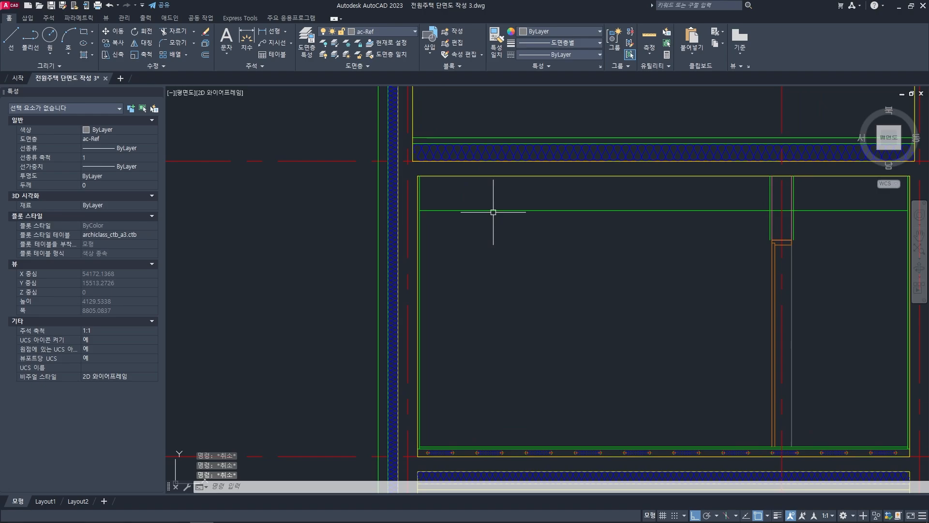
{"action": "scroll", "coordinate": [504, 224], "scroll_direction": "down", "scroll_amount": 10}
{"action": "middle_click_drag", "start_coordinate": [457, 111], "coordinate": [514, 290]}
{"action": "scroll", "coordinate": [529, 226], "scroll_direction": "down", "scroll_amount": 2}
{"action": "scroll", "coordinate": [564, 181], "scroll_direction": "up", "scroll_amount": 1}
{"action": "middle_click_drag", "start_coordinate": [582, 134], "coordinate": [558, 179]}
{"action": "scroll", "coordinate": [552, 179], "scroll_direction": "up", "scroll_amount": 5}
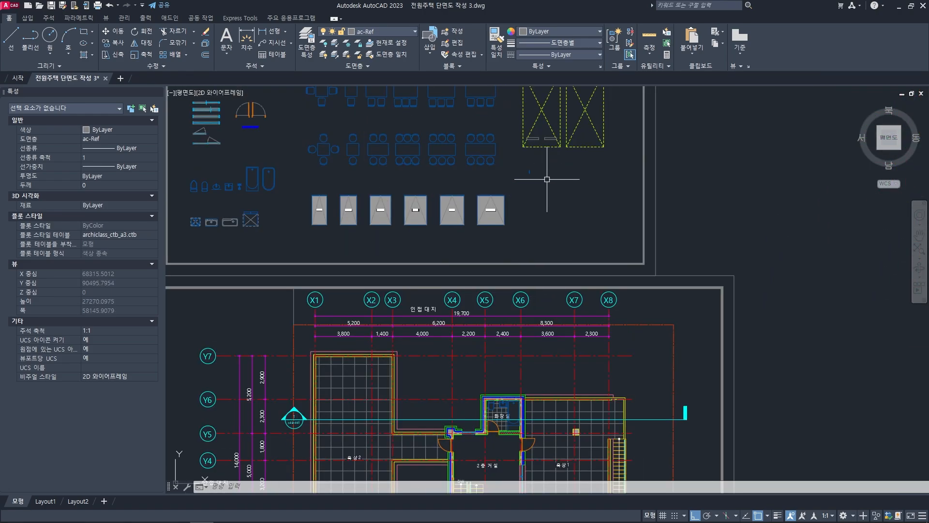
{"action": "left_click", "coordinate": [536, 199]}
{"action": "scroll", "coordinate": [535, 201], "scroll_direction": "up", "scroll_amount": 4}
{"action": "key", "text": "Escape"}
{"action": "key", "text": "Escape"}
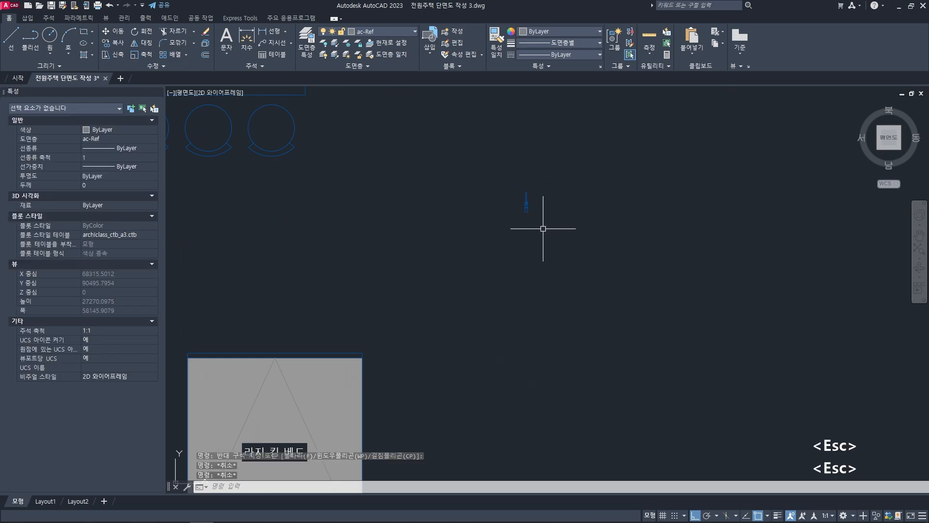
{"action": "type", "text": "m"}
{"action": "key", "text": "space"}
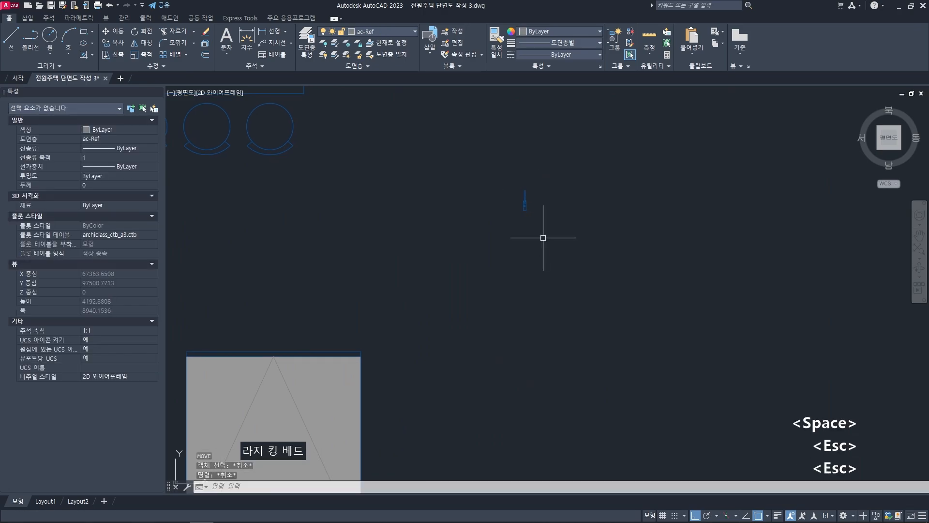
- Copy the ceiling hanger symbol by its lower-left corner from the library sheet onto the ceiling line near the room's left wall
{"action": "key", "text": "space"}
{"action": "left_click", "coordinate": [545, 237]}
{"action": "left_click", "coordinate": [516, 197]}
{"action": "scroll", "coordinate": [518, 193], "scroll_direction": "up", "scroll_amount": 5}
{"action": "key", "text": "space"}
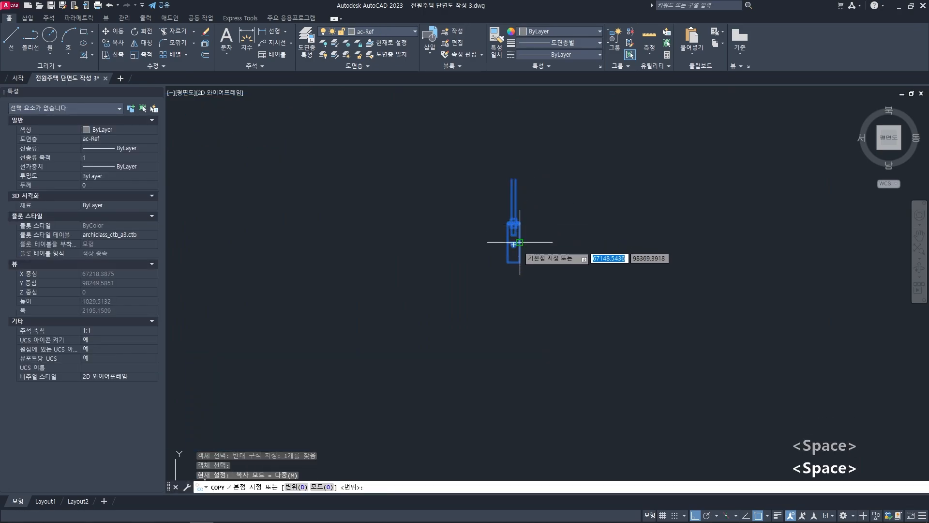
{"action": "left_click", "coordinate": [507, 261]}
{"action": "scroll", "coordinate": [518, 311], "scroll_direction": "down", "scroll_amount": 10}
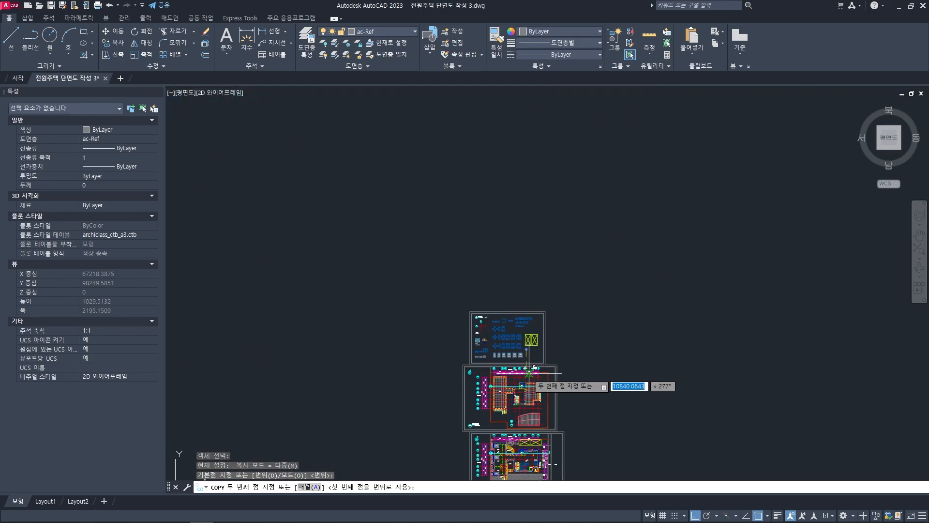
{"action": "scroll", "coordinate": [518, 312], "scroll_direction": "up", "scroll_amount": 15}
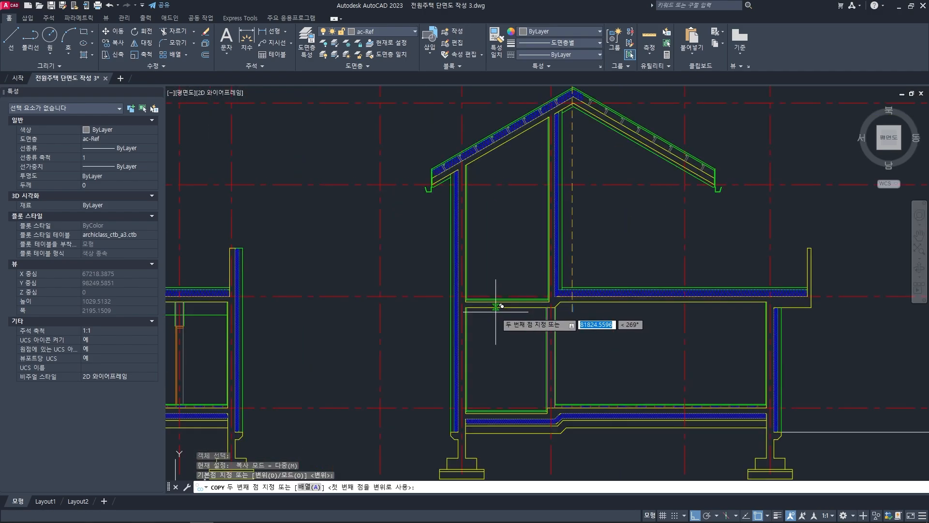
{"action": "scroll", "coordinate": [464, 301], "scroll_direction": "up", "scroll_amount": 5}
{"action": "scroll", "coordinate": [470, 331], "scroll_direction": "down", "scroll_amount": 12}
{"action": "middle_click_drag", "start_coordinate": [449, 362], "coordinate": [628, 280]}
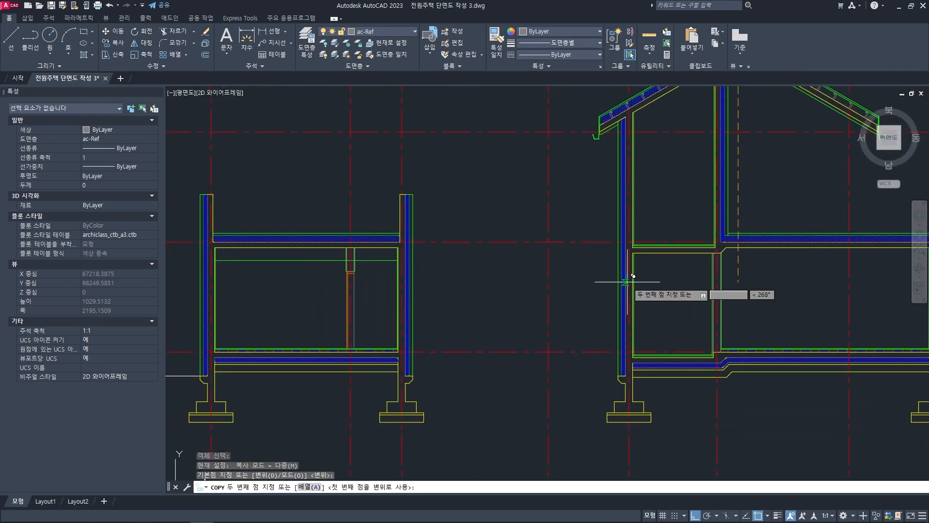
{"action": "middle_click_drag", "start_coordinate": [287, 280], "coordinate": [541, 243]}
{"action": "scroll", "coordinate": [400, 193], "scroll_direction": "up", "scroll_amount": 6}
{"action": "middle_click_drag", "start_coordinate": [400, 193], "coordinate": [556, 253]}
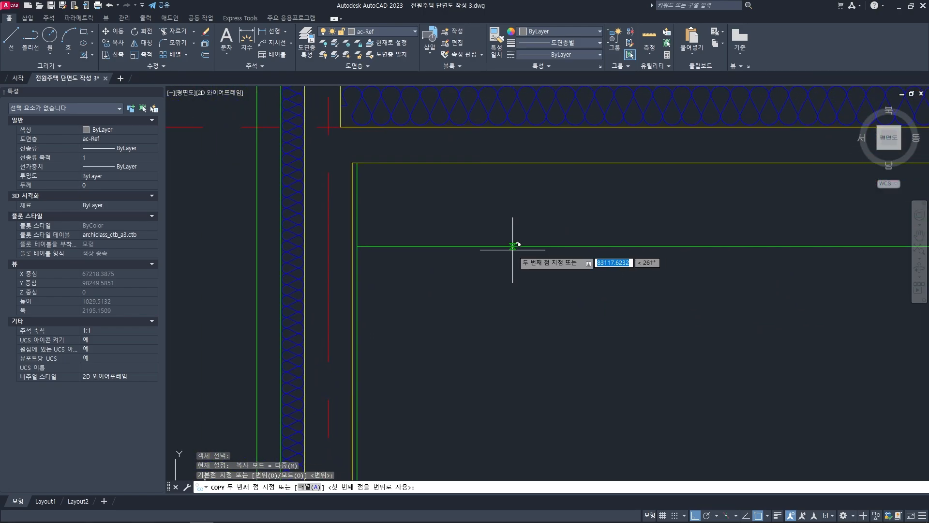
{"action": "key", "text": "Escape"}
{"action": "key", "text": "Escape"}
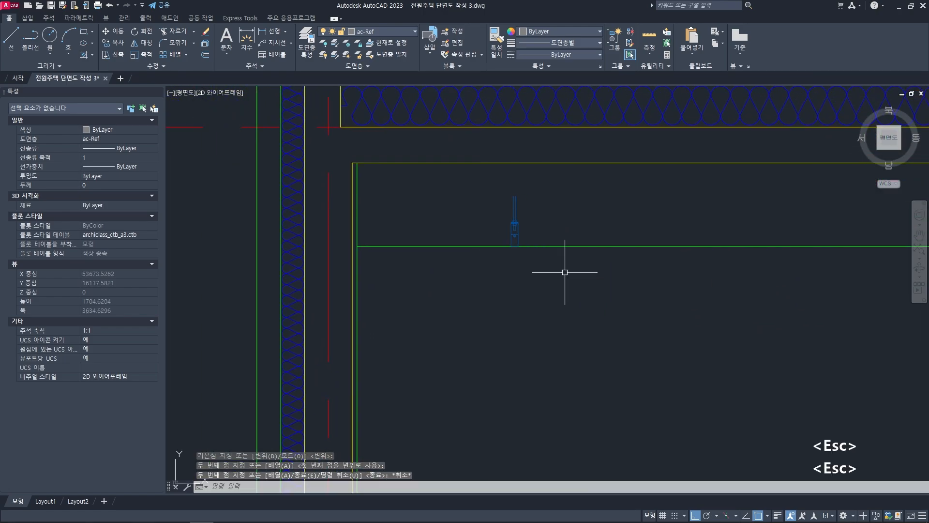
- Start copying the hanger horizontally to the right along the ceiling line, try a distance of 800 and undo that copy
{"action": "scroll", "coordinate": [558, 274], "scroll_direction": "down", "scroll_amount": 4}
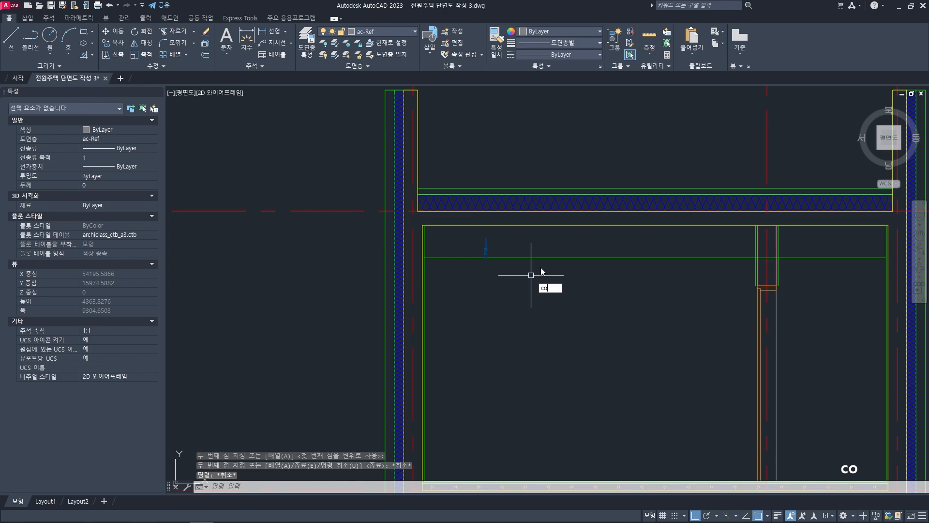
{"action": "type", "text": "co"}
{"action": "key", "text": "space"}
{"action": "left_click", "coordinate": [473, 234]}
{"action": "left_click", "coordinate": [535, 300]}
{"action": "key", "text": "space"}
{"action": "left_click", "coordinate": [511, 299]}
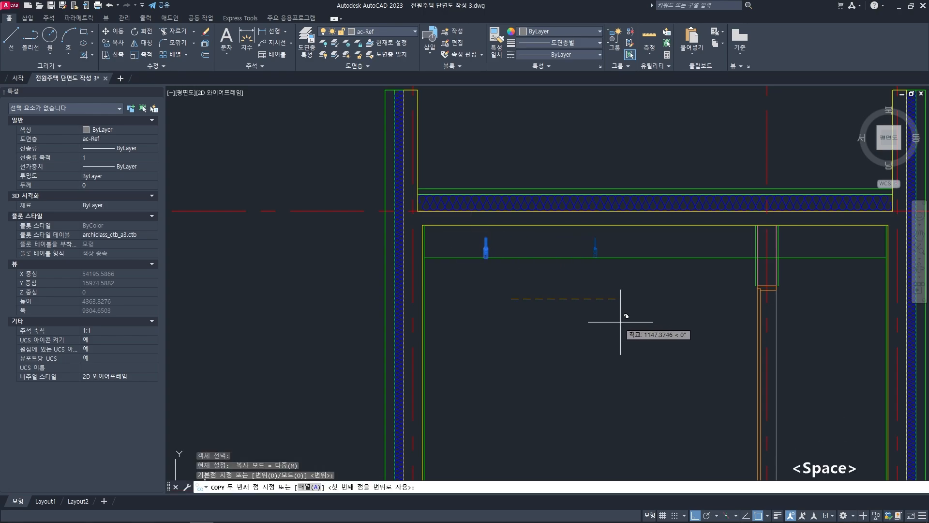
{"action": "type", "text": "8"}
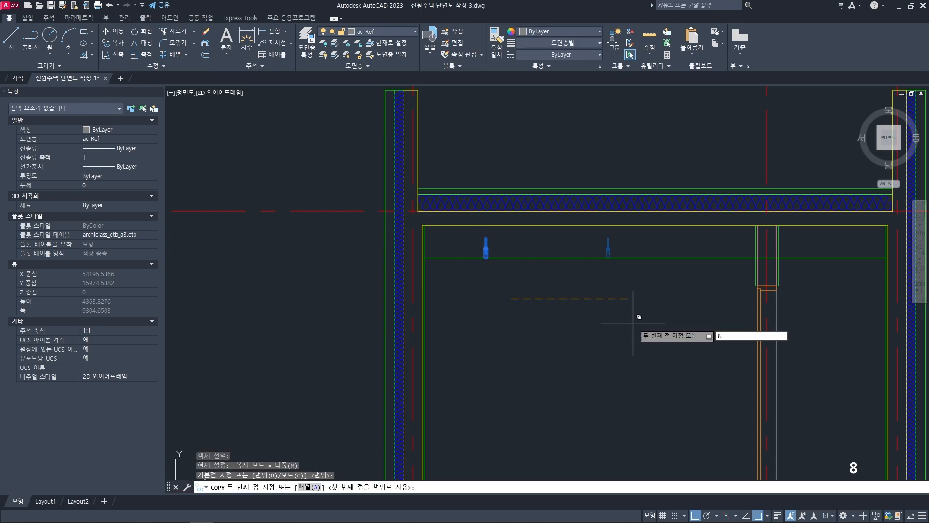
{"action": "type", "text": "00"}
{"action": "key", "text": "Return"}
{"action": "key", "text": "ctrl+z"}
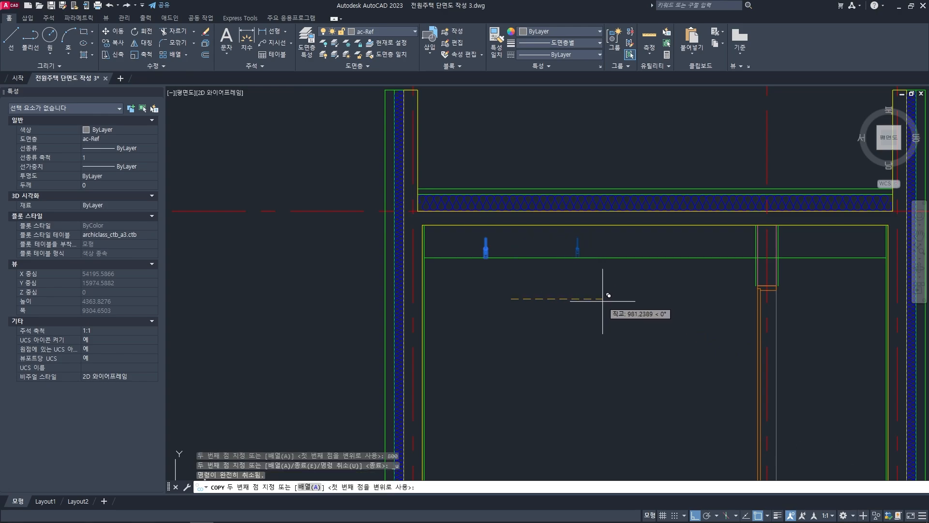
- Place hanger copies at 1200 and 2400 to the right of the first hanger
{"action": "type", "text": "1200"}
{"action": "key", "text": "Return"}
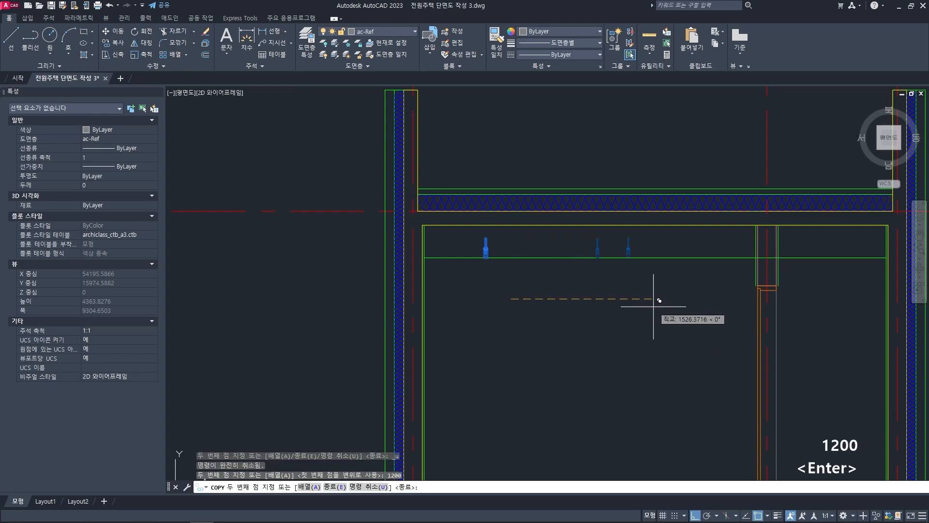
{"action": "type", "text": "2400"}
{"action": "key", "text": "Return"}
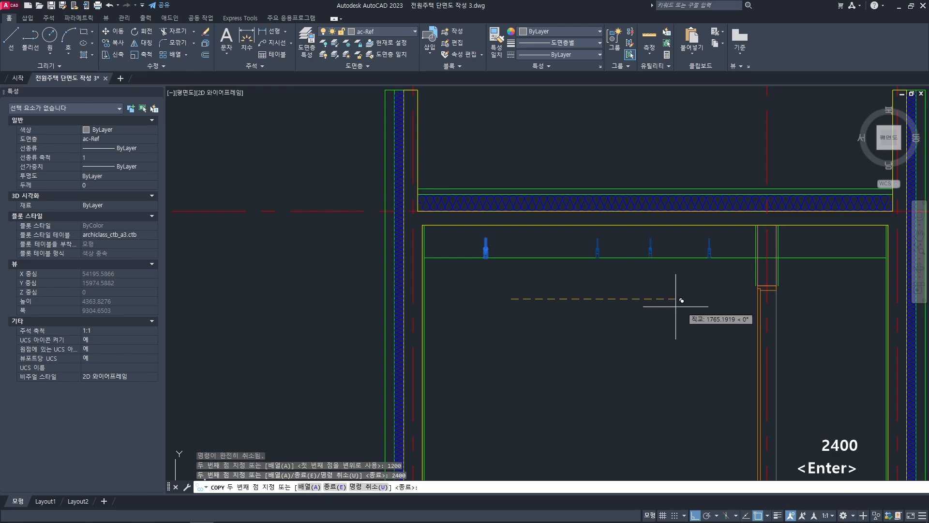
{"action": "key", "text": "space"}
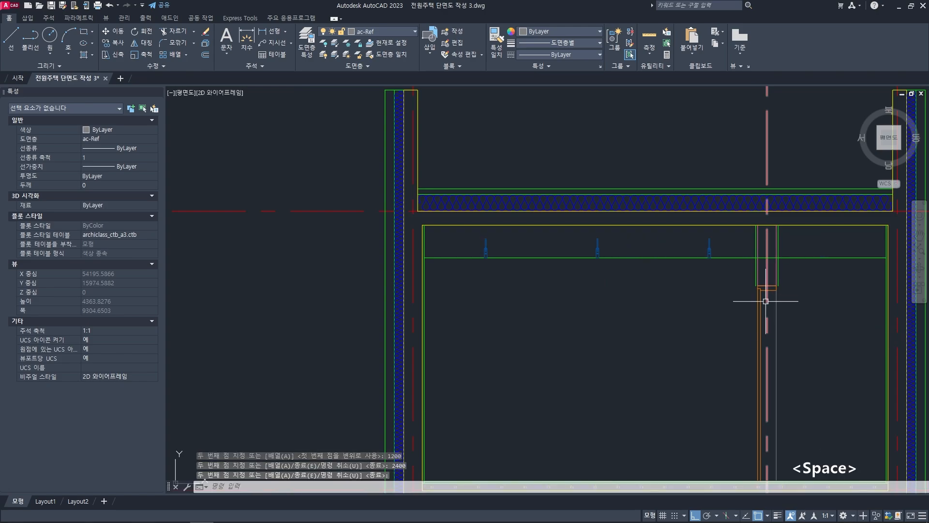
- Copy the third hanger to the right of the partition wall, using the spacing between the second and third hangers
{"action": "type", "text": "co"}
{"action": "key", "text": "space"}
{"action": "left_click", "coordinate": [716, 264]}
{"action": "key", "text": "space"}
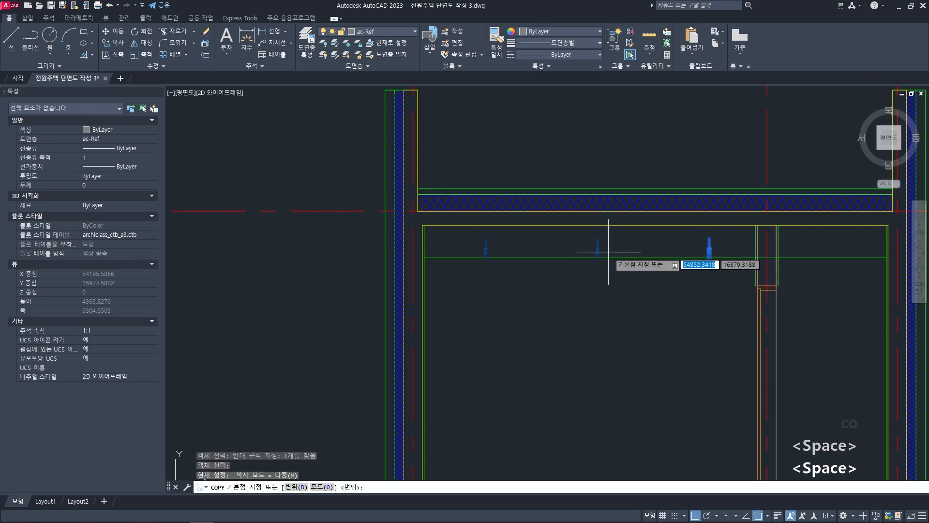
{"action": "scroll", "coordinate": [601, 253], "scroll_direction": "up", "scroll_amount": 6}
{"action": "left_click", "coordinate": [591, 270]}
{"action": "scroll", "coordinate": [601, 275], "scroll_direction": "down", "scroll_amount": 6}
{"action": "scroll", "coordinate": [700, 297], "scroll_direction": "up", "scroll_amount": 2}
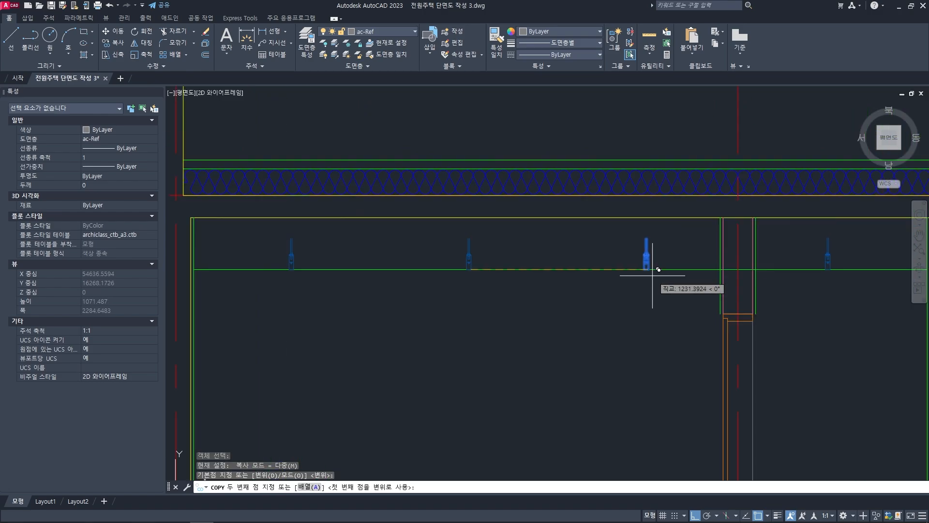
{"action": "key", "text": "space"}
{"action": "scroll", "coordinate": [599, 321], "scroll_direction": "down", "scroll_amount": 4}
{"action": "key", "text": "Escape"}
{"action": "middle_click_drag", "start_coordinate": [599, 321], "coordinate": [572, 292]}
{"action": "key", "text": "Escape"}
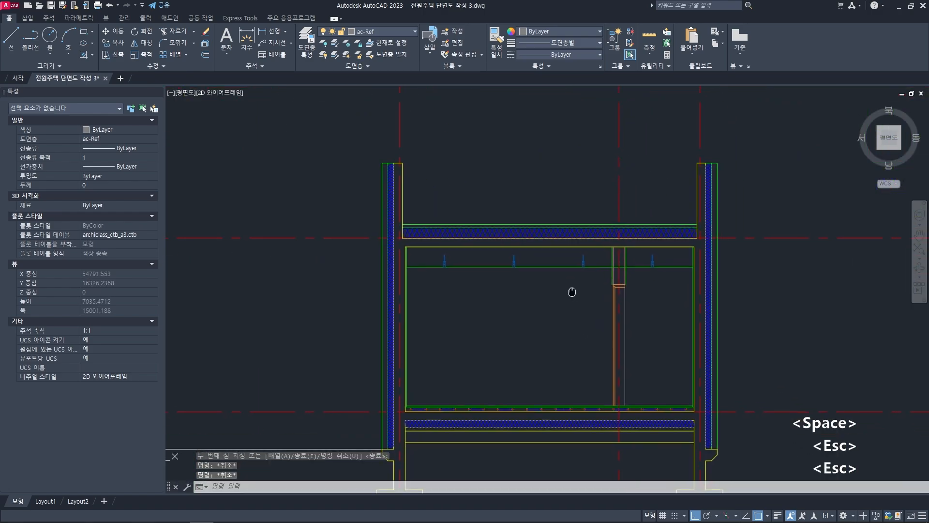
- Trim the suspended ceiling line inside the partition wall, using the wall's two outer finish lines as cutting edges
{"action": "scroll", "coordinate": [606, 287], "scroll_direction": "up", "scroll_amount": 6}
{"action": "type", "text": "tr"}
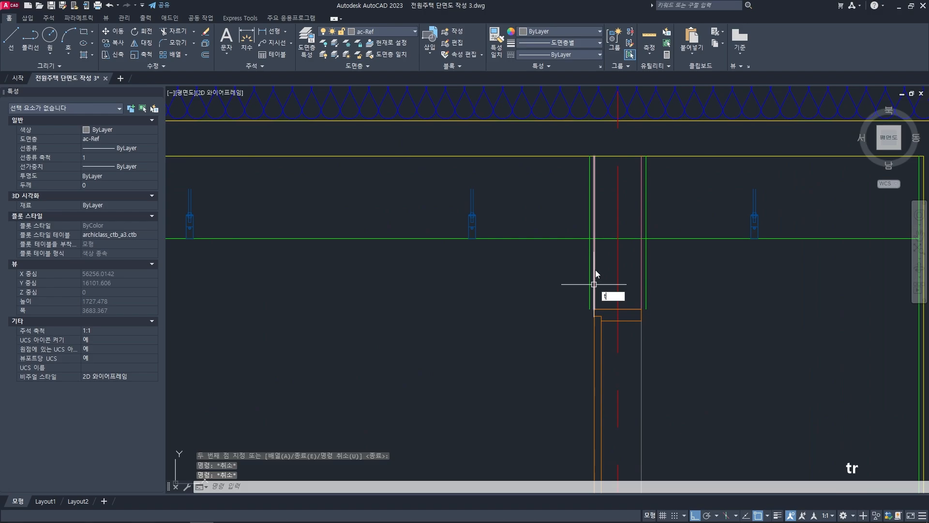
{"action": "key", "text": "space"}
{"action": "left_click", "coordinate": [594, 230]}
{"action": "key", "text": "space"}
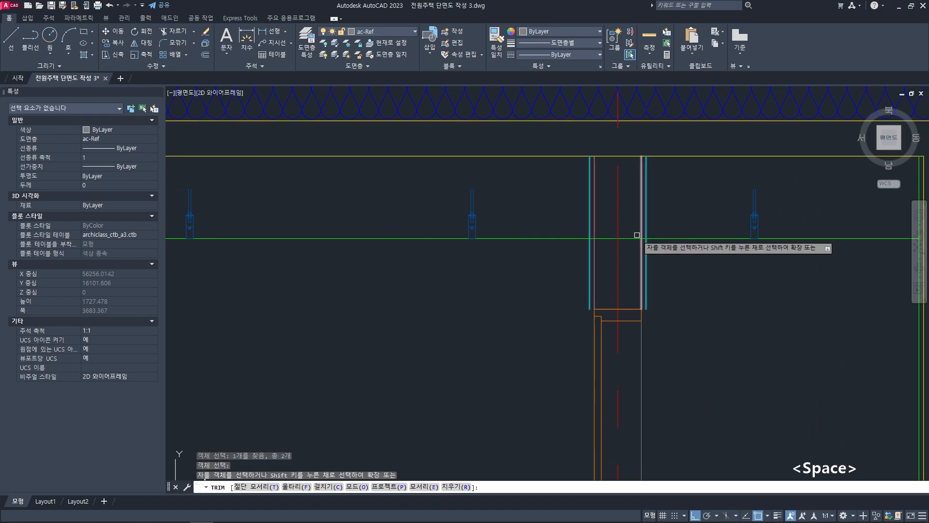
{"action": "left_click", "coordinate": [633, 236]}
{"action": "key", "text": "space"}
{"action": "scroll", "coordinate": [612, 263], "scroll_direction": "down", "scroll_amount": 3}
{"action": "key", "text": "Escape"}
{"action": "key", "text": "Escape"}
{"action": "scroll", "coordinate": [643, 257], "scroll_direction": "down", "scroll_amount": 3}
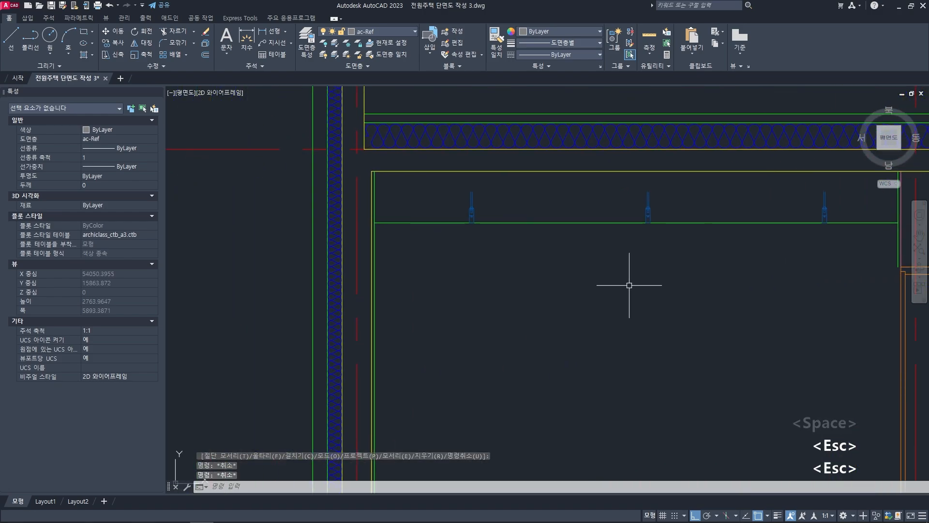
{"action": "middle_click_drag", "start_coordinate": [628, 284], "coordinate": [573, 263]}
{"action": "scroll", "coordinate": [532, 231], "scroll_direction": "up", "scroll_amount": 4}
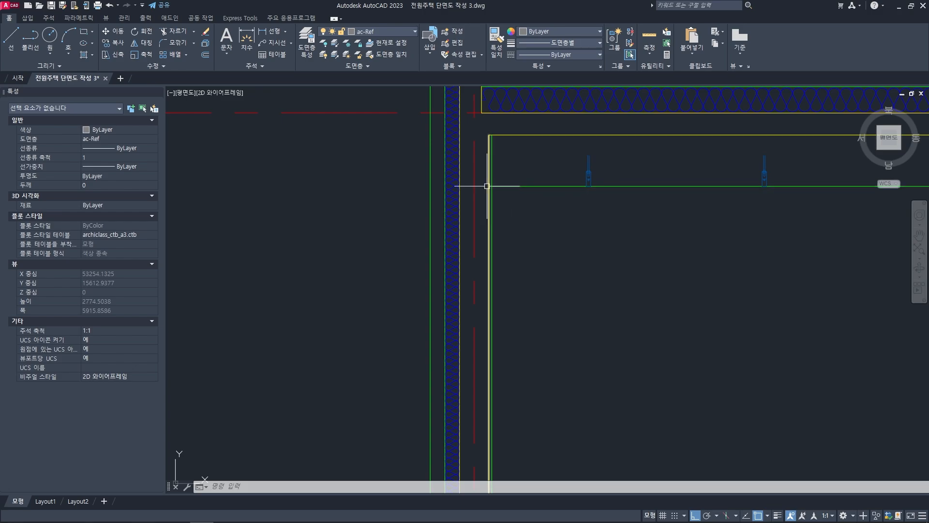
{"action": "mouse_move", "coordinate": [623, 224]}
{"action": "middle_mouse_down"}
{"action": "mouse_move", "coordinate": [573, 229]}
{"action": "mouse_move", "coordinate": [529, 257]}
{"action": "mouse_move", "coordinate": [489, 266]}
{"action": "mouse_move", "coordinate": [529, 260]}
{"action": "middle_mouse_up"}
{"action": "scroll", "coordinate": [532, 257], "scroll_direction": "down", "scroll_amount": 4}
{"action": "scroll", "coordinate": [529, 259], "scroll_direction": "up", "scroll_amount": 4}
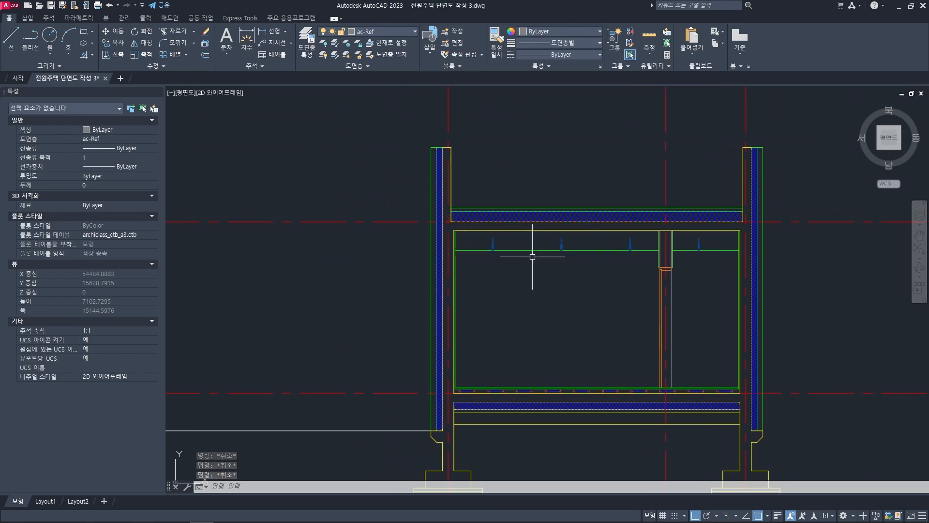
- Draw a vertical line from the top-left end of the first hanger up past the underside of the ceiling slab
{"action": "key", "text": "l"}
{"action": "key", "text": "space"}
{"action": "scroll", "coordinate": [498, 244], "scroll_direction": "up", "scroll_amount": 3}
{"action": "scroll", "coordinate": [497, 240], "scroll_direction": "up", "scroll_amount": 2}
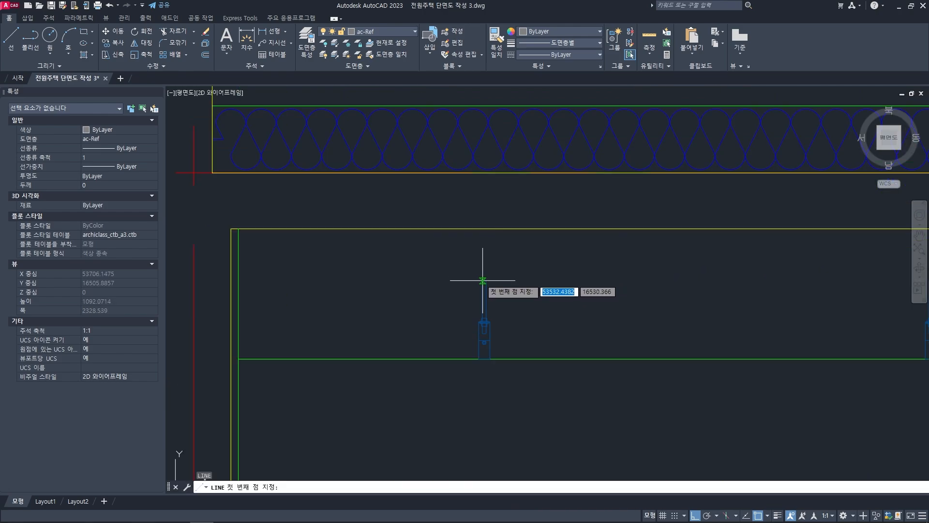
{"action": "left_click", "coordinate": [483, 281]}
{"action": "key", "text": "space"}
- Trim the new hanger rod line at the underside of the ceiling slab
{"action": "type", "text": "tr"}
{"action": "key", "text": "space"}
{"action": "key", "text": "space"}
{"action": "key", "text": "space"}
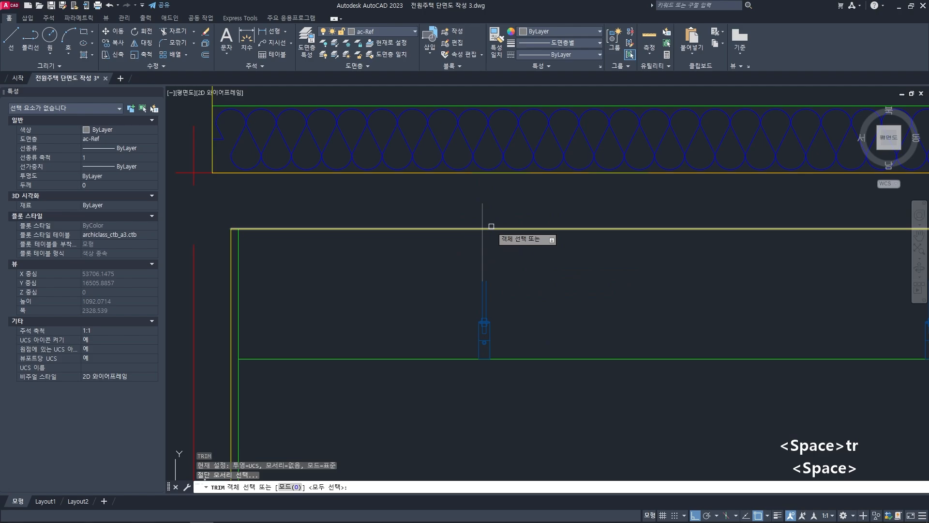
{"action": "key", "text": "space"}
{"action": "left_click", "coordinate": [482, 240]}
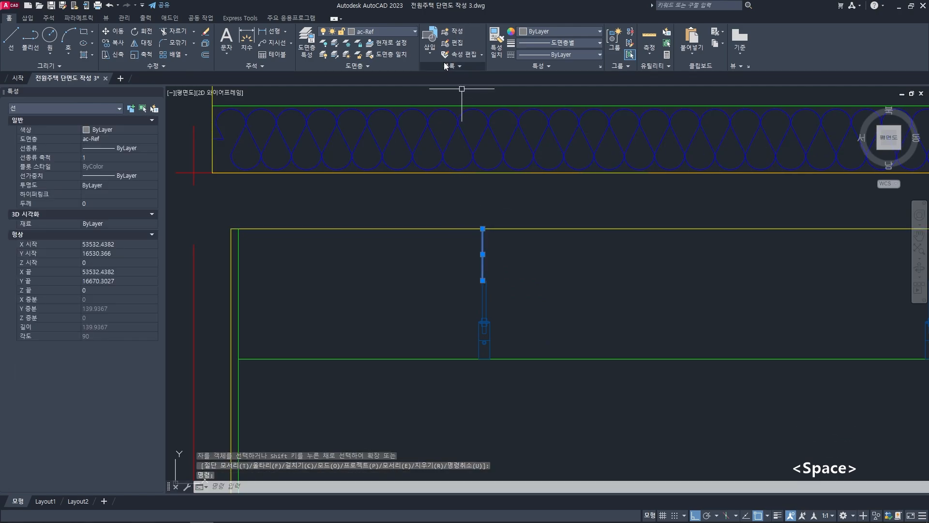
- Place the first hanger's new rod line on the ac-furniture layer
{"action": "left_click", "coordinate": [397, 33]}
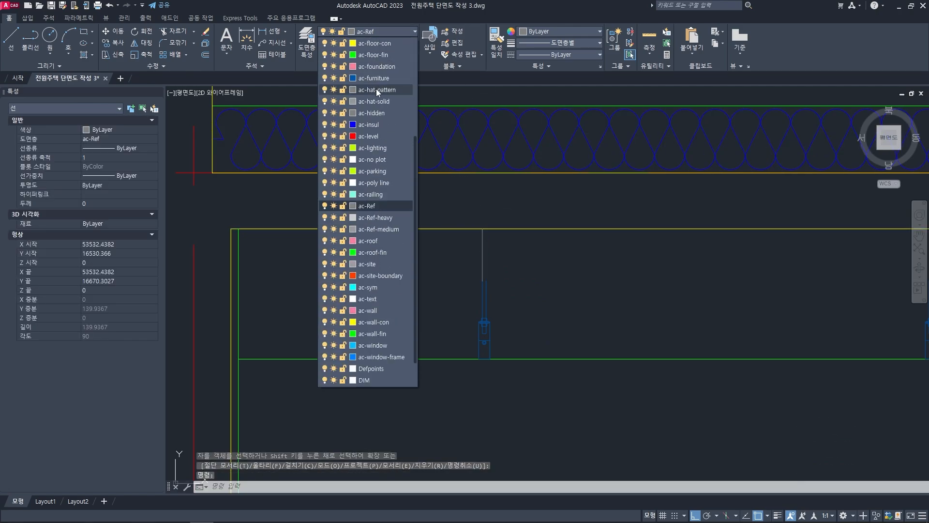
{"action": "key", "text": "Escape"}
{"action": "key", "text": "Escape"}
- Copy the rod line from the left to the right top end of the first hanger
{"action": "type", "text": "c"}
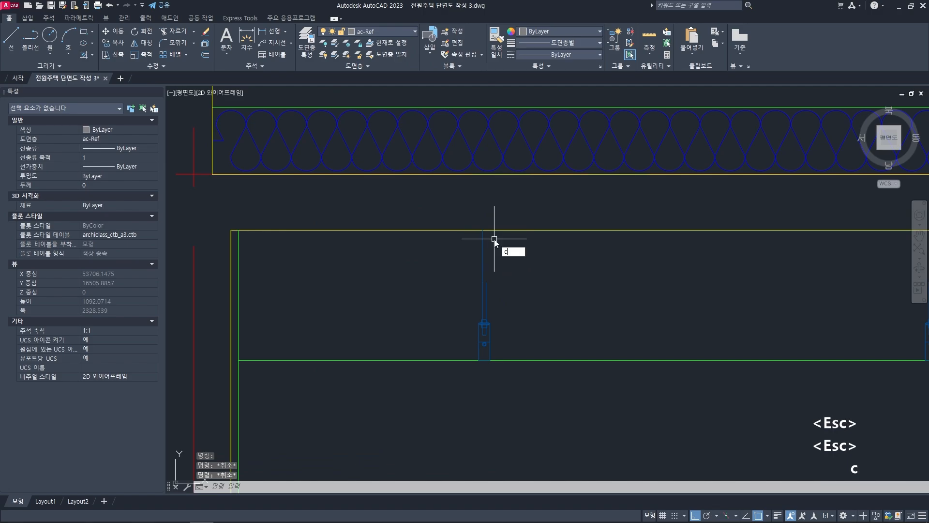
{"action": "type", "text": "o"}
{"action": "key", "text": "space"}
{"action": "key", "text": "space"}
{"action": "left_click", "coordinate": [486, 293]}
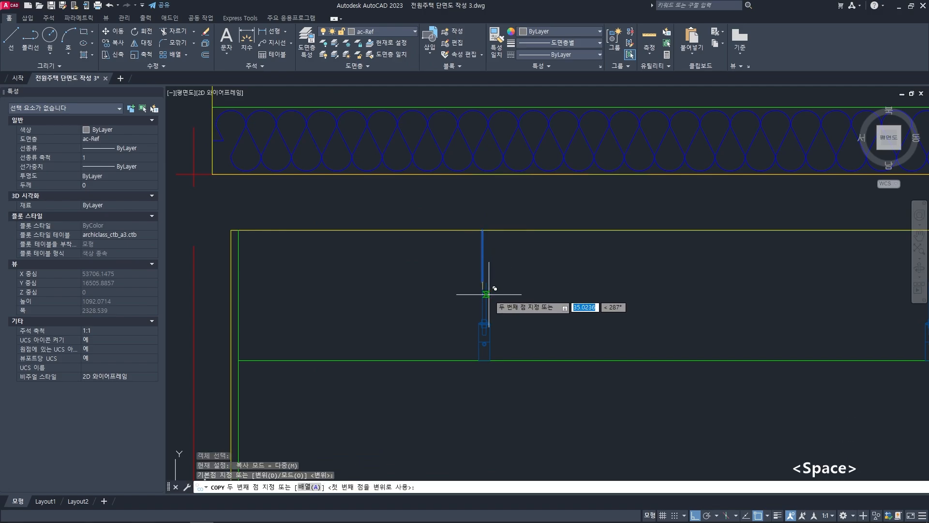
{"action": "left_click", "coordinate": [486, 281]}
- Copy the rod line onto both top ends of the second, third and fourth hangers
{"action": "scroll", "coordinate": [492, 276], "scroll_direction": "down", "scroll_amount": 2}
{"action": "scroll", "coordinate": [576, 278], "scroll_direction": "up", "scroll_amount": 3}
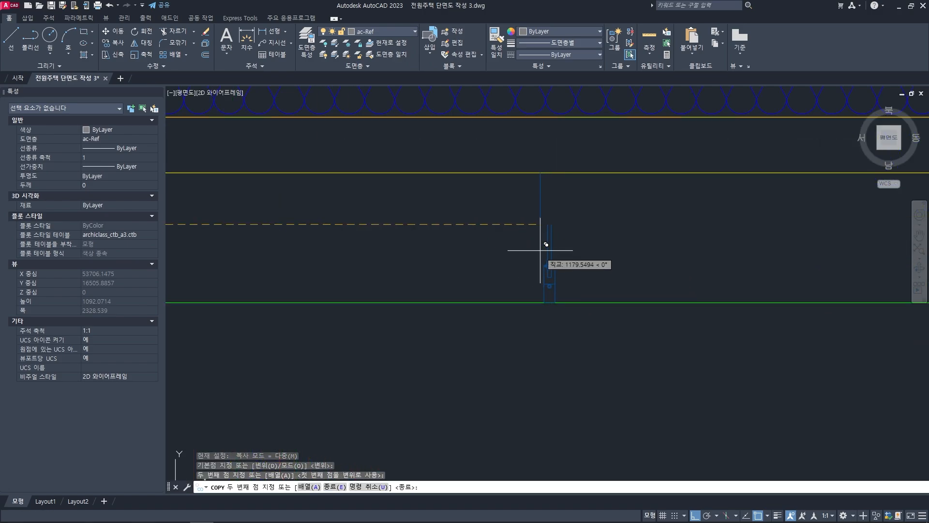
{"action": "left_click", "coordinate": [548, 224]}
{"action": "left_click", "coordinate": [552, 224]}
{"action": "scroll", "coordinate": [553, 226], "scroll_direction": "down", "scroll_amount": 2}
{"action": "middle_click_drag", "start_coordinate": [632, 238], "coordinate": [433, 247]}
{"action": "scroll", "coordinate": [597, 244], "scroll_direction": "up", "scroll_amount": 2}
{"action": "left_click", "coordinate": [634, 234]}
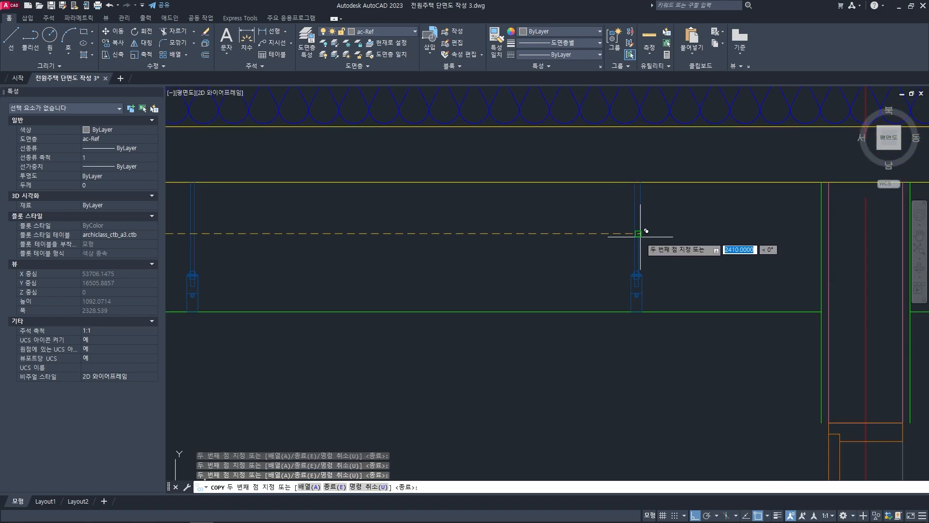
{"action": "left_click", "coordinate": [639, 234]}
{"action": "scroll", "coordinate": [639, 238], "scroll_direction": "down", "scroll_amount": 2}
{"action": "middle_click_drag", "start_coordinate": [865, 273], "coordinate": [595, 282]}
{"action": "scroll", "coordinate": [561, 248], "scroll_direction": "up", "scroll_amount": 1}
{"action": "scroll", "coordinate": [539, 248], "scroll_direction": "up", "scroll_amount": 5}
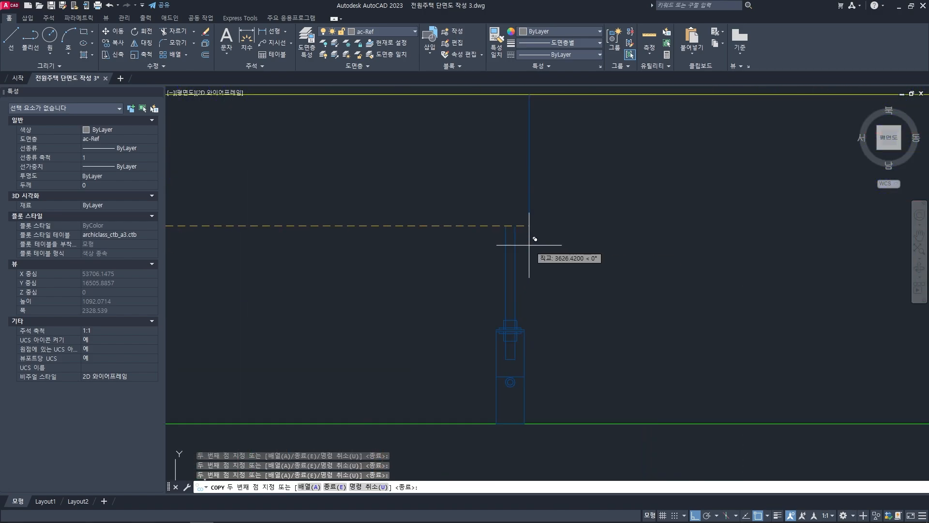
{"action": "key", "text": "space"}
- Inspect the hangers and their rods across the whole suspended ceiling of this section
{"action": "scroll", "coordinate": [547, 247], "scroll_direction": "down", "scroll_amount": 6}
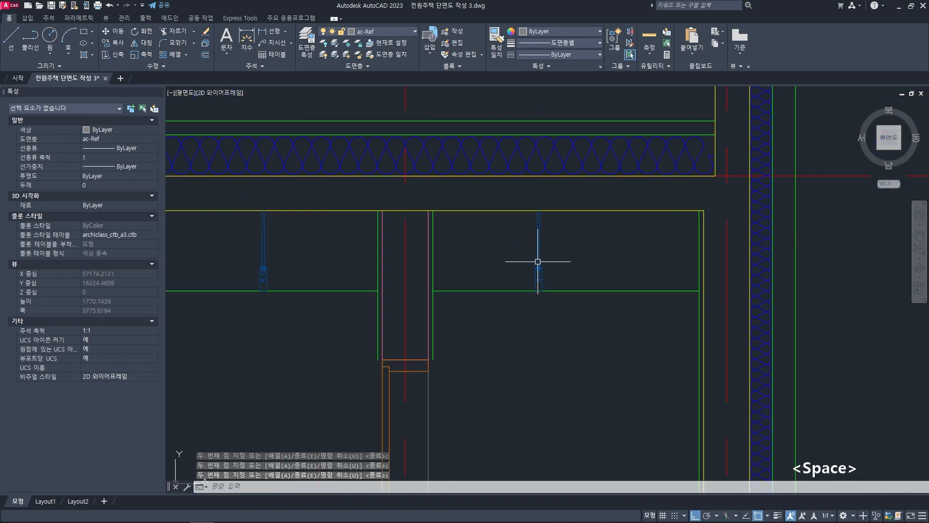
{"action": "scroll", "coordinate": [537, 262], "scroll_direction": "down", "scroll_amount": 4}
{"action": "middle_click_drag", "start_coordinate": [434, 288], "coordinate": [726, 266]}
{"action": "key", "text": "Escape"}
{"action": "key", "text": "Escape"}
{"action": "middle_click_drag", "start_coordinate": [570, 262], "coordinate": [539, 269]}
{"action": "scroll", "coordinate": [499, 269], "scroll_direction": "up", "scroll_amount": 2}
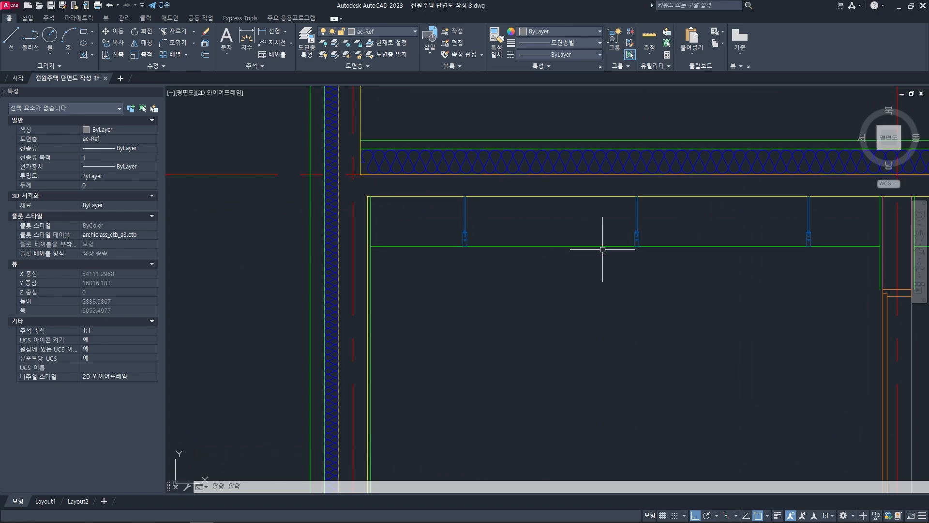
{"action": "scroll", "coordinate": [598, 268], "scroll_direction": "up", "scroll_amount": 3}
{"action": "key", "text": "Escape"}
{"action": "key", "text": "Escape"}
{"action": "scroll", "coordinate": [580, 280], "scroll_direction": "down", "scroll_amount": 3}
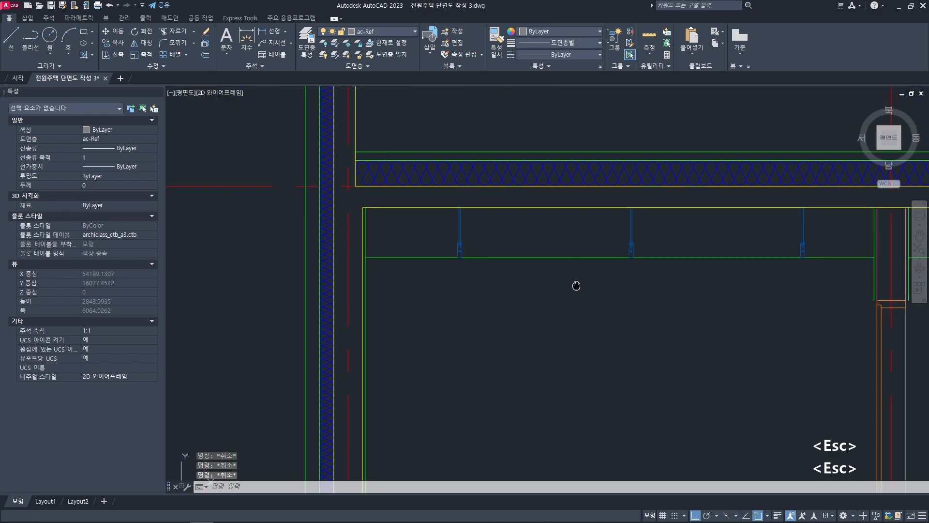
- Offset the suspended ceiling line of the large room 30 upward
{"action": "type", "text": "o"}
{"action": "key", "text": "space"}
{"action": "type", "text": "30"}
{"action": "key", "text": "space"}
{"action": "left_click", "coordinate": [574, 257]}
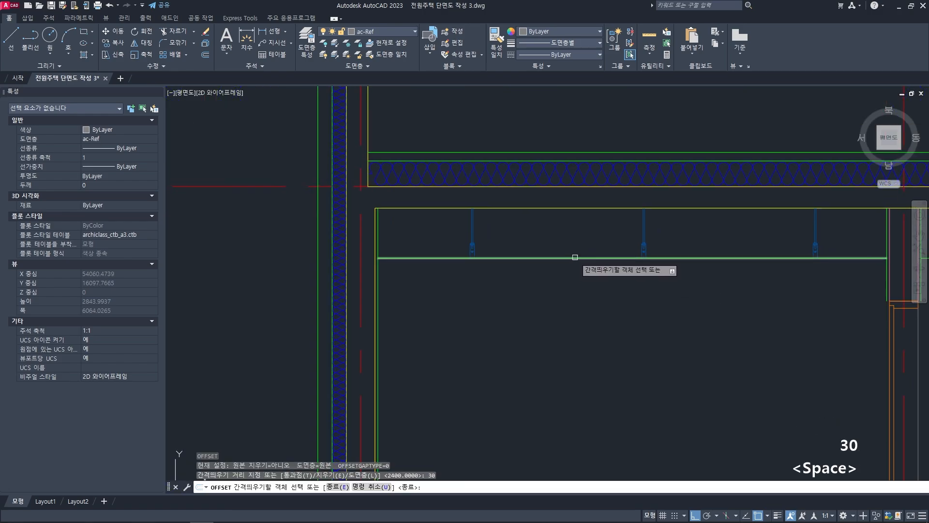
{"action": "left_click", "coordinate": [575, 243]}
{"action": "key", "text": "space"}
- Offset the large room's original ceiling line 20 downward
{"action": "type", "text": "o"}
{"action": "key", "text": "space"}
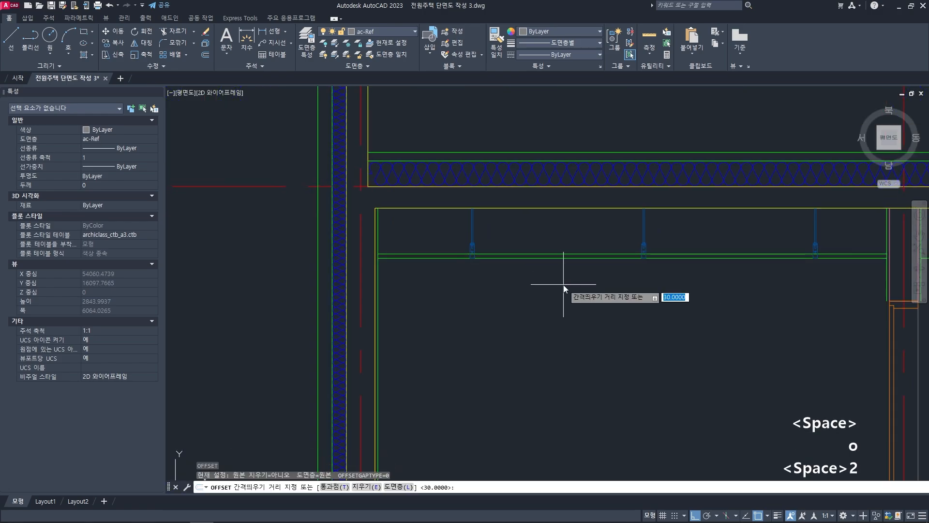
{"action": "key", "text": "space"}
{"action": "key", "text": "Escape"}
{"action": "key", "text": "Escape"}
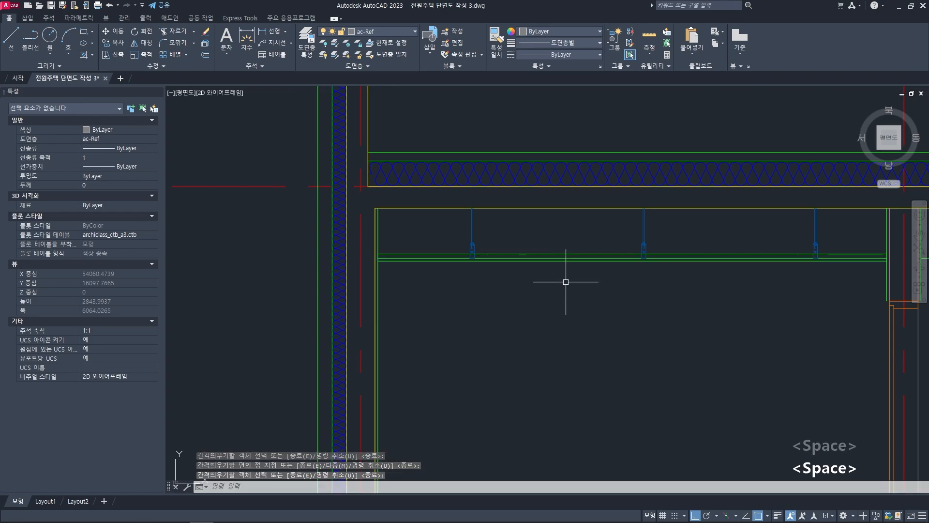
{"action": "key", "text": "Escape"}
{"action": "scroll", "coordinate": [569, 271], "scroll_direction": "up", "scroll_amount": 3}
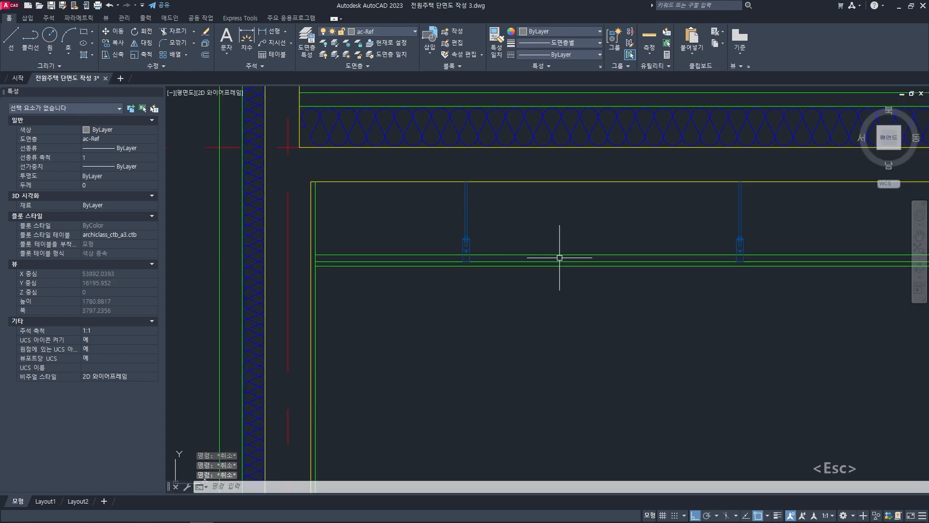
{"action": "scroll", "coordinate": [559, 259], "scroll_direction": "up", "scroll_amount": 3}
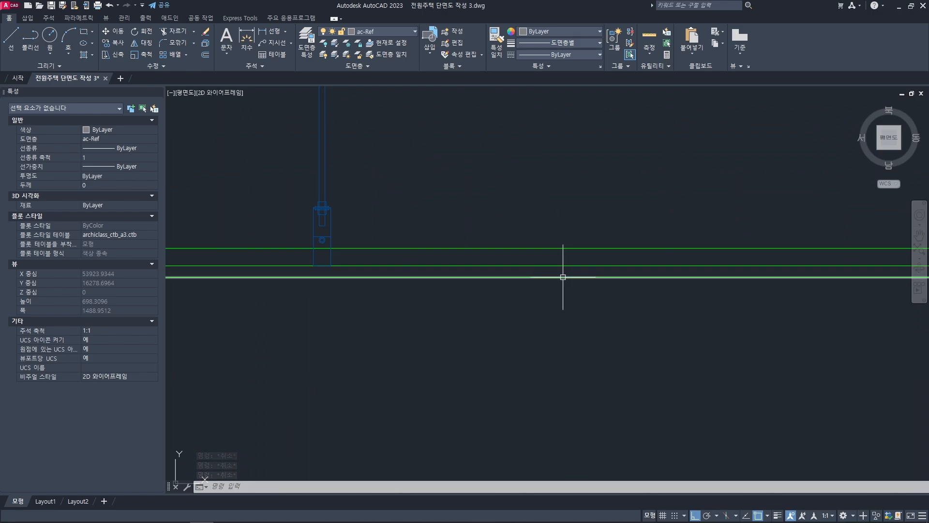
{"action": "mouse_move", "coordinate": [563, 277]}
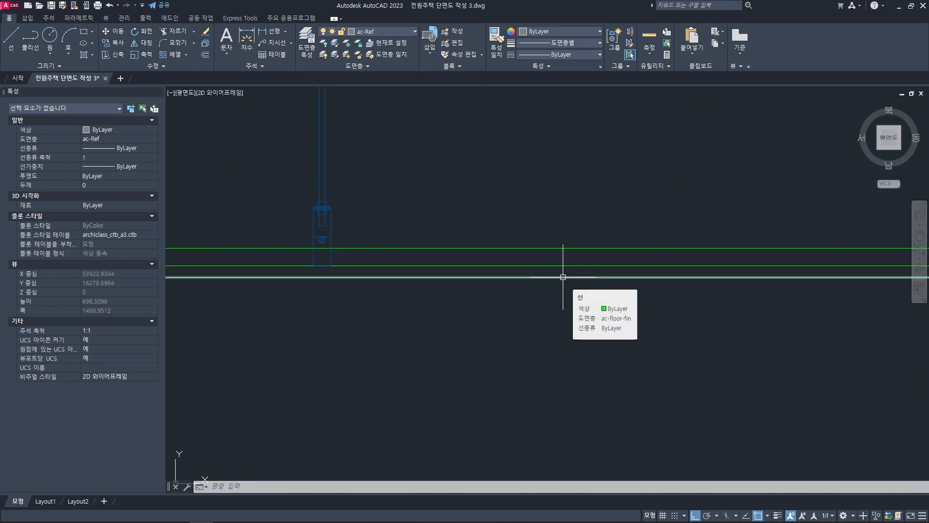
{"action": "left_click", "coordinate": [563, 277]}
{"action": "scroll", "coordinate": [556, 290], "scroll_direction": "down", "scroll_amount": 5}
{"action": "key", "text": "Escape"}
{"action": "key", "text": "Escape"}
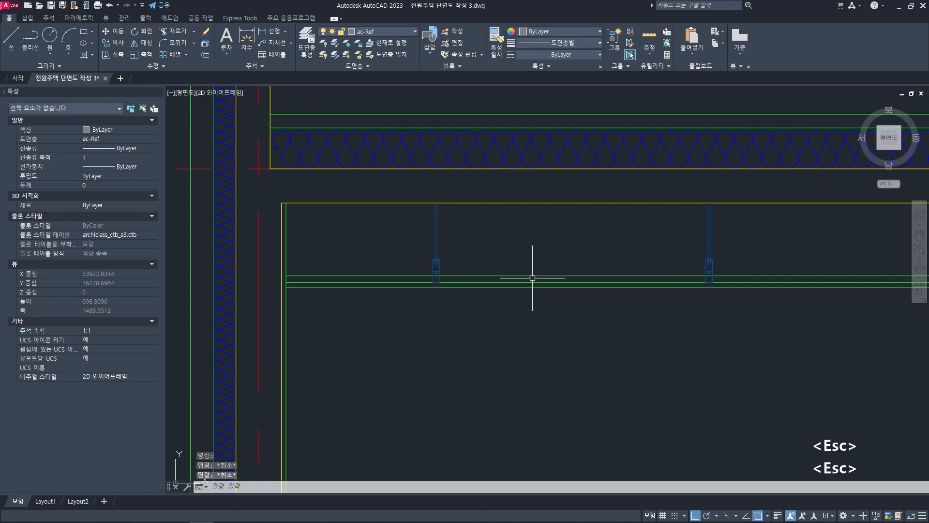
- Move the two offset lines above and below the large room's ceiling line to the ac-Ref layer
{"action": "scroll", "coordinate": [533, 286], "scroll_direction": "up", "scroll_amount": 4}
{"action": "left_click", "coordinate": [532, 286]}
{"action": "left_click", "coordinate": [520, 257]}
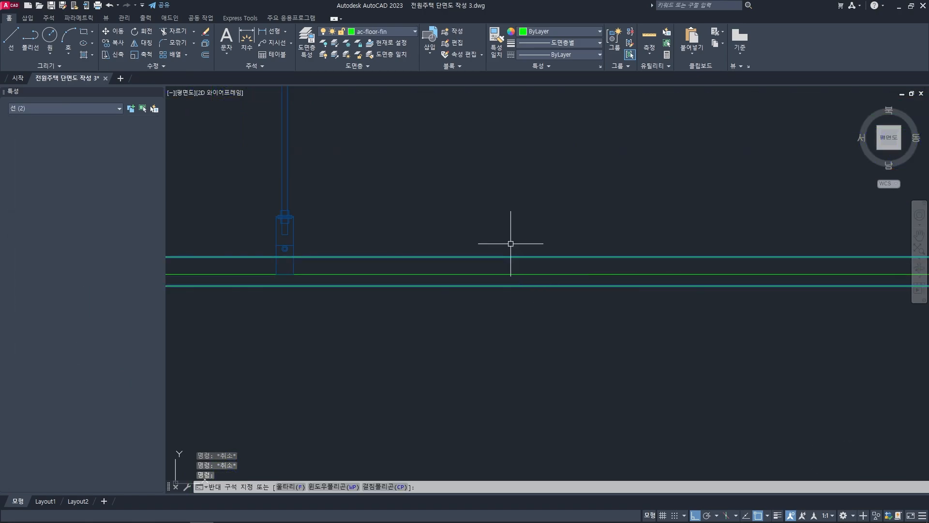
{"action": "scroll", "coordinate": [510, 243], "scroll_direction": "down", "scroll_amount": 4}
{"action": "middle_click_drag", "start_coordinate": [529, 232], "coordinate": [508, 231]}
{"action": "scroll", "coordinate": [508, 241], "scroll_direction": "down", "scroll_amount": 2}
{"action": "middle_click_drag", "start_coordinate": [581, 245], "coordinate": [510, 246]}
{"action": "middle_click_drag", "start_coordinate": [720, 250], "coordinate": [664, 247]}
{"action": "middle_click_drag", "start_coordinate": [591, 258], "coordinate": [682, 253]}
{"action": "middle_click_drag", "start_coordinate": [516, 268], "coordinate": [515, 276]}
{"action": "scroll", "coordinate": [476, 267], "scroll_direction": "up", "scroll_amount": 2}
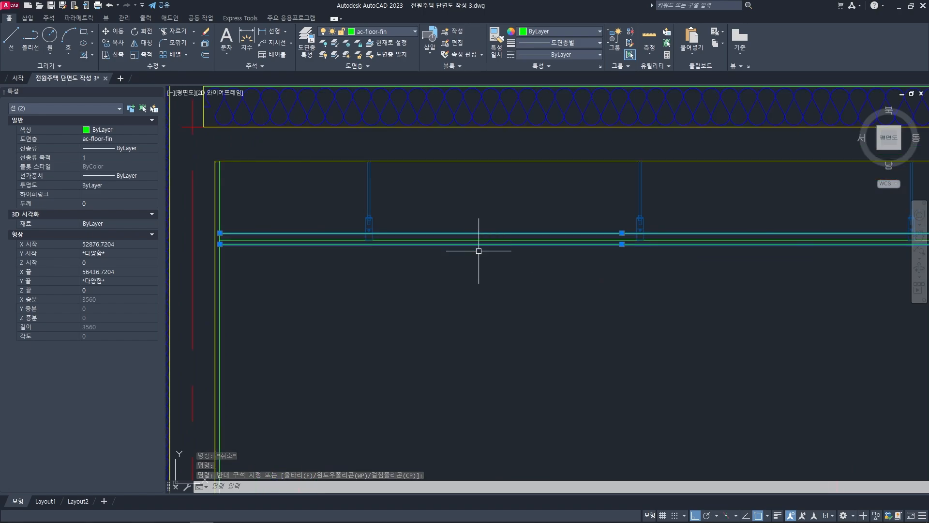
{"action": "left_click", "coordinate": [397, 31]}
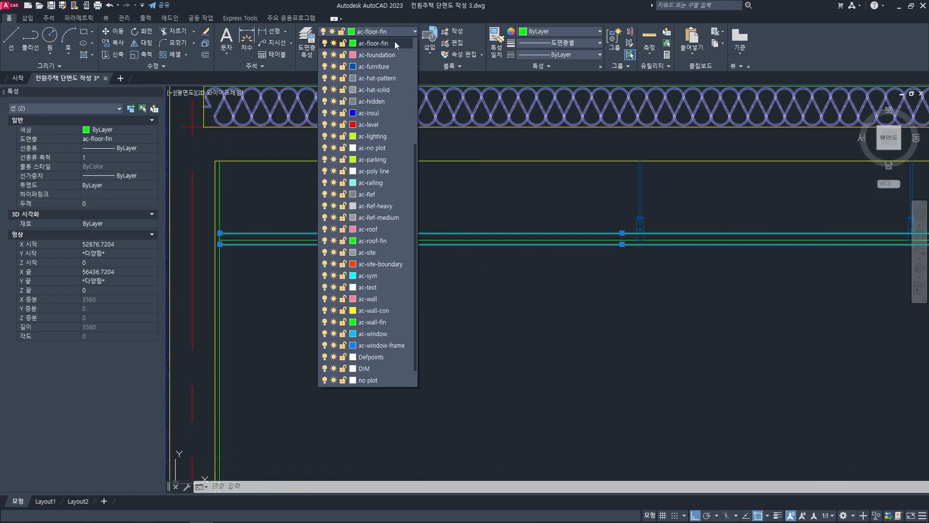
{"action": "left_click", "coordinate": [382, 193]}
{"action": "key", "text": "Escape"}
{"action": "key", "text": "Escape"}
{"action": "key", "text": "Escape"}
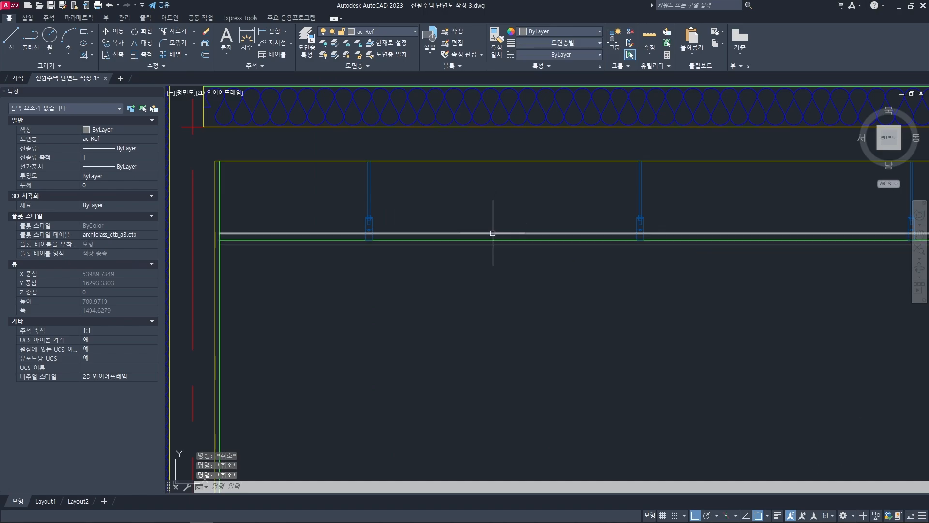
- Offset the suspended ceiling line to the right of the partition wall 20 downward
{"action": "scroll", "coordinate": [523, 262], "scroll_direction": "down", "scroll_amount": 1}
{"action": "middle_click_drag", "start_coordinate": [847, 262], "coordinate": [561, 275]}
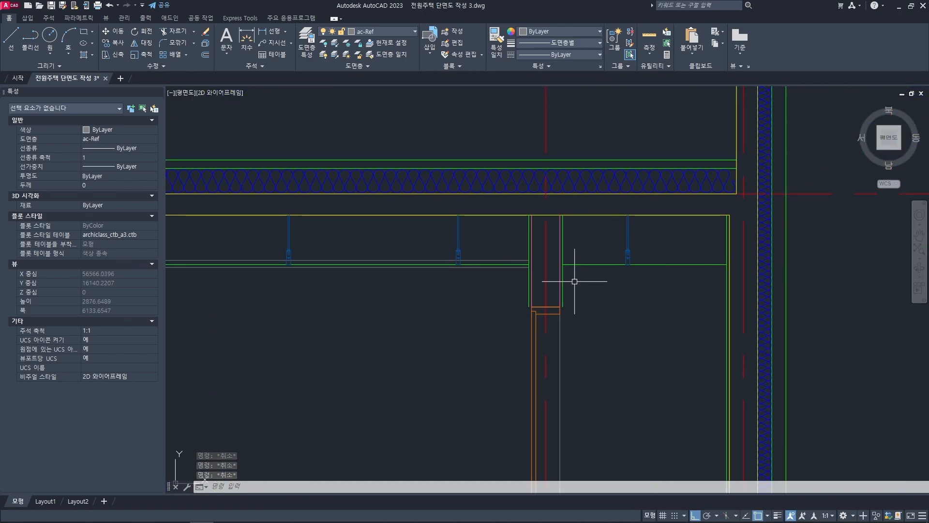
{"action": "type", "text": "o"}
{"action": "key", "text": "space"}
{"action": "scroll", "coordinate": [605, 277], "scroll_direction": "up", "scroll_amount": 2}
{"action": "key", "text": "space"}
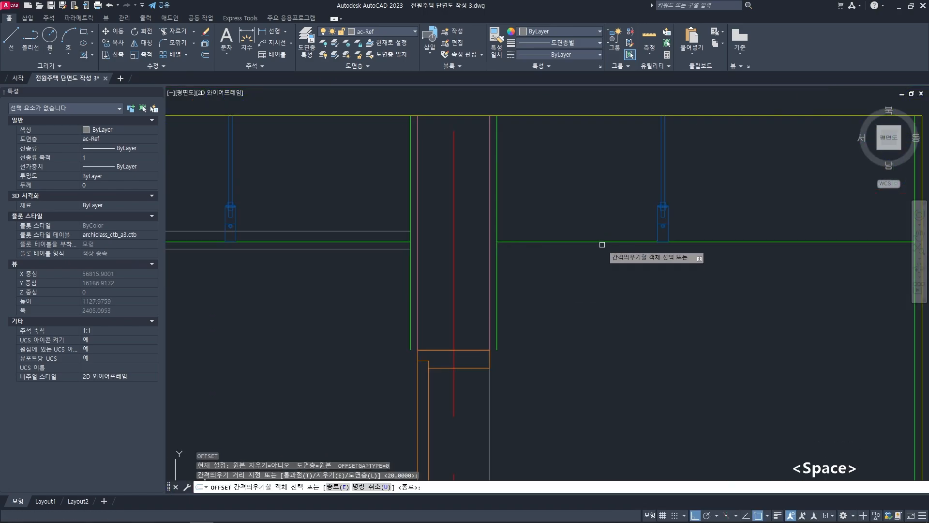
{"action": "left_click", "coordinate": [602, 242]}
{"action": "left_click", "coordinate": [607, 263]}
{"action": "key", "text": "space"}
- Offset the original ceiling line to the right of the partition wall 30 upward
{"action": "type", "text": "o"}
{"action": "key", "text": "space"}
{"action": "type", "text": "3"}
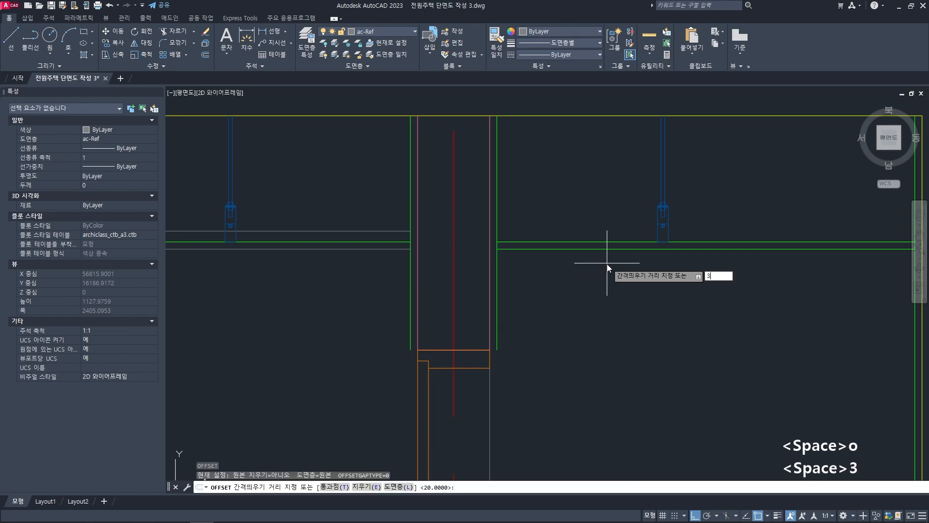
{"action": "type", "text": "0"}
{"action": "key", "text": "space"}
{"action": "left_click", "coordinate": [602, 242]}
{"action": "left_click", "coordinate": [576, 215]}
{"action": "key", "text": "space"}
- Match the two offset lines right of the partition wall to the properties of the large room's upper offset line
{"action": "middle_click_drag", "start_coordinate": [528, 209], "coordinate": [545, 210]}
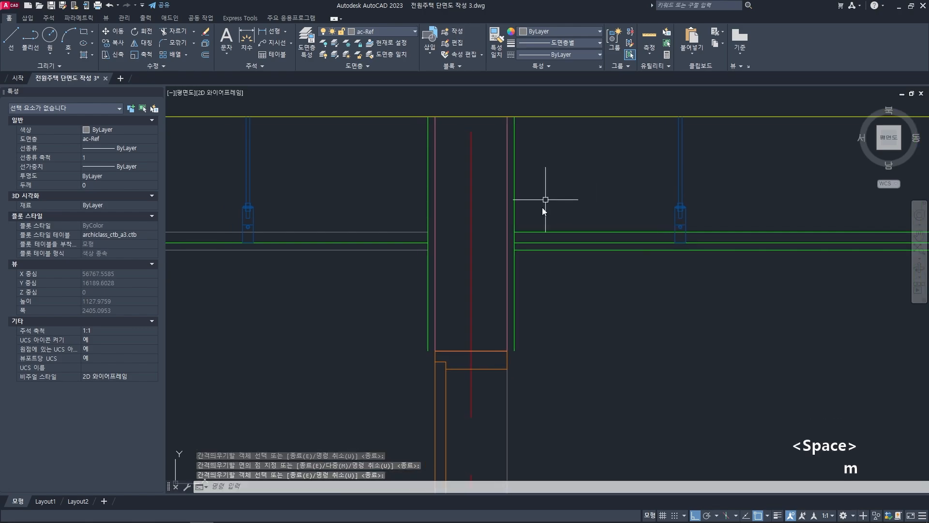
{"action": "type", "text": "ma"}
{"action": "key", "text": "space"}
{"action": "left_click", "coordinate": [421, 232]}
{"action": "left_click", "coordinate": [543, 232]}
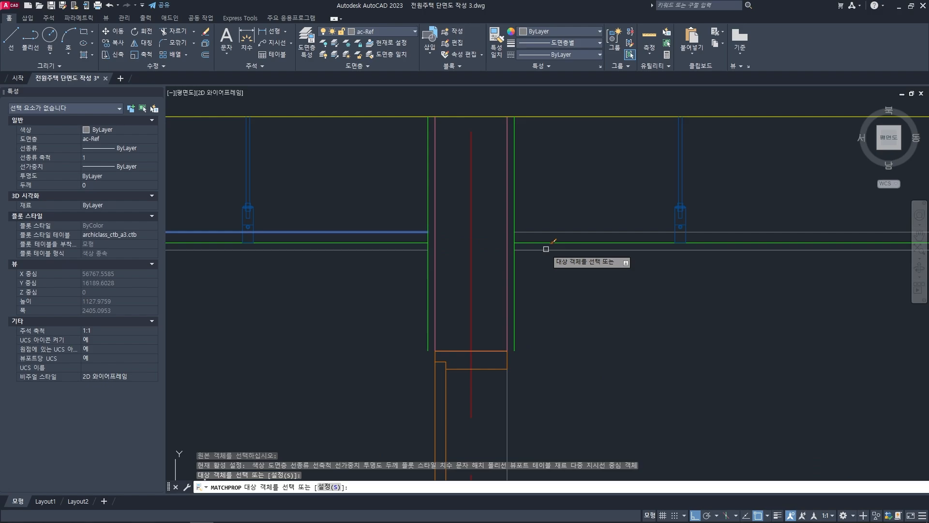
{"action": "key", "text": "space"}
{"action": "key", "text": "Escape"}
- Draw short horizontal lines joining the lower ends of the partition wall's two finish lines to the door frame's top corners
{"action": "scroll", "coordinate": [570, 292], "scroll_direction": "down", "scroll_amount": 4}
{"action": "scroll", "coordinate": [583, 298], "scroll_direction": "down", "scroll_amount": 4}
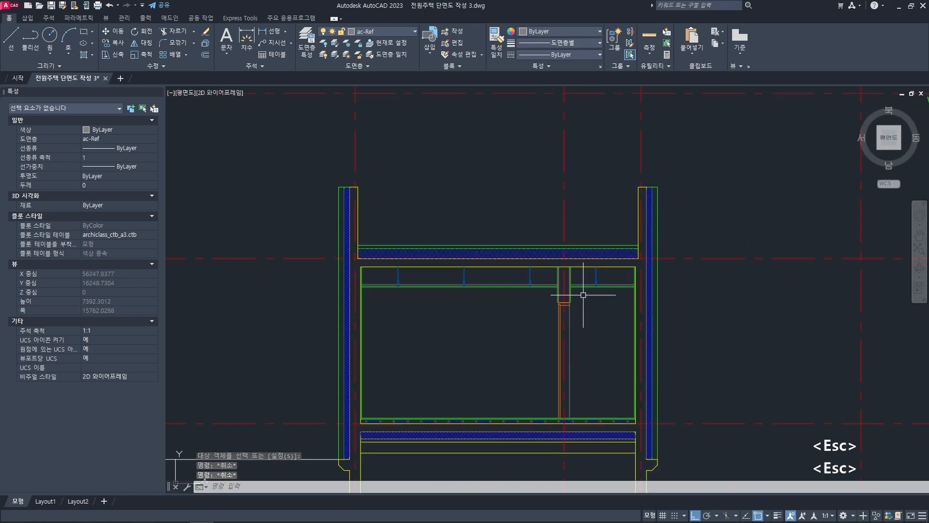
{"action": "scroll", "coordinate": [595, 232], "scroll_direction": "down", "scroll_amount": 1}
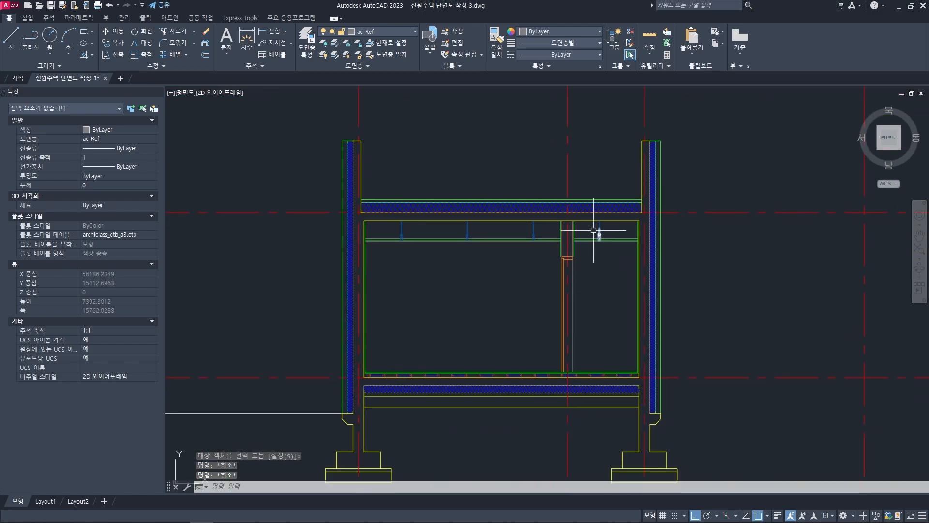
{"action": "scroll", "coordinate": [483, 253], "scroll_direction": "down", "scroll_amount": 1}
{"action": "scroll", "coordinate": [477, 240], "scroll_direction": "up", "scroll_amount": 4}
{"action": "scroll", "coordinate": [460, 271], "scroll_direction": "up", "scroll_amount": 1}
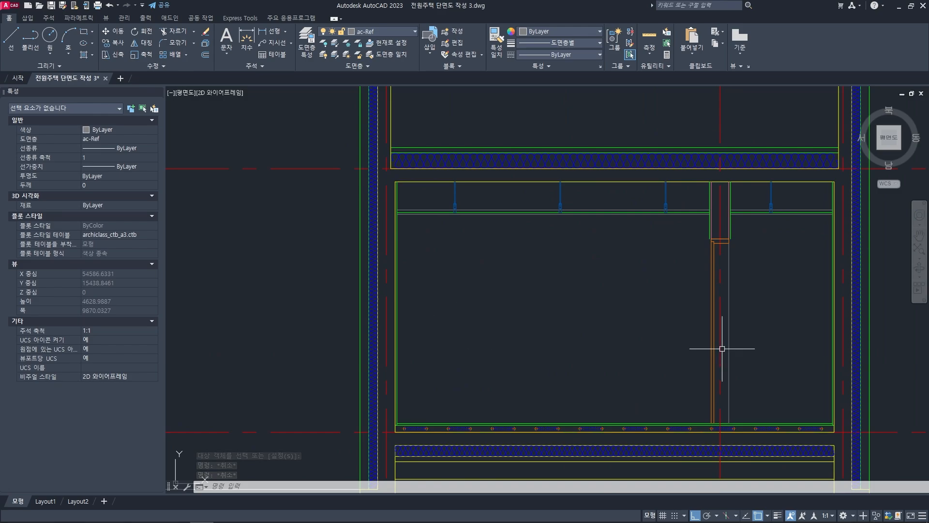
{"action": "scroll", "coordinate": [653, 234], "scroll_direction": "up", "scroll_amount": 8}
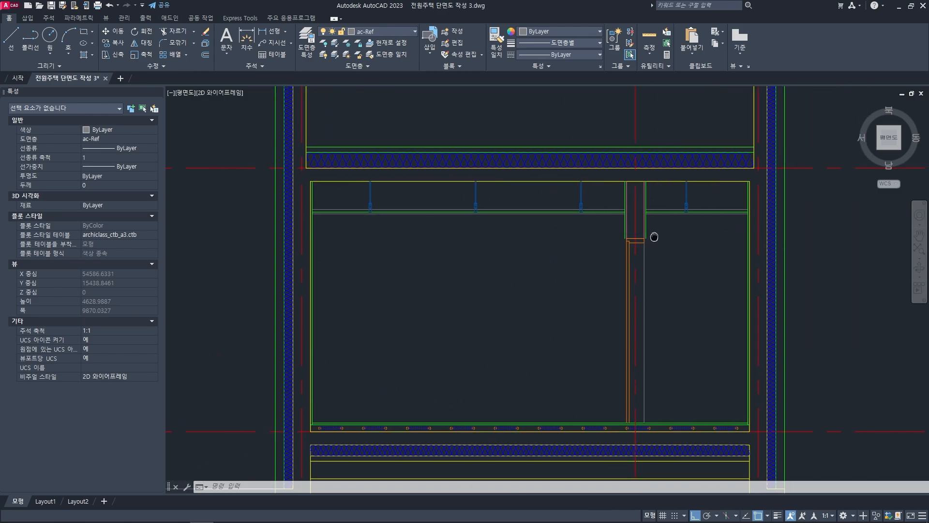
{"action": "type", "text": "l"}
{"action": "key", "text": "space"}
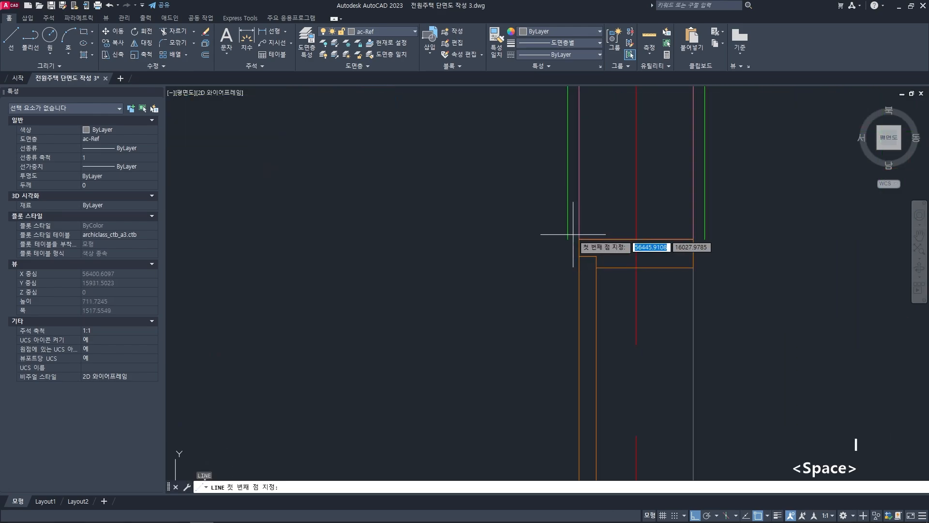
{"action": "left_click", "coordinate": [579, 239]}
{"action": "key", "text": "space"}
{"action": "key", "text": "space"}
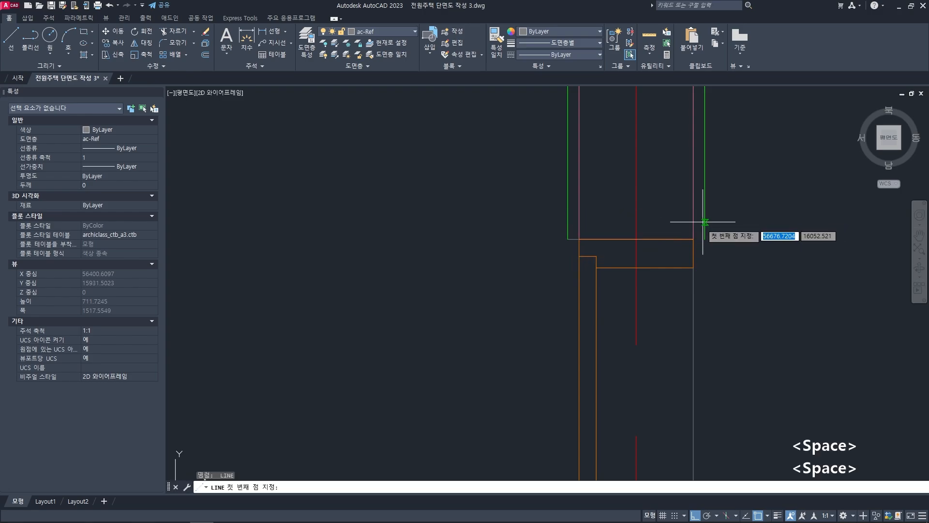
{"action": "left_click", "coordinate": [694, 239]}
{"action": "key", "text": "space"}
- Match the two short closing lines under the partition wall to the properties of the wall's finish line
{"action": "middle_click_drag", "start_coordinate": [715, 255], "coordinate": [708, 258]}
{"action": "type", "text": "ma"}
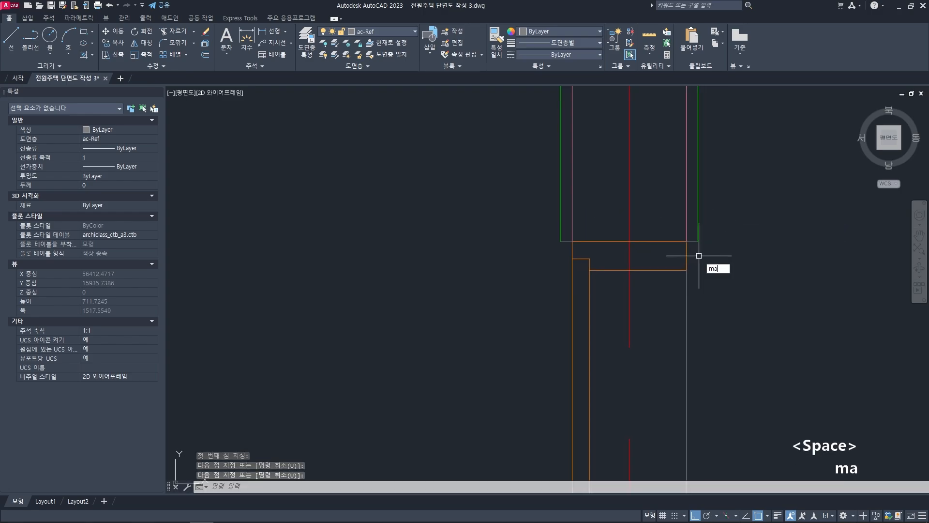
{"action": "key", "text": "space"}
{"action": "left_click", "coordinate": [699, 237]}
{"action": "left_click", "coordinate": [694, 240]}
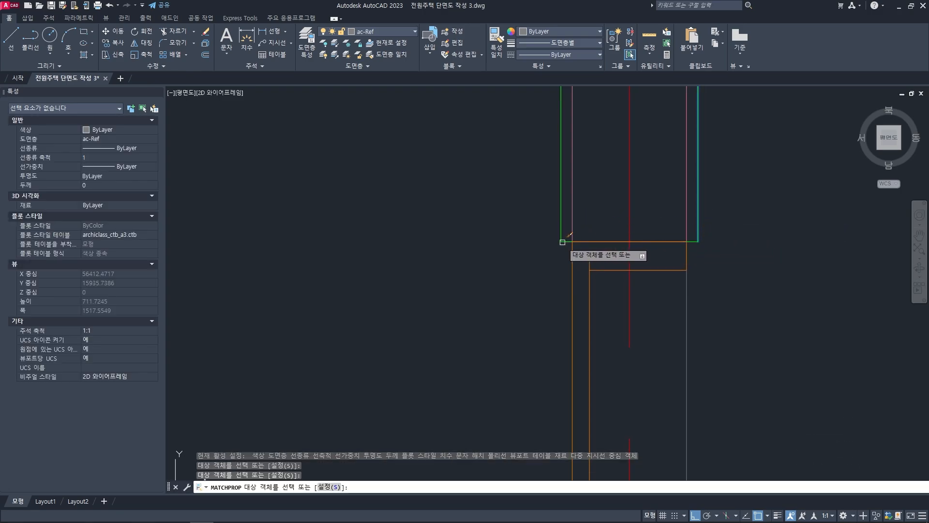
{"action": "key", "text": "Escape"}
{"action": "scroll", "coordinate": [573, 272], "scroll_direction": "down", "scroll_amount": 15}
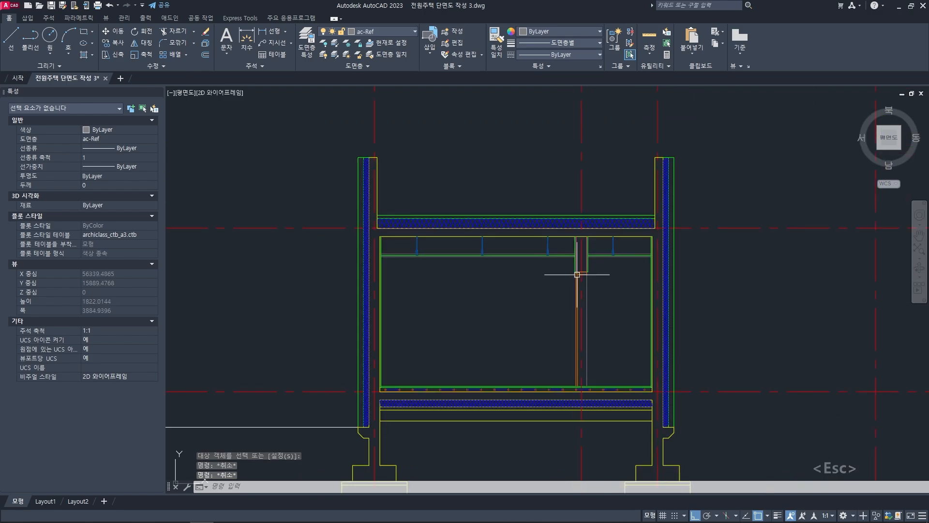
{"action": "scroll", "coordinate": [556, 276], "scroll_direction": "up", "scroll_amount": 4}
{"action": "scroll", "coordinate": [518, 272], "scroll_direction": "up", "scroll_amount": 3}
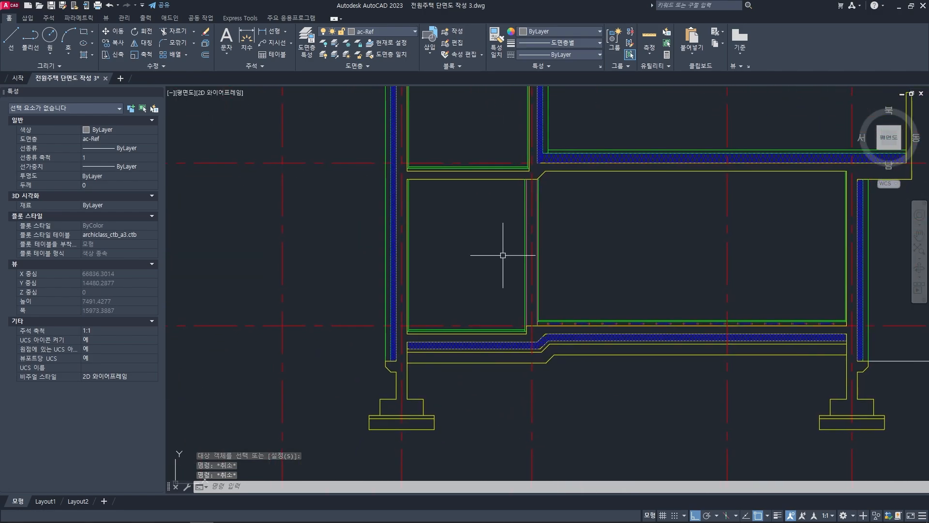
- Offset the top floor finish lines of the lower and upper rooms on the gabled section's left side 2300 upward
{"action": "middle_click_drag", "start_coordinate": [498, 256], "coordinate": [578, 255]}
{"action": "type", "text": "o"}
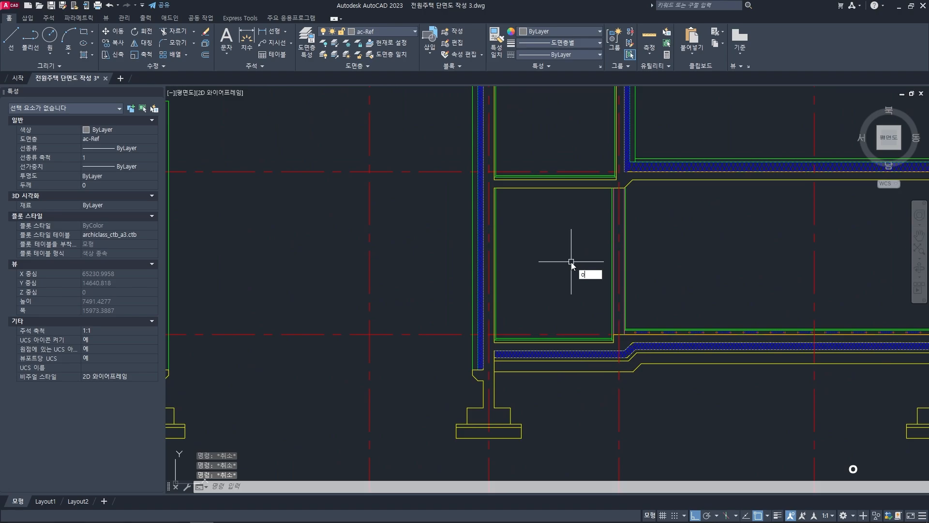
{"action": "key", "text": "space"}
{"action": "scroll", "coordinate": [564, 314], "scroll_direction": "down", "scroll_amount": 3}
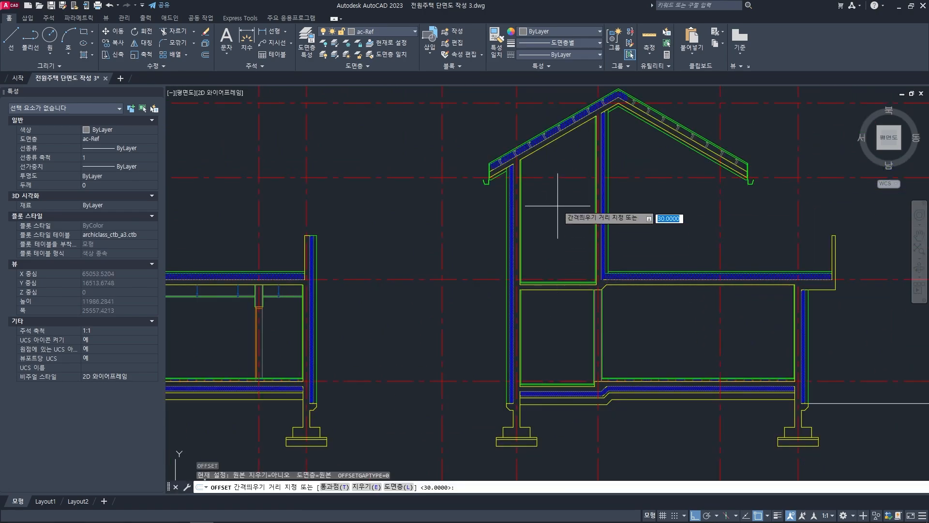
{"action": "scroll", "coordinate": [560, 259], "scroll_direction": "up", "scroll_amount": 4}
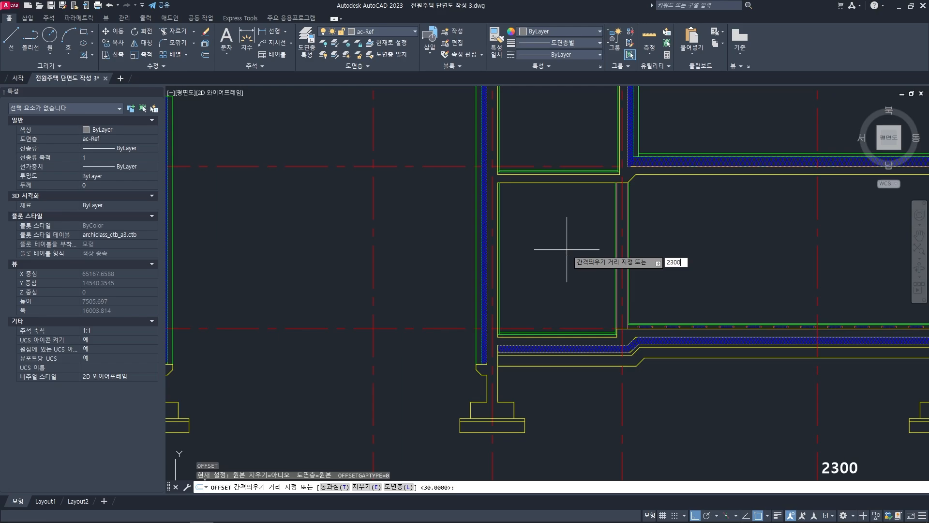
{"action": "type", "text": "2300"}
{"action": "key", "text": "space"}
{"action": "scroll", "coordinate": [568, 315], "scroll_direction": "up", "scroll_amount": 3}
{"action": "left_click", "coordinate": [566, 380]}
{"action": "scroll", "coordinate": [566, 363], "scroll_direction": "up", "scroll_amount": 2}
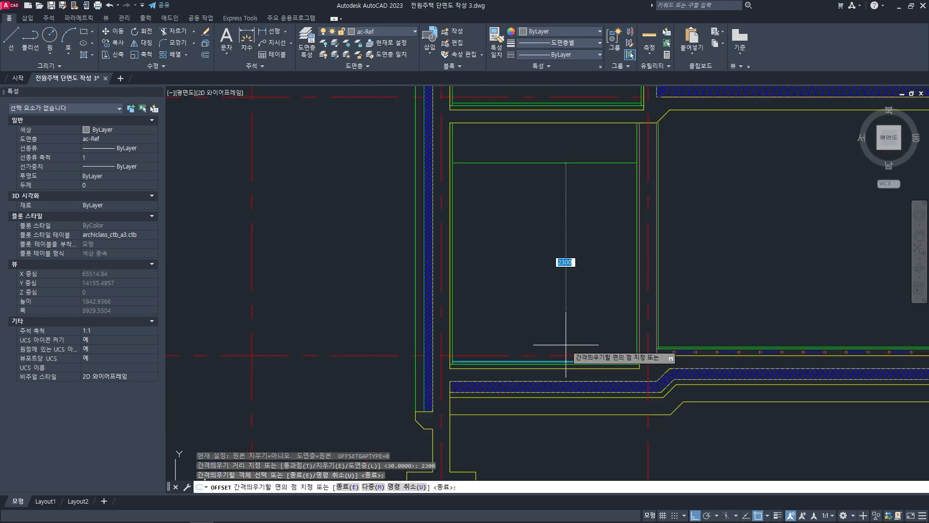
{"action": "left_click", "coordinate": [569, 196]}
{"action": "middle_click_drag", "start_coordinate": [570, 191], "coordinate": [570, 348]}
{"action": "scroll", "coordinate": [556, 271], "scroll_direction": "up", "scroll_amount": 2}
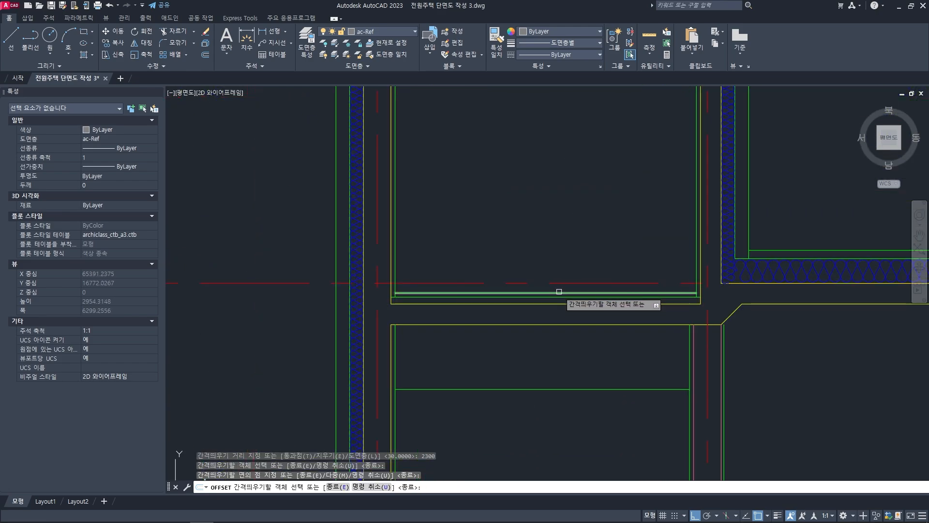
{"action": "scroll", "coordinate": [557, 237], "scroll_direction": "down", "scroll_amount": 5}
{"action": "key", "text": "space"}
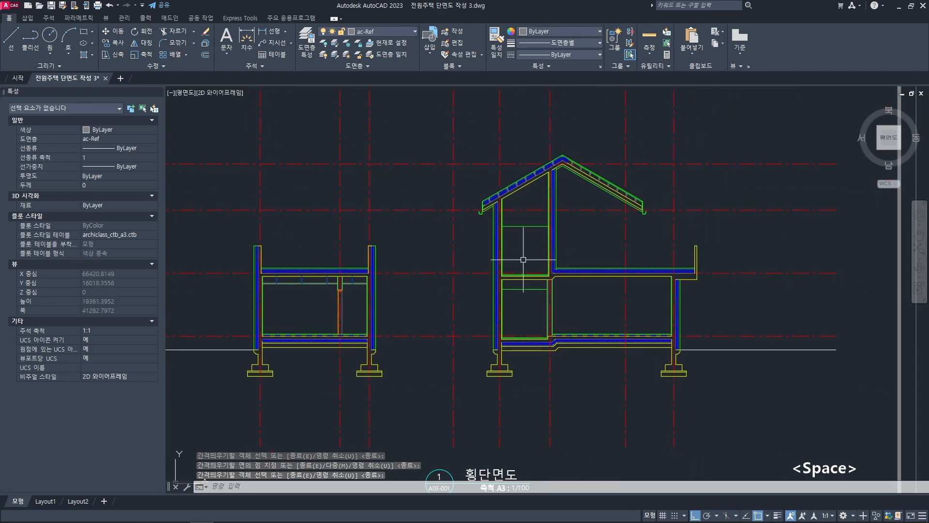
{"action": "key", "text": "Escape"}
{"action": "key", "text": "Escape"}
{"action": "scroll", "coordinate": [525, 262], "scroll_direction": "up", "scroll_amount": 4}
{"action": "middle_click_drag", "start_coordinate": [536, 335], "coordinate": [528, 317]}
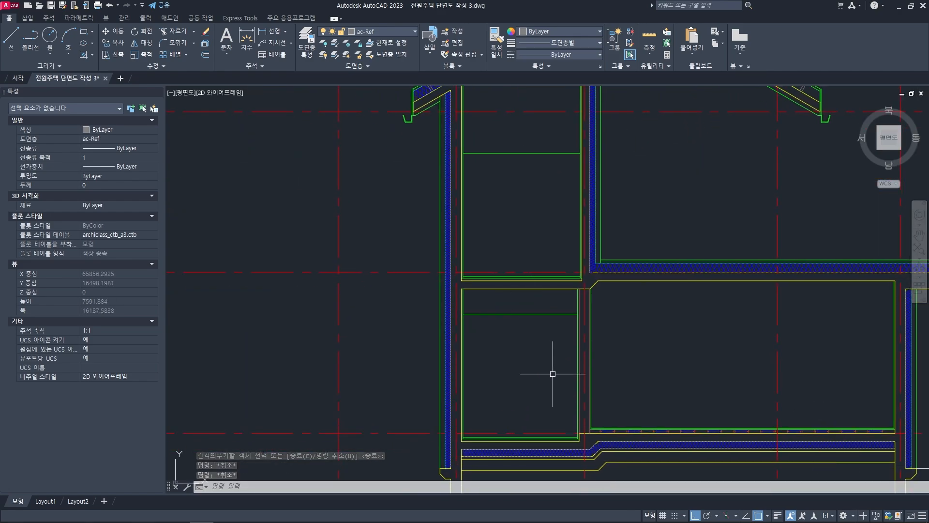
- Offset the new ceiling lines in the lower and upper left rooms of the gabled section 20 downward
{"action": "middle_click_drag", "start_coordinate": [514, 336], "coordinate": [483, 334]}
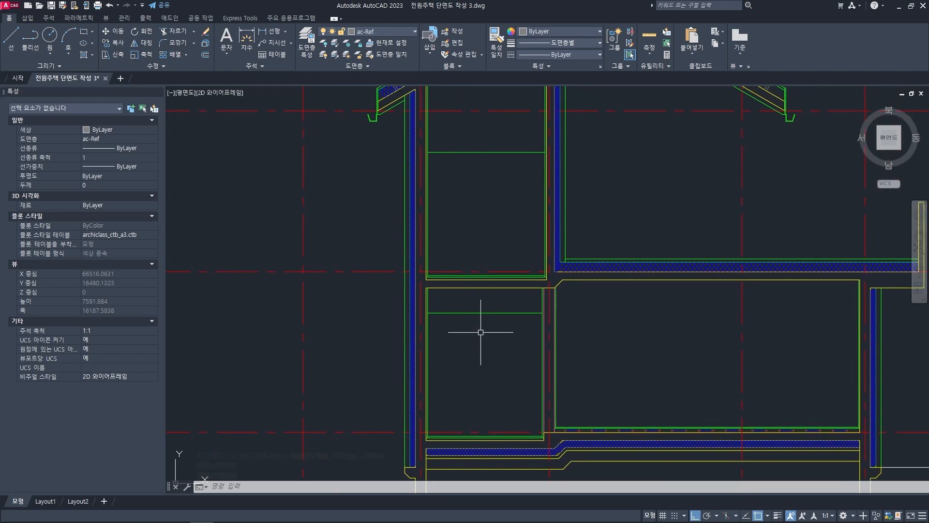
{"action": "type", "text": "o"}
{"action": "key", "text": "space"}
{"action": "type", "text": "20"}
{"action": "key", "text": "space"}
{"action": "left_click", "coordinate": [484, 313]}
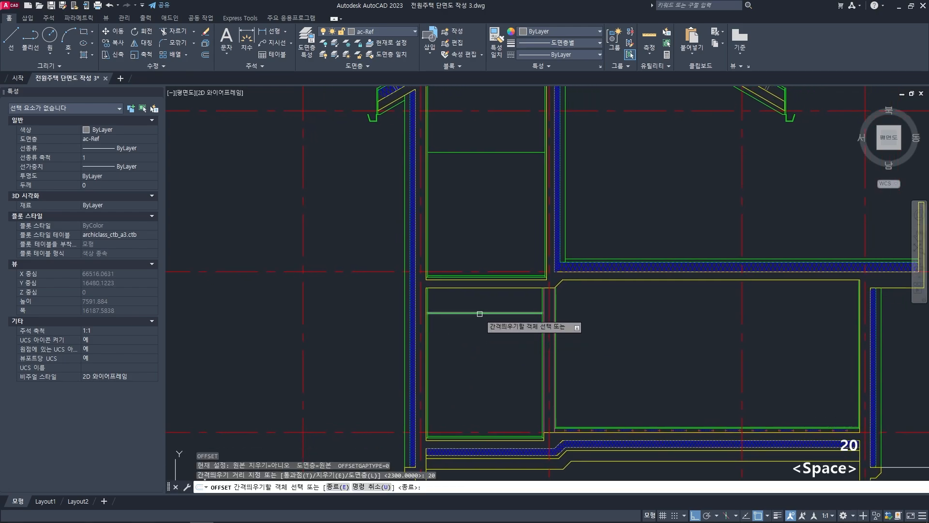
{"action": "left_click", "coordinate": [486, 332]}
{"action": "left_click", "coordinate": [475, 153]}
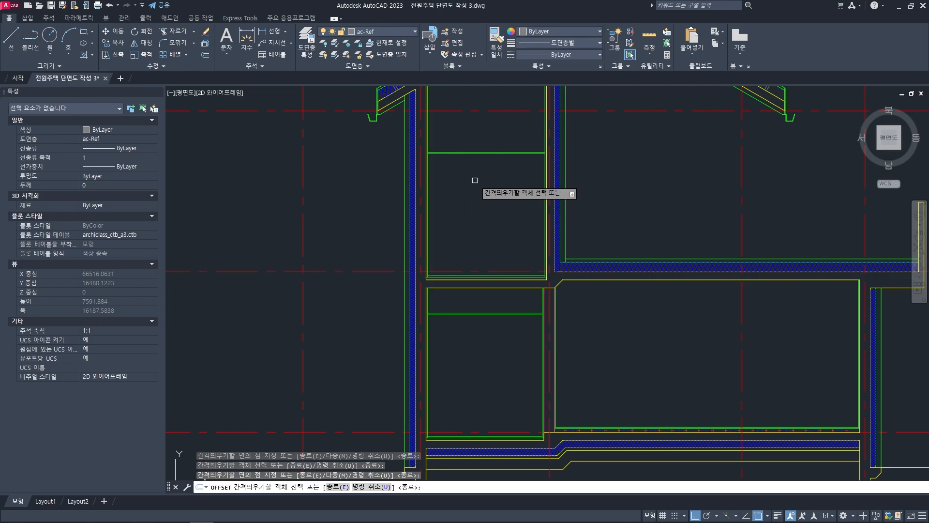
{"action": "key", "text": "space"}
- Offset the original ceiling lines in the lower and upper left rooms of the gabled section 30 upward
{"action": "type", "text": "o"}
{"action": "key", "text": "space"}
{"action": "key", "text": "space"}
{"action": "scroll", "coordinate": [484, 194], "scroll_direction": "up", "scroll_amount": 3}
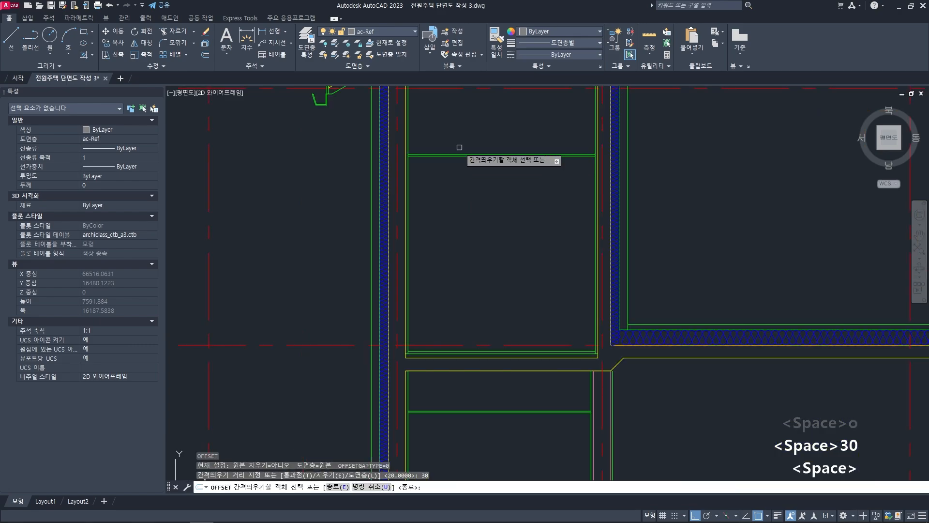
{"action": "scroll", "coordinate": [478, 290], "scroll_direction": "up", "scroll_amount": 2}
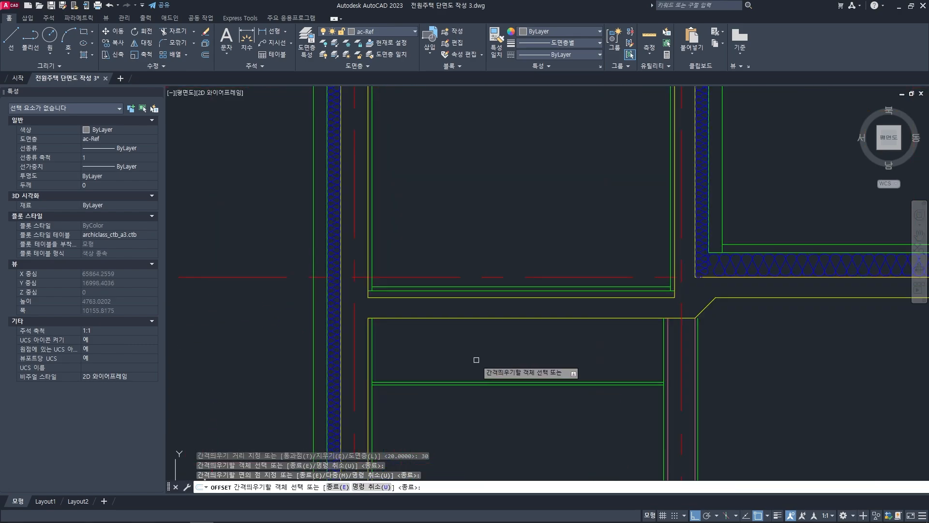
{"action": "scroll", "coordinate": [481, 384], "scroll_direction": "up", "scroll_amount": 3}
{"action": "scroll", "coordinate": [493, 329], "scroll_direction": "down", "scroll_amount": 3}
{"action": "key", "text": "space"}
{"action": "key", "text": "Escape"}
{"action": "key", "text": "Escape"}
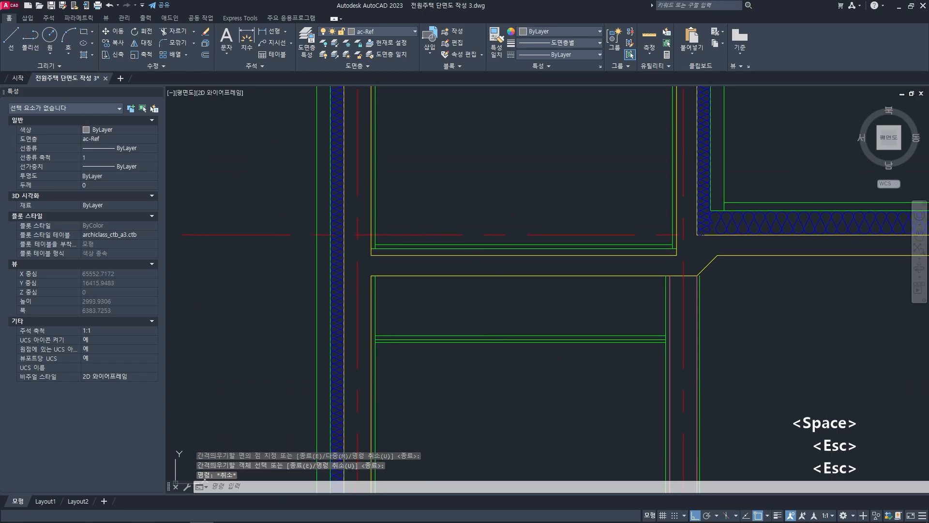
- Copy a ceiling hanger with its rod from the left section onto the ceiling of the gabled section's lower left room
{"action": "scroll", "coordinate": [498, 314], "scroll_direction": "down", "scroll_amount": 10}
{"action": "middle_click_drag", "start_coordinate": [465, 276], "coordinate": [534, 297]}
{"action": "type", "text": "co"}
{"action": "key", "text": "space"}
{"action": "middle_click_drag", "start_coordinate": [398, 300], "coordinate": [477, 292]}
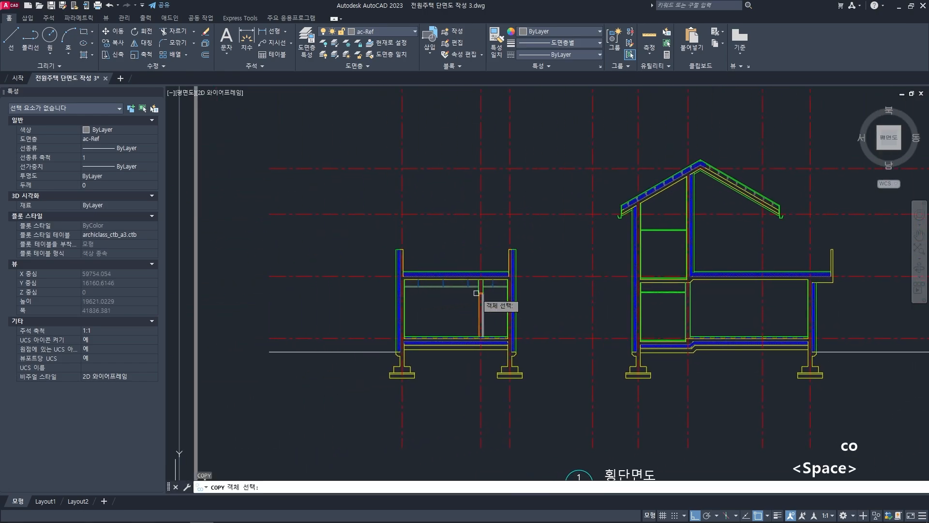
{"action": "scroll", "coordinate": [477, 286], "scroll_direction": "up", "scroll_amount": 10}
{"action": "left_click", "coordinate": [492, 304]}
{"action": "left_click", "coordinate": [439, 255]}
{"action": "key", "text": "space"}
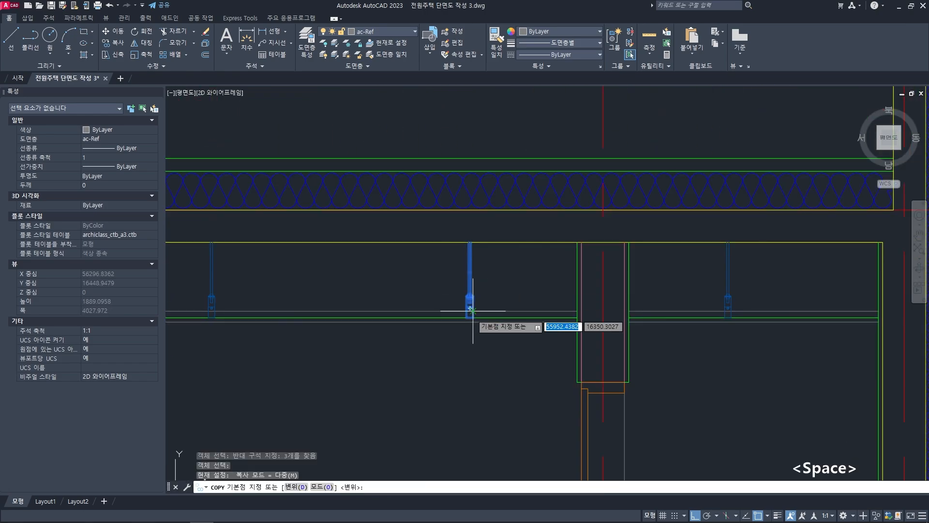
{"action": "scroll", "coordinate": [460, 326], "scroll_direction": "up", "scroll_amount": 3}
{"action": "left_click", "coordinate": [460, 322]}
{"action": "scroll", "coordinate": [460, 315], "scroll_direction": "down", "scroll_amount": 6}
{"action": "scroll", "coordinate": [493, 307], "scroll_direction": "up", "scroll_amount": 8}
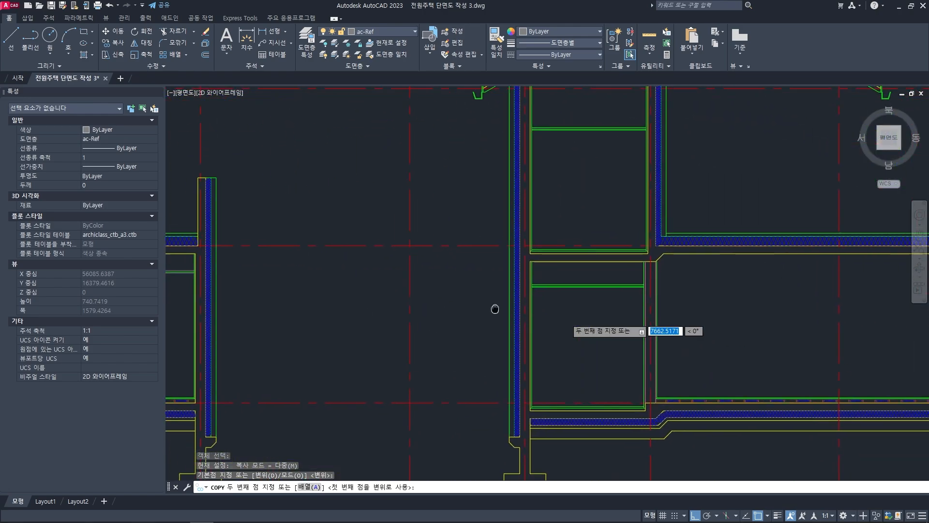
{"action": "left_click", "coordinate": [563, 275]}
{"action": "middle_click_drag", "start_coordinate": [666, 316], "coordinate": [534, 307]}
{"action": "key", "text": "space"}
{"action": "scroll", "coordinate": [631, 339], "scroll_direction": "down", "scroll_amount": 7}
{"action": "key", "text": "Escape"}
{"action": "key", "text": "Escape"}
- Move the copied hanger and rod a short distance horizontally to the right, away from the outer wall
{"action": "type", "text": "m"}
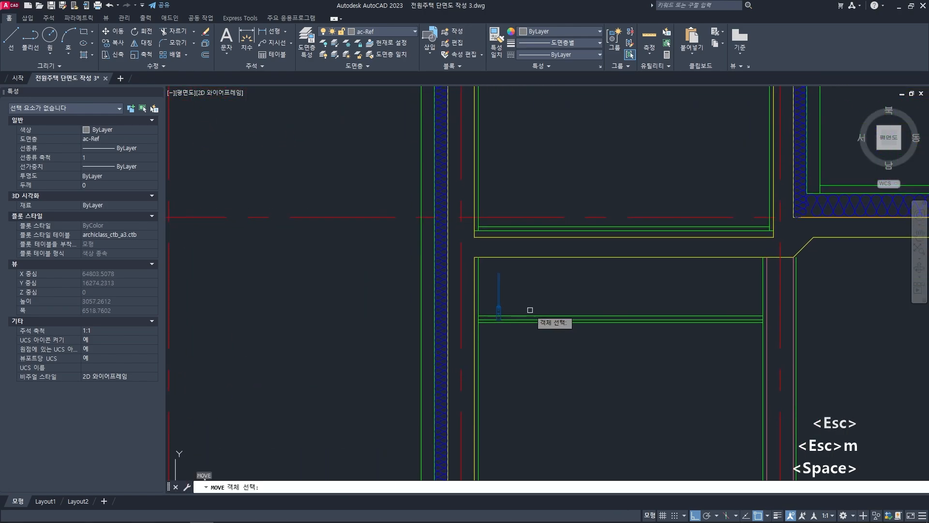
{"action": "left_click", "coordinate": [492, 273]}
{"action": "key", "text": "space"}
{"action": "left_click", "coordinate": [517, 278]}
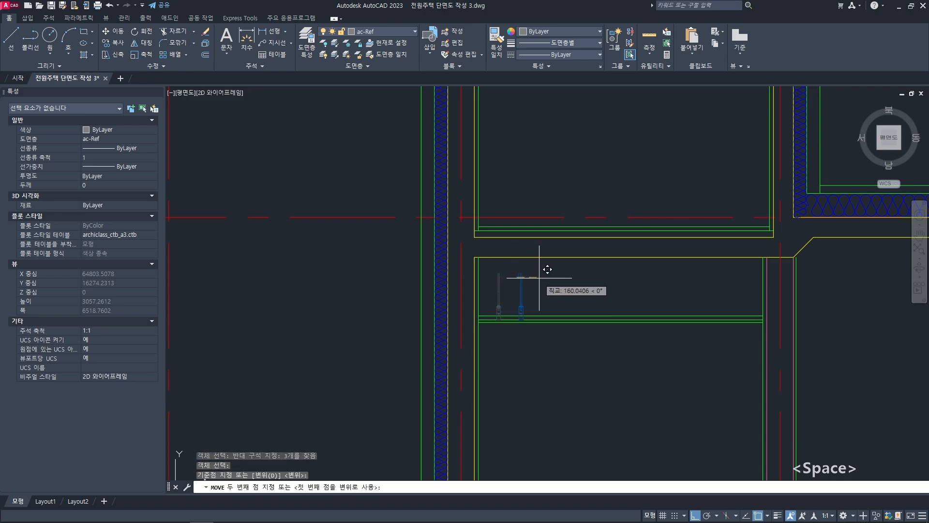
{"action": "left_click", "coordinate": [550, 269]}
- Copy the hanger and rod 1200 to the right in the lower left room
{"action": "type", "text": "co"}
{"action": "key", "text": "space"}
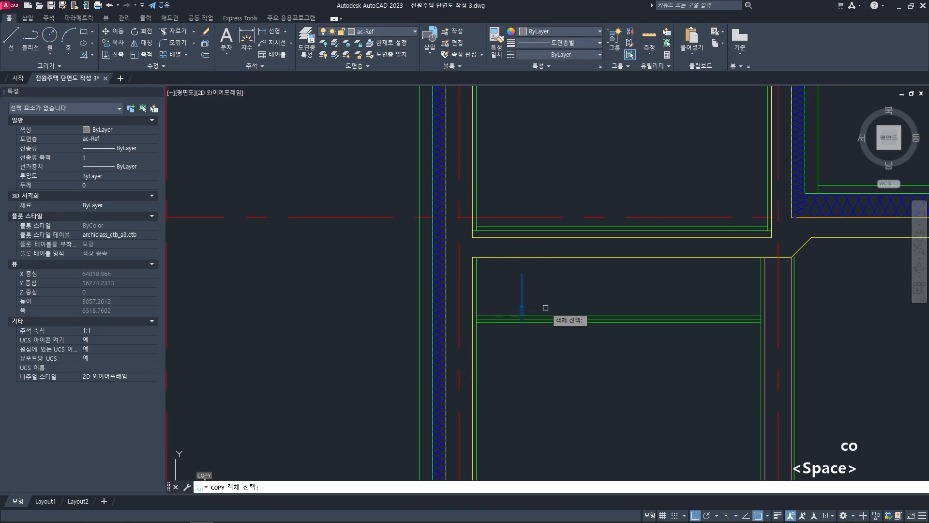
{"action": "left_click", "coordinate": [515, 270]}
{"action": "key", "text": "space"}
{"action": "left_click", "coordinate": [555, 287]}
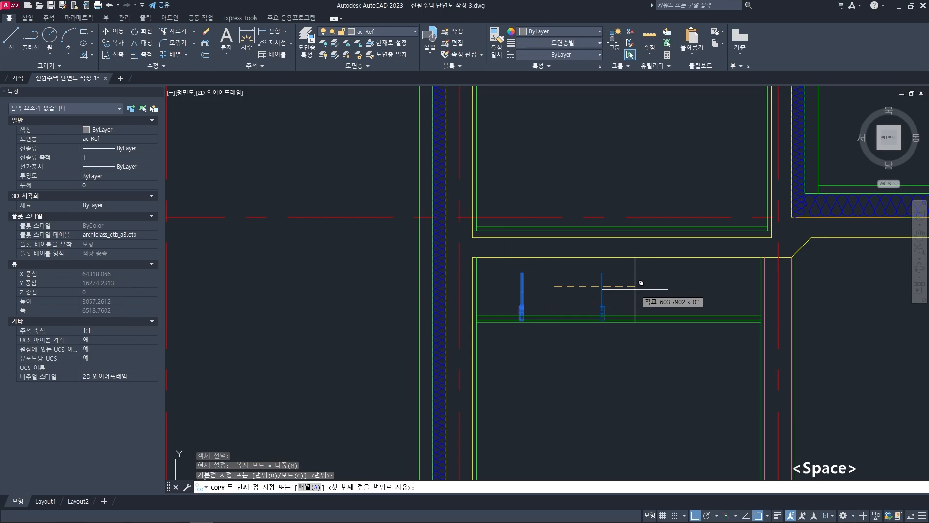
{"action": "type", "text": "1200"}
{"action": "key", "text": "Return"}
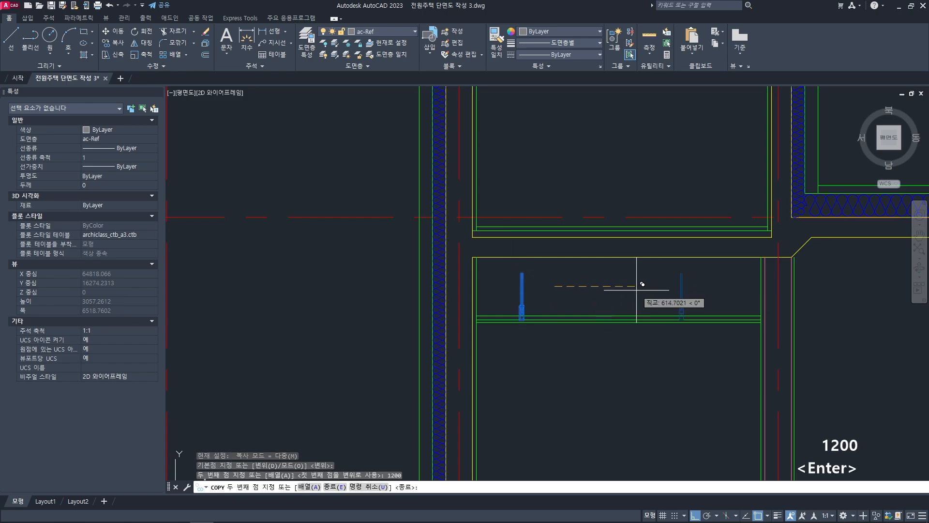
{"action": "key", "text": "space"}
{"action": "middle_click_drag", "start_coordinate": [642, 284], "coordinate": [640, 300]}
{"action": "key", "text": "Escape"}
{"action": "key", "text": "Escape"}
- Move both hangers horizontally to the right so the pair is centred between the lower room's walls
{"action": "type", "text": "m"}
{"action": "key", "text": "space"}
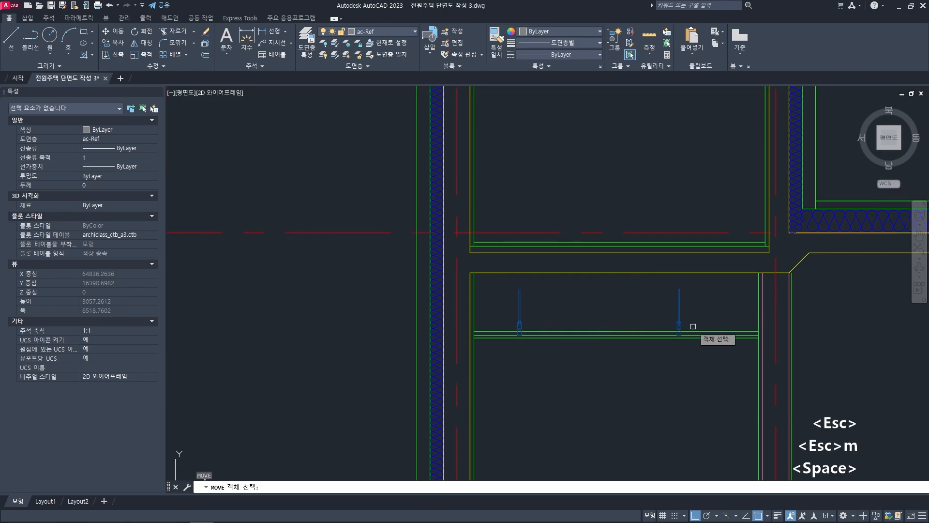
{"action": "left_click", "coordinate": [517, 293]}
{"action": "key", "text": "space"}
{"action": "left_click", "coordinate": [582, 293]}
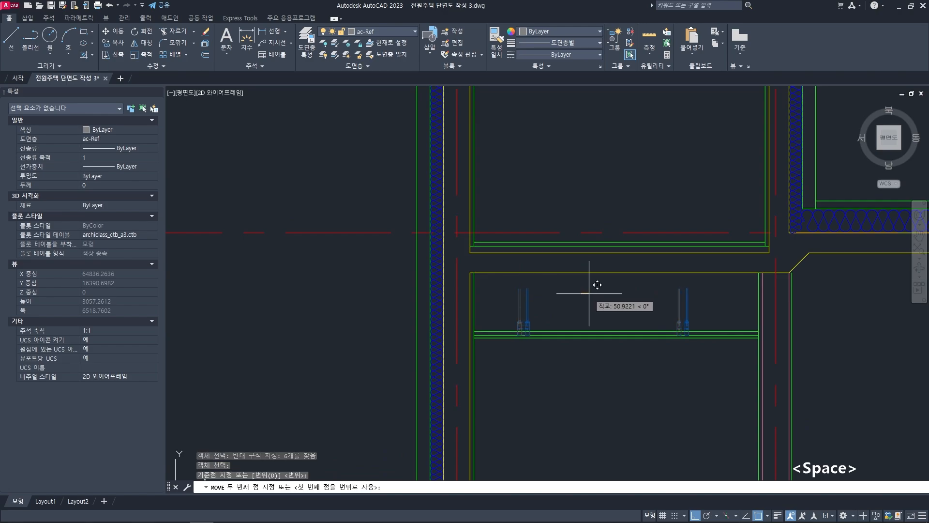
{"action": "key", "text": "Escape"}
- Extend the rods of both hangers up to the slab's underside in the lower left room
{"action": "middle_click_drag", "start_coordinate": [614, 308], "coordinate": [578, 312]}
{"action": "type", "text": "ex"}
{"action": "key", "text": "space"}
{"action": "left_click", "coordinate": [604, 277]}
{"action": "key", "text": "space"}
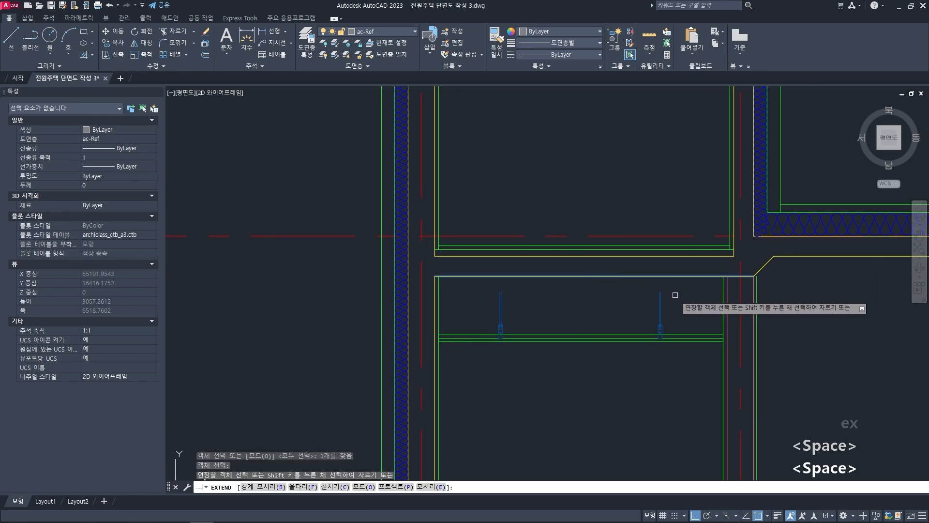
{"action": "left_click", "coordinate": [675, 294]}
{"action": "left_click", "coordinate": [497, 293]}
{"action": "key", "text": "space"}
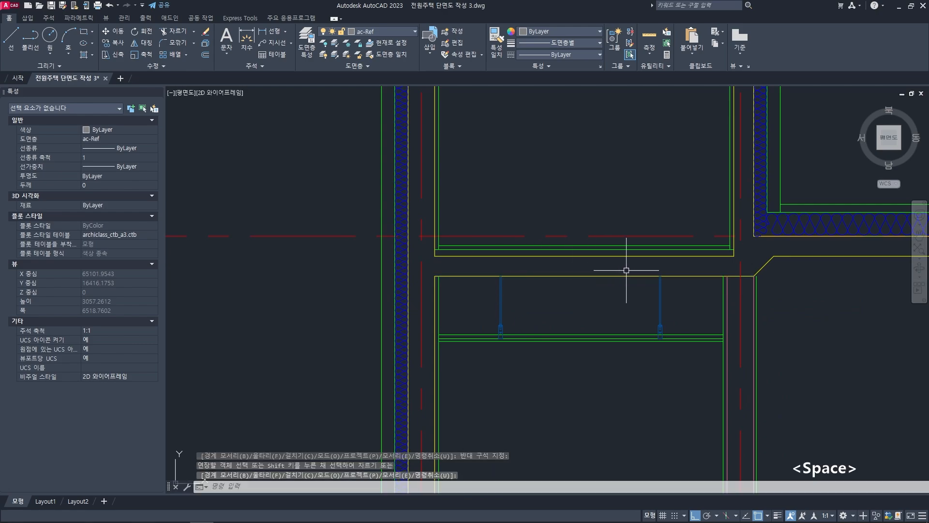
{"action": "key", "text": "Escape"}
{"action": "key", "text": "Escape"}
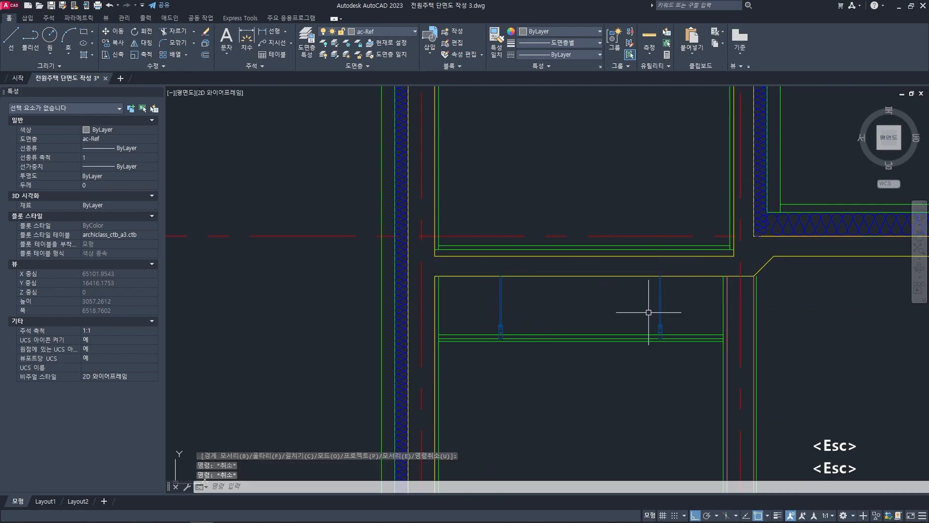
- Match the upper and lower ceiling lines of the lower left room to the properties of the left section's ceiling line
{"action": "mouse_move", "coordinate": [517, 315]}
{"action": "middle_mouse_down"}
{"action": "mouse_move", "coordinate": [580, 318]}
{"action": "mouse_move", "coordinate": [562, 315]}
{"action": "middle_mouse_up"}
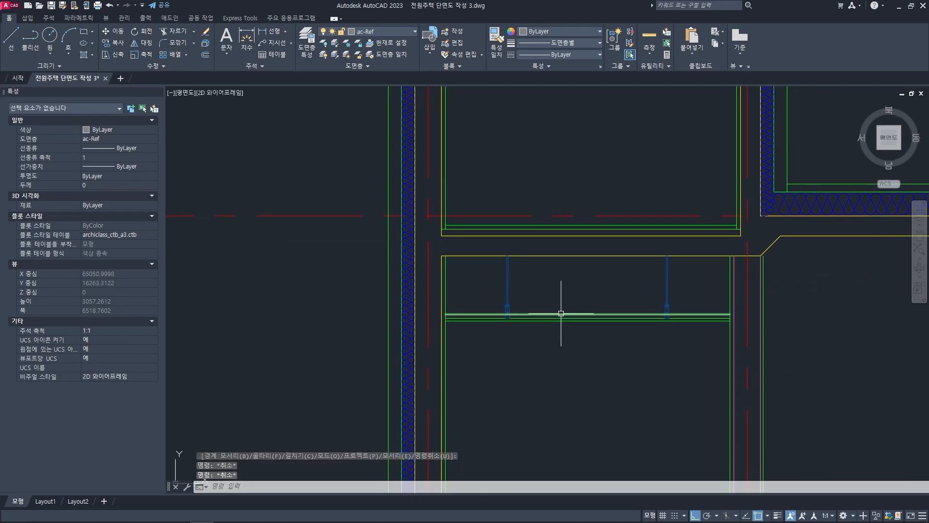
{"action": "scroll", "coordinate": [560, 314], "scroll_direction": "down", "scroll_amount": 2}
{"action": "type", "text": "ma"}
{"action": "key", "text": "space"}
{"action": "scroll", "coordinate": [539, 318], "scroll_direction": "down", "scroll_amount": 2}
{"action": "mouse_move", "coordinate": [406, 323]}
{"action": "middle_mouse_down"}
{"action": "mouse_move", "coordinate": [616, 305]}
{"action": "mouse_move", "coordinate": [548, 294]}
{"action": "middle_mouse_up"}
{"action": "scroll", "coordinate": [355, 270], "scroll_direction": "up", "scroll_amount": 5}
{"action": "scroll", "coordinate": [362, 311], "scroll_direction": "down", "scroll_amount": 3}
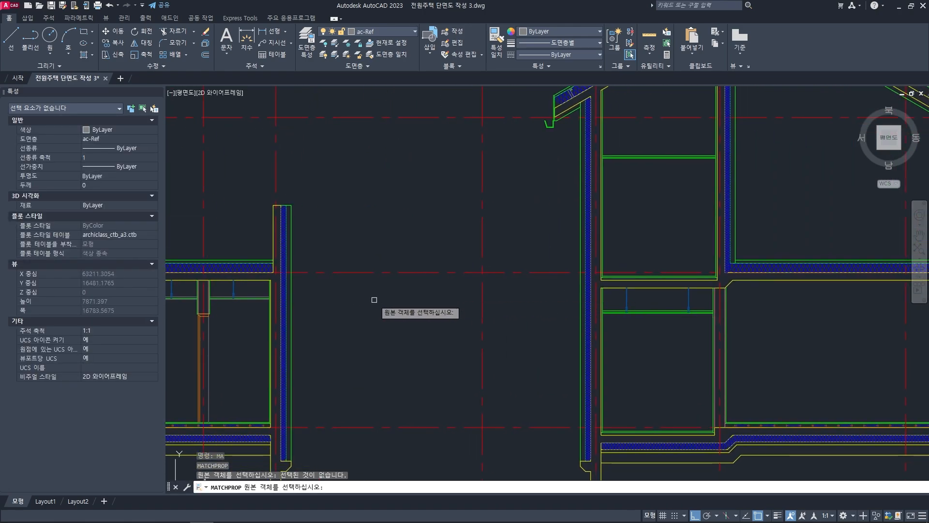
{"action": "scroll", "coordinate": [279, 297], "scroll_direction": "up", "scroll_amount": 3}
{"action": "left_click", "coordinate": [266, 296]}
{"action": "scroll", "coordinate": [508, 307], "scroll_direction": "down", "scroll_amount": 3}
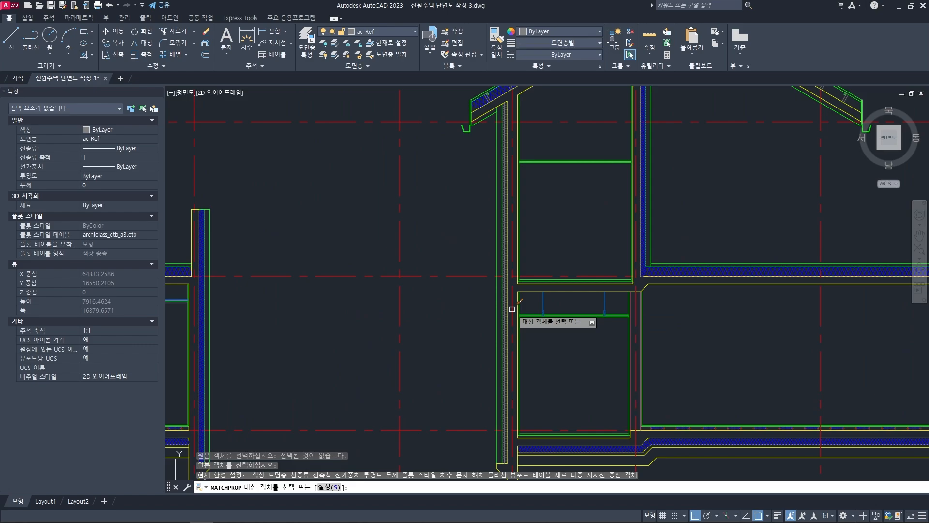
{"action": "scroll", "coordinate": [527, 316], "scroll_direction": "up", "scroll_amount": 4}
{"action": "left_click", "coordinate": [528, 326]}
{"action": "key", "text": "space"}
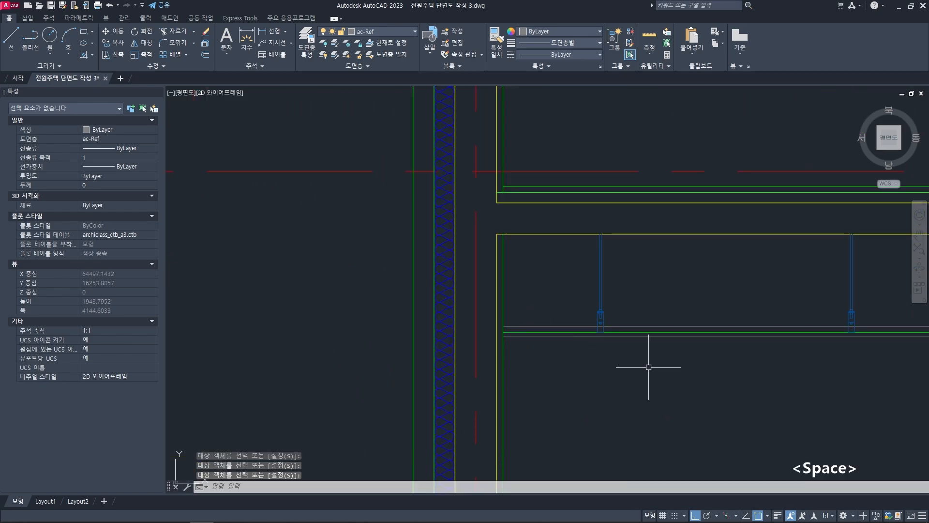
{"action": "scroll", "coordinate": [655, 363], "scroll_direction": "down", "scroll_amount": 3}
{"action": "key", "text": "Escape"}
{"action": "key", "text": "Escape"}
{"action": "key", "text": "Escape"}
- Copy both hangers with their rods from the lower left room's ceiling straight up onto the upper room's ceiling
{"action": "middle_click_drag", "start_coordinate": [655, 362], "coordinate": [609, 356]}
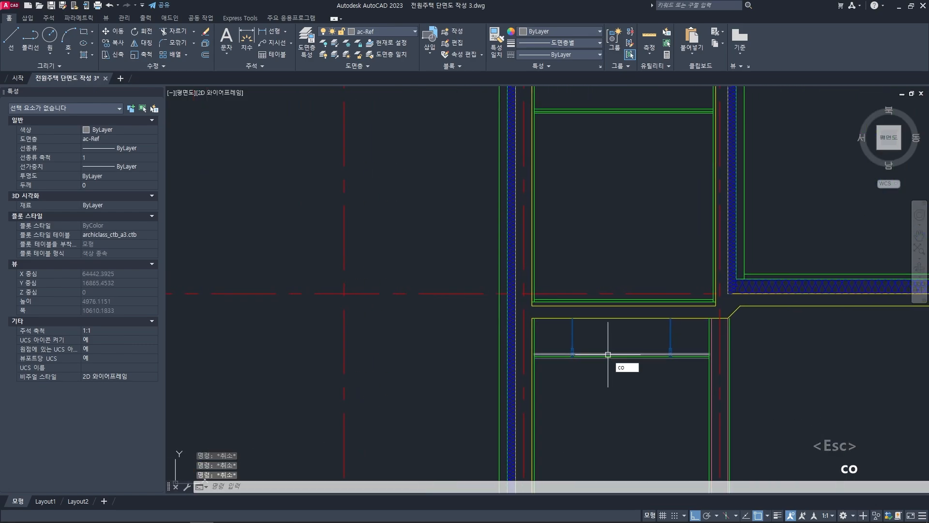
{"action": "key", "text": "space"}
{"action": "scroll", "coordinate": [608, 354], "scroll_direction": "up", "scroll_amount": 4}
{"action": "left_click", "coordinate": [587, 350]}
{"action": "left_click", "coordinate": [566, 333]}
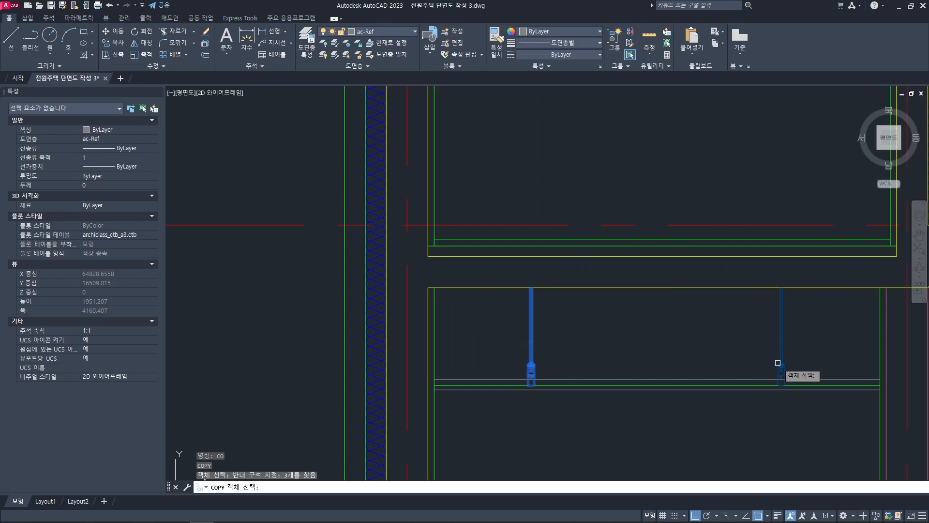
{"action": "left_click", "coordinate": [765, 325]}
{"action": "scroll", "coordinate": [760, 323], "scroll_direction": "down", "scroll_amount": 2}
{"action": "middle_click_drag", "start_coordinate": [750, 321], "coordinate": [726, 357]}
{"action": "key", "text": "space"}
{"action": "scroll", "coordinate": [725, 358], "scroll_direction": "up", "scroll_amount": 4}
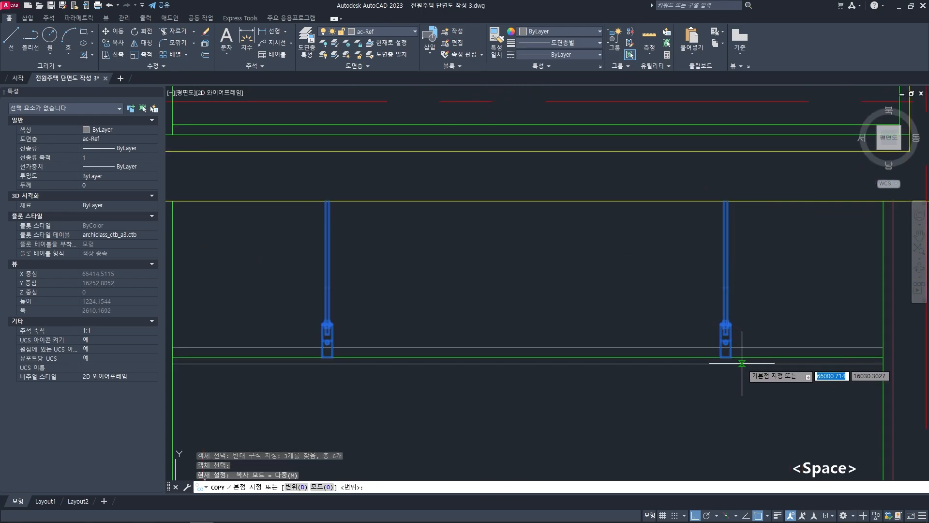
{"action": "left_click", "coordinate": [730, 356]}
{"action": "scroll", "coordinate": [730, 356], "scroll_direction": "down", "scroll_amount": 3}
{"action": "scroll", "coordinate": [726, 206], "scroll_direction": "up", "scroll_amount": 3}
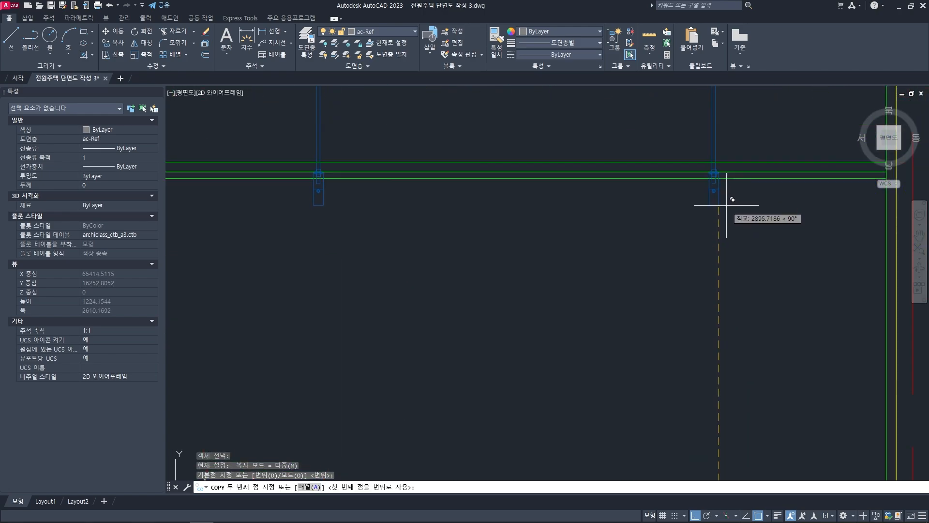
{"action": "left_click", "coordinate": [726, 172]}
{"action": "scroll", "coordinate": [725, 186], "scroll_direction": "down", "scroll_amount": 4}
{"action": "middle_click_drag", "start_coordinate": [728, 219], "coordinate": [725, 274]}
{"action": "key", "text": "space"}
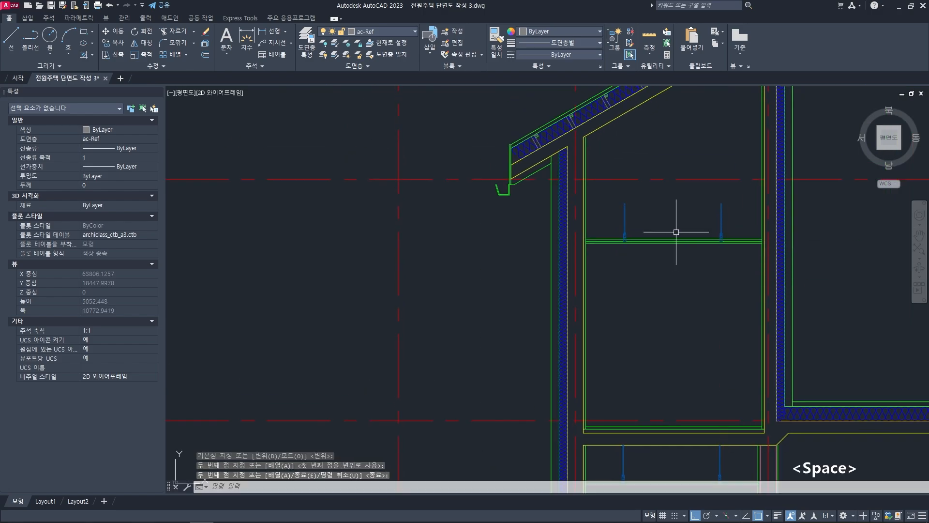
- Extend both upper room hanger rods up to the sloped underside of the roof slab
{"action": "middle_click_drag", "start_coordinate": [674, 230], "coordinate": [663, 252]}
{"action": "key", "text": "Escape"}
{"action": "key", "text": "Escape"}
{"action": "mouse_move", "coordinate": [630, 215]}
{"action": "middle_mouse_down"}
{"action": "mouse_move", "coordinate": [591, 302]}
{"action": "mouse_move", "coordinate": [594, 279]}
{"action": "middle_mouse_up"}
{"action": "key", "text": "space"}
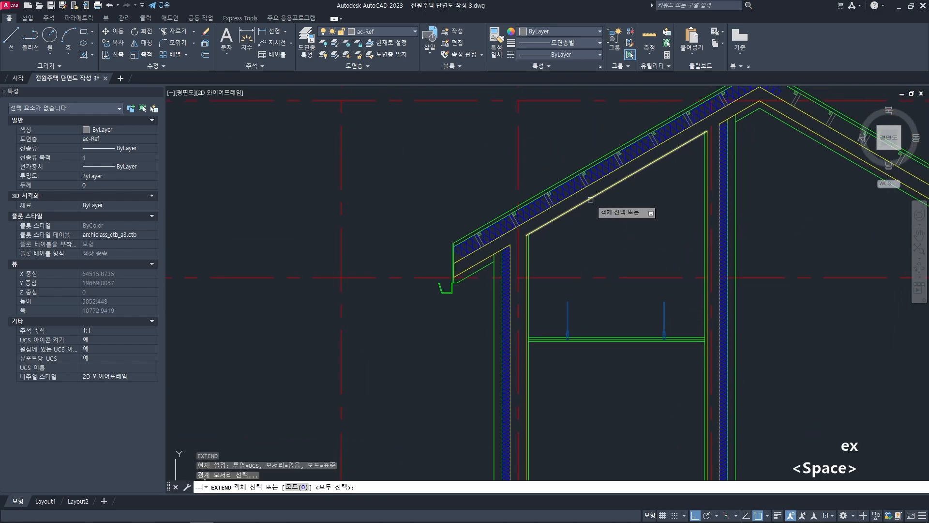
{"action": "left_click", "coordinate": [591, 198]}
{"action": "key", "text": "space"}
{"action": "scroll", "coordinate": [583, 305], "scroll_direction": "up", "scroll_amount": 2}
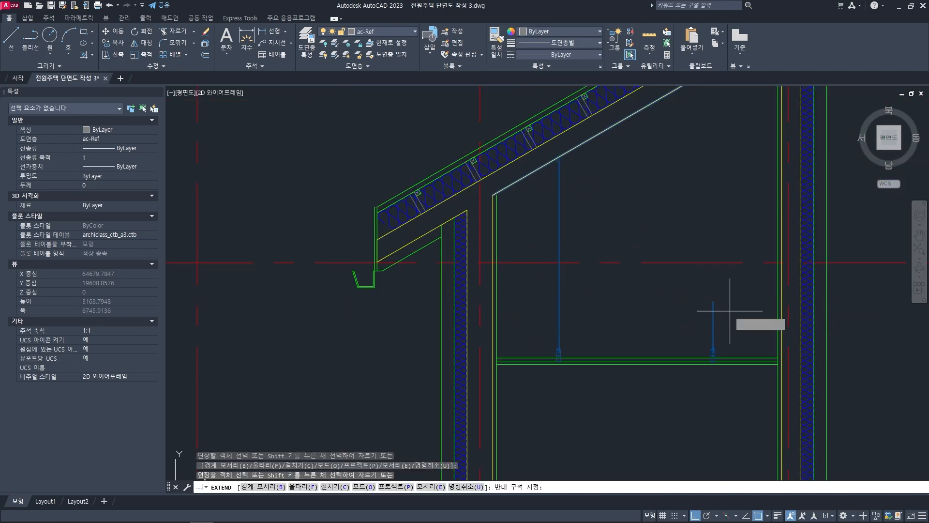
{"action": "key", "text": "Escape"}
{"action": "scroll", "coordinate": [649, 309], "scroll_direction": "down", "scroll_amount": 4}
{"action": "key", "text": "Escape"}
- Match the upper room's two outer ceiling lines to the properties of the lower left room's ceiling line
{"action": "type", "text": "ma"}
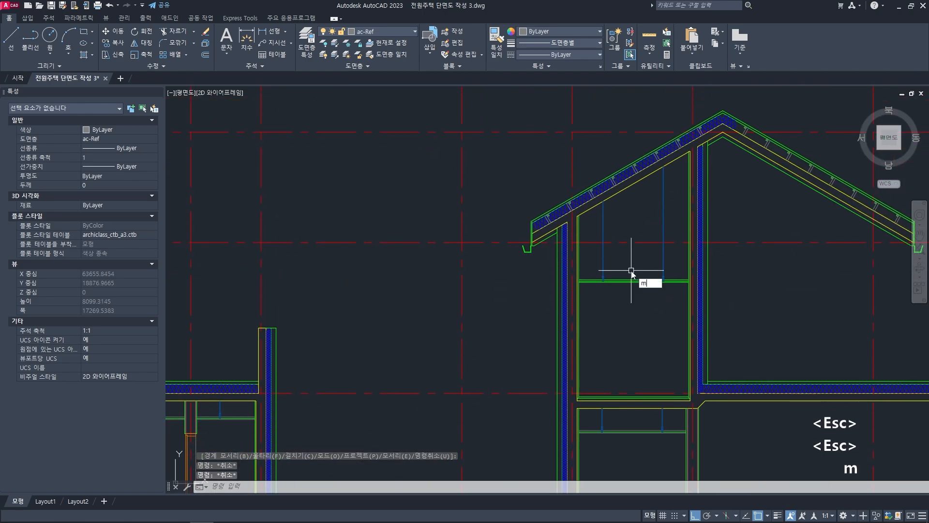
{"action": "key", "text": "space"}
{"action": "scroll", "coordinate": [628, 353], "scroll_direction": "up", "scroll_amount": 6}
{"action": "left_click", "coordinate": [626, 353]}
{"action": "scroll", "coordinate": [629, 241], "scroll_direction": "down", "scroll_amount": 5}
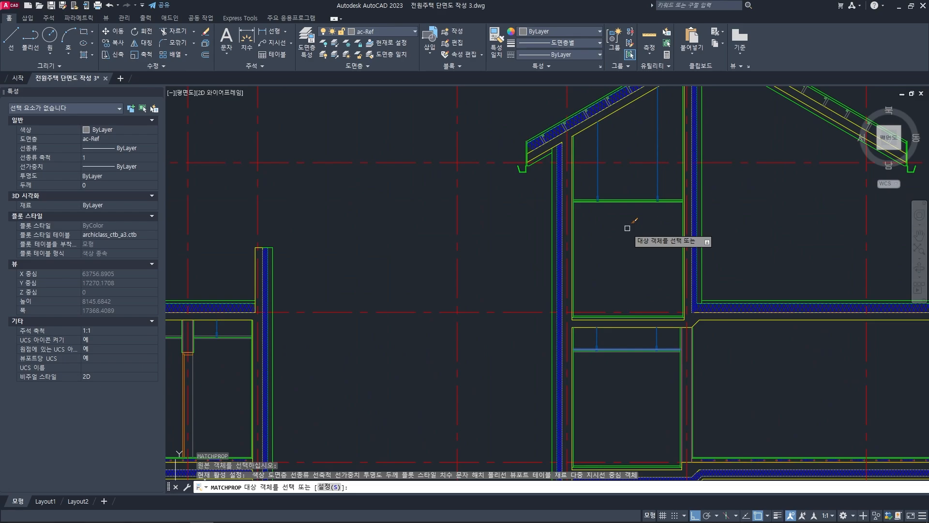
{"action": "scroll", "coordinate": [615, 251], "scroll_direction": "up", "scroll_amount": 7}
{"action": "key", "text": "space"}
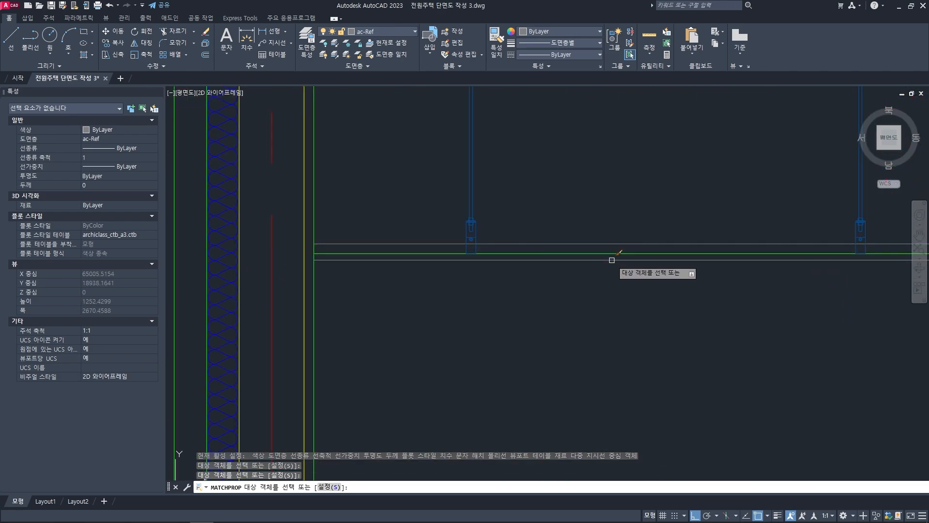
{"action": "scroll", "coordinate": [610, 270], "scroll_direction": "down", "scroll_amount": 4}
{"action": "key", "text": "Escape"}
{"action": "key", "text": "Escape"}
{"action": "scroll", "coordinate": [580, 249], "scroll_direction": "down", "scroll_amount": 4}
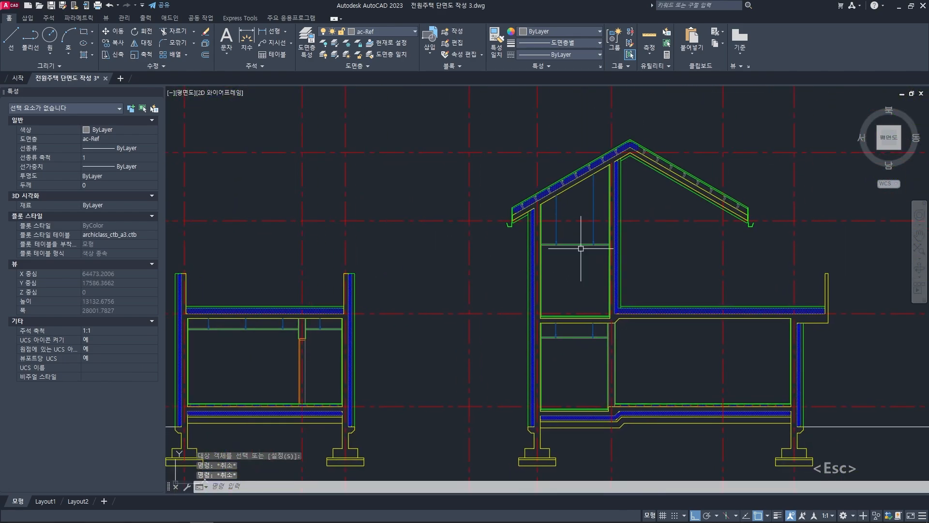
- Examine the lower left room's wall finishes from the floor up to the slab above the suspended ceiling
{"action": "middle_click_drag", "start_coordinate": [575, 301], "coordinate": [558, 269]}
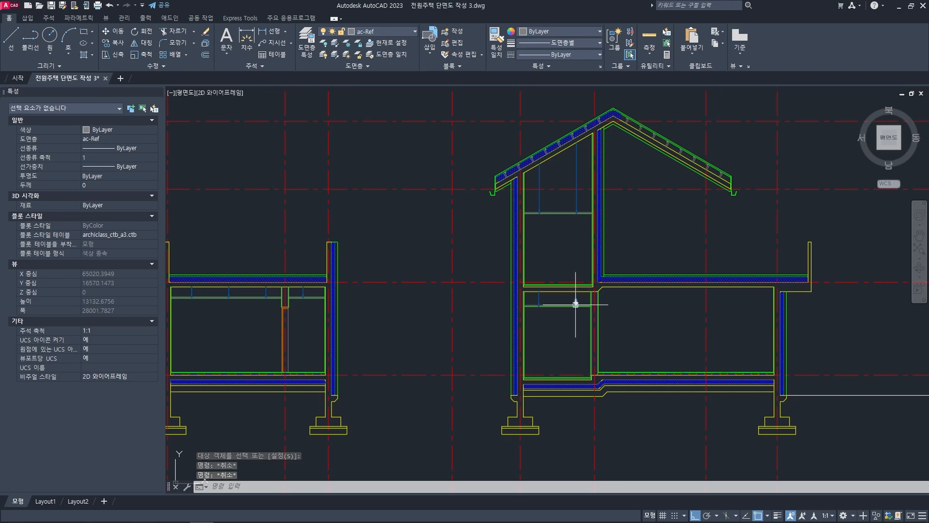
{"action": "scroll", "coordinate": [576, 304], "scroll_direction": "up", "scroll_amount": 4}
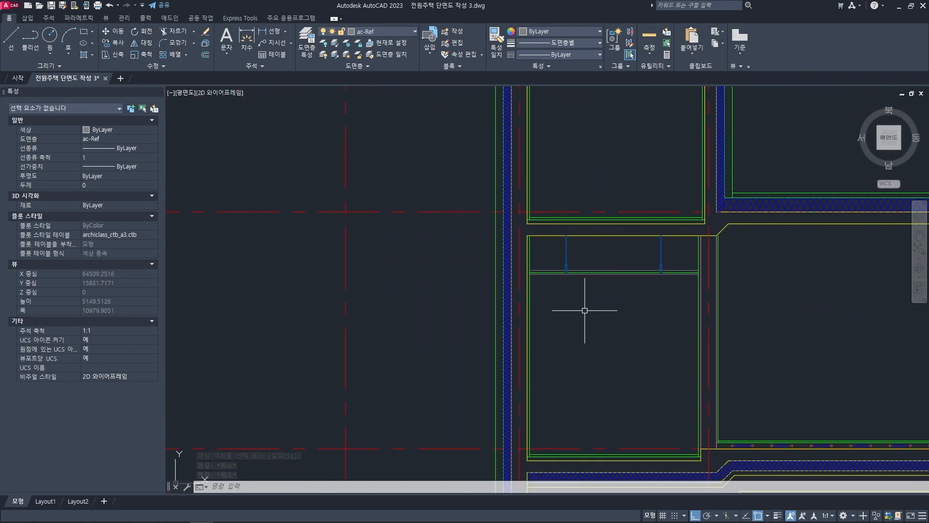
{"action": "middle_click_drag", "start_coordinate": [585, 310], "coordinate": [575, 288]}
{"action": "key", "text": "Escape"}
{"action": "key", "text": "Escape"}
{"action": "scroll", "coordinate": [535, 235], "scroll_direction": "up", "scroll_amount": 4}
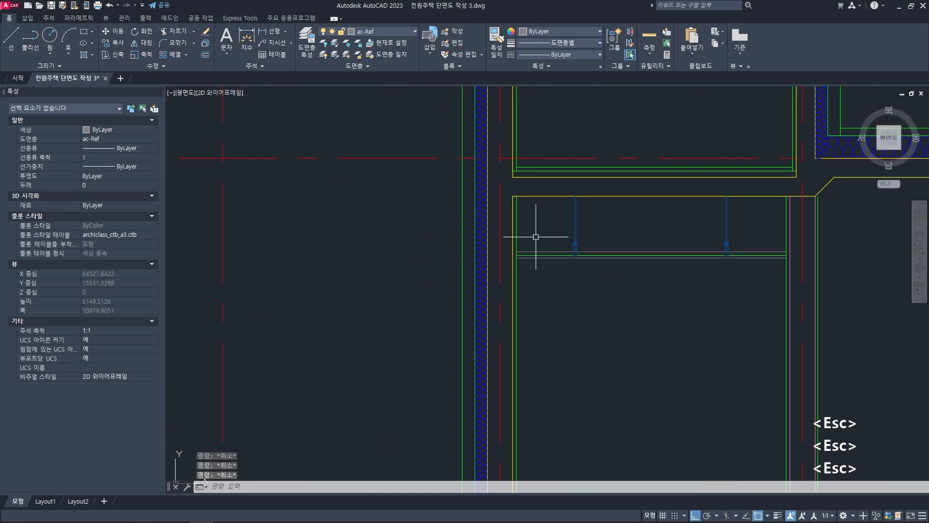
{"action": "scroll", "coordinate": [519, 248], "scroll_direction": "down", "scroll_amount": 2}
{"action": "middle_click_drag", "start_coordinate": [533, 344], "coordinate": [535, 311]}
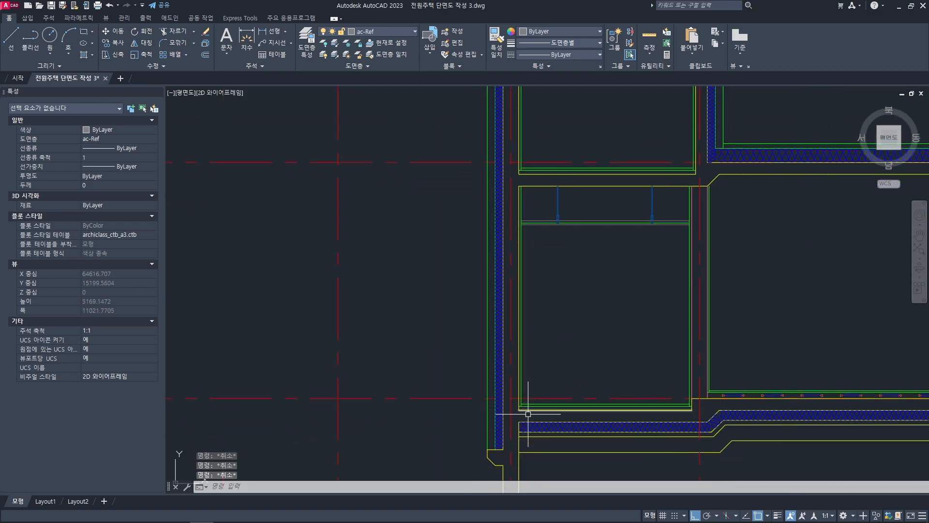
{"action": "scroll", "coordinate": [526, 412], "scroll_direction": "up", "scroll_amount": 2}
{"action": "middle_click_drag", "start_coordinate": [520, 388], "coordinate": [522, 427]}
{"action": "mouse_move", "coordinate": [525, 175]}
{"action": "middle_mouse_down"}
{"action": "mouse_move", "coordinate": [528, 200]}
{"action": "mouse_move", "coordinate": [494, 244]}
{"action": "middle_mouse_up"}
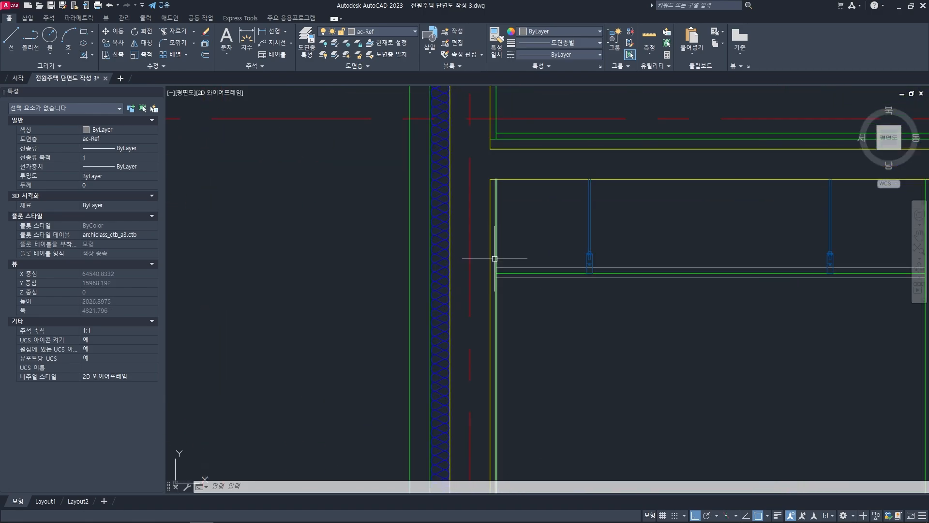
- Draw a horizontal line about 2300 mm long above the lower left room's ceiling, overrunning the finishes on both walls
{"action": "middle_click_drag", "start_coordinate": [519, 252], "coordinate": [489, 245]}
{"action": "type", "text": "l"}
{"action": "key", "text": "space"}
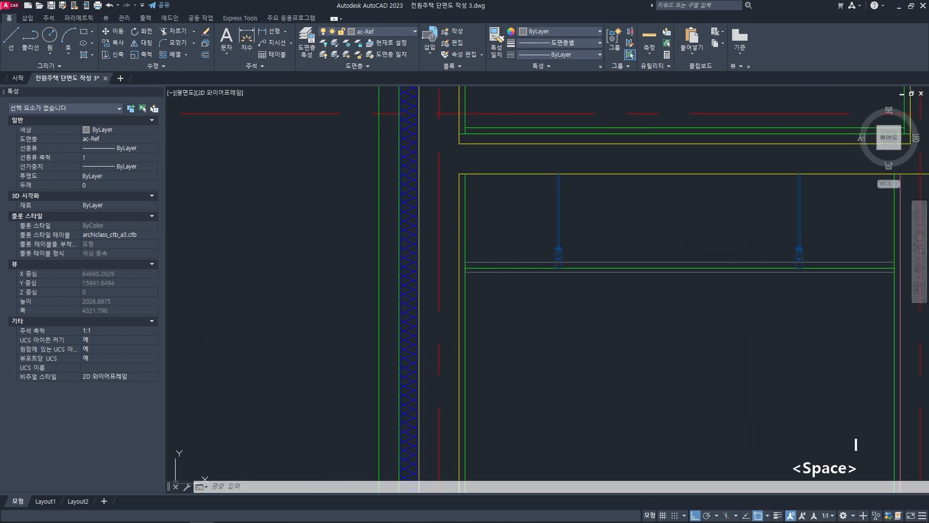
{"action": "left_click", "coordinate": [451, 242]}
{"action": "middle_click_drag", "start_coordinate": [749, 245], "coordinate": [648, 239]}
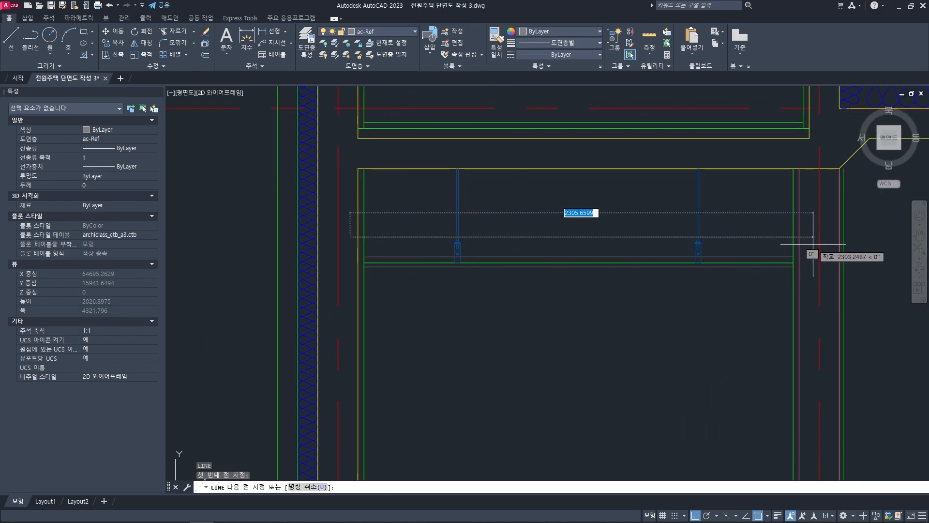
{"action": "left_click", "coordinate": [809, 238]}
{"action": "key", "text": "space"}
{"action": "middle_click_drag", "start_coordinate": [784, 252], "coordinate": [804, 254]}
- Break the horizontal line beside the right hanger and fillet its outer piece with the right wall's finish line
{"action": "type", "text": "b"}
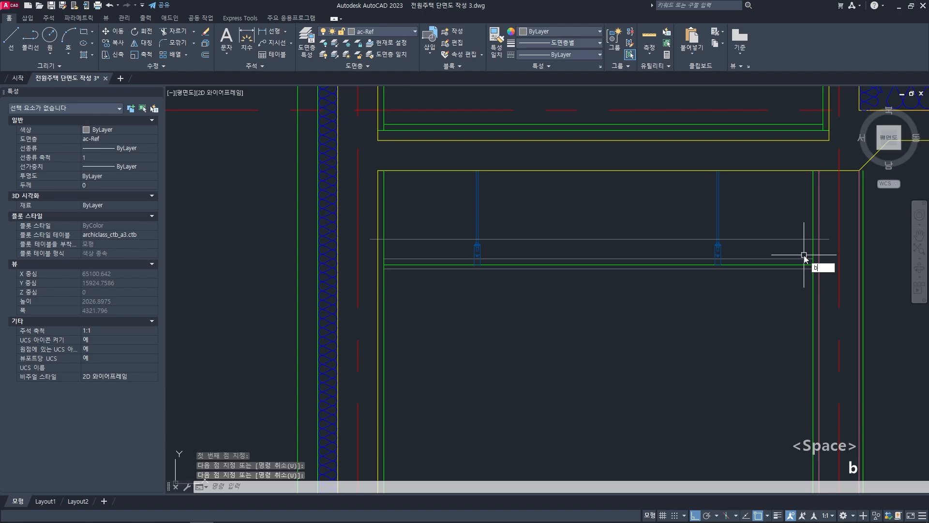
{"action": "type", "text": "r"}
{"action": "key", "text": "space"}
{"action": "left_click", "coordinate": [753, 239]}
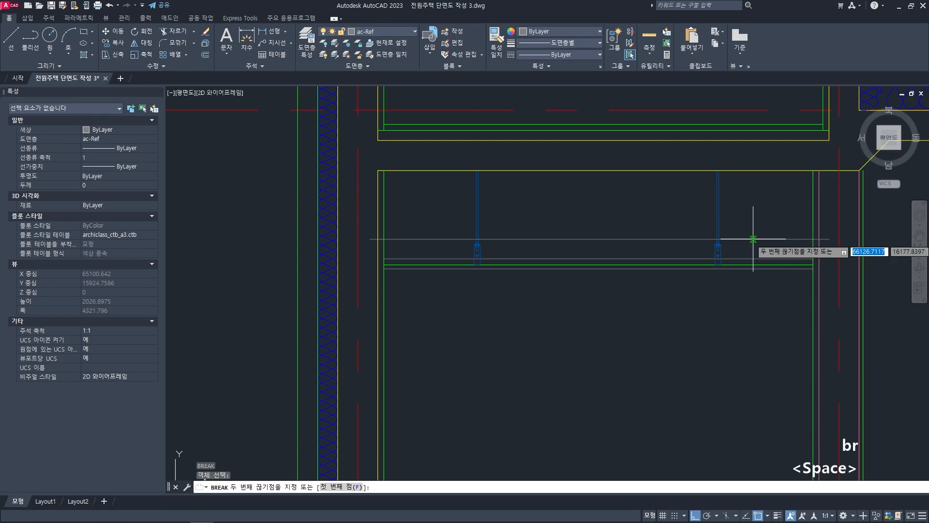
{"action": "type", "text": "f"}
{"action": "key", "text": "space"}
{"action": "scroll", "coordinate": [818, 246], "scroll_direction": "up", "scroll_amount": 3}
{"action": "left_click", "coordinate": [811, 229]}
{"action": "left_click", "coordinate": [800, 243]}
{"action": "left_click", "coordinate": [803, 246]}
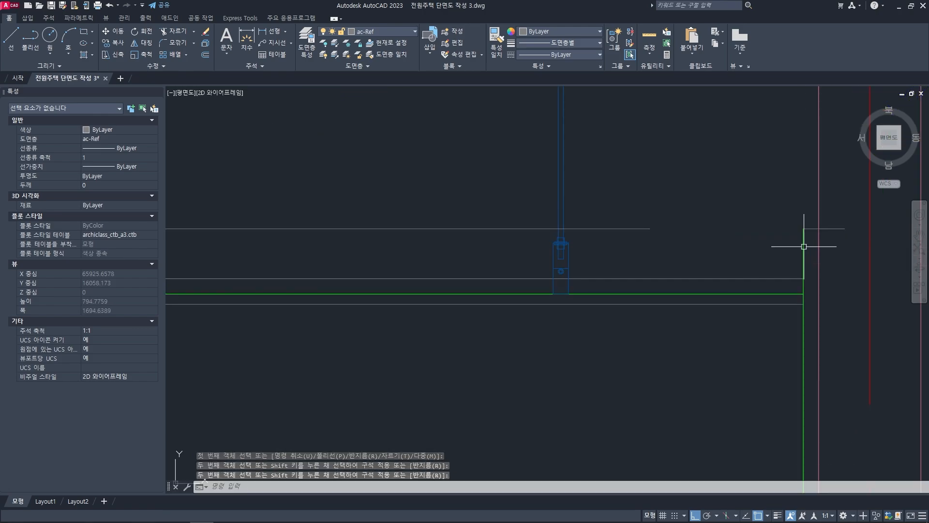
{"action": "scroll", "coordinate": [655, 270], "scroll_direction": "down", "scroll_amount": 3}
- Fillet the remaining horizontal line with the left wall's finish line at zero radius, keeping the short outer end
{"action": "type", "text": "f"}
{"action": "key", "text": "space"}
{"action": "scroll", "coordinate": [647, 249], "scroll_direction": "up", "scroll_amount": 3}
{"action": "left_click", "coordinate": [617, 233]}
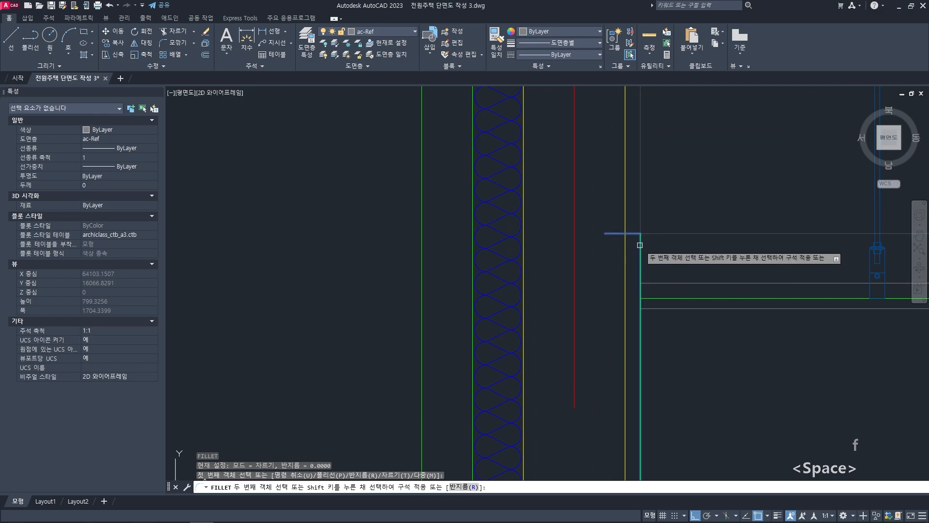
{"action": "left_click", "coordinate": [640, 245]}
- Trim the left finish's short cap line back to the structural wall's inner face
{"action": "type", "text": "tr"}
{"action": "key", "text": "space"}
{"action": "left_click", "coordinate": [624, 223]}
{"action": "key", "text": "space"}
{"action": "left_click", "coordinate": [613, 226]}
{"action": "left_click", "coordinate": [601, 244]}
{"action": "key", "text": "space"}
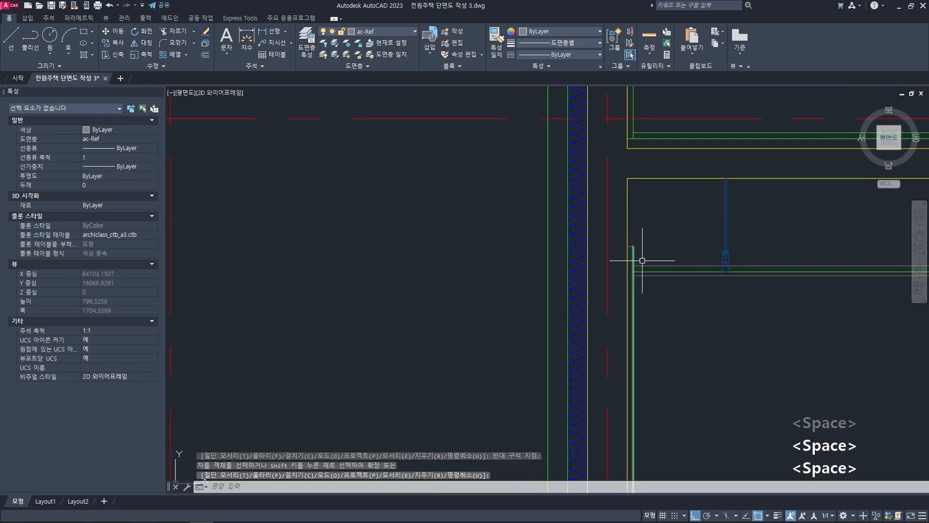
- Trim the right finish's short cap line back to the face of the right wall
{"action": "middle_click_drag", "start_coordinate": [775, 271], "coordinate": [640, 284]}
{"action": "key", "text": "Escape"}
{"action": "key", "text": "Escape"}
{"action": "scroll", "coordinate": [641, 284], "scroll_direction": "down", "scroll_amount": 2}
{"action": "middle_click_drag", "start_coordinate": [700, 284], "coordinate": [612, 284]}
{"action": "scroll", "coordinate": [736, 274], "scroll_direction": "up", "scroll_amount": 4}
{"action": "type", "text": "tr"}
{"action": "key", "text": "space"}
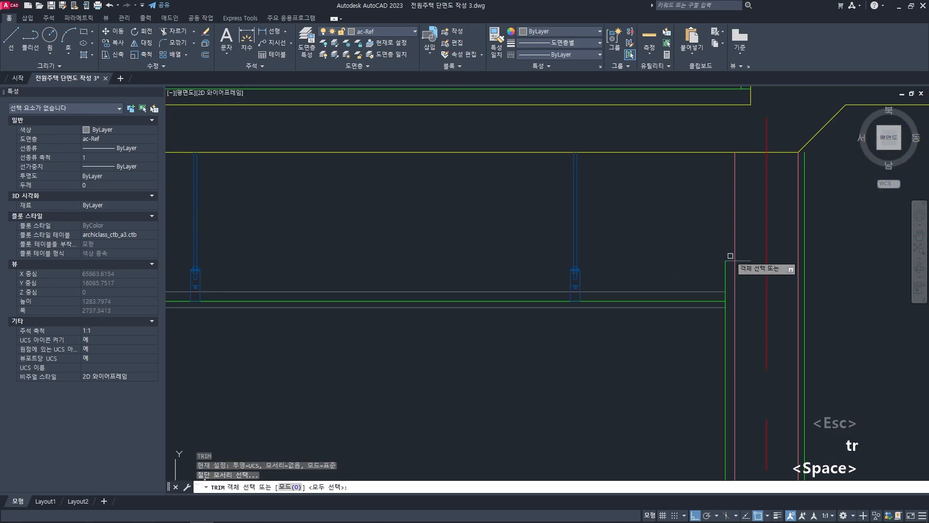
{"action": "key", "text": "space"}
{"action": "key", "text": "space"}
- Match both short cap lines to the properties of the lower left room's green wall finish line
{"action": "type", "text": "ma"}
{"action": "key", "text": "space"}
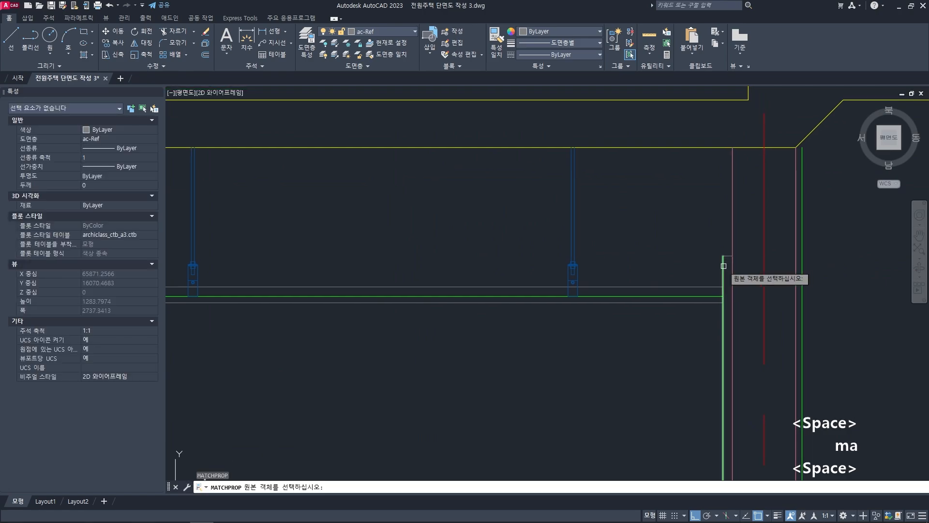
{"action": "left_click", "coordinate": [724, 266]}
{"action": "left_click", "coordinate": [727, 256]}
{"action": "scroll", "coordinate": [725, 257], "scroll_direction": "down", "scroll_amount": 3}
{"action": "middle_click_drag", "start_coordinate": [540, 260], "coordinate": [735, 260]}
{"action": "scroll", "coordinate": [668, 249], "scroll_direction": "up", "scroll_amount": 3}
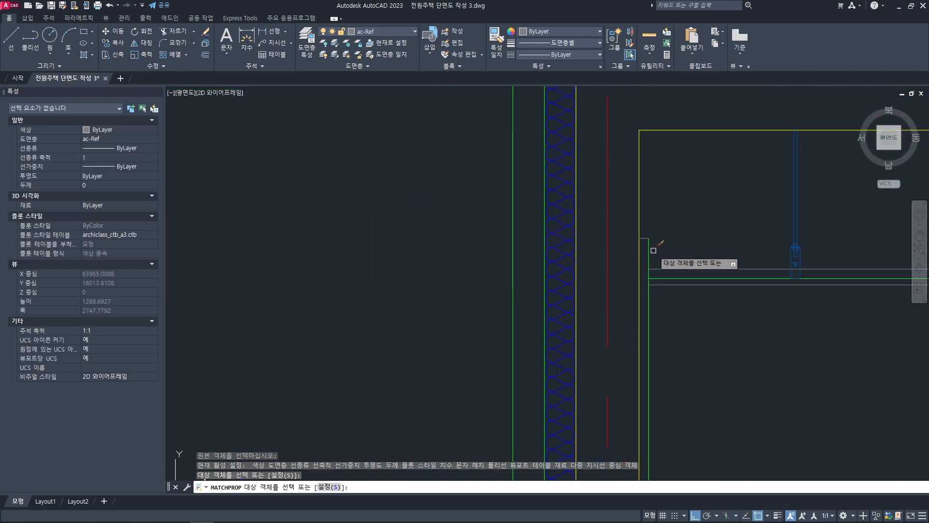
{"action": "left_click", "coordinate": [643, 238]}
{"action": "key", "text": "space"}
{"action": "scroll", "coordinate": [652, 243], "scroll_direction": "down", "scroll_amount": 1}
{"action": "key", "text": "Escape"}
{"action": "key", "text": "Escape"}
{"action": "key", "text": "Escape"}
- Check the capped wall finishes and the ceiling junctions on both sides of the lower left room
{"action": "scroll", "coordinate": [658, 256], "scroll_direction": "down", "scroll_amount": 1}
{"action": "middle_click_drag", "start_coordinate": [668, 274], "coordinate": [606, 273]}
{"action": "scroll", "coordinate": [653, 276], "scroll_direction": "down", "scroll_amount": 1}
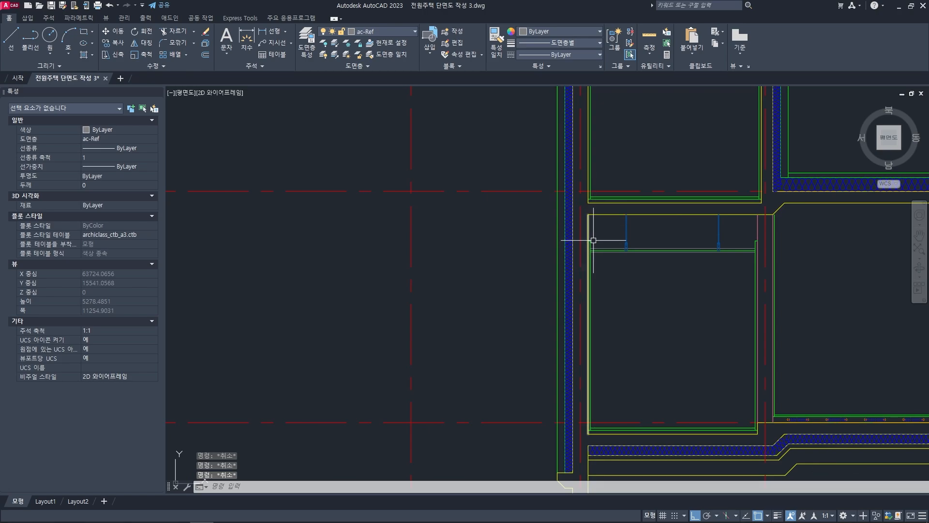
{"action": "scroll", "coordinate": [593, 238], "scroll_direction": "up", "scroll_amount": 2}
{"action": "middle_click_drag", "start_coordinate": [599, 235], "coordinate": [561, 232]}
{"action": "scroll", "coordinate": [574, 219], "scroll_direction": "down", "scroll_amount": 2}
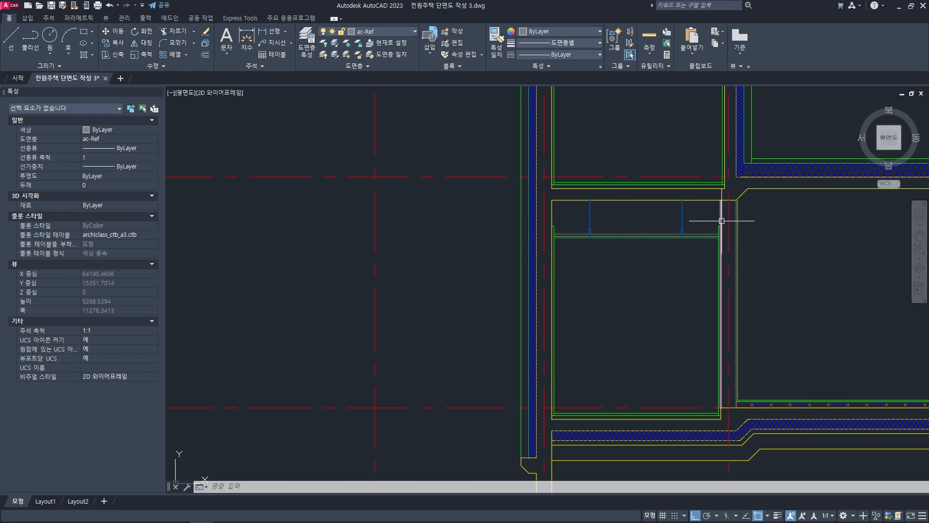
{"action": "scroll", "coordinate": [723, 229], "scroll_direction": "up", "scroll_amount": 2}
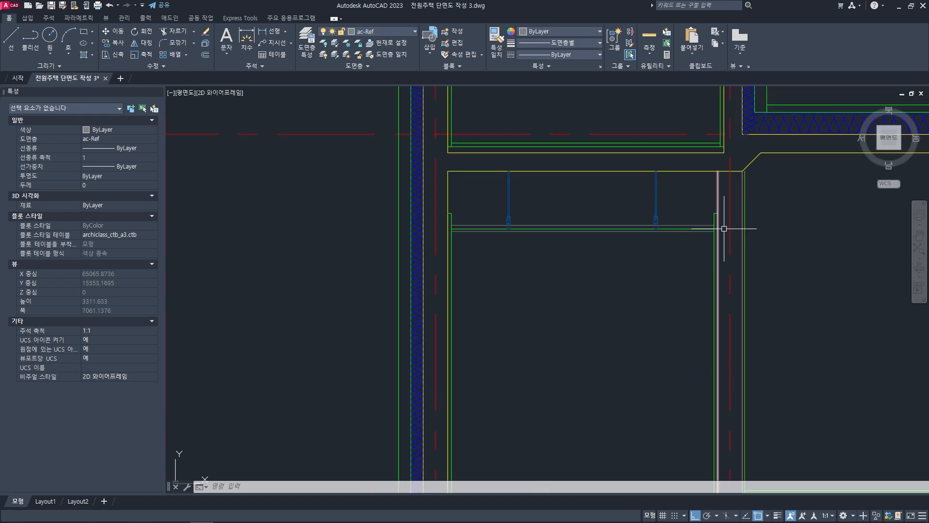
{"action": "scroll", "coordinate": [724, 229], "scroll_direction": "up", "scroll_amount": 2}
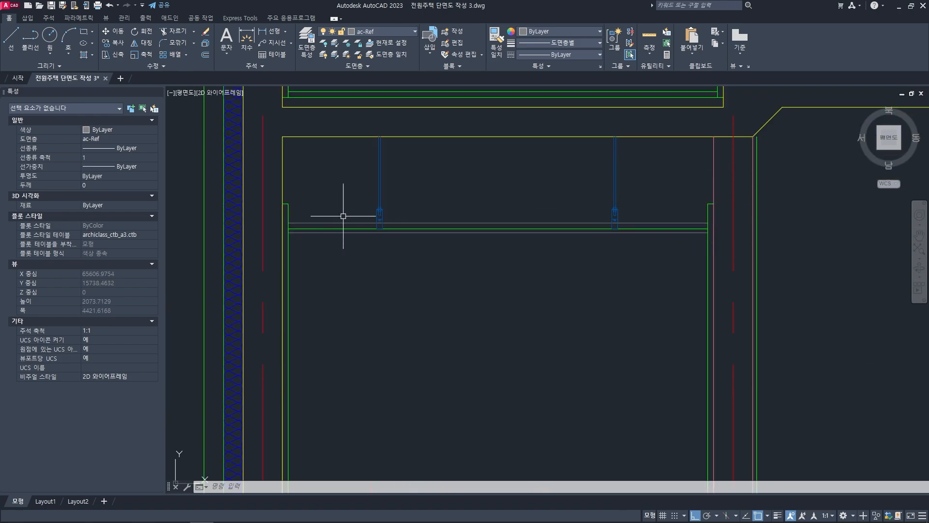
{"action": "scroll", "coordinate": [320, 215], "scroll_direction": "down", "scroll_amount": 2}
{"action": "scroll", "coordinate": [498, 269], "scroll_direction": "down", "scroll_amount": 2}
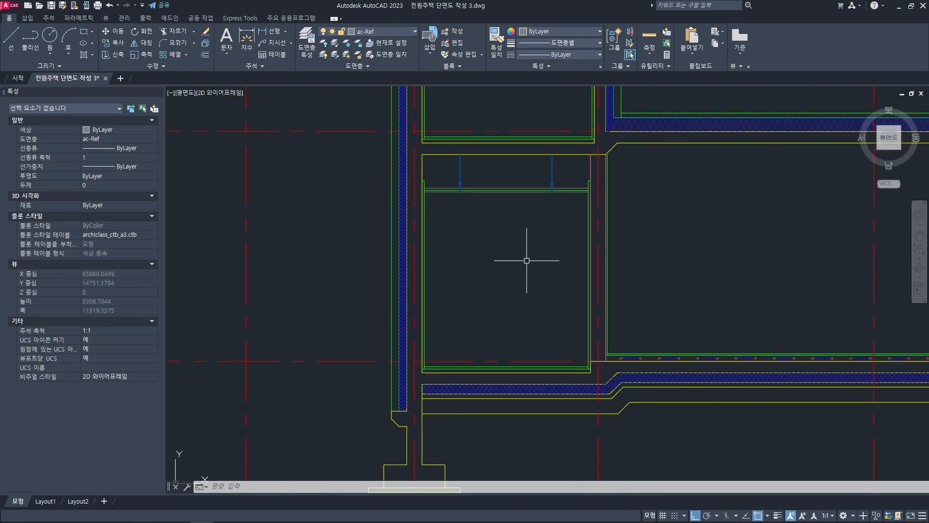
{"action": "scroll", "coordinate": [523, 260], "scroll_direction": "down", "scroll_amount": 4}
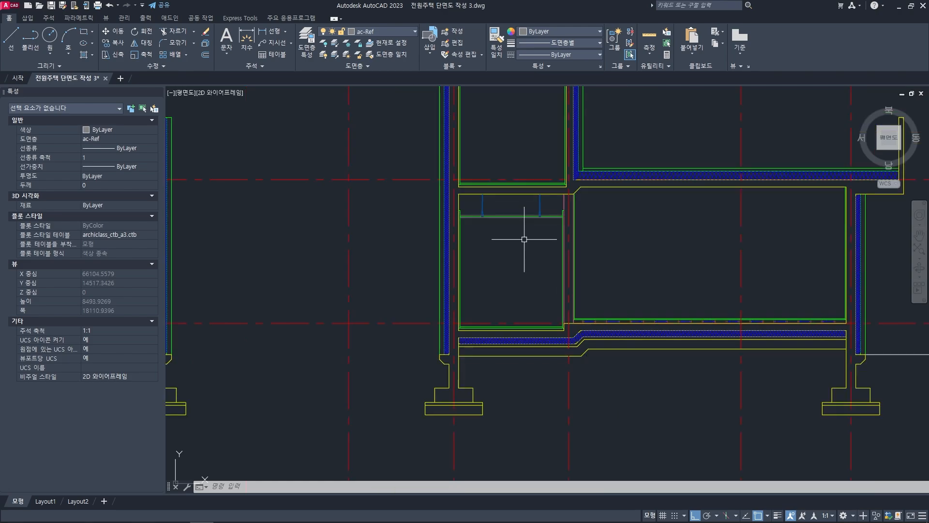
- Review the ceilings, hangers and wall finishes across both house sections and the overall sheet
{"action": "key", "text": "Escape"}
{"action": "key", "text": "Escape"}
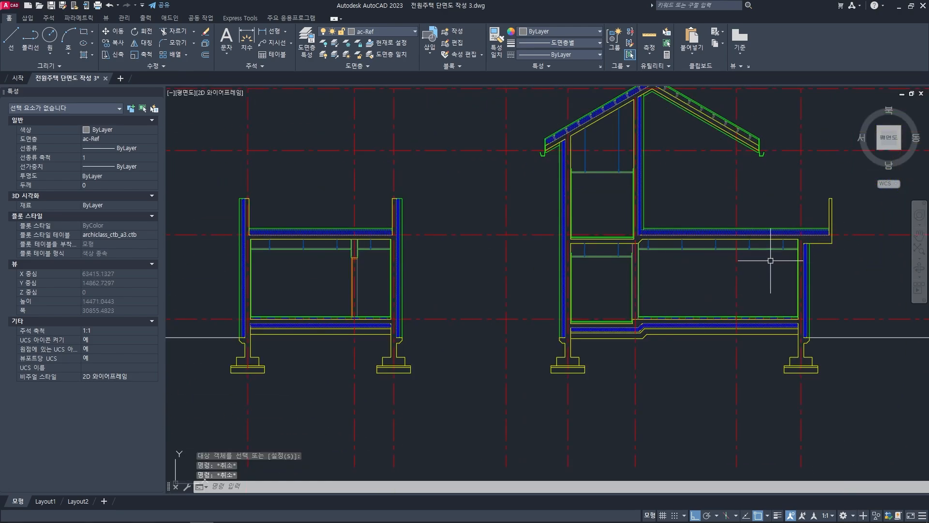
{"action": "scroll", "coordinate": [774, 260], "scroll_direction": "up", "scroll_amount": 2}
{"action": "scroll", "coordinate": [598, 252], "scroll_direction": "up", "scroll_amount": 2}
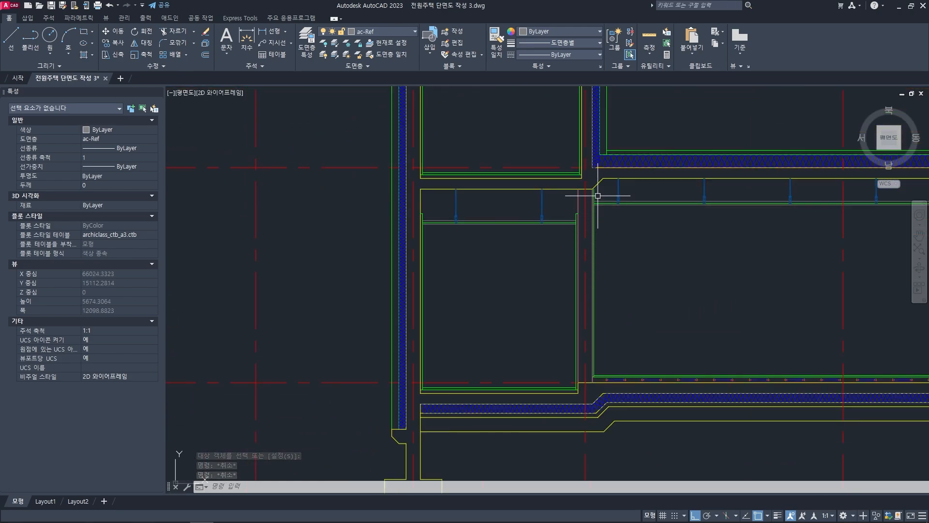
{"action": "scroll", "coordinate": [598, 196], "scroll_direction": "down", "scroll_amount": 2}
{"action": "scroll", "coordinate": [676, 165], "scroll_direction": "down", "scroll_amount": 2}
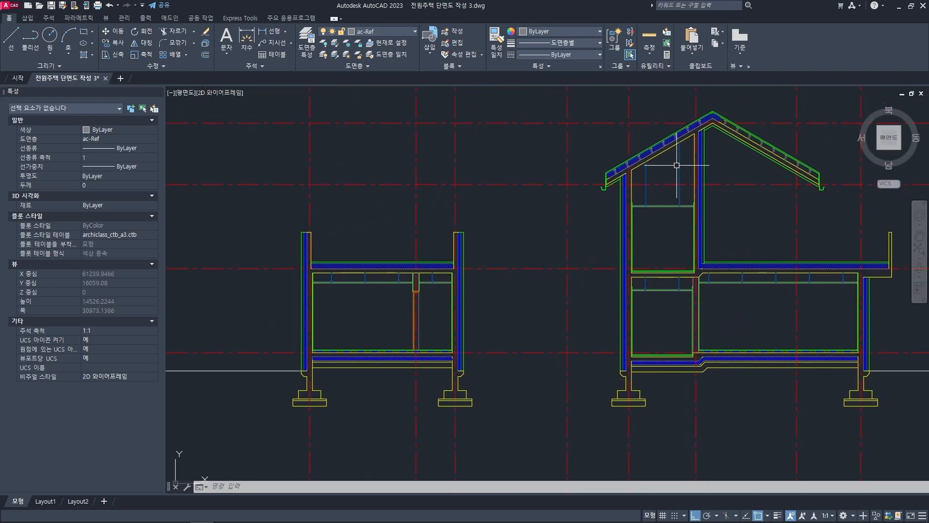
{"action": "middle_click_drag", "start_coordinate": [532, 337], "coordinate": [513, 328]}
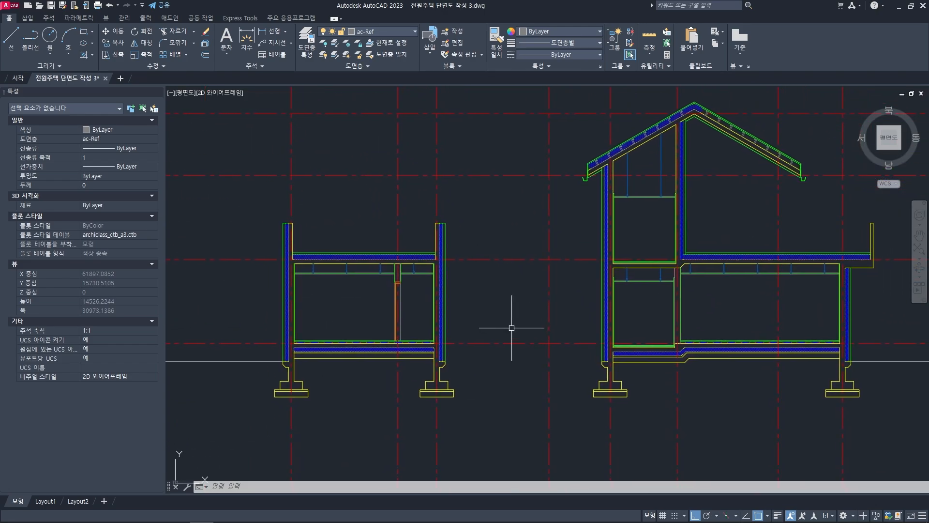
{"action": "scroll", "coordinate": [507, 324], "scroll_direction": "down", "scroll_amount": 2}
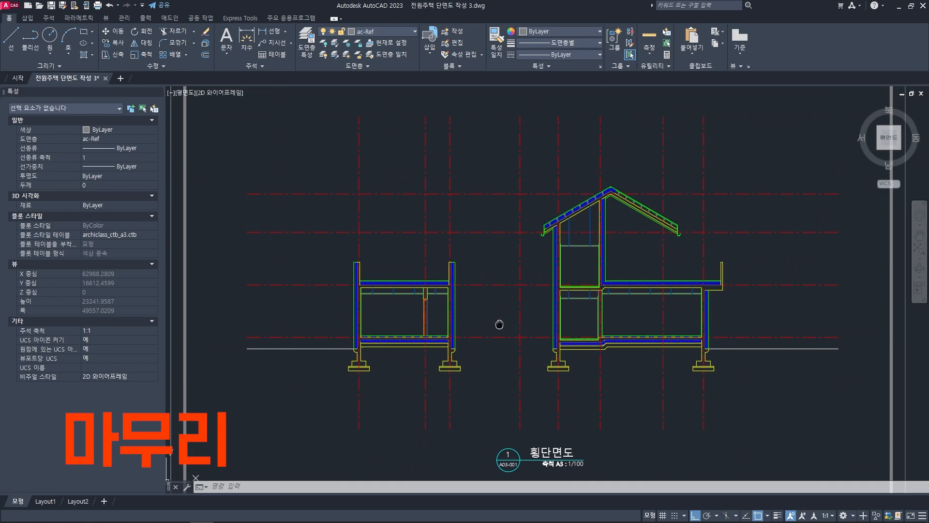
{"action": "mouse_move", "coordinate": [498, 322]}
{"action": "middle_mouse_down"}
{"action": "mouse_move", "coordinate": [495, 282]}
{"action": "mouse_move", "coordinate": [509, 287]}
{"action": "mouse_move", "coordinate": [475, 320]}
{"action": "mouse_move", "coordinate": [461, 309]}
{"action": "middle_mouse_up"}
{"action": "scroll", "coordinate": [461, 309], "scroll_direction": "up", "scroll_amount": 6}
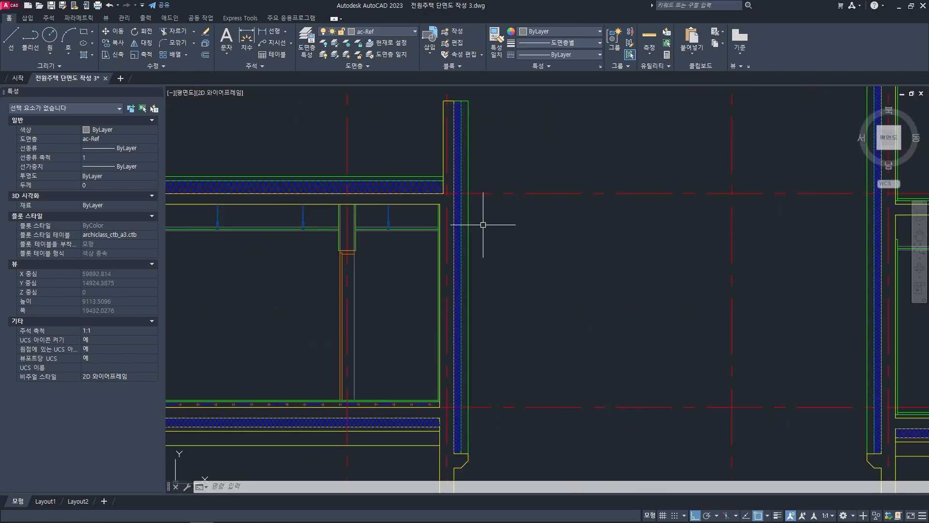
{"action": "scroll", "coordinate": [460, 237], "scroll_direction": "down", "scroll_amount": 4}
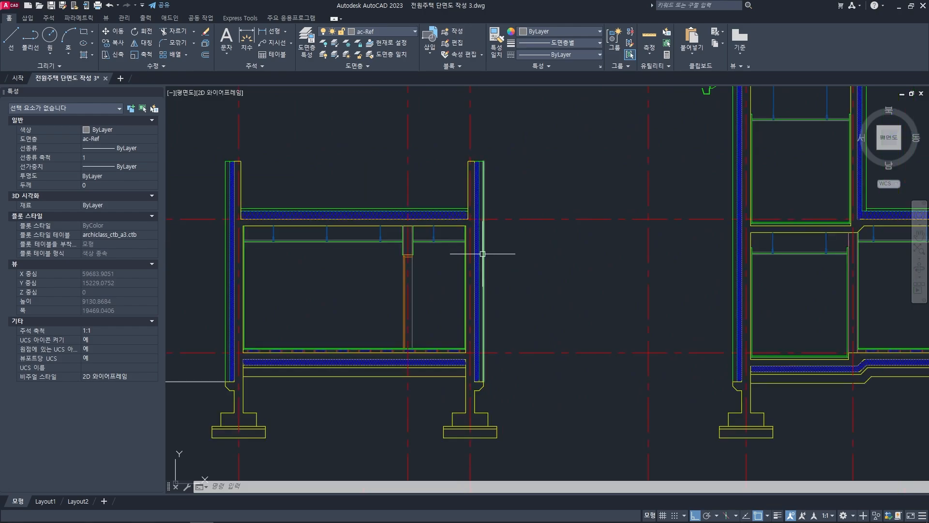
{"action": "middle_click_drag", "start_coordinate": [530, 273], "coordinate": [510, 284]}
{"action": "scroll", "coordinate": [581, 265], "scroll_direction": "up", "scroll_amount": 1}
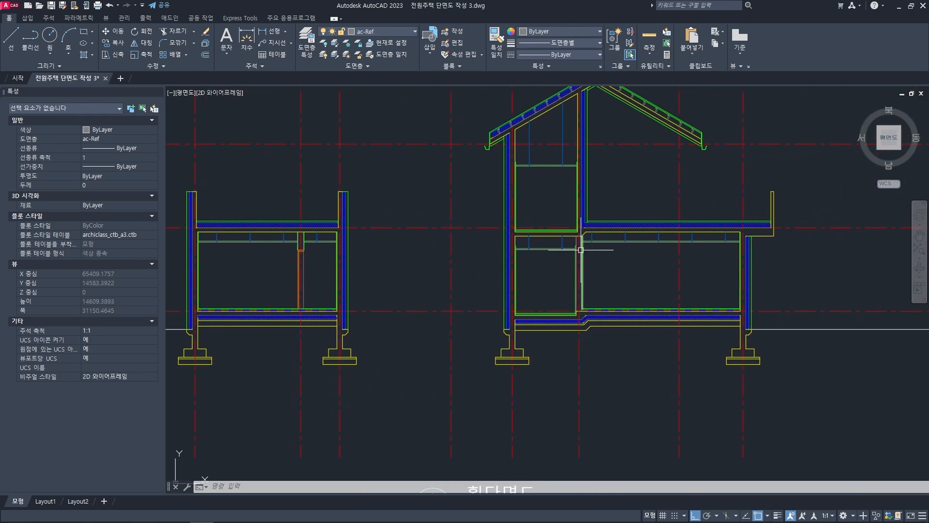
{"action": "scroll", "coordinate": [566, 273], "scroll_direction": "up", "scroll_amount": 1}
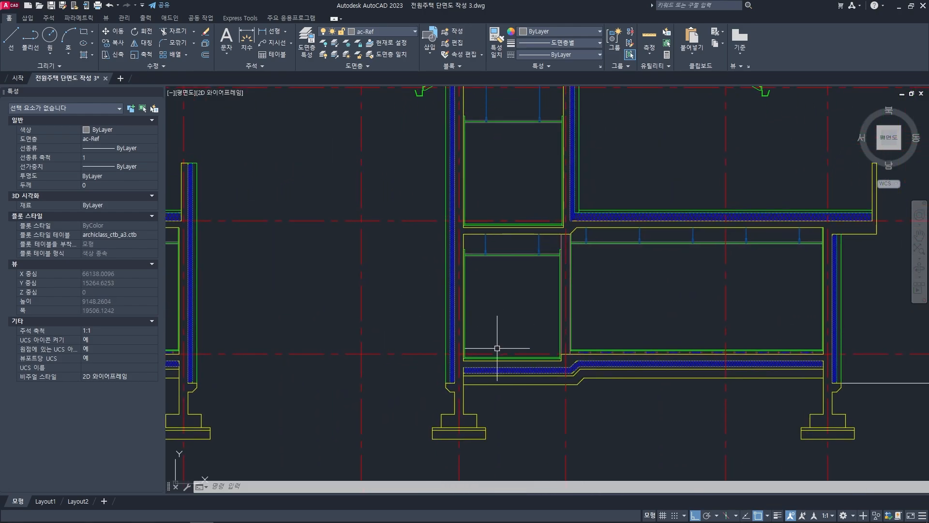
{"action": "scroll", "coordinate": [520, 290], "scroll_direction": "down", "scroll_amount": 2}
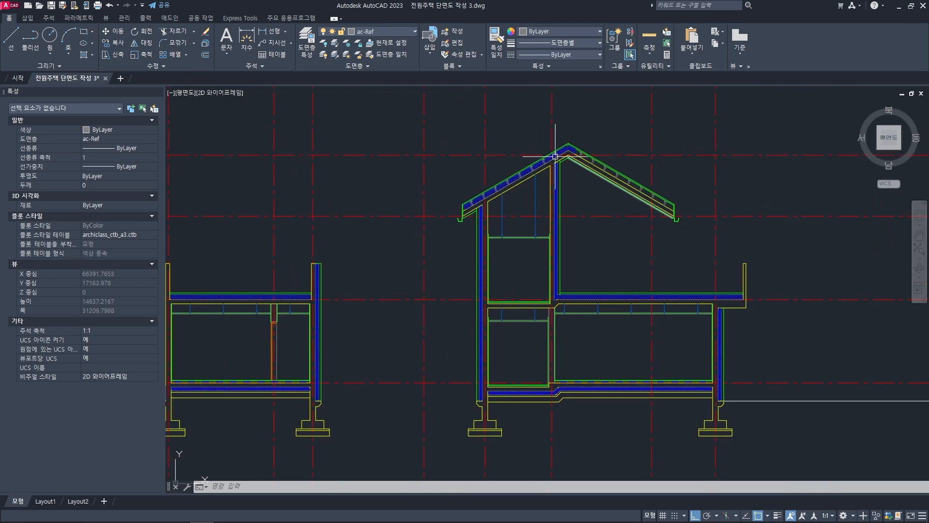
{"action": "mouse_move", "coordinate": [589, 256]}
{"action": "middle_mouse_down"}
{"action": "mouse_move", "coordinate": [648, 348]}
{"action": "mouse_move", "coordinate": [690, 315]}
{"action": "mouse_move", "coordinate": [681, 314]}
{"action": "middle_mouse_up"}
{"action": "middle_click_drag", "start_coordinate": [584, 324], "coordinate": [583, 329]}
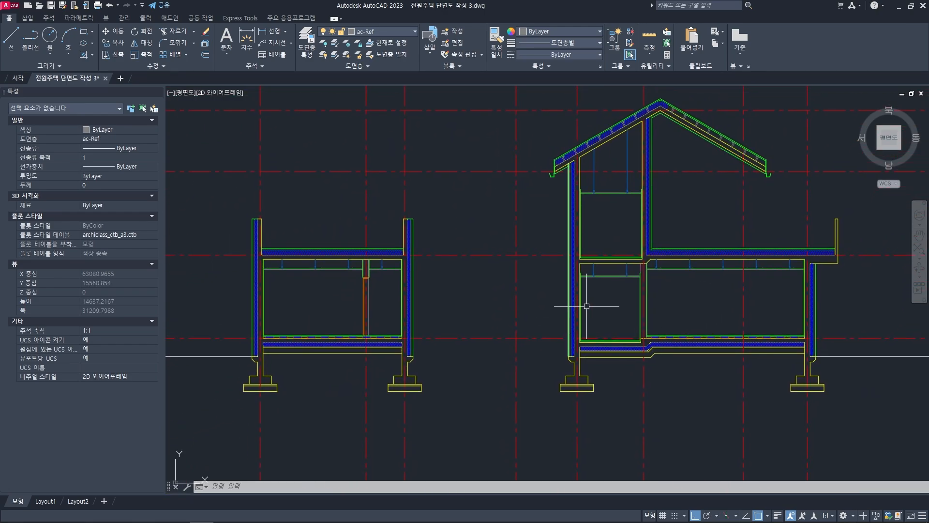
{"action": "scroll", "coordinate": [445, 331], "scroll_direction": "down", "scroll_amount": 2}
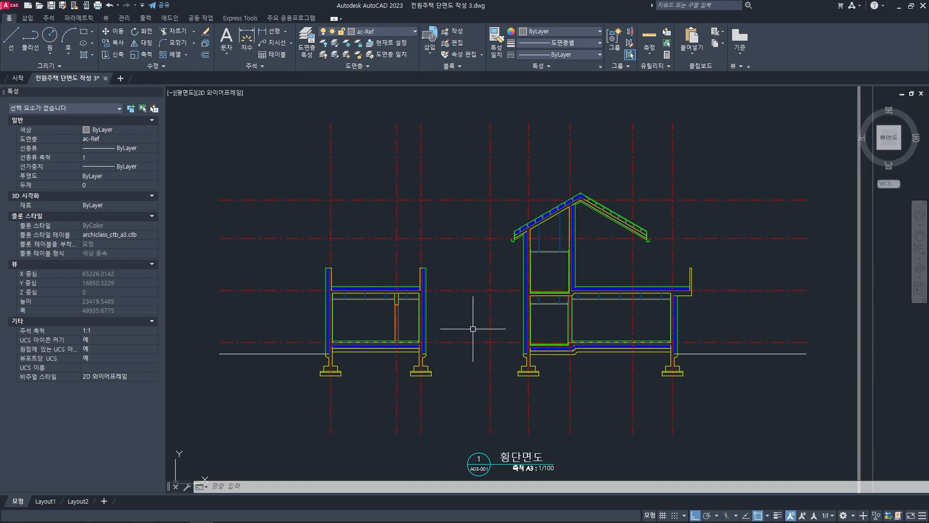
{"action": "scroll", "coordinate": [473, 324], "scroll_direction": "up", "scroll_amount": 4}
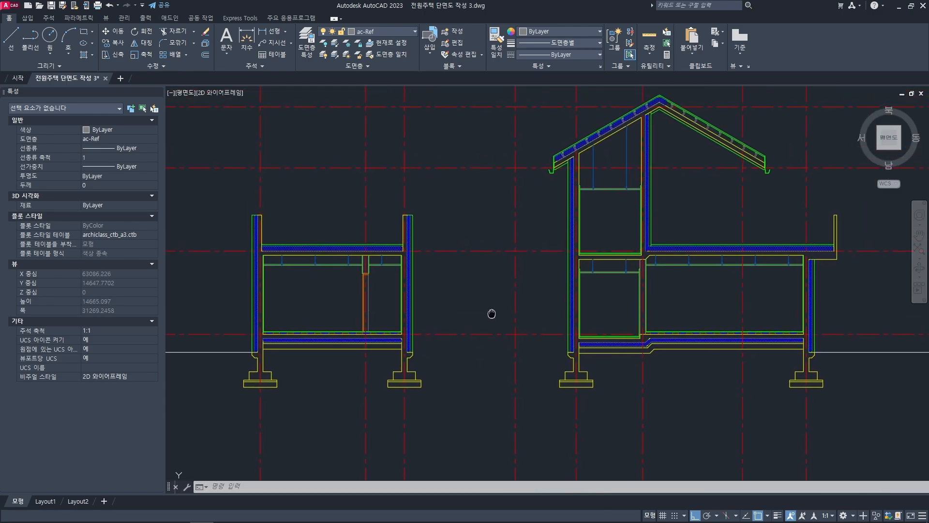